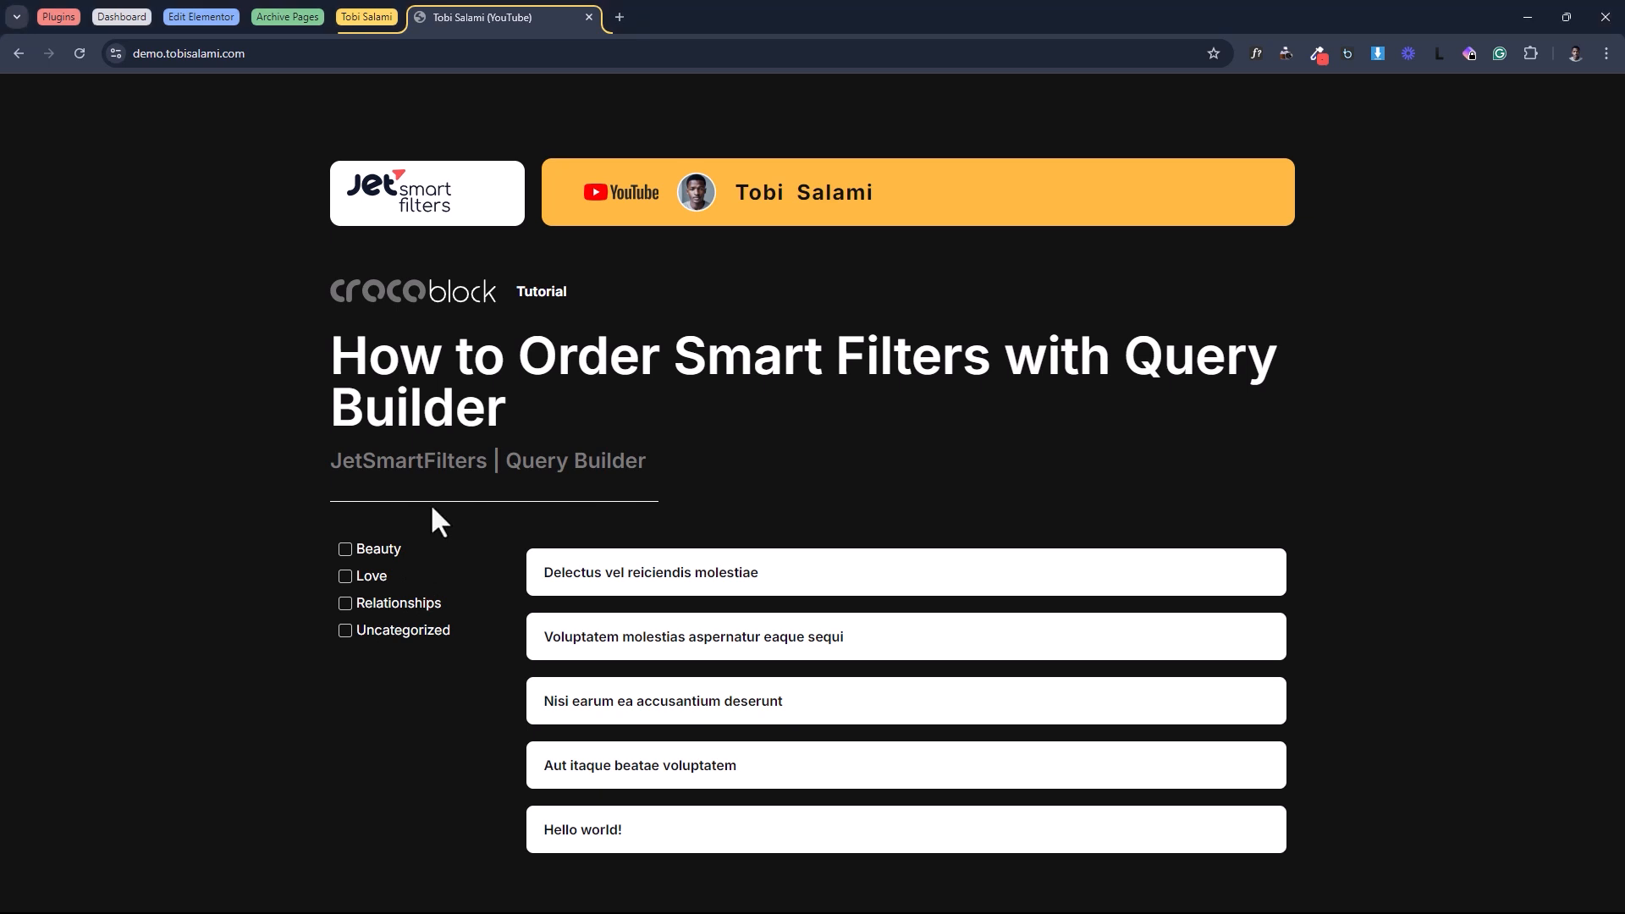
View the Love, Beauty and Relationships archive pages and the site's list of post categories.
left_click(288, 18)
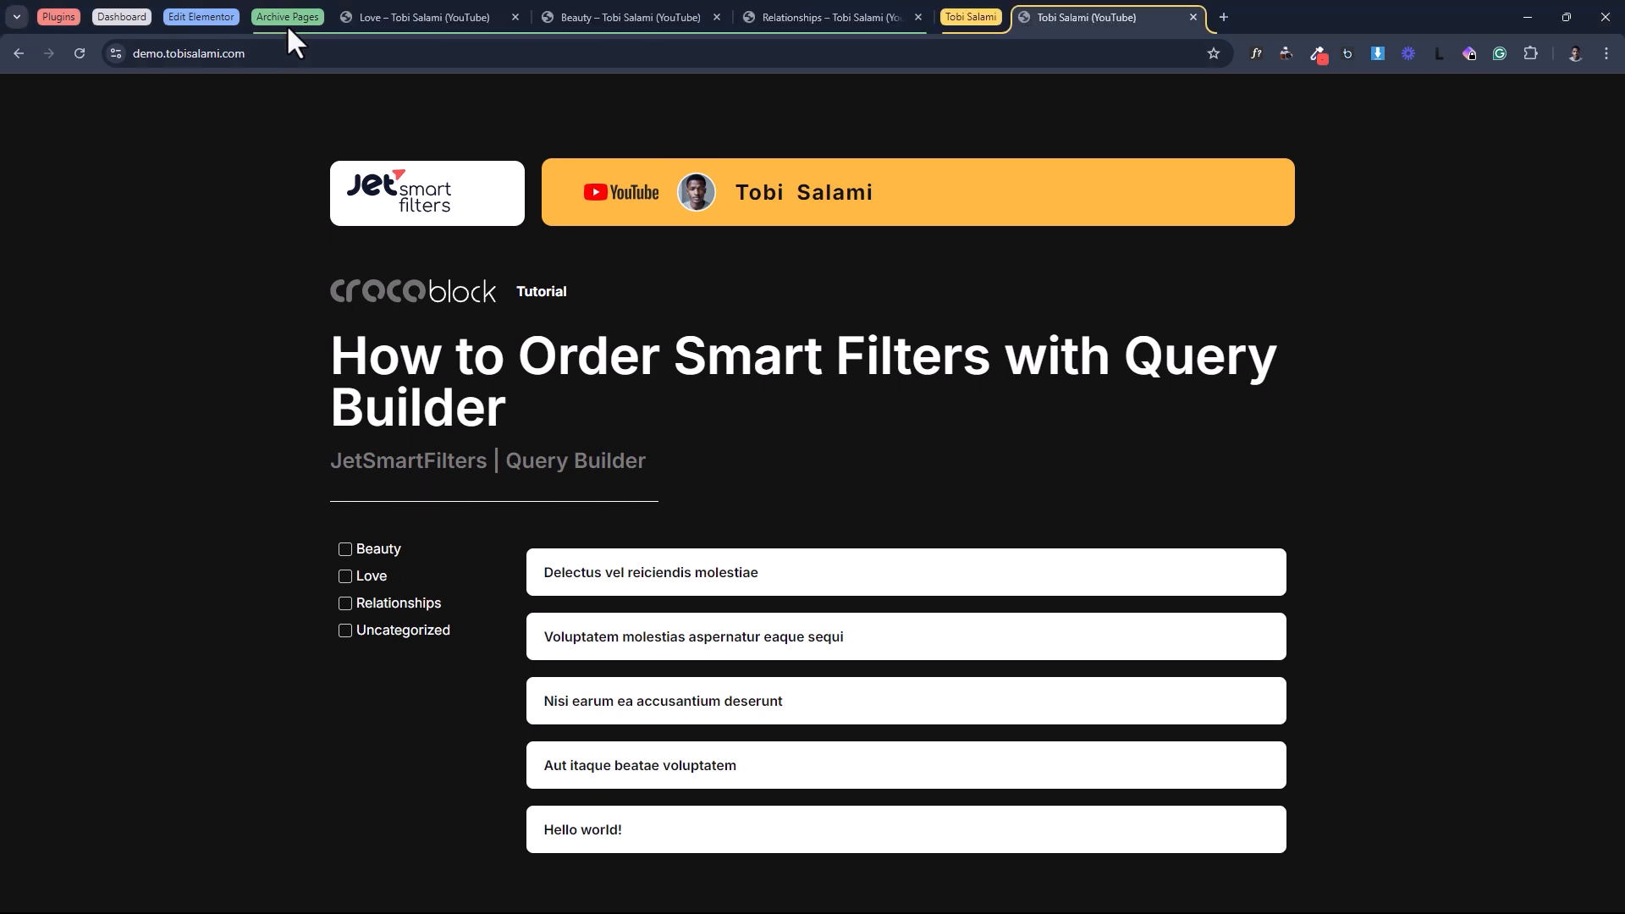
left_click(353, 14)
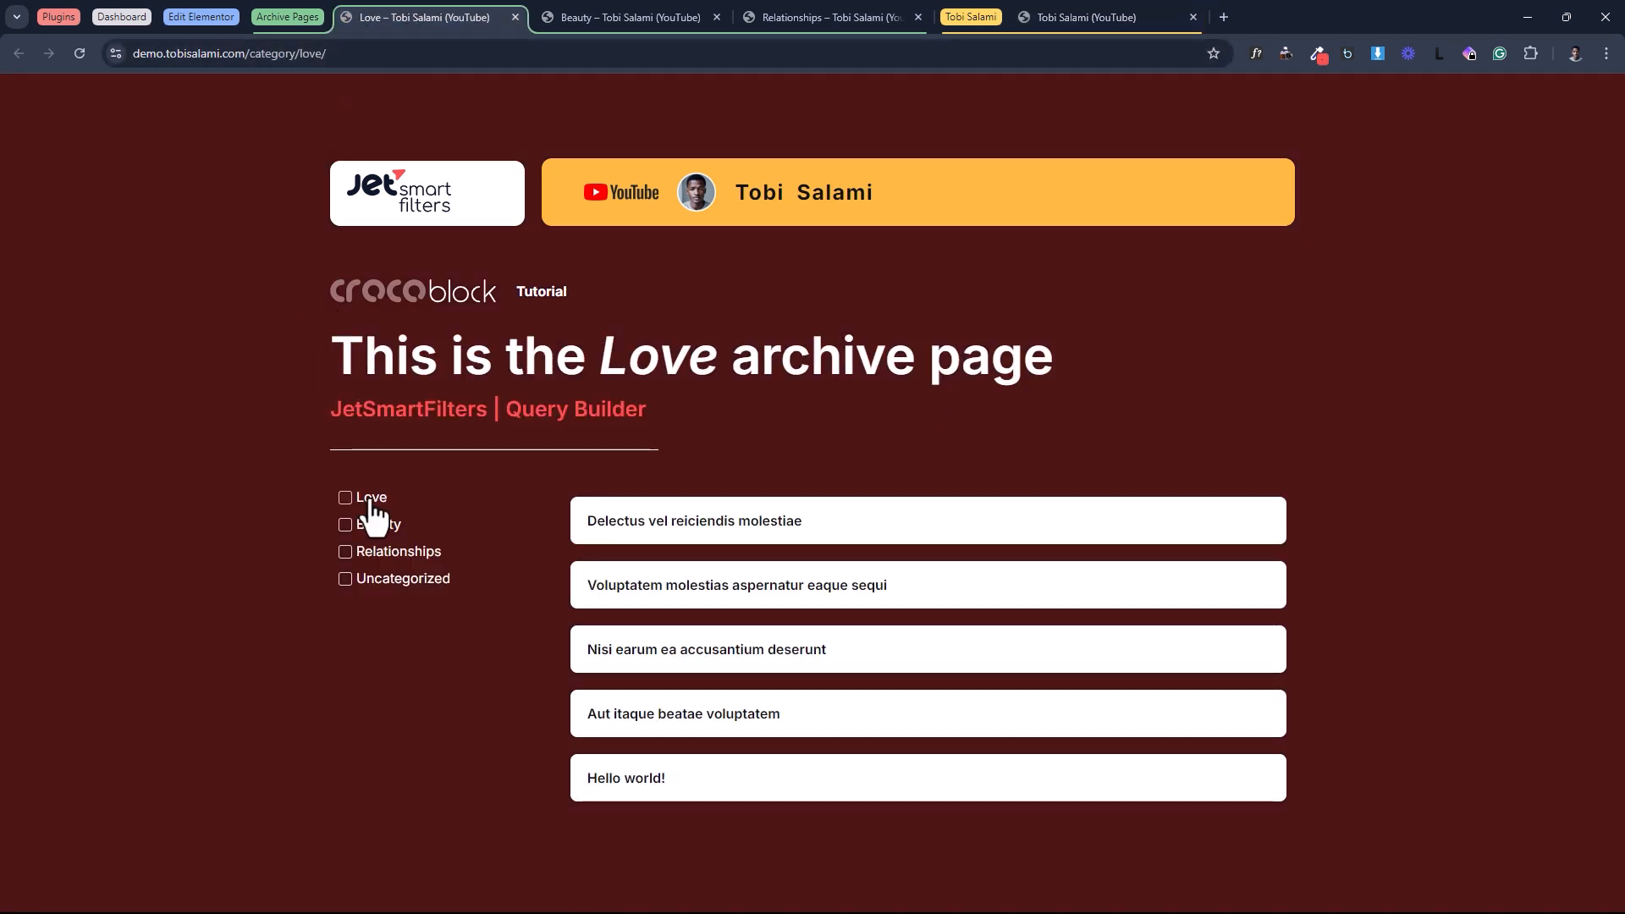
left_click(631, 7)
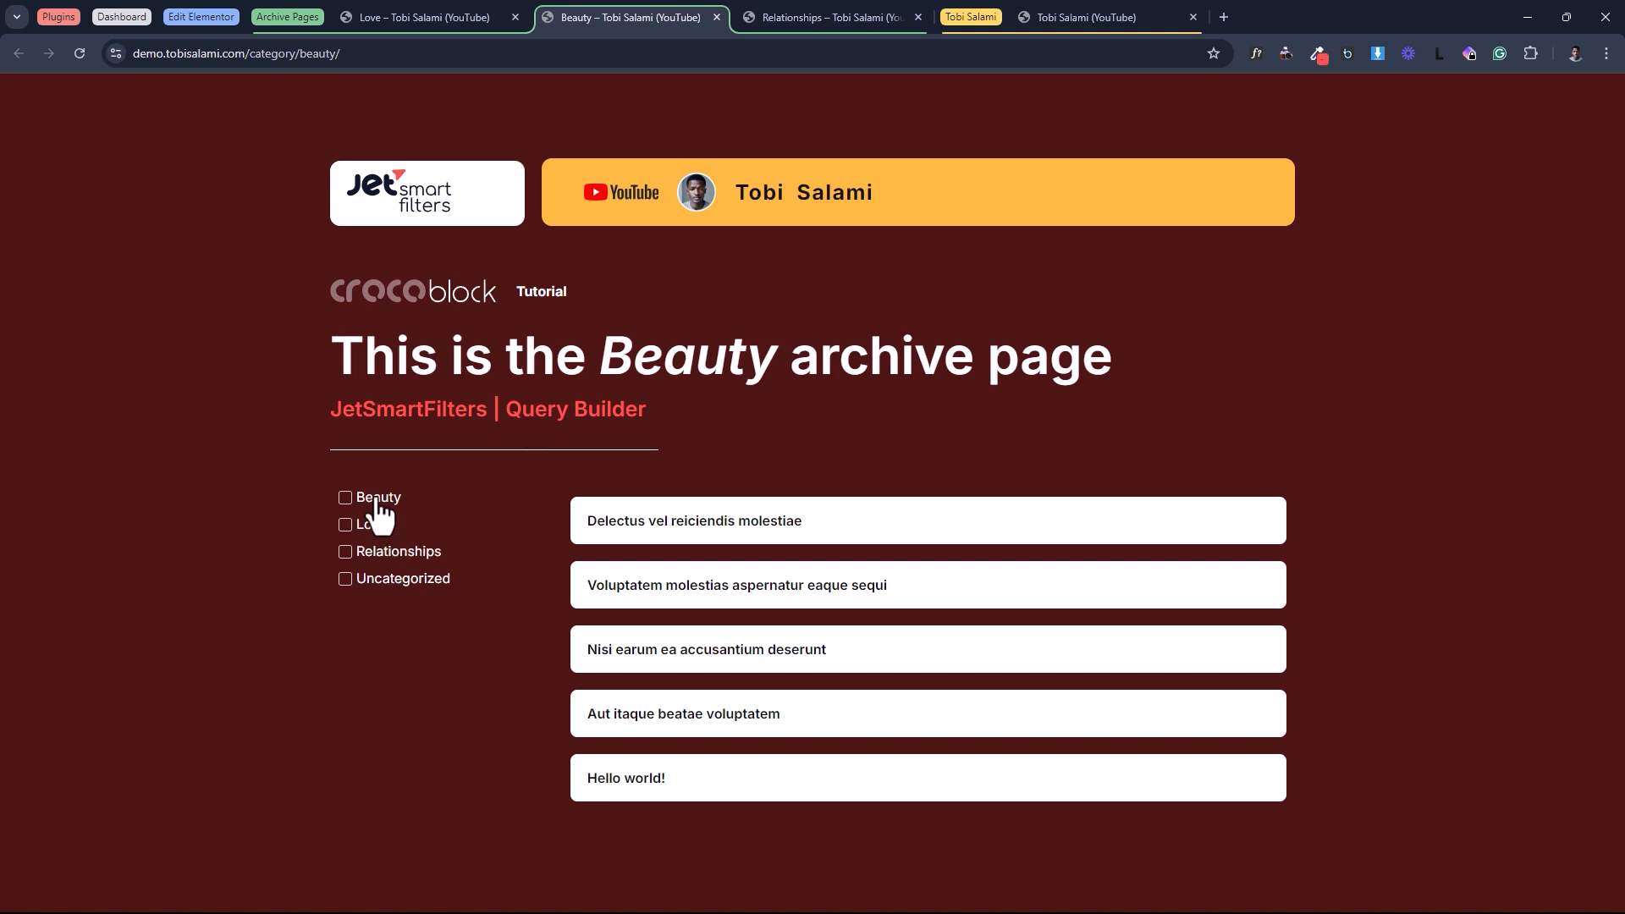
left_click(817, 17)
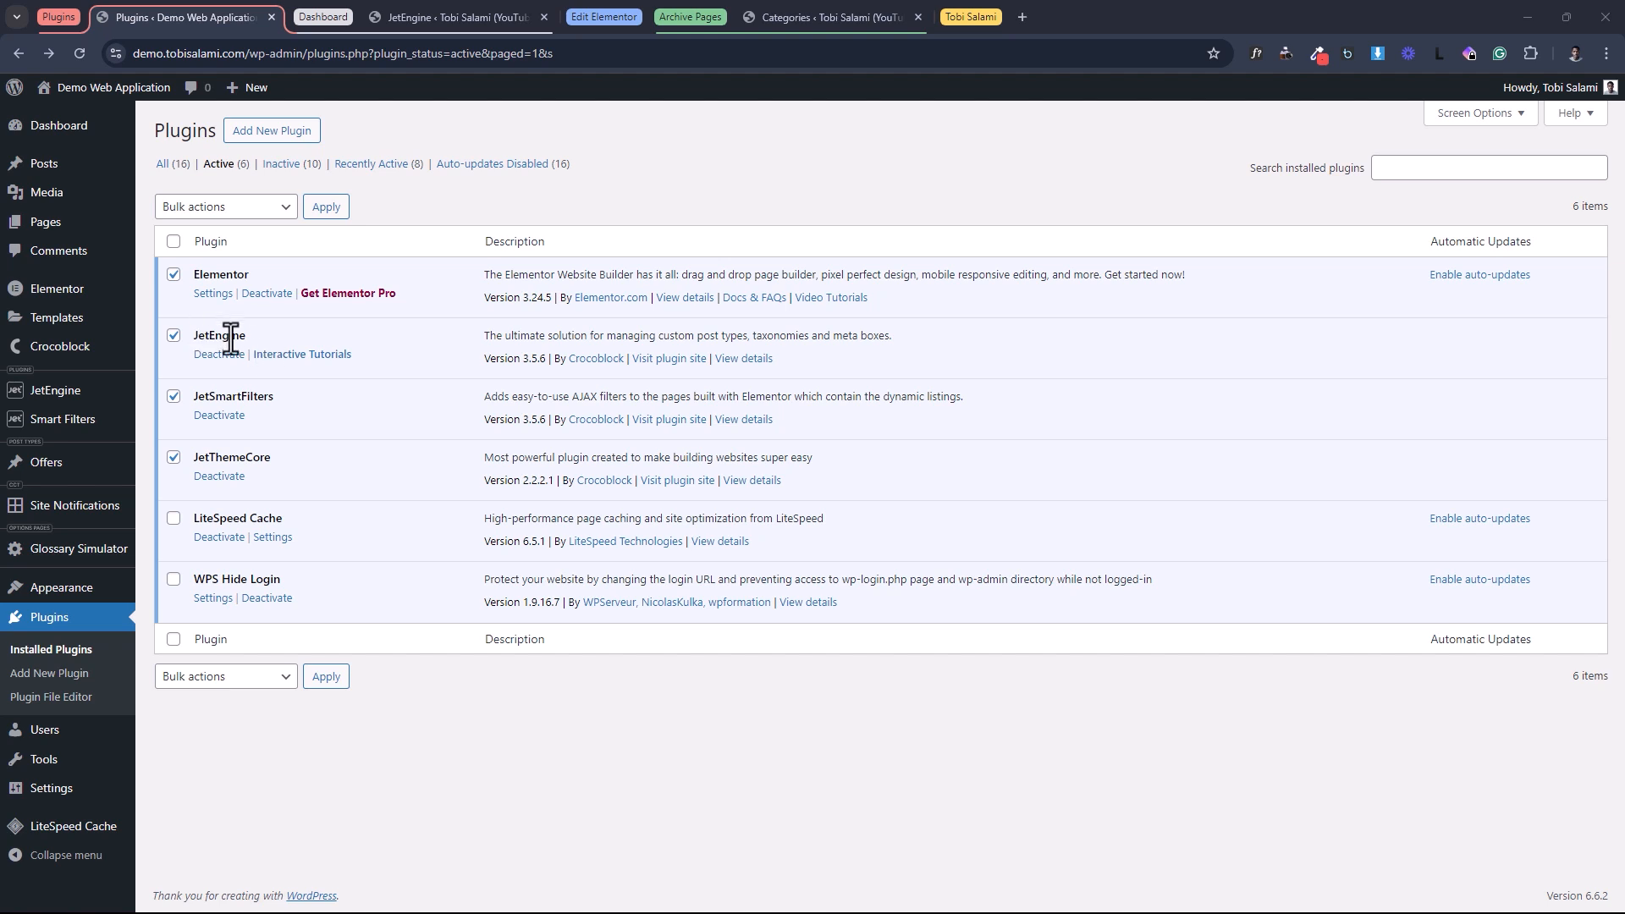
mouse_move(102, 393)
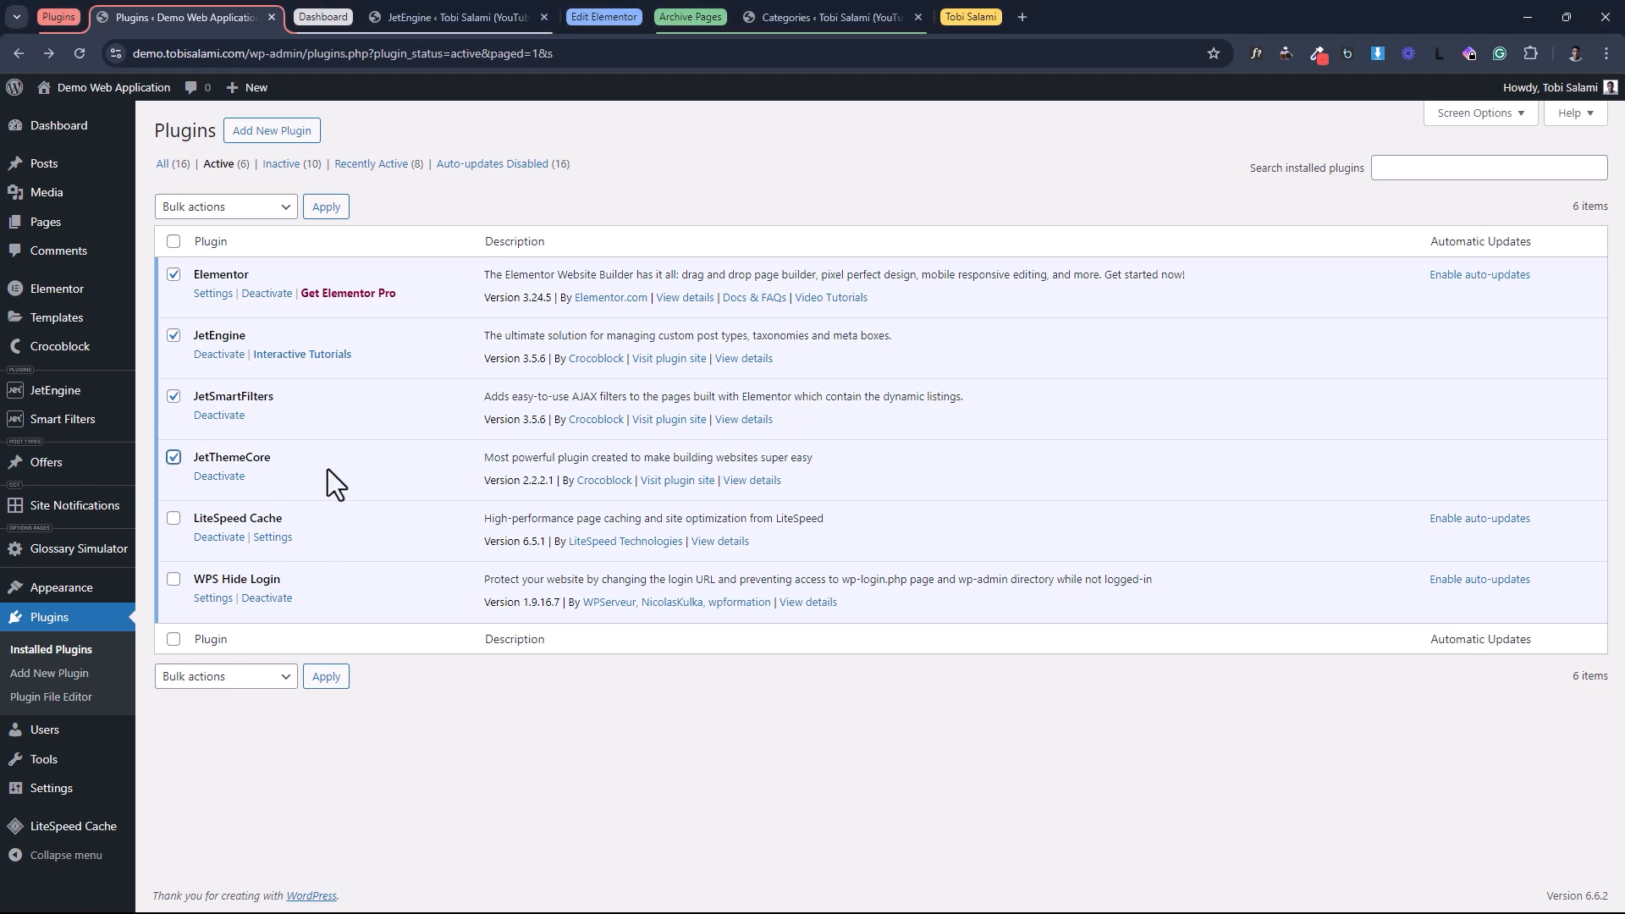
left_click(774, 16)
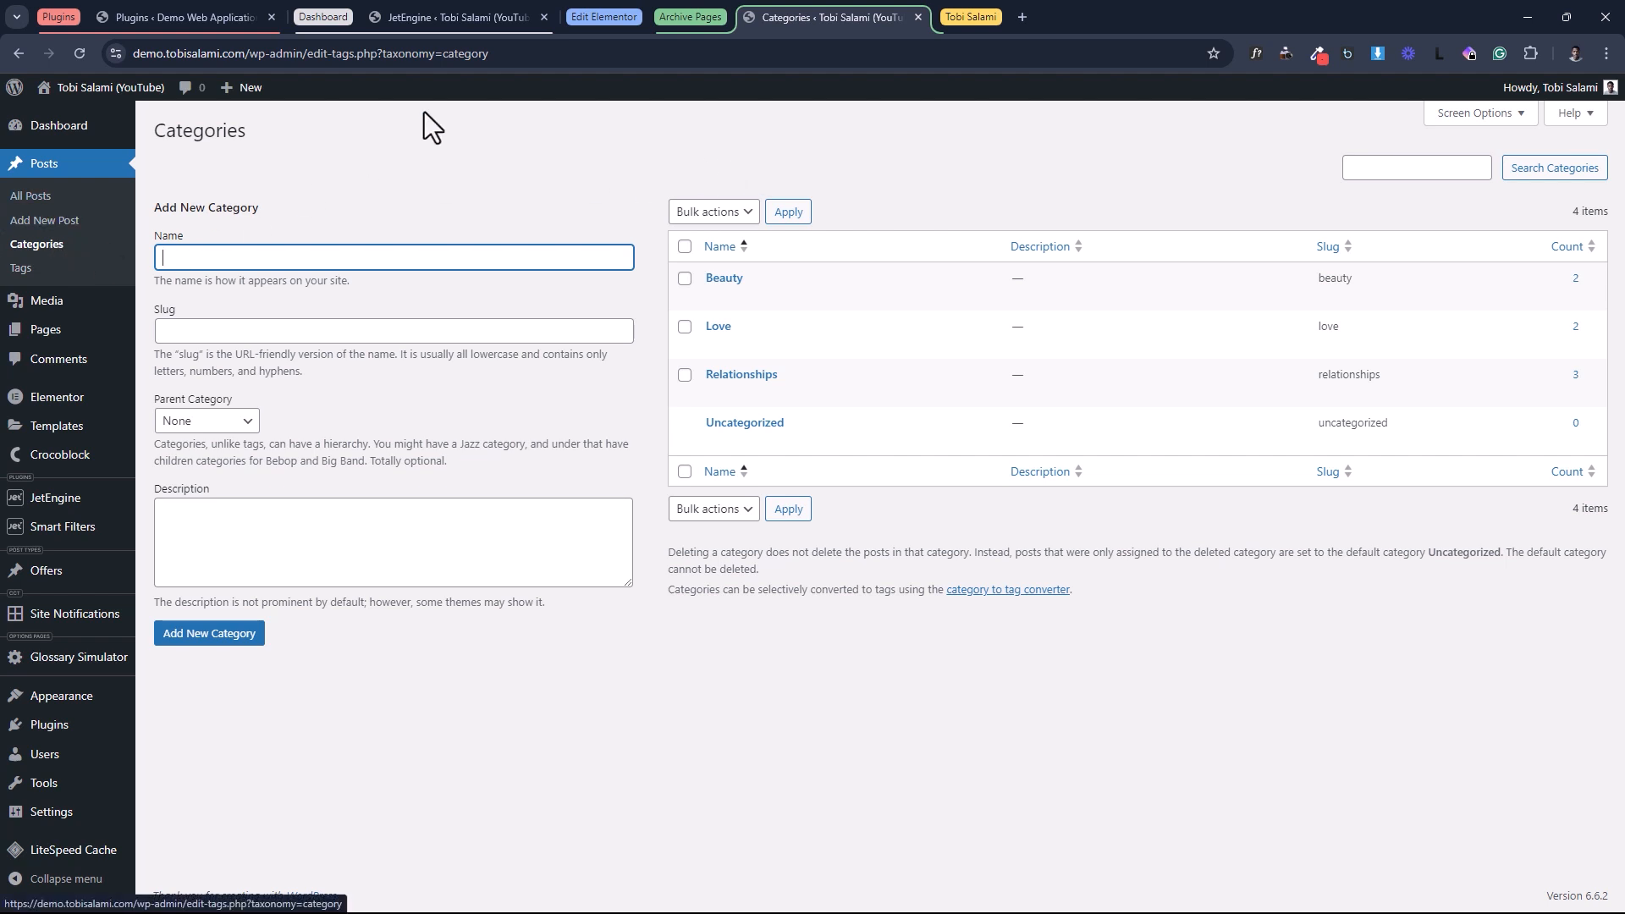
Start a new query in JetEngine's Query Builder and name it "Query of Categories".
left_click(457, 17)
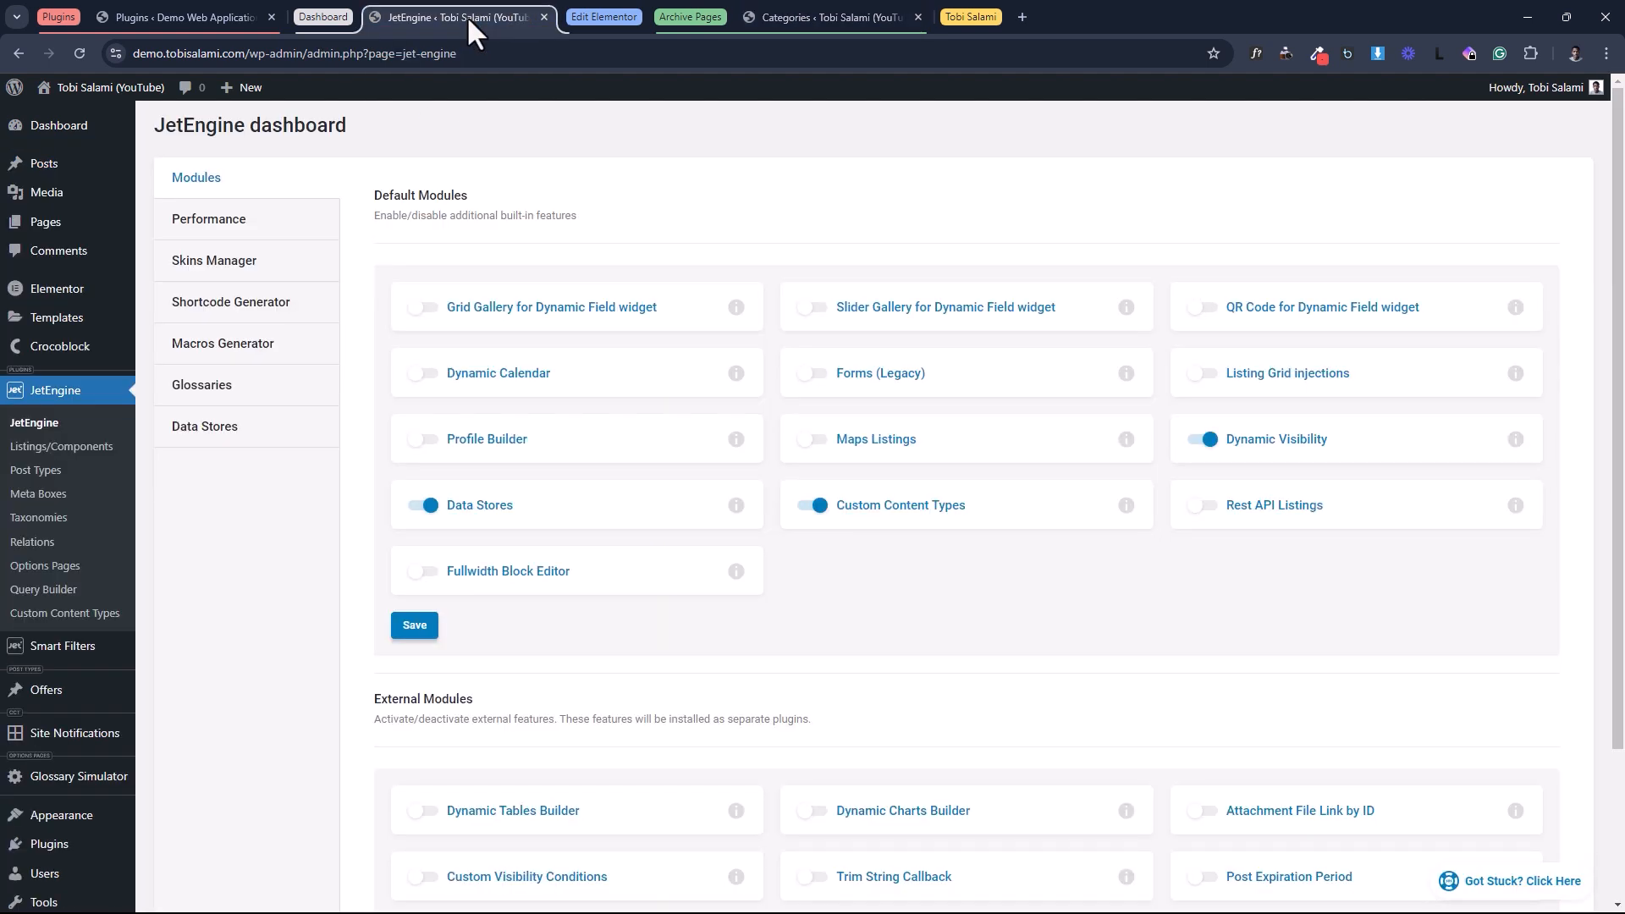
left_click(72, 589)
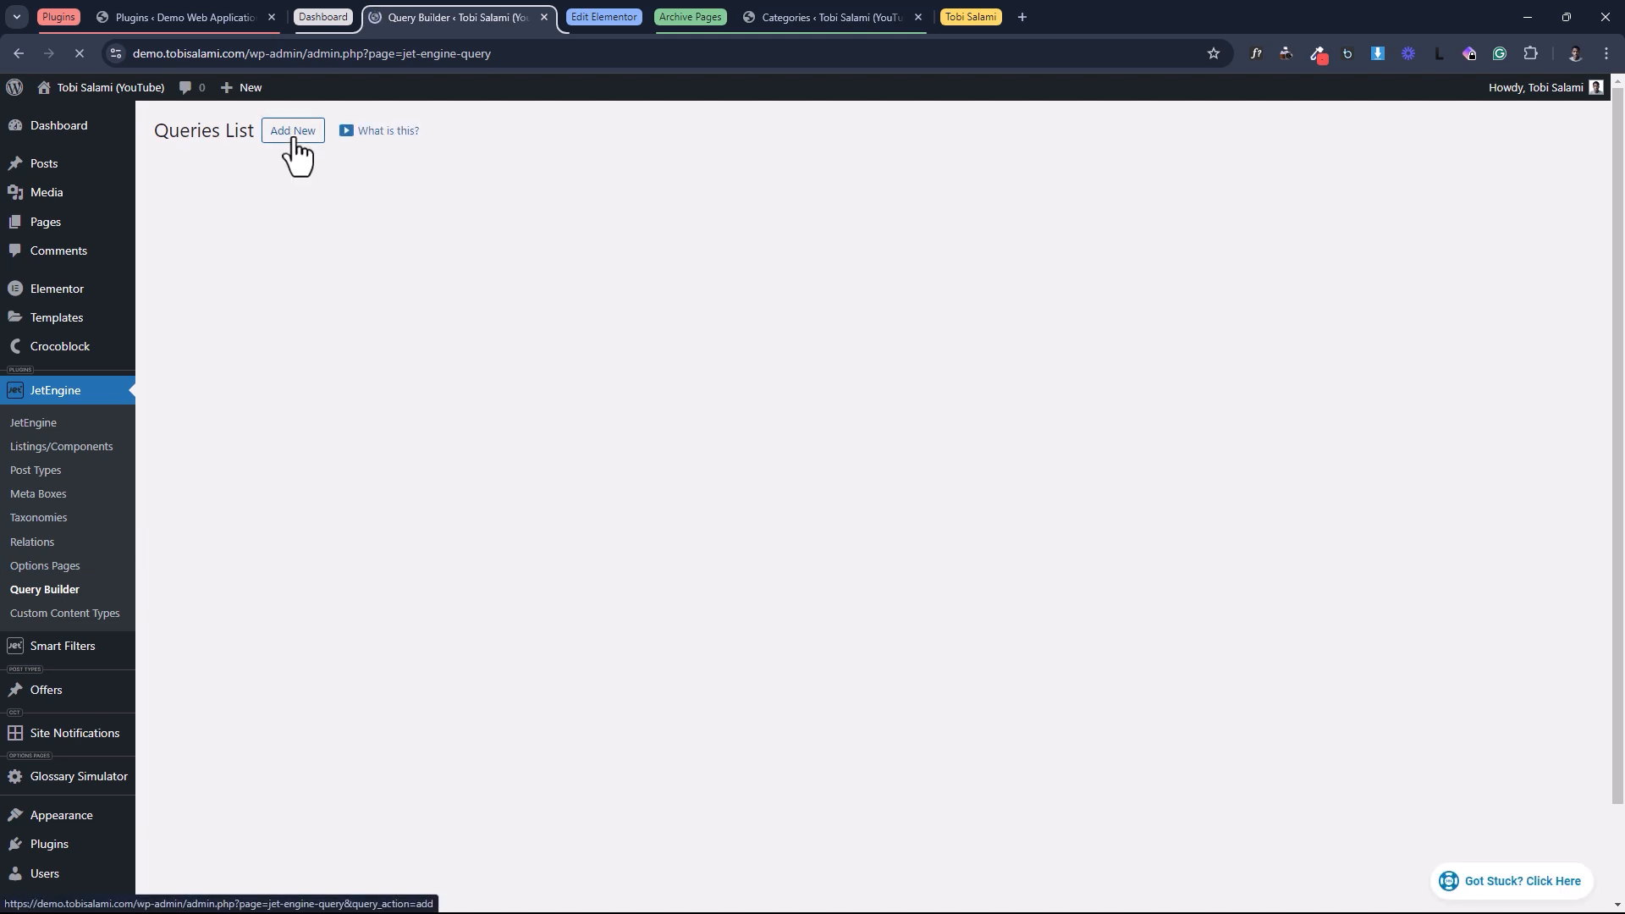
left_click(293, 138)
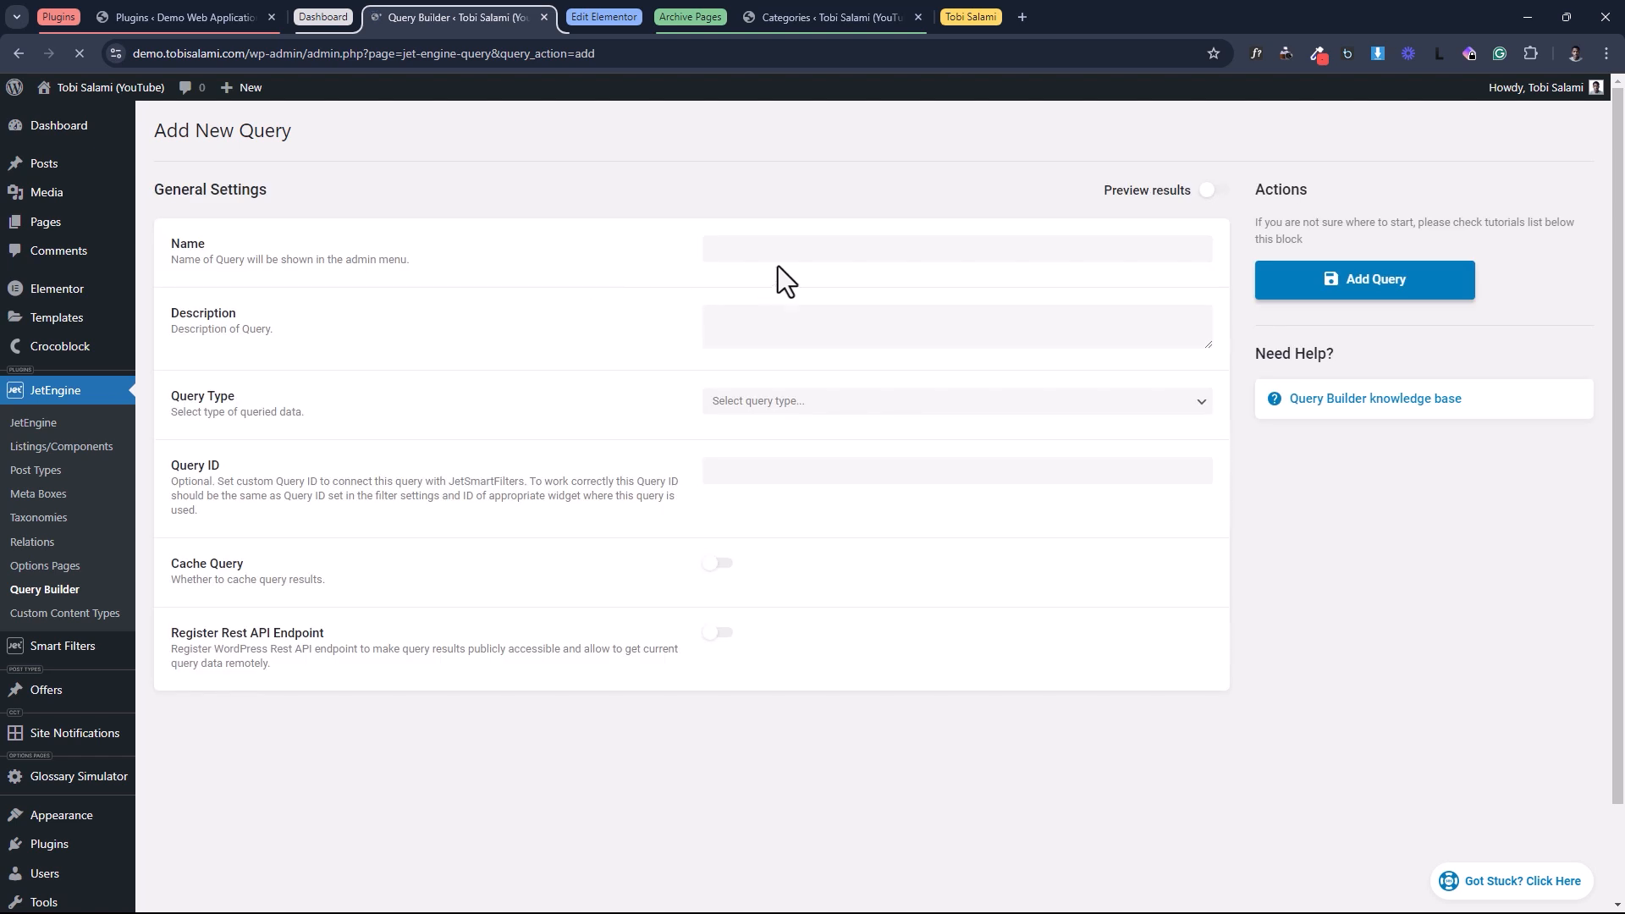
left_click(779, 249)
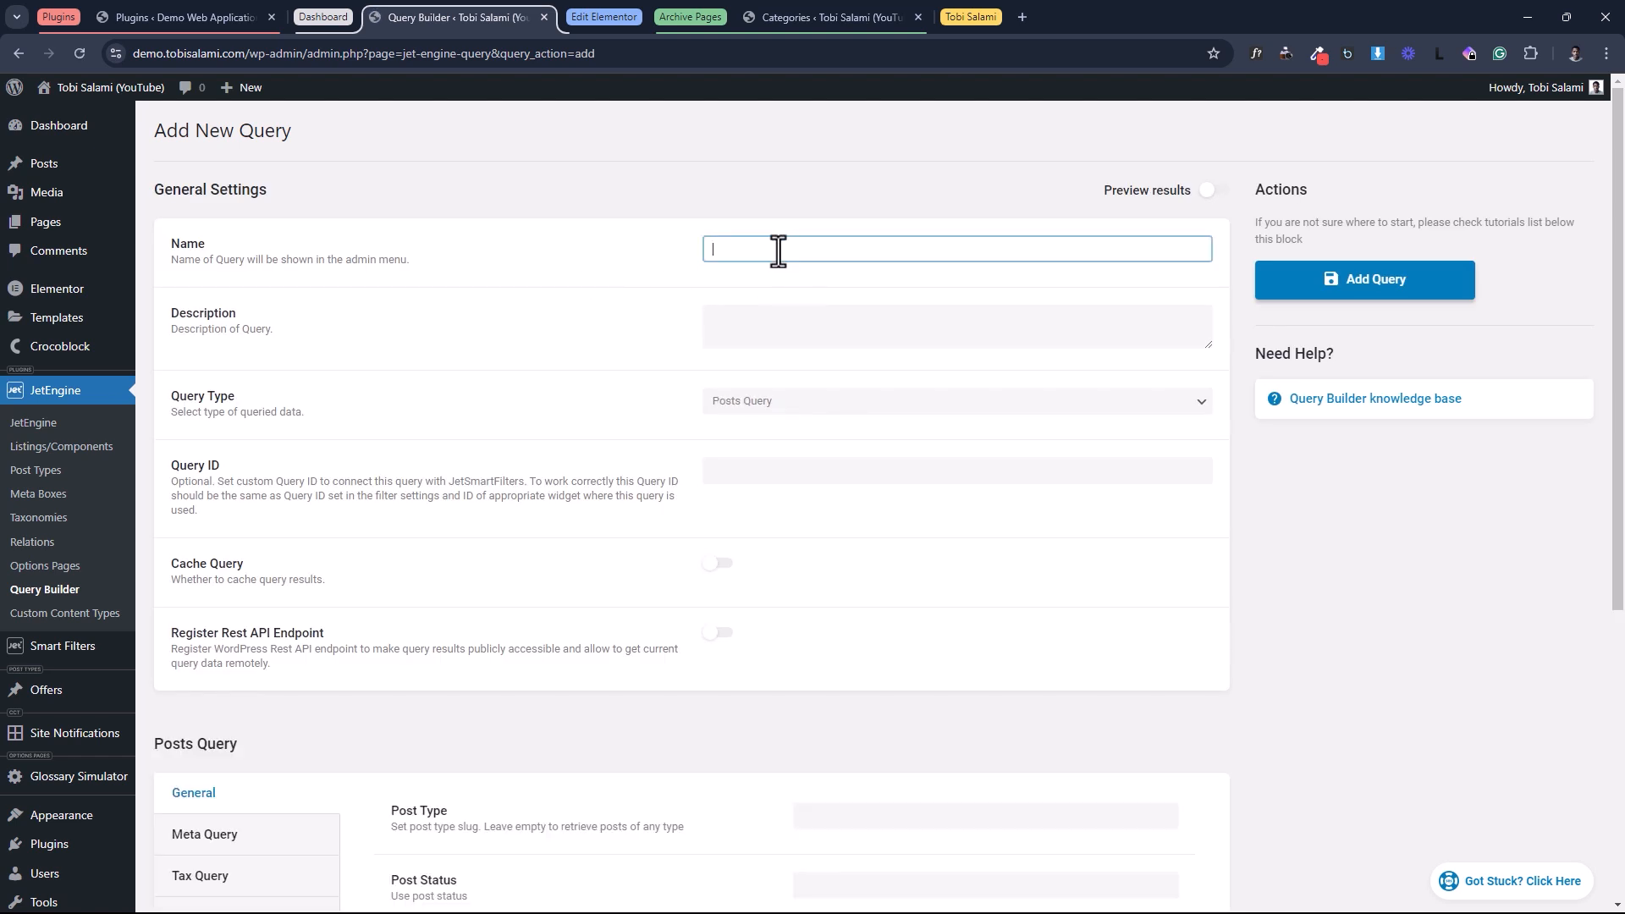
type("Query of Categories")
left_click(647, 332)
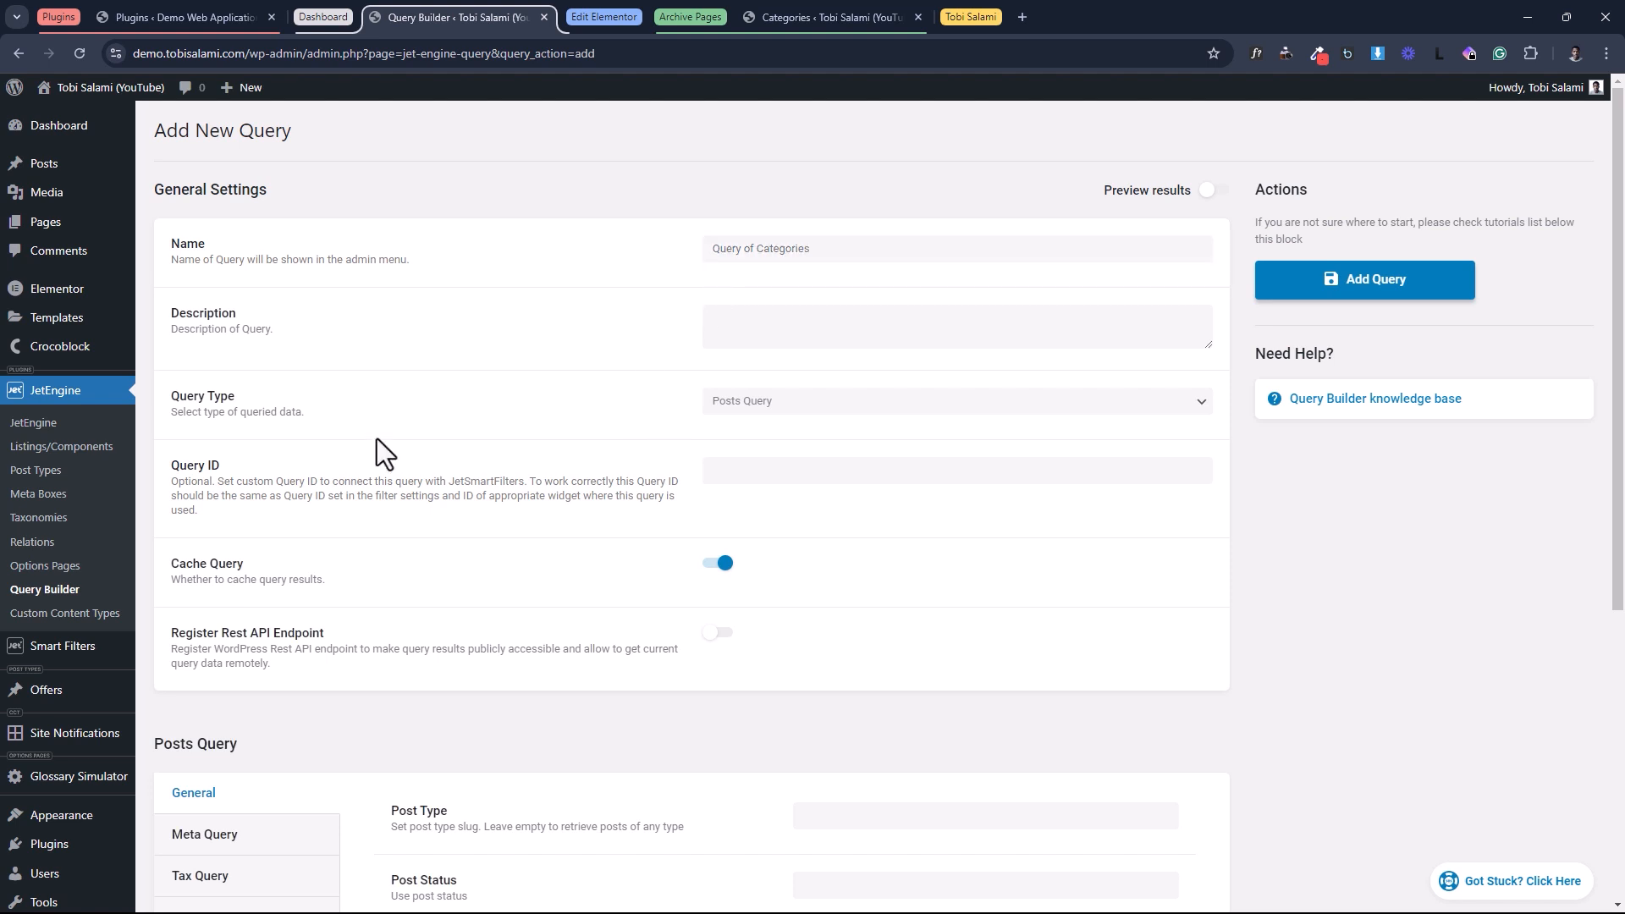
Set the query type of the new query to Terms Query.
left_click(817, 405)
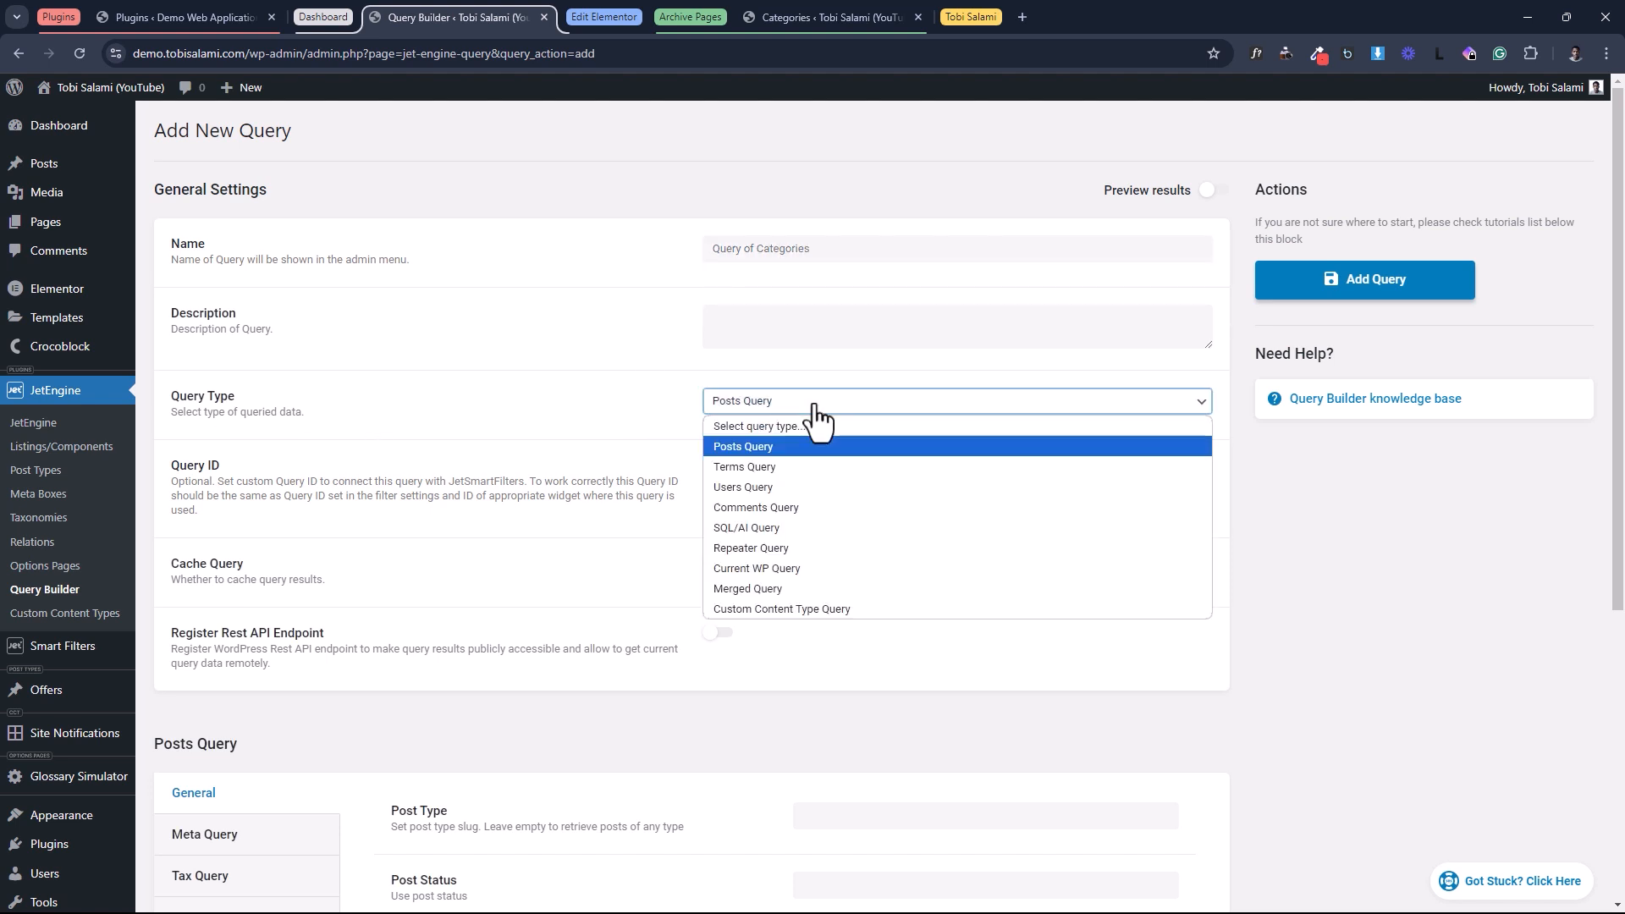
left_click(753, 471)
left_click(682, 428)
Limit the terms query to the Categories (category) taxonomy and add the query to the site.
scroll(682, 428, "down", 7)
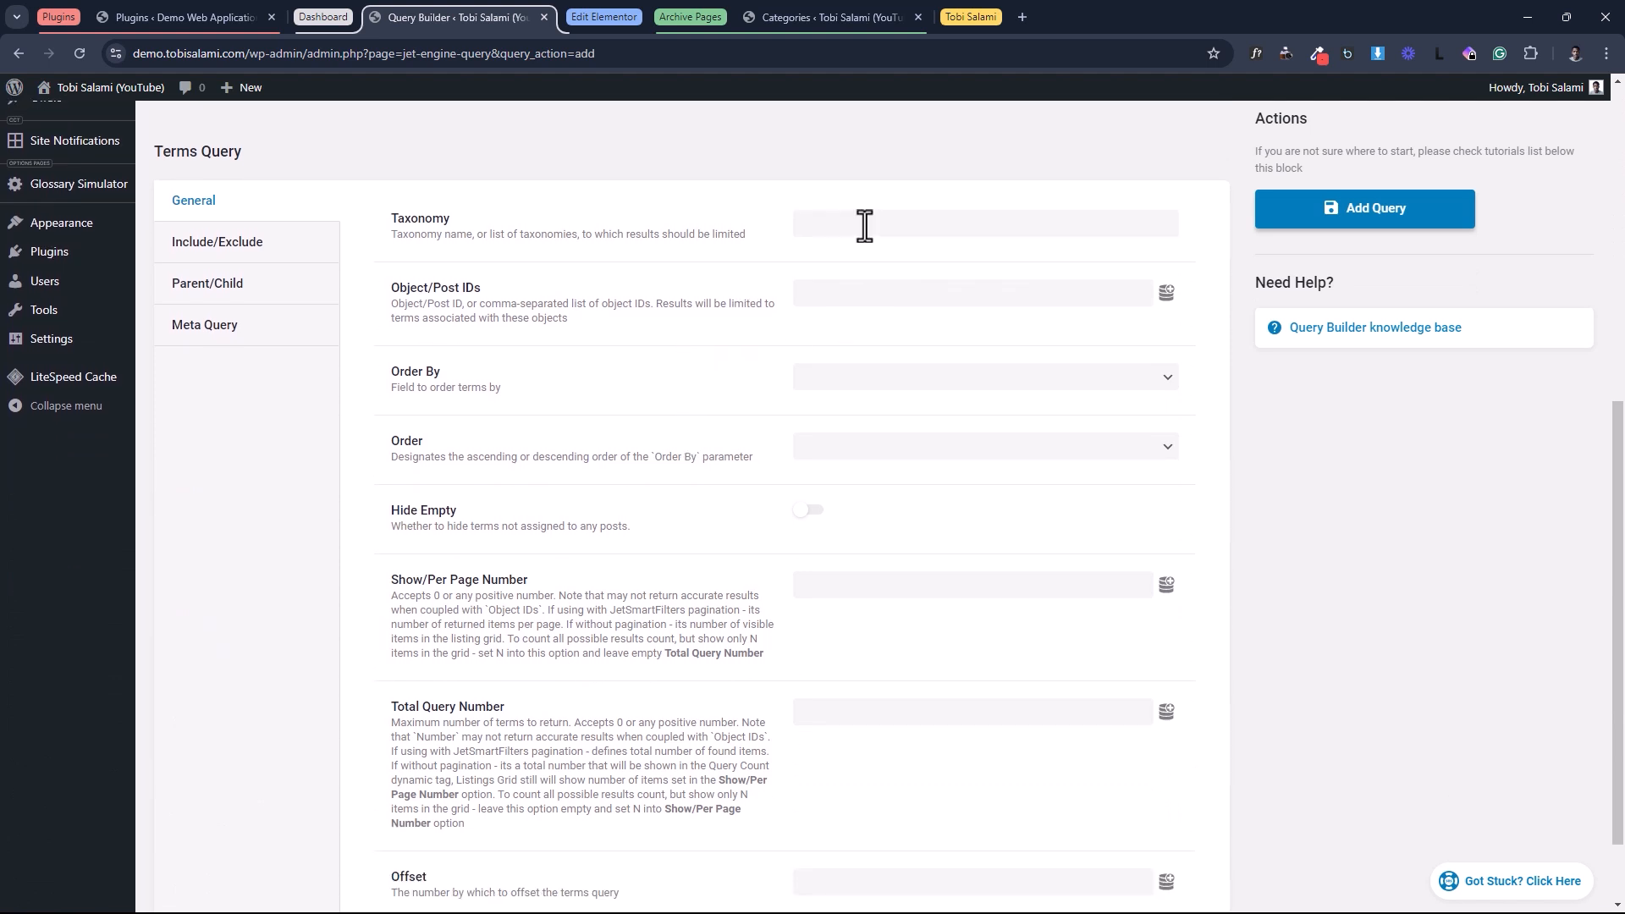
left_click(864, 225)
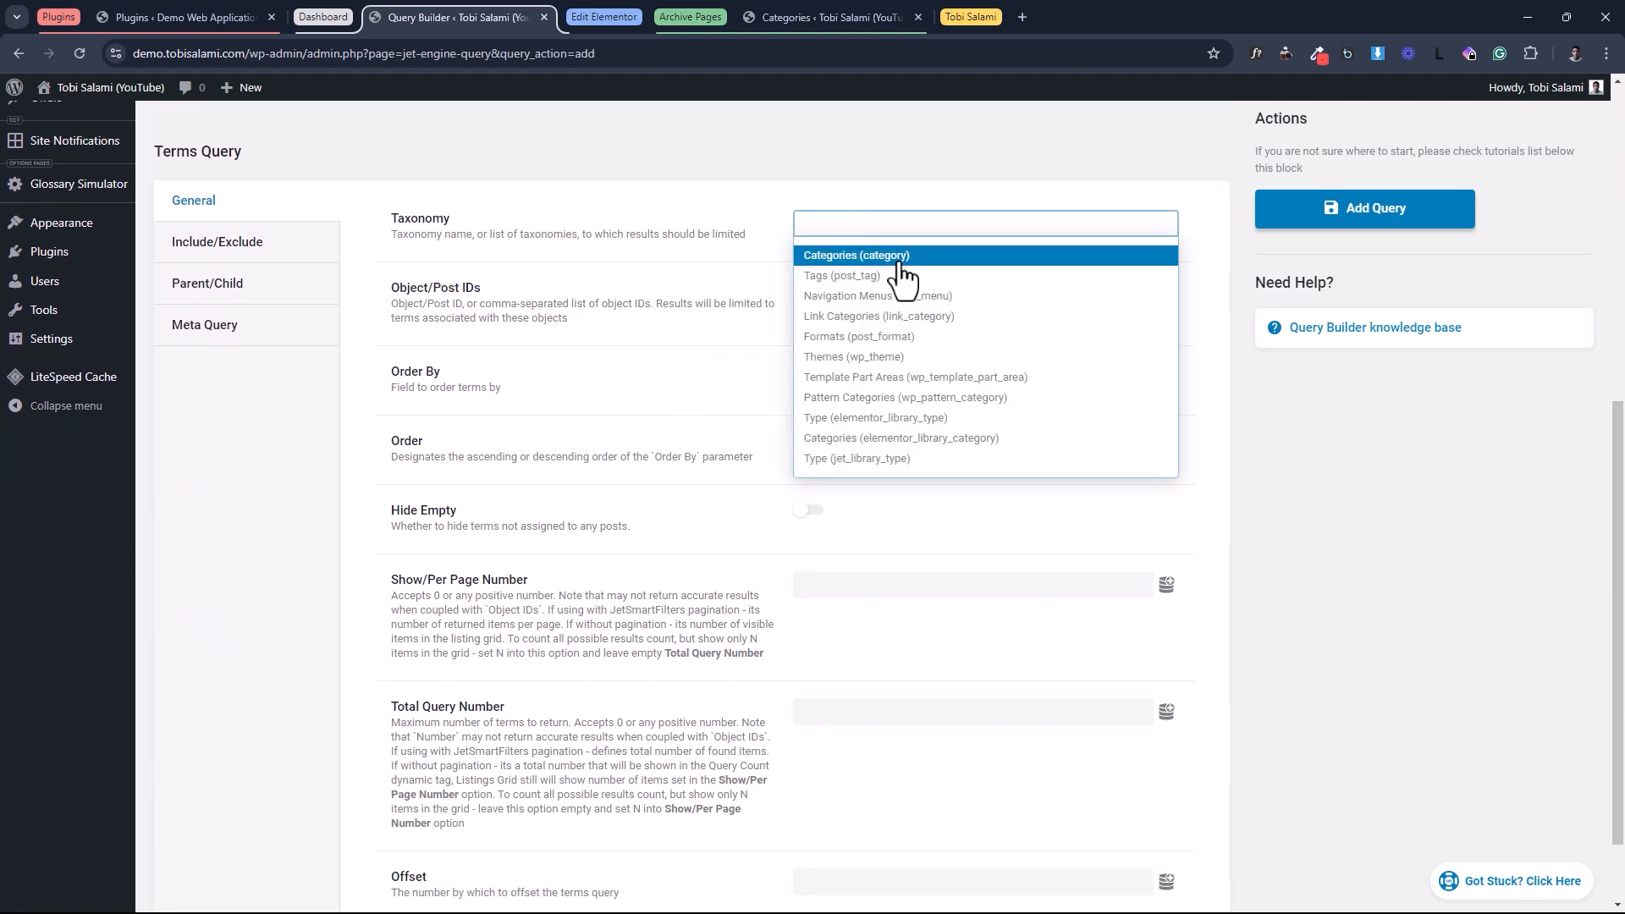
left_click(874, 258)
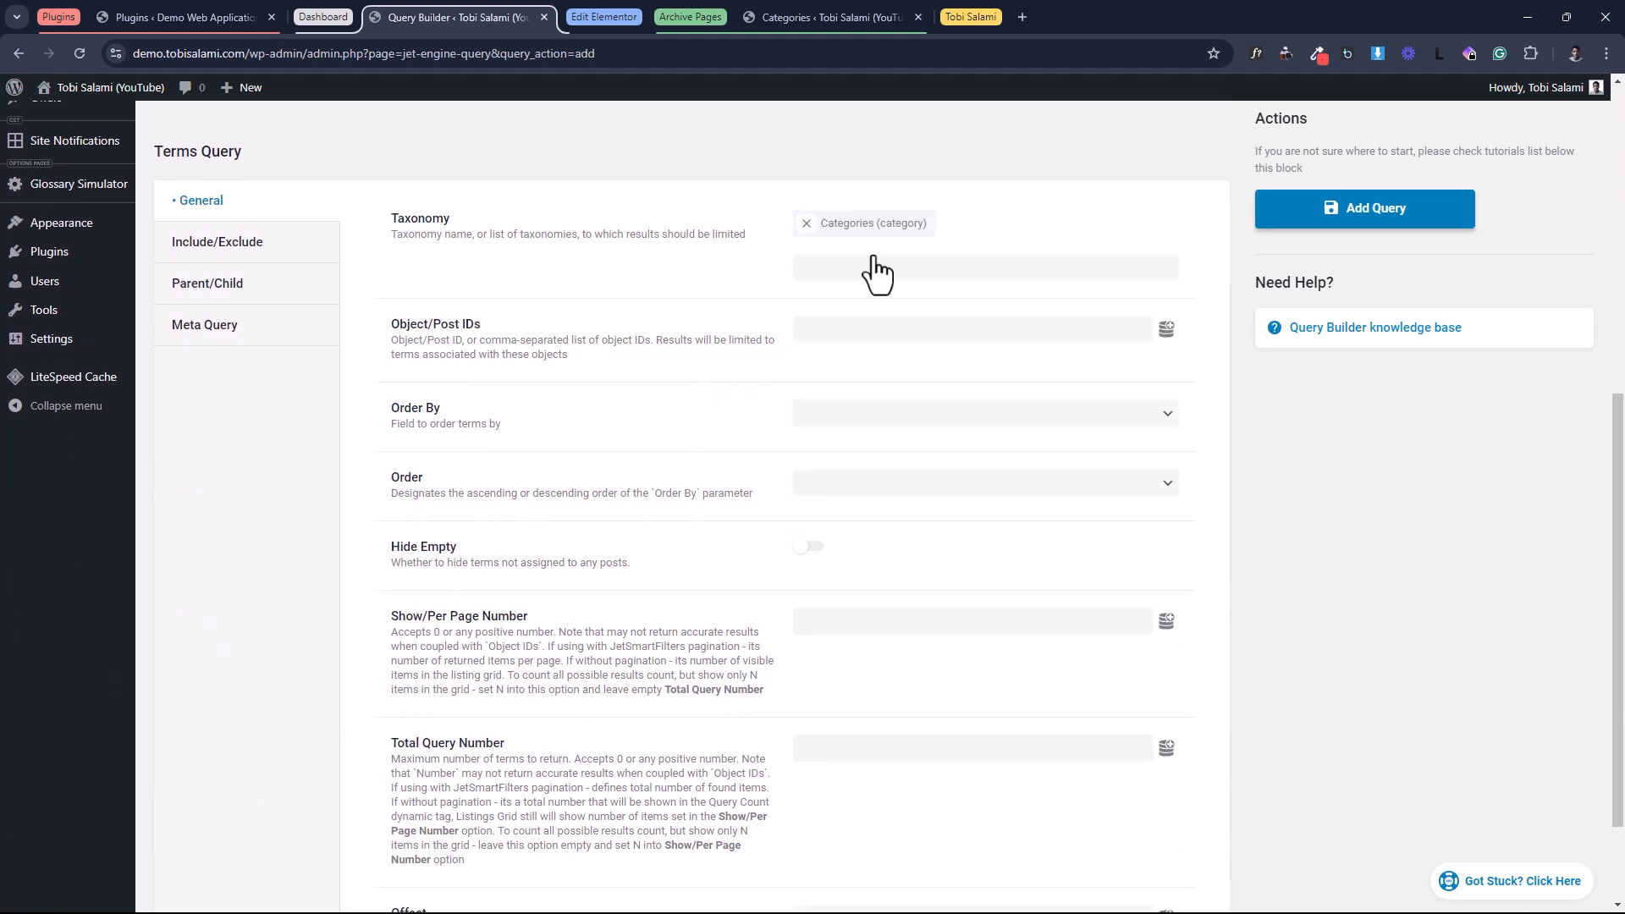
scroll(794, 430, "up", 6)
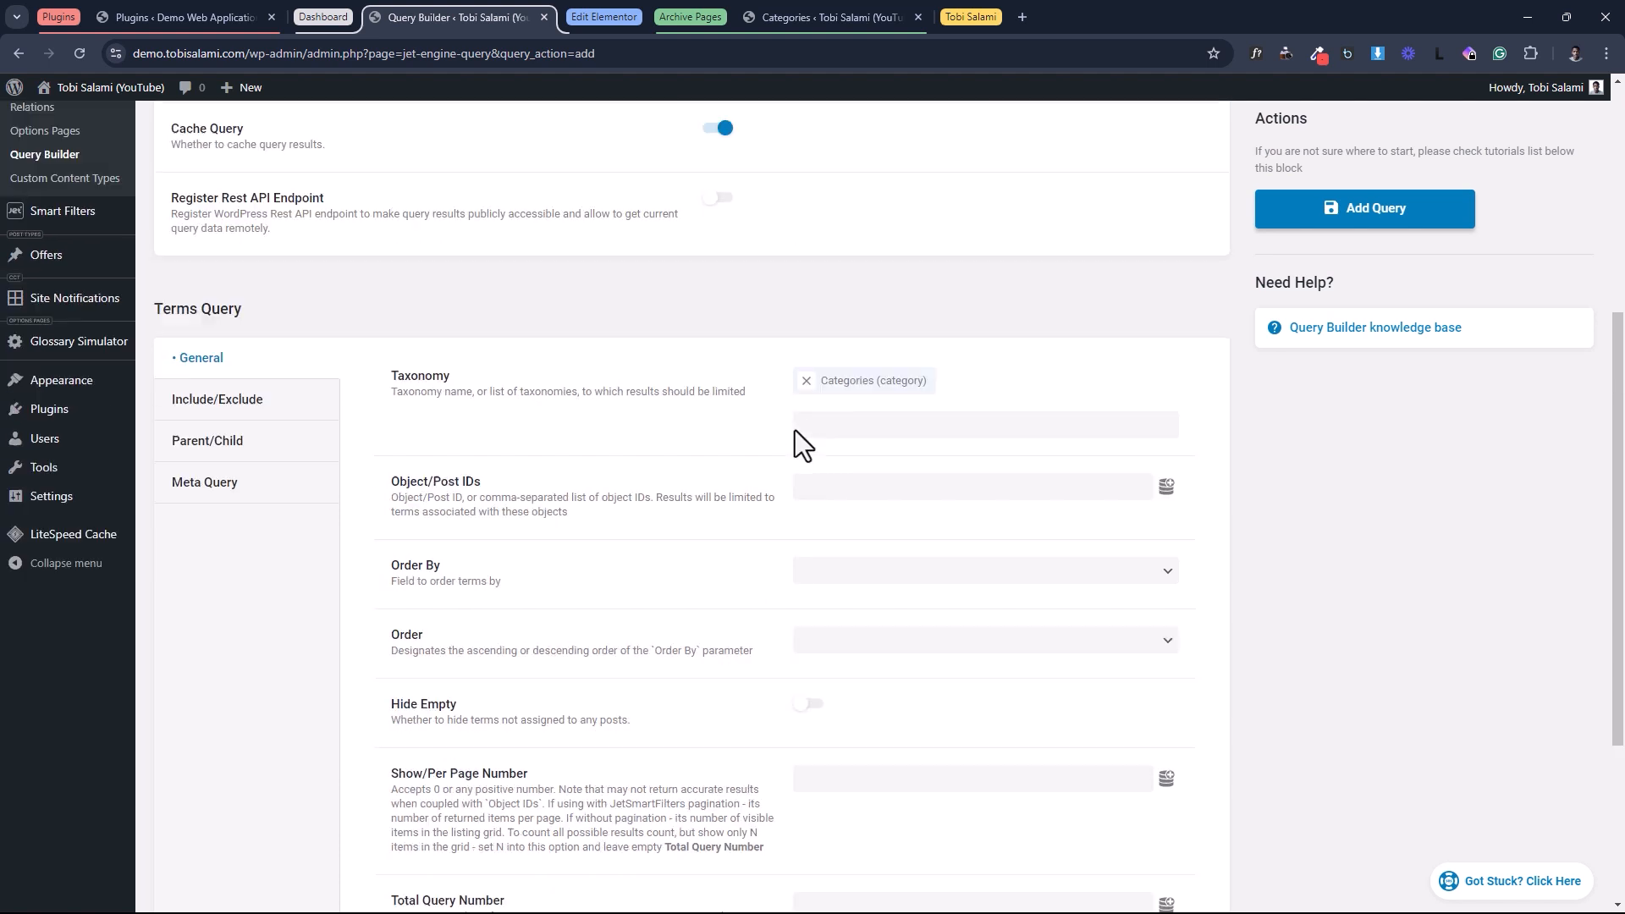
scroll(793, 429, "up", 1)
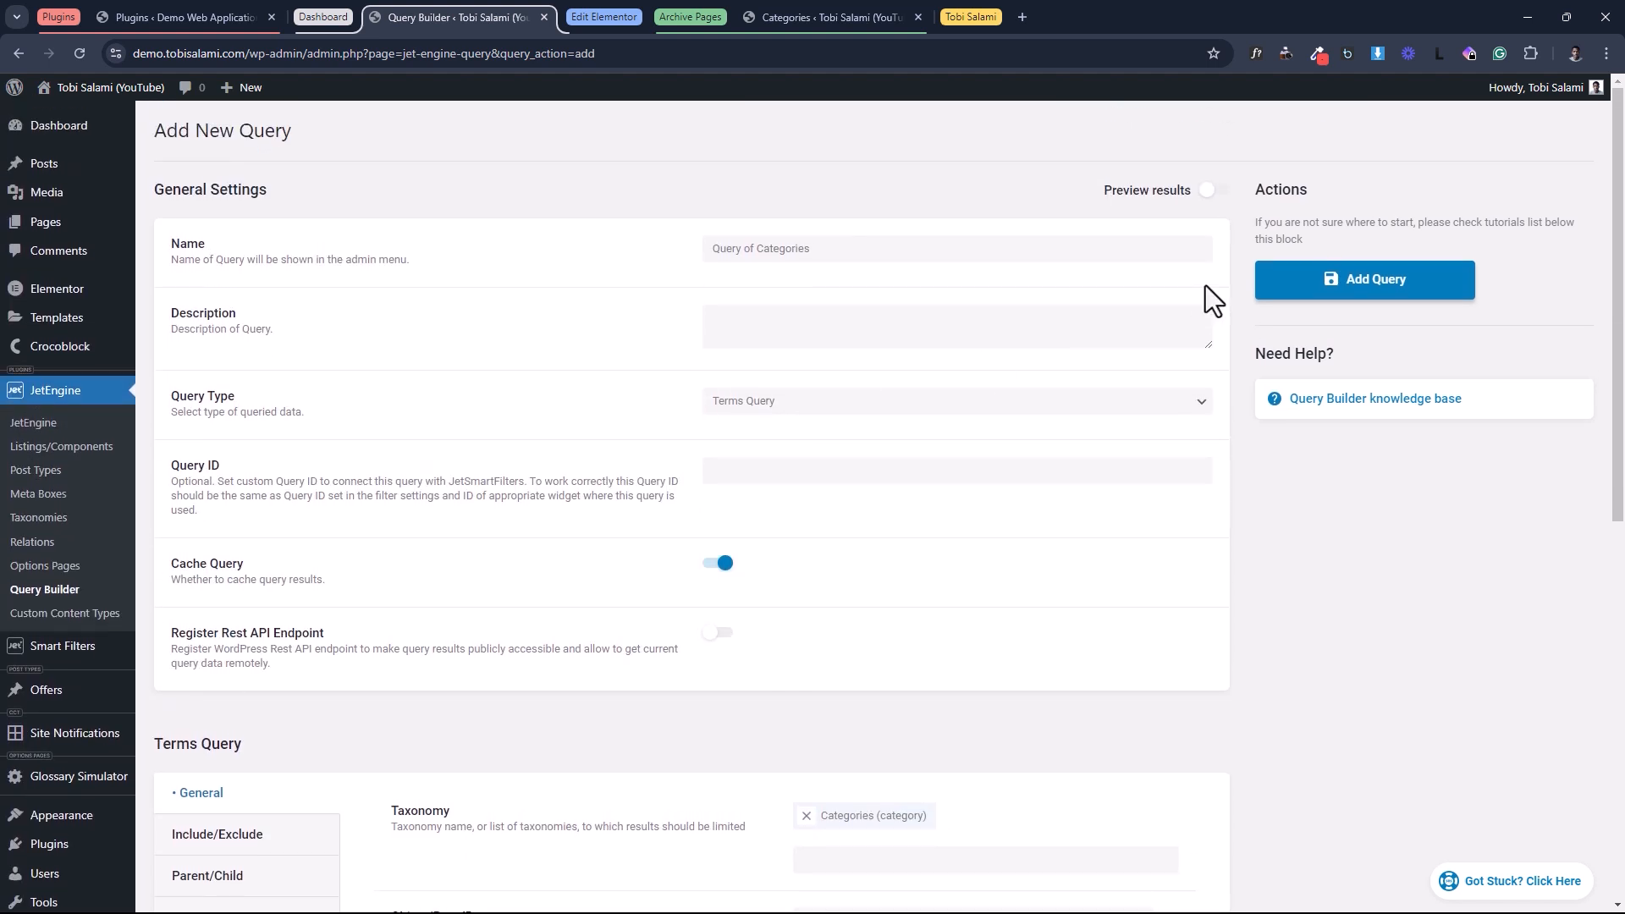
left_click(1269, 288)
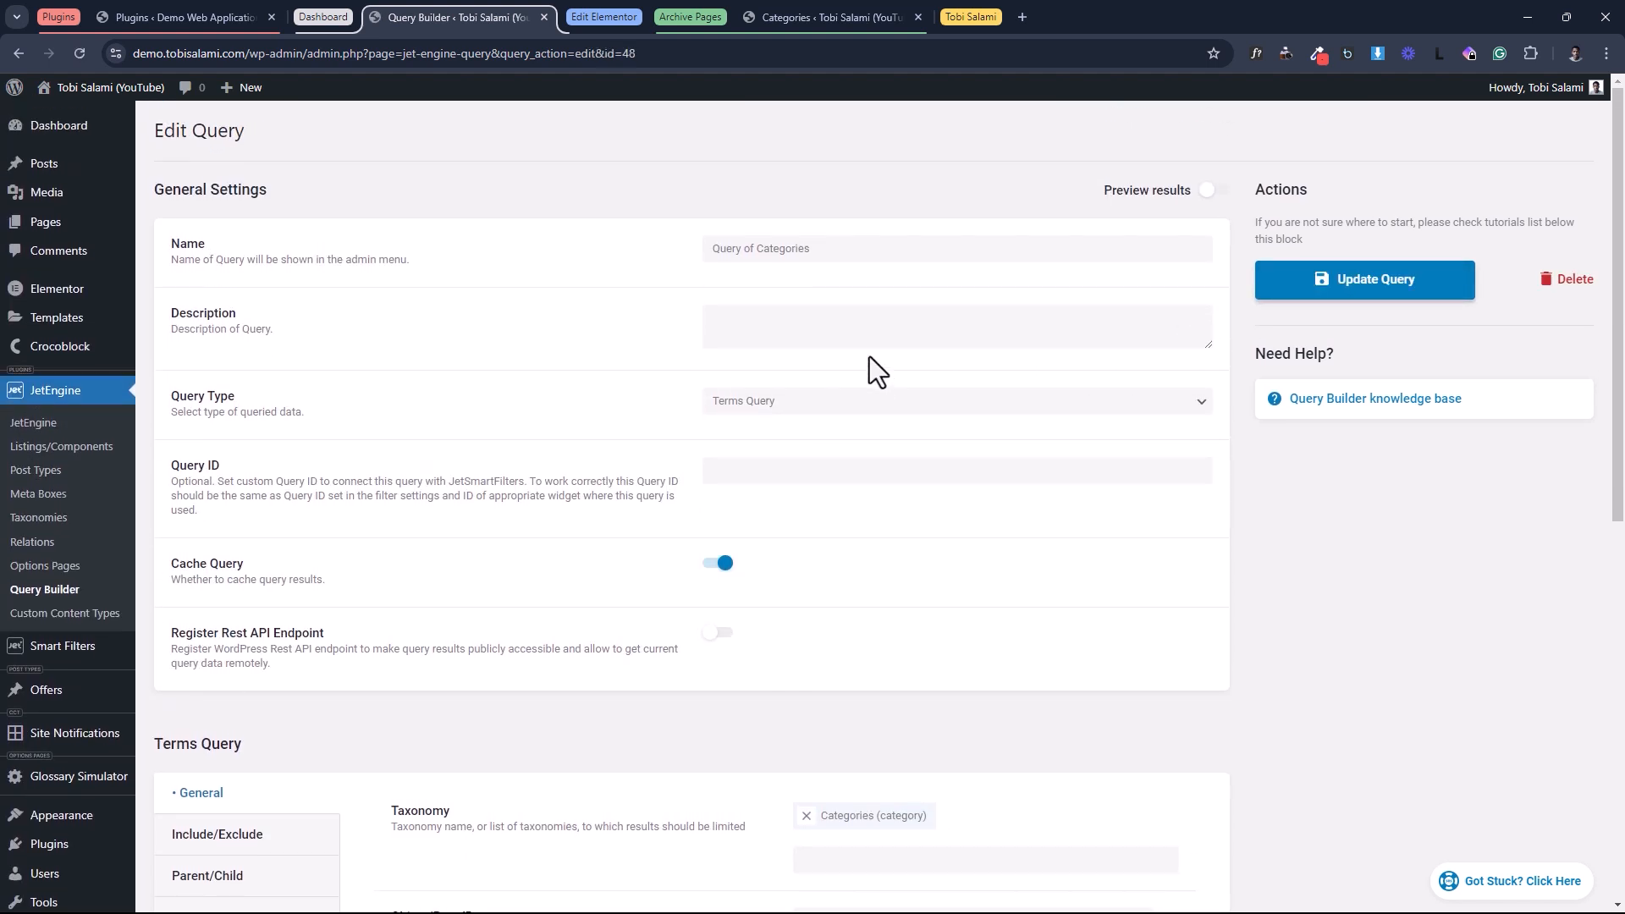
Start a new smart filter in a separate browser tab and name it "Filter of Categories (Based on Query)".
mouse_move(64, 648)
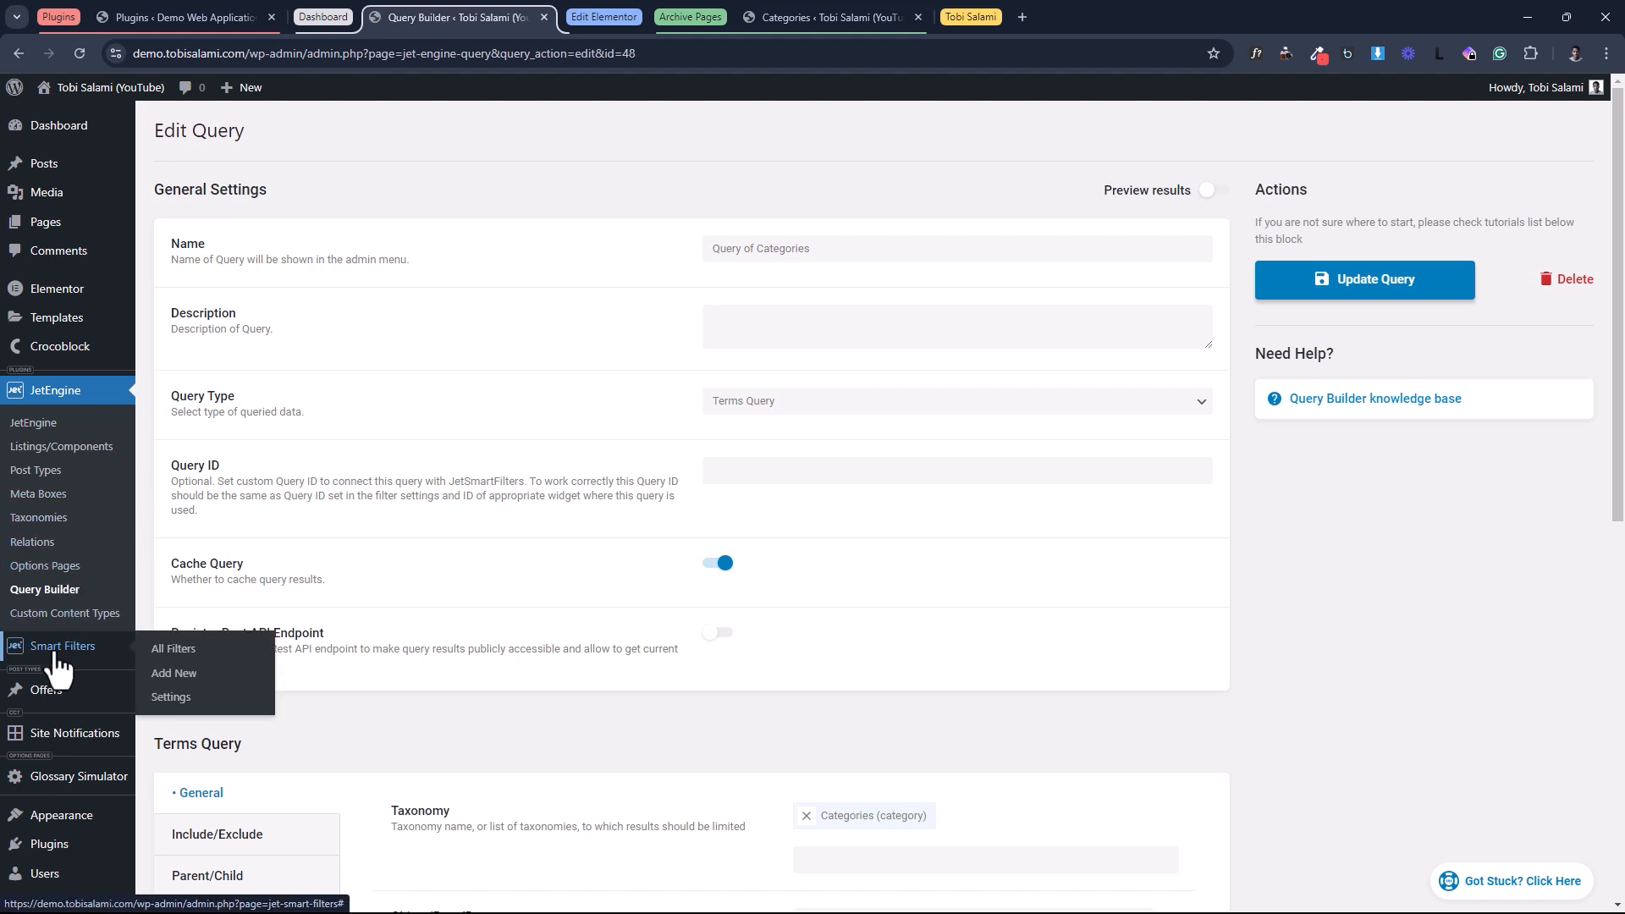
middle_click(173, 672)
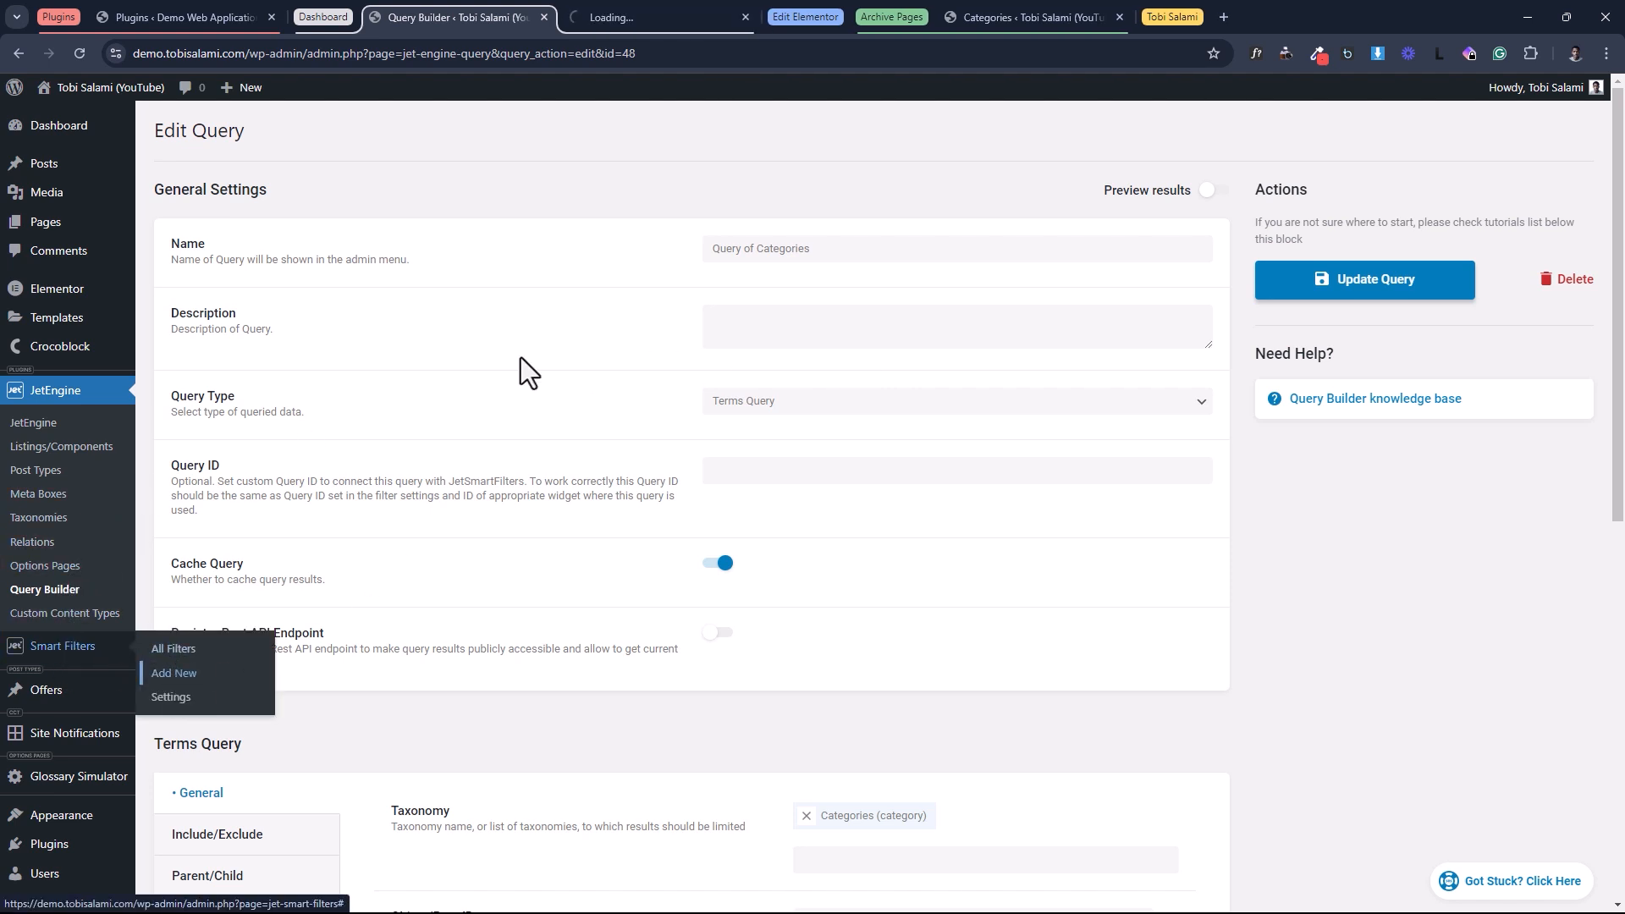
left_click(611, 13)
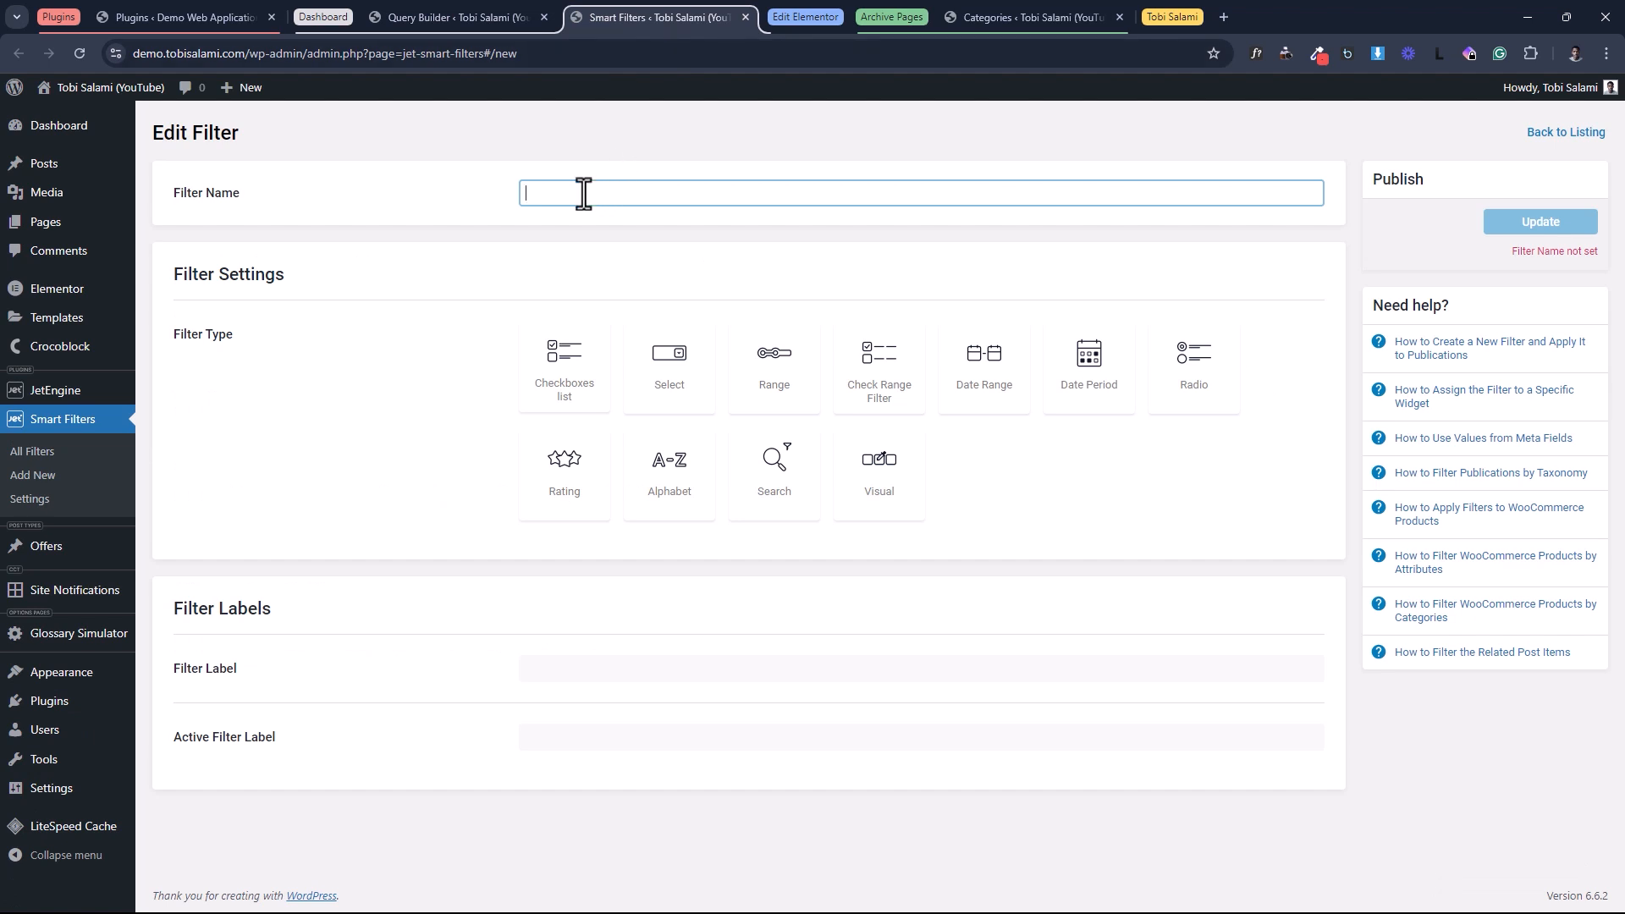
type("Filter of ")
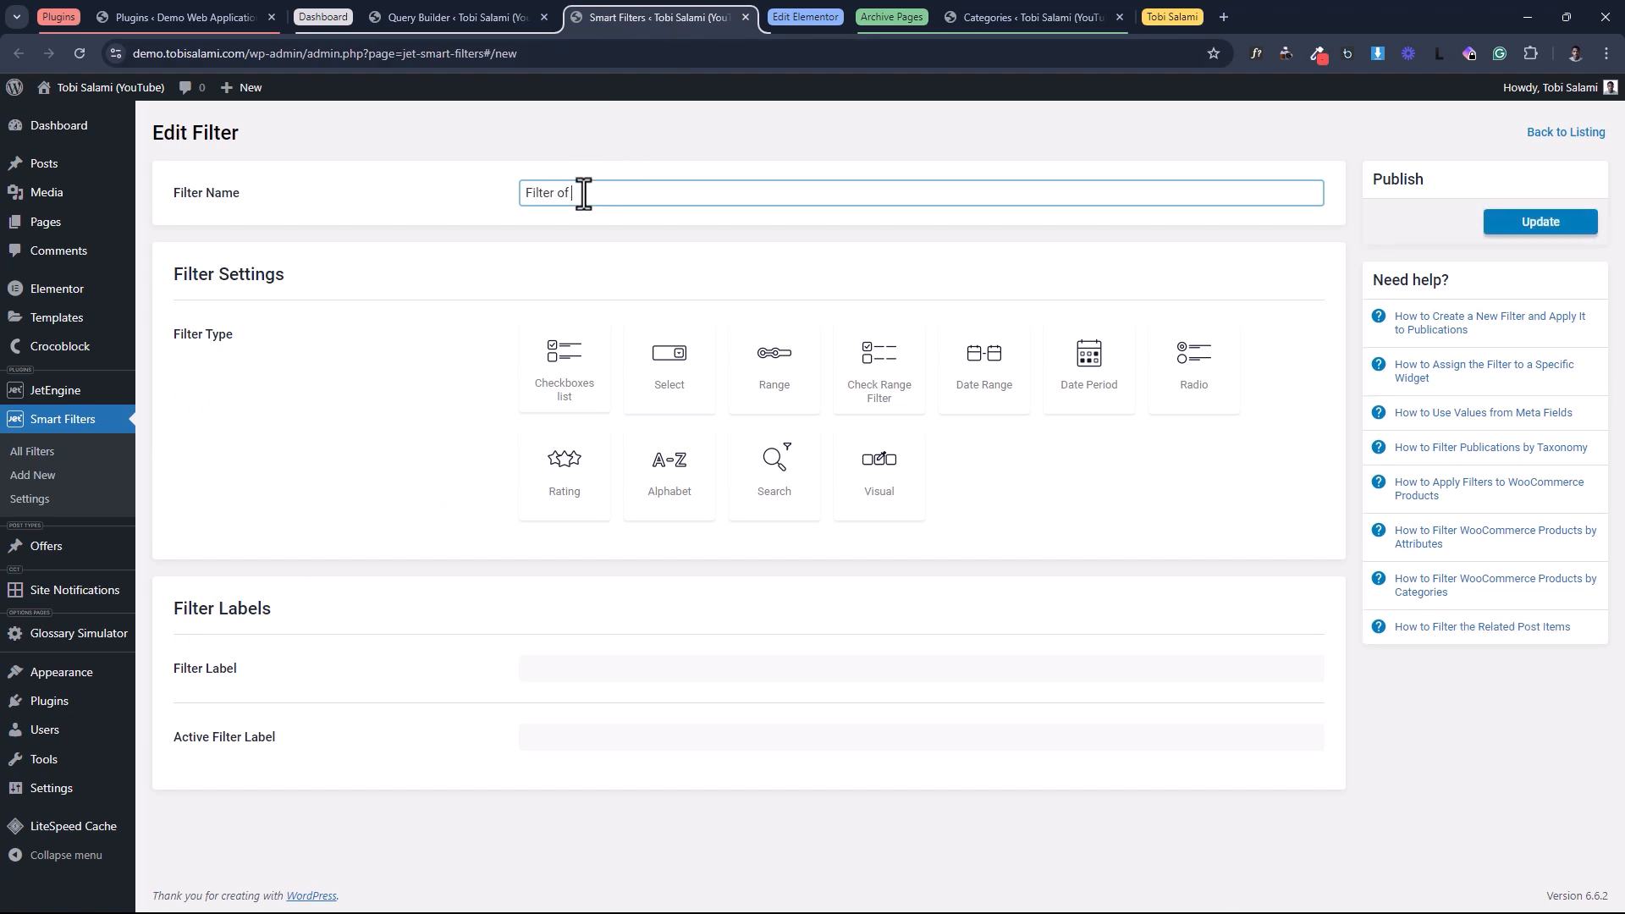
type("Categories (Based on Query")
Set the filter type to Radio and its data source to JetEngine Query Builder.
left_click(1193, 368)
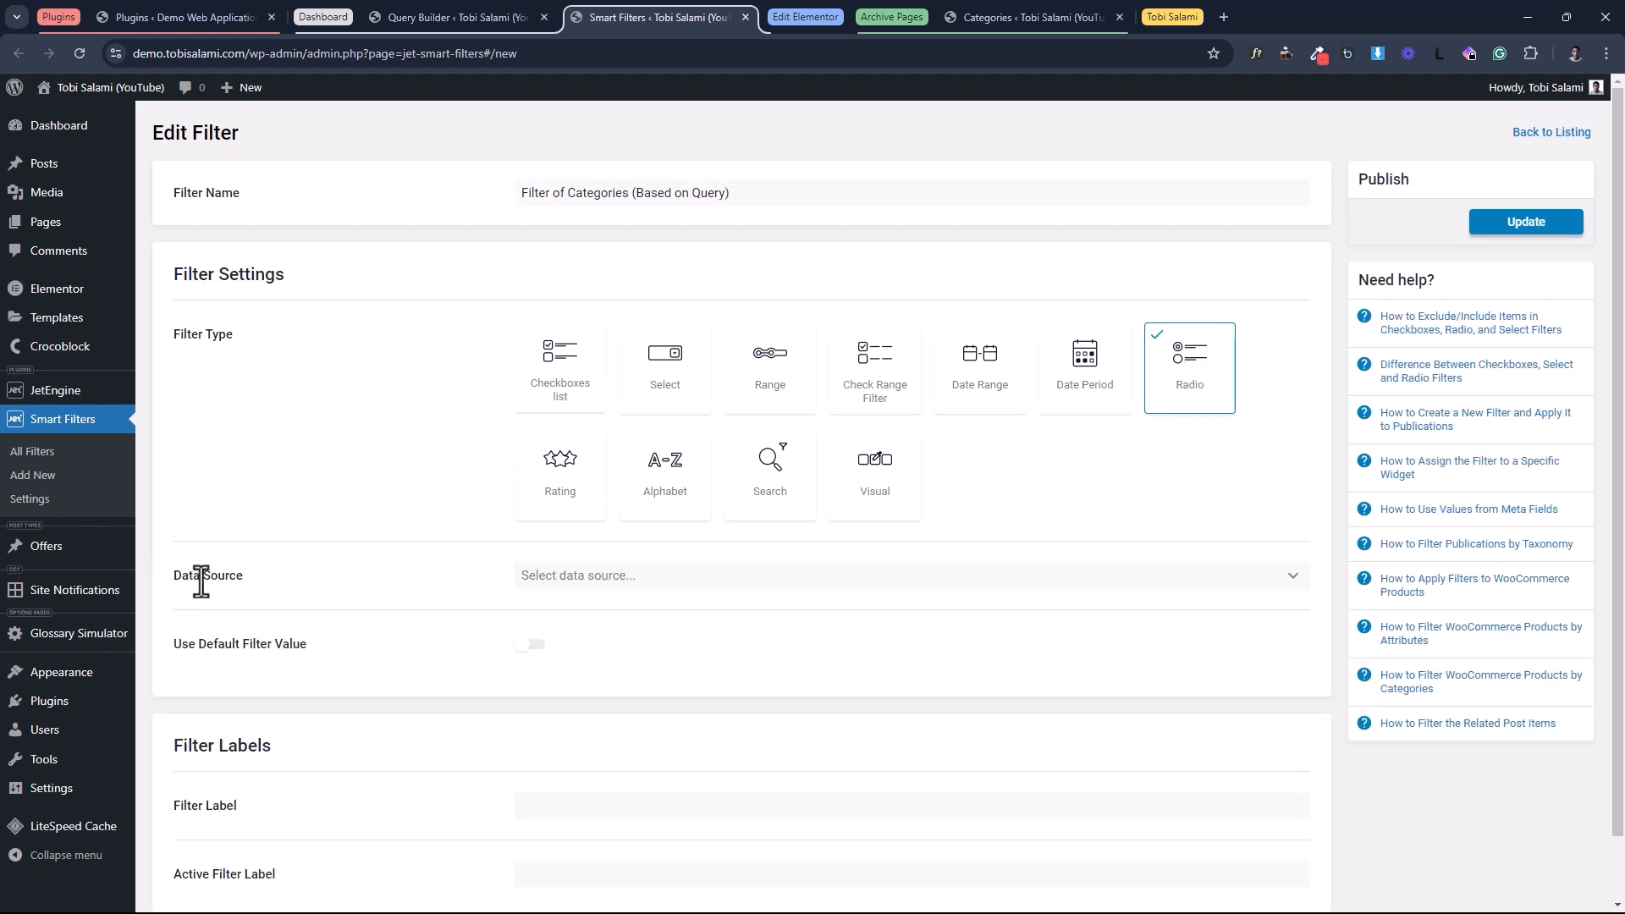
left_click(603, 575)
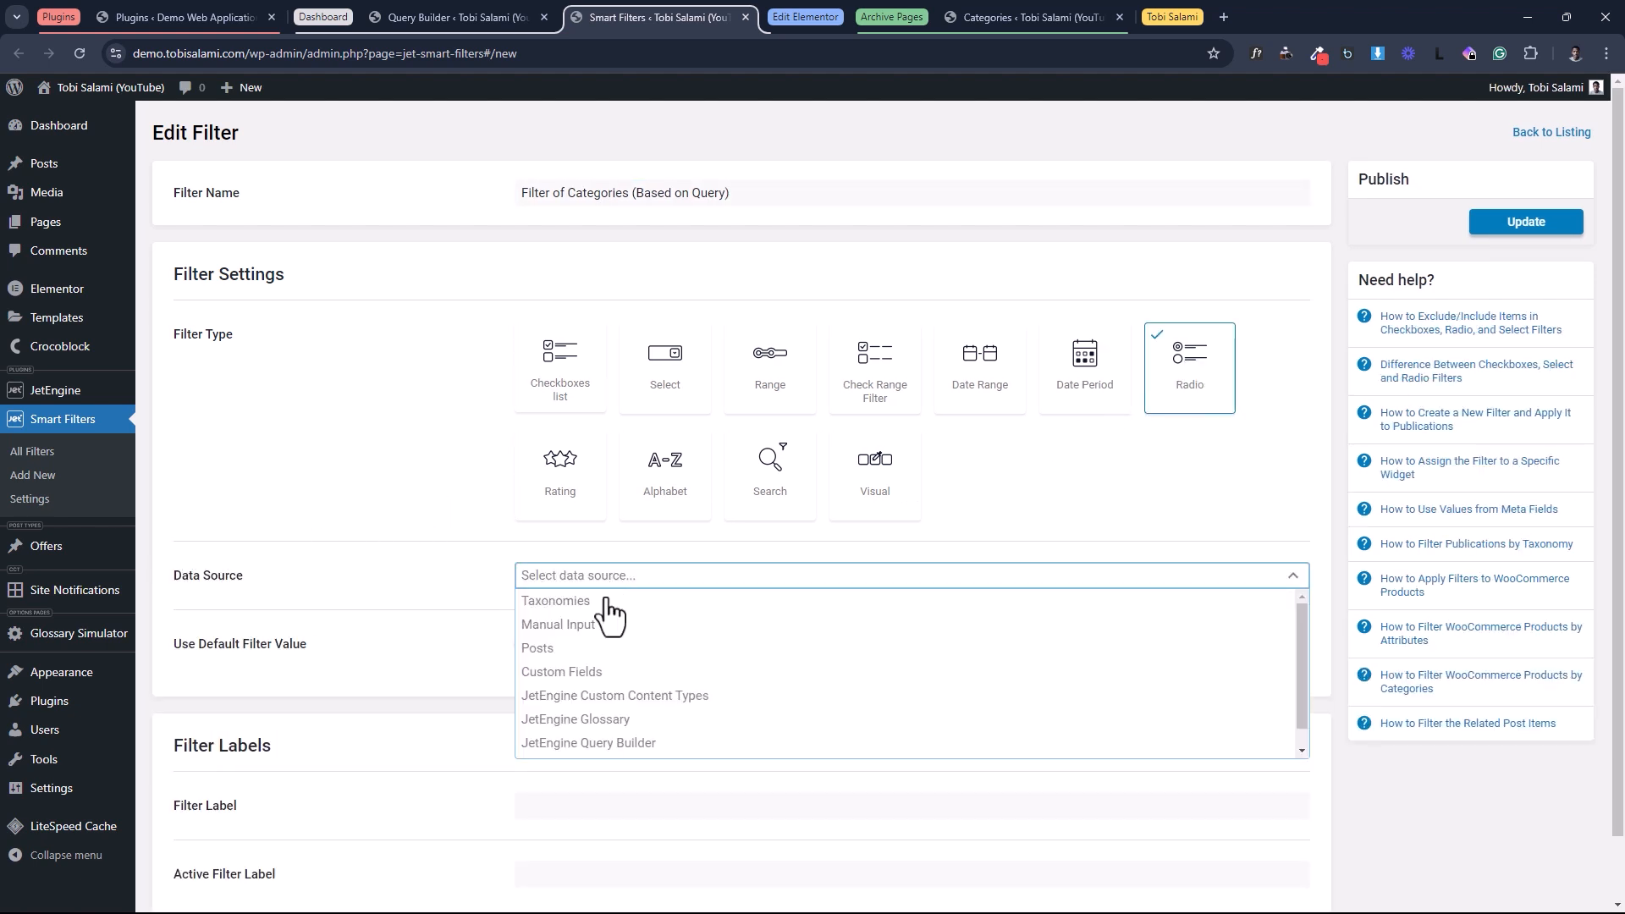
left_click(599, 743)
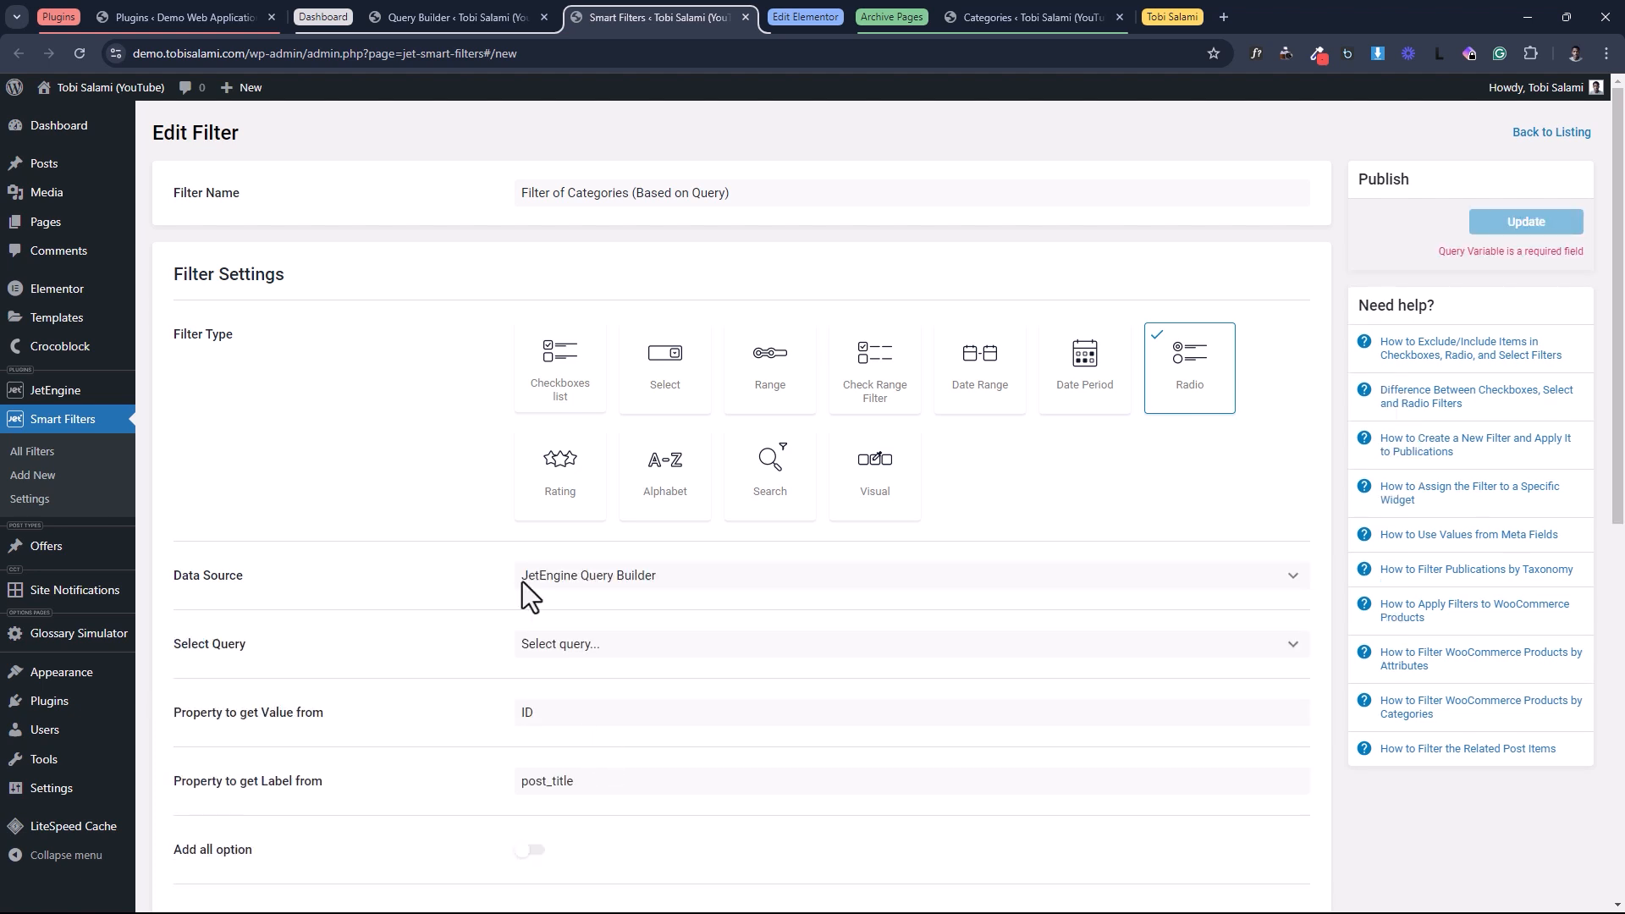
Choose Query of Categories as the query that supplies the filter's options.
scroll(523, 584, "down", 3)
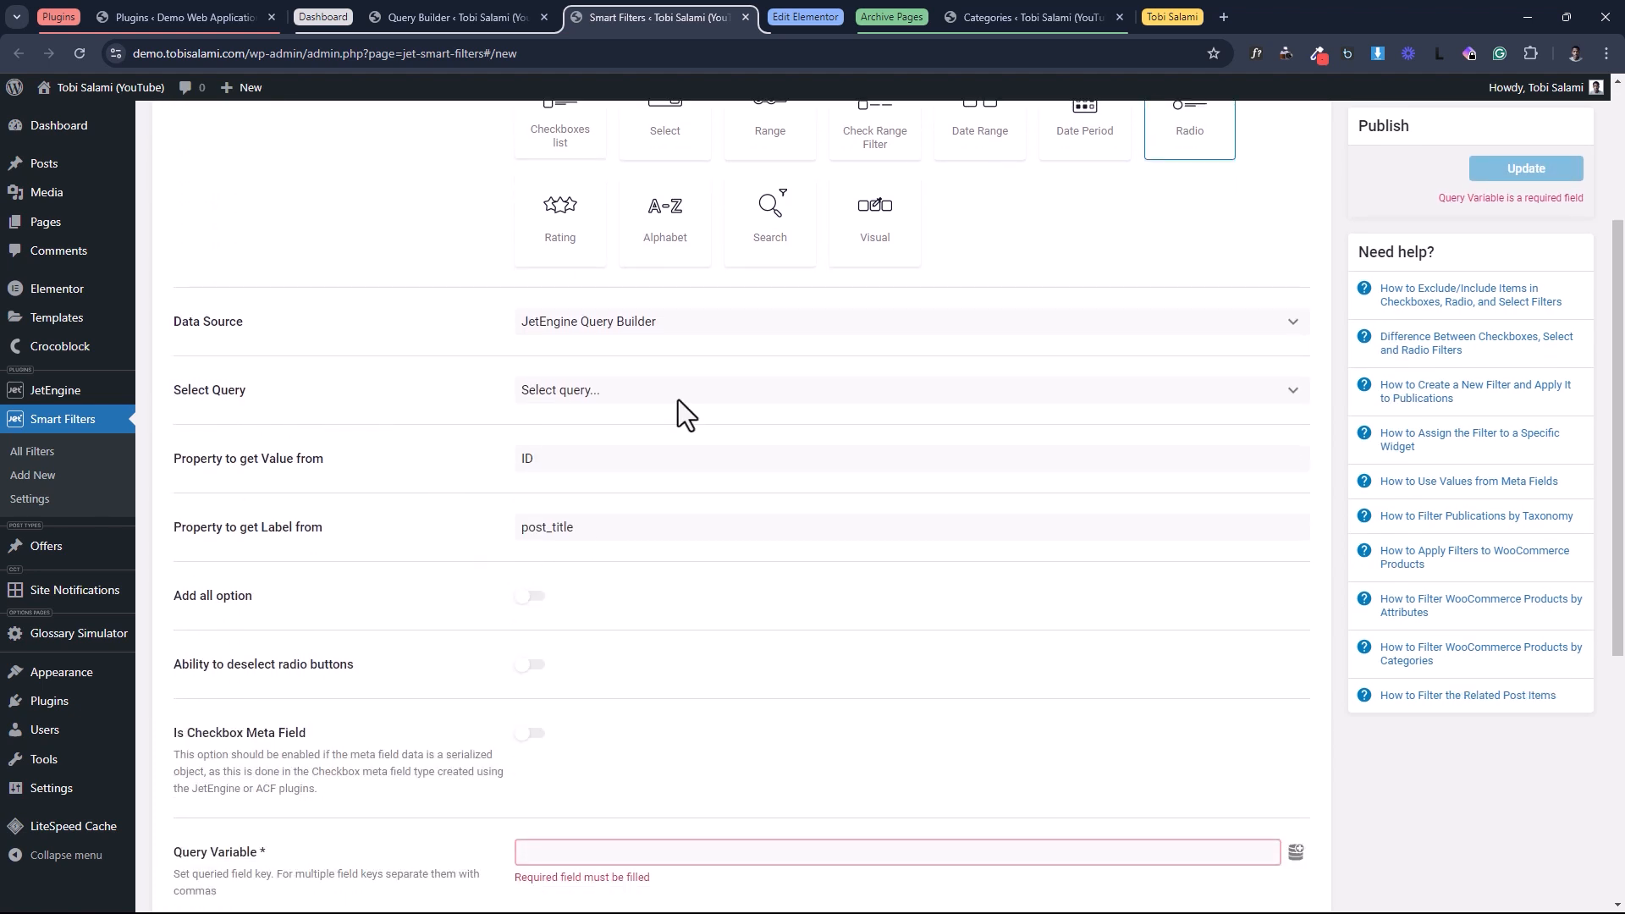
left_click(678, 400)
scroll(648, 524, "down", 3)
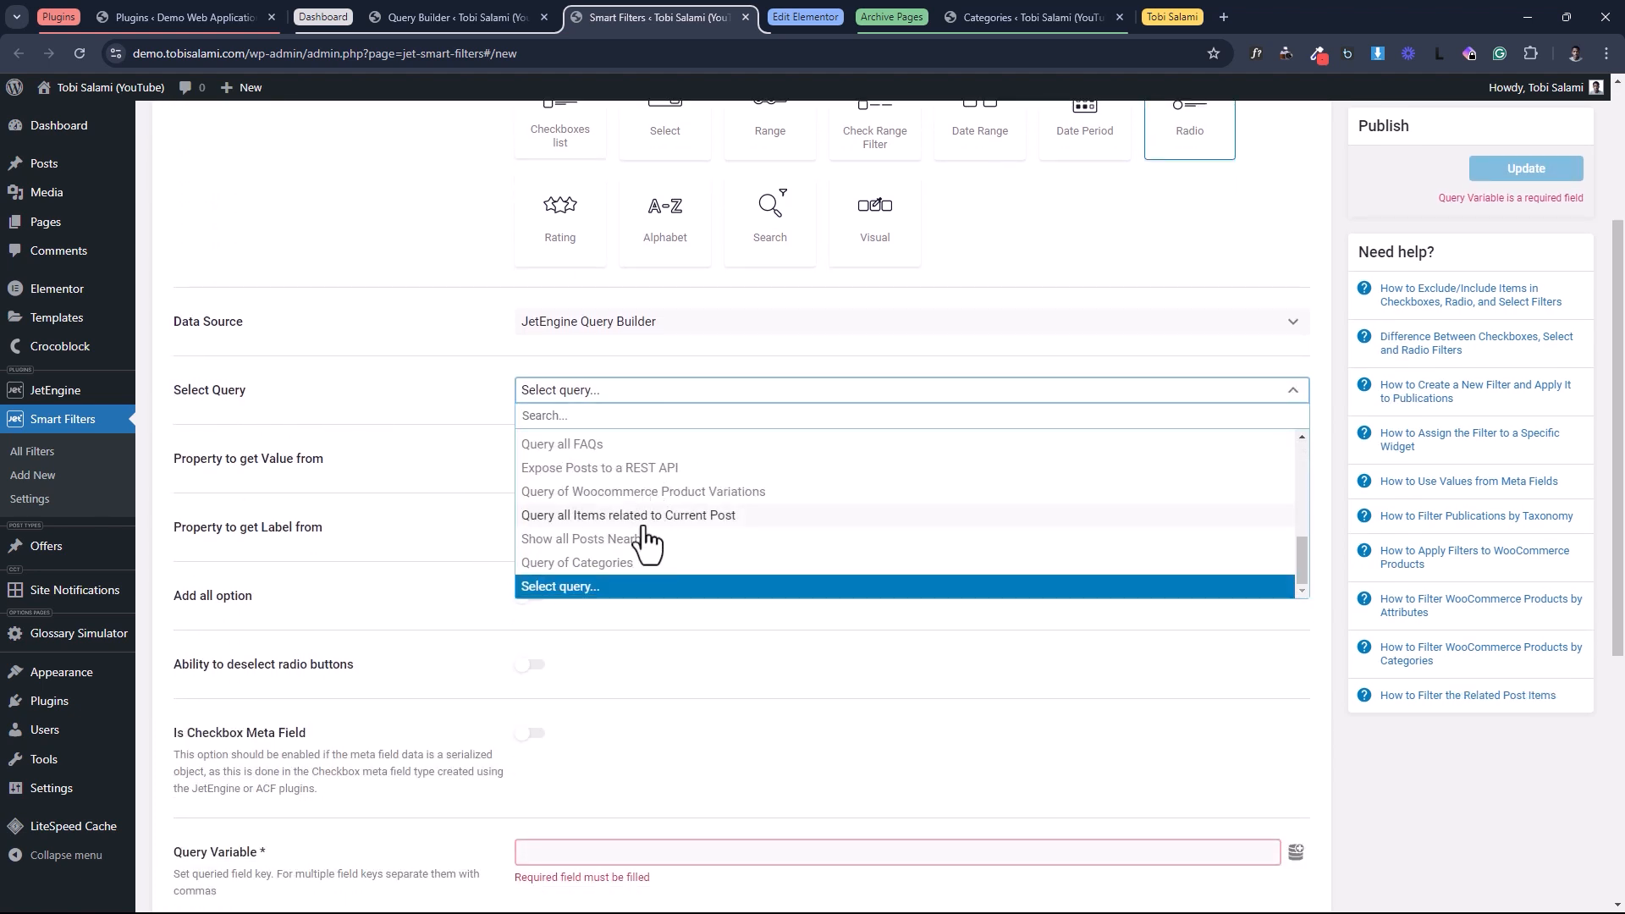
left_click(568, 563)
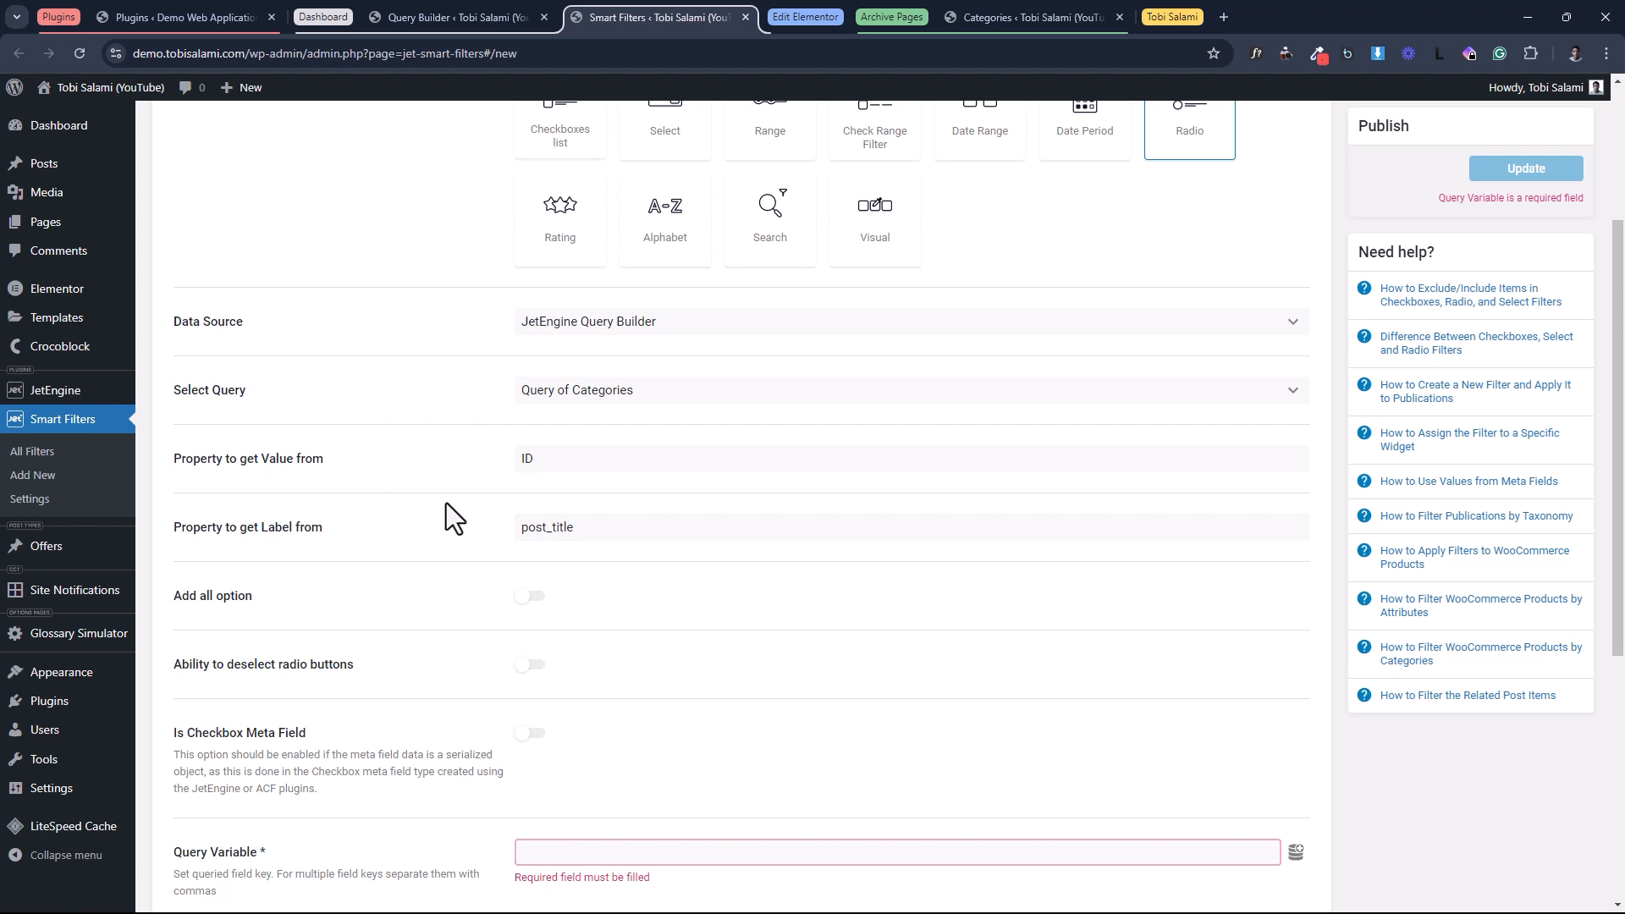
Preview the results of Query of Categories and examine the property names of its term objects.
left_click(425, 17)
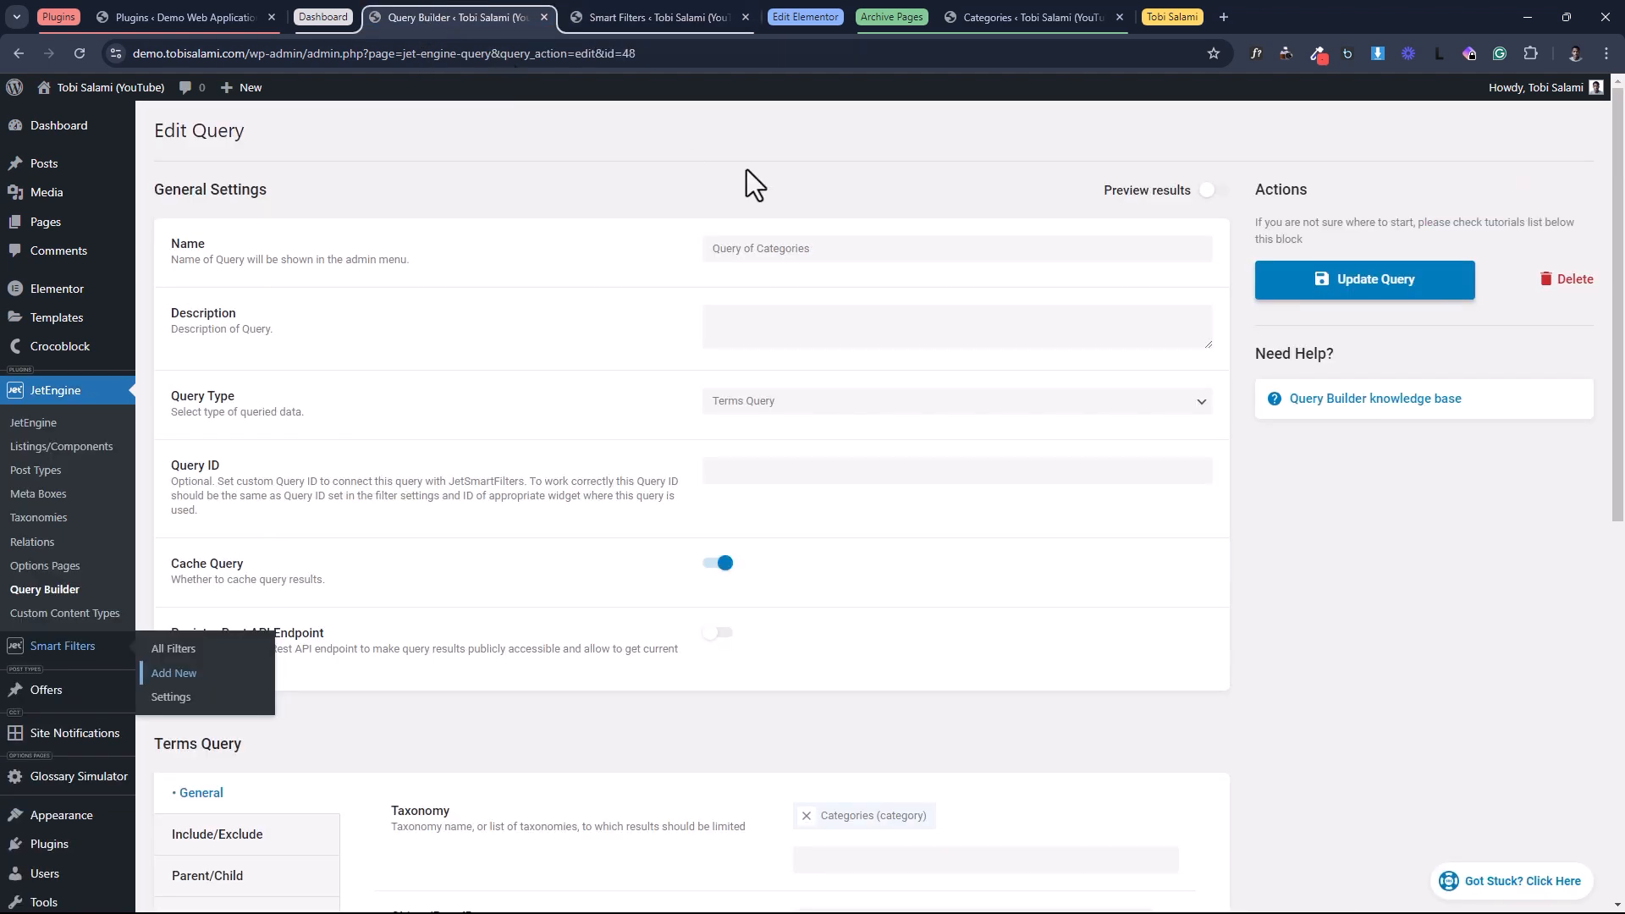
left_click(1205, 191)
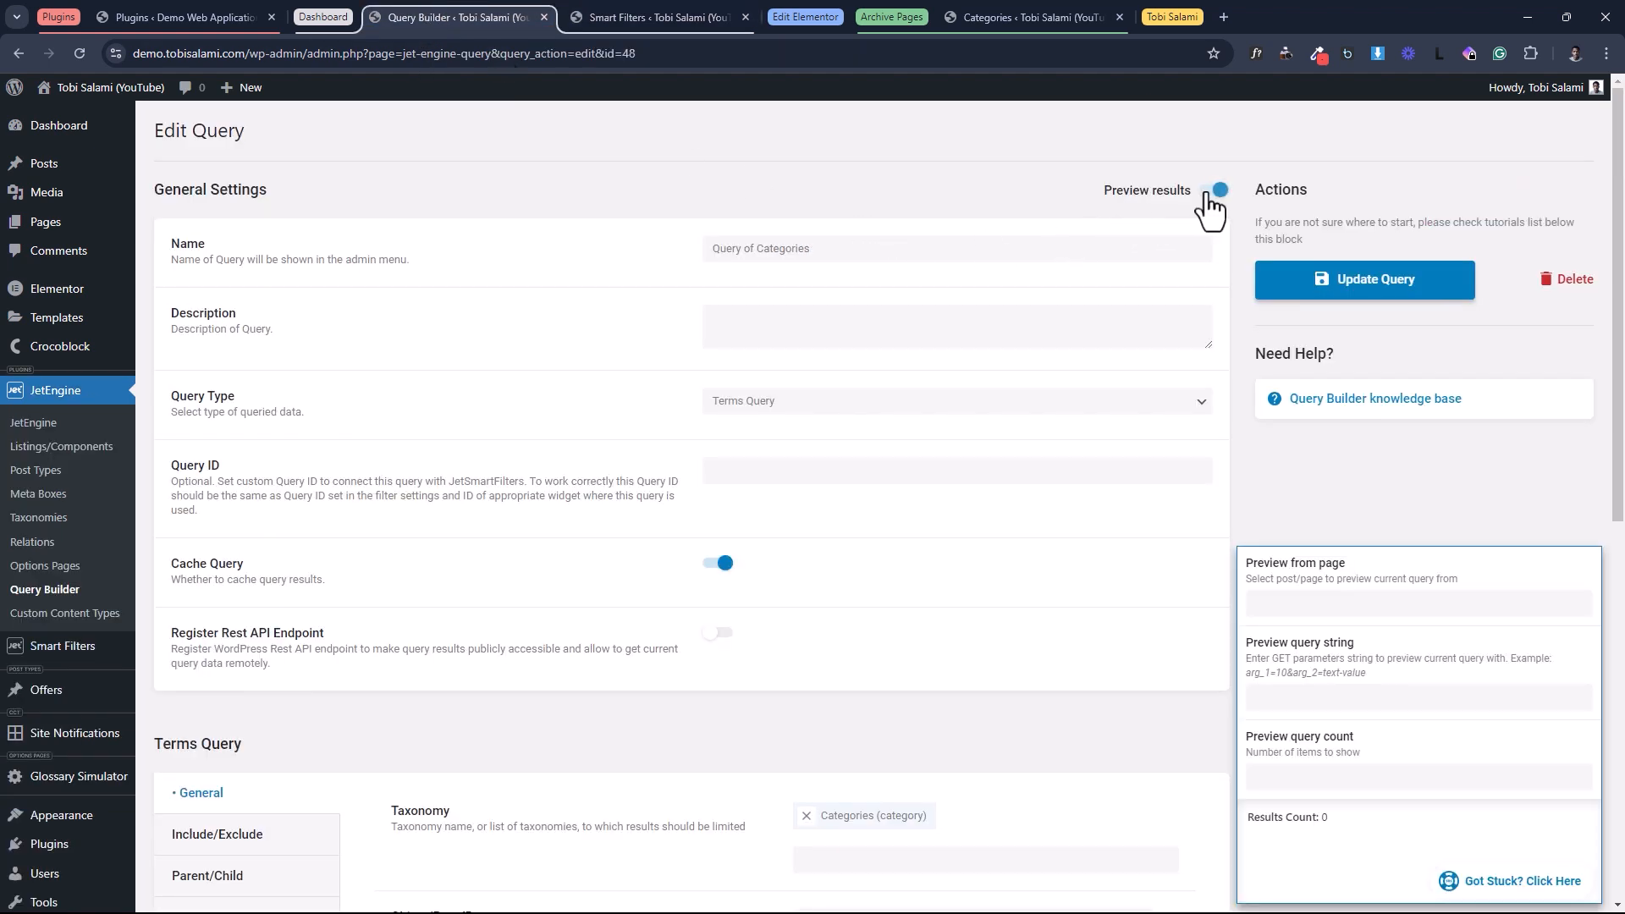
left_click_drag(1311, 559, 1384, 631)
left_click(1385, 633)
scroll(1379, 635, "down", 2)
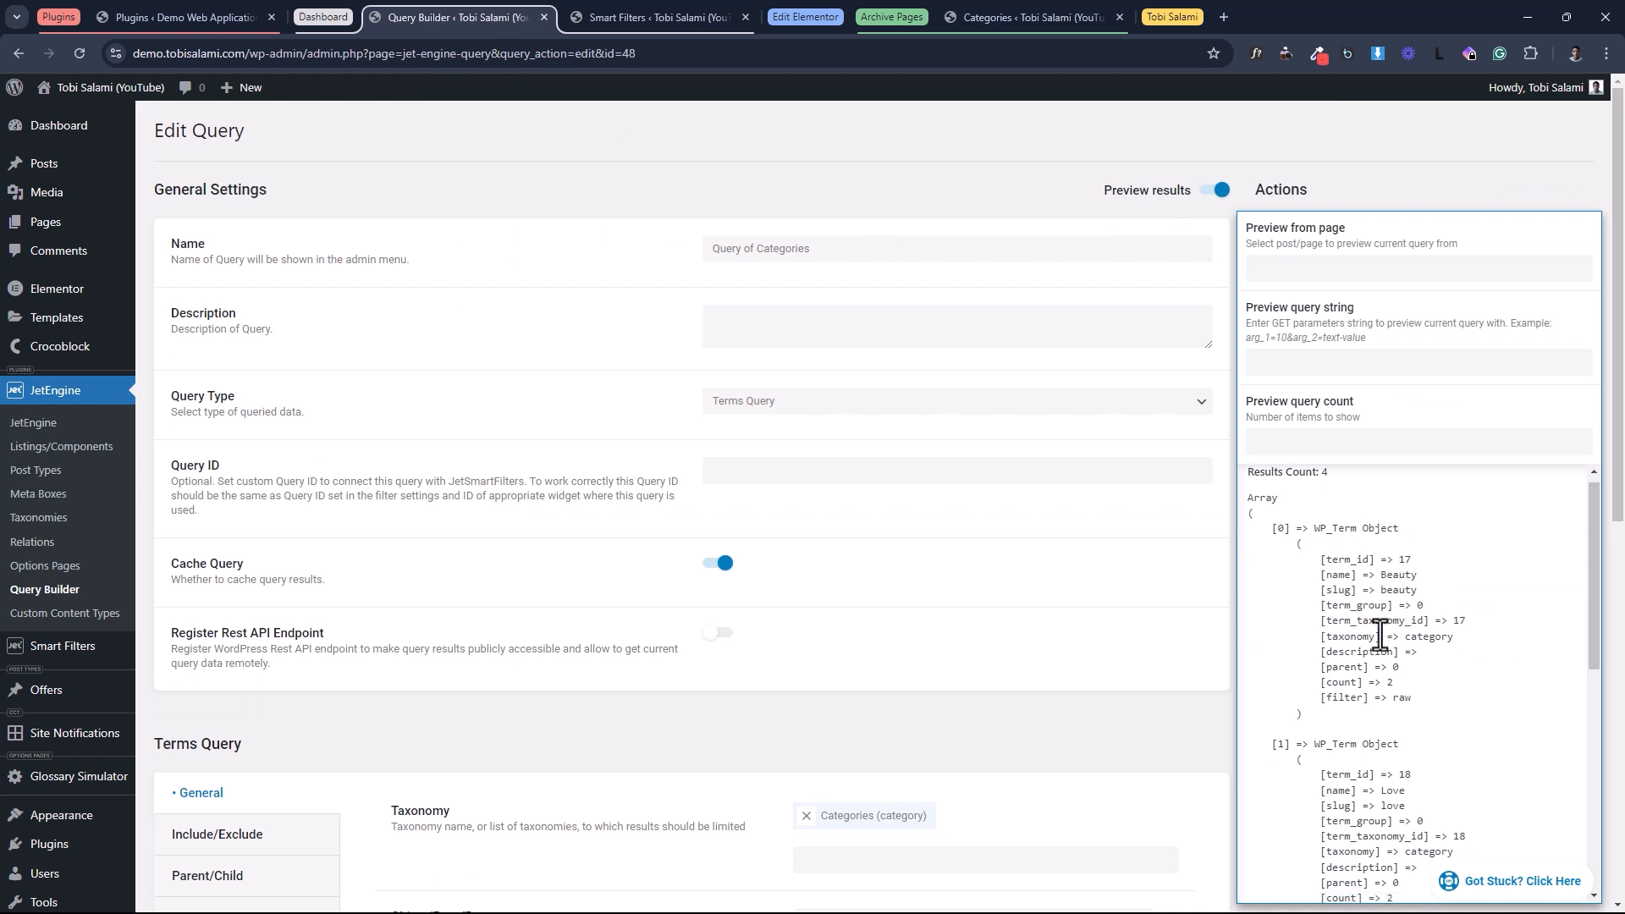
scroll(1368, 705, "up", 2)
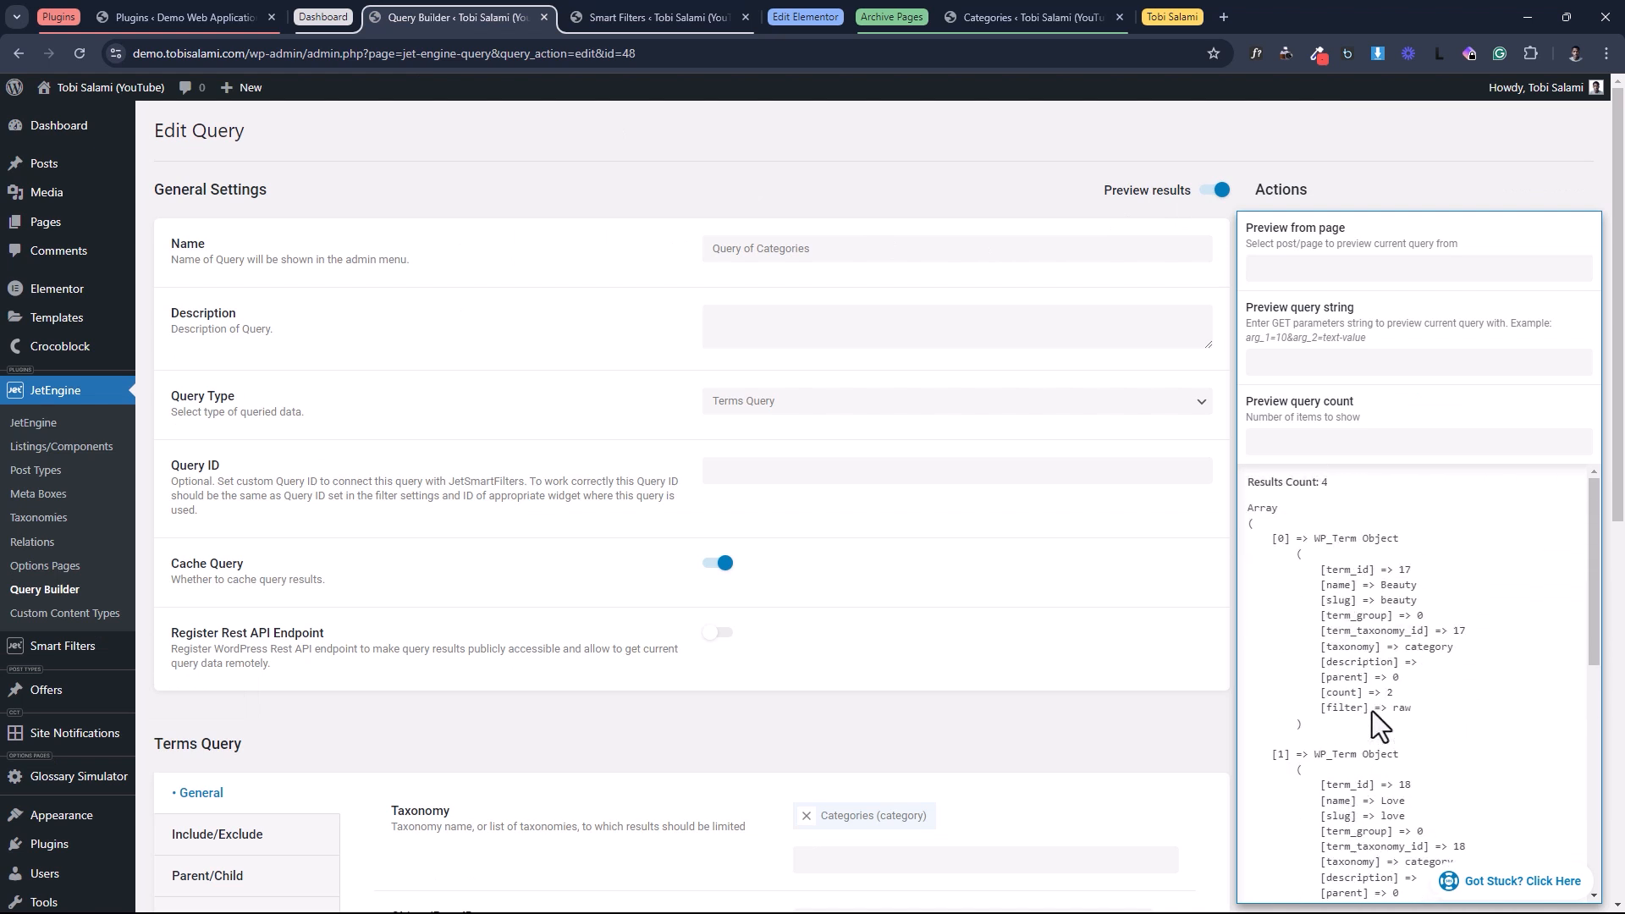
Copy the term_id property name from the query preview and set it as the filter's property to get the value from.
double_click(1346, 570)
right_click(1345, 572)
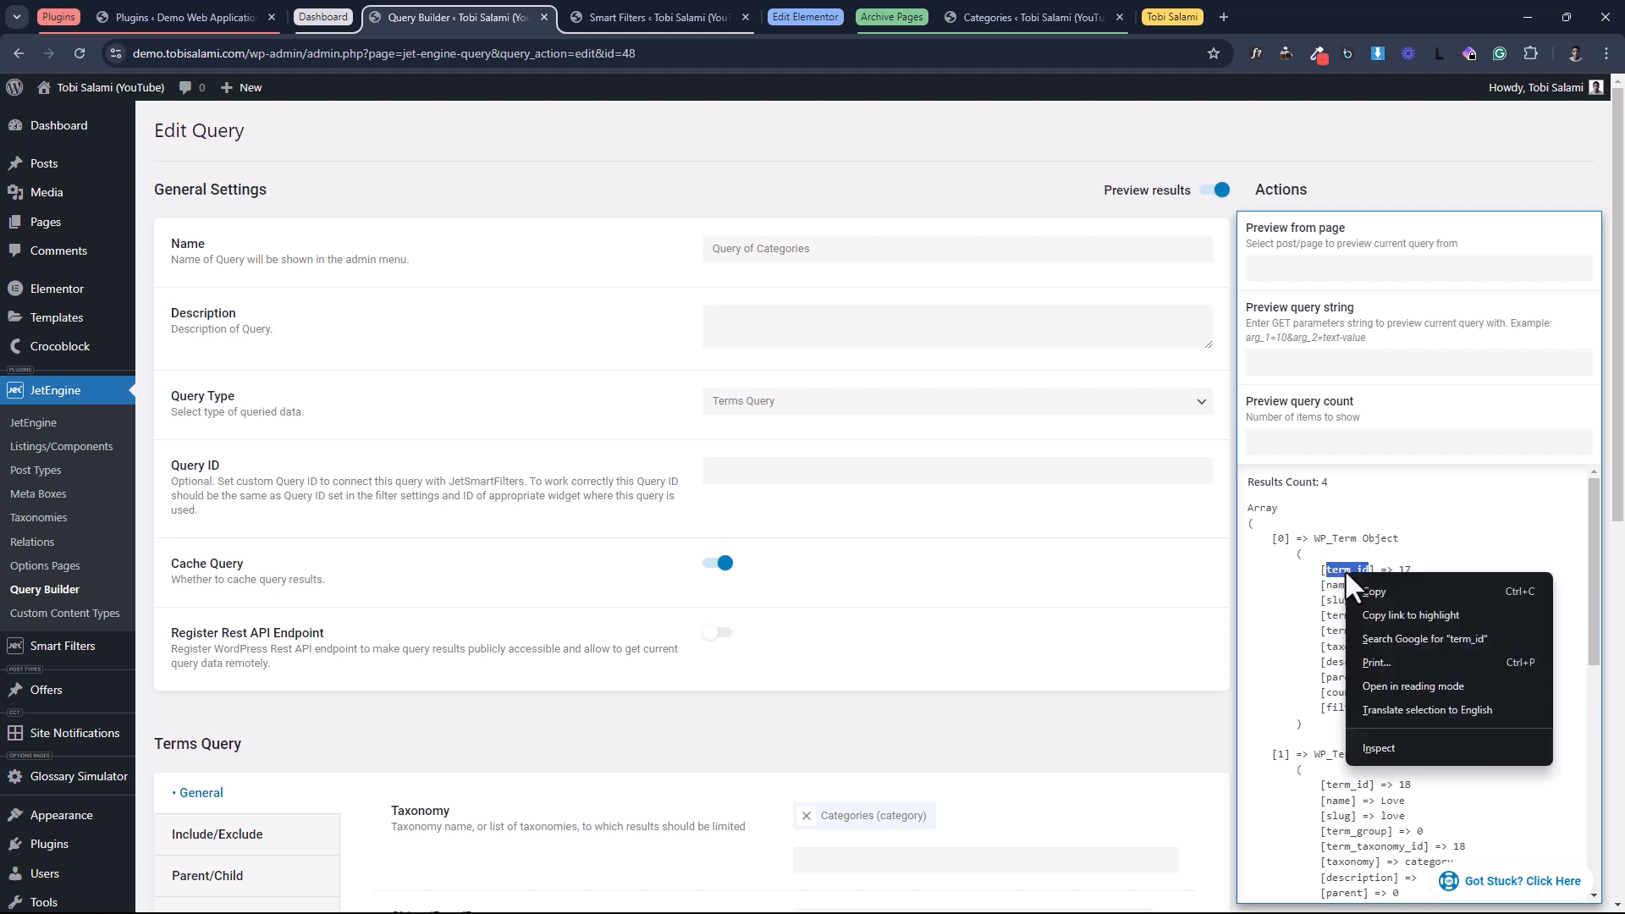
left_click(1364, 587)
left_click(645, 20)
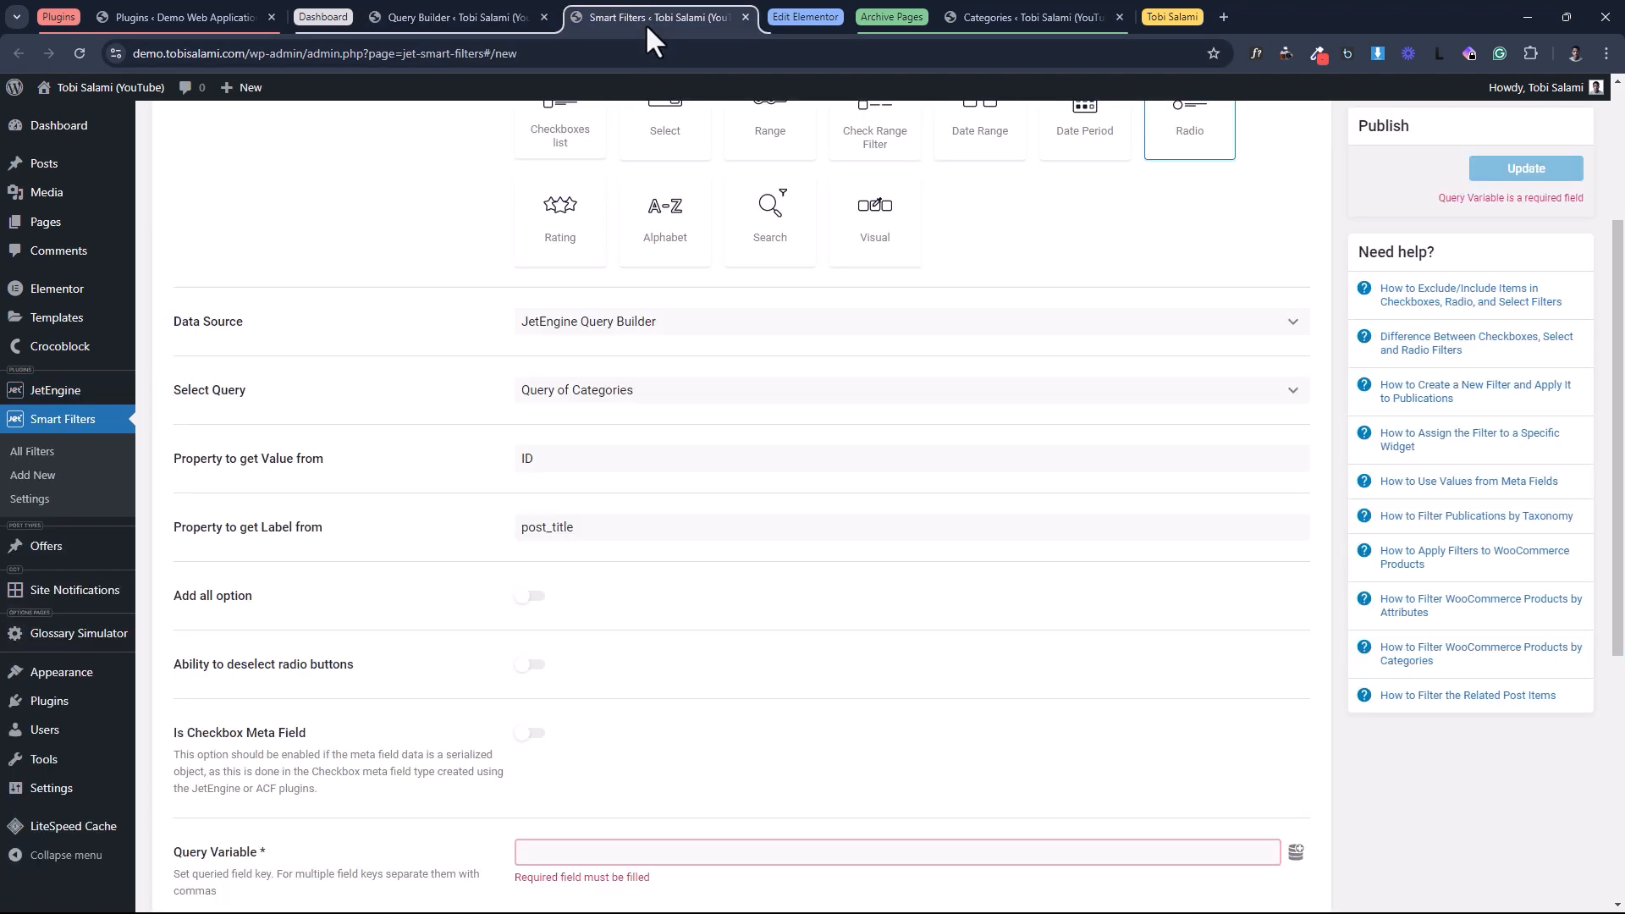
double_click(526, 458)
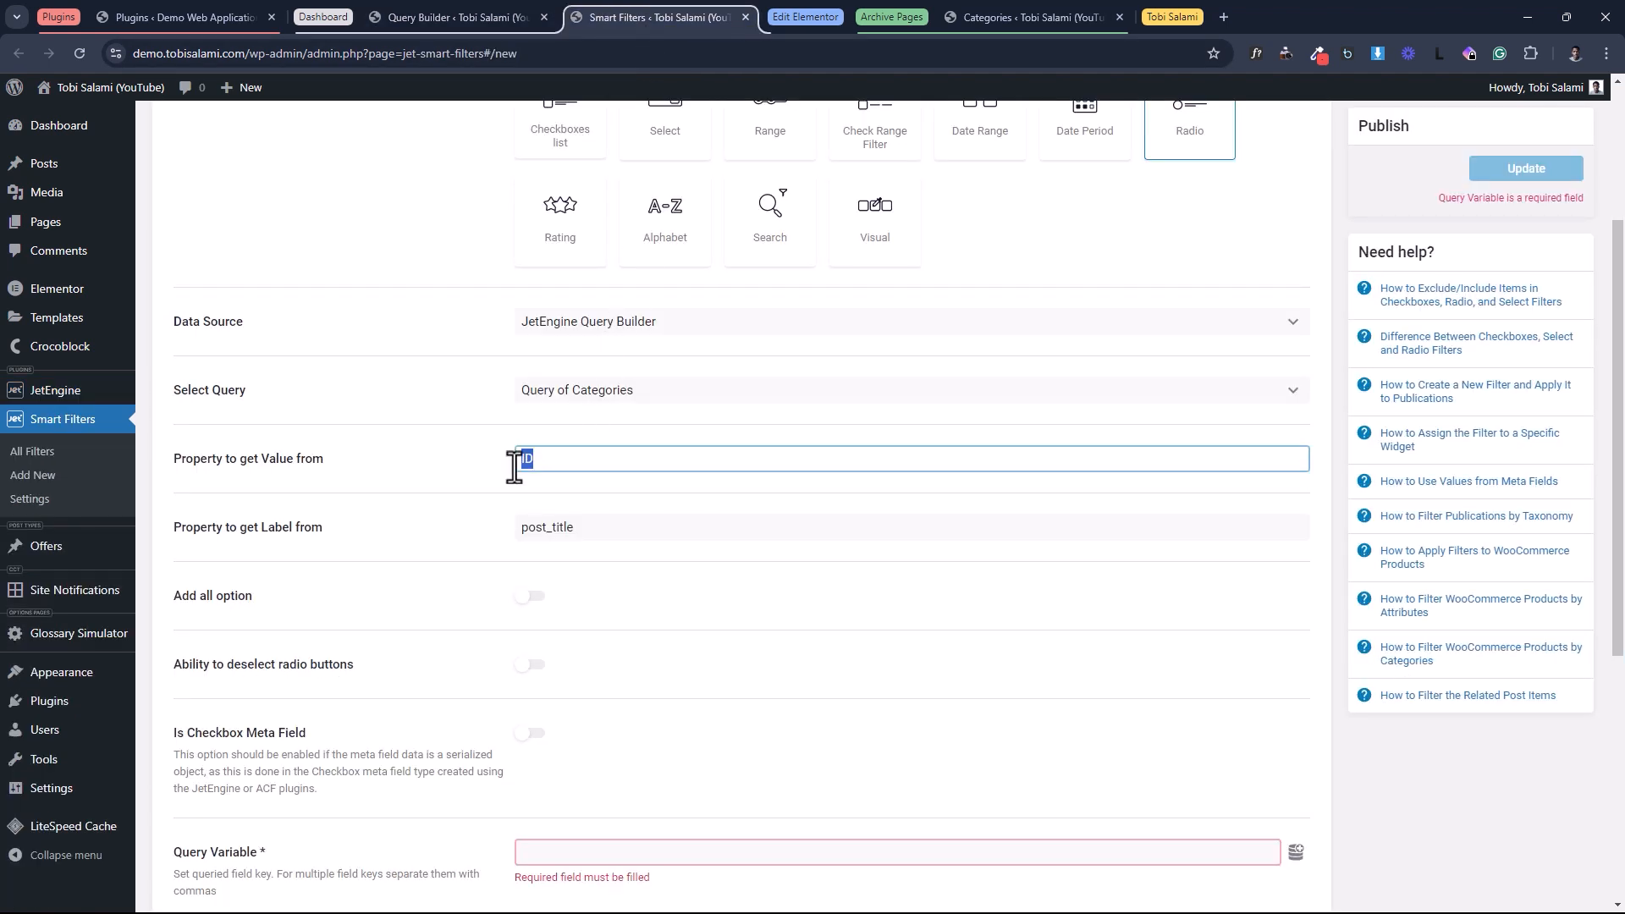
right_click(522, 461)
left_click(560, 592)
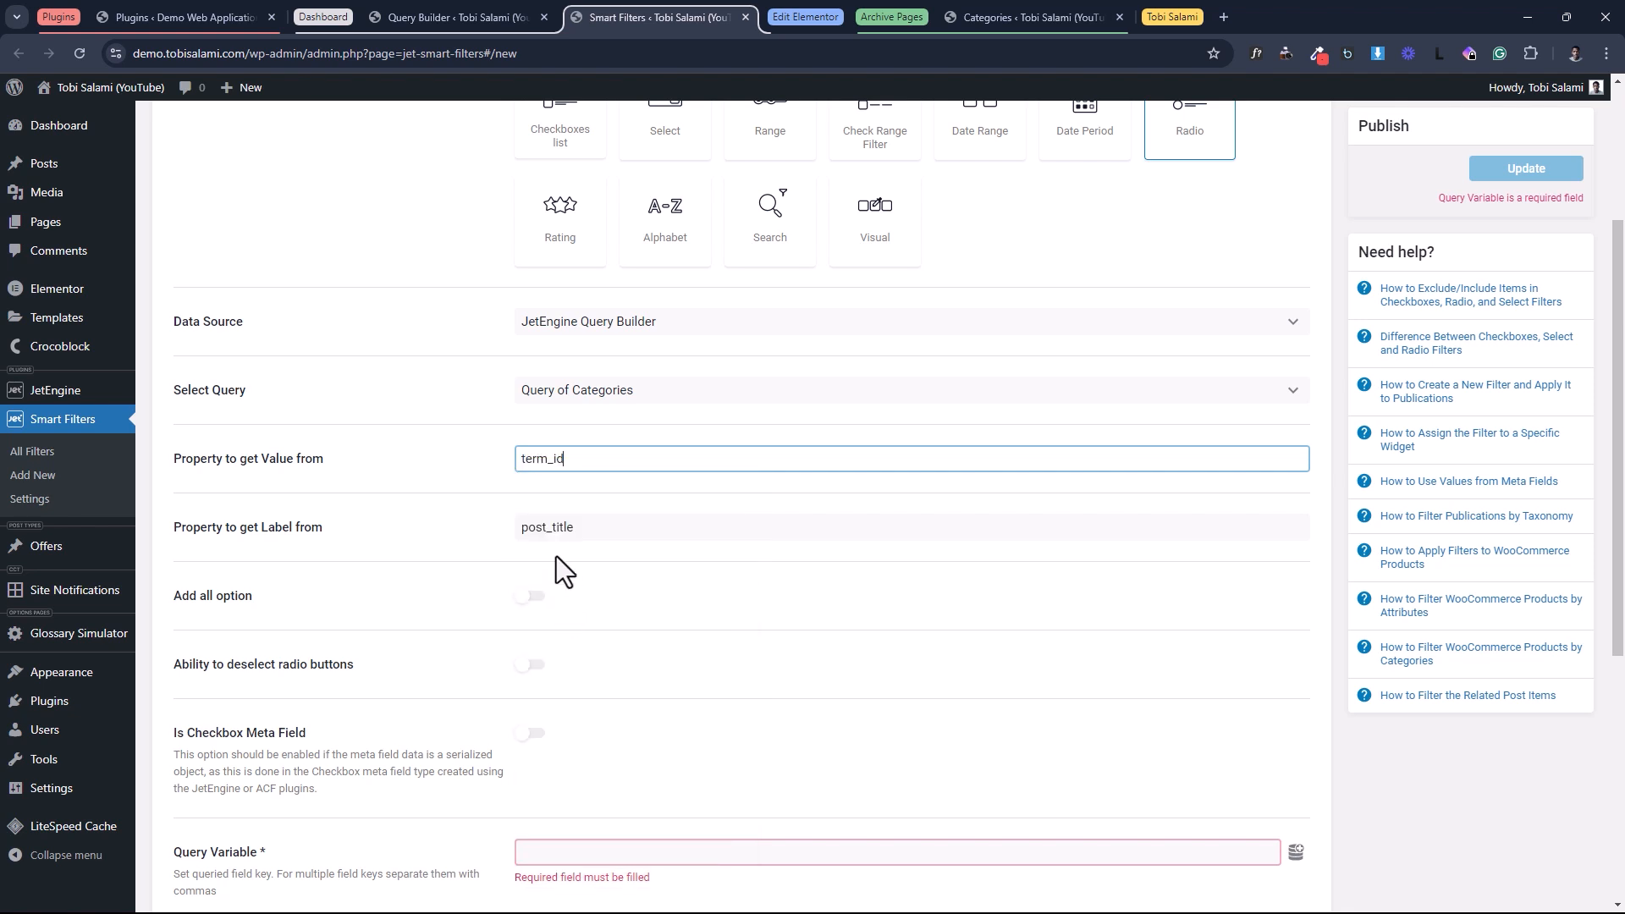
left_click(475, 490)
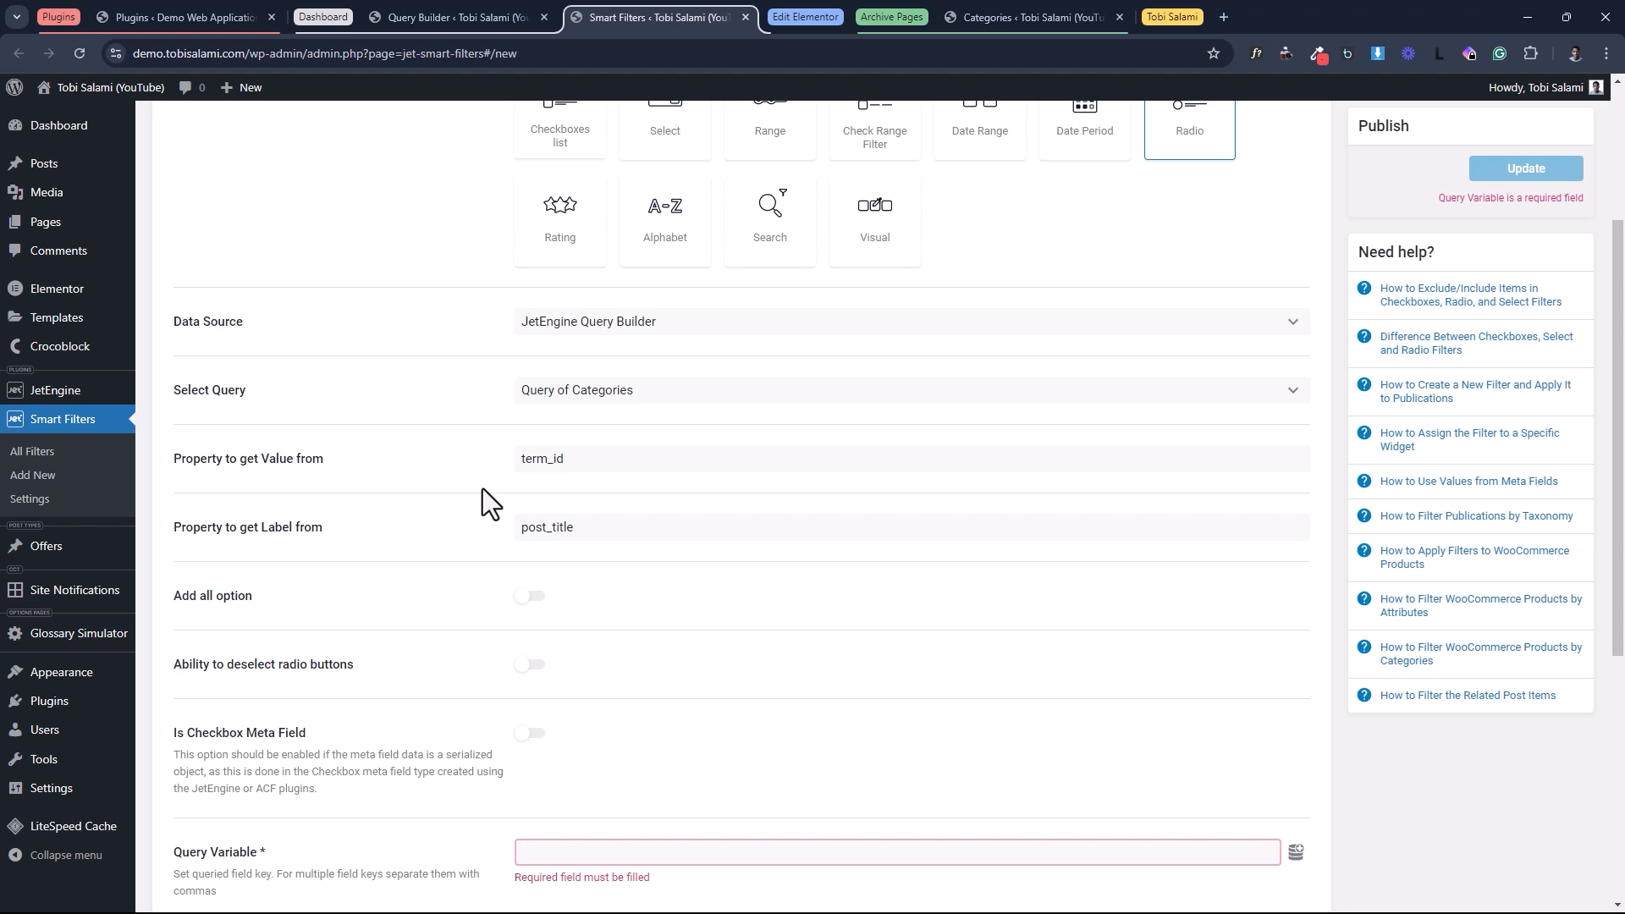
Copy the name property from the query preview and use it as the filter's property to get the label from.
left_click(483, 7)
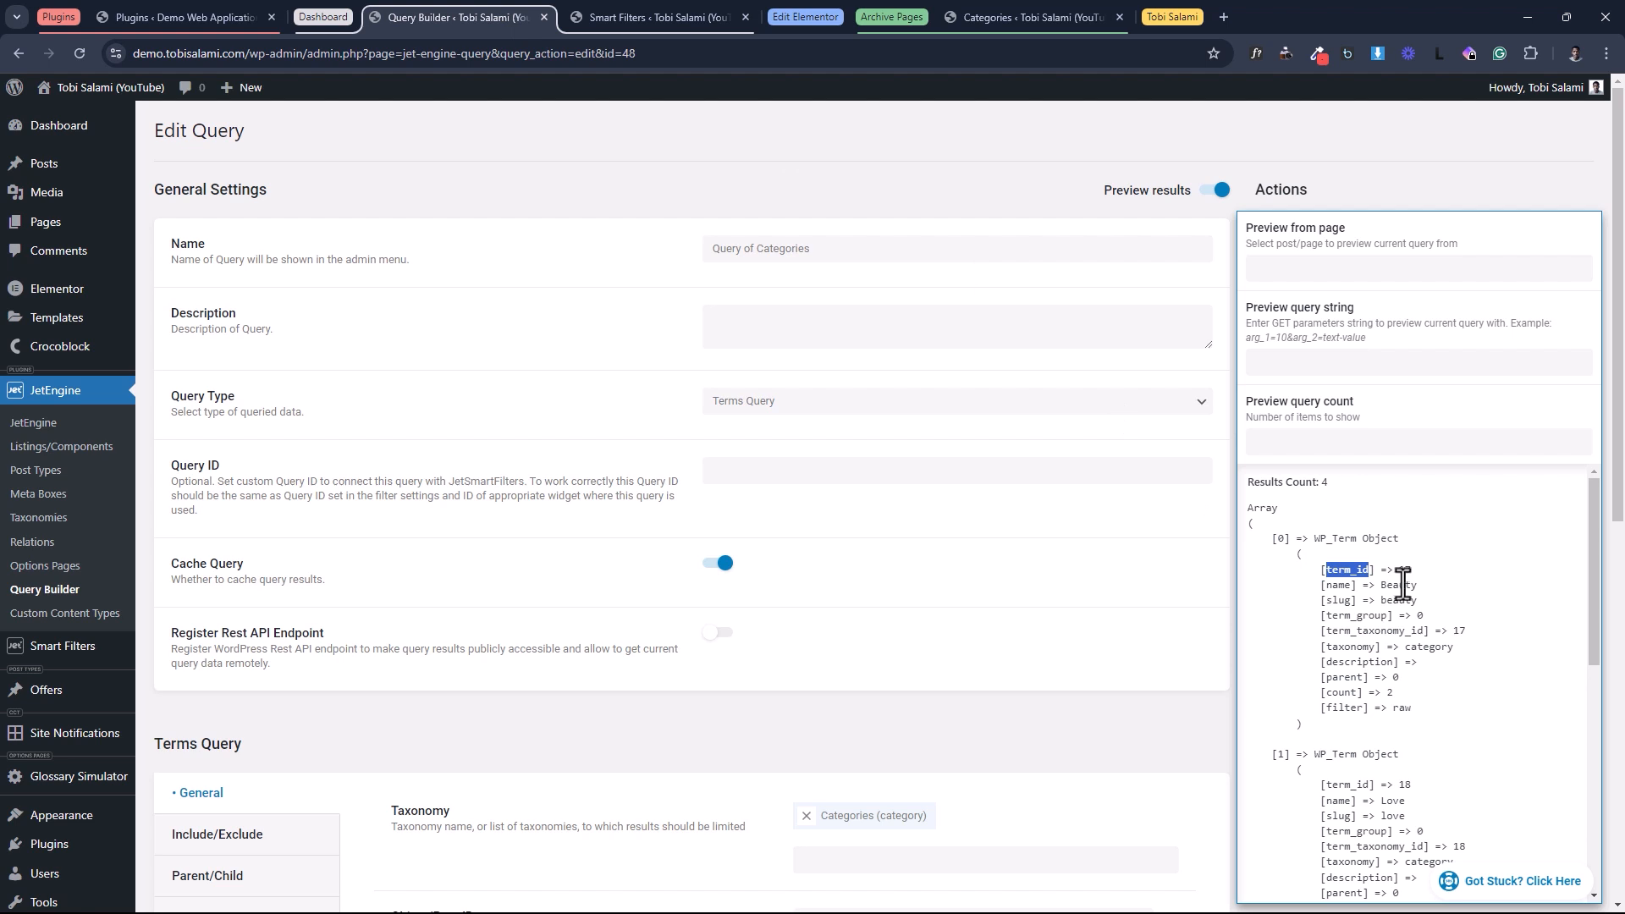
double_click(1338, 586)
right_click(1338, 586)
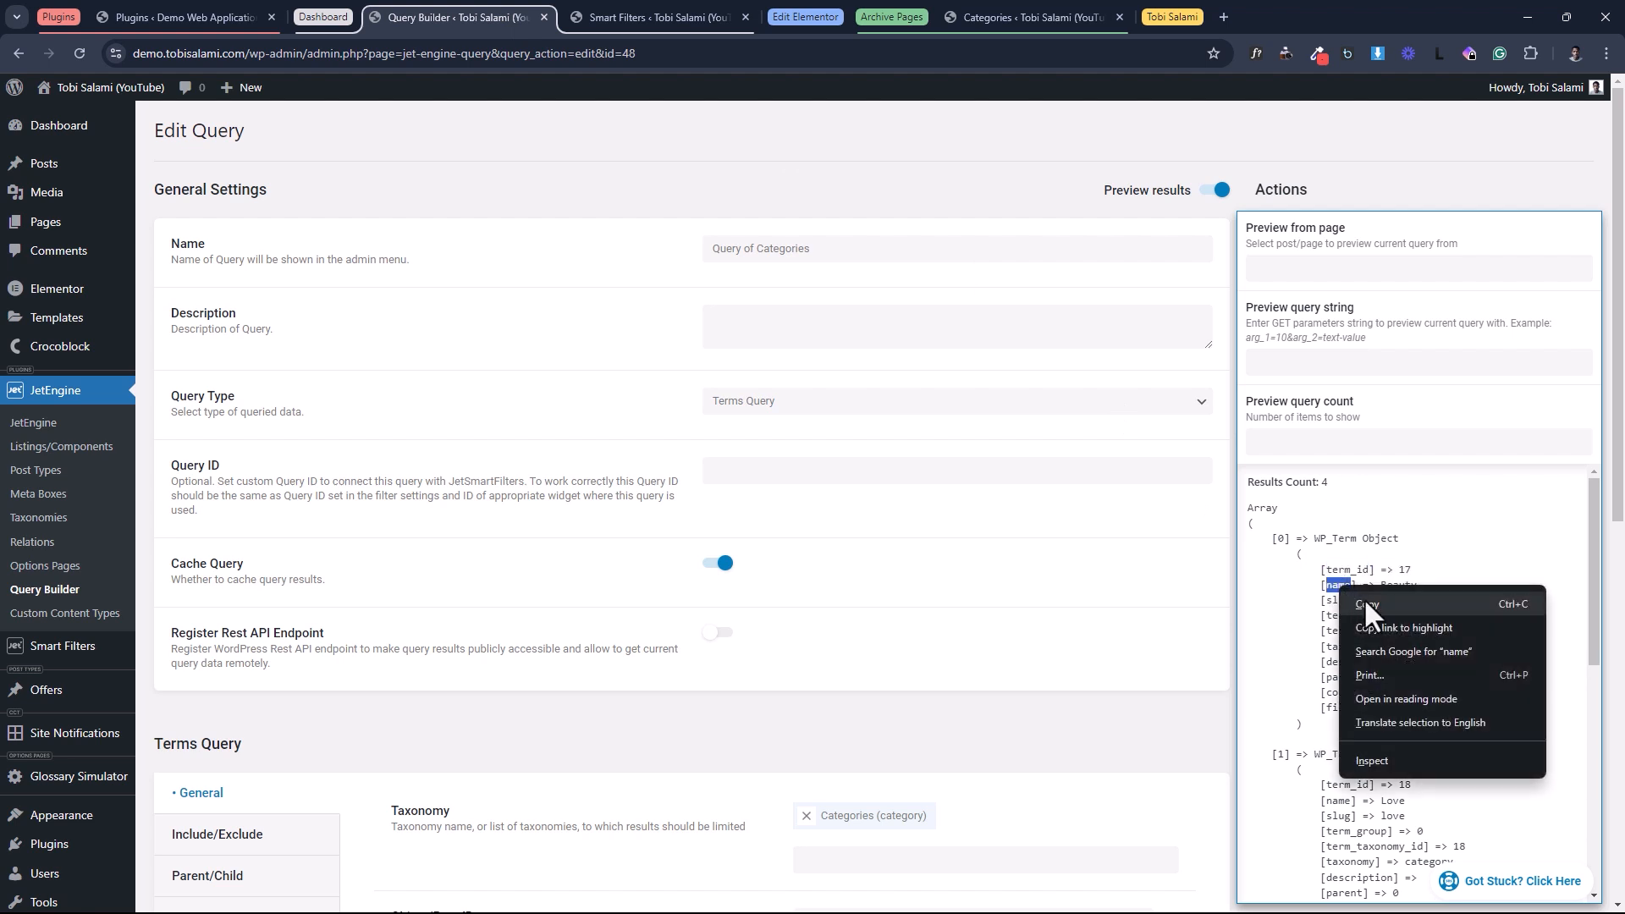
left_click(1374, 607)
left_click(681, 17)
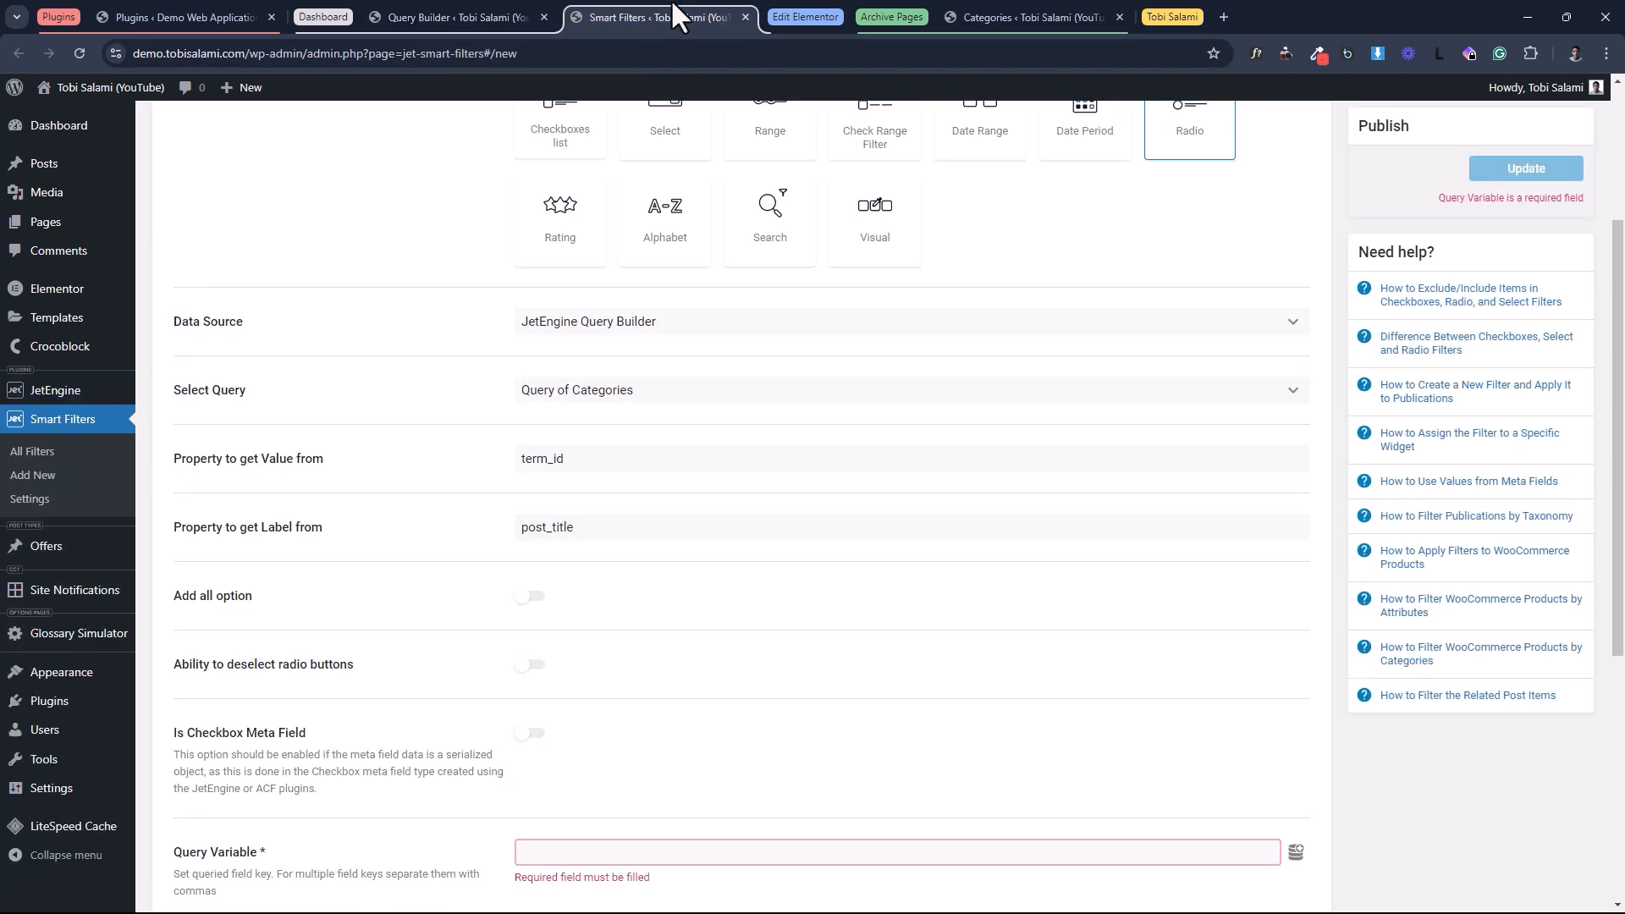
double_click(573, 533)
right_click(548, 533)
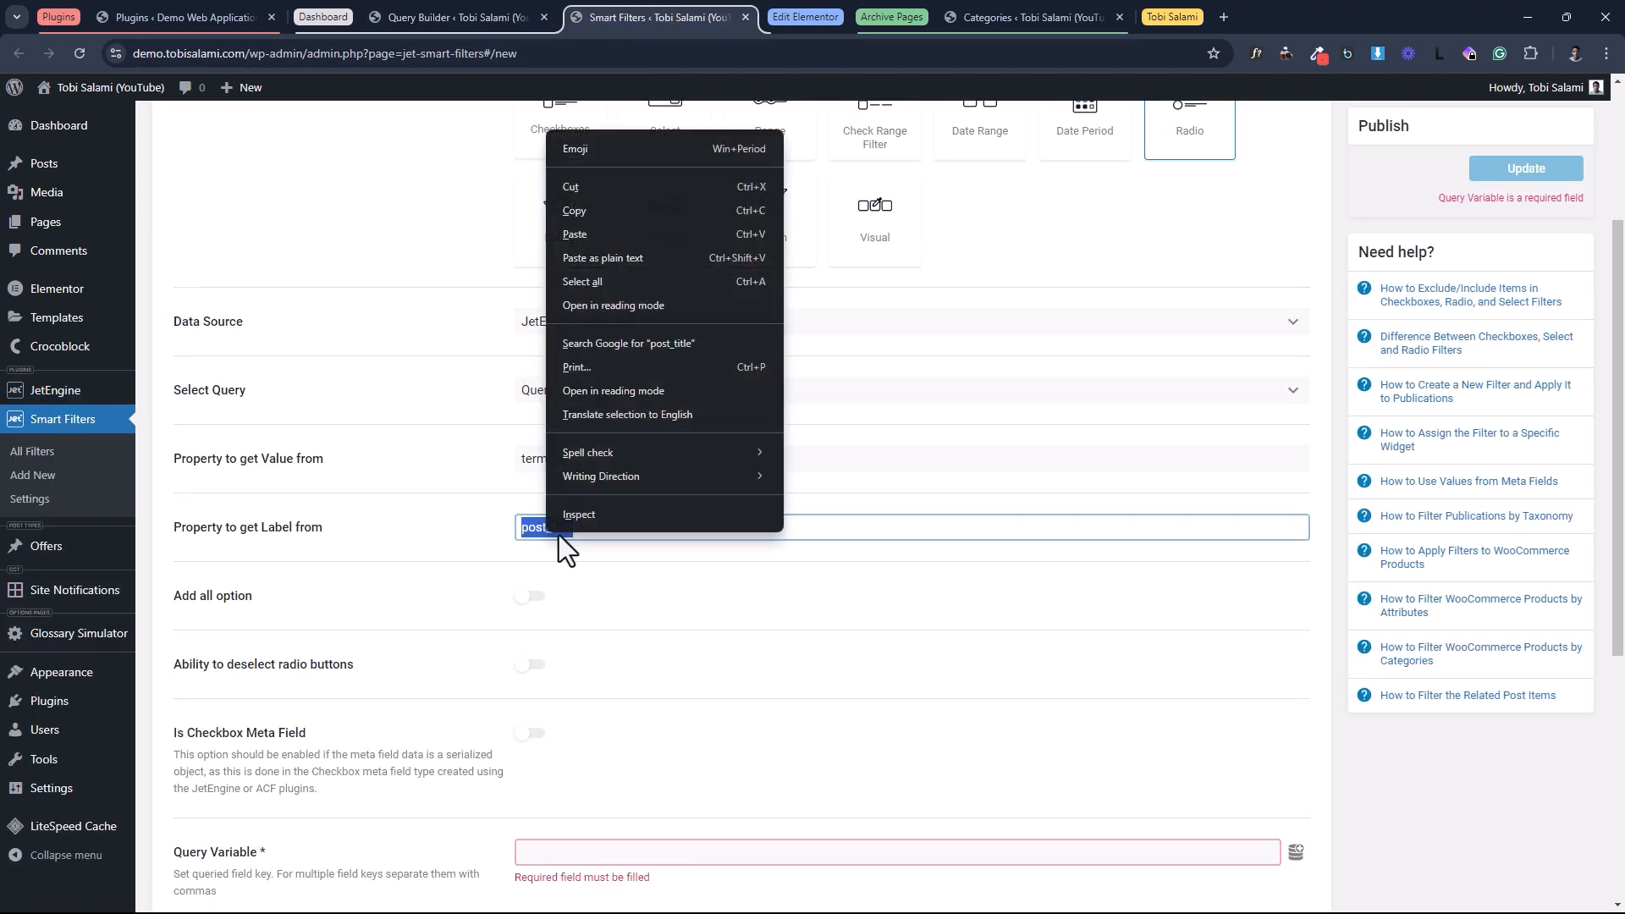
left_click(609, 259)
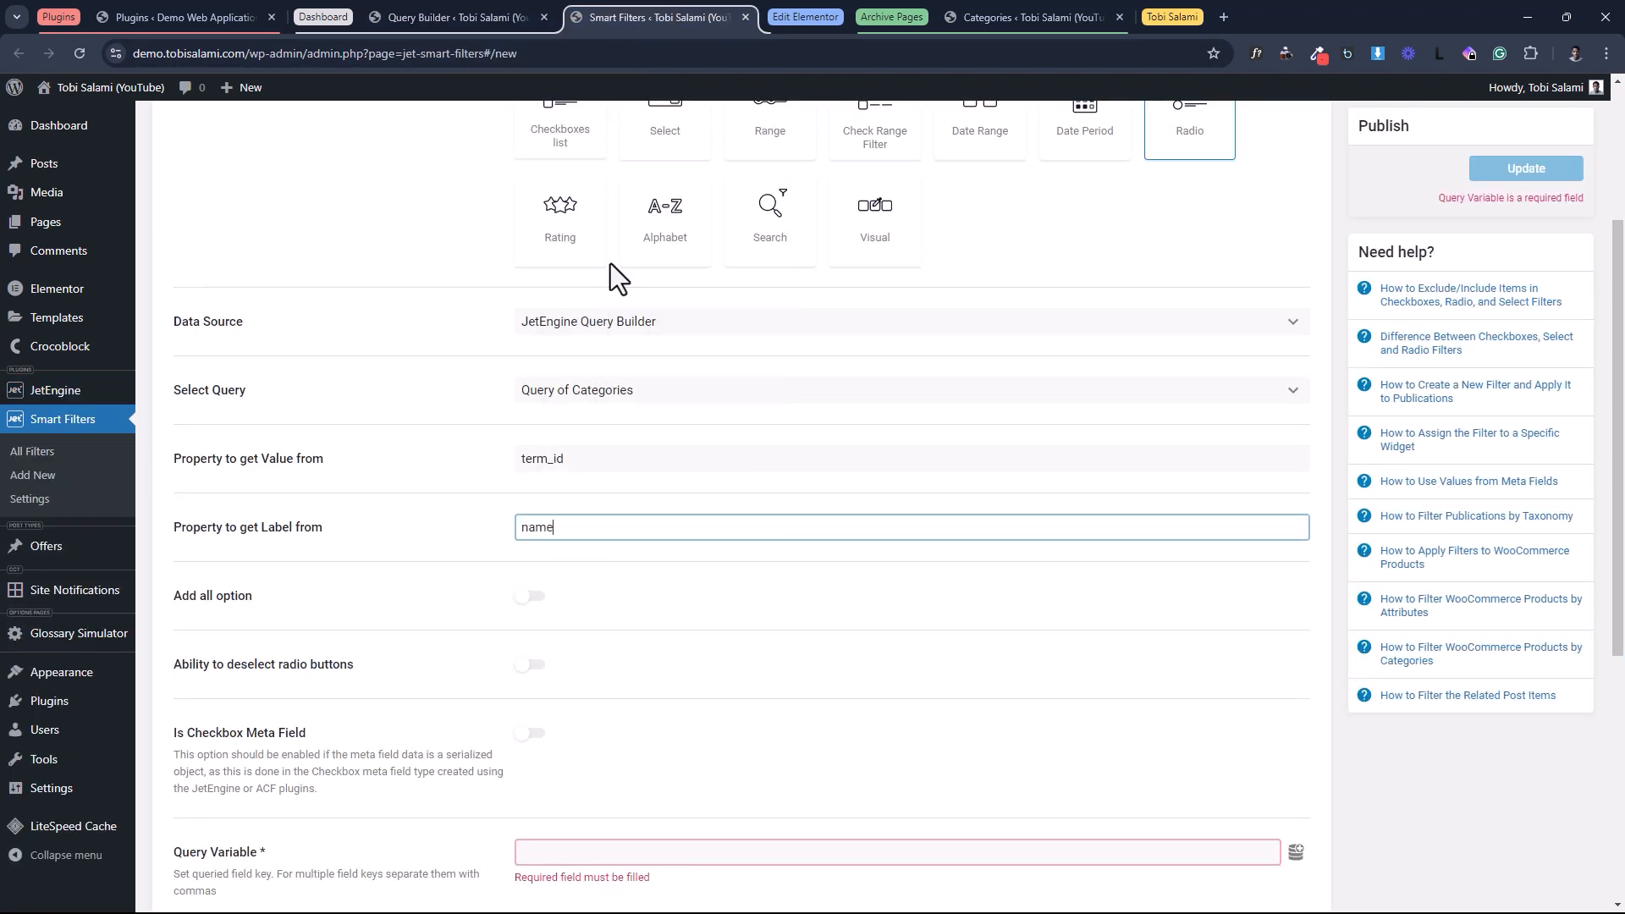
Set the filter's query variable to the Categories taxonomy (_tax_query::category) and save the filter.
scroll(610, 262, "down", 5)
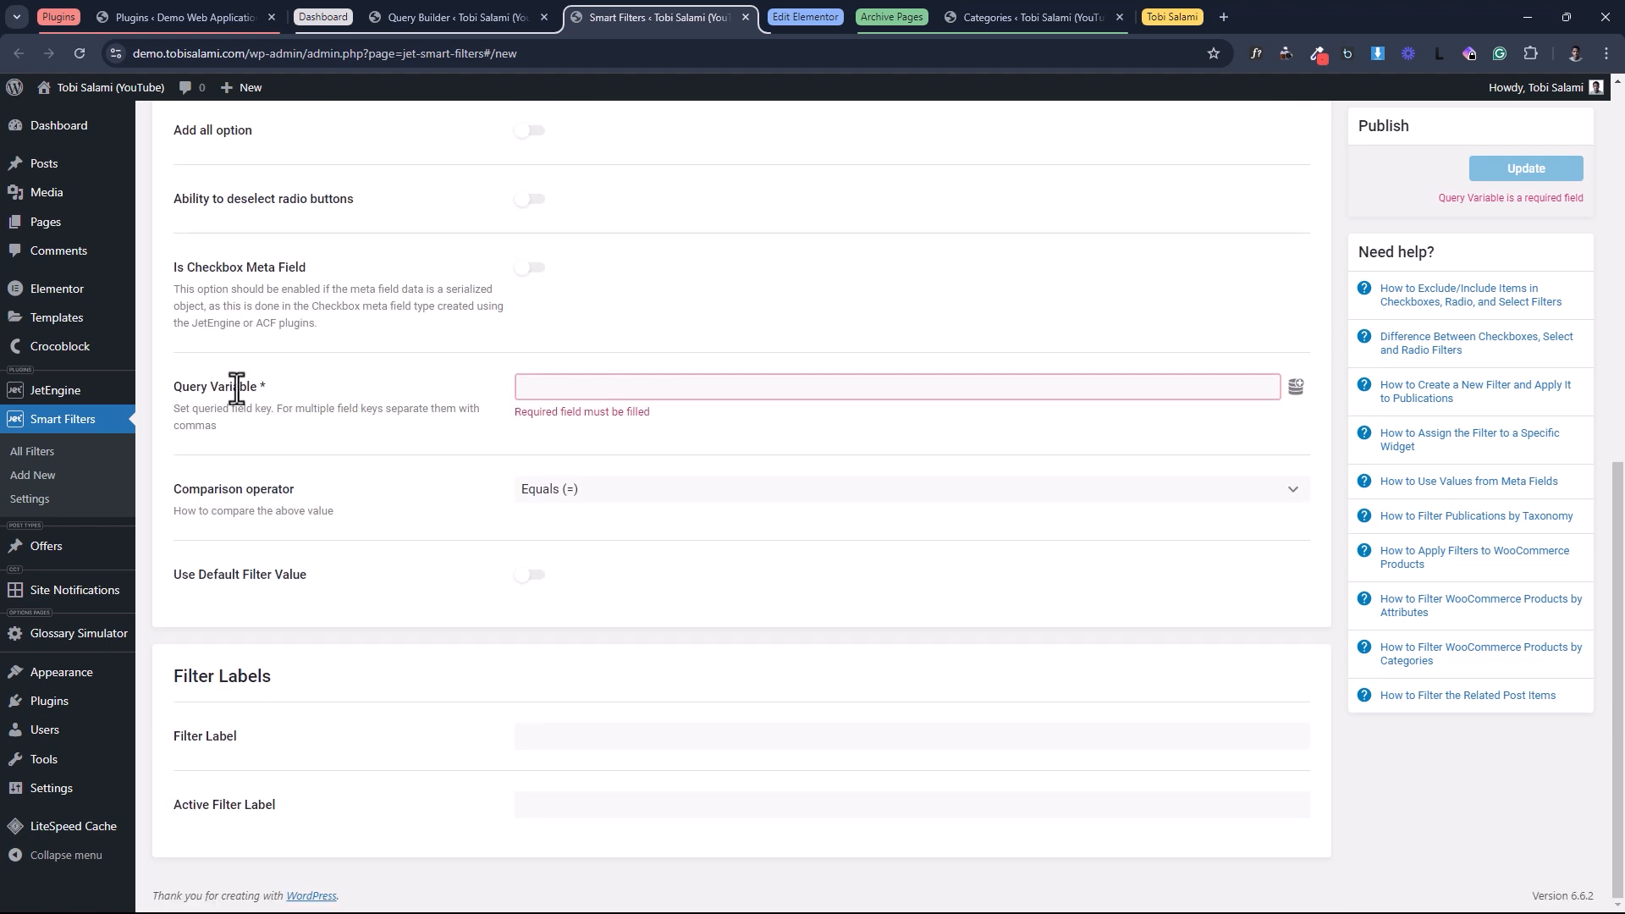
left_click(1295, 388)
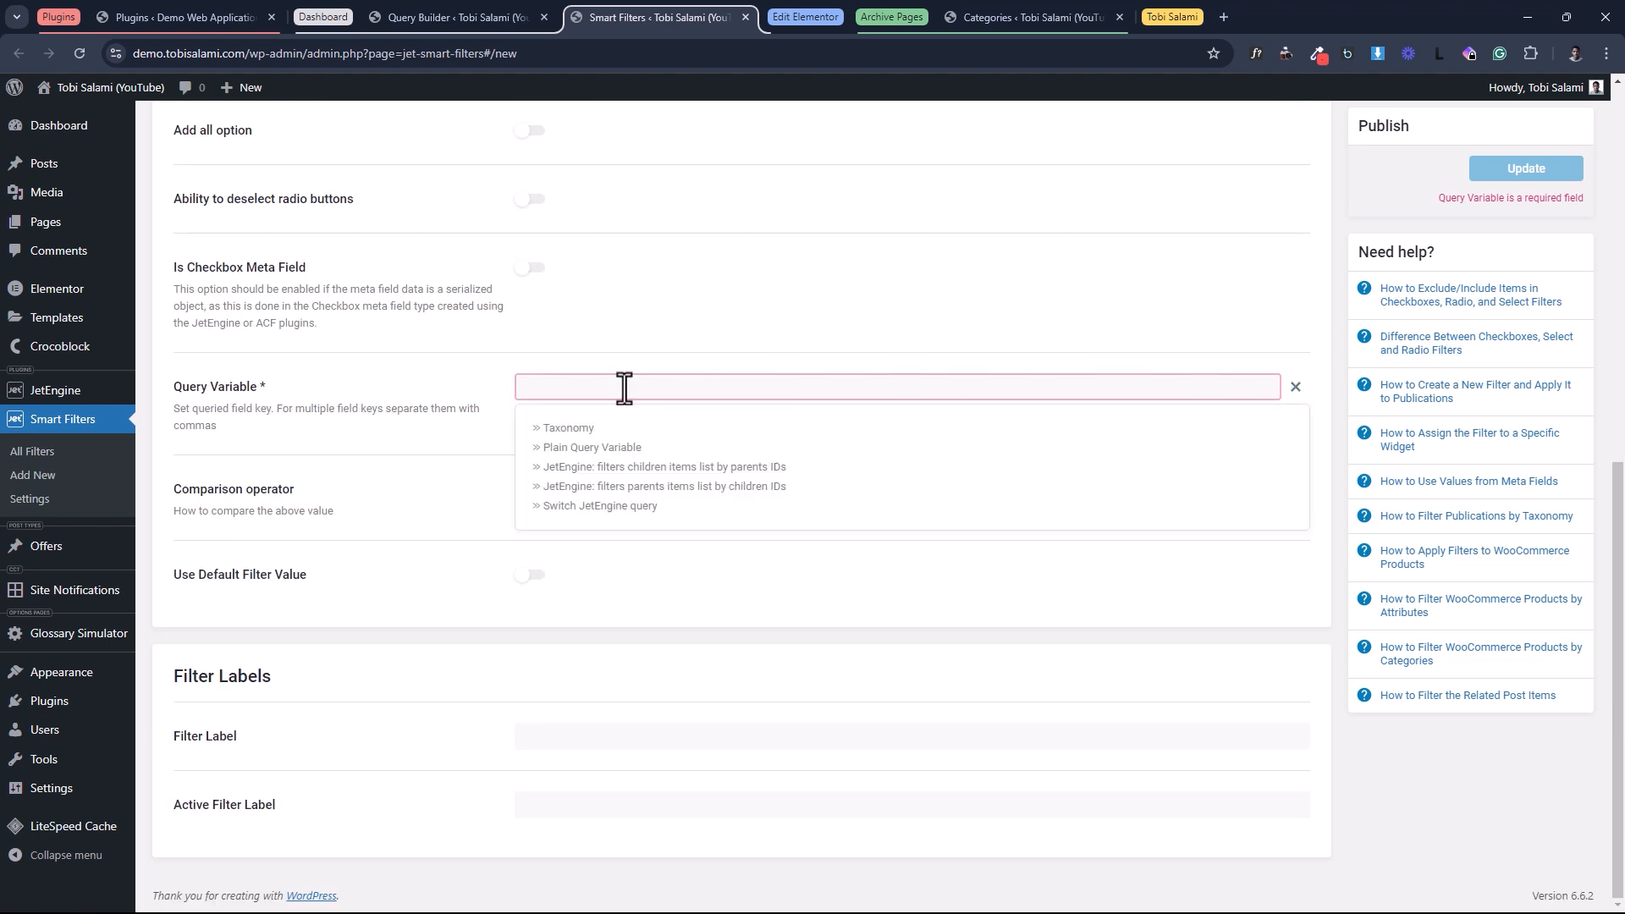
left_click(559, 429)
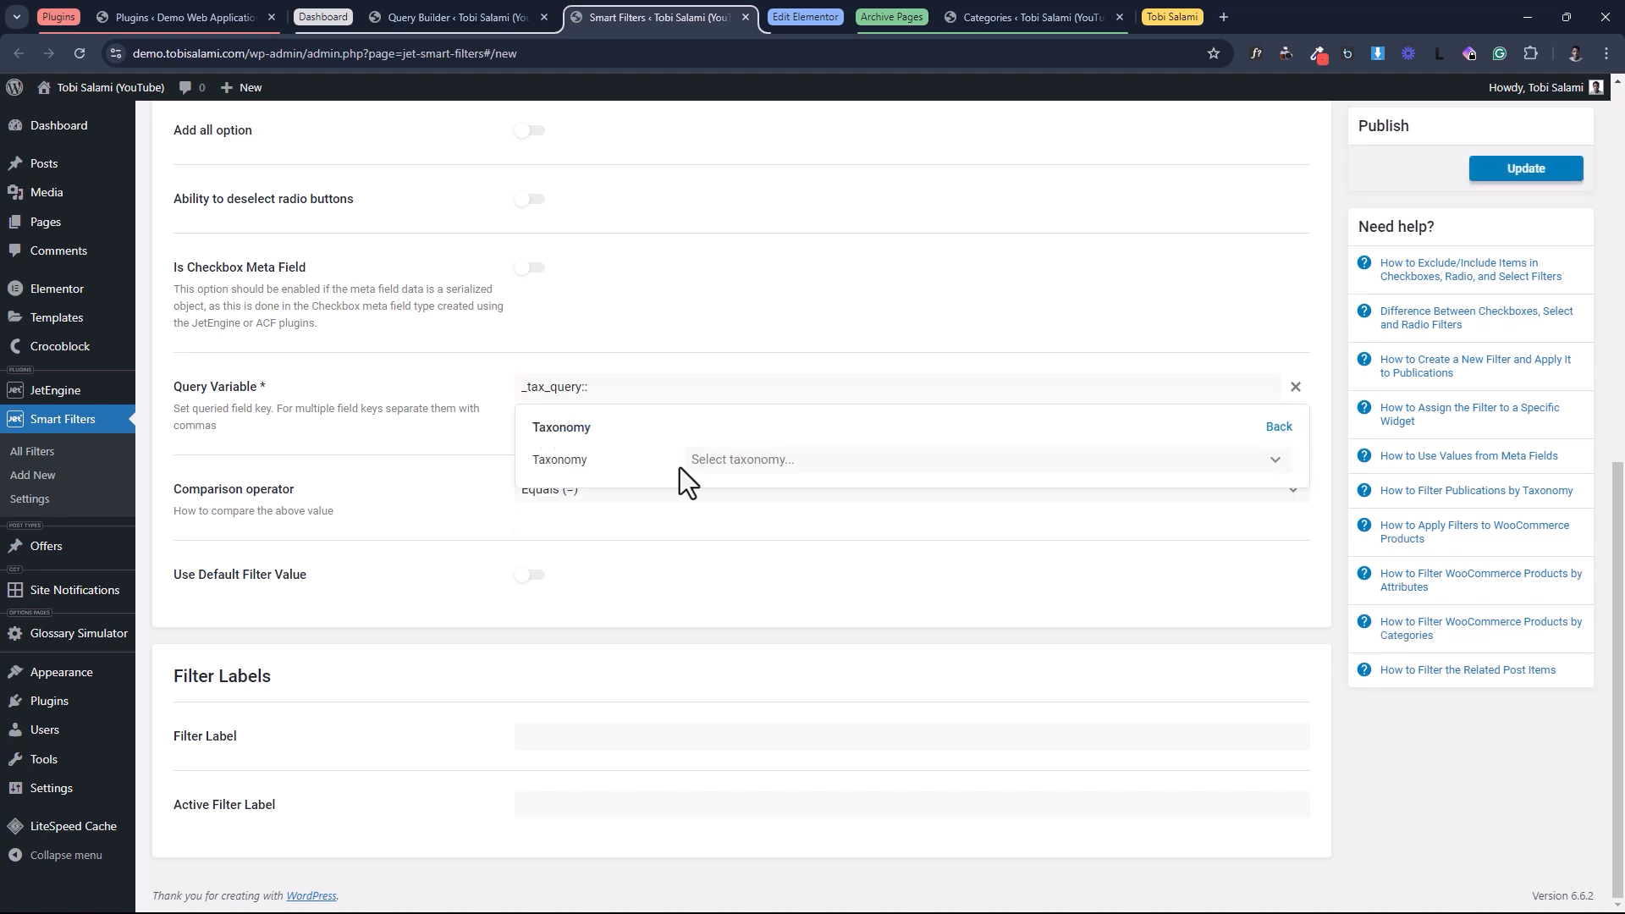
left_click(739, 457)
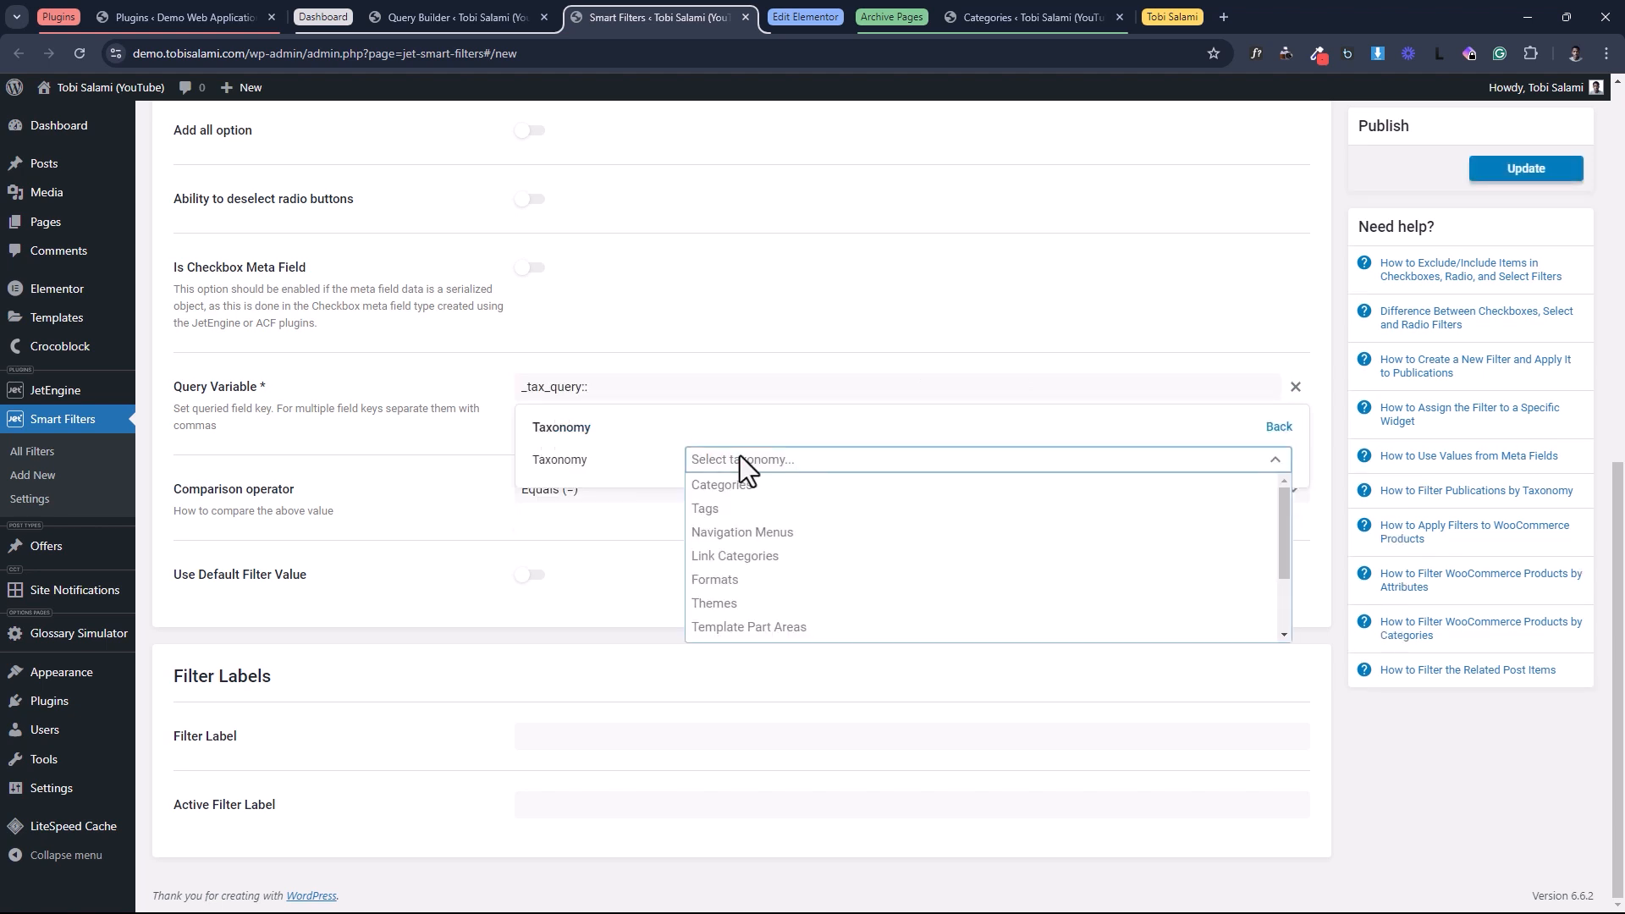
left_click(718, 495)
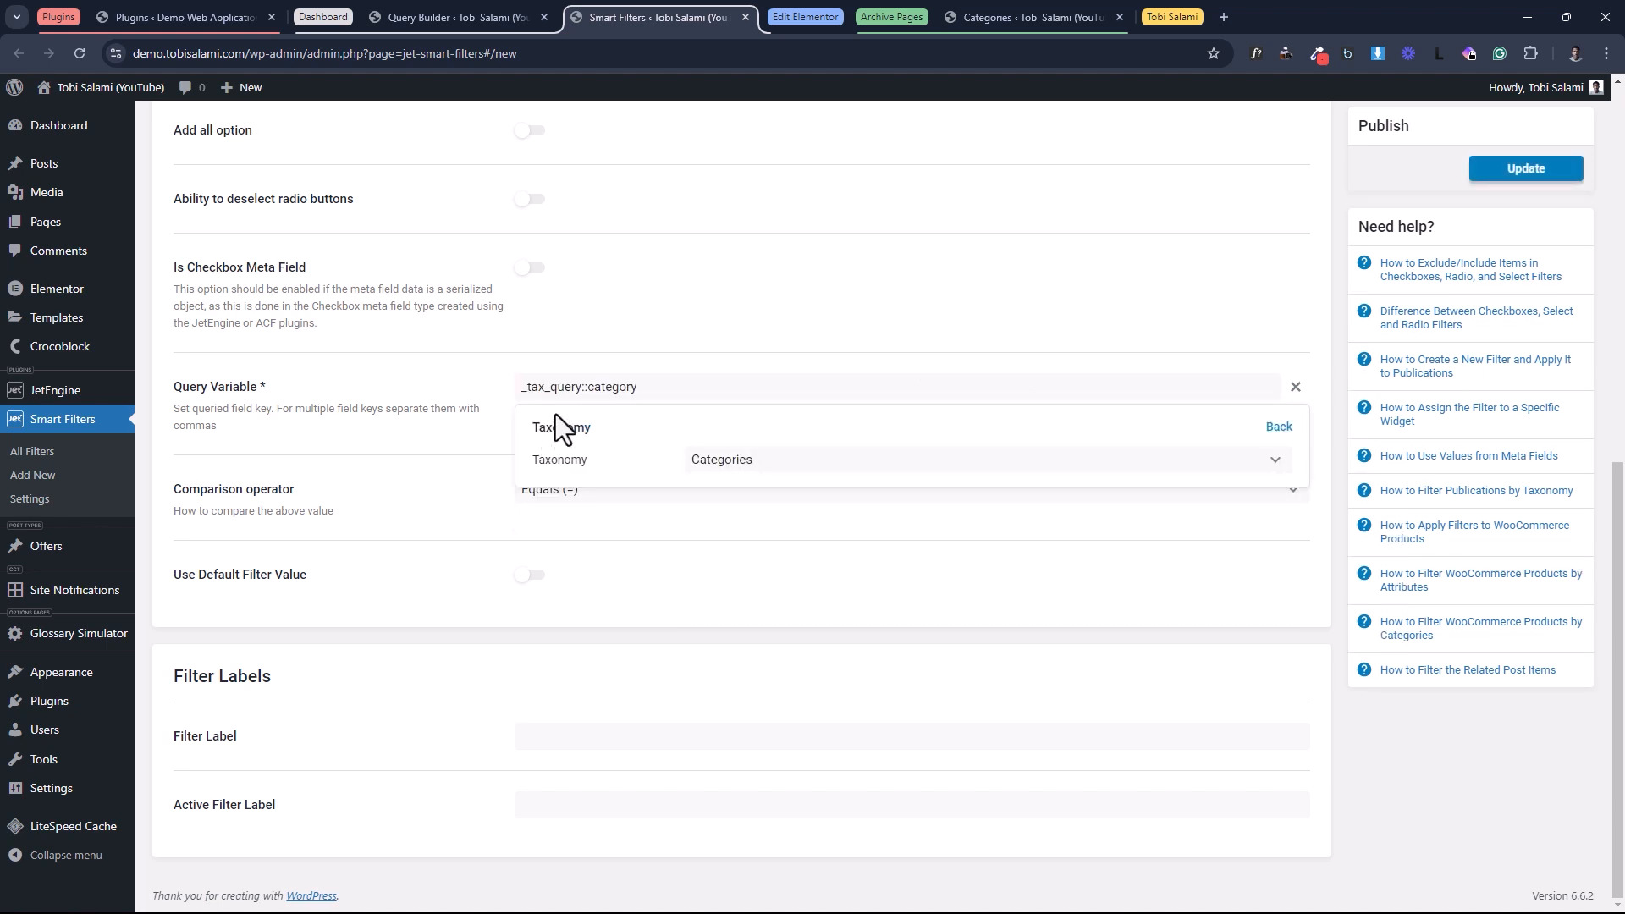
left_click(499, 387)
scroll(526, 444, "up", 9)
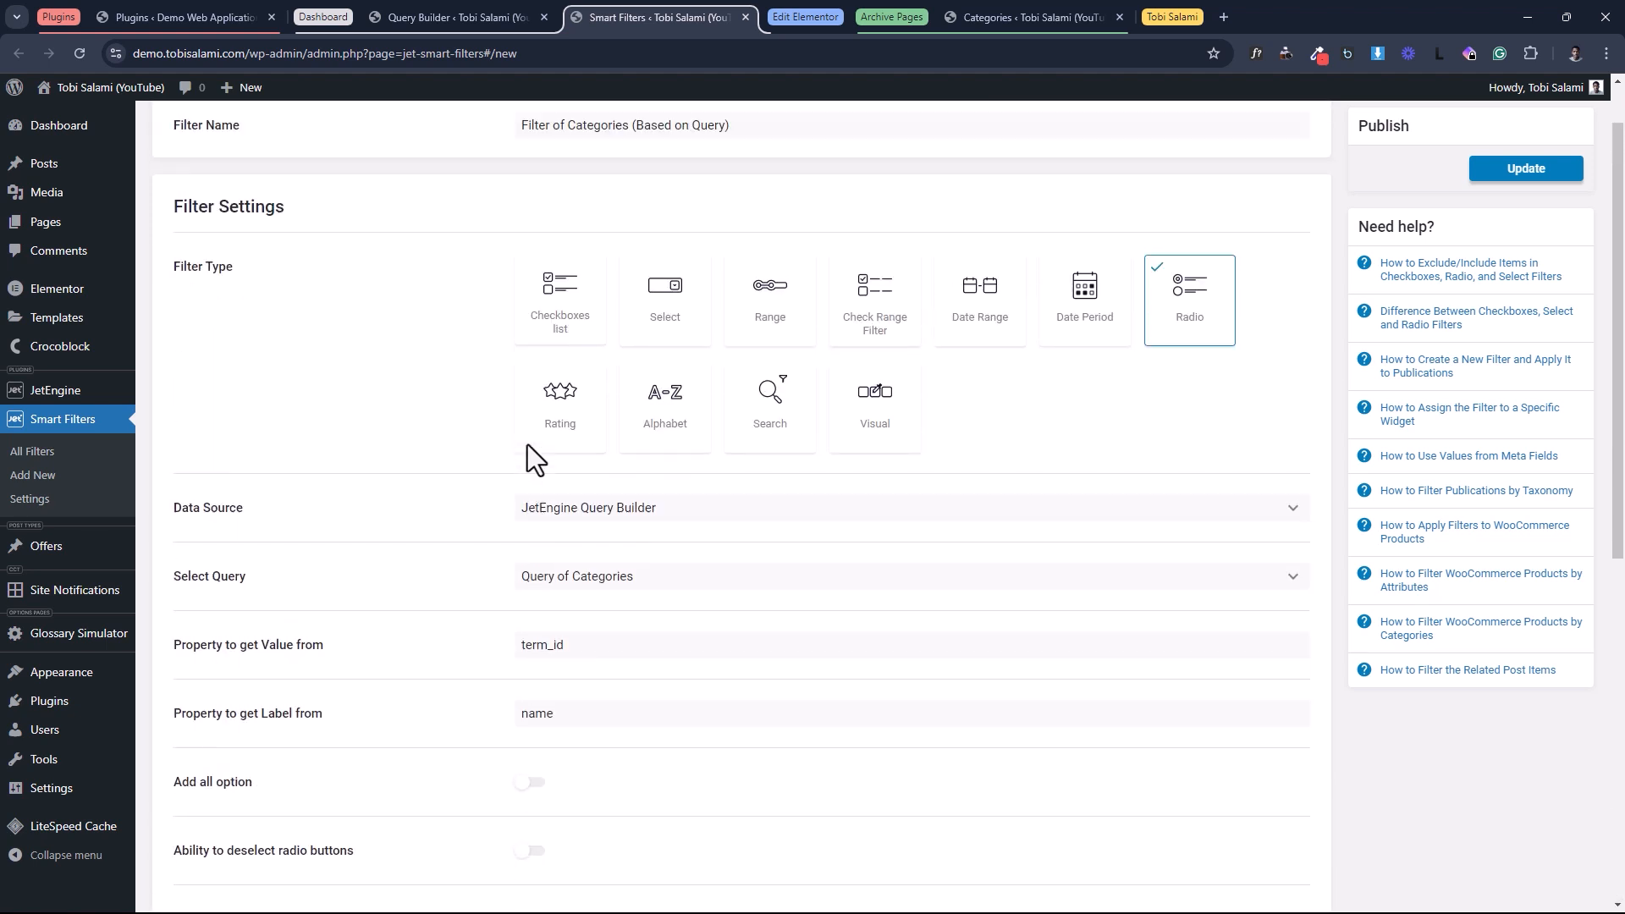
left_click(1527, 225)
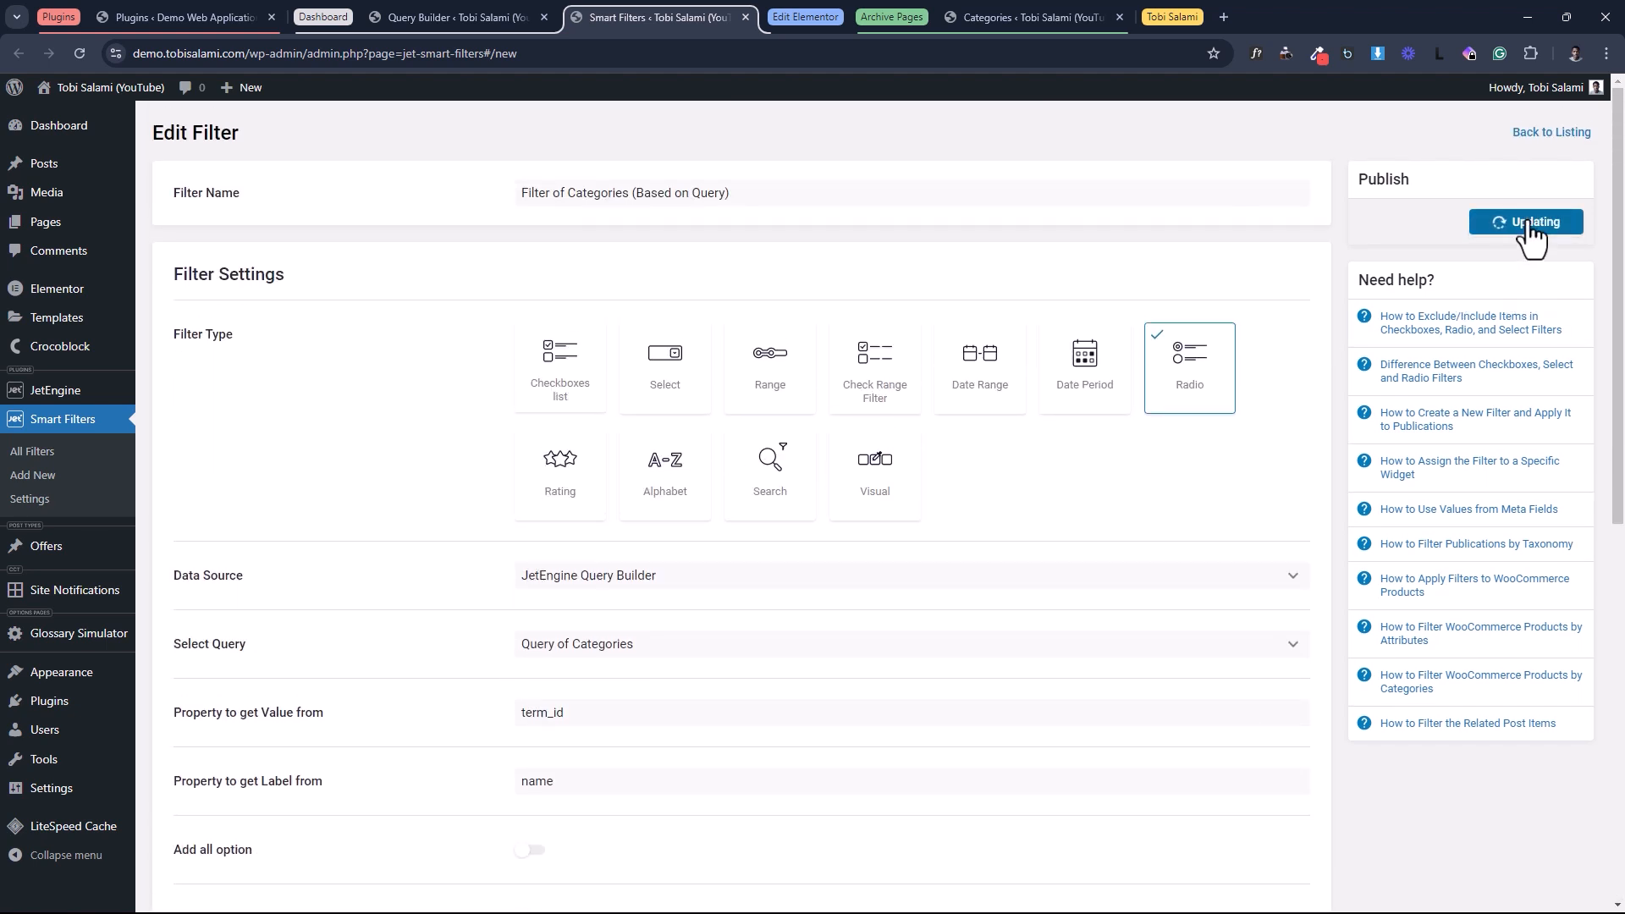
In the Elementor editor for Sample Page, add a container directly below the divider under the JetSmartFilters | Query Builder subtitle.
left_click(796, 19)
left_click(895, 18)
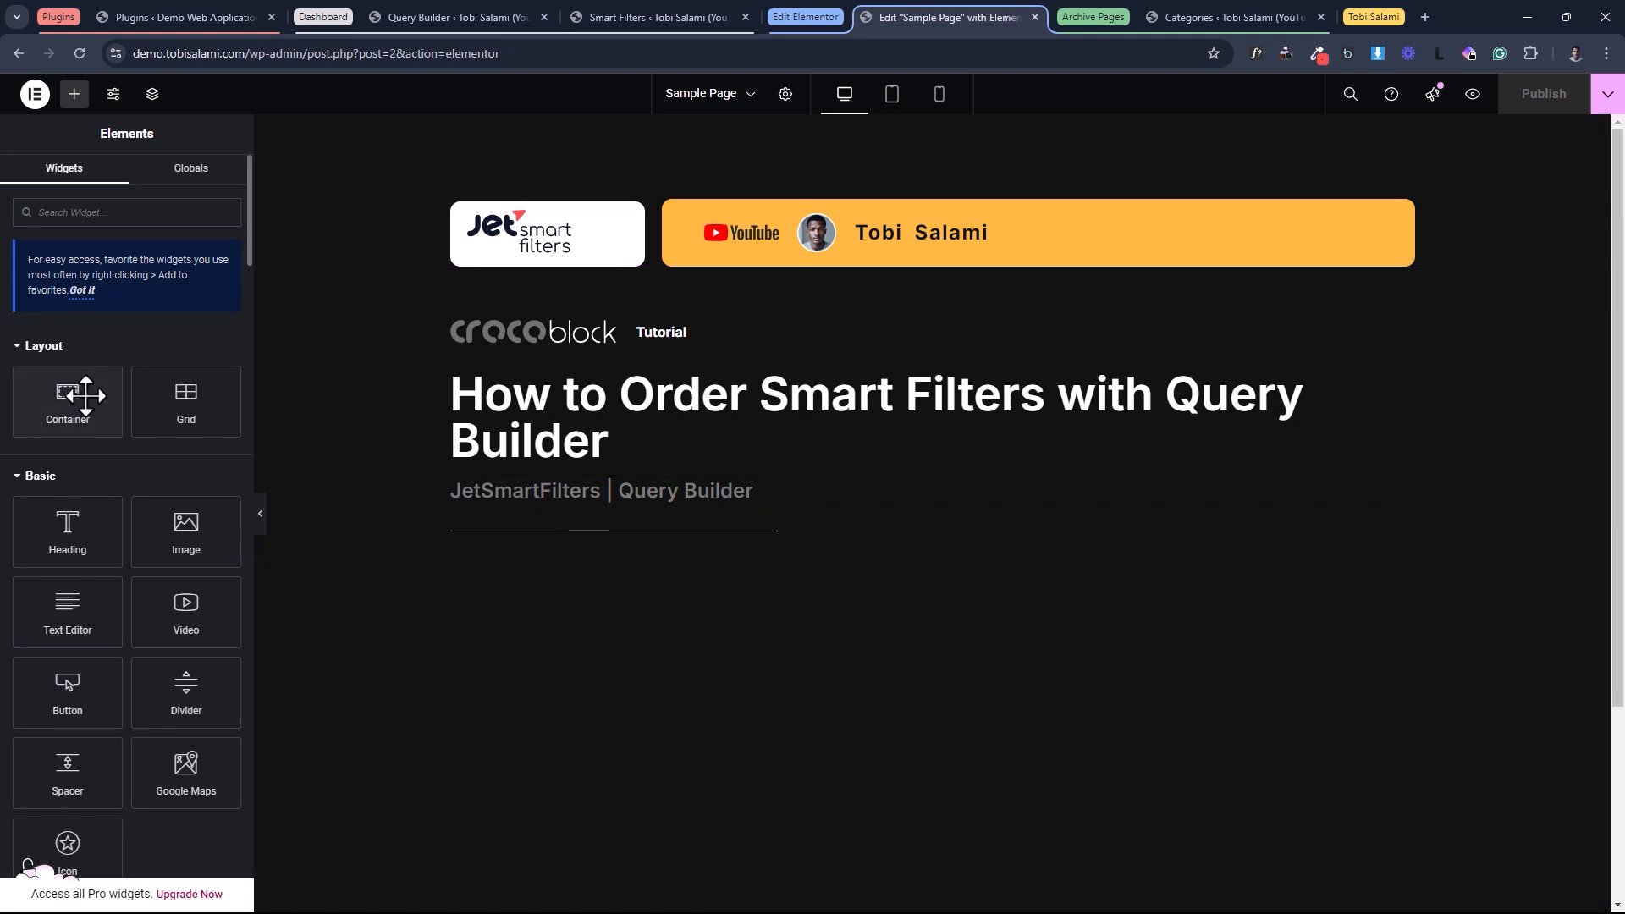
left_click(545, 541)
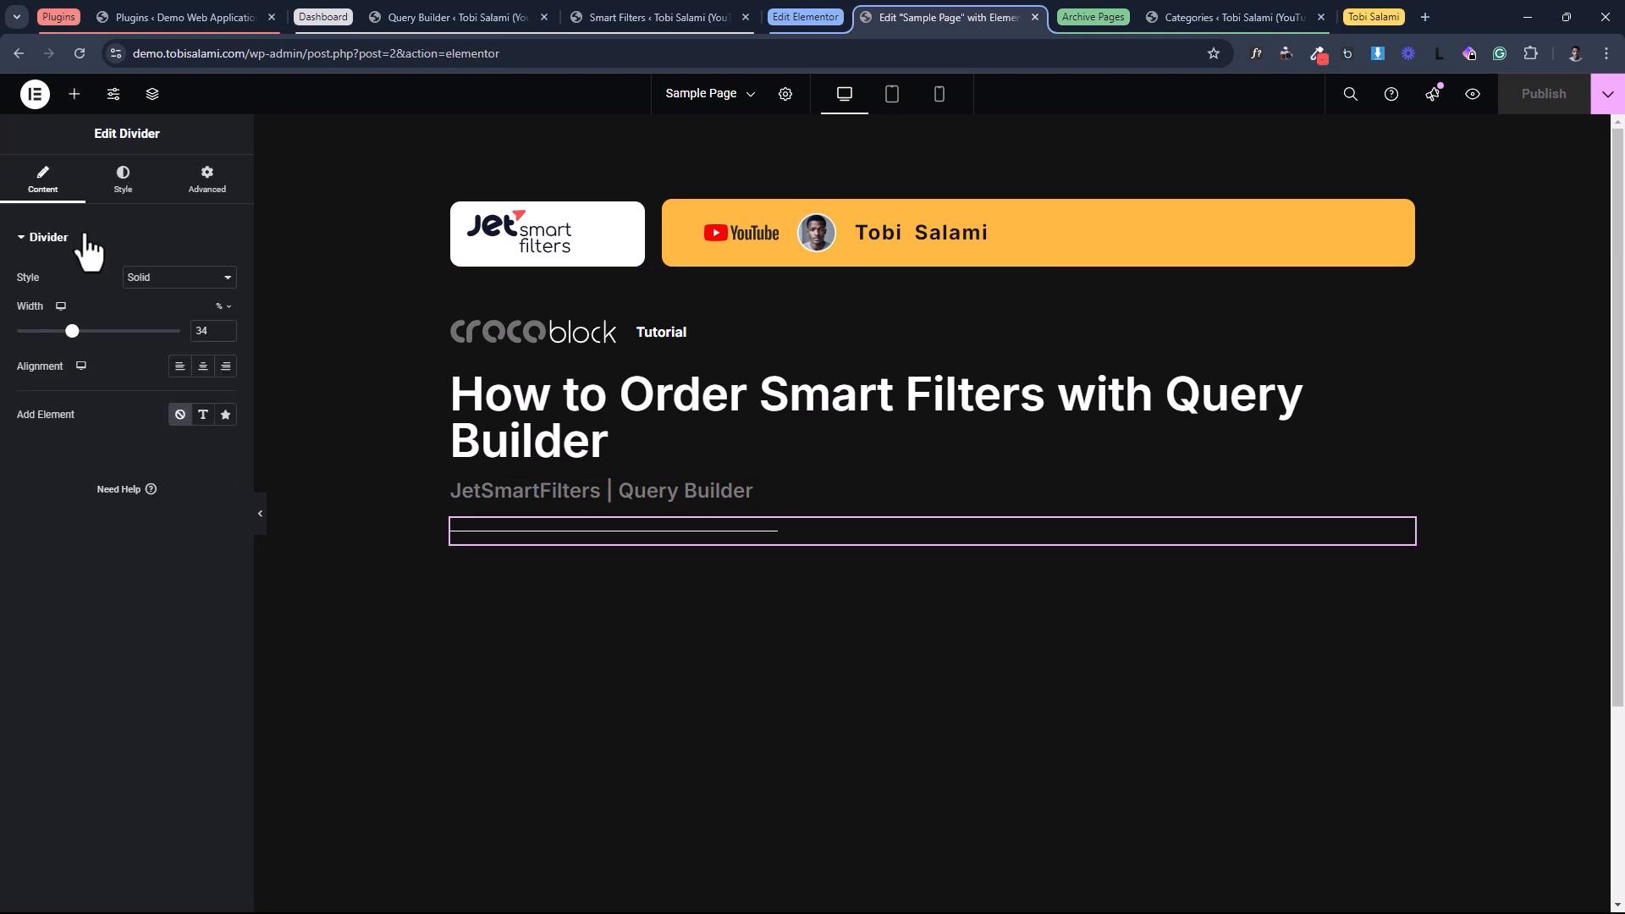
left_click(73, 94)
left_click_drag(77, 398, 726, 643)
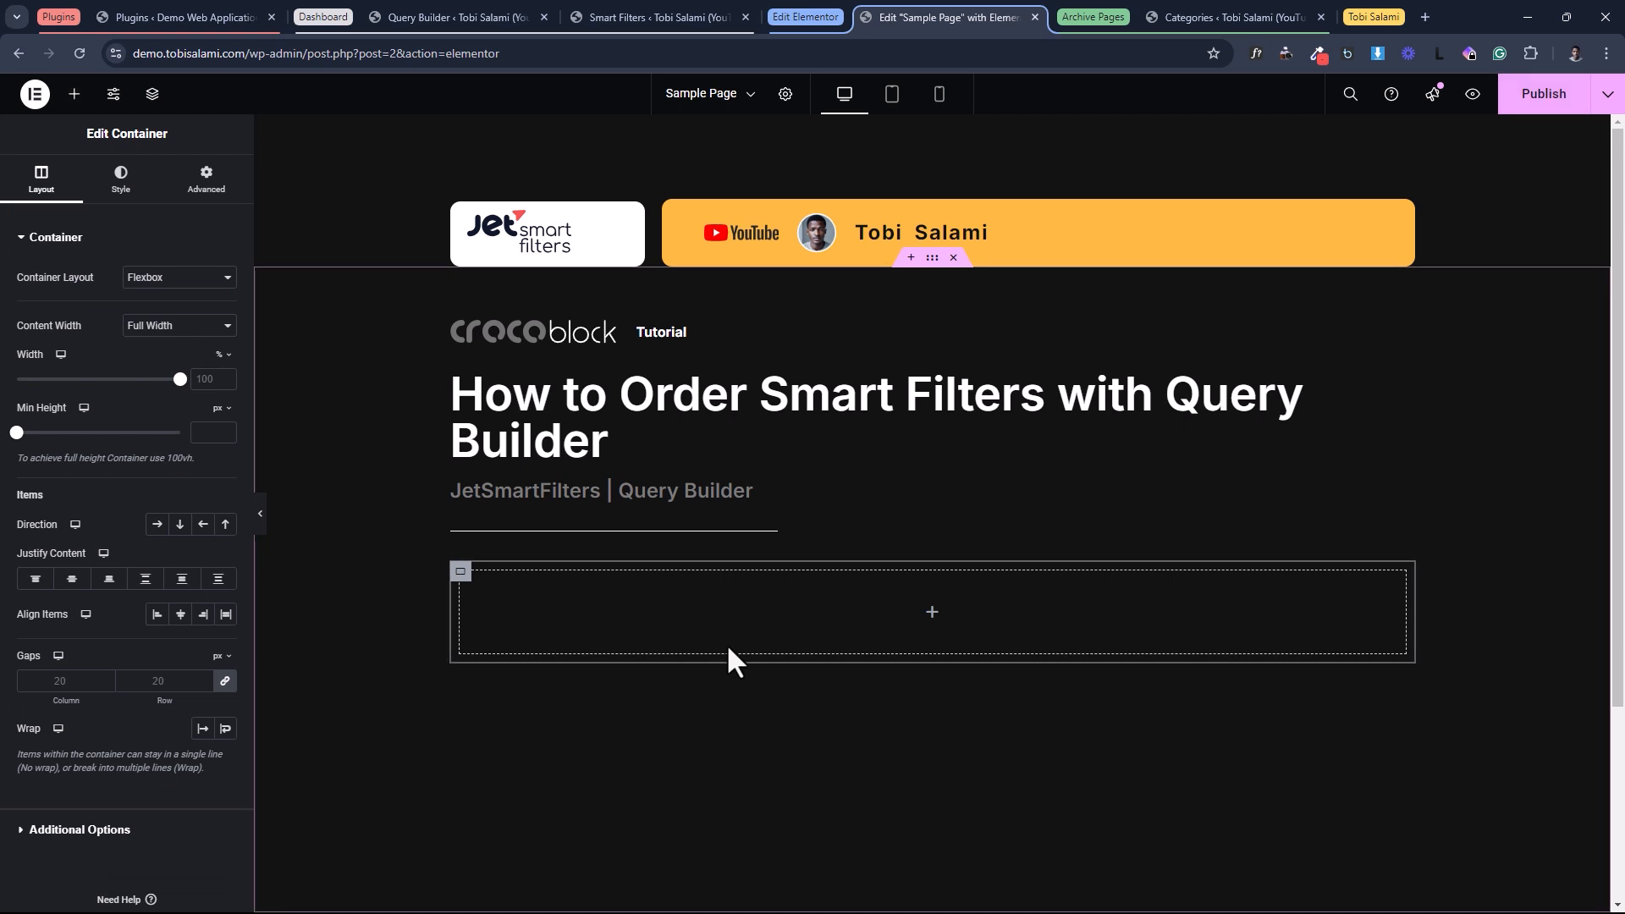
Find the Radio Filter widget and place it in the empty container below the divider.
left_click(74, 93)
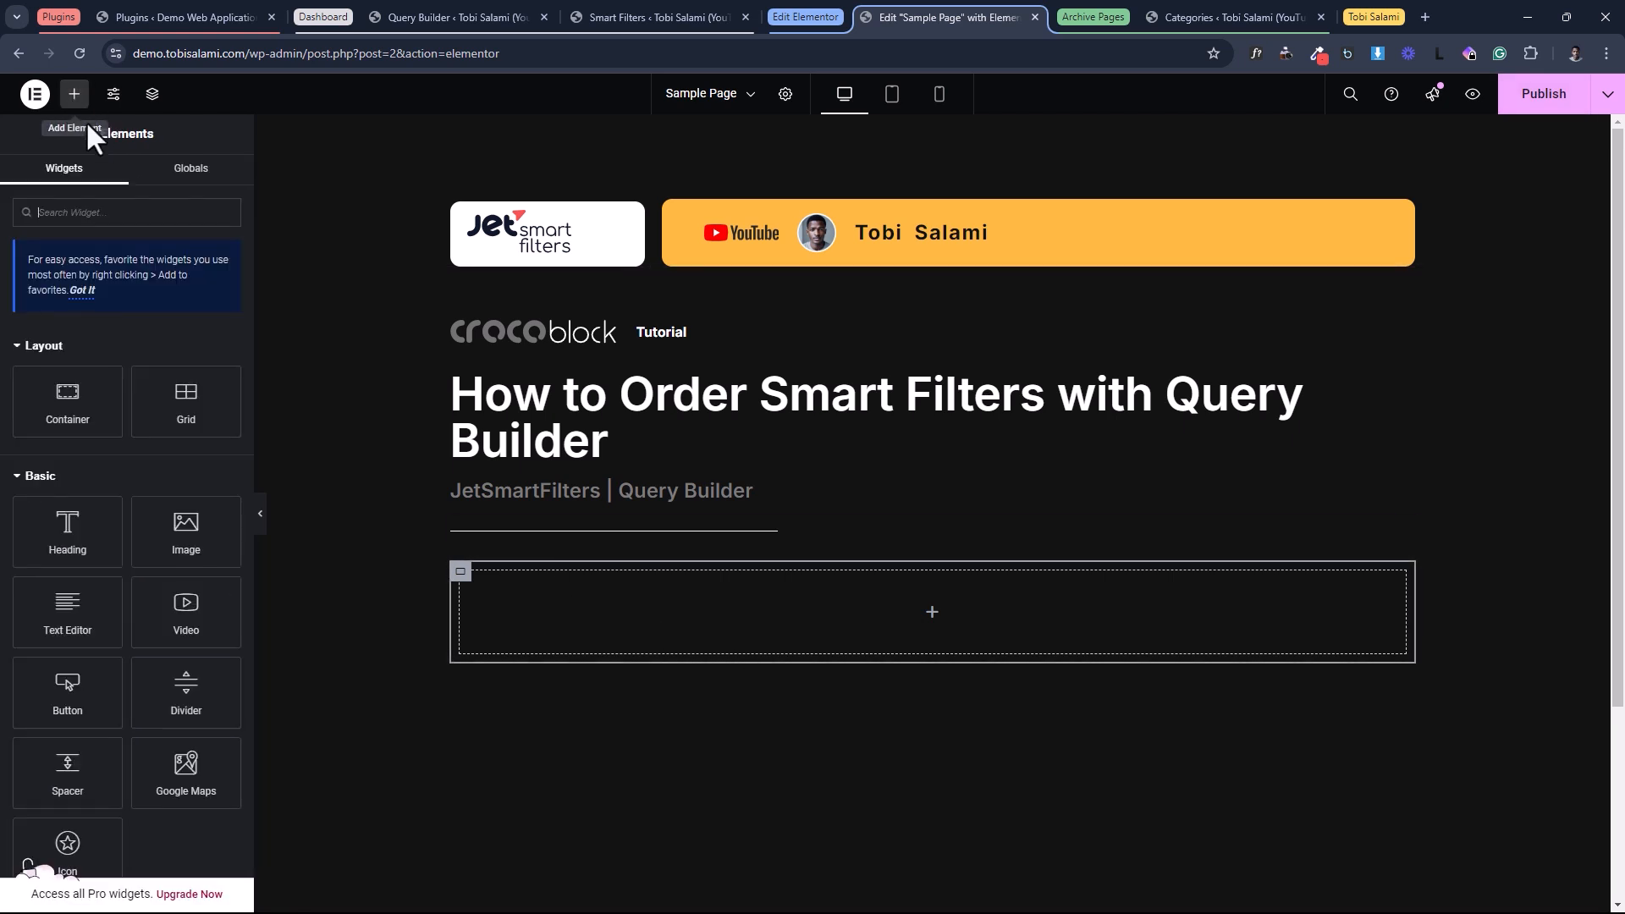
left_click(642, 15)
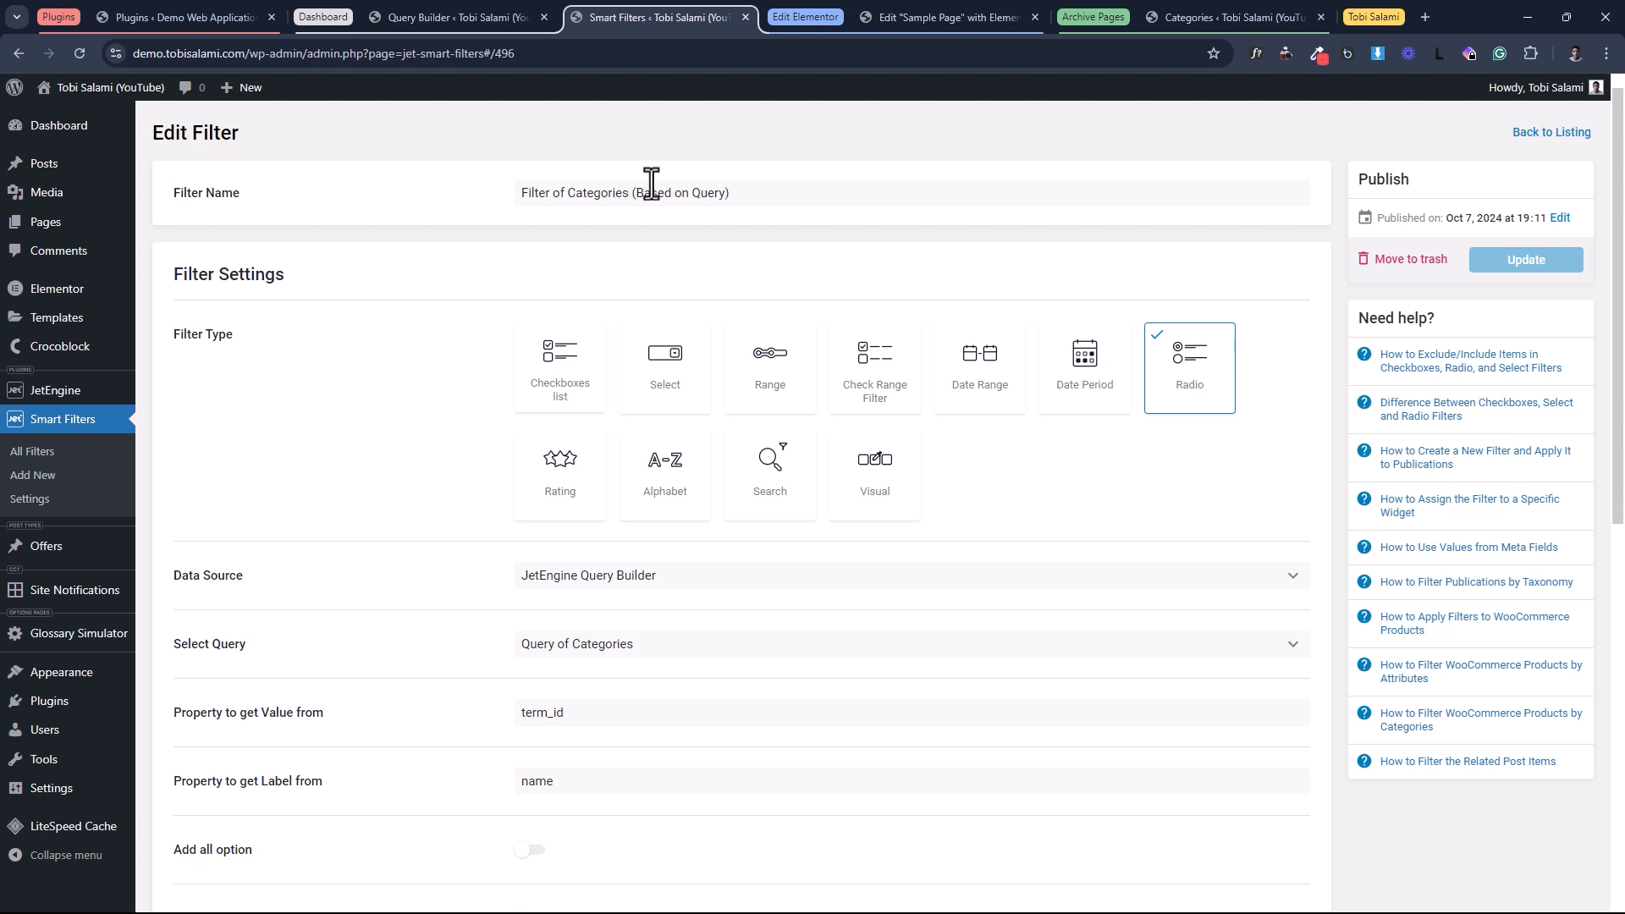
left_click(957, 8)
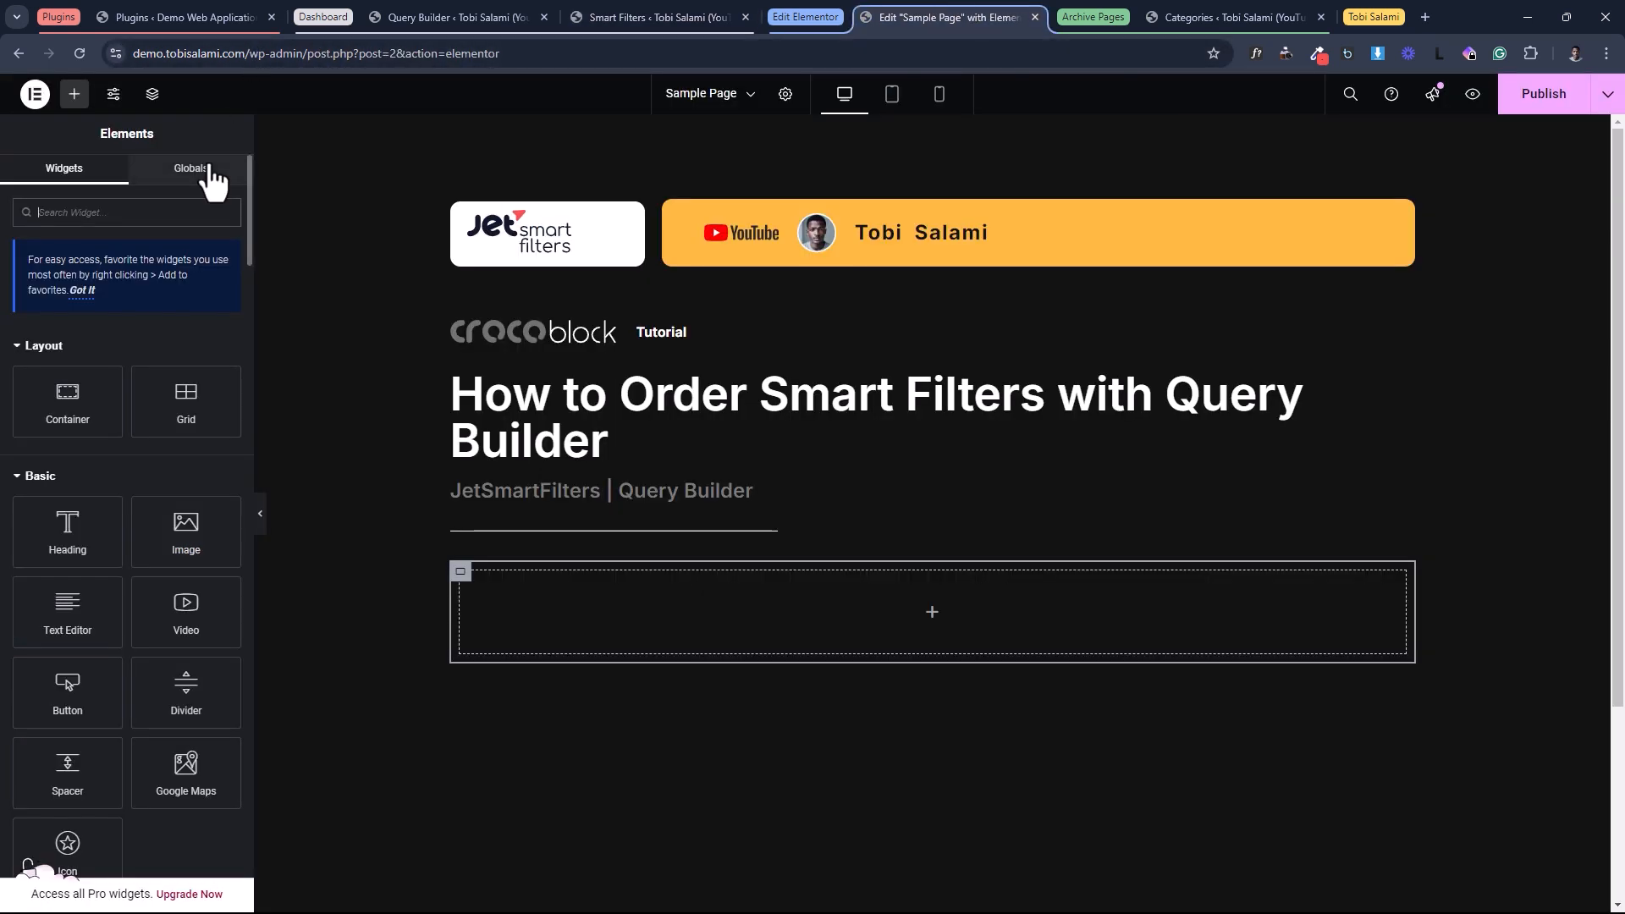
type("rad")
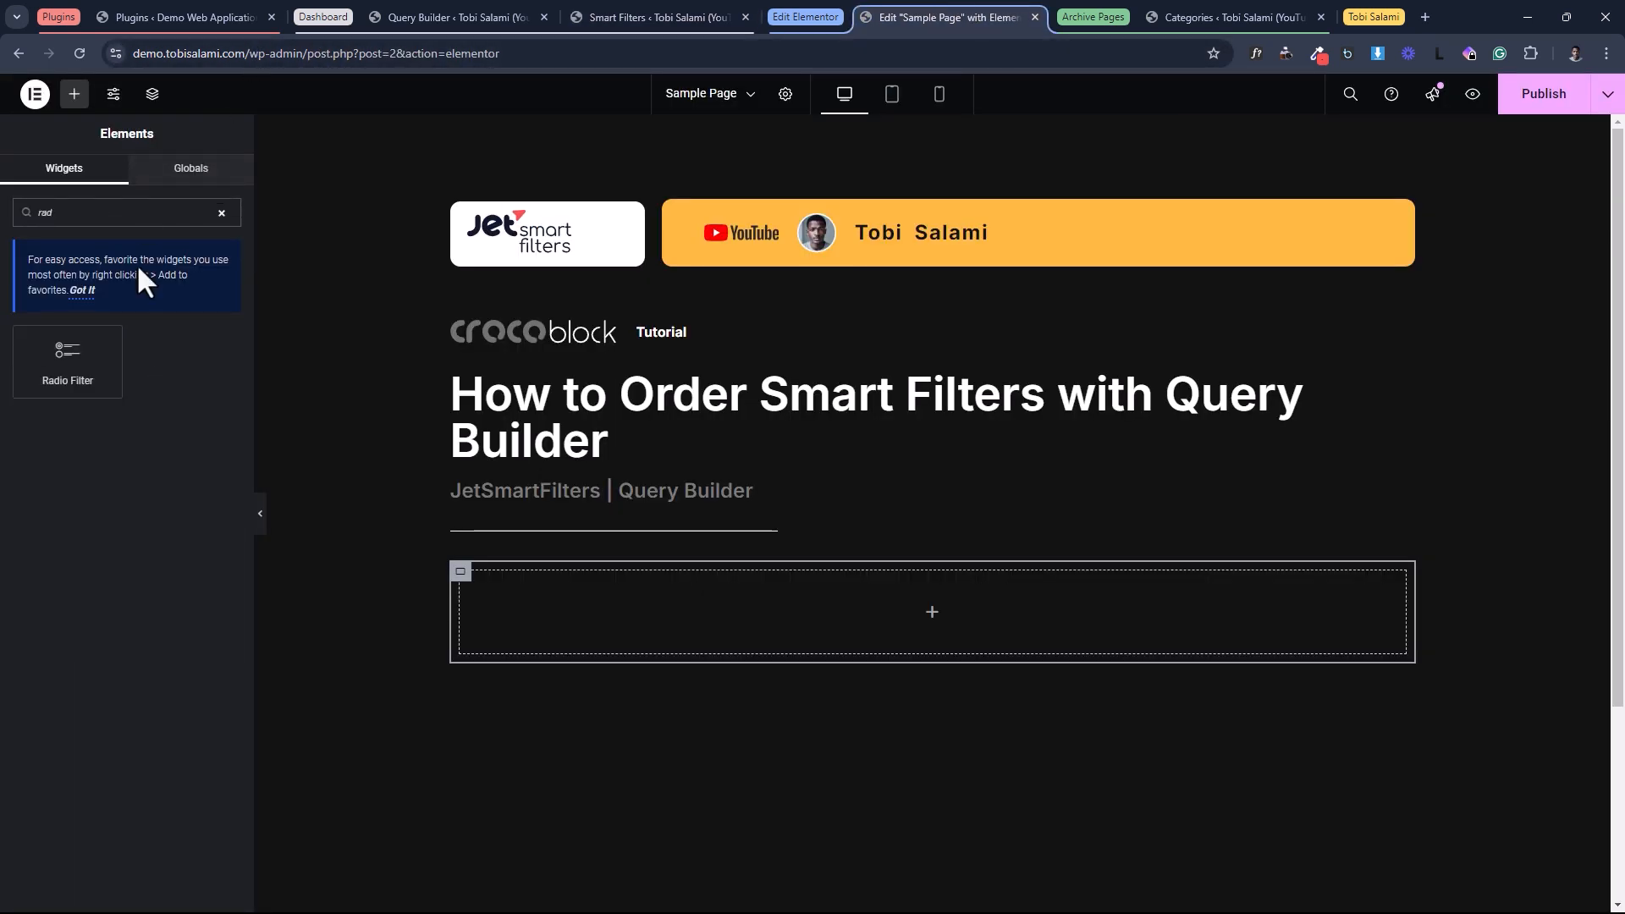
left_click_drag(39, 355, 562, 588)
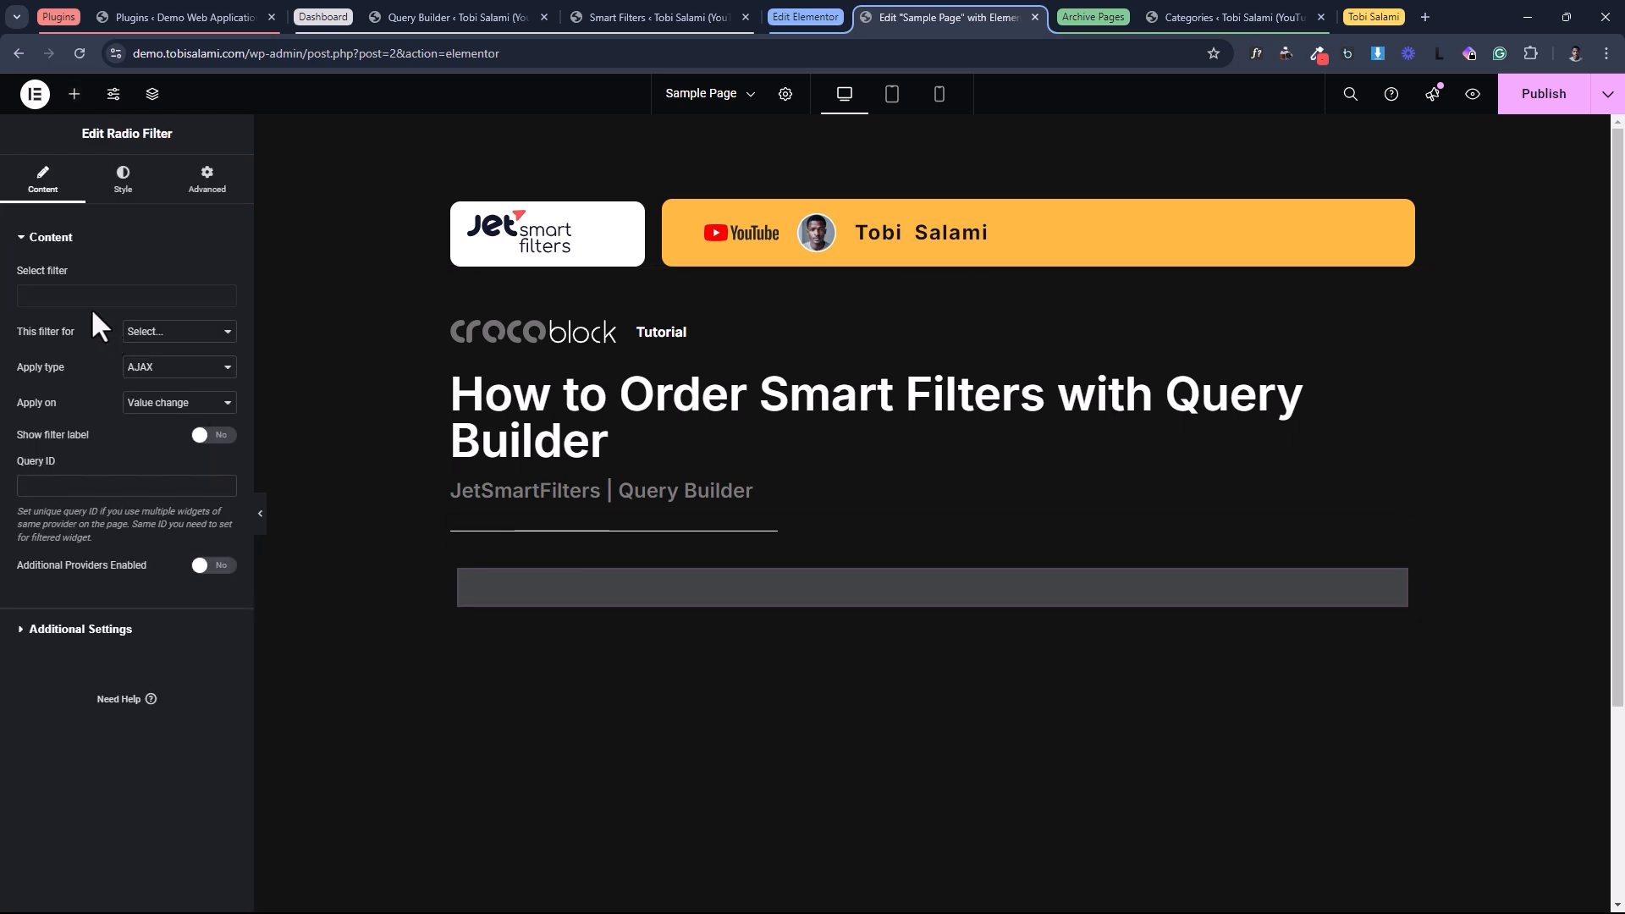
Assign Filter of Categories (Based on Query) to the radio filter widget and make it a filter for JetEngine.
left_click(51, 293)
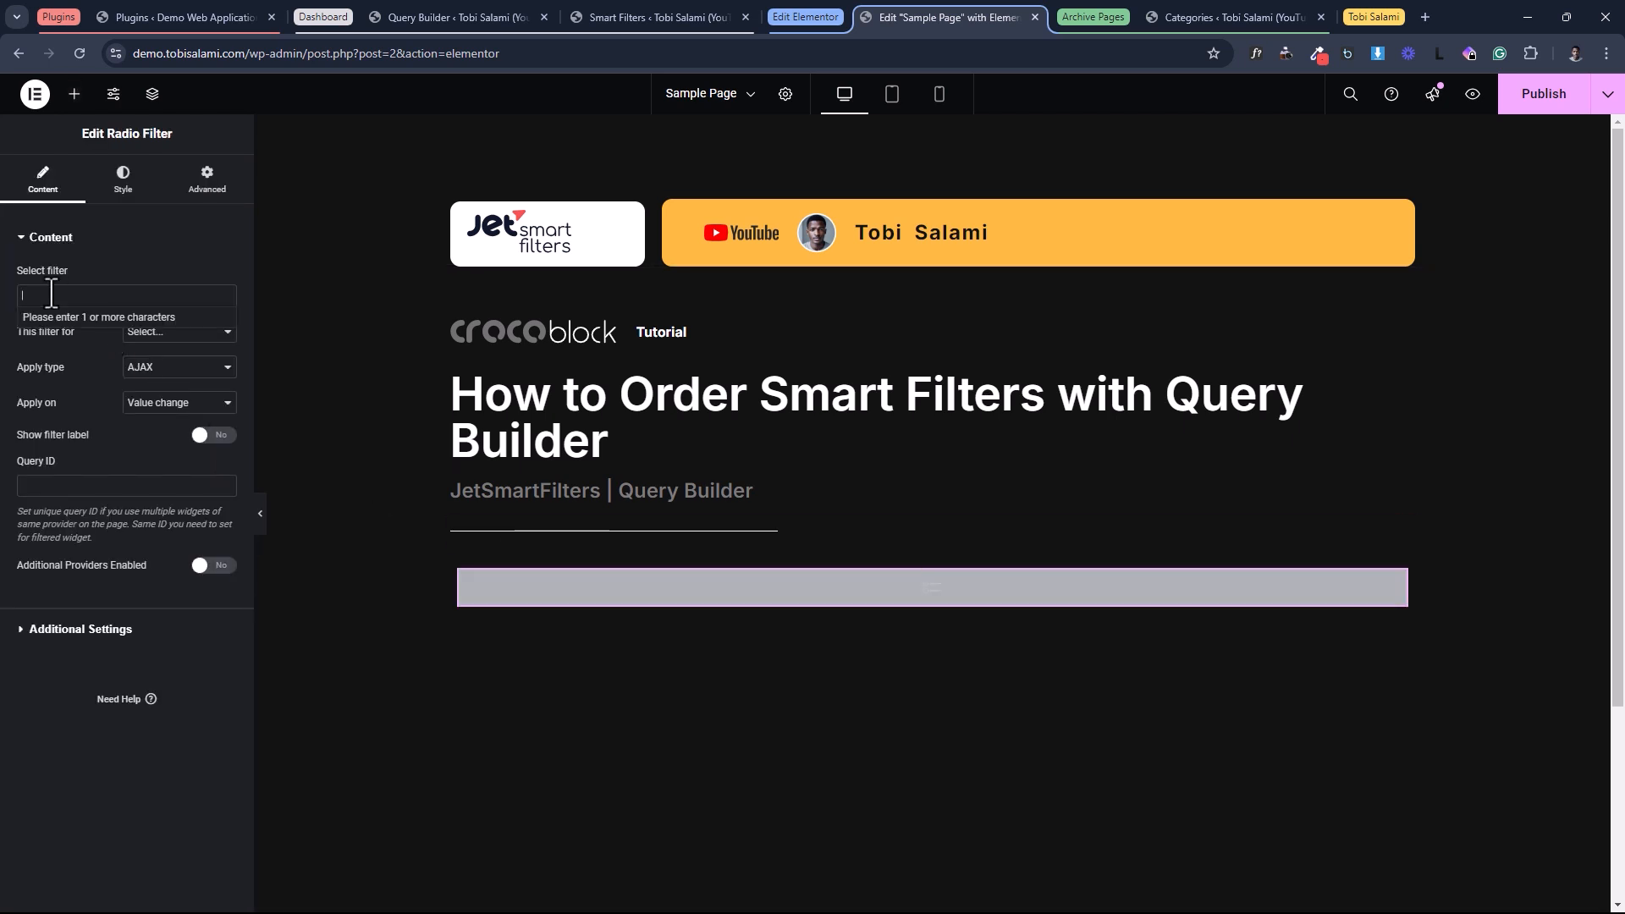
type("fil")
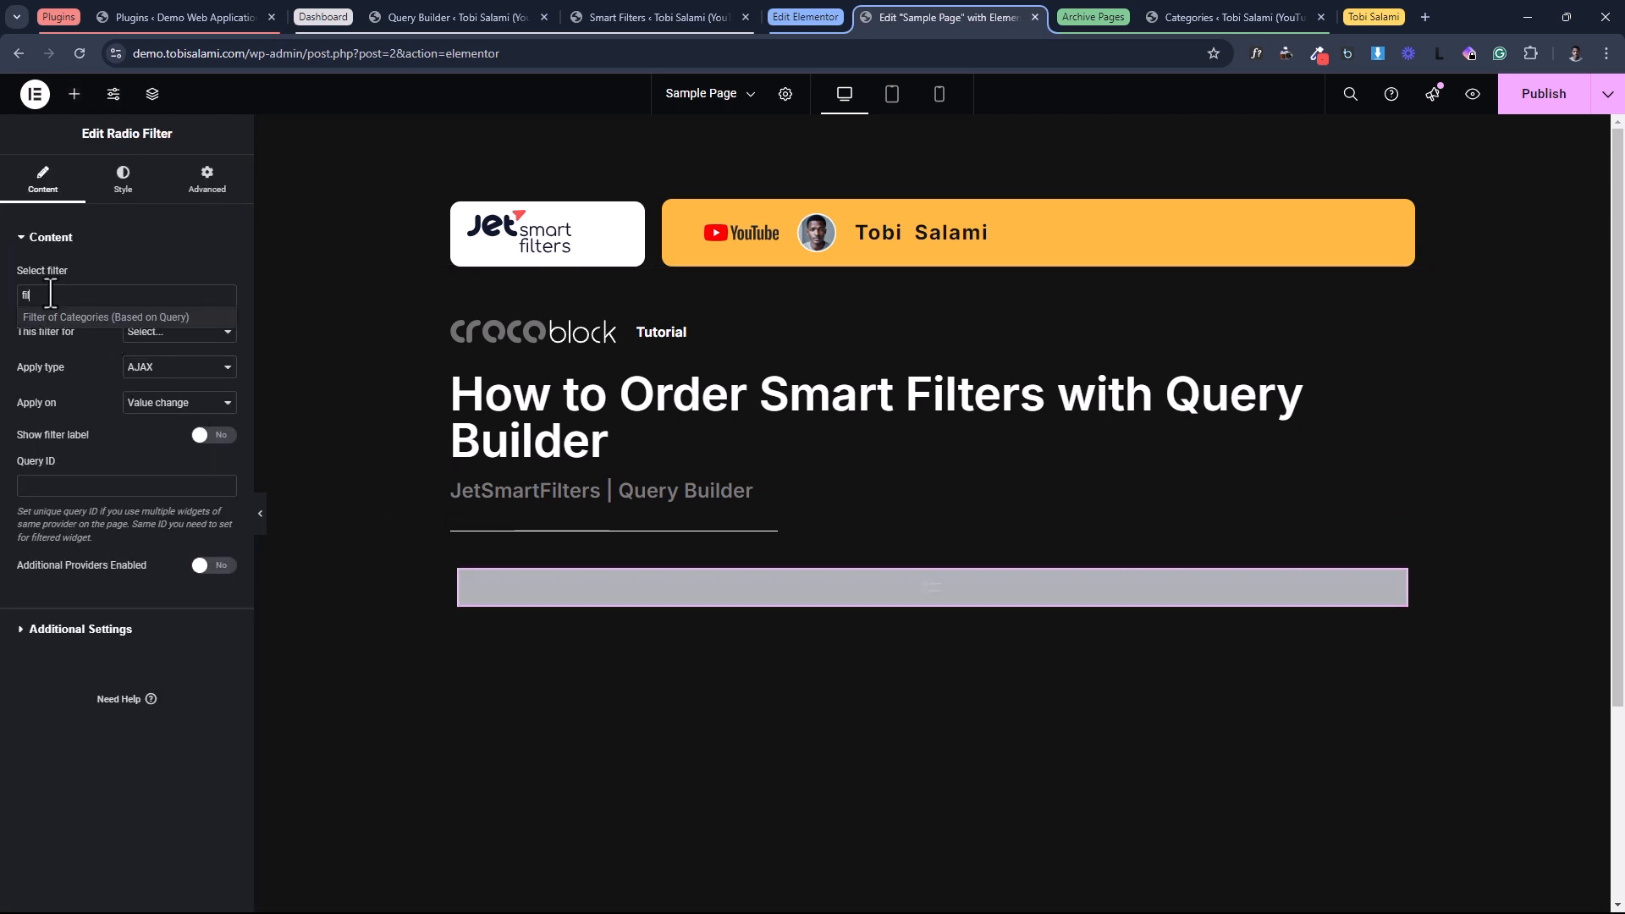
left_click(78, 319)
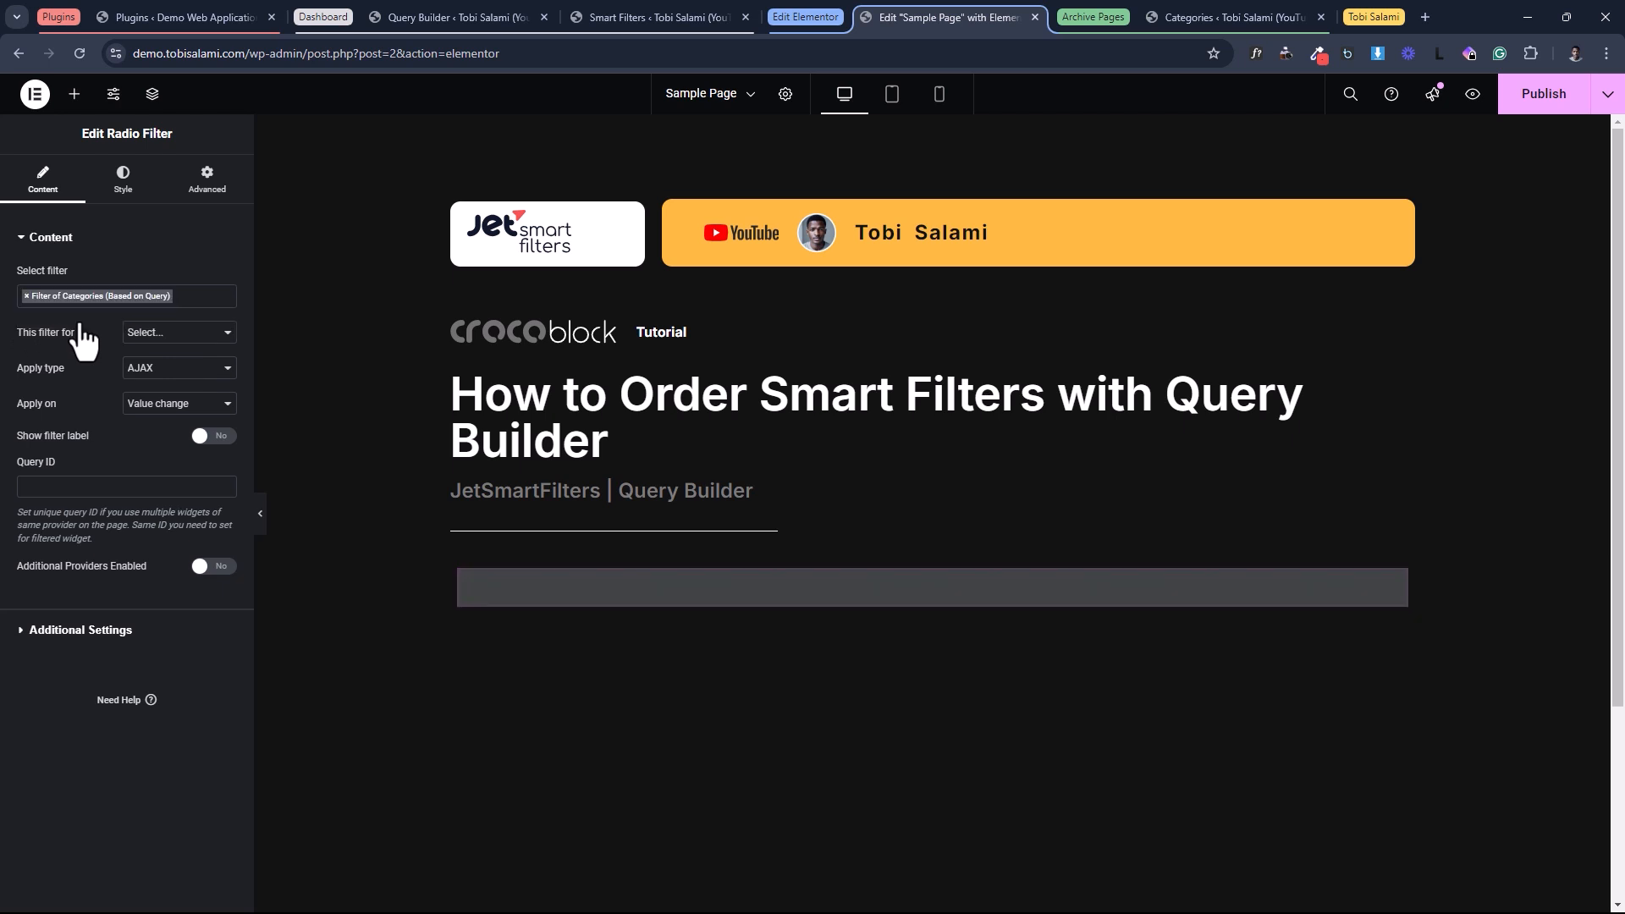
left_click(127, 332)
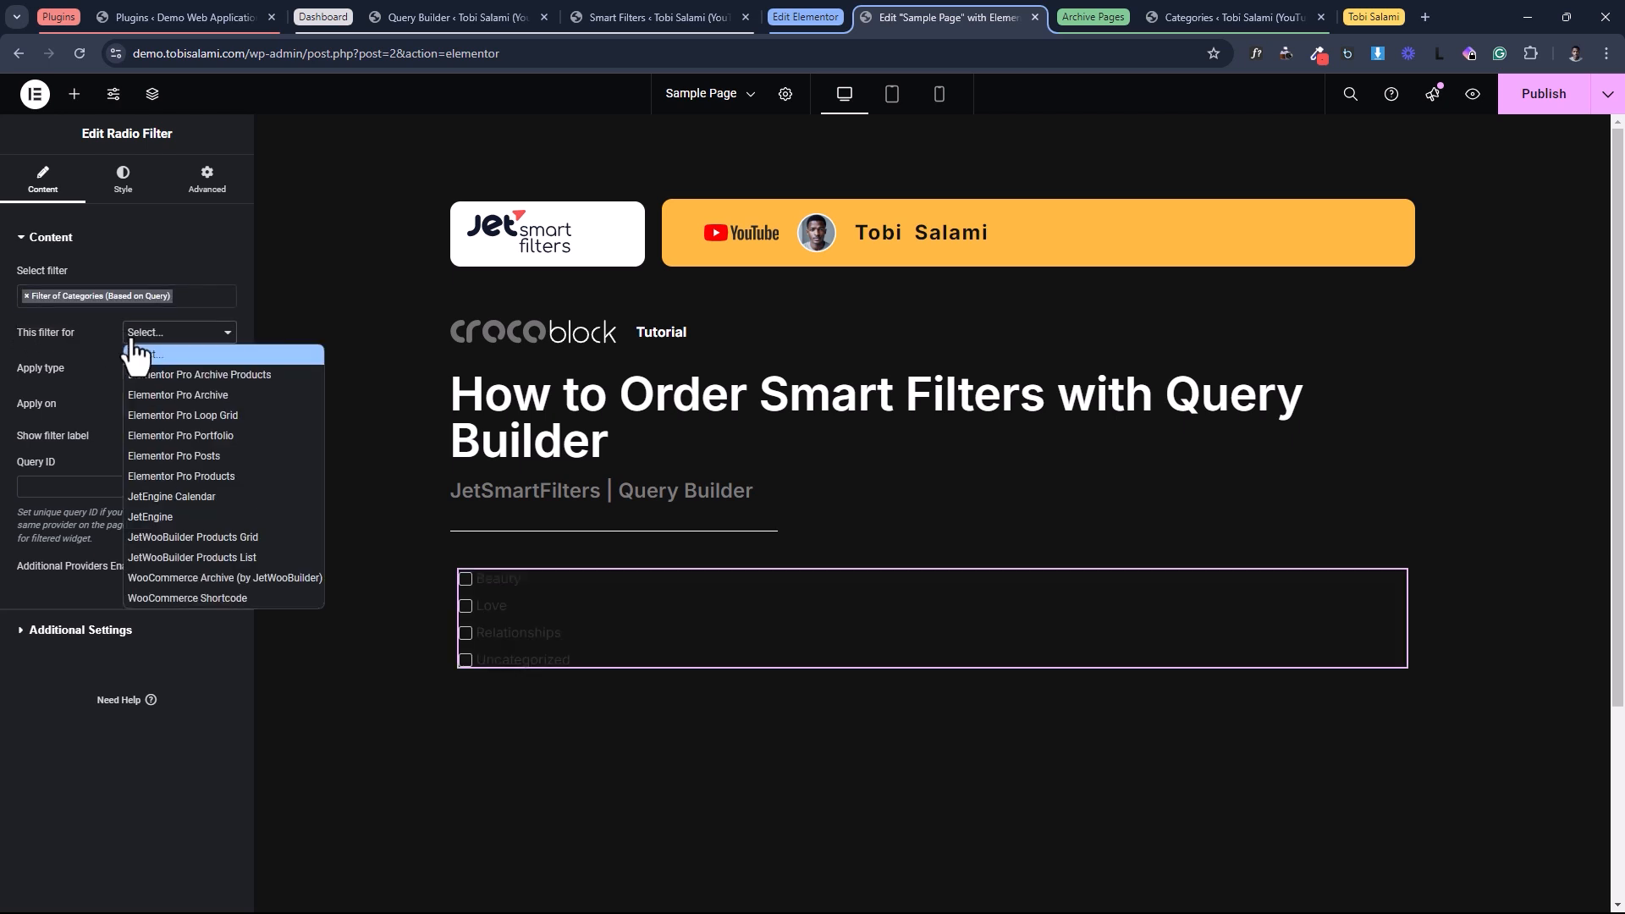
left_click(164, 512)
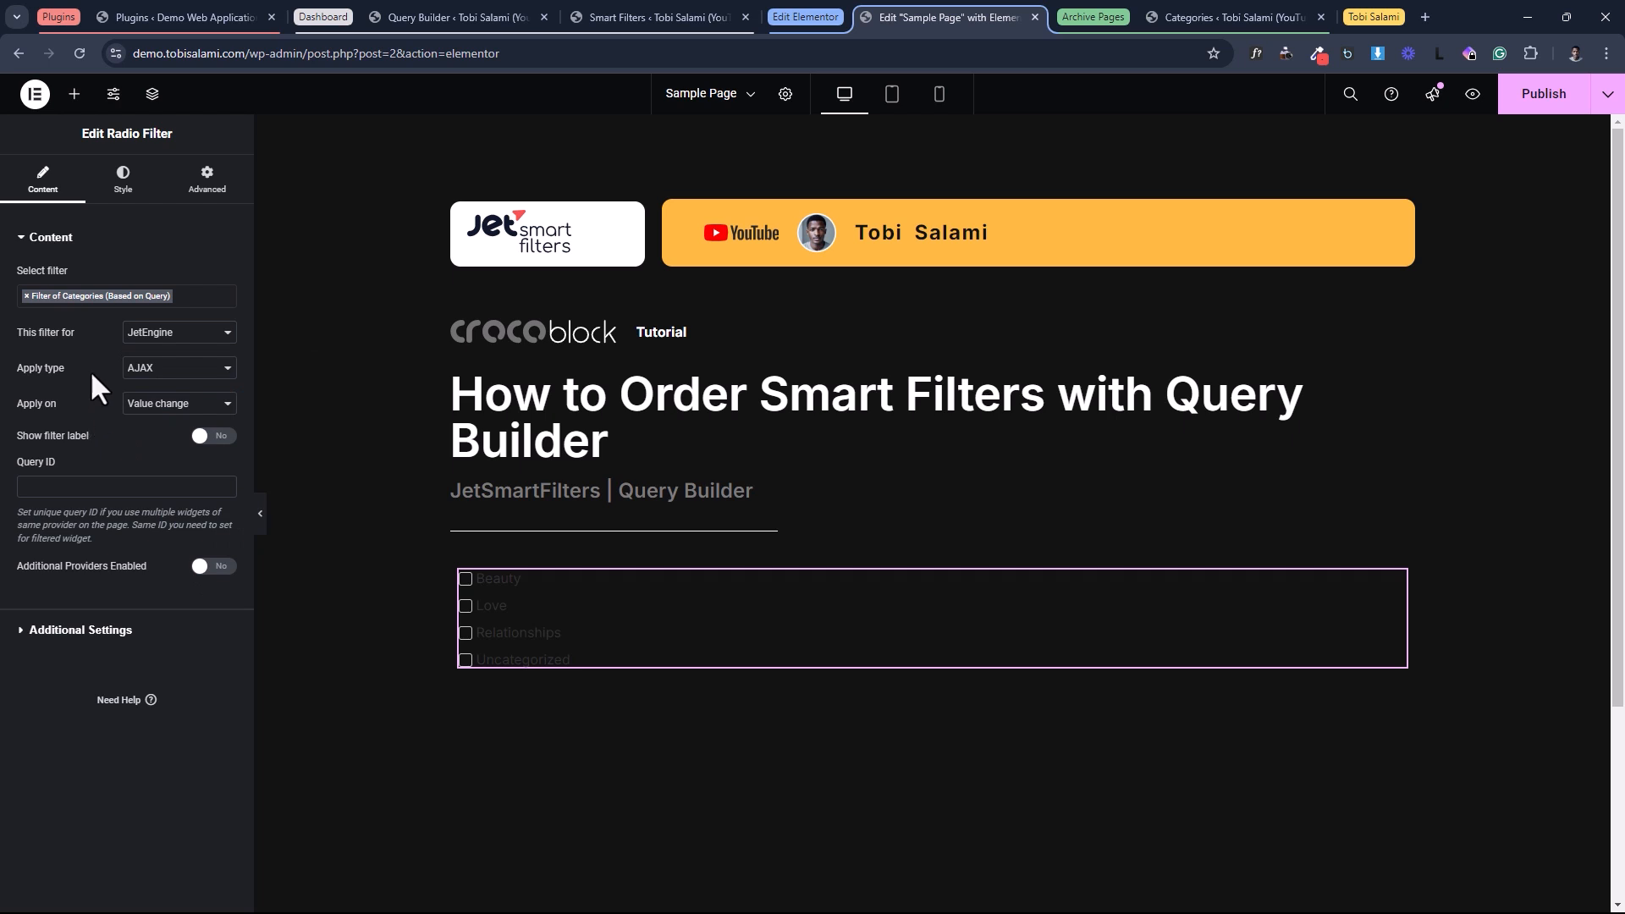
Set the normal text color of the radio filter's items to the white global color, and return to the widget's content settings.
left_click(129, 197)
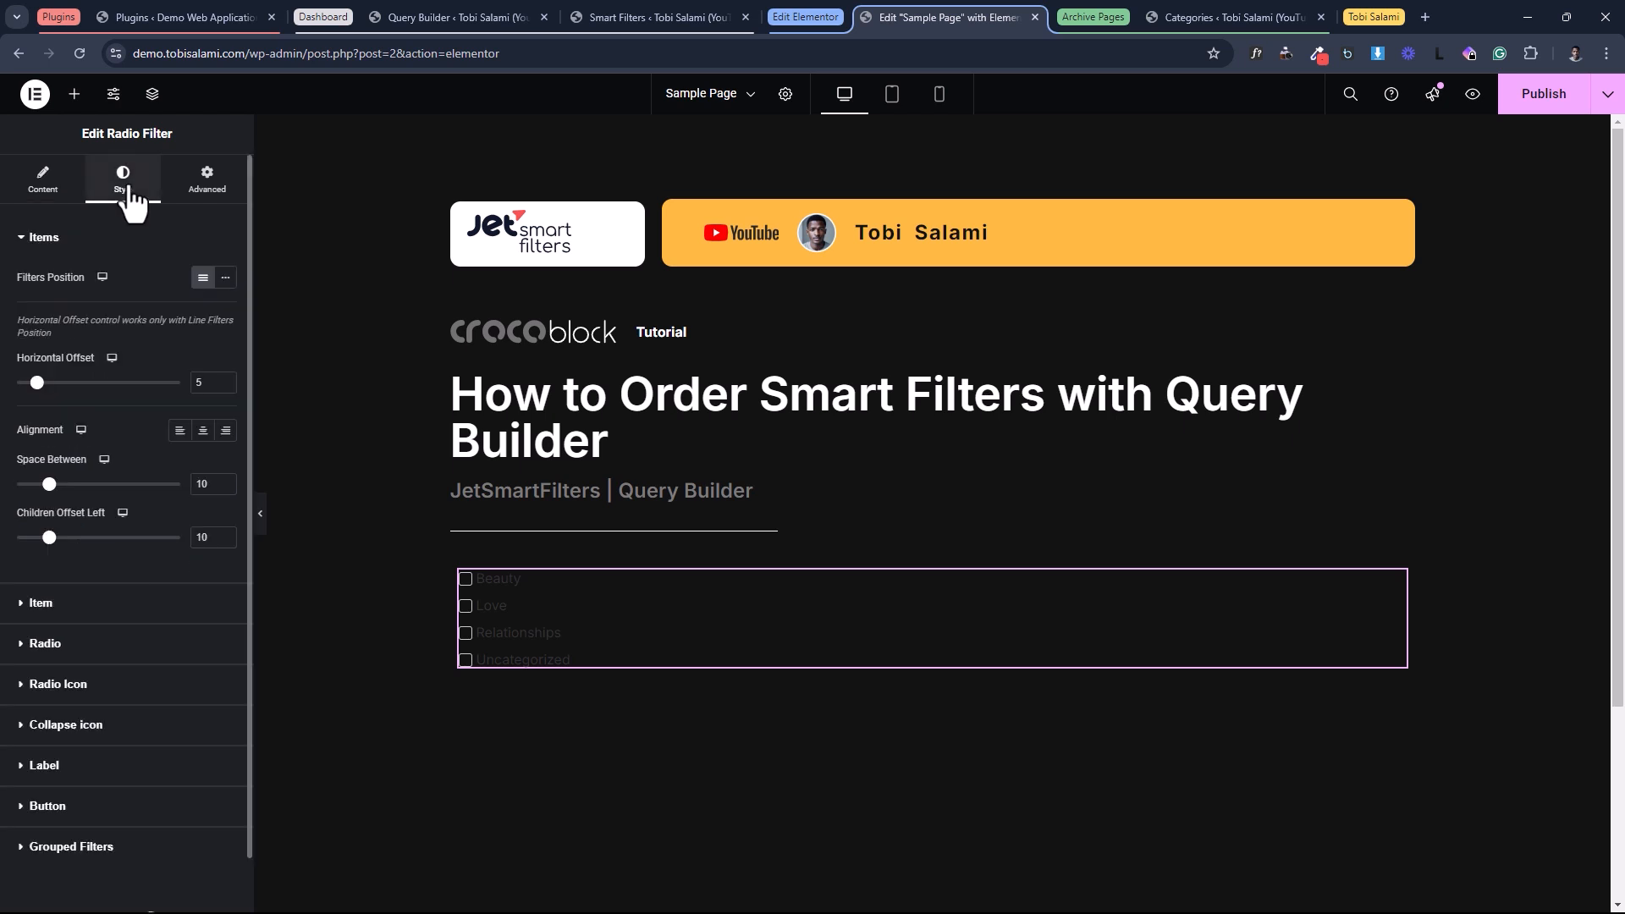
left_click(72, 616)
right_click(85, 622)
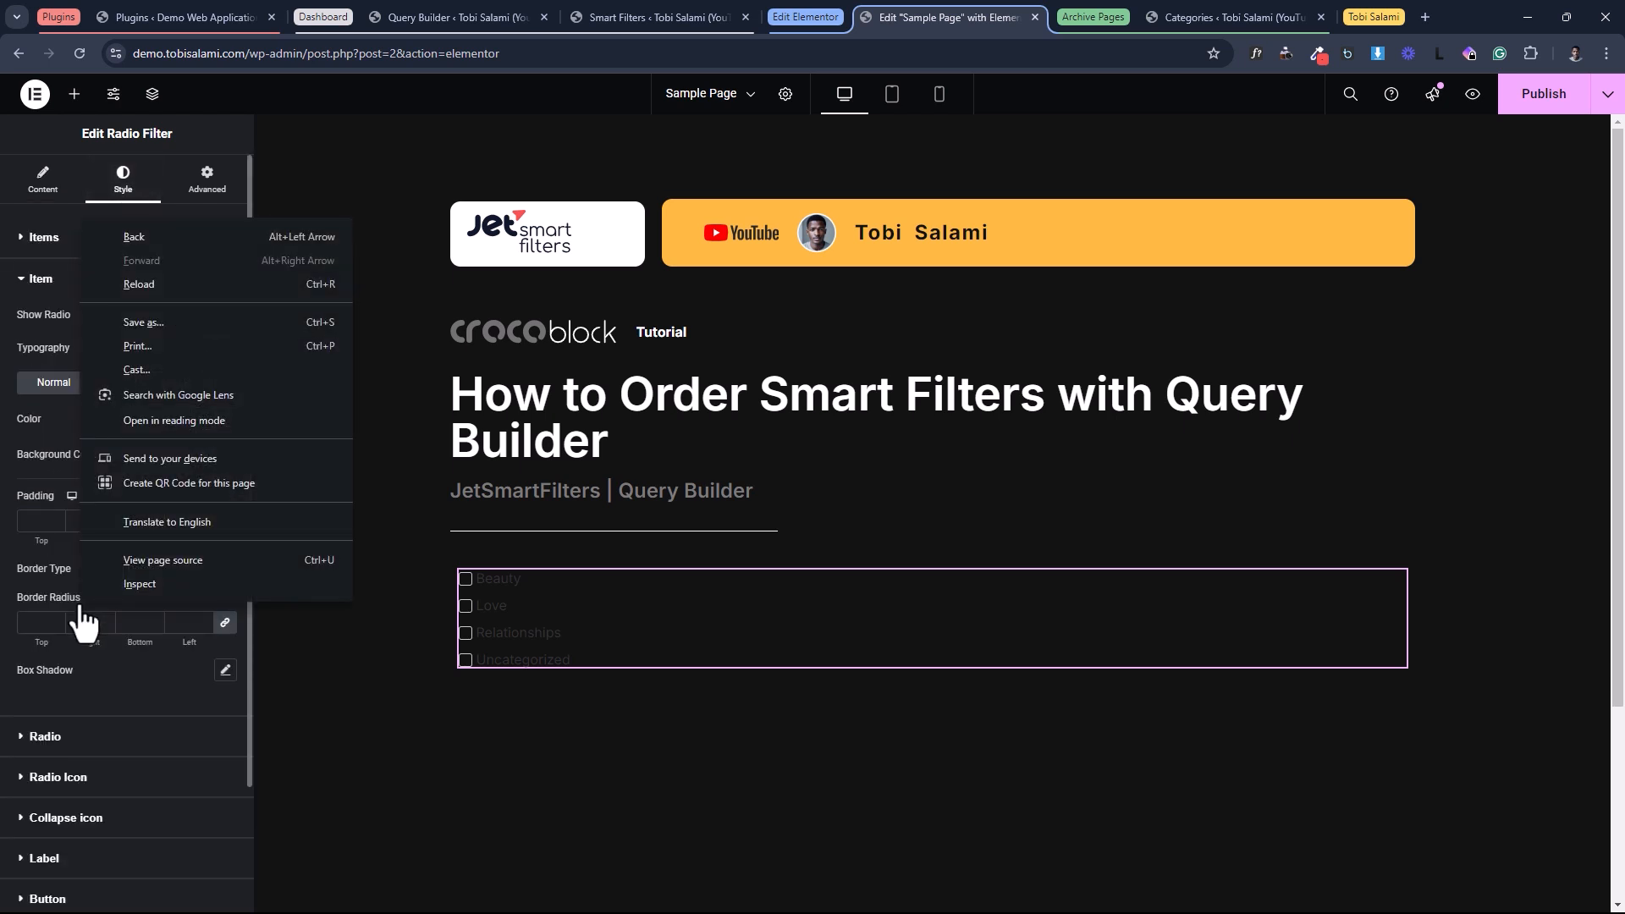
left_click(5, 611)
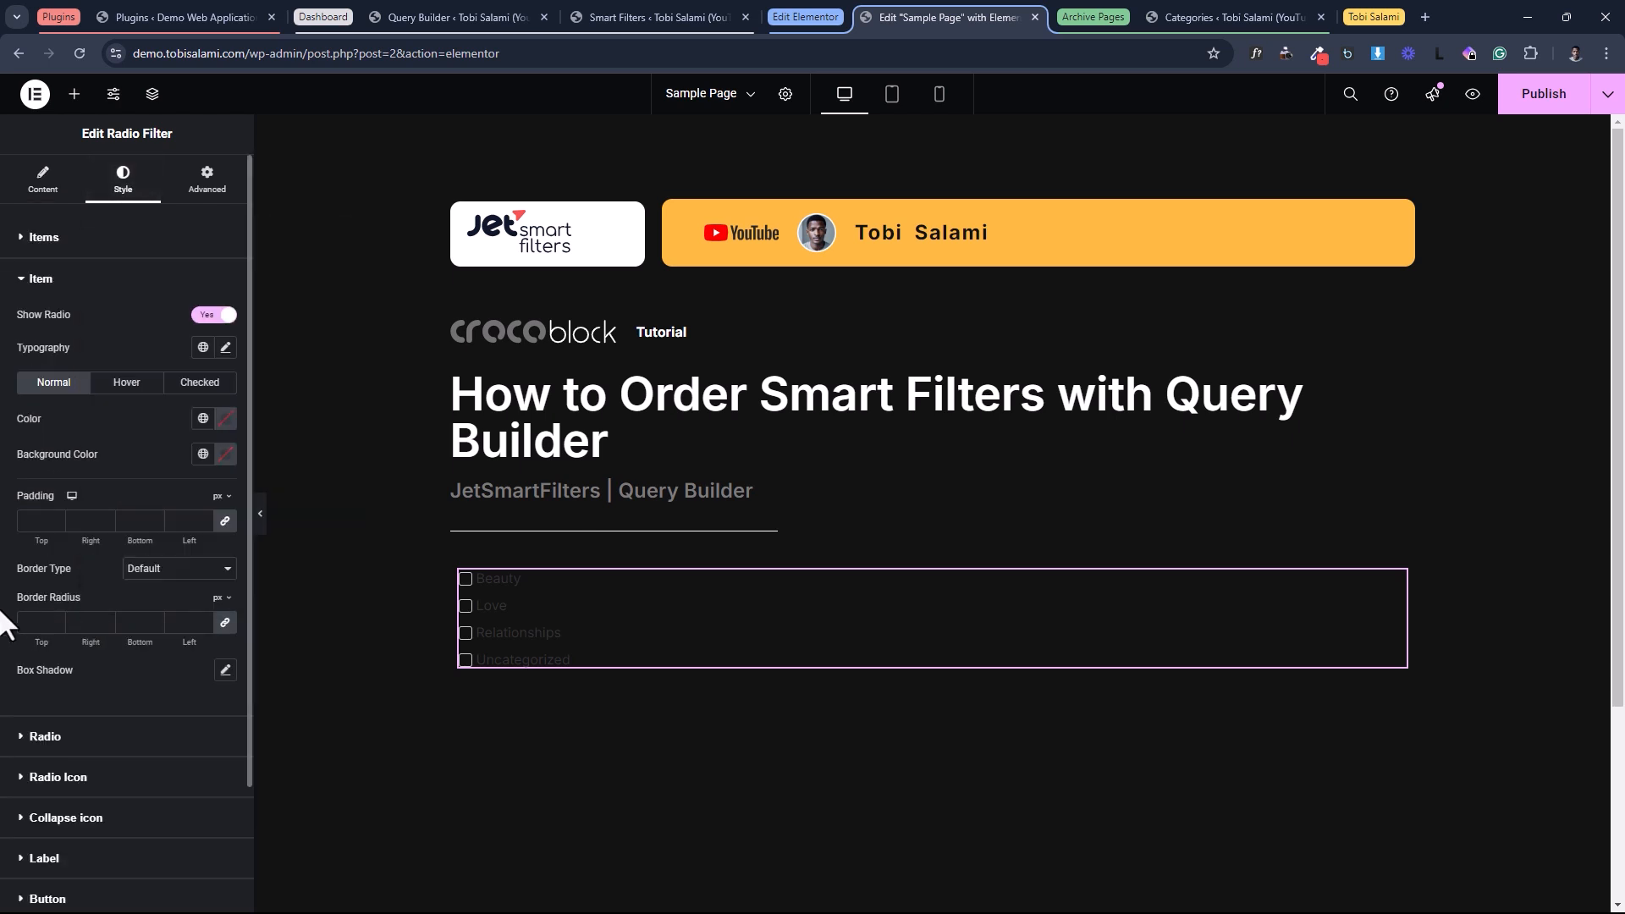
left_click(203, 419)
left_click(119, 548)
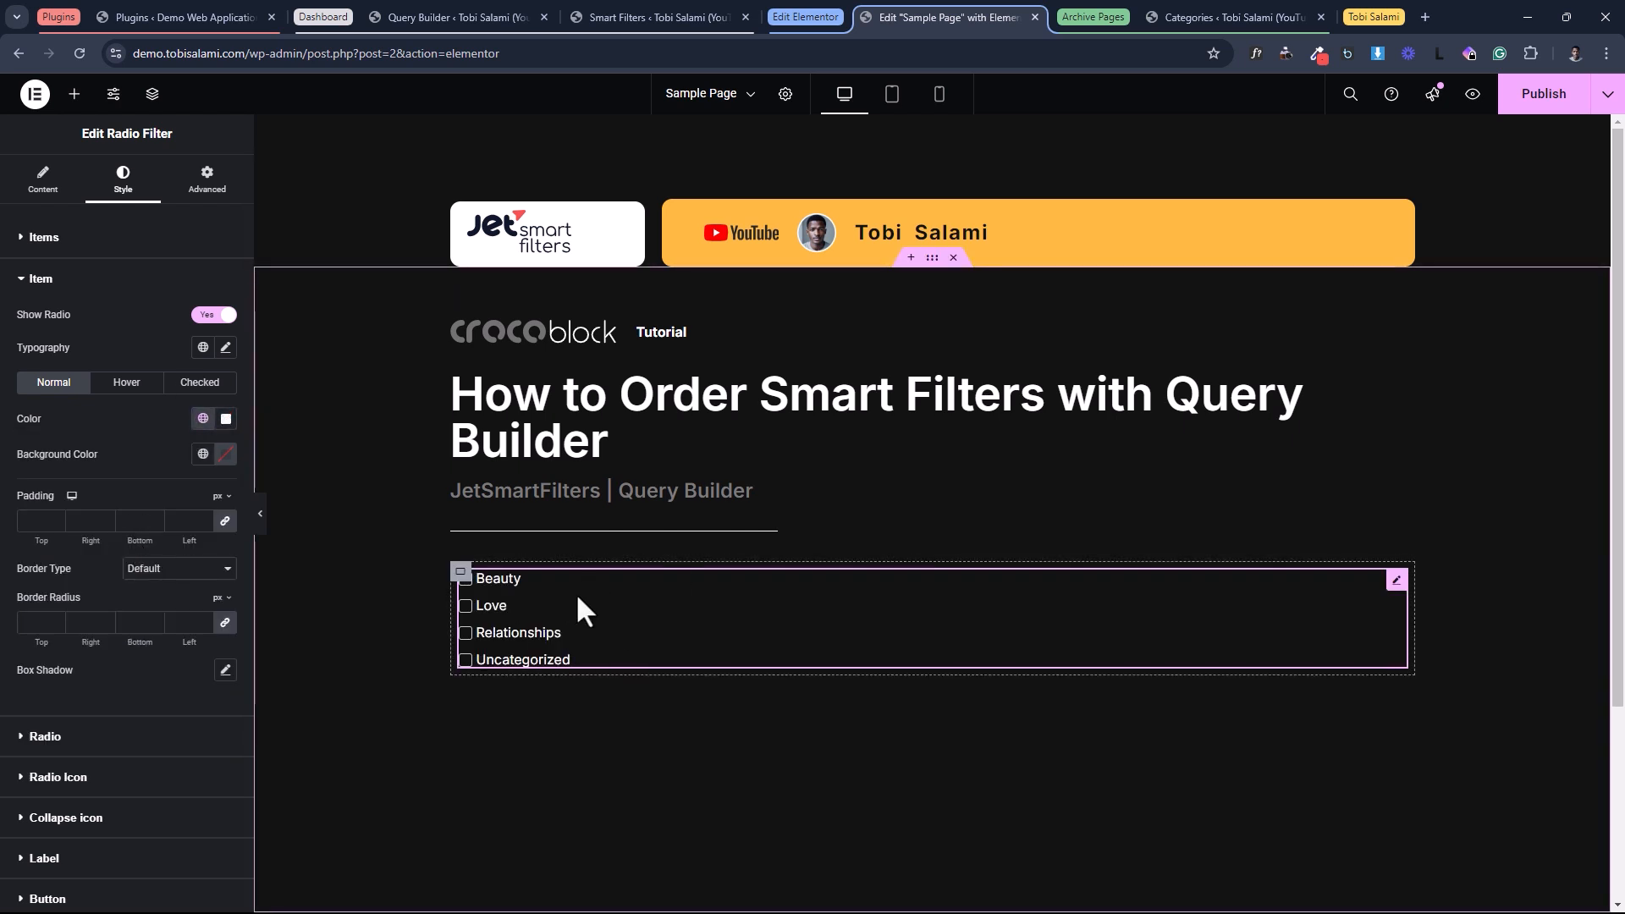
left_click(43, 179)
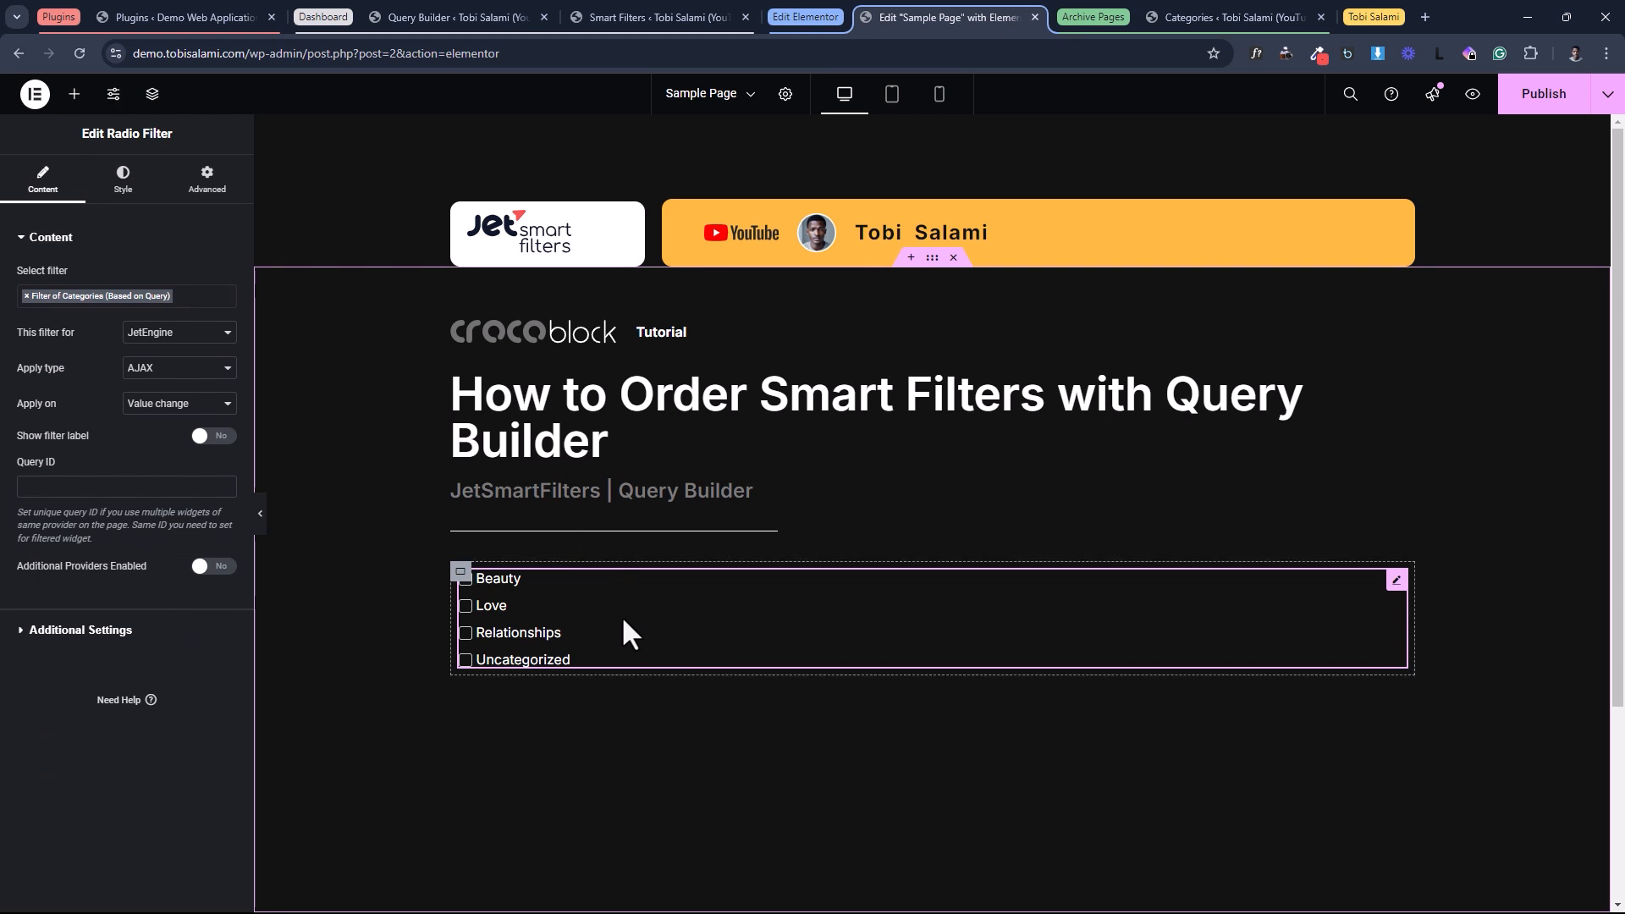
left_click(470, 12)
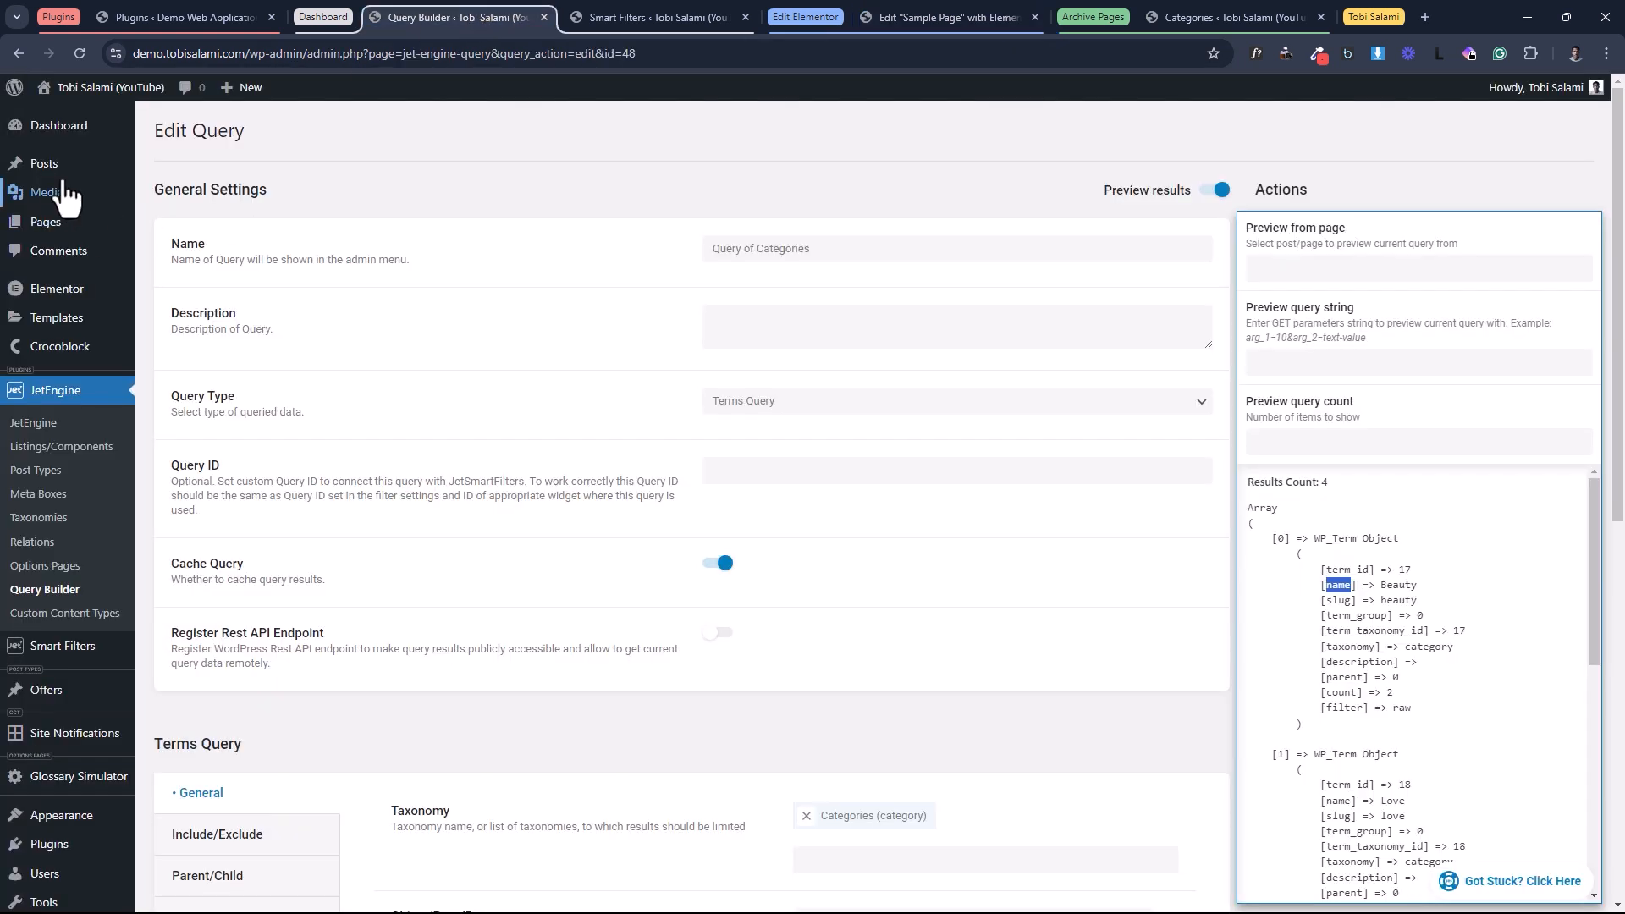
mouse_move(51, 165)
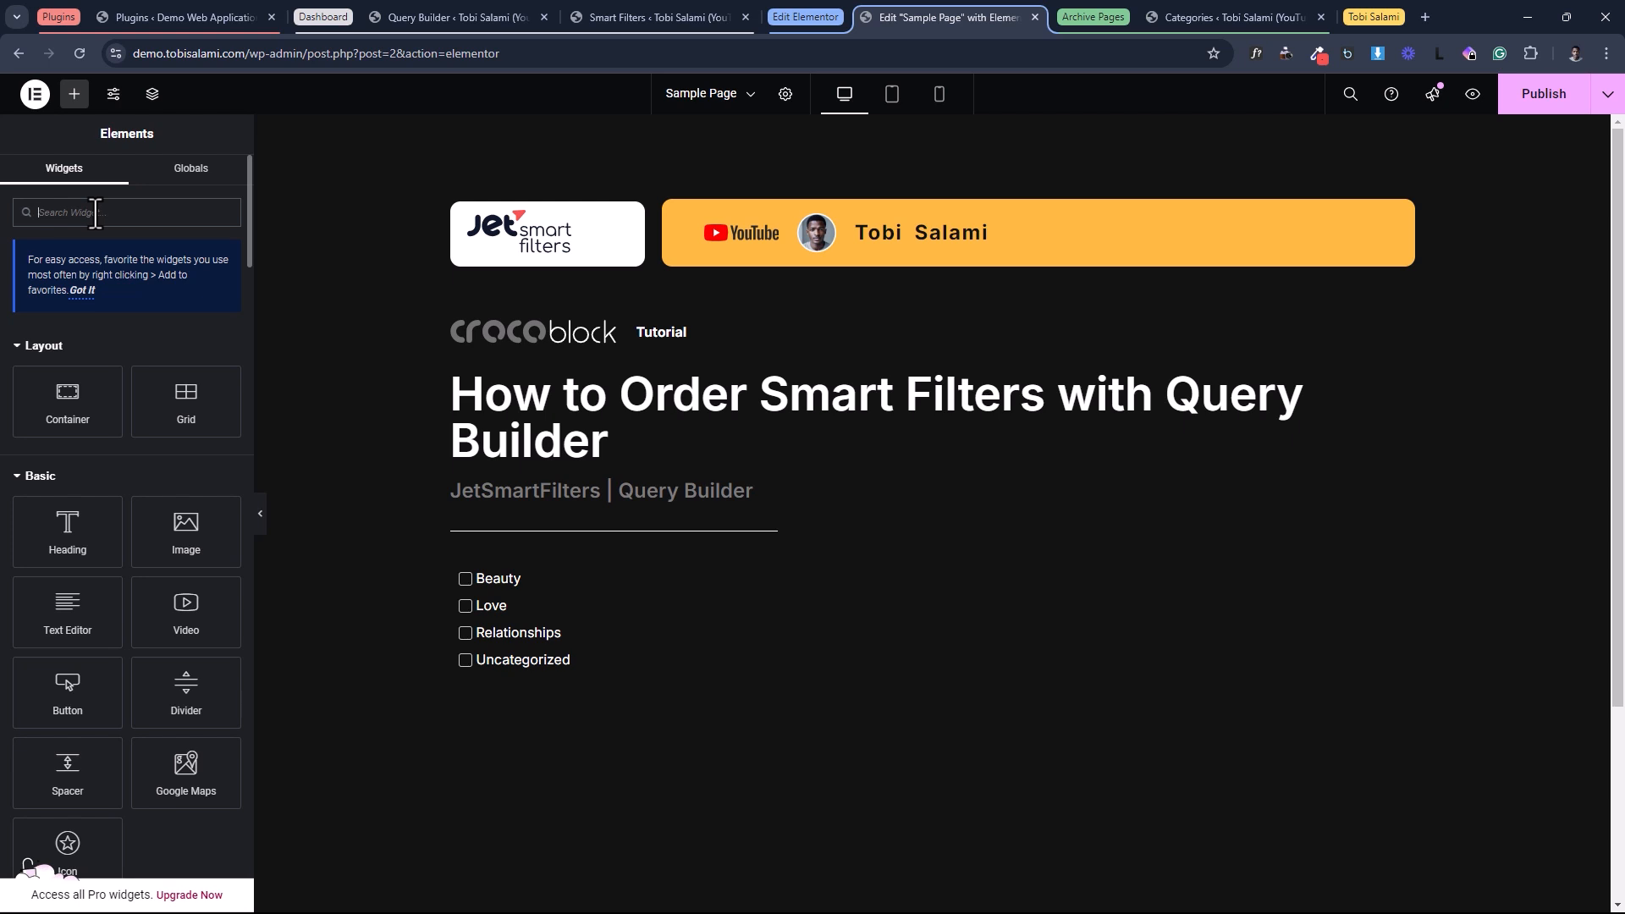
Add a Listing Grid widget below the radio filter, assign Listing of Posts to it and set its columns number to 1.
type("lis")
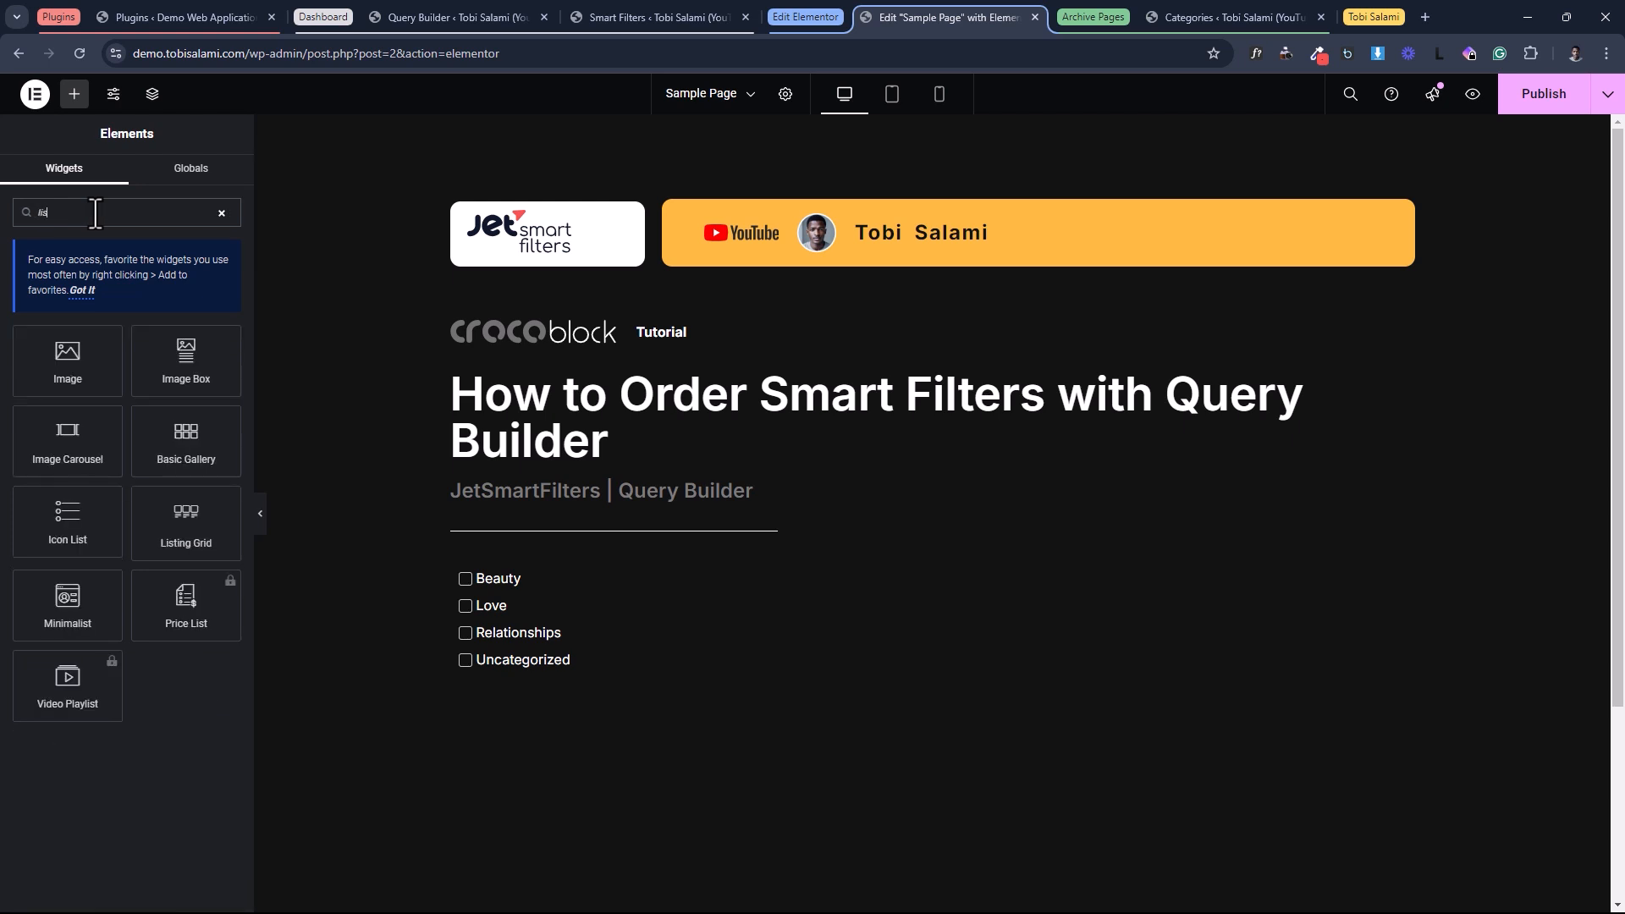
left_click_drag(164, 526, 515, 651)
left_click(173, 278)
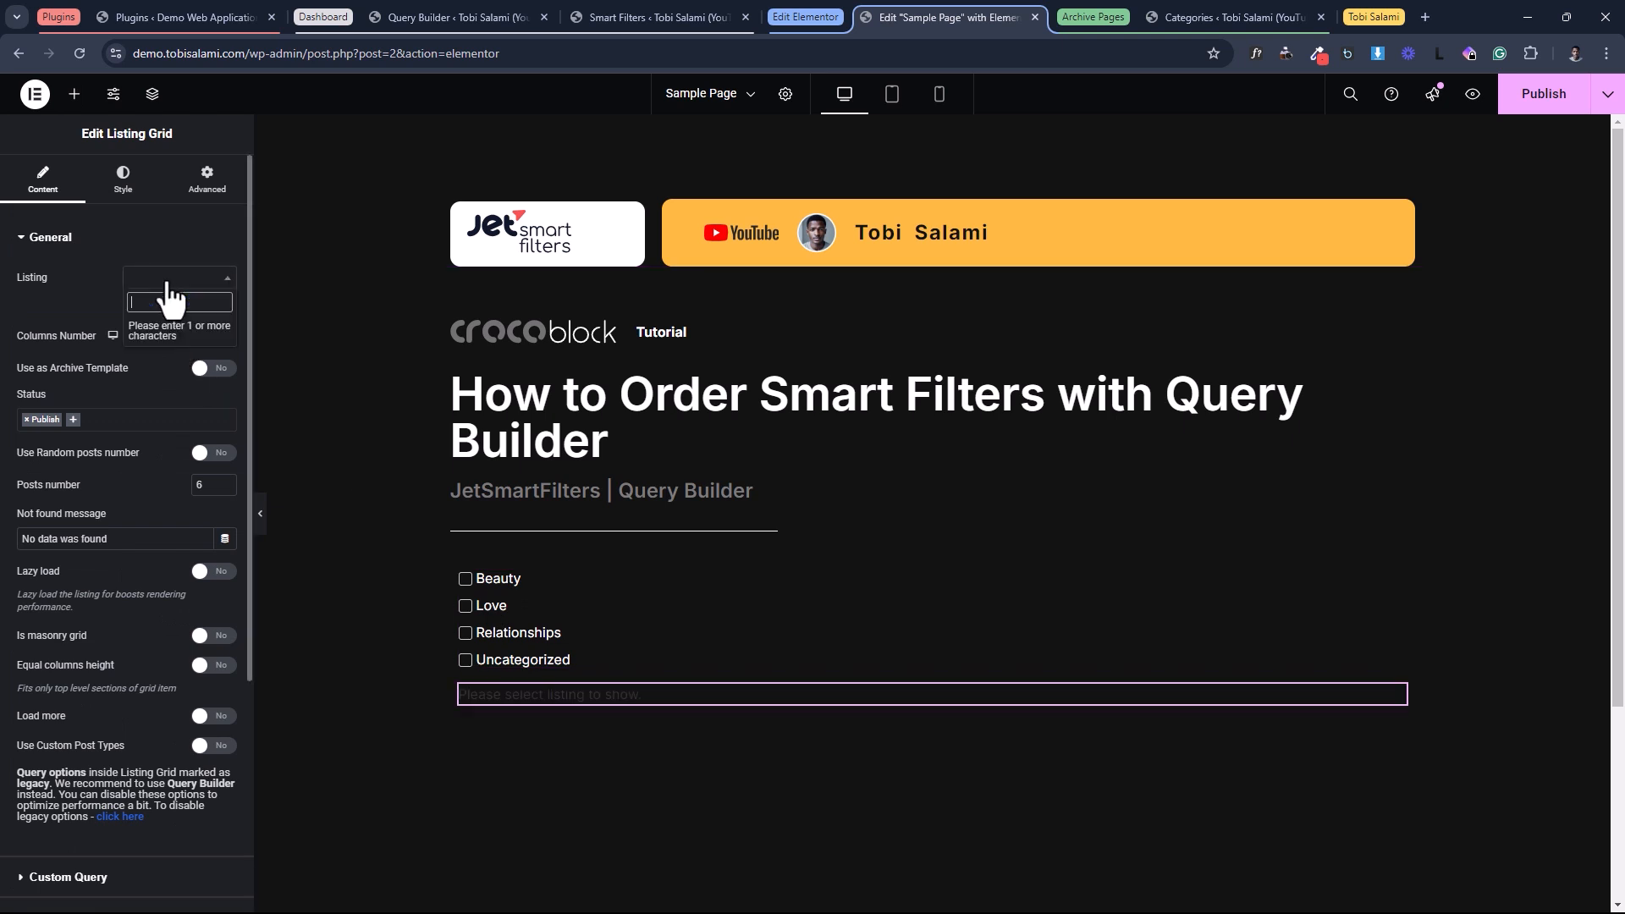
type("lis")
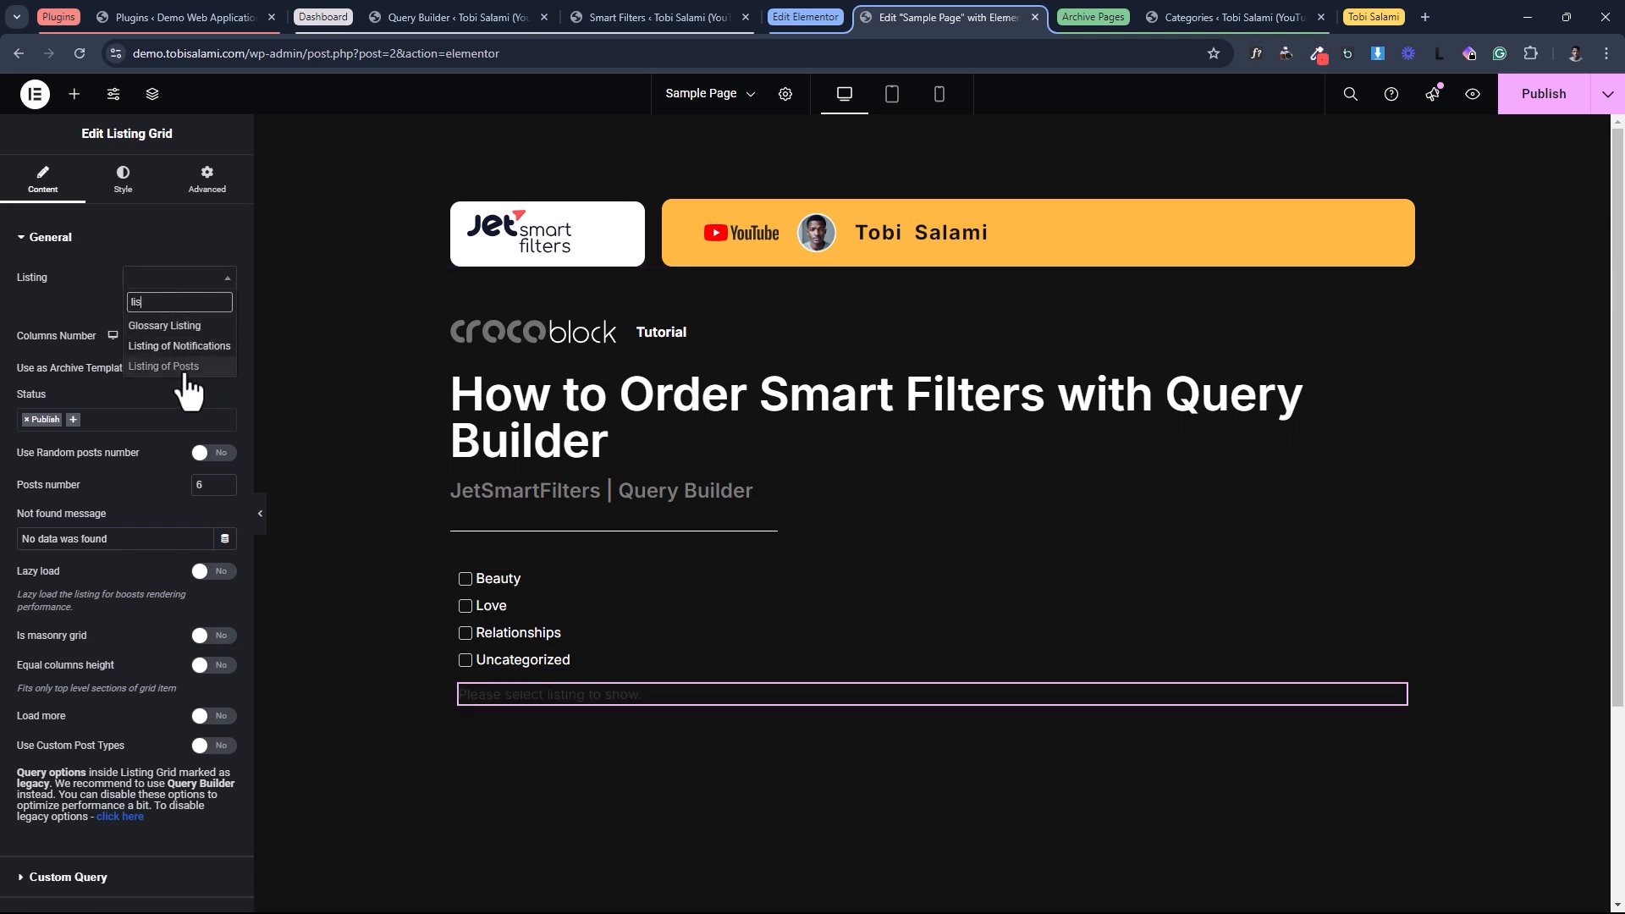
left_click(167, 369)
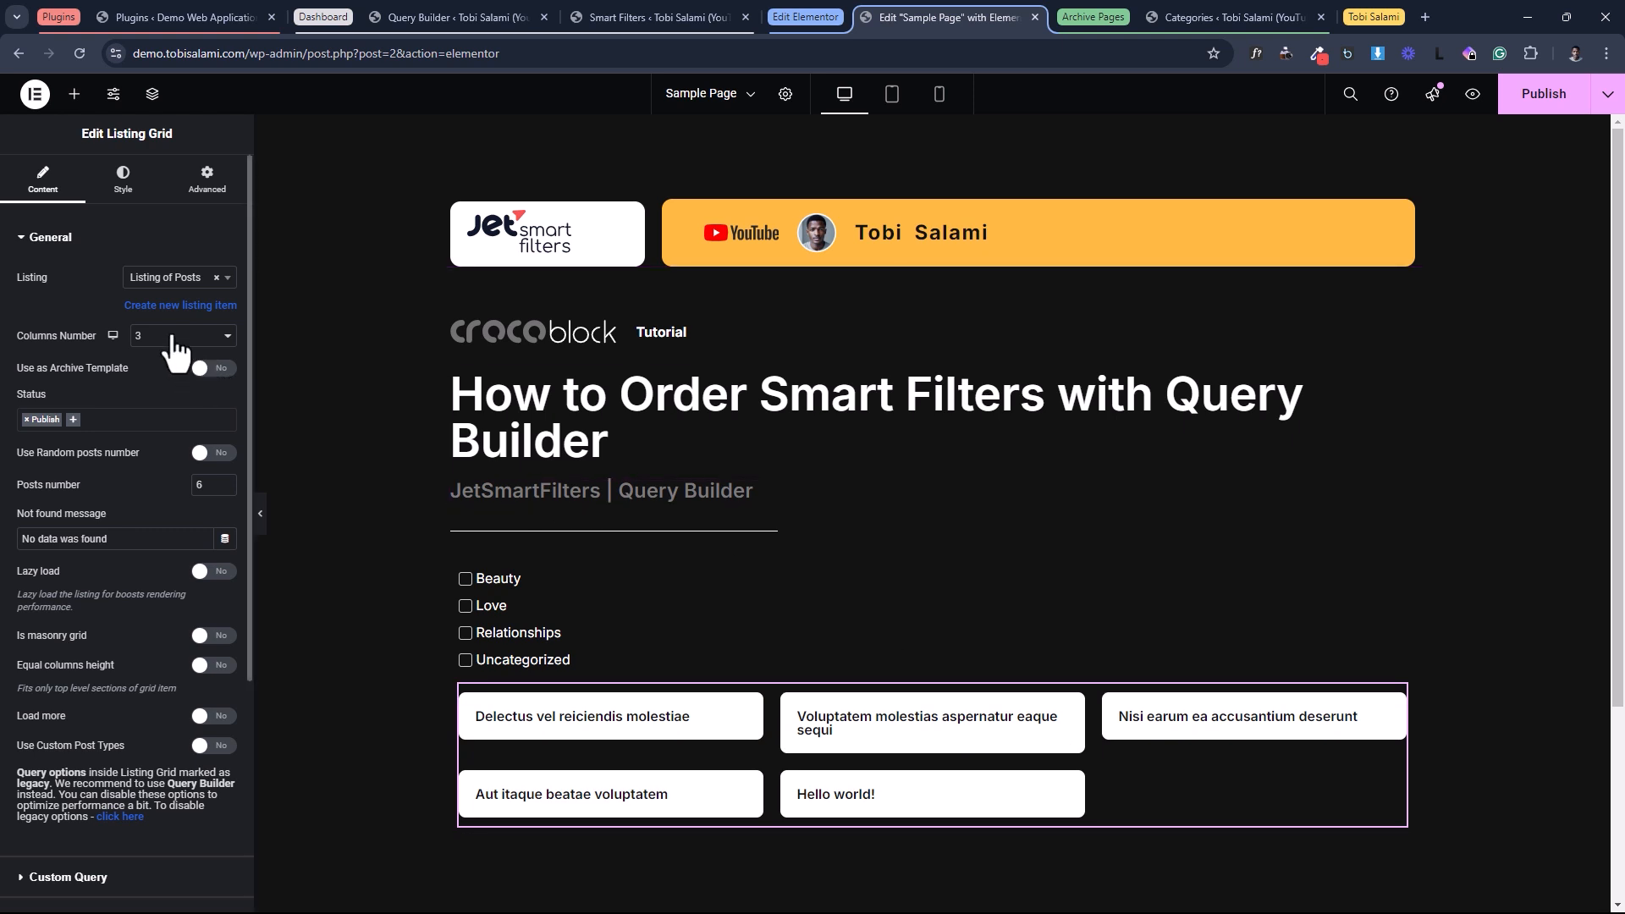
left_click(173, 338)
left_click(172, 353)
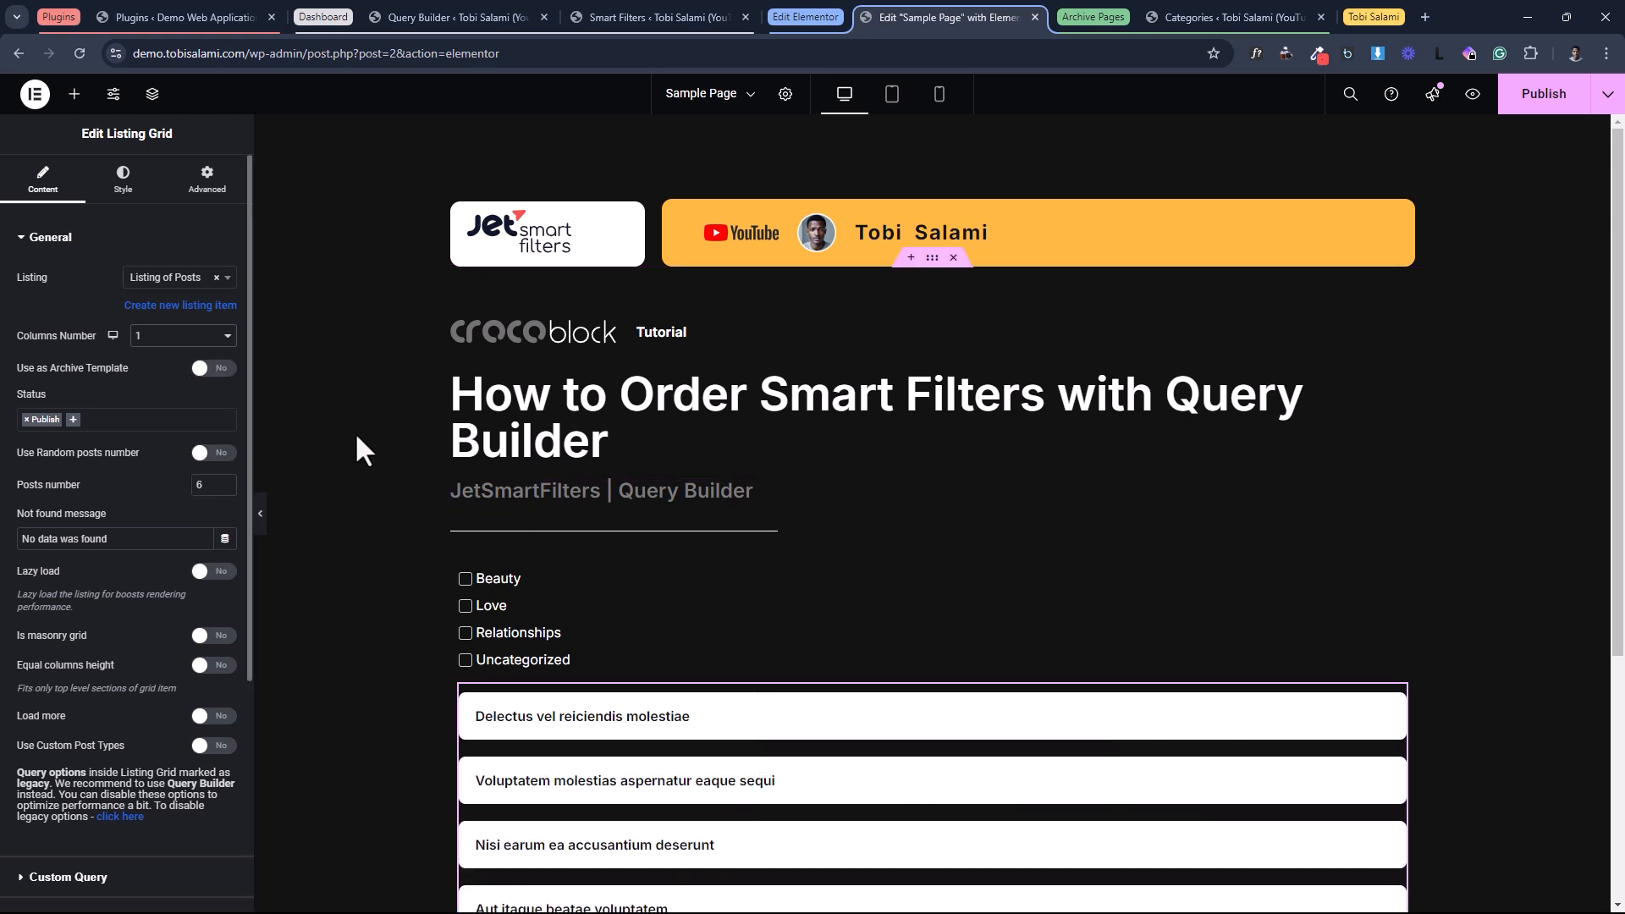
Set the direction of the container holding the radio filter and listing grid to a horizontal row.
scroll(804, 598, "down", 2)
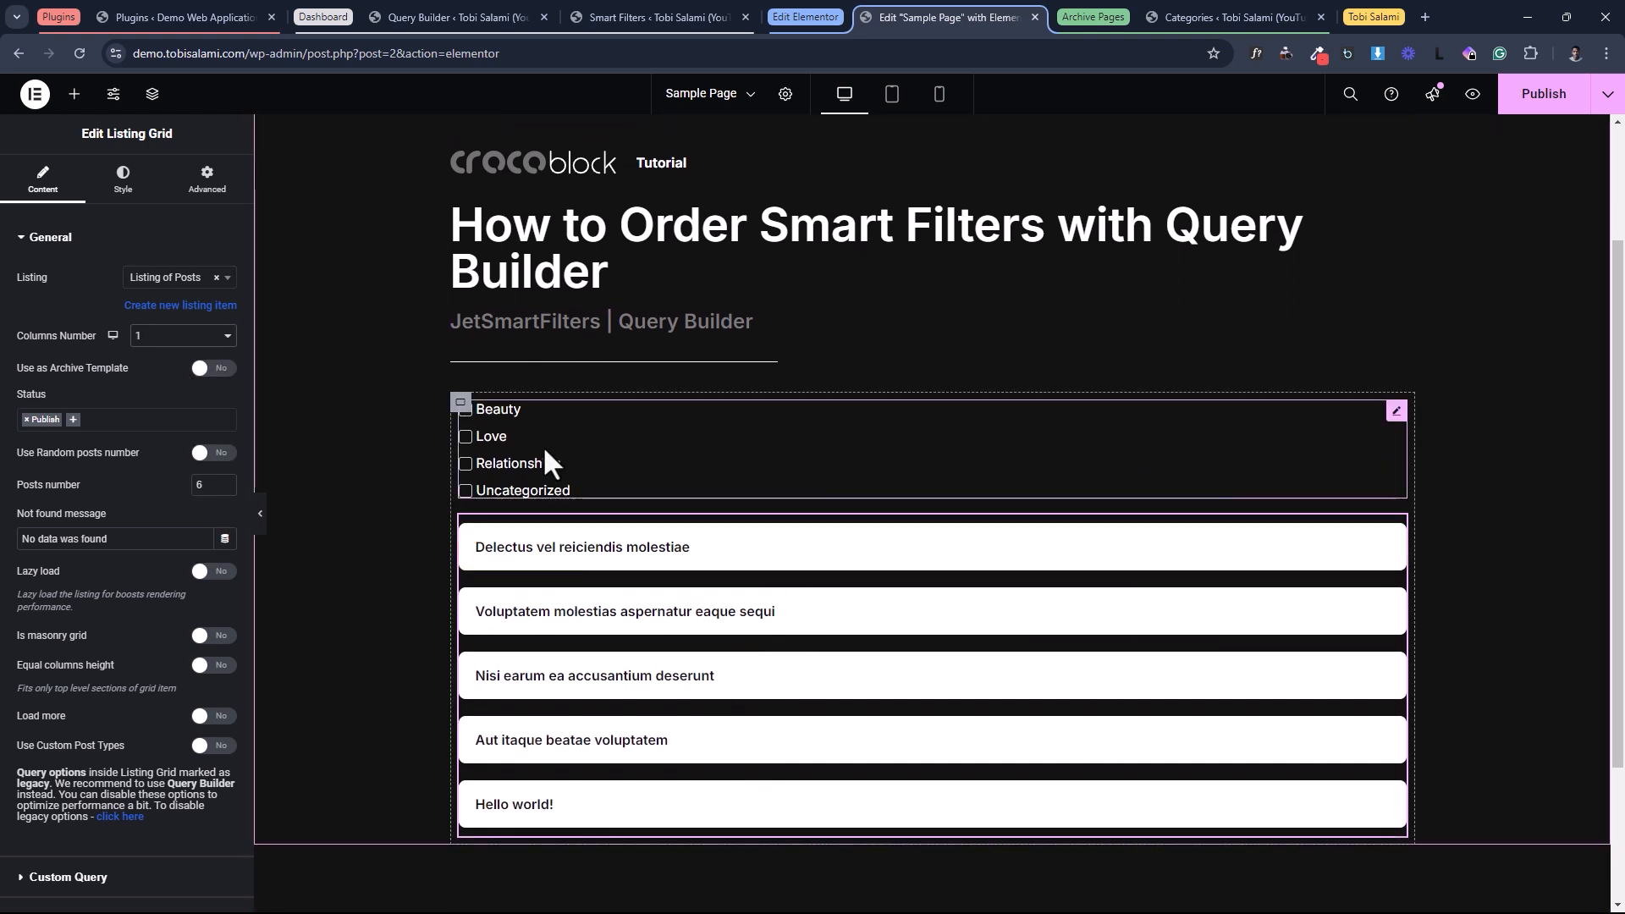
left_click(459, 398)
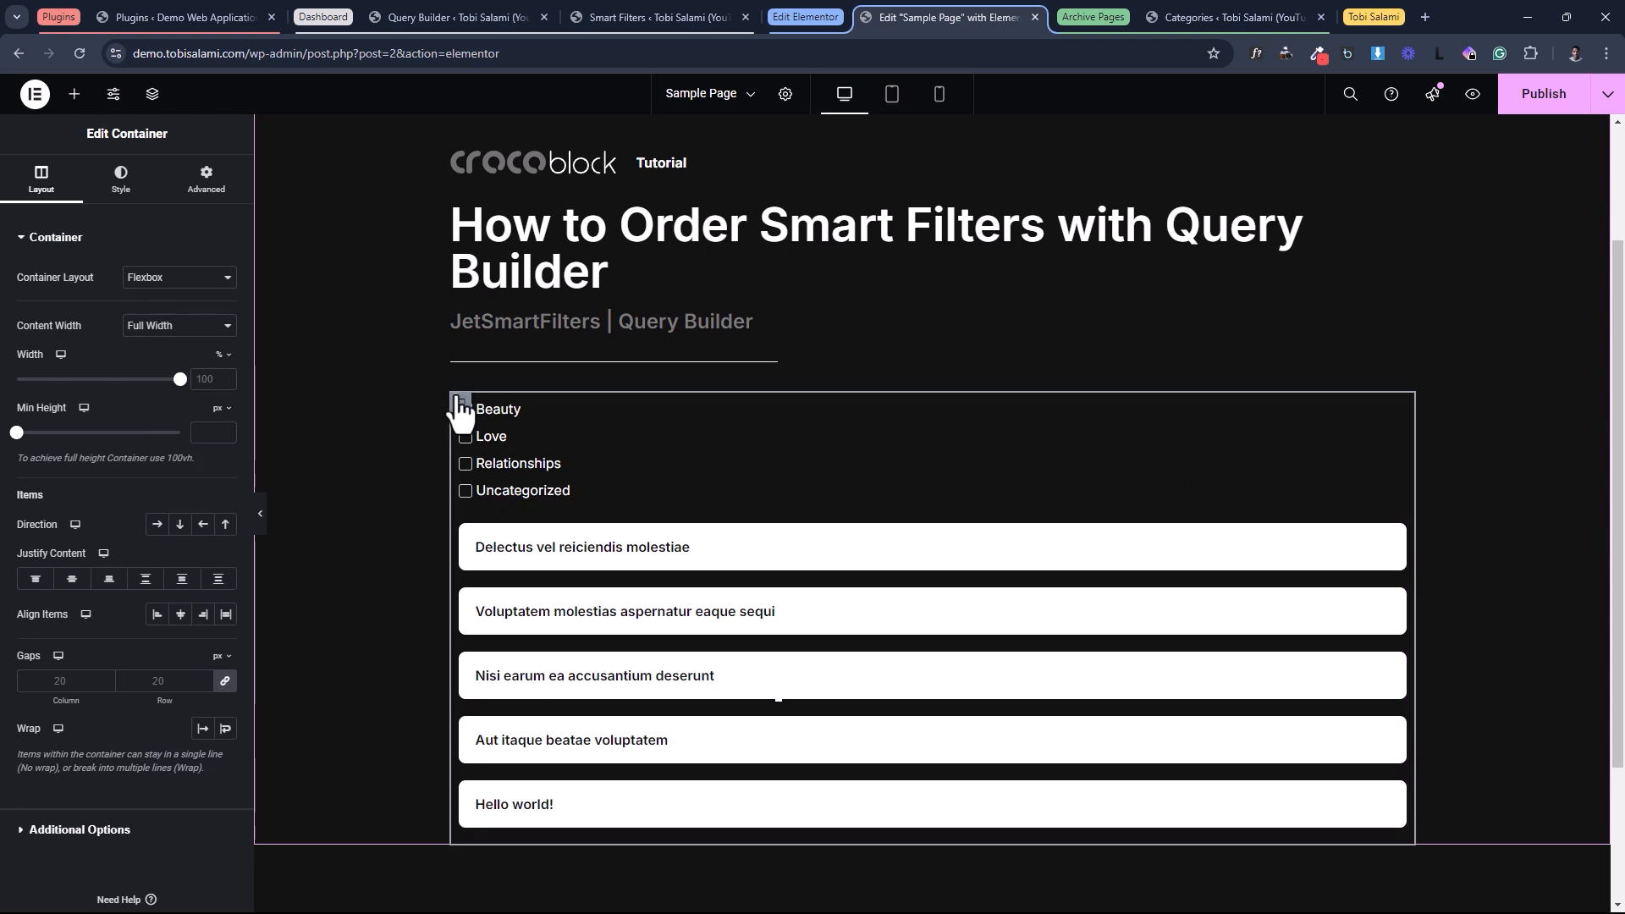
left_click(157, 524)
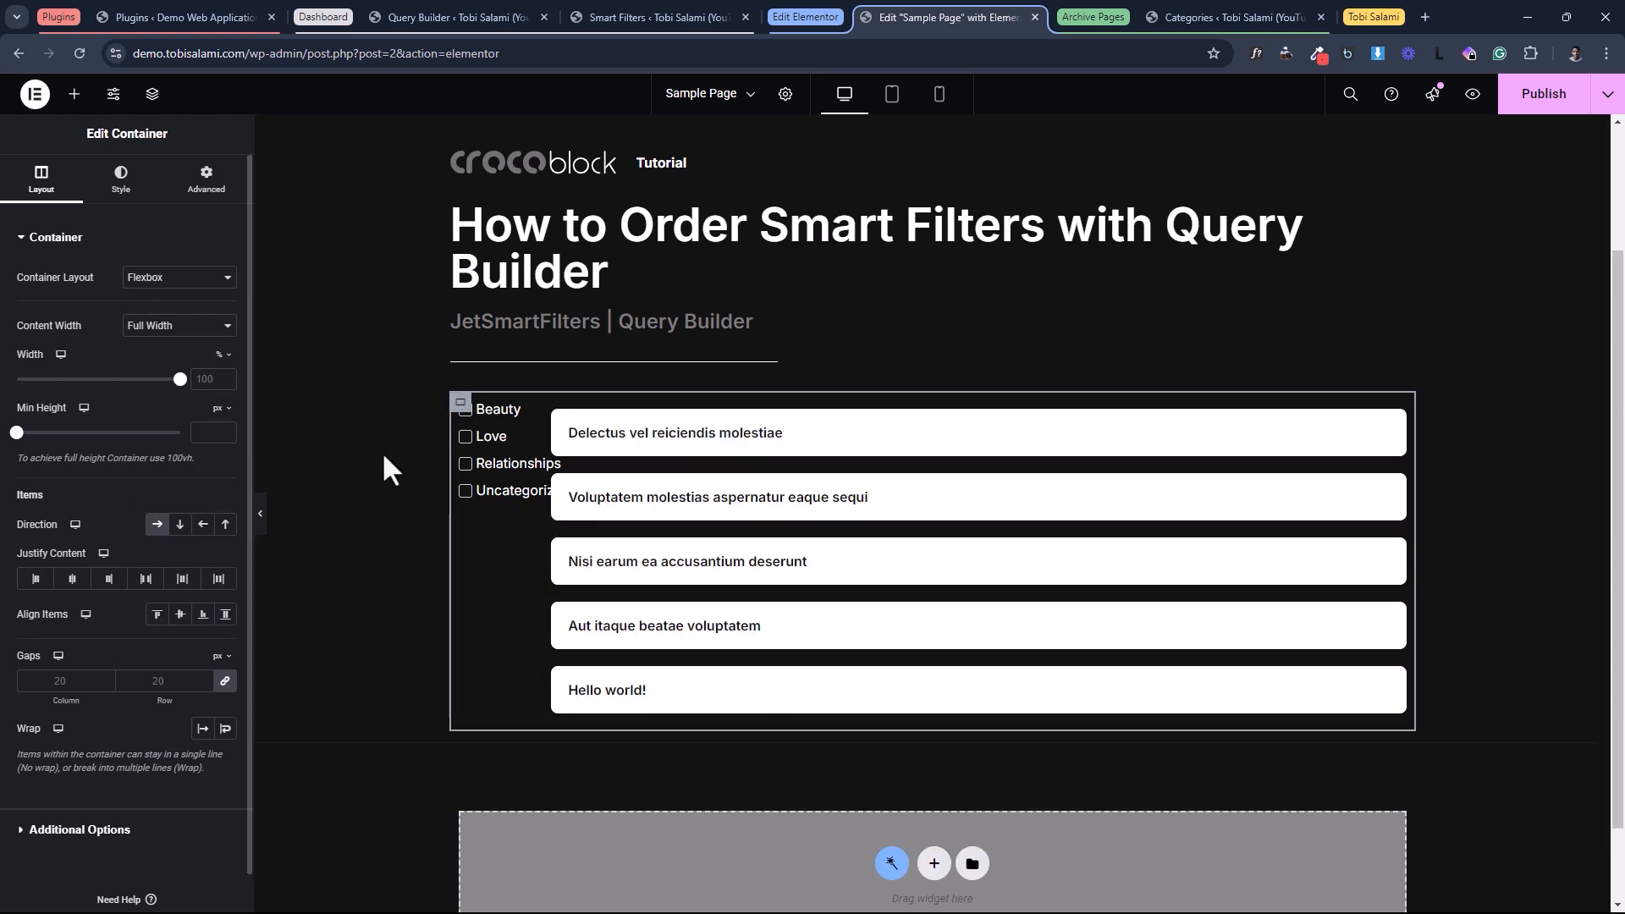
Give the radio filter widget a custom width of 30%.
left_click(525, 412)
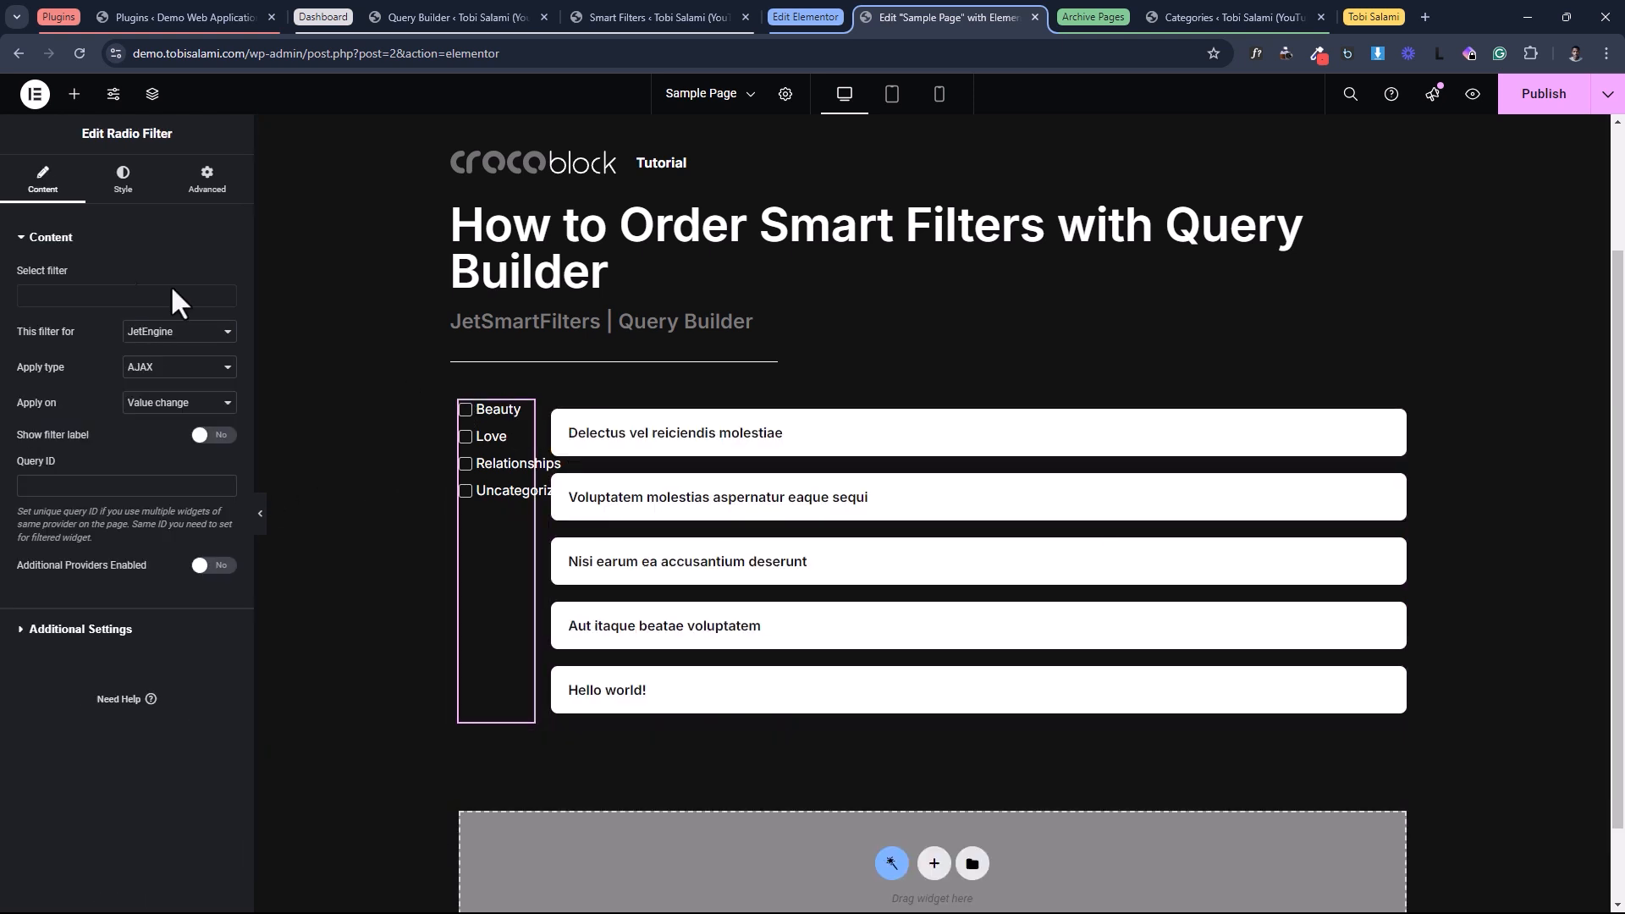
left_click(206, 180)
left_click(172, 410)
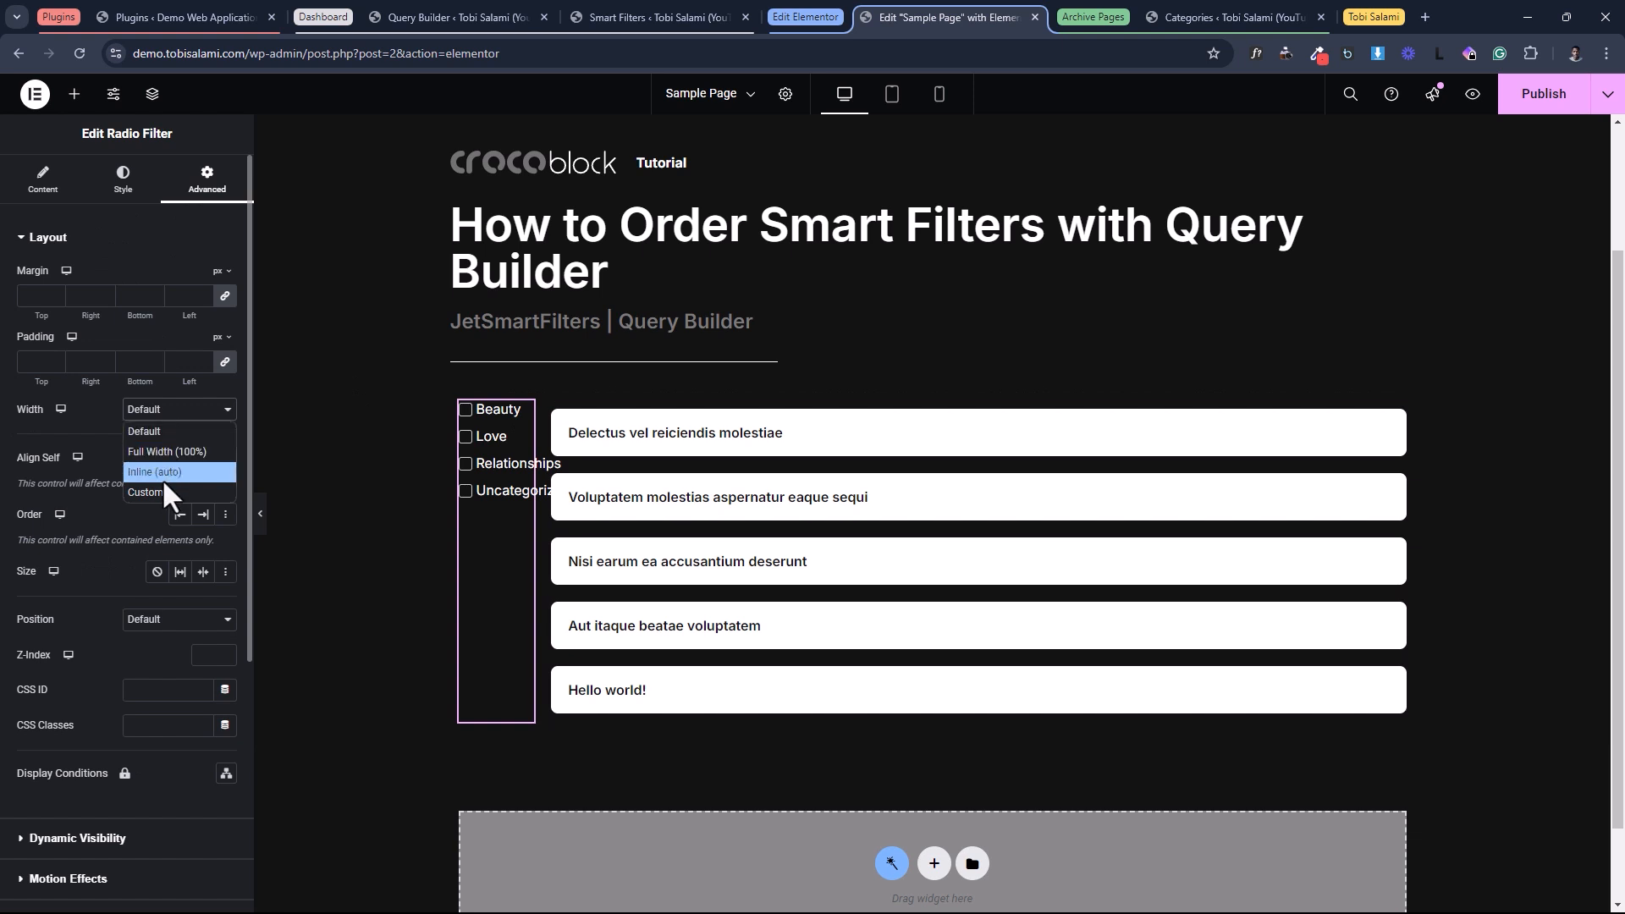
left_click(160, 481)
left_click(203, 462)
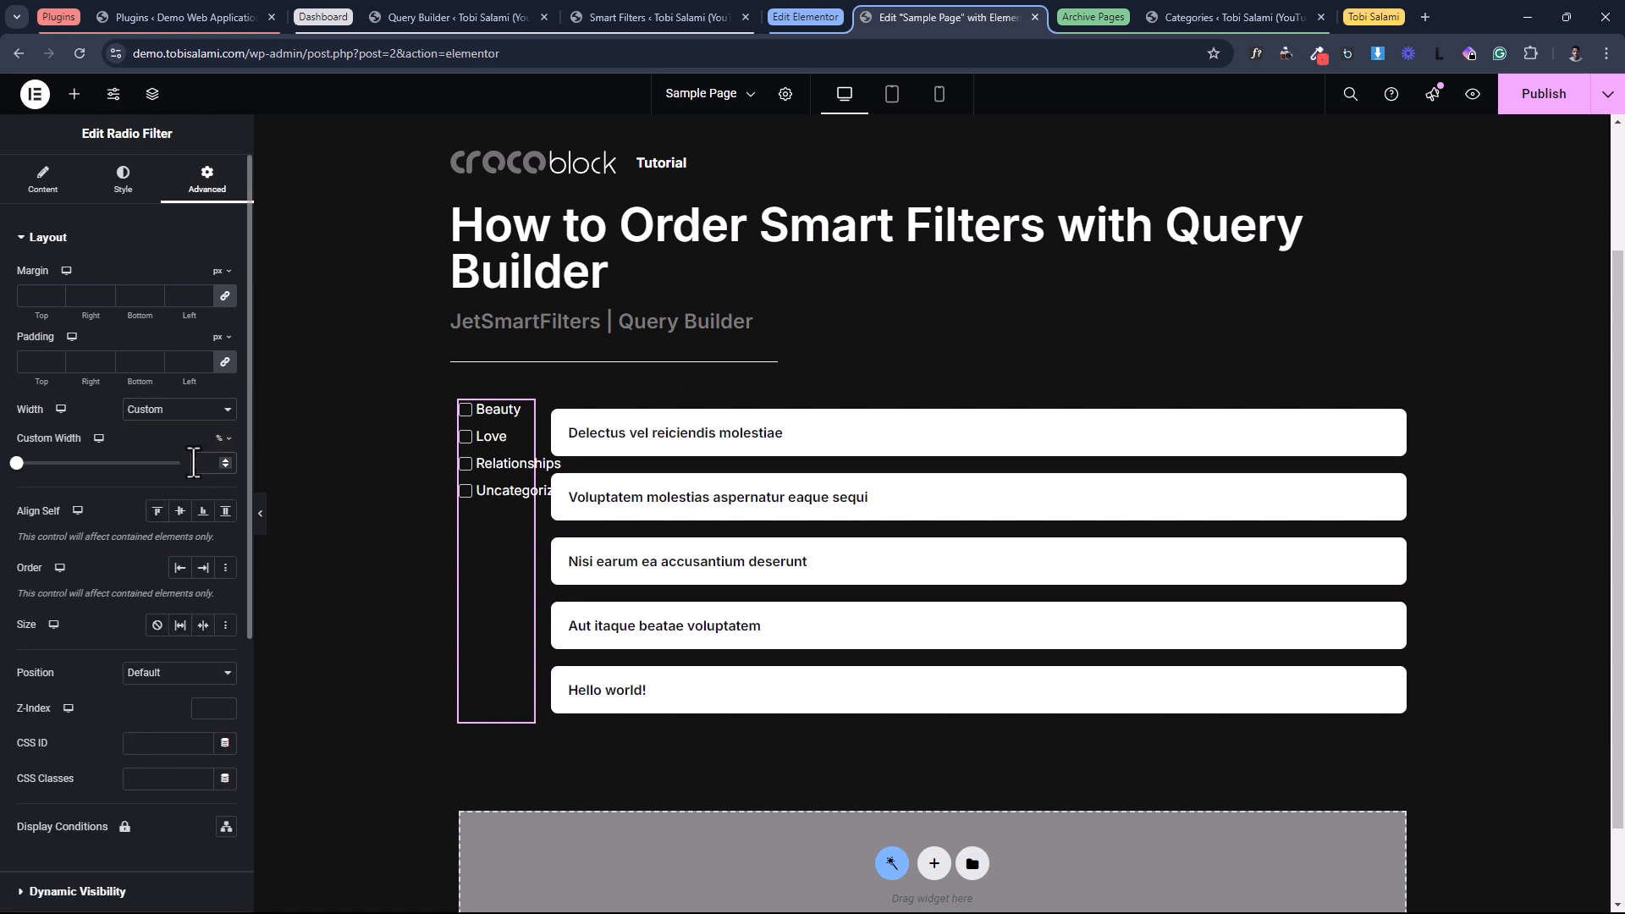
type("30")
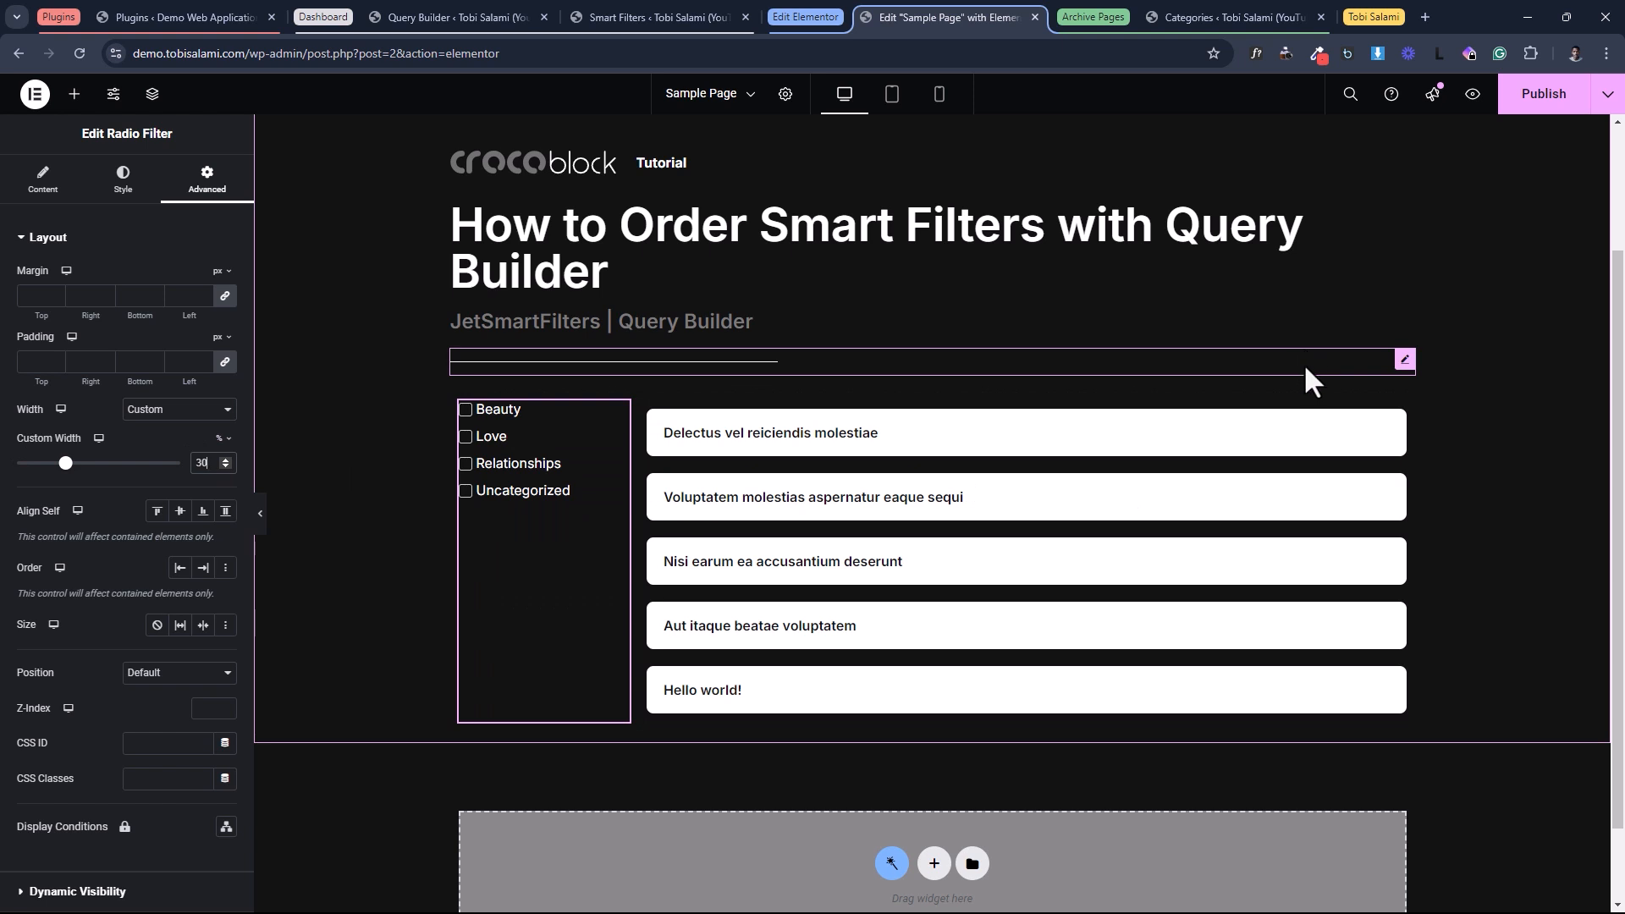
Publish Sample Page and reload the live demo site page to view the new layout.
scroll(1302, 379, "up", 2)
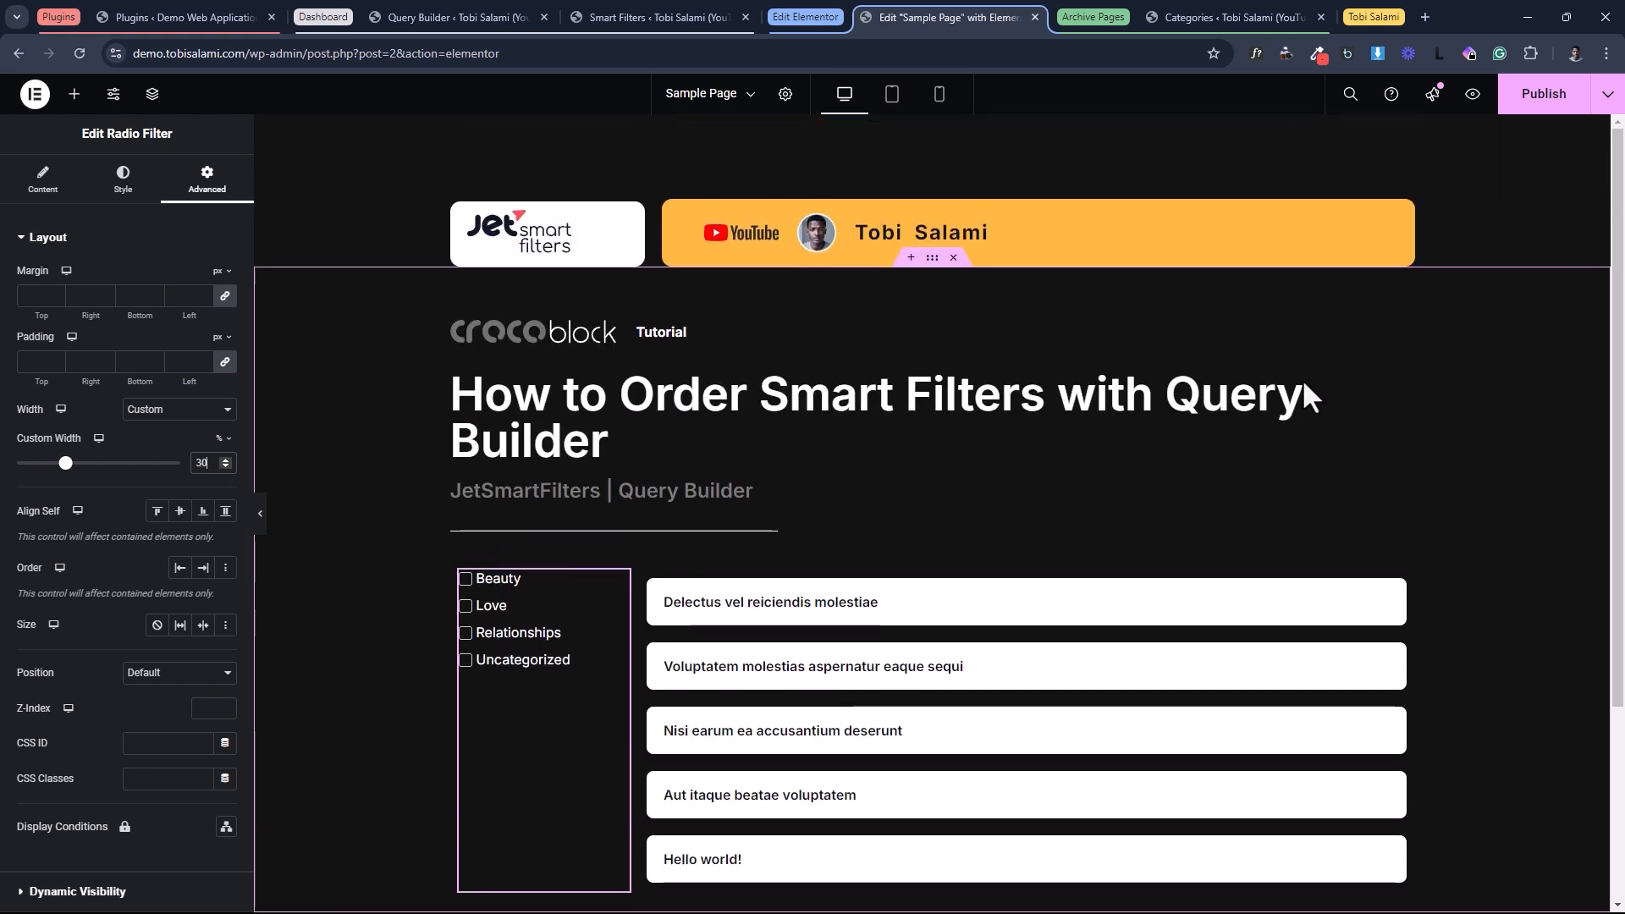
left_click(1527, 97)
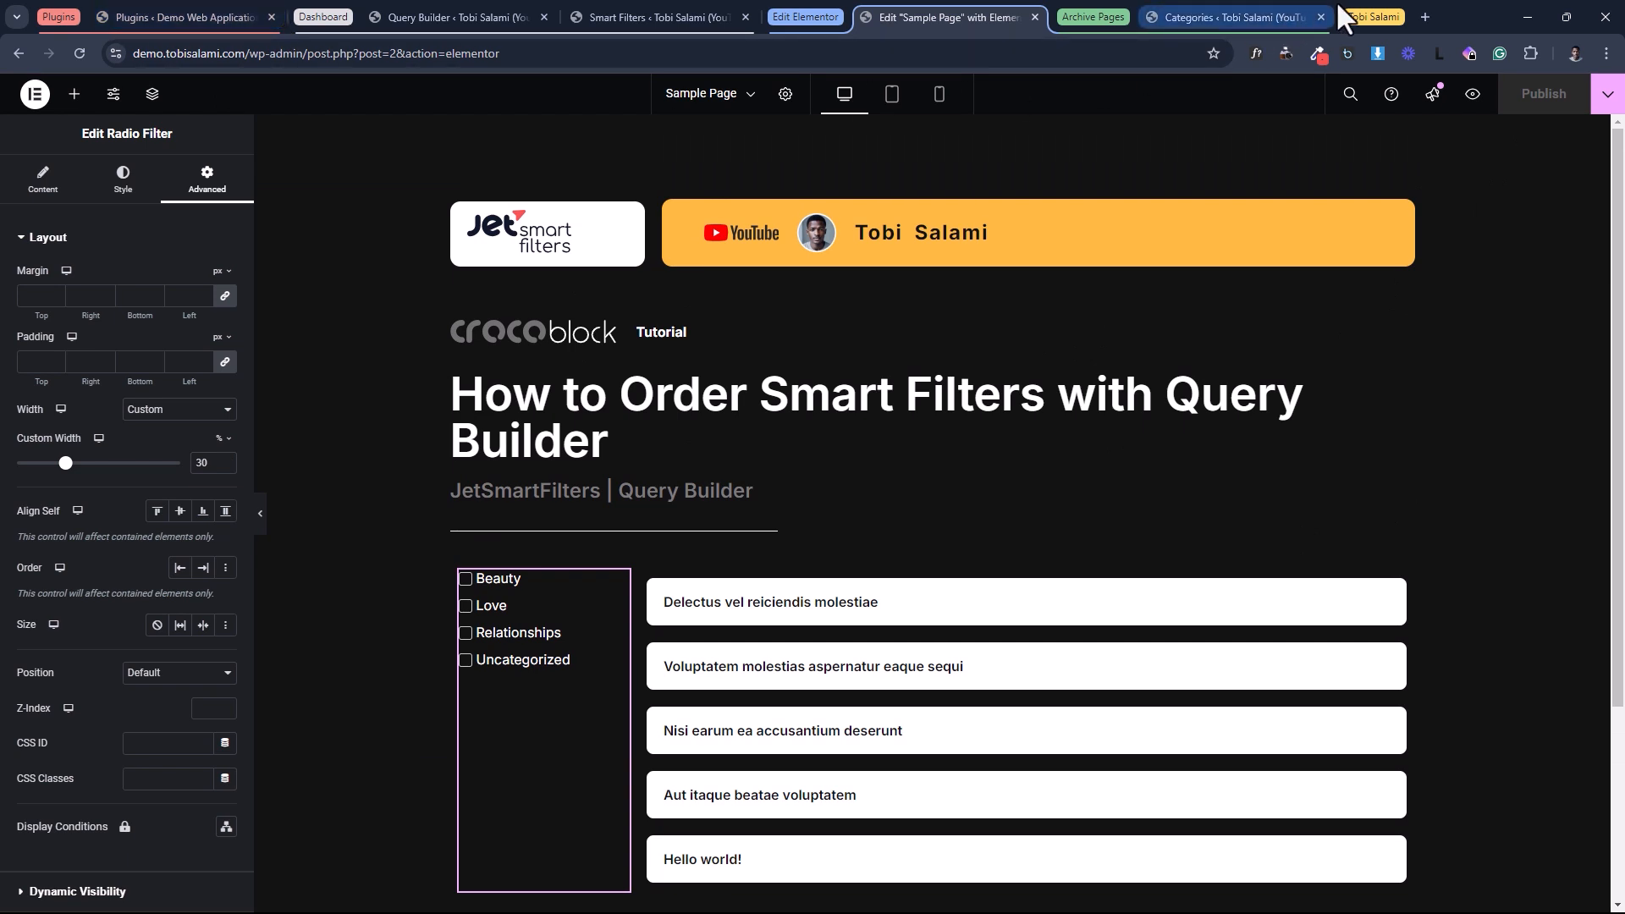
left_click(1356, 14)
left_click(1356, 13)
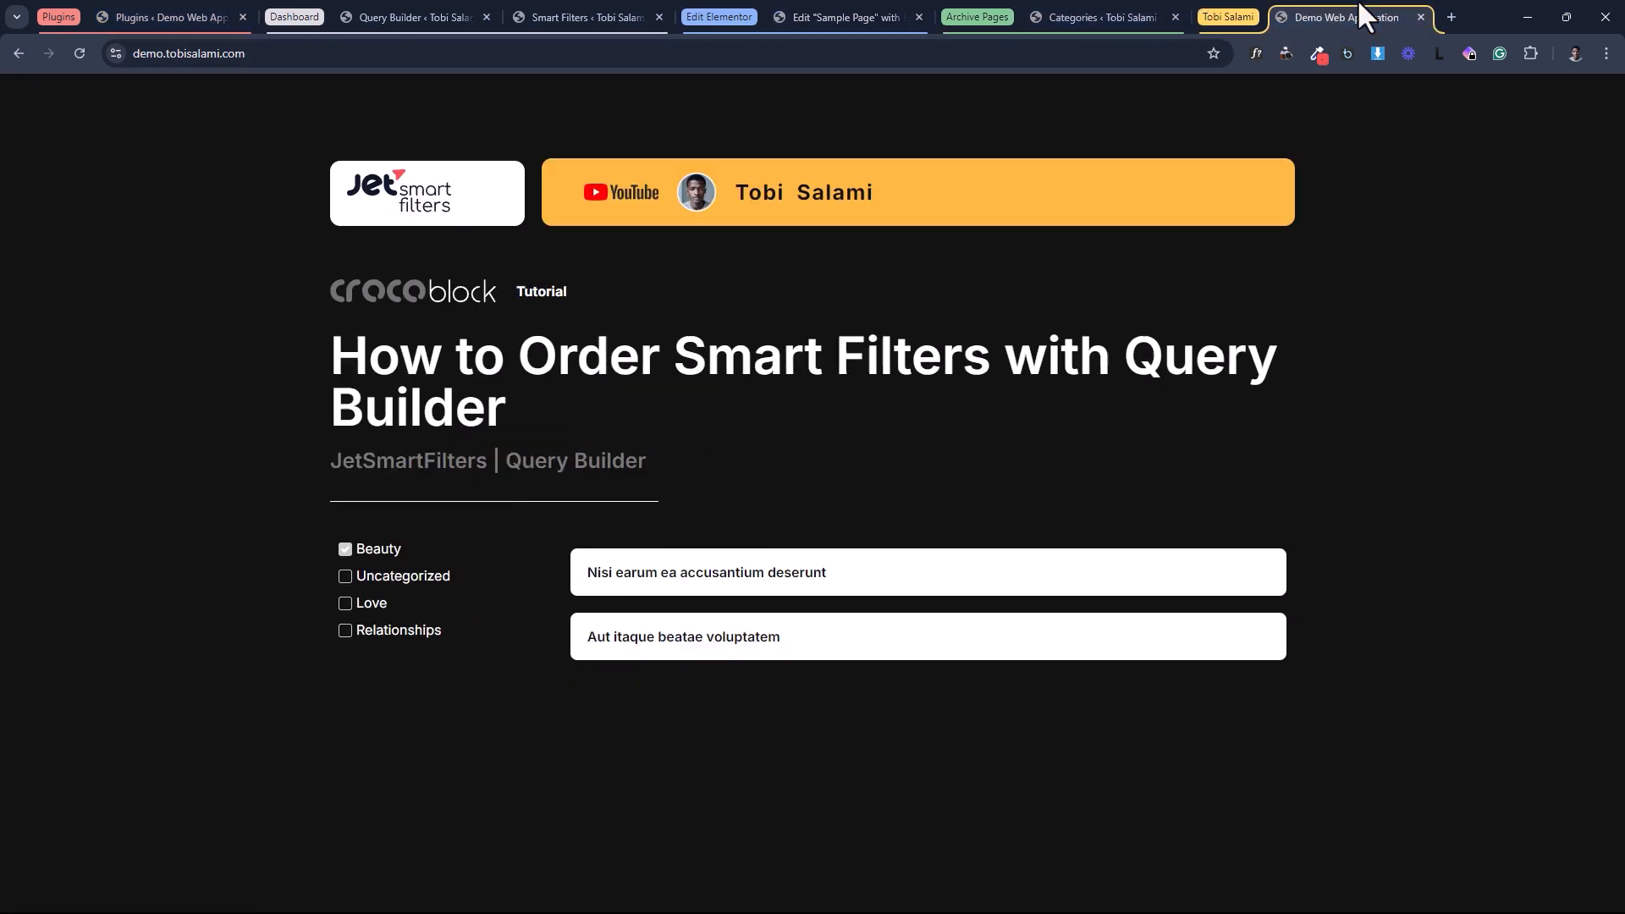
left_click(79, 53)
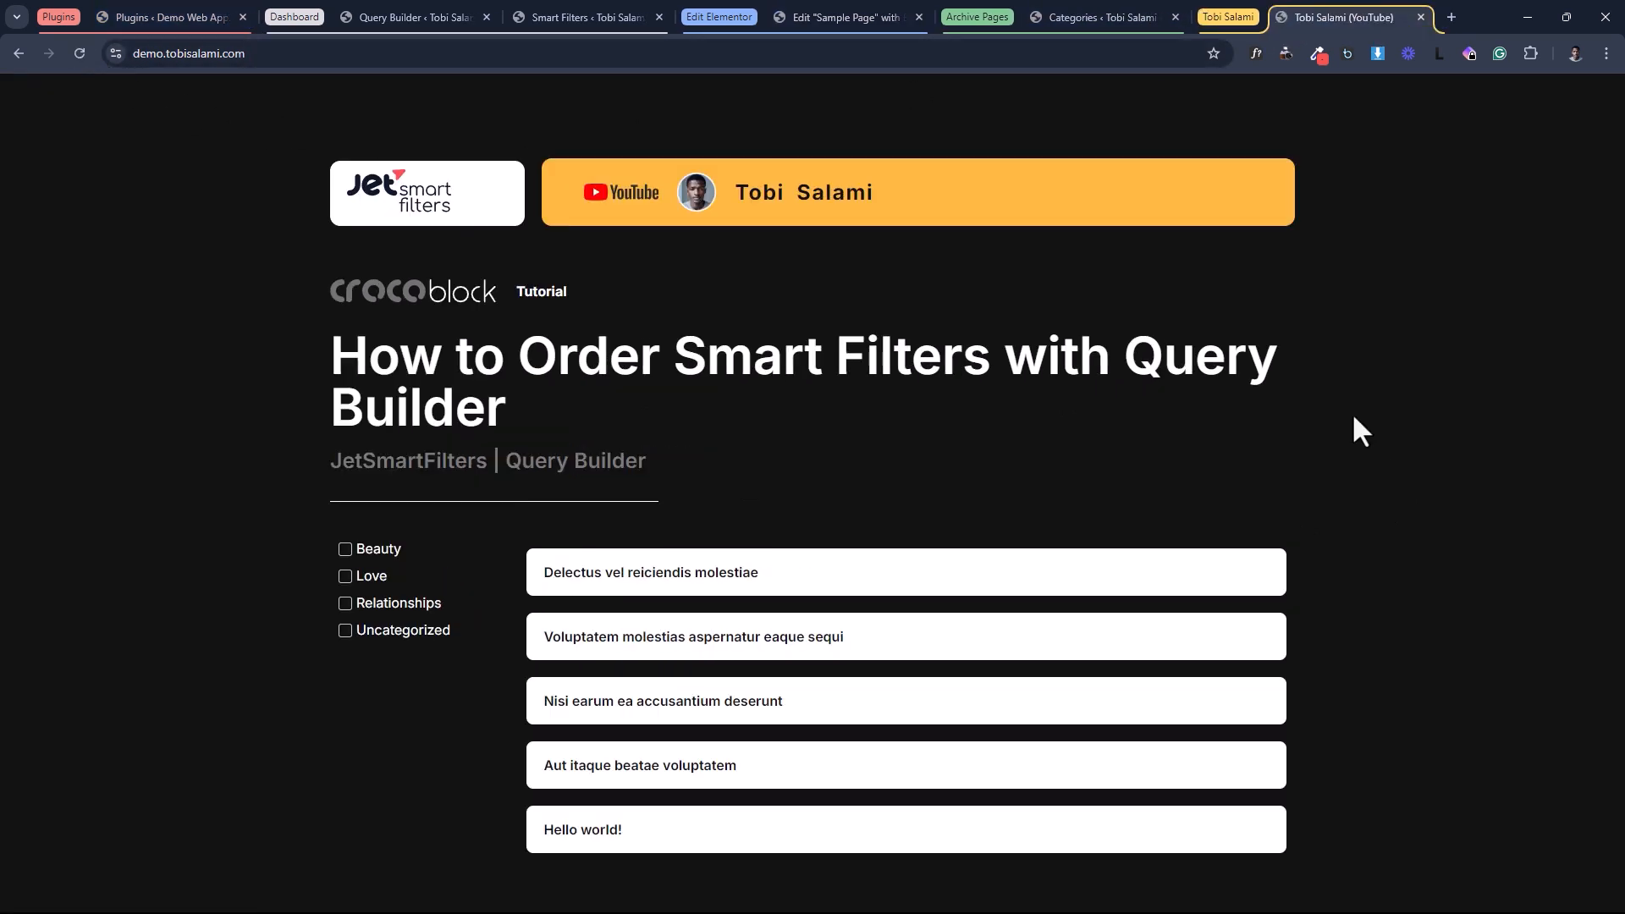
Back in the Elementor editor, set the radio filter's Query ID to listing-specifications and copy that ID.
left_click(817, 4)
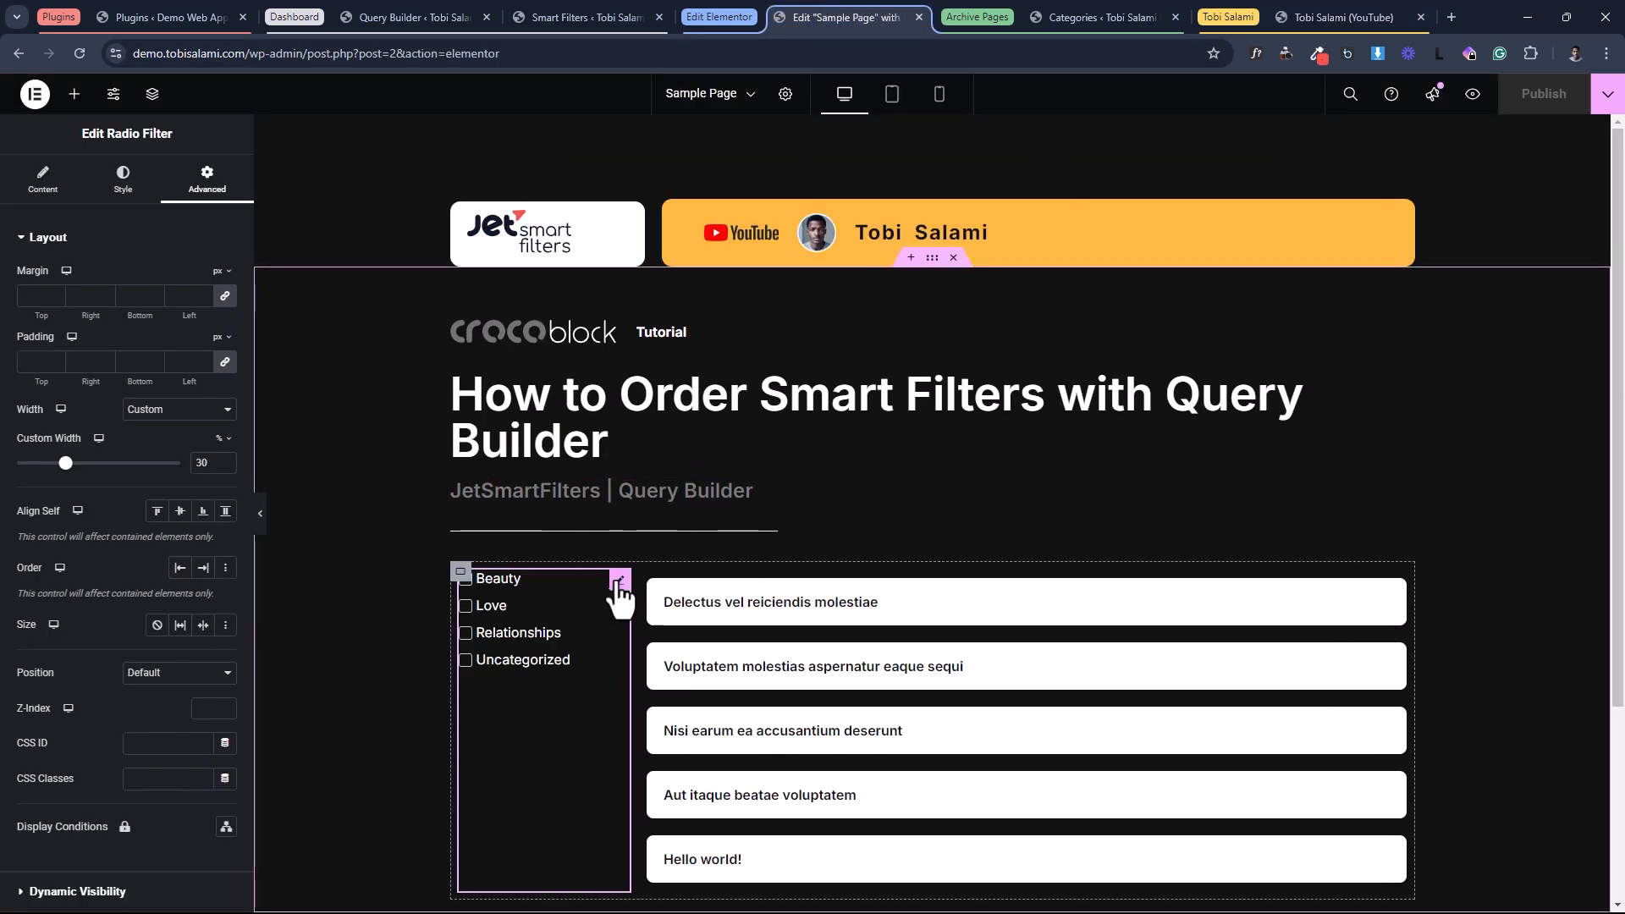
left_click(21, 182)
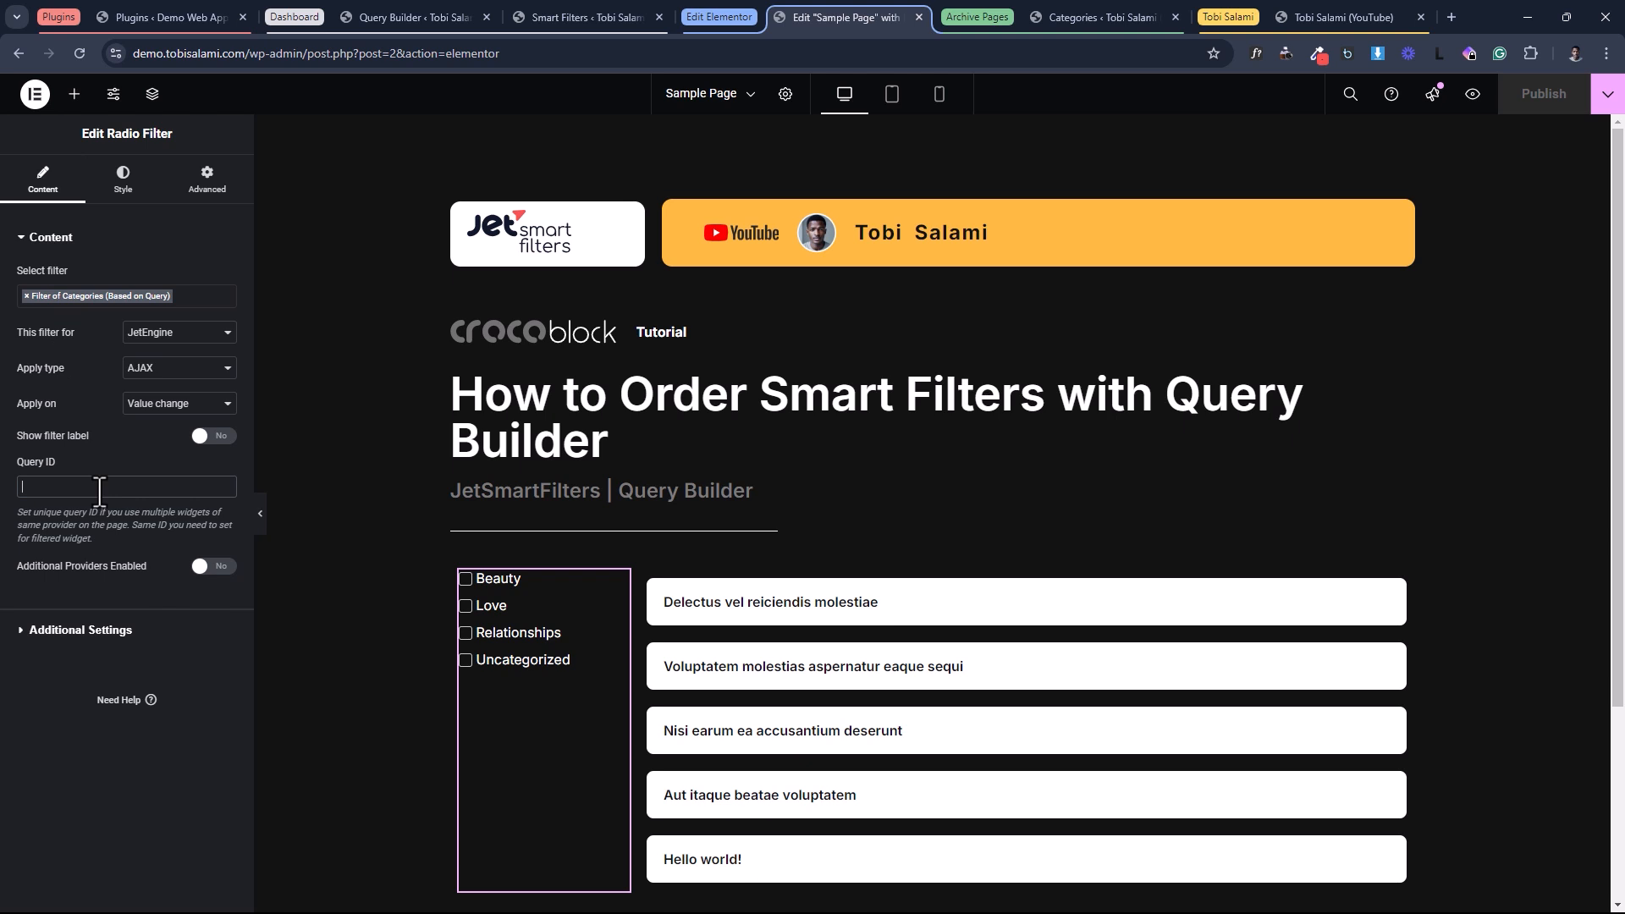
type("listing")
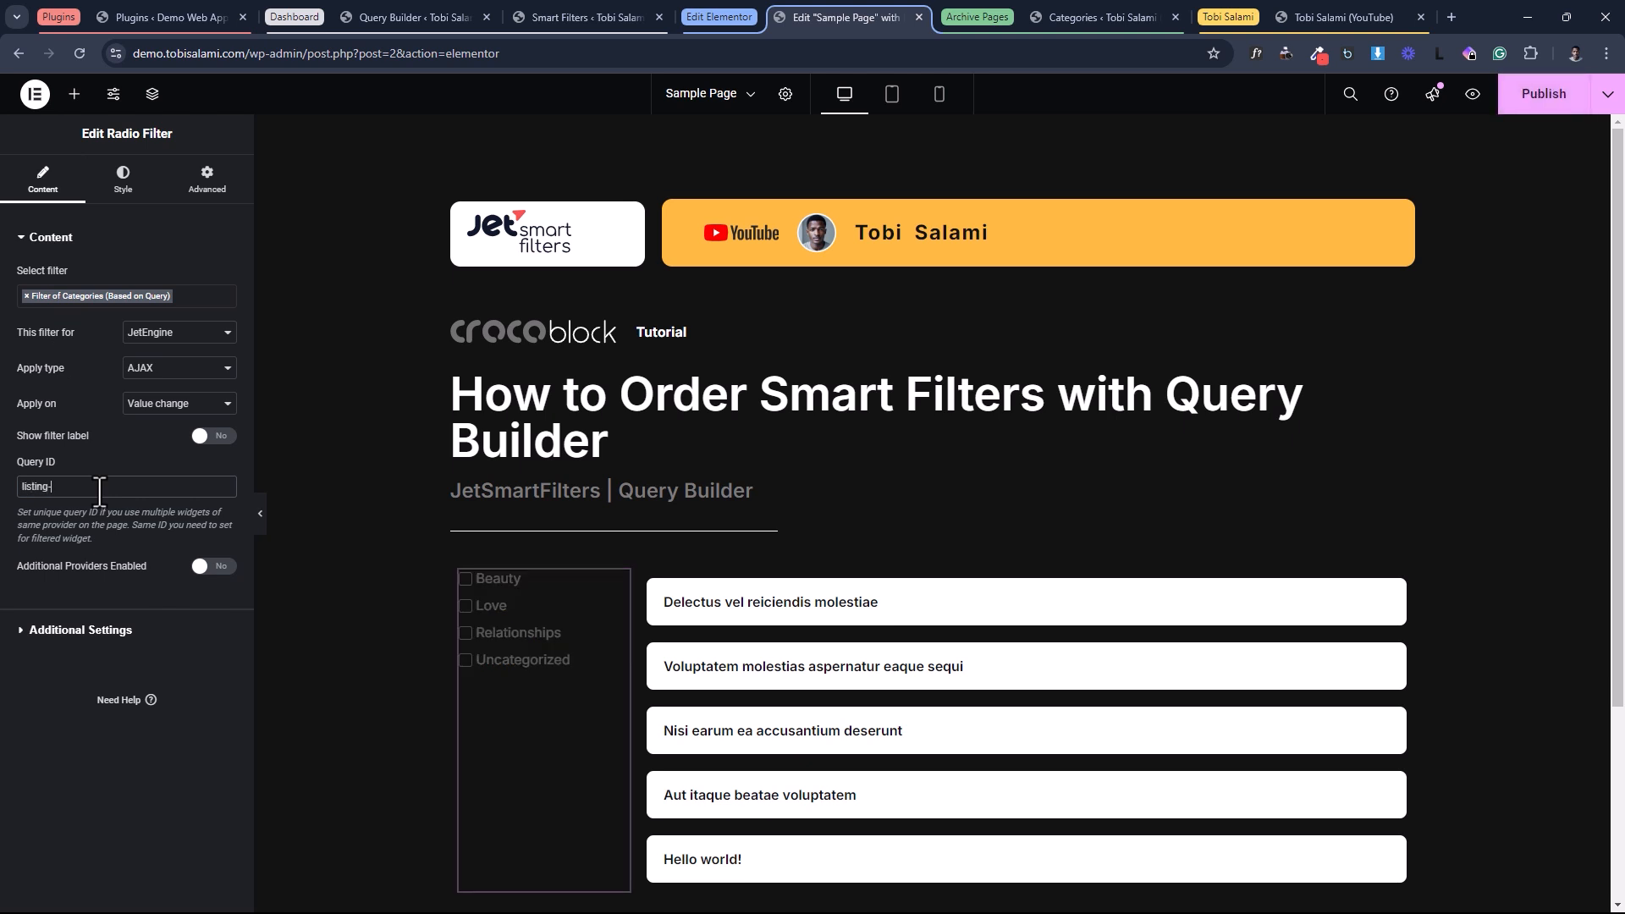
type("-specifications")
key("ctrl+a")
key("ctrl+c")
Paste the copied query ID as the listing grid's CSS ID and publish the page.
left_click(1397, 584)
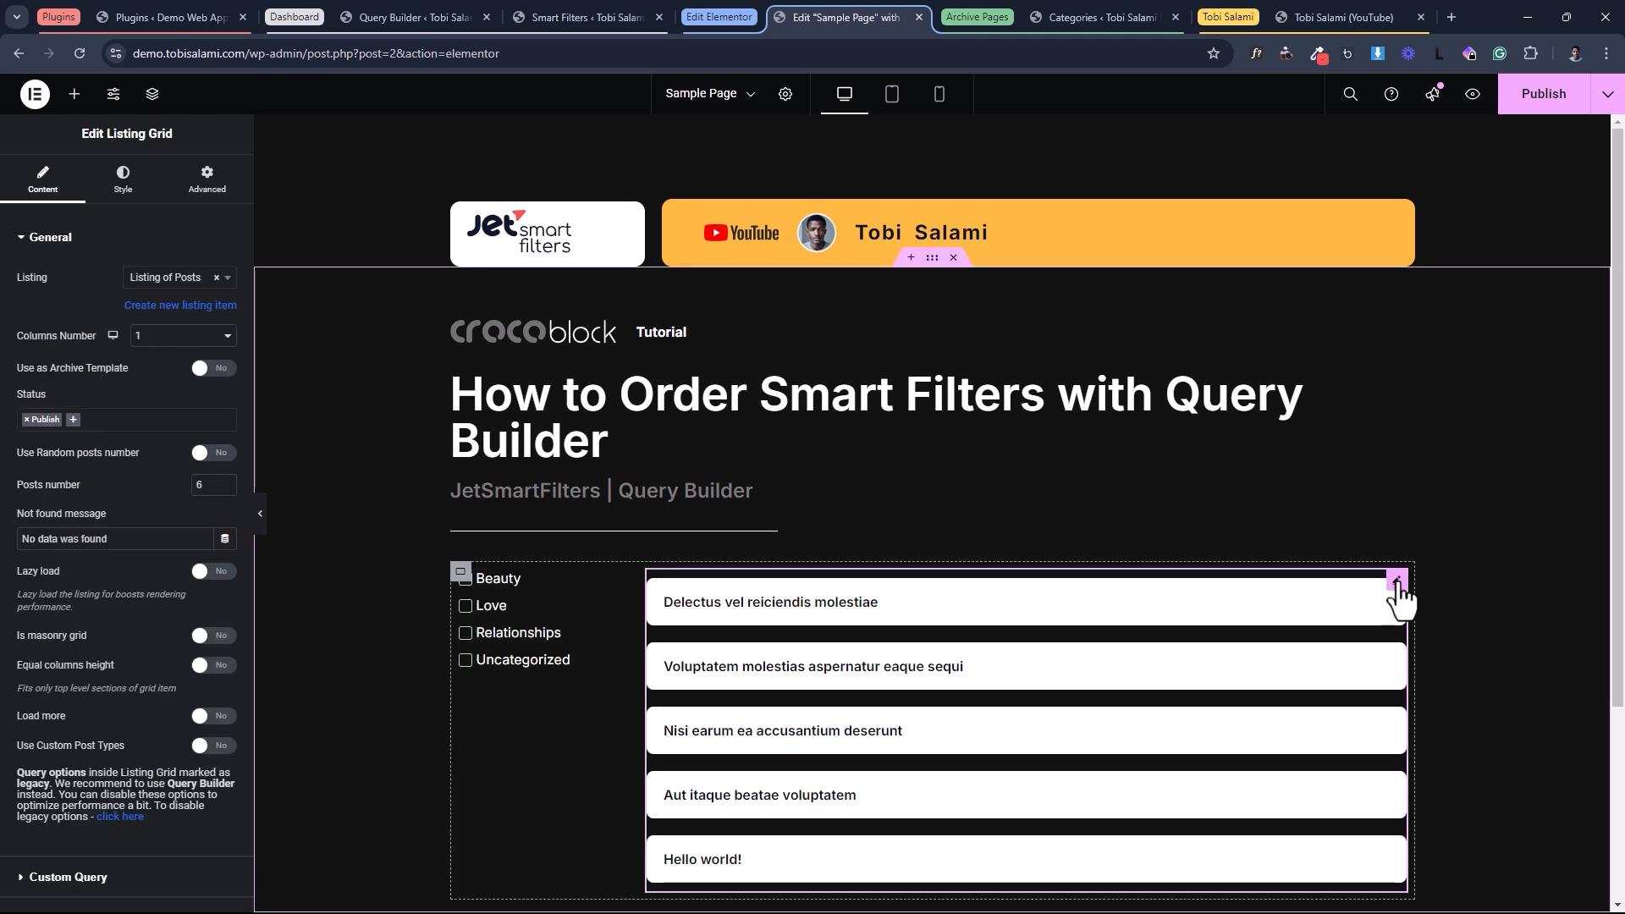
left_click(204, 184)
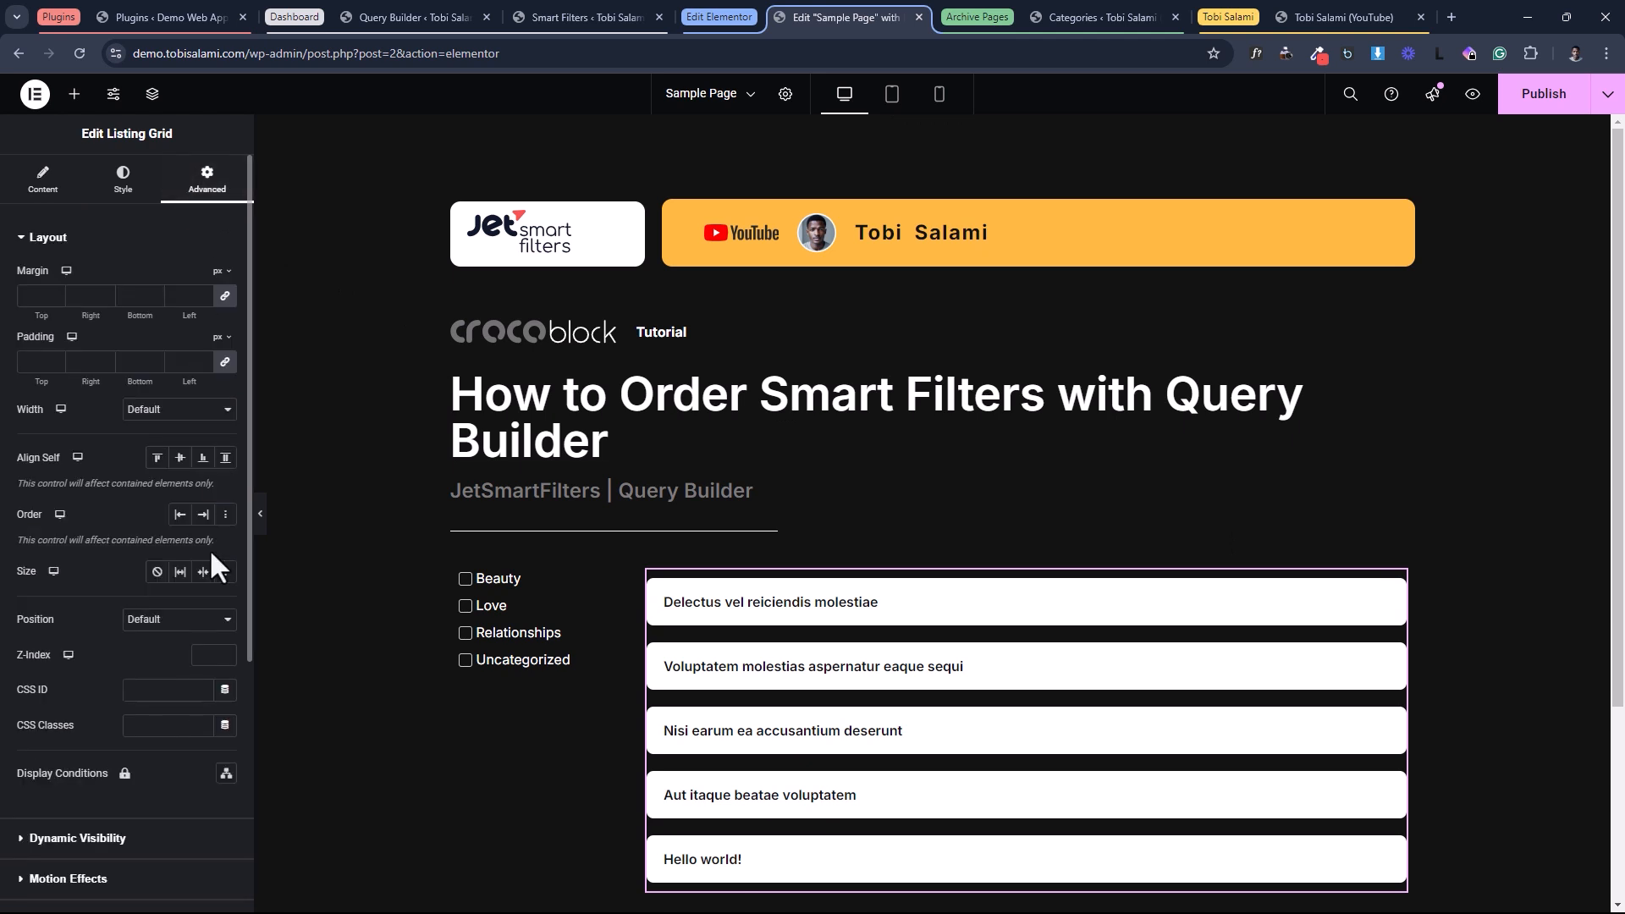
key("ctrl+v")
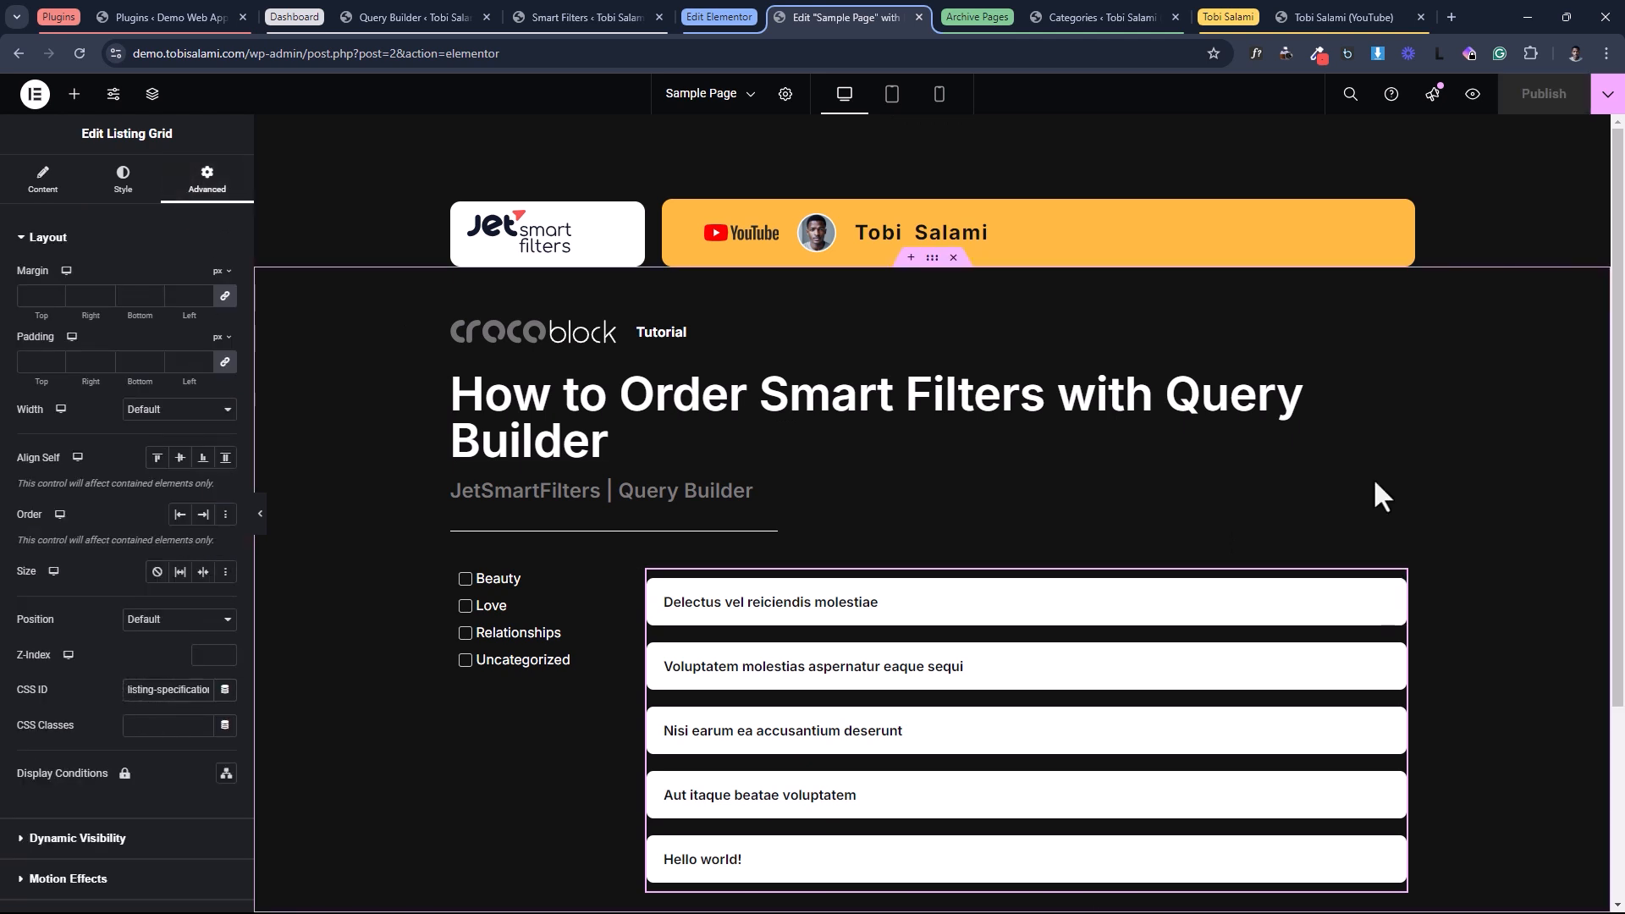
Reload the live page and test the radio filter with the Beauty and Relationships categories.
left_click(1333, 17)
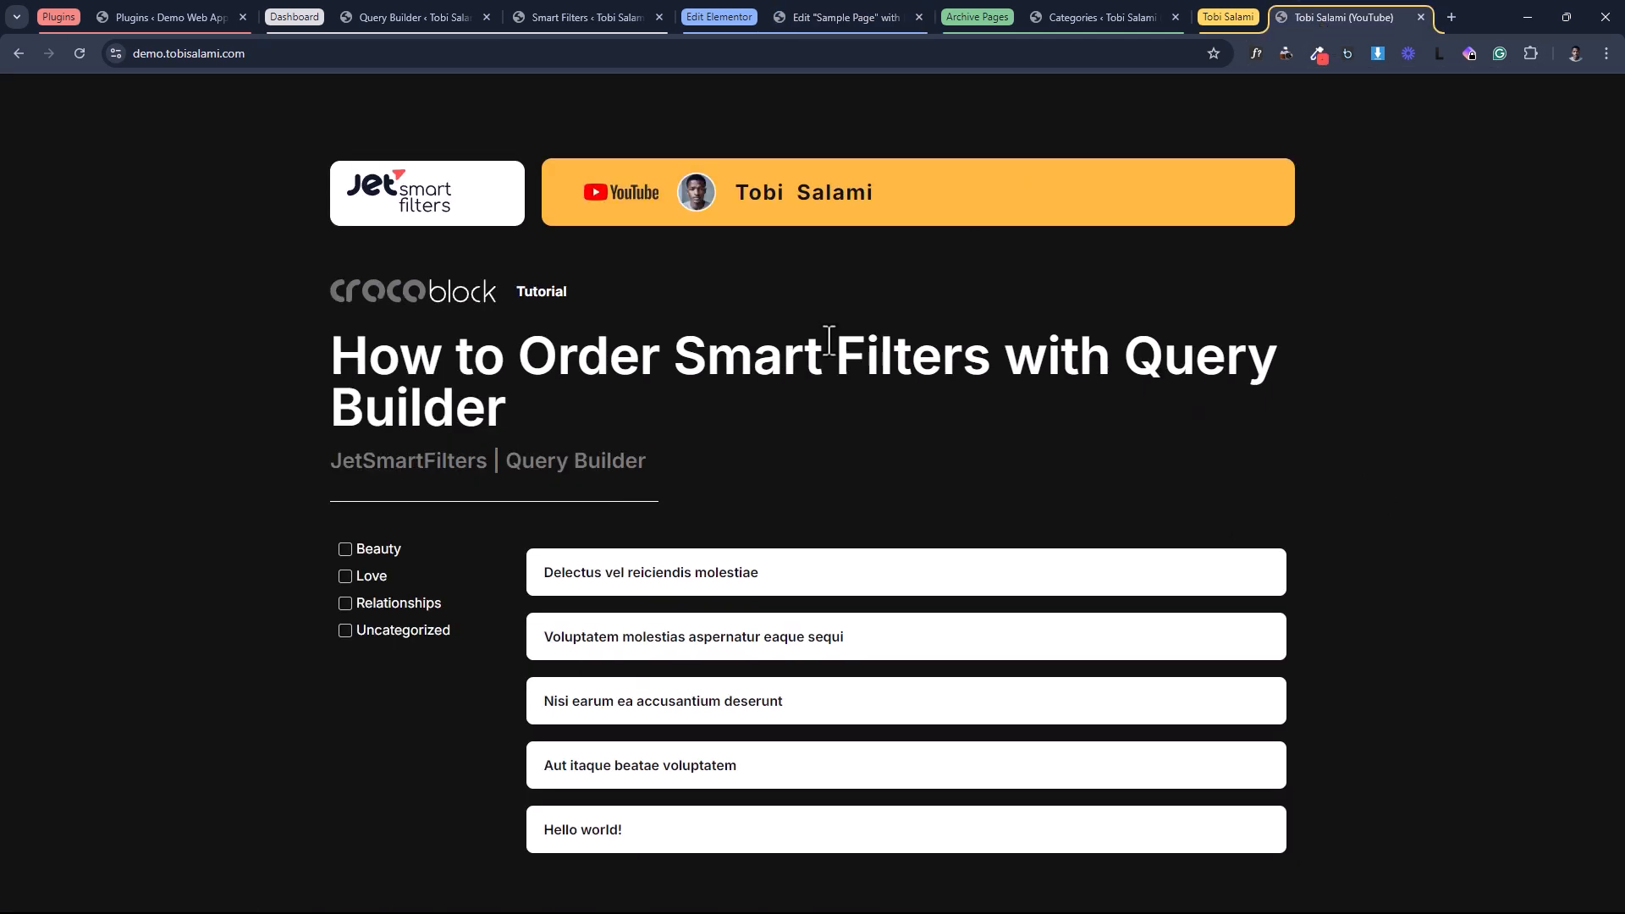
left_click(79, 54)
left_click(354, 554)
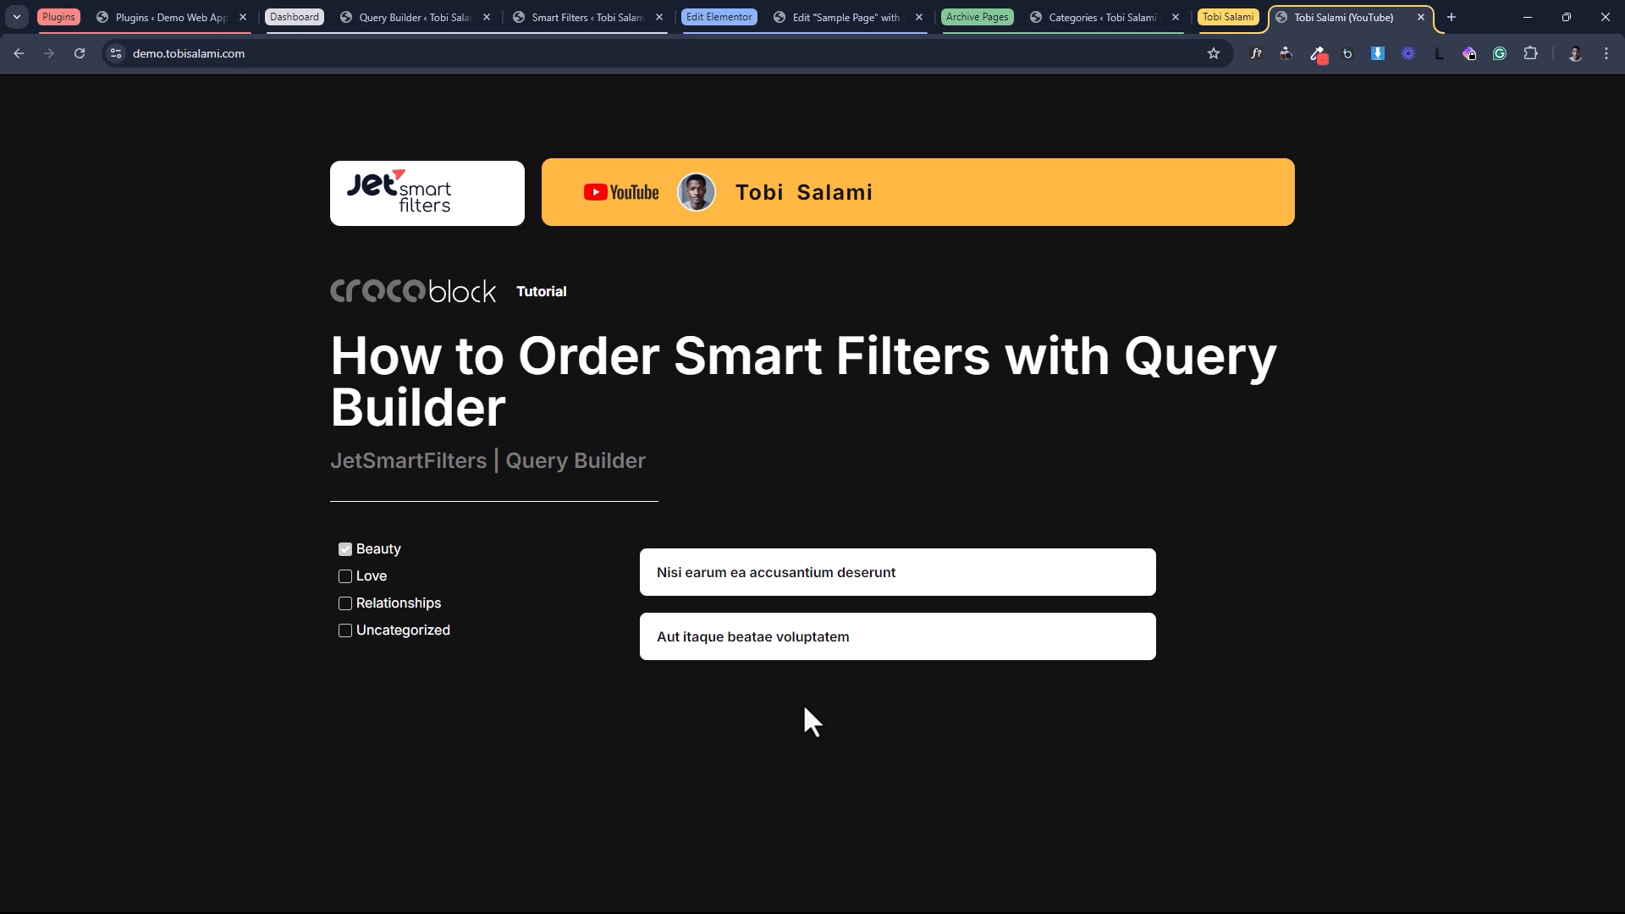
left_click(359, 606)
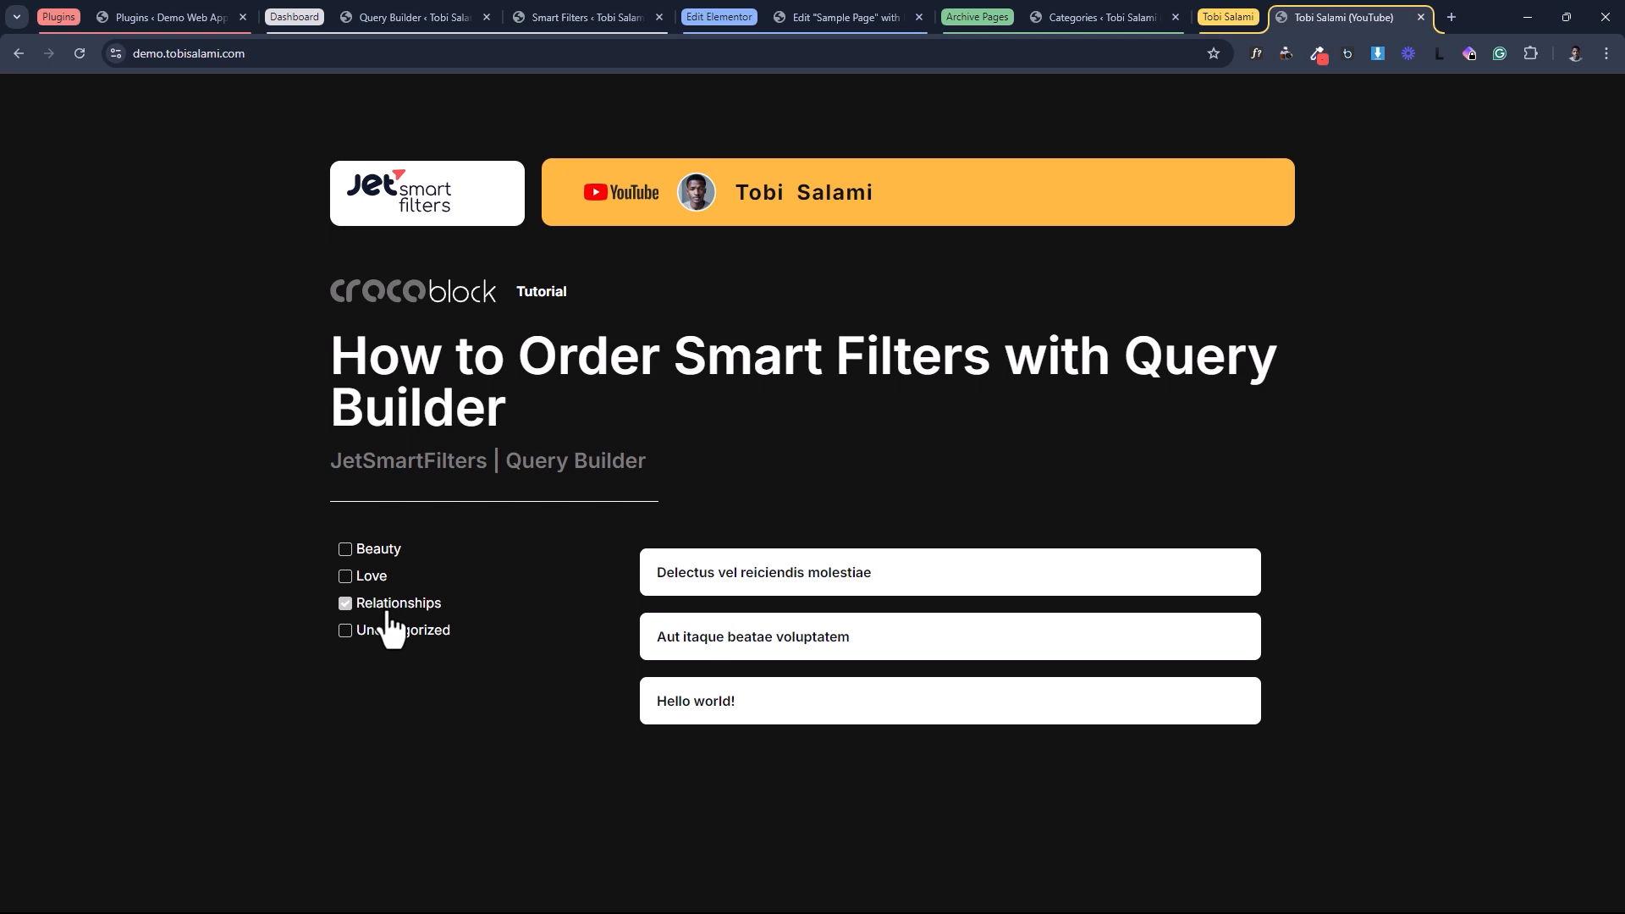
Open JetEngine's Taxonomies page in a new browser tab, place it after Smart Filters, and list the built-in taxonomies.
left_click(351, 10)
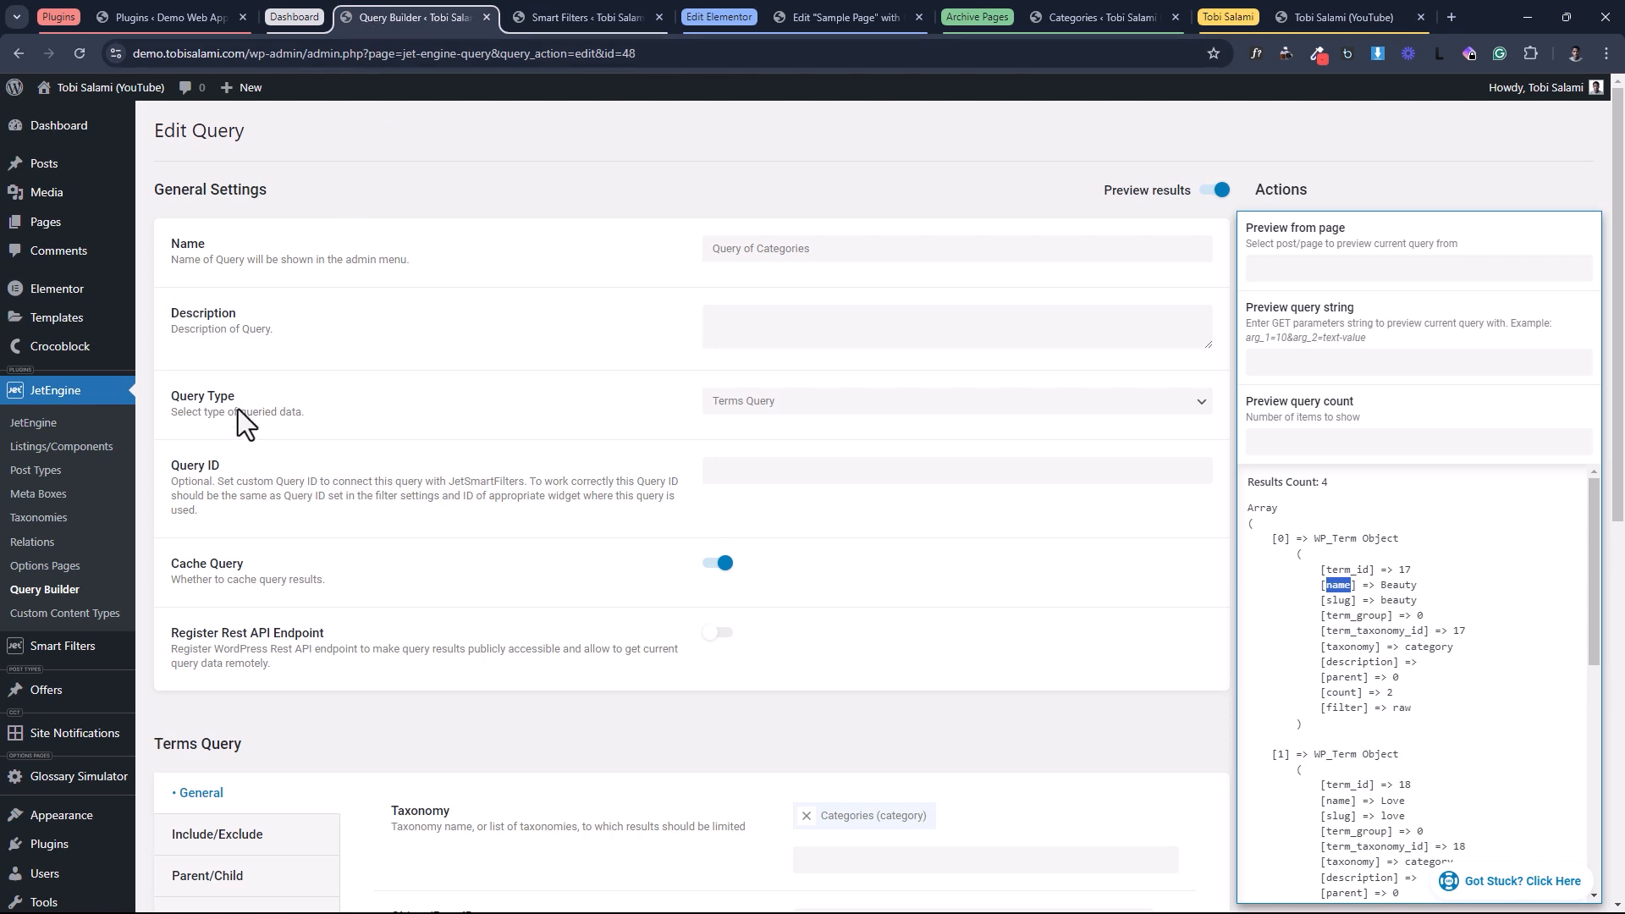
middle_click(38, 517)
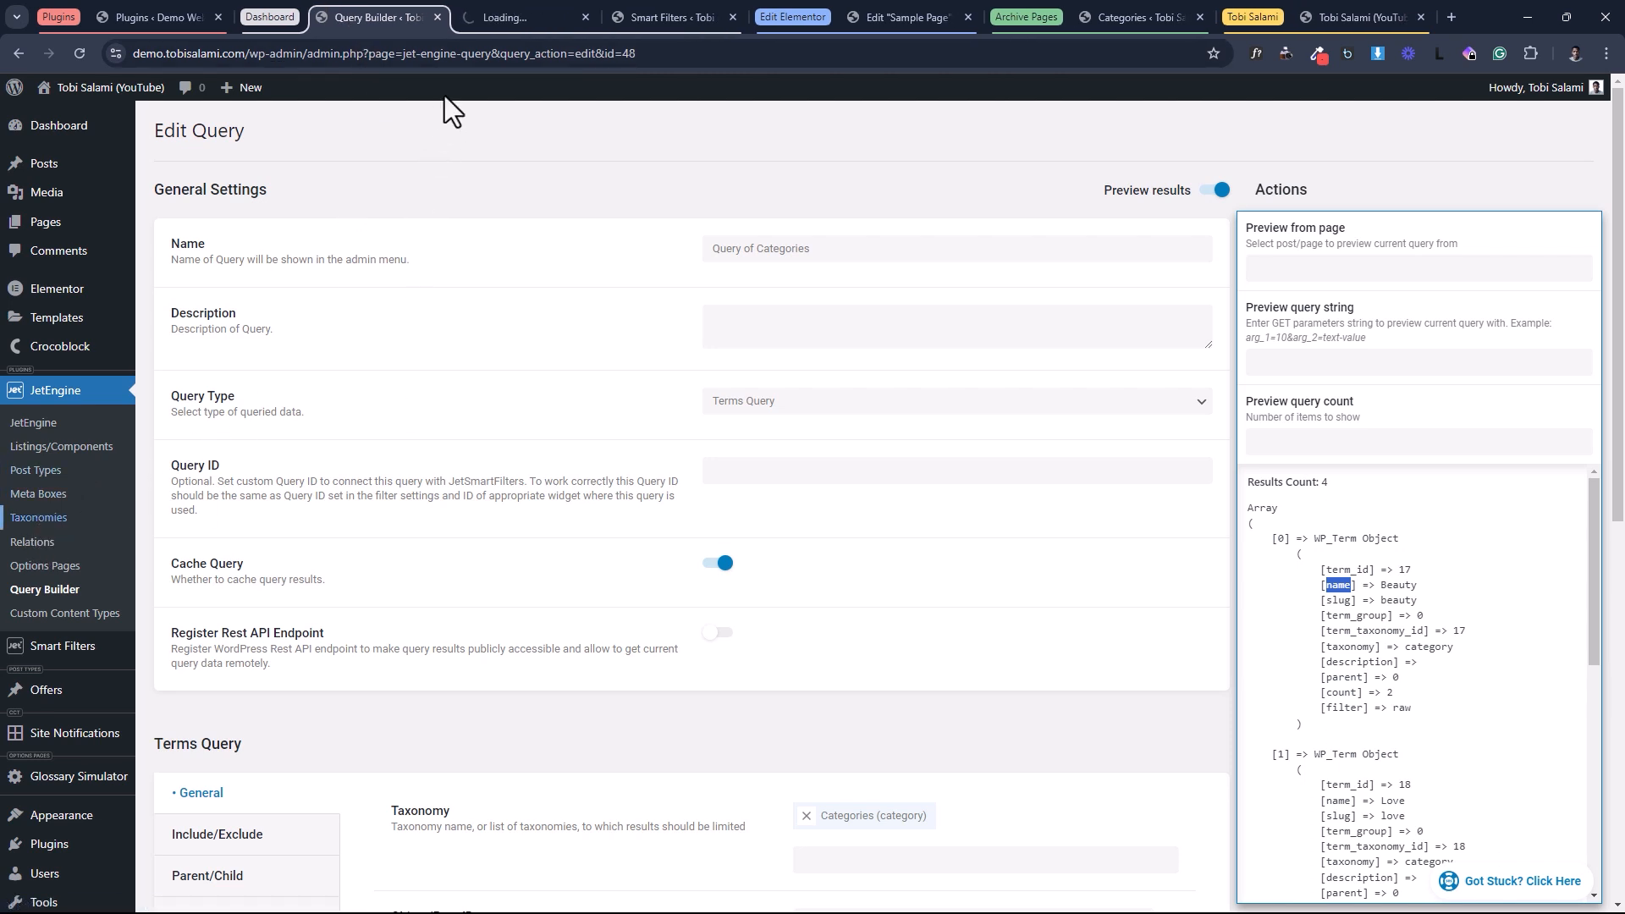
left_click_drag(500, 17, 618, 16)
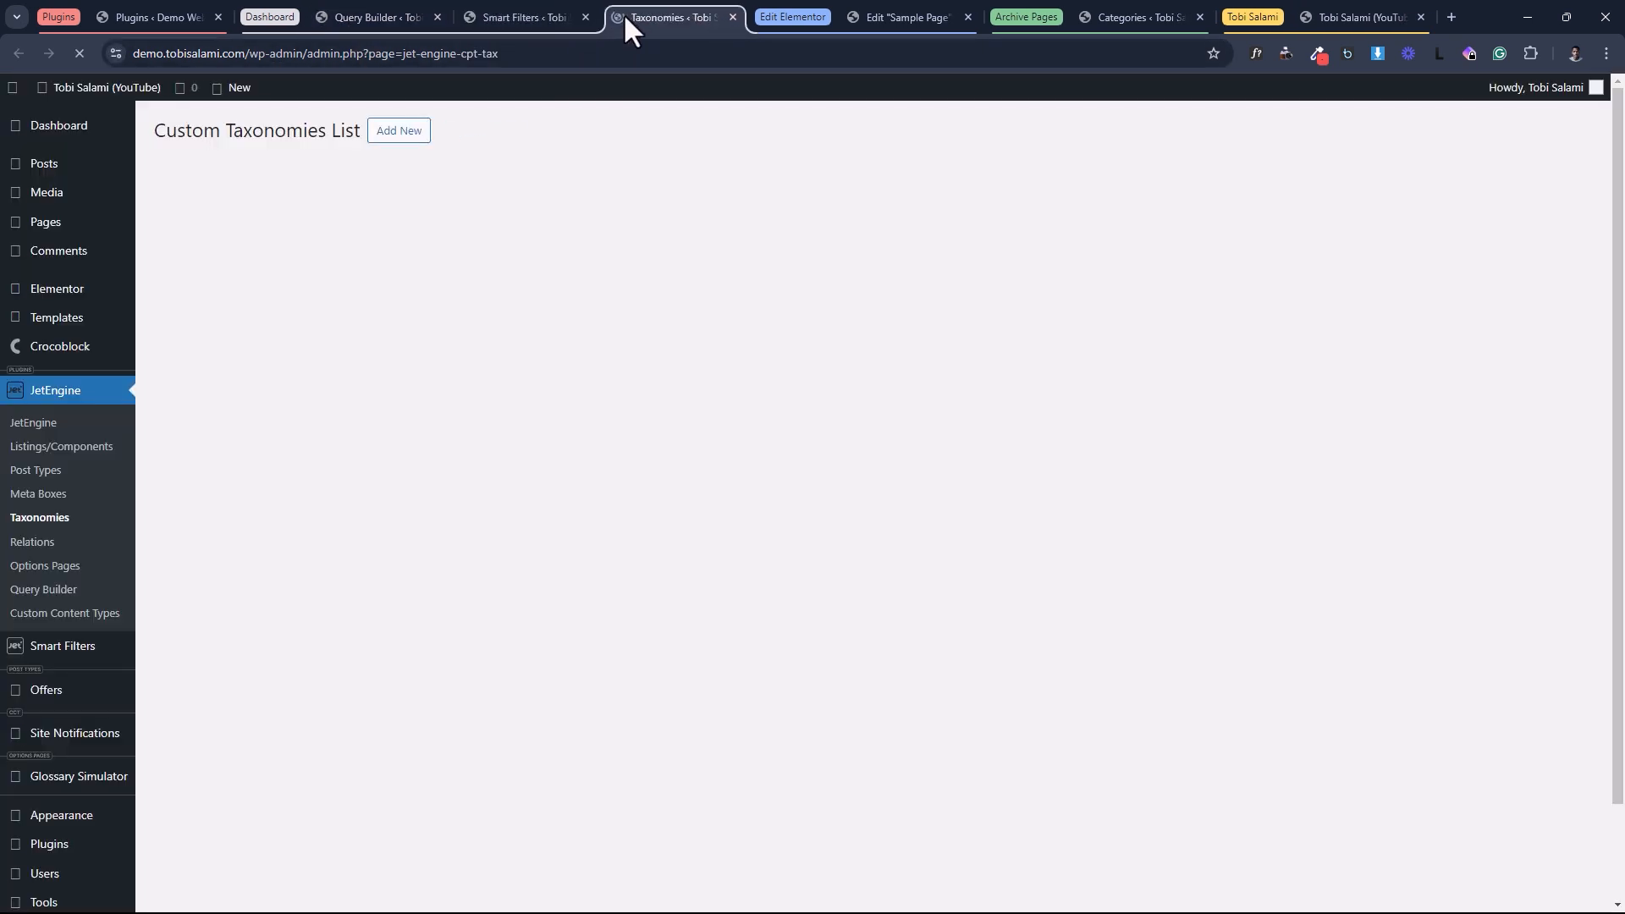
mouse_move(57, 165)
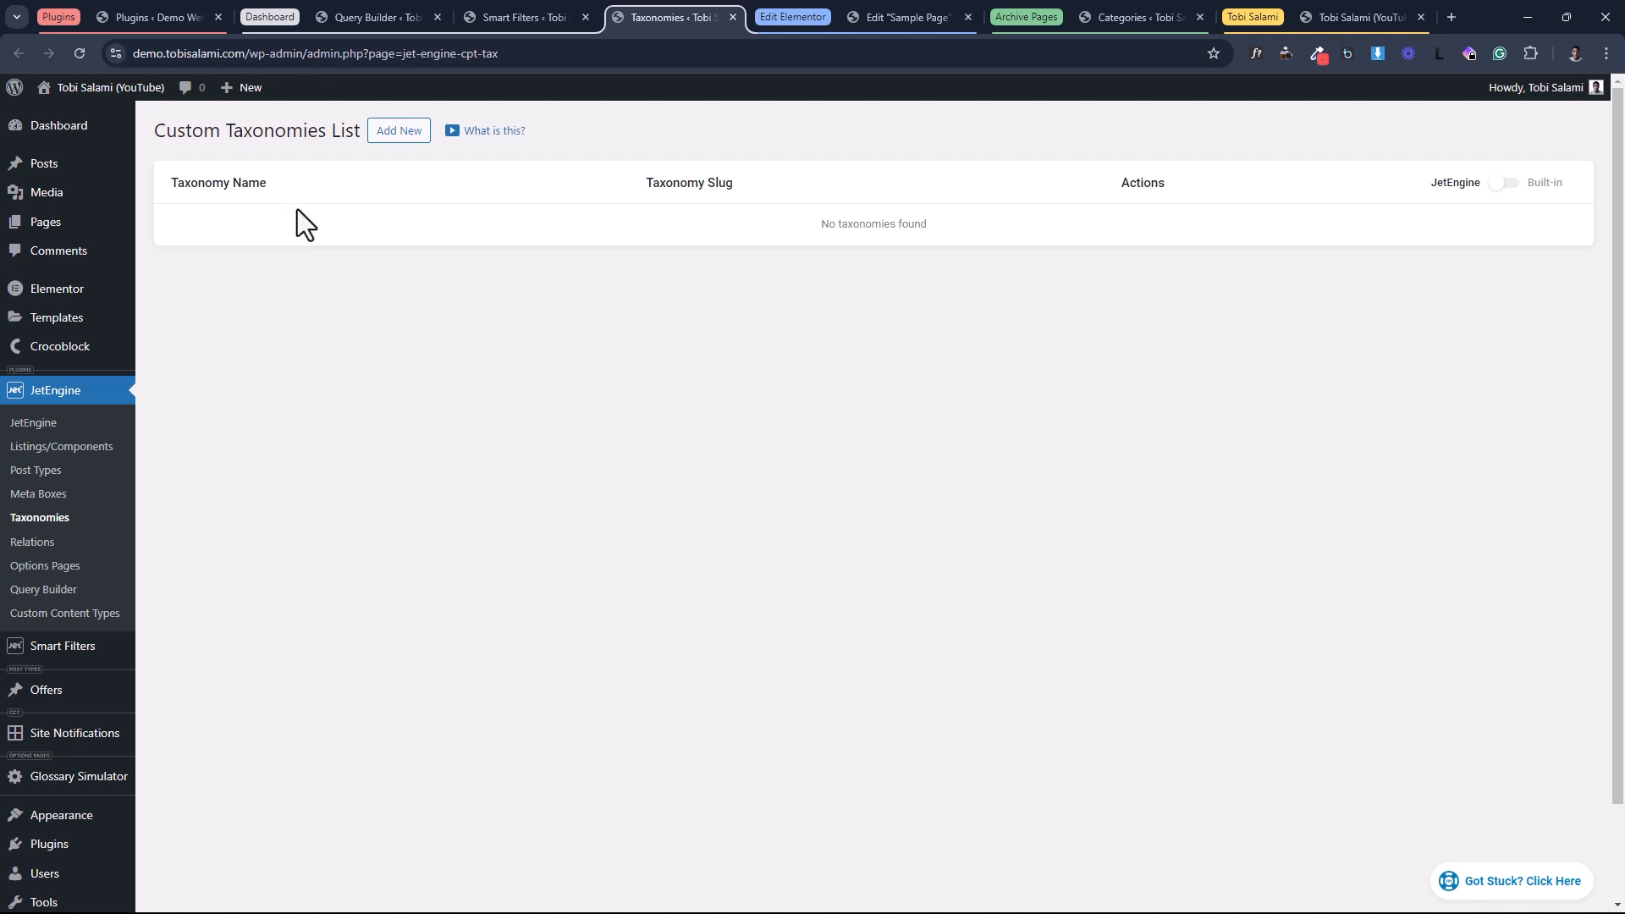
mouse_move(108, 165)
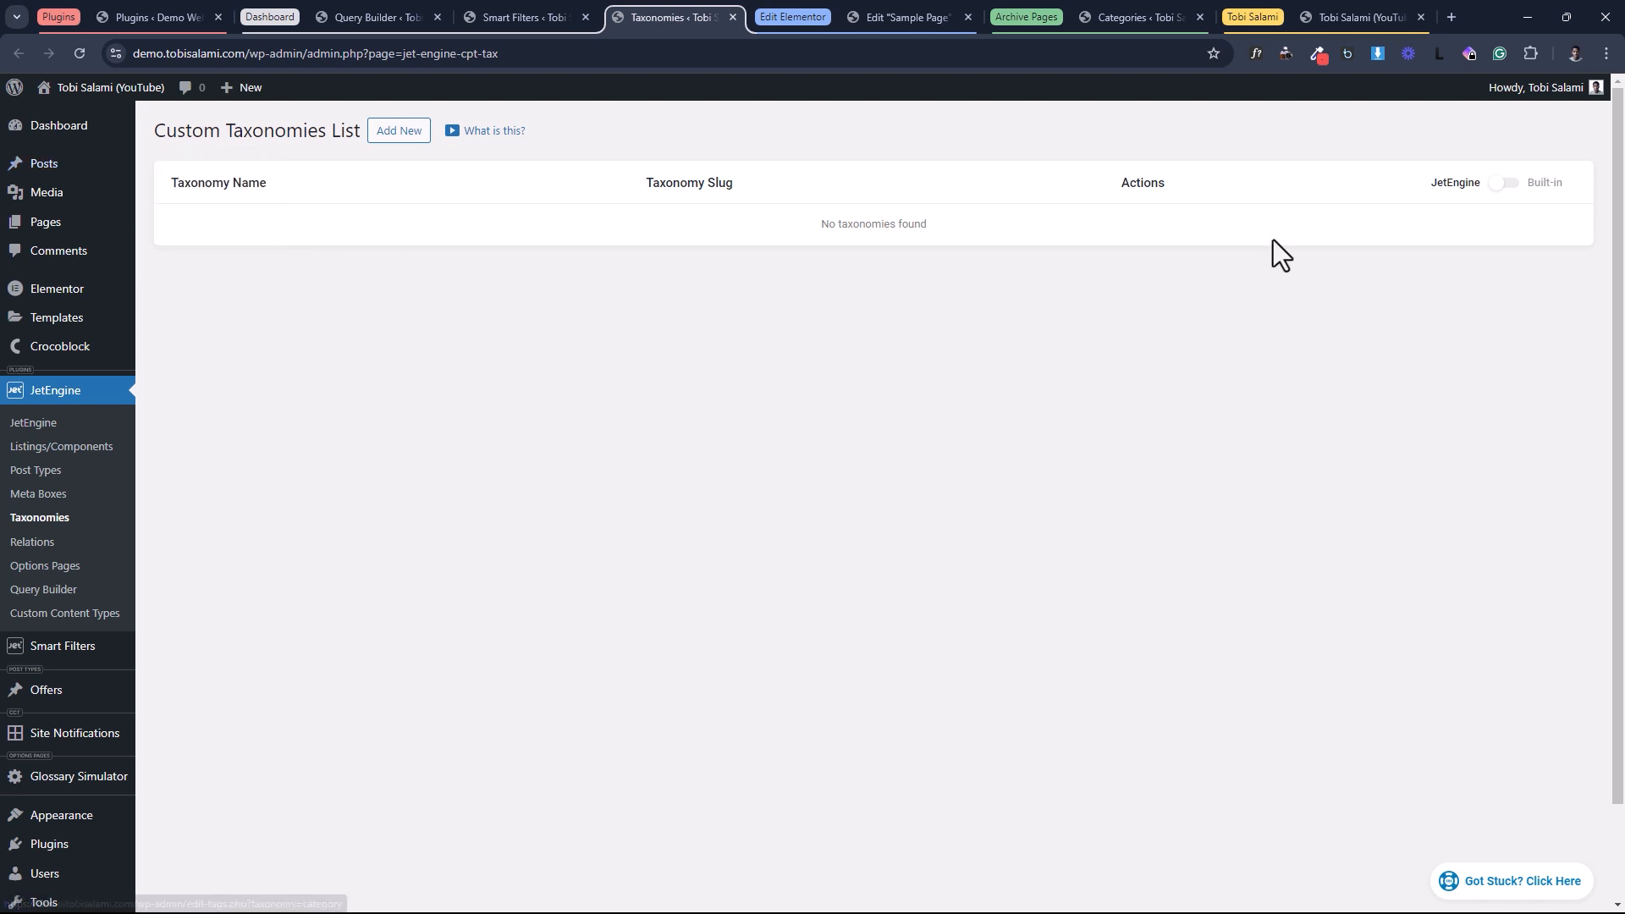
left_click(1499, 187)
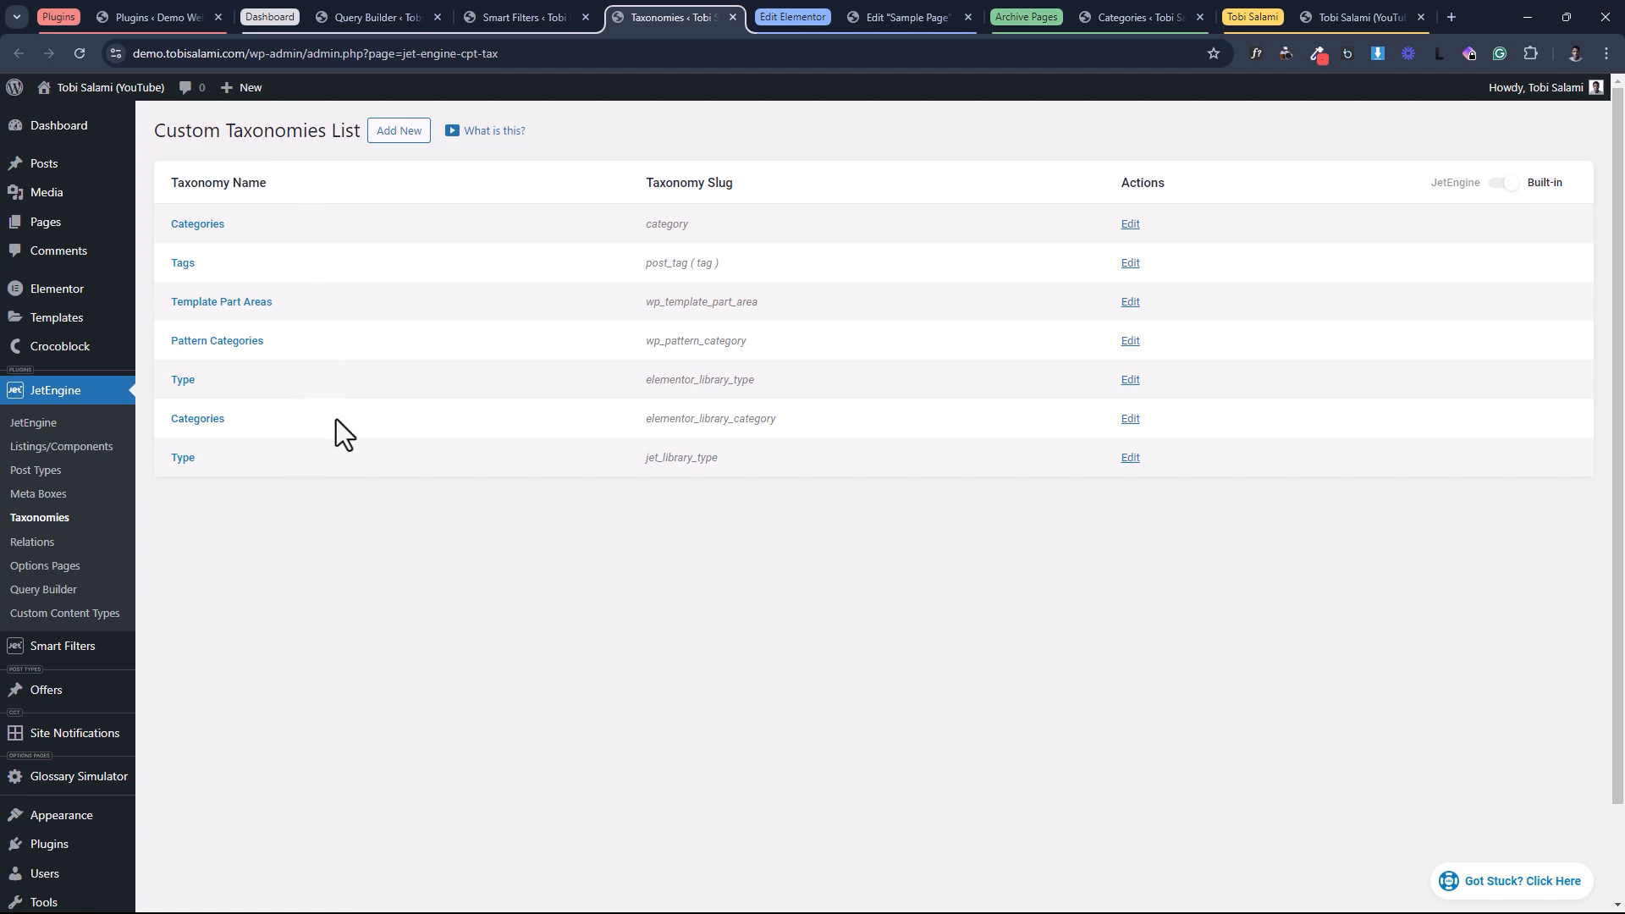
Open the built-in Categories taxonomy with the slug category for editing and add a new meta field to it.
left_click_drag(642, 383, 736, 381)
left_click(627, 429)
left_click(194, 226)
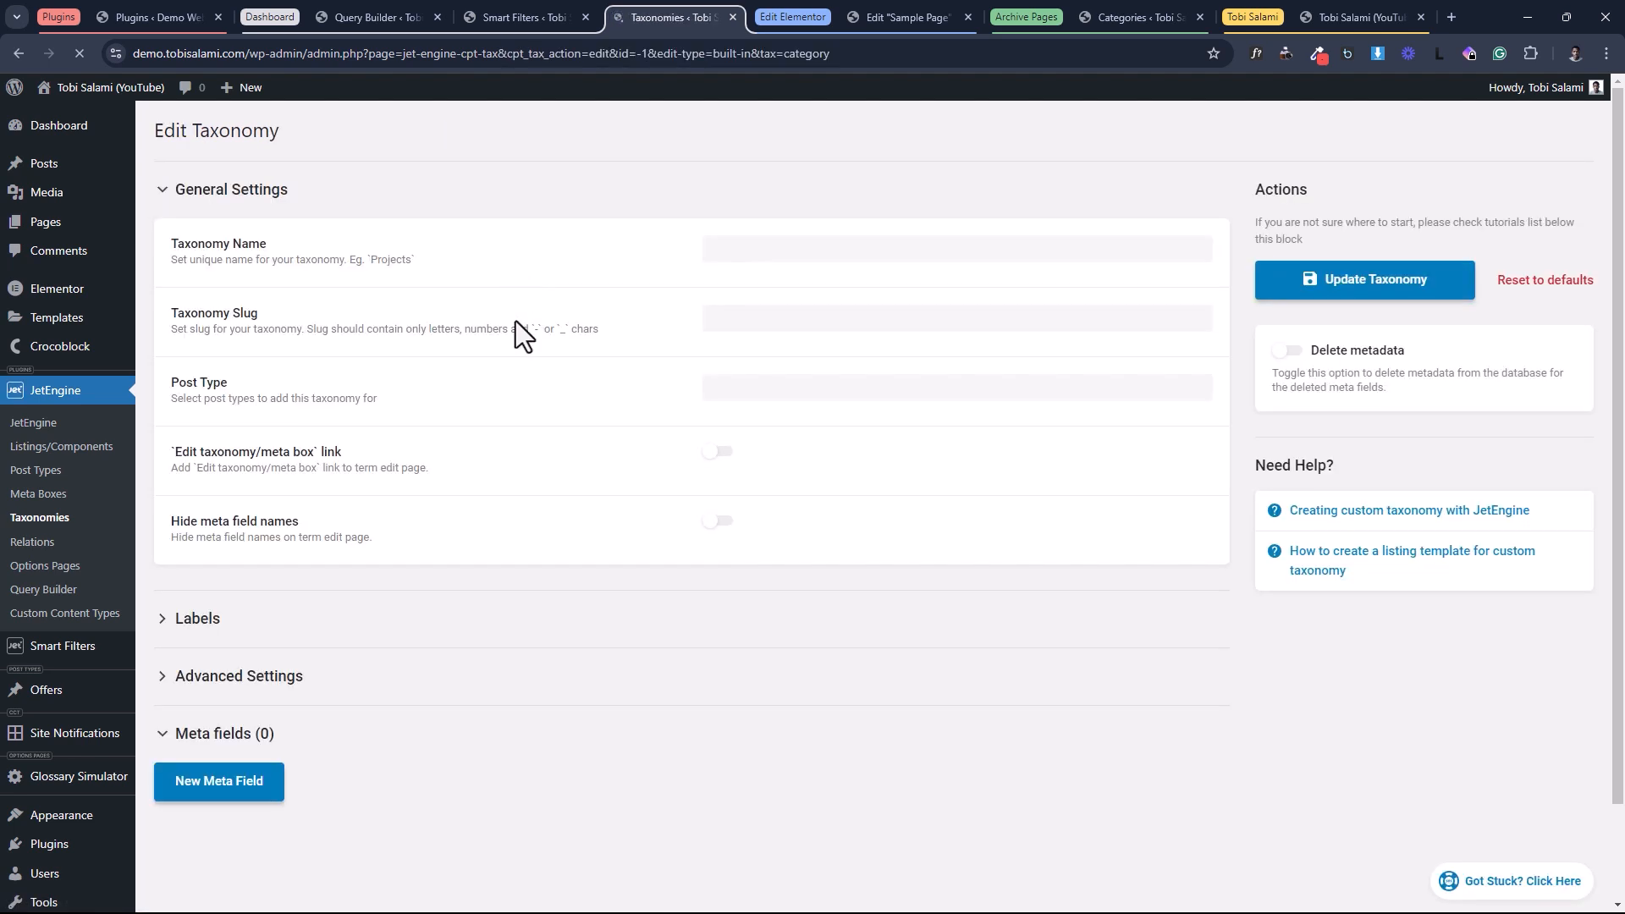
scroll(507, 373, "down", 2)
left_click(250, 718)
scroll(339, 626, "down", 5)
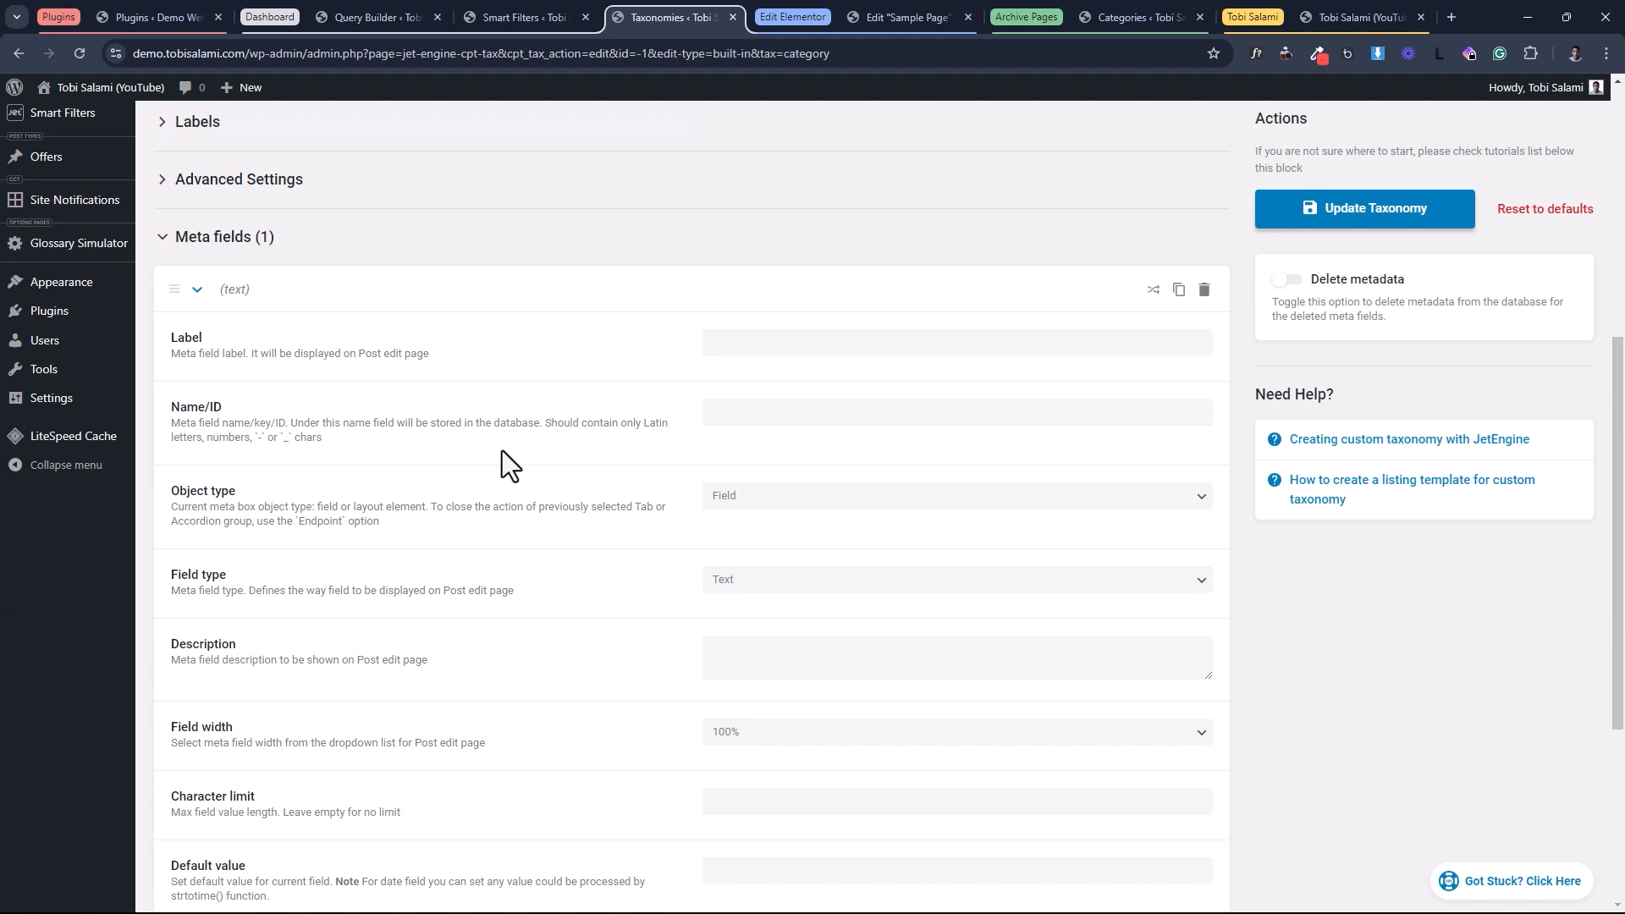
Label the new category meta field "Order of Our Terms" and let its name fill in as order_of_our_terms.
left_click(768, 338)
type("Order o")
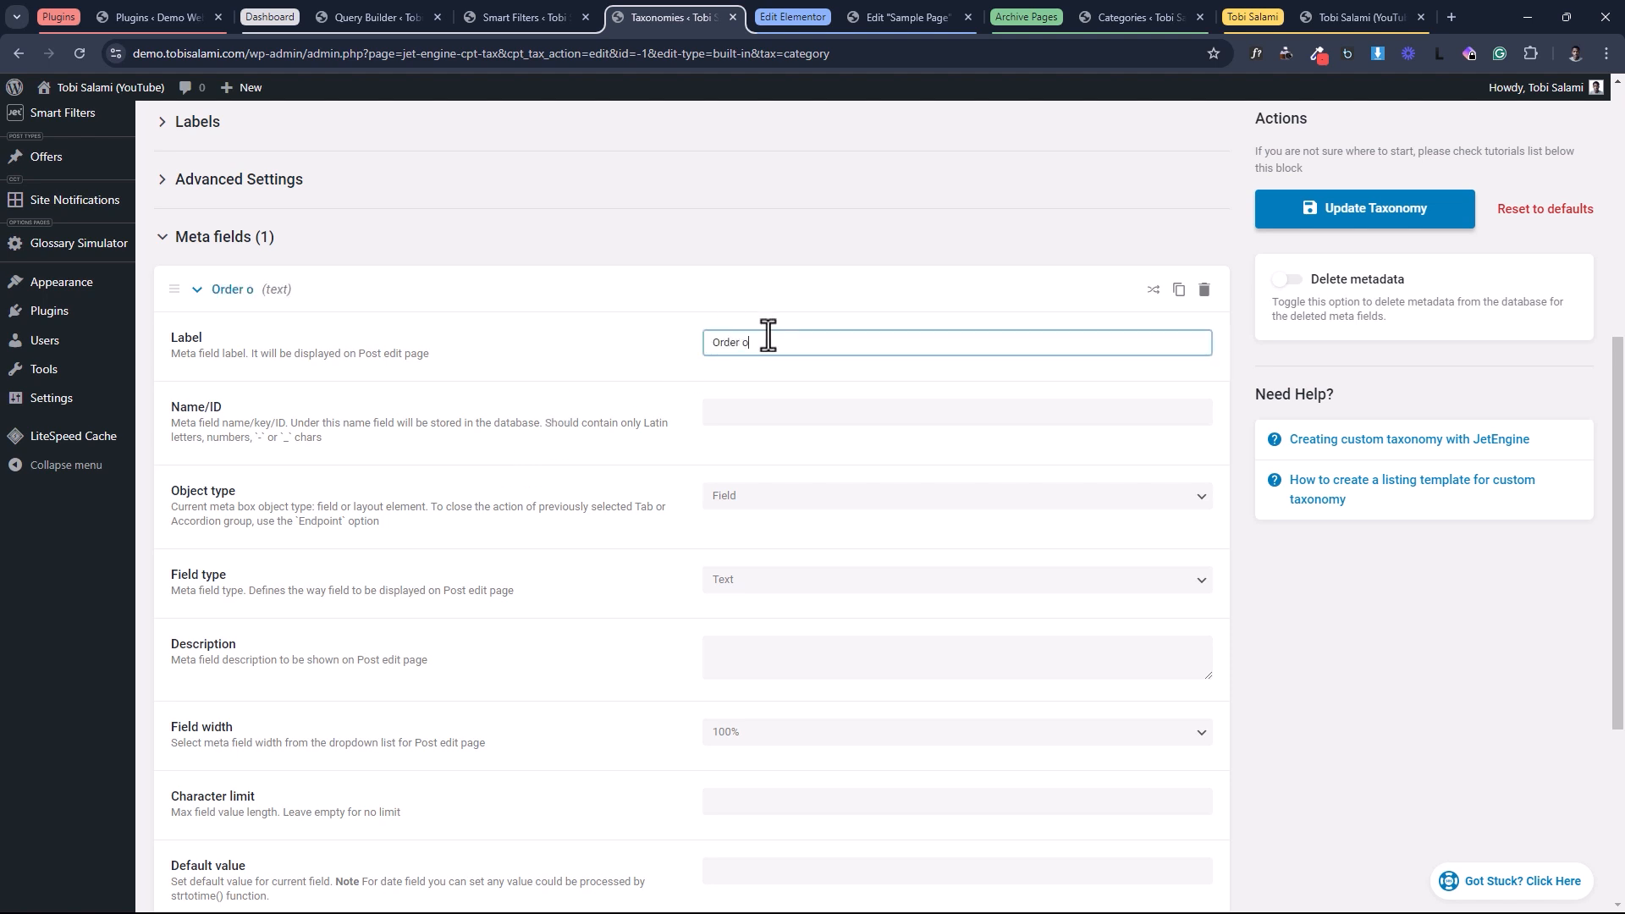
type("f Our Terms")
left_click(645, 402)
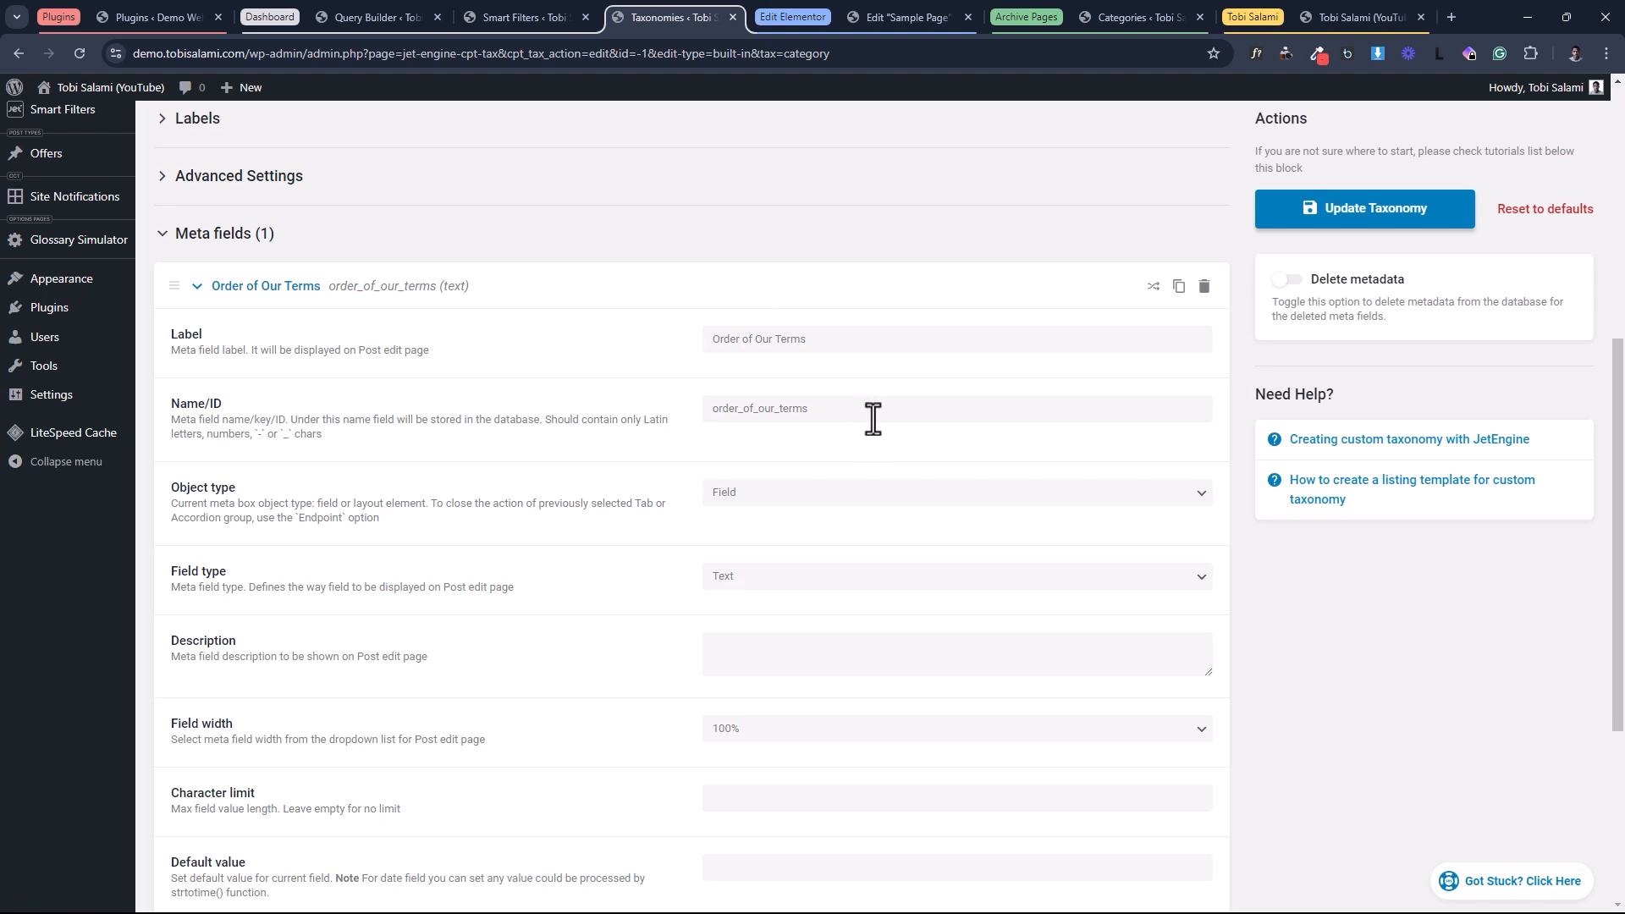
Make the Order of Our Terms meta field a Number field with a step value of 1.
scroll(870, 417, "down", 2)
left_click(760, 413)
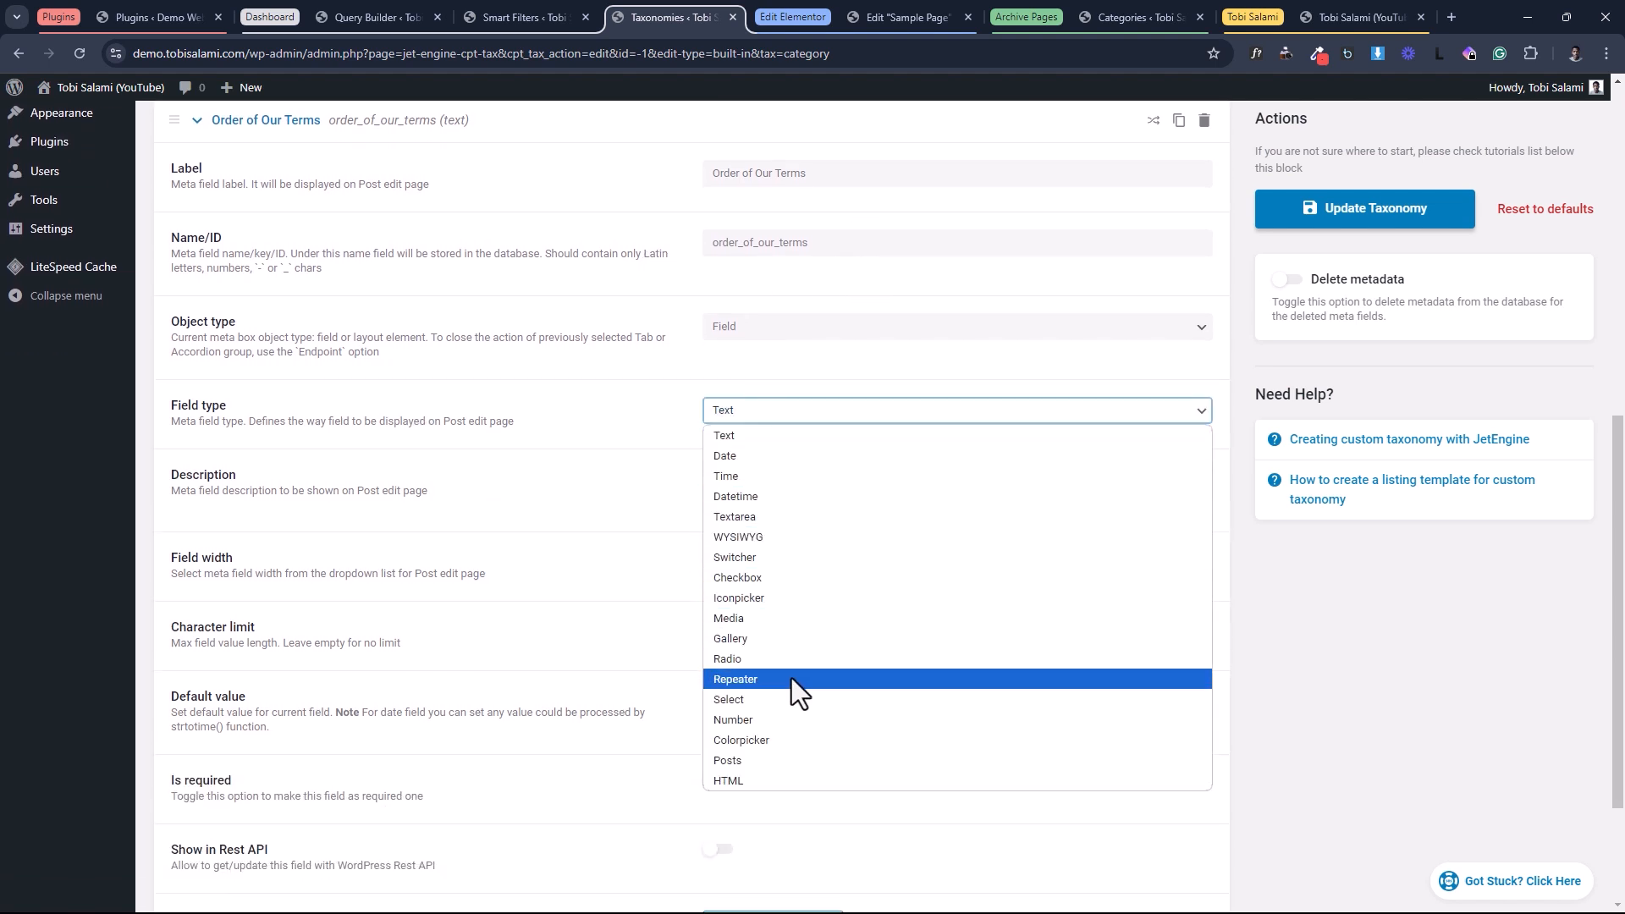
left_click(778, 718)
left_click(689, 491)
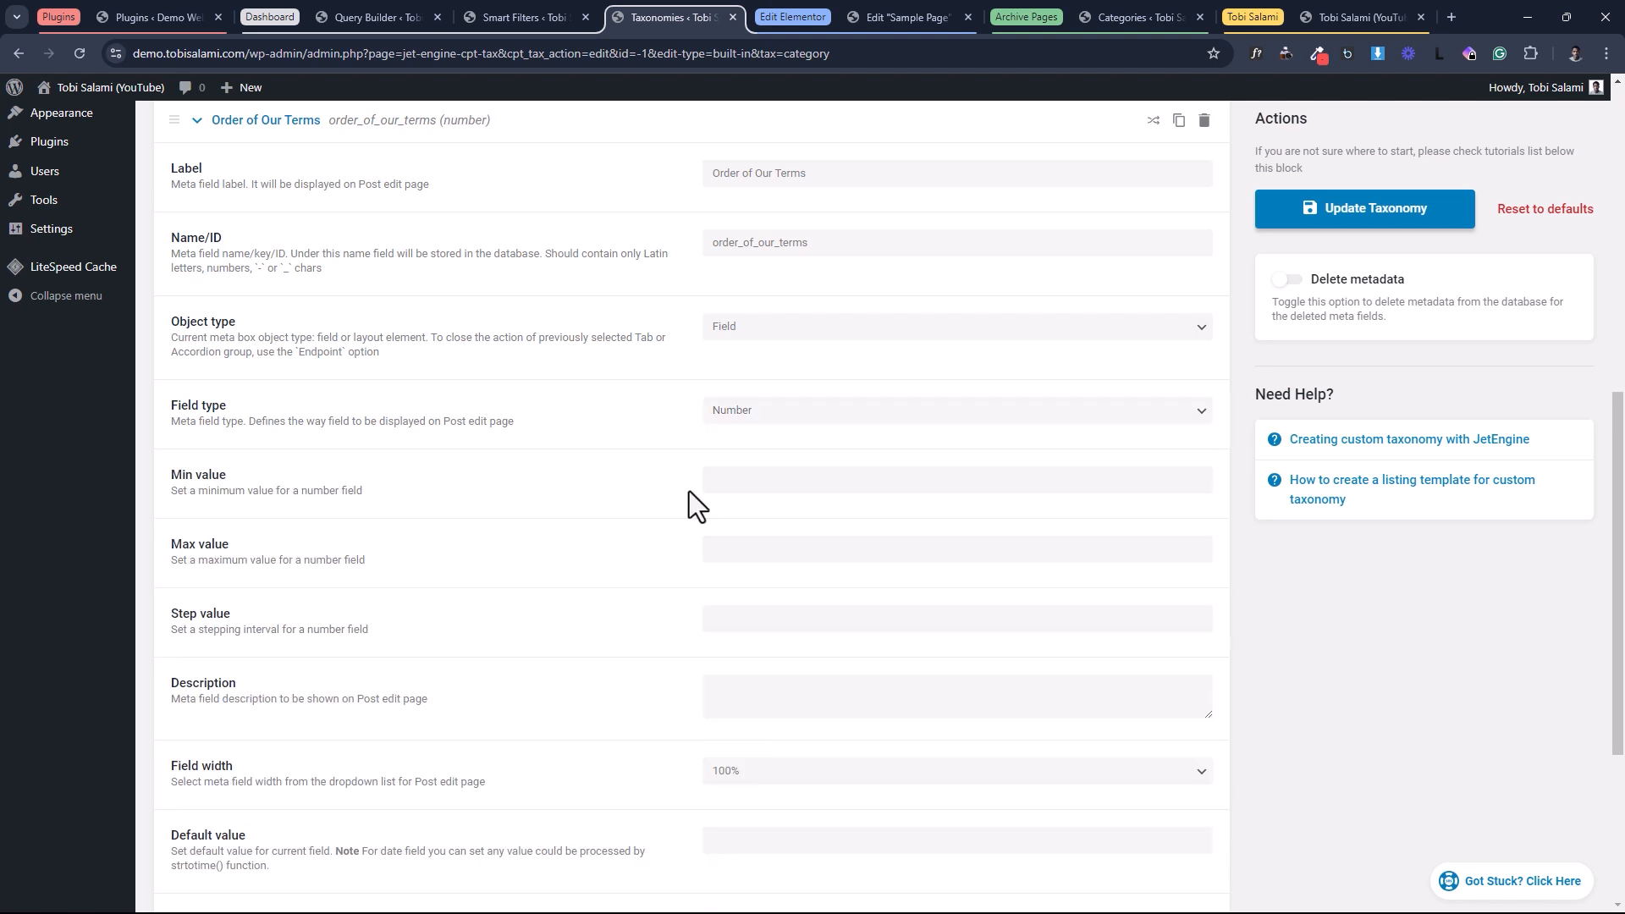
left_click(741, 627)
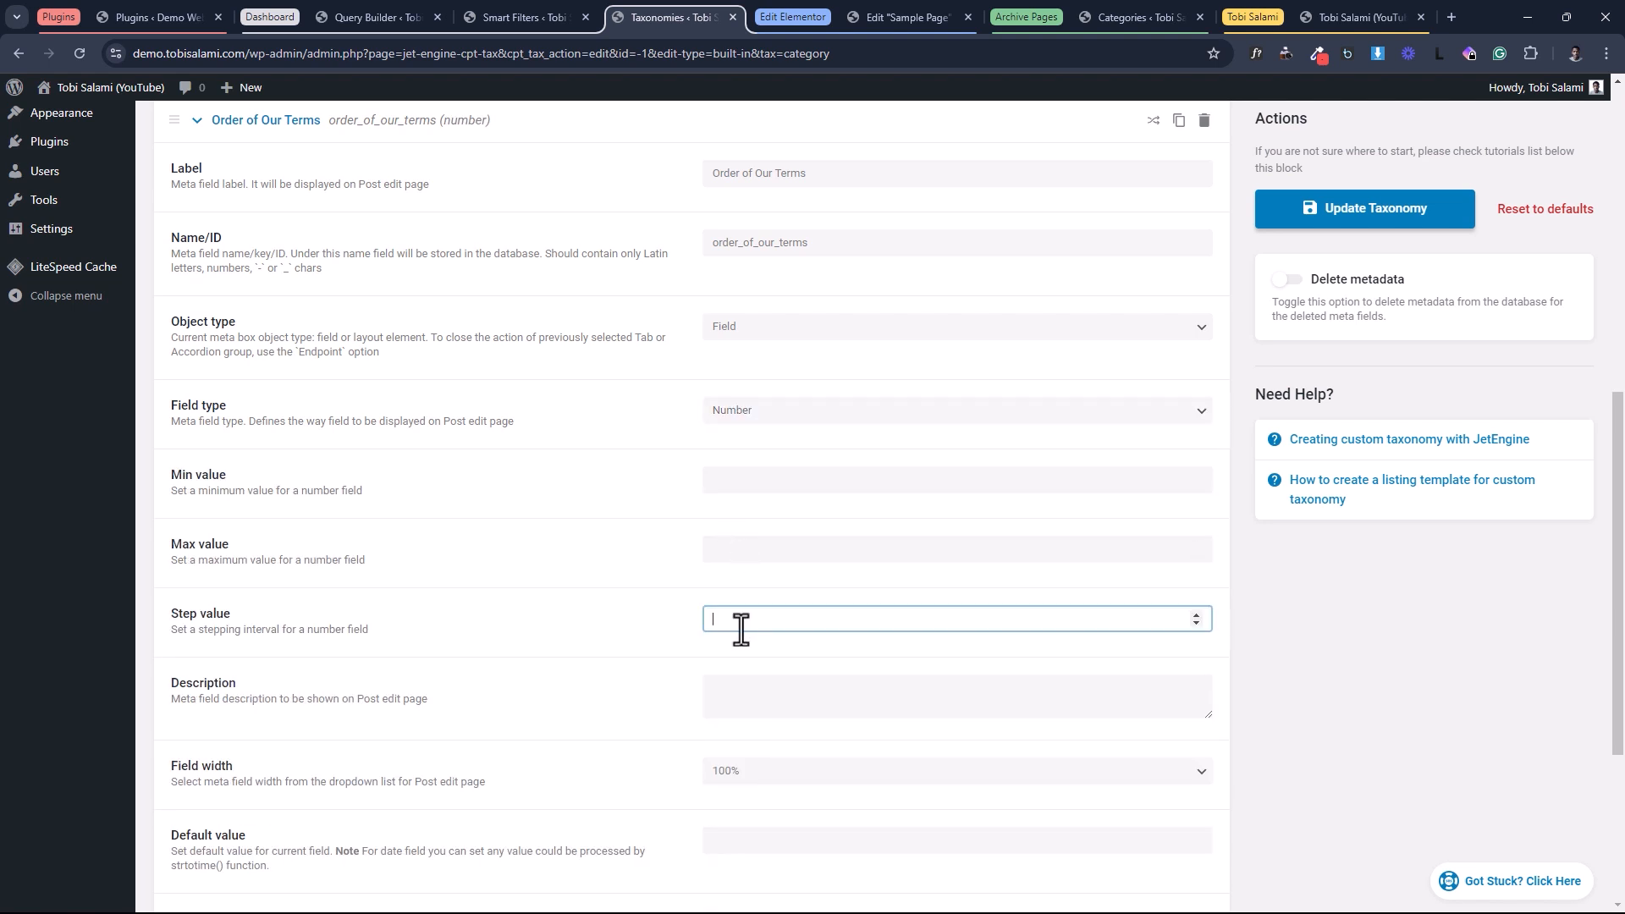
type("1")
scroll(657, 631, "down", 3)
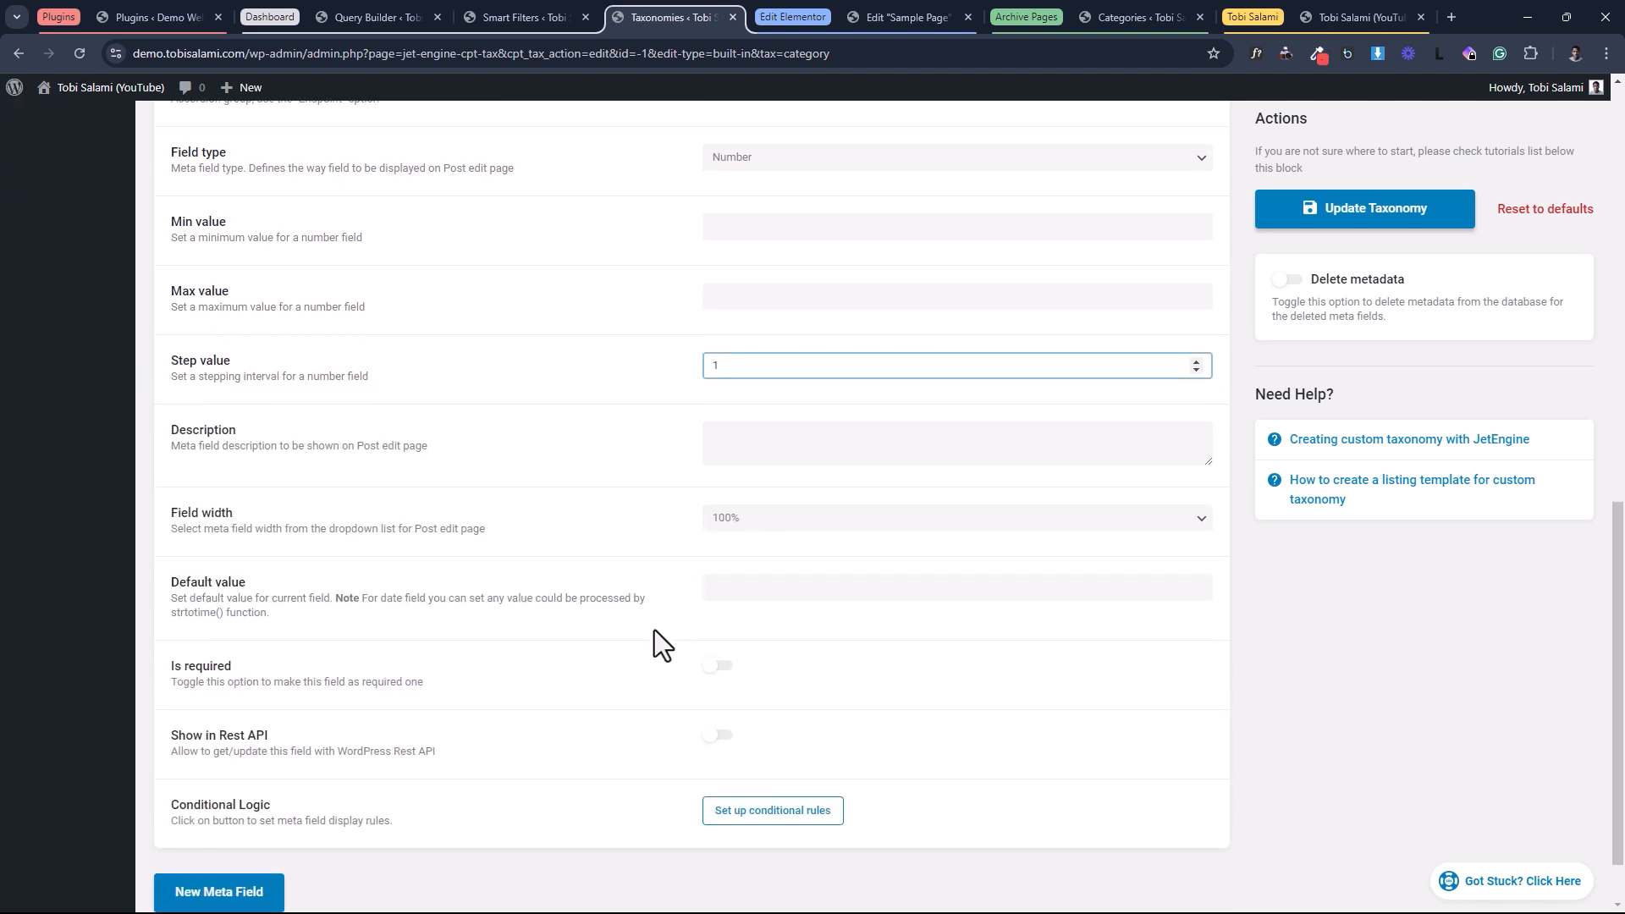
Describe the field as "Add a term order number. The higher the number, the higher its position on the list." and update the taxonomy.
left_click(631, 339)
scroll(631, 340, "up", 2)
scroll(631, 343, "down", 2)
left_click(746, 372)
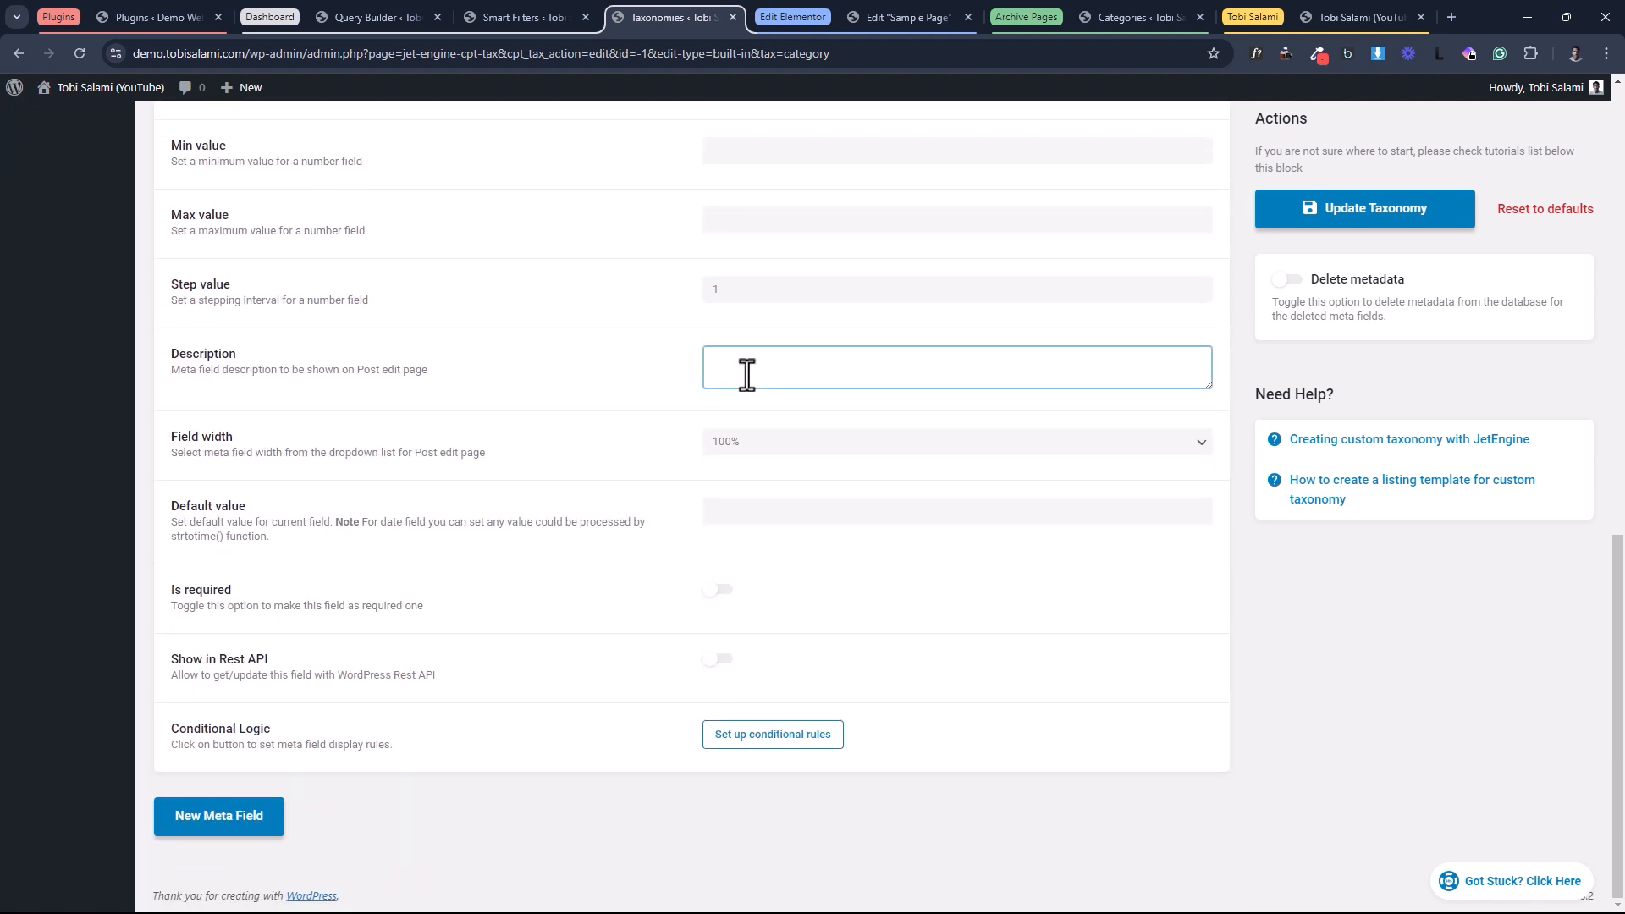
type("Add a term order number. The higher the number, the higher it")
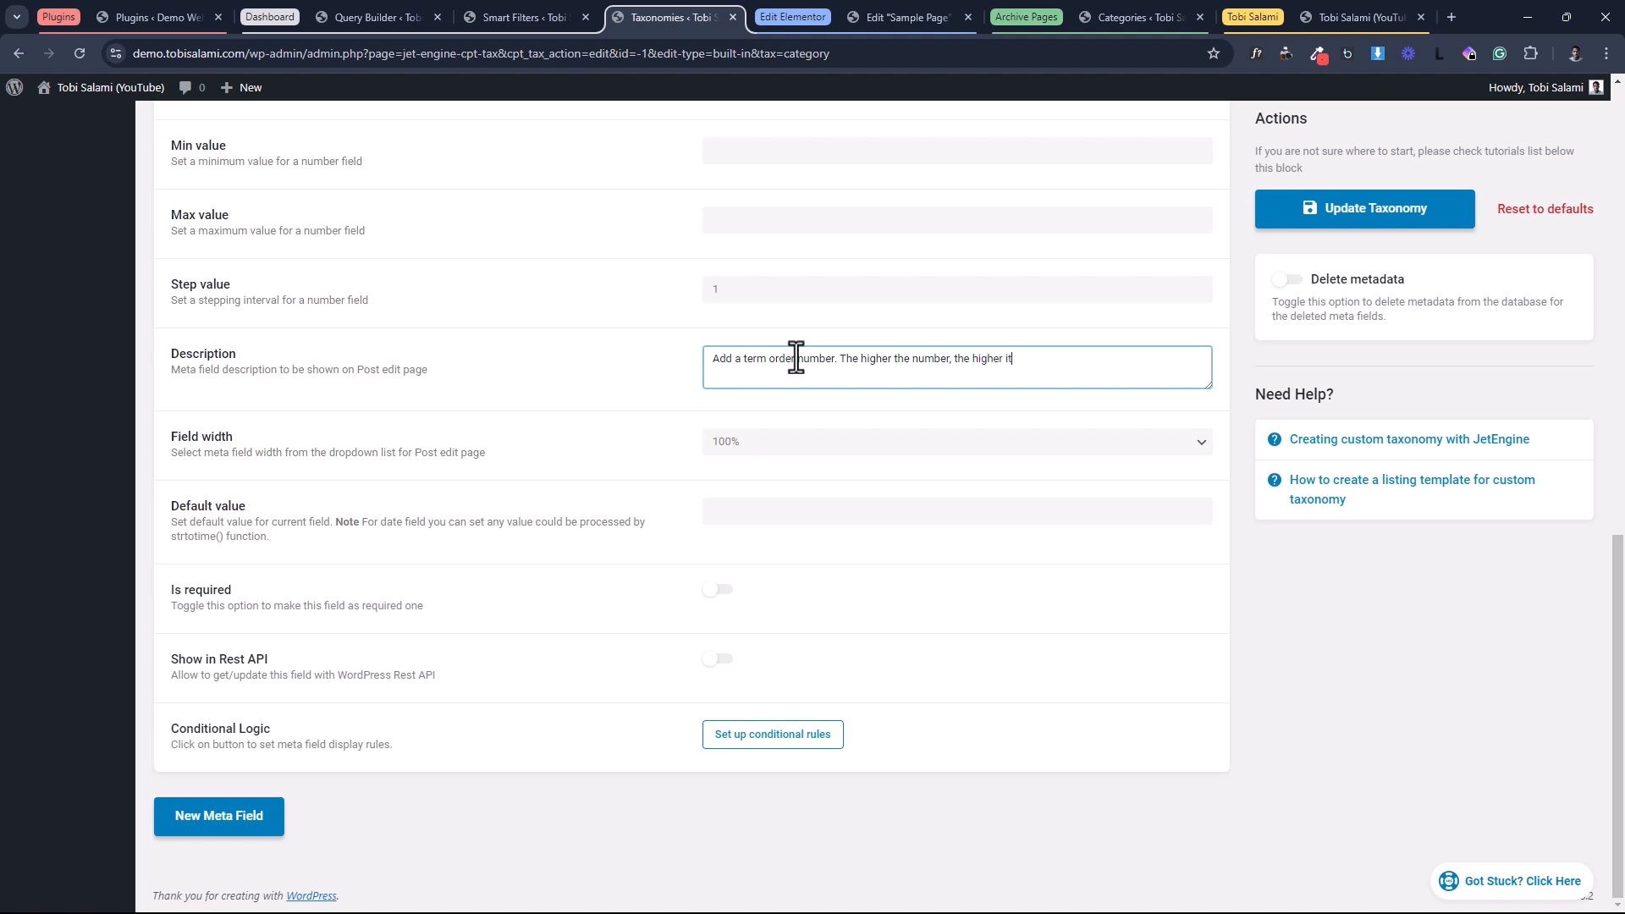
type("s position on the list.")
left_click(1325, 225)
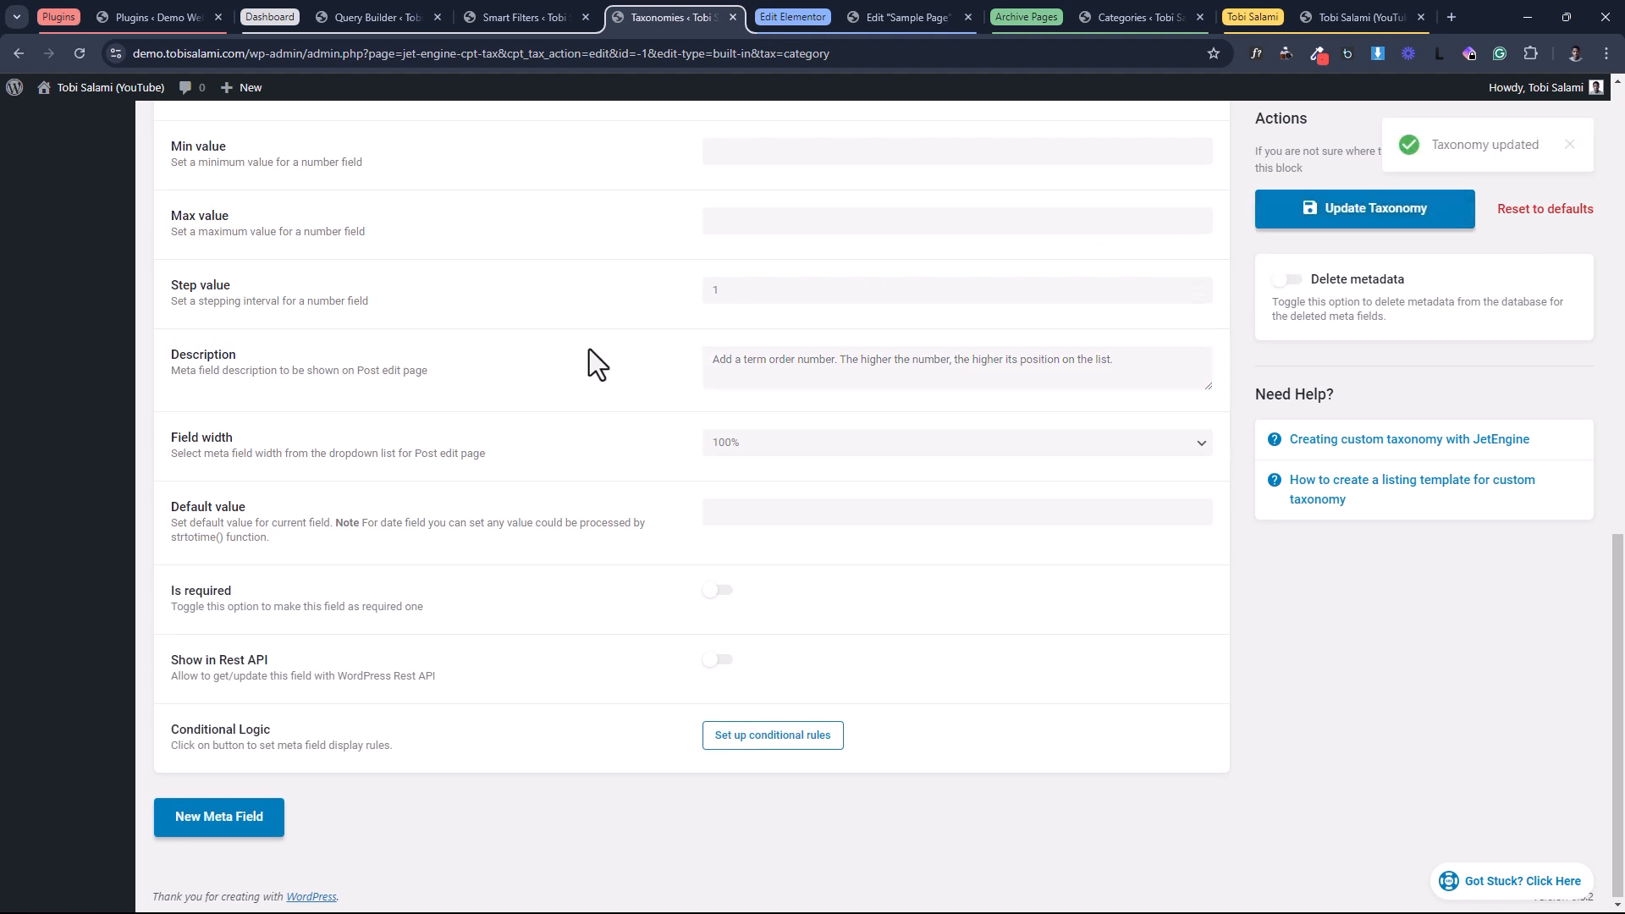
Go to the post categories list and open the Beauty category for editing in a new browser tab.
scroll(589, 349, "up", 12)
mouse_move(51, 165)
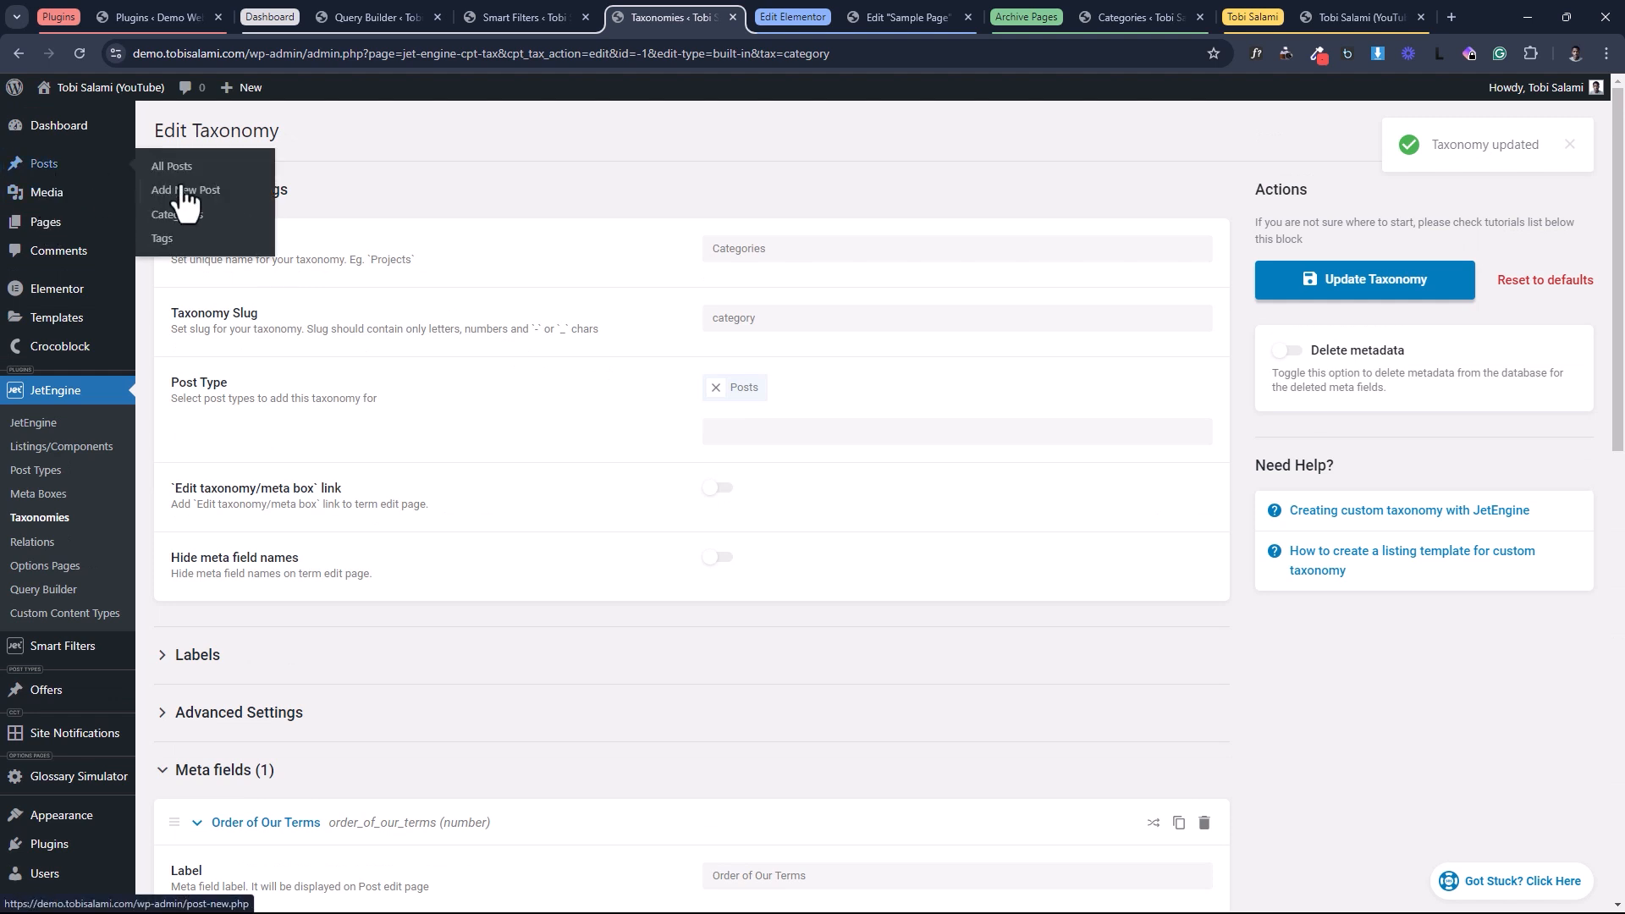
left_click(176, 215)
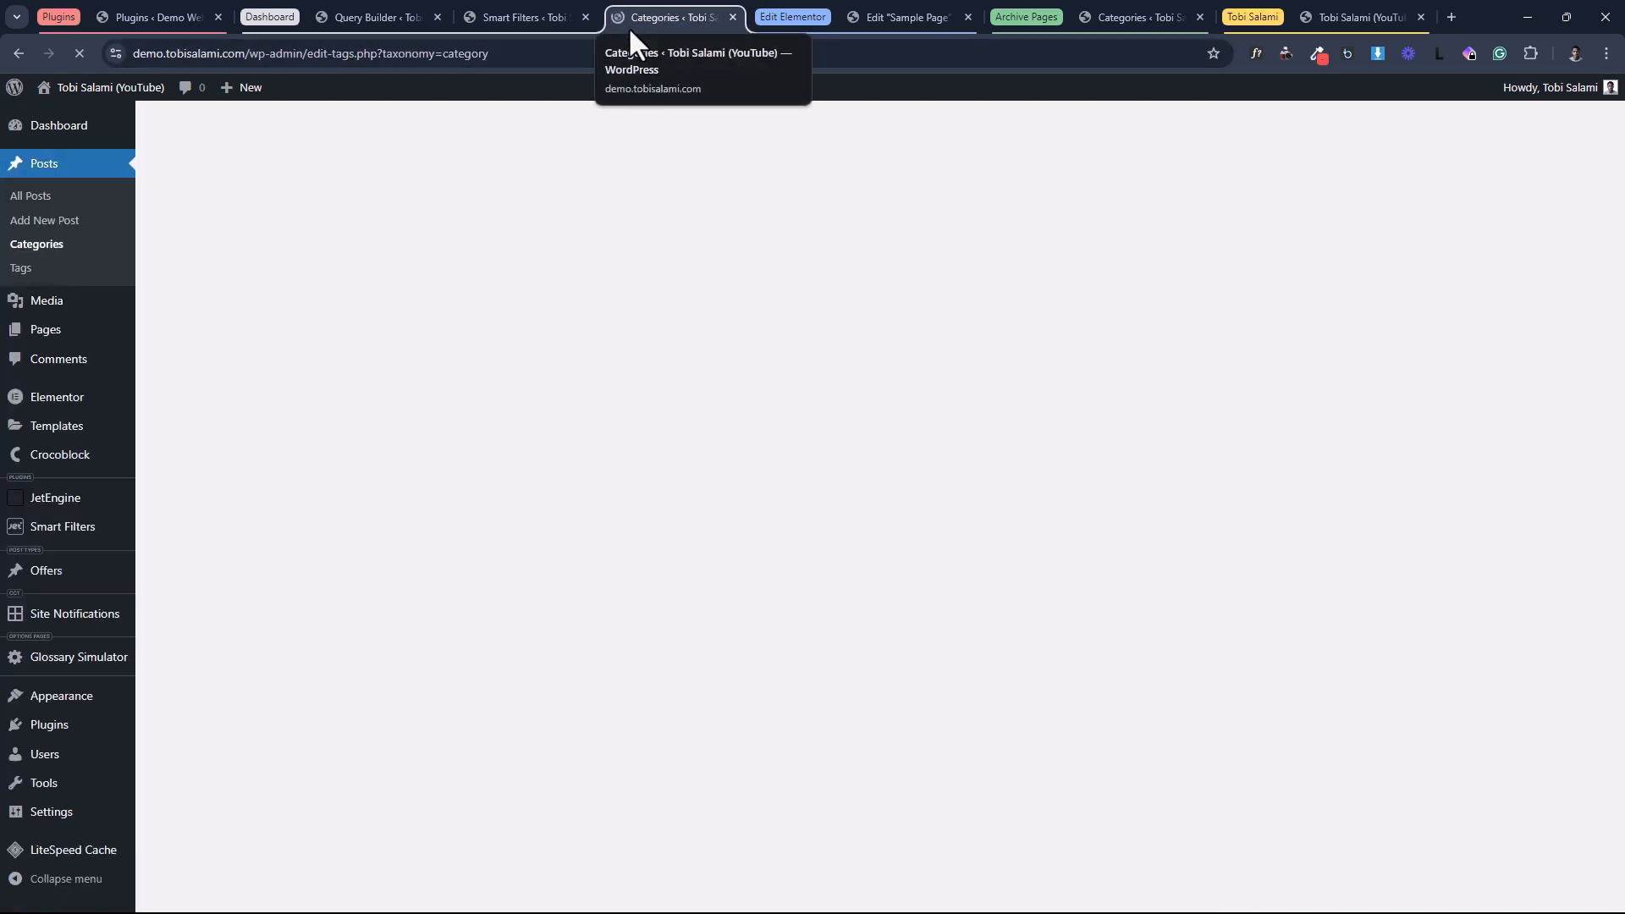
mouse_move(719, 275)
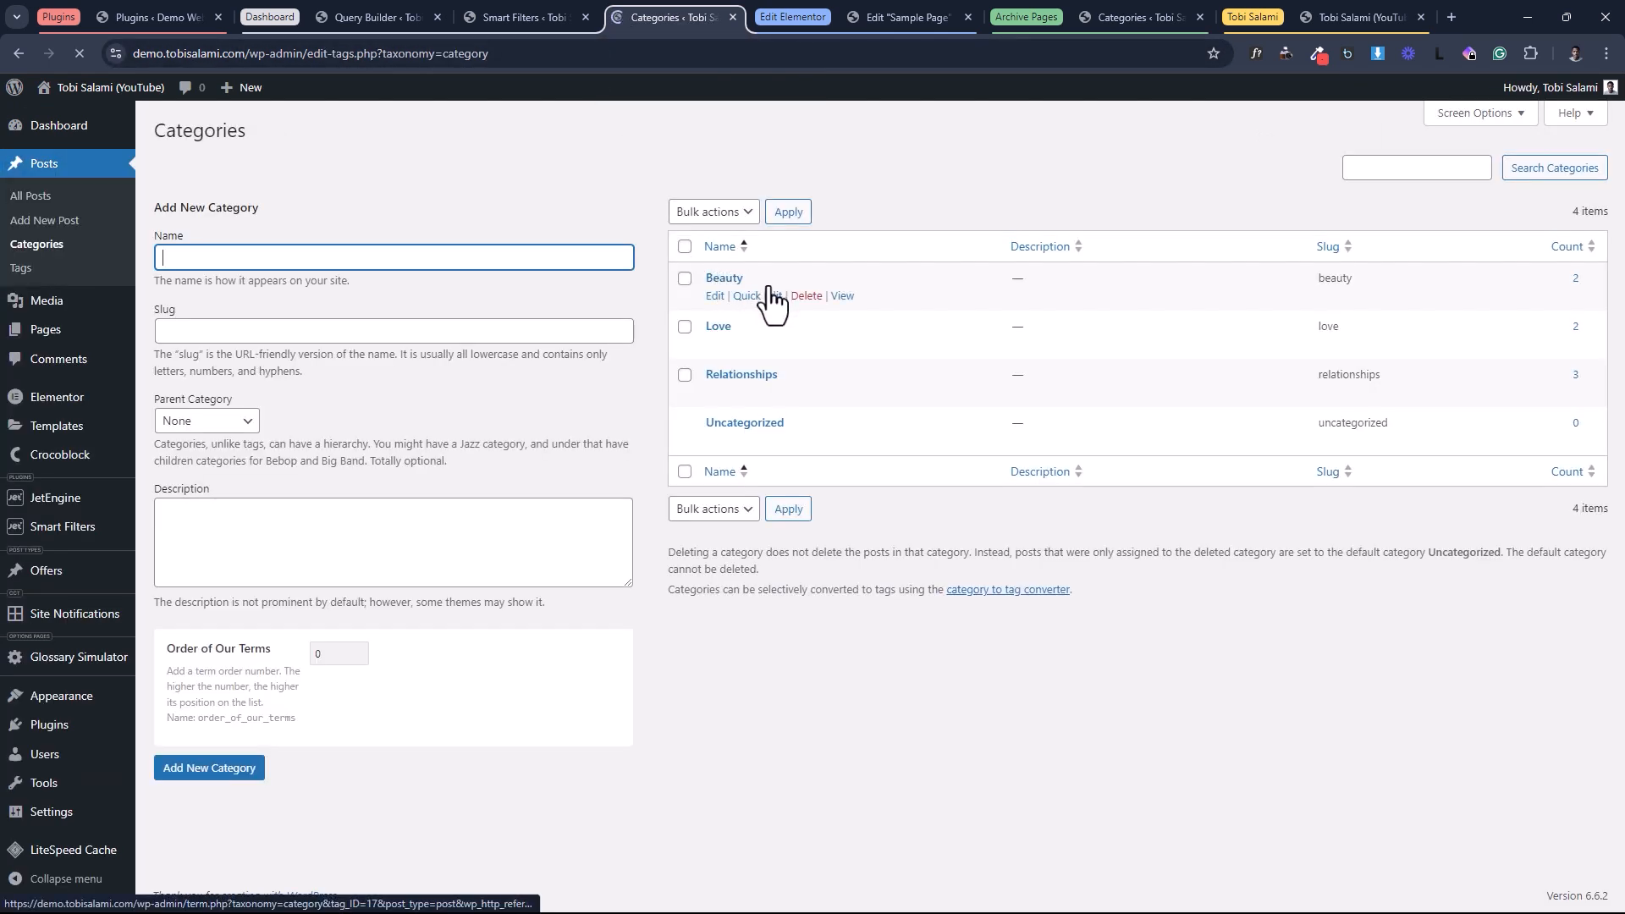
middle_click(715, 296)
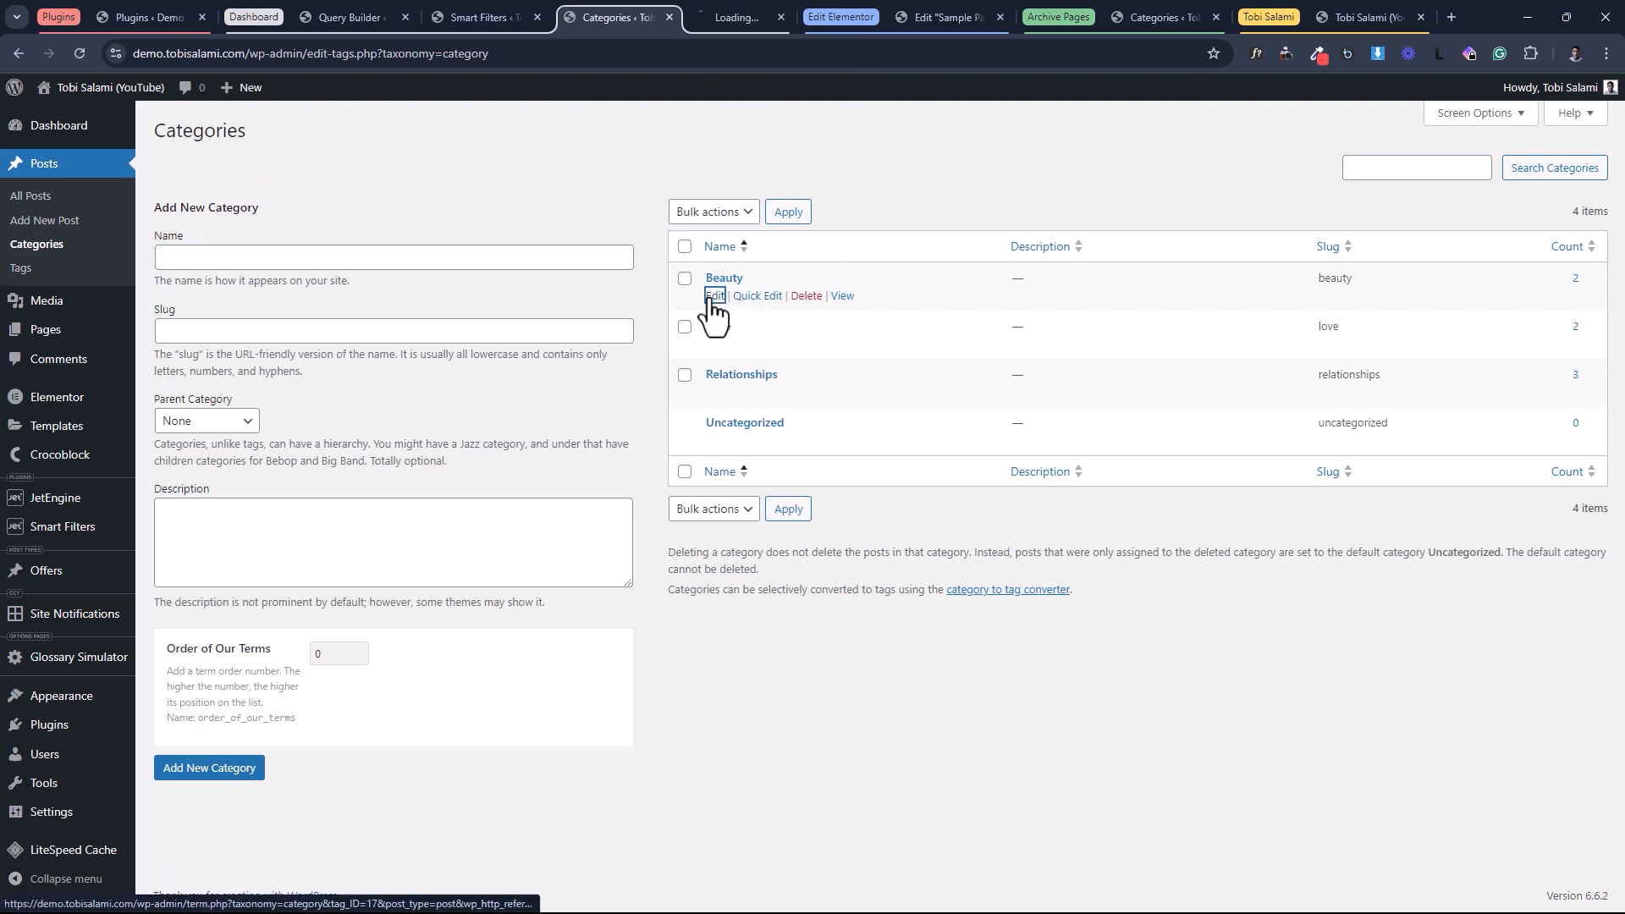
left_click(703, 14)
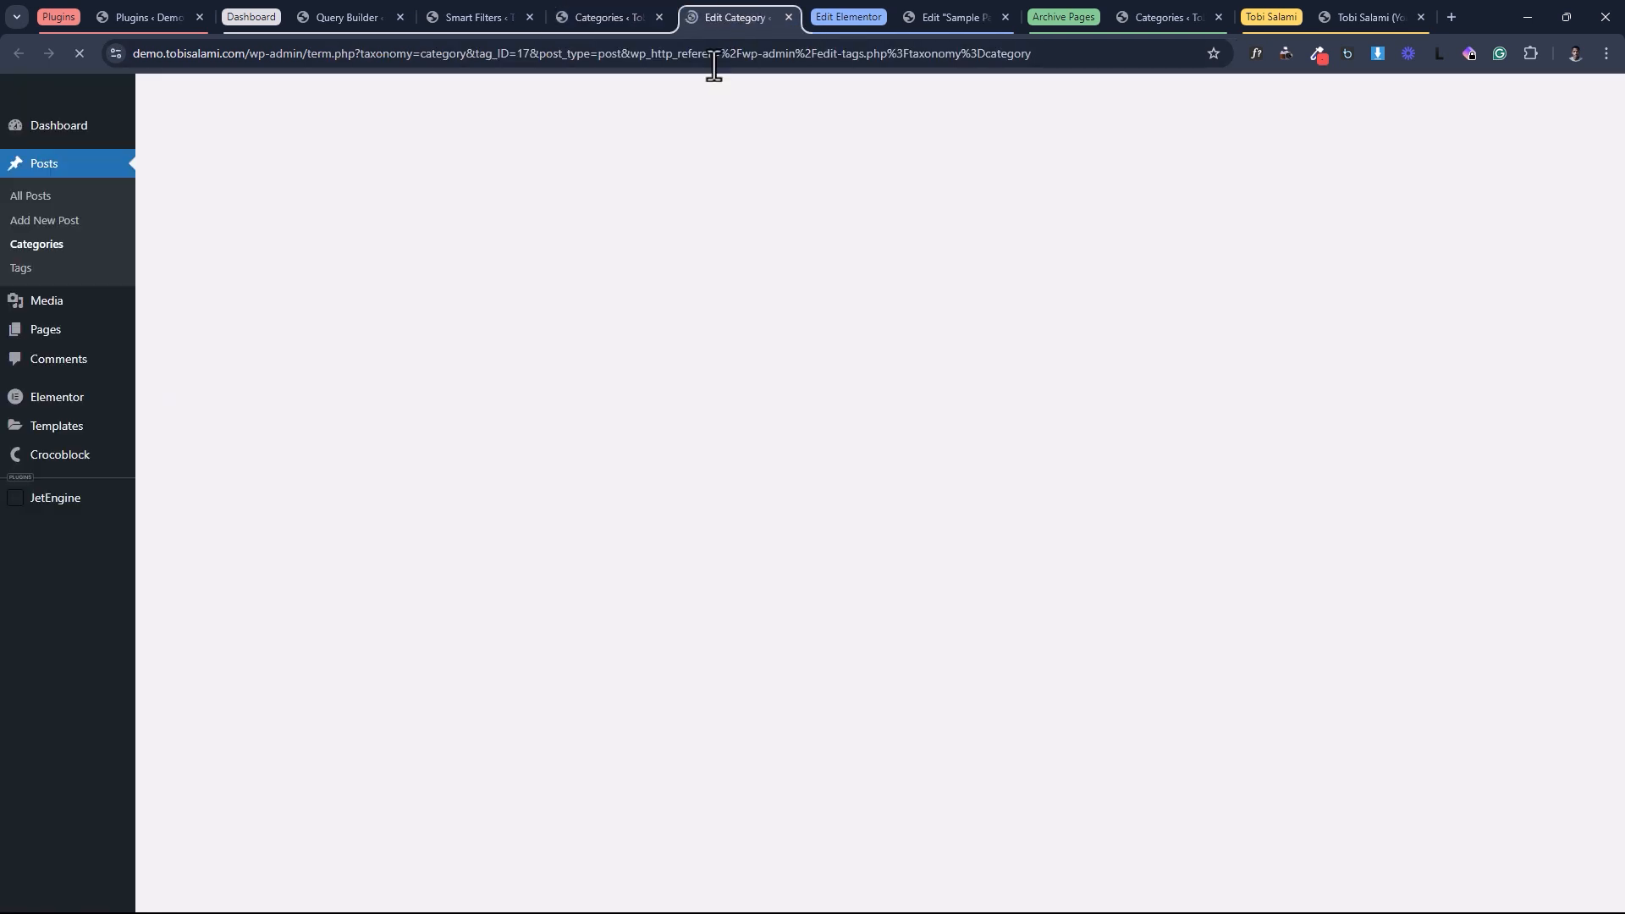
Set the Beauty category's Order of Our Terms to 5 and save the category.
double_click(359, 581)
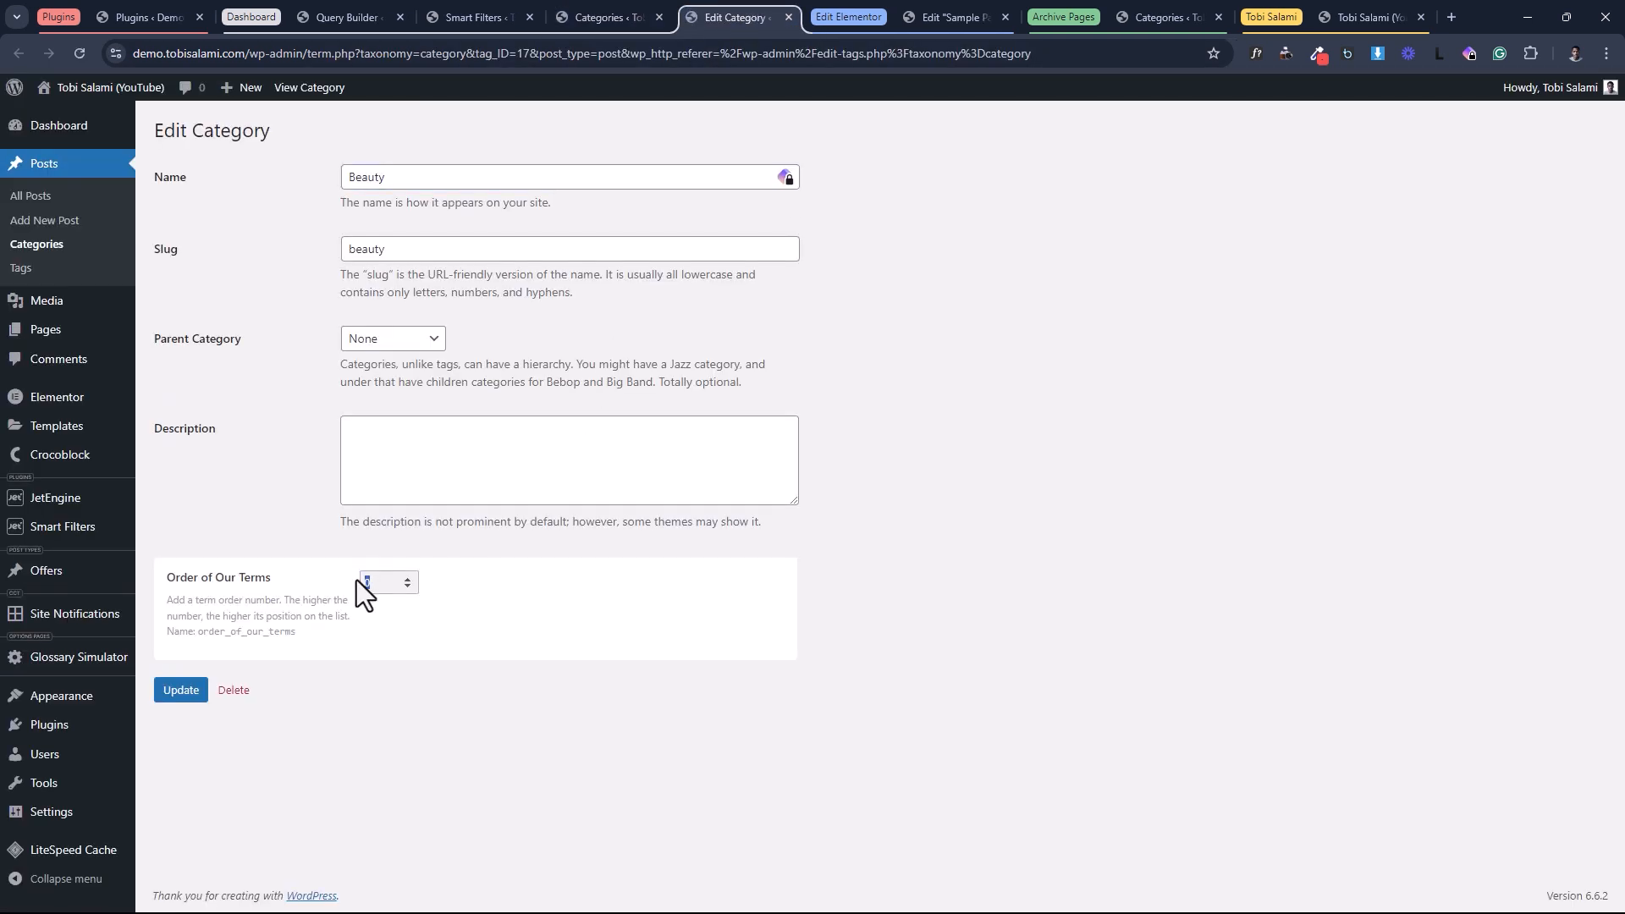
type("5")
key("Return")
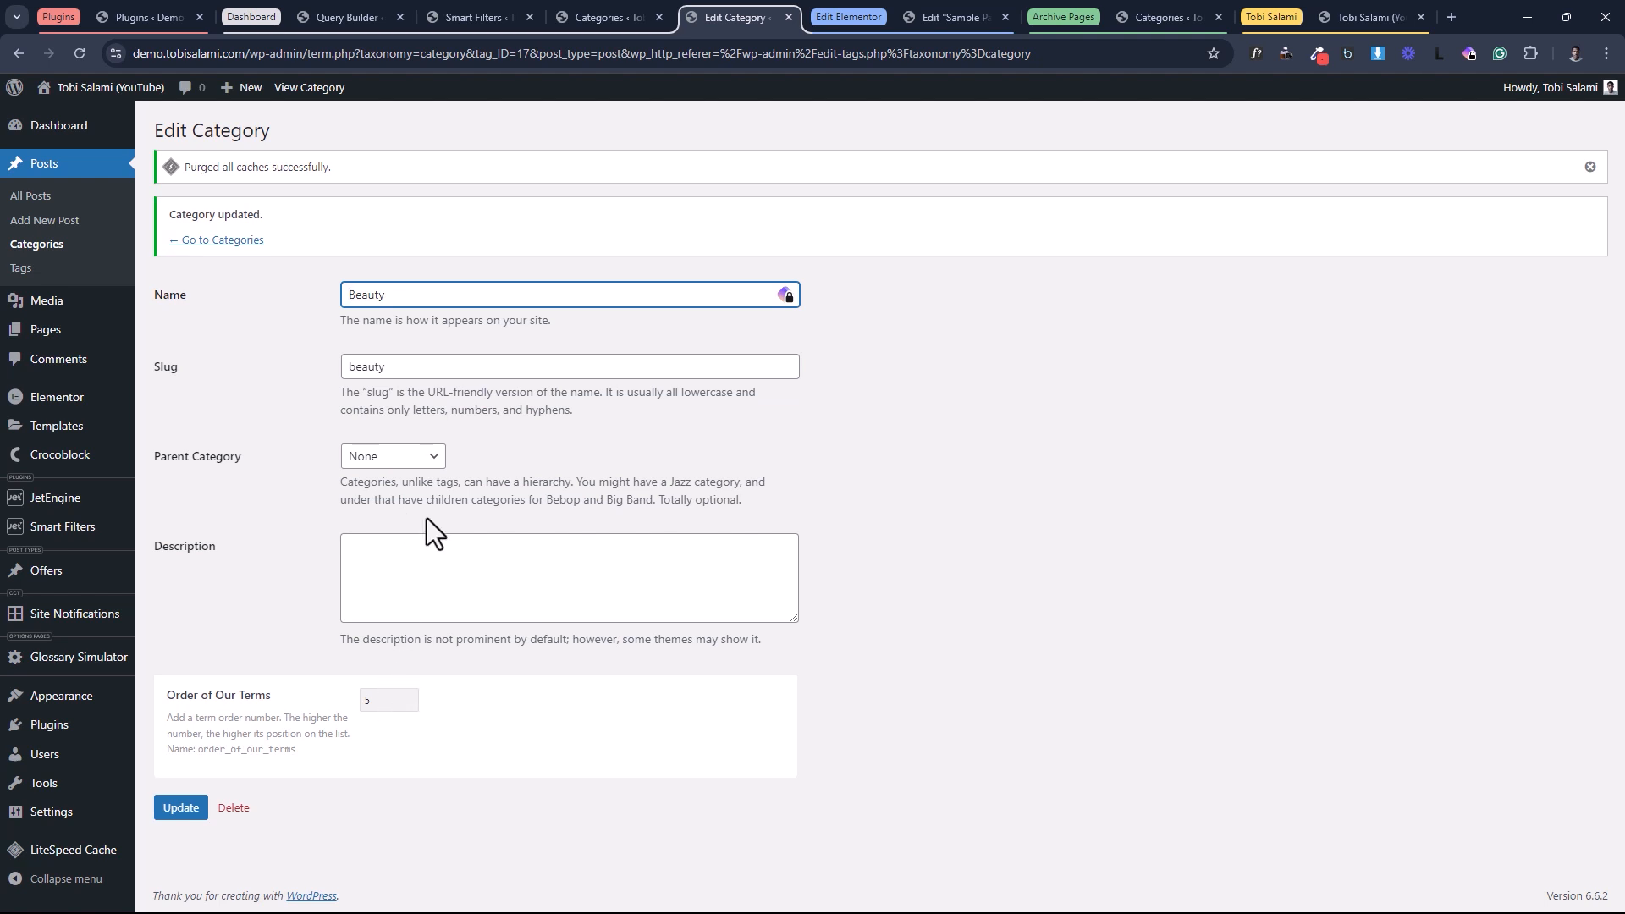
Return to the Query of Categories in Query Builder and add a meta query clause to its terms query.
left_click(344, 16)
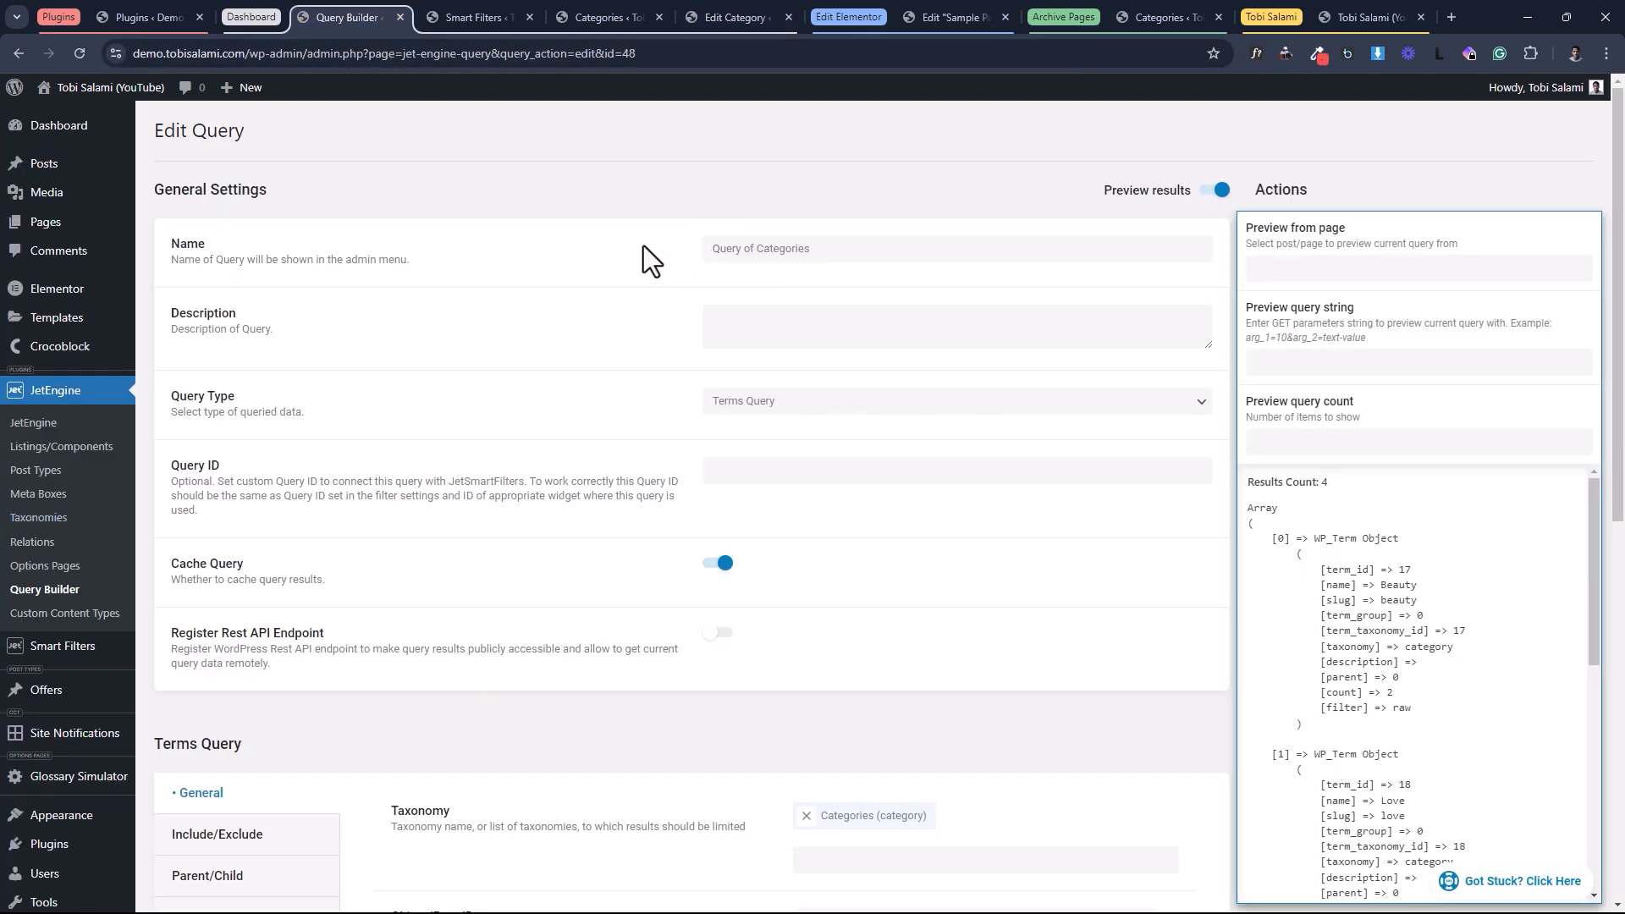
scroll(657, 271, "down", 5)
scroll(657, 277, "down", 2)
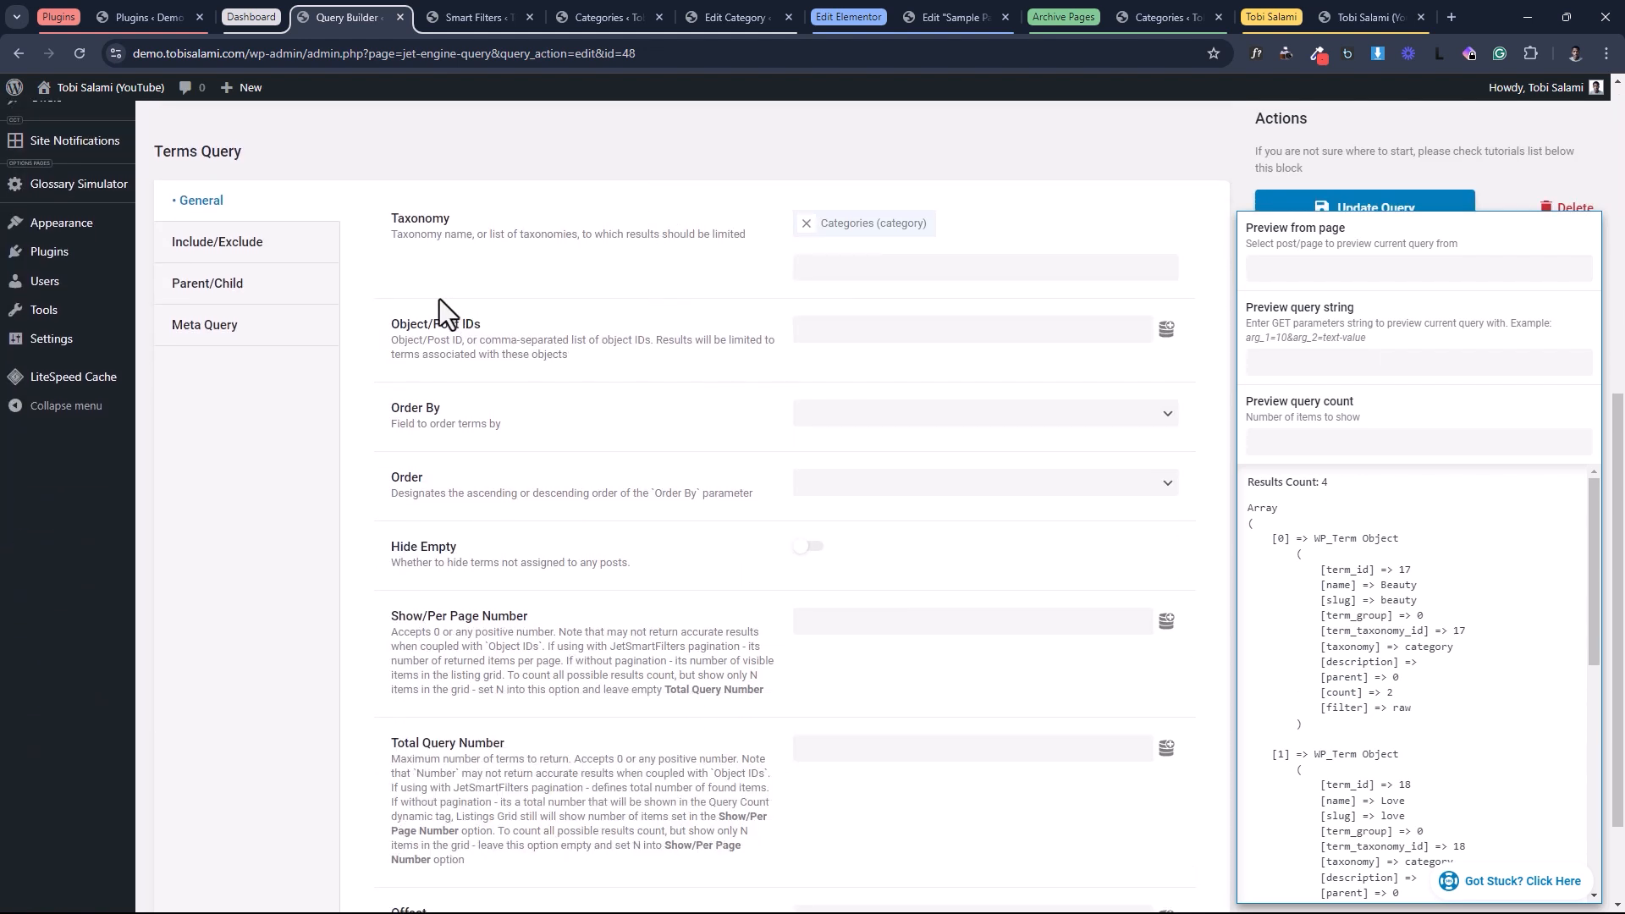
left_click(265, 327)
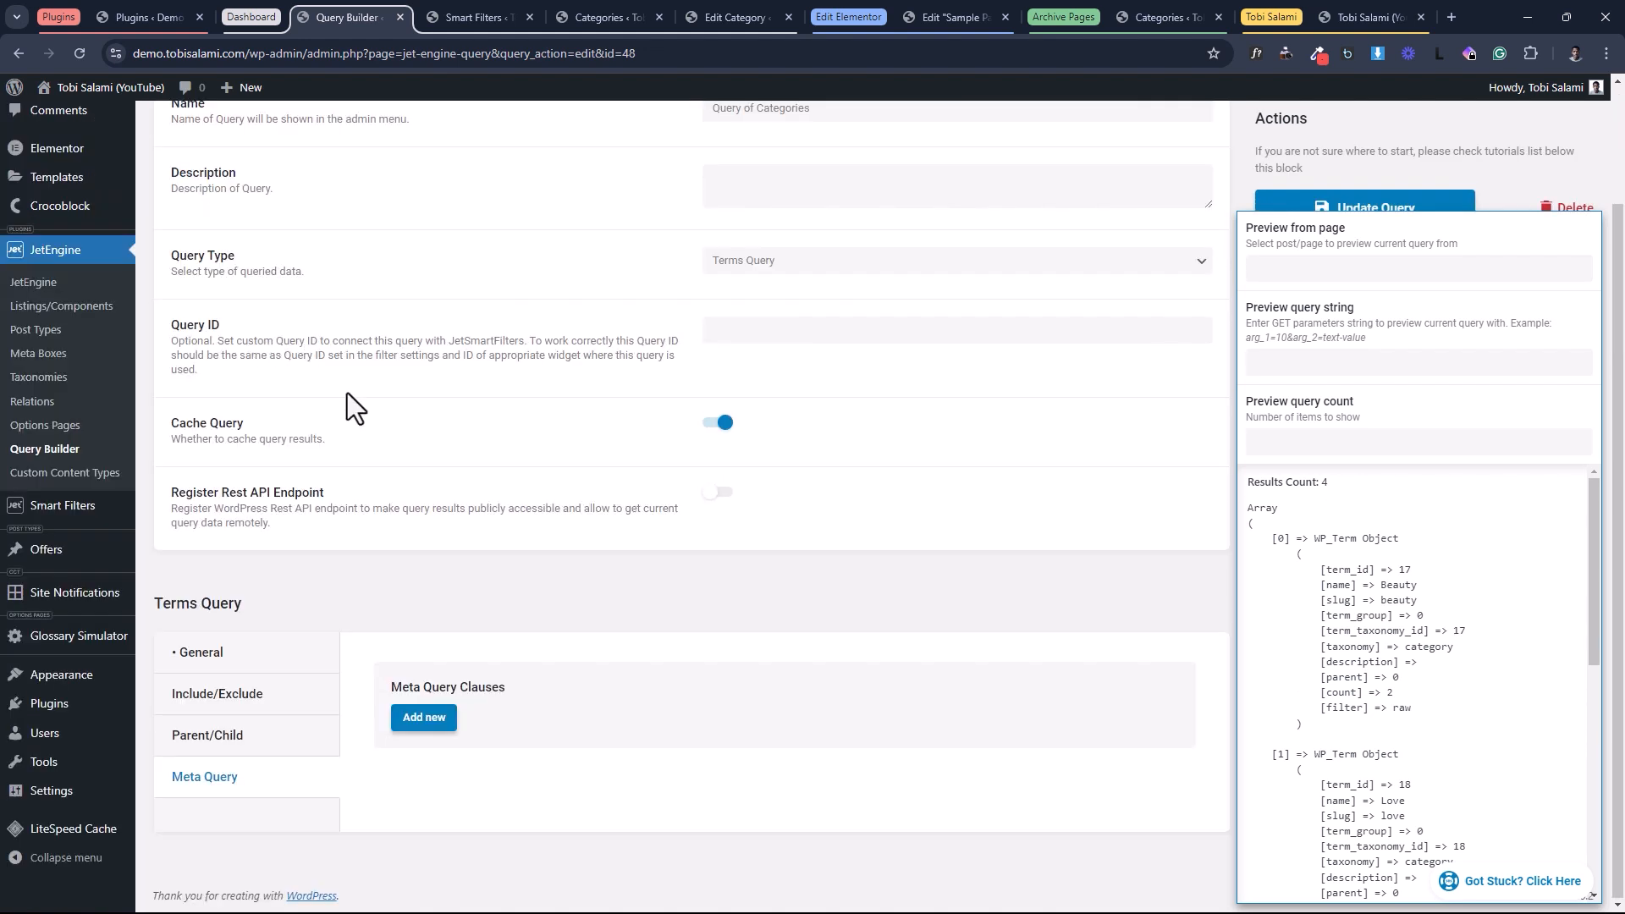
left_click(425, 716)
scroll(425, 718, "down", 4)
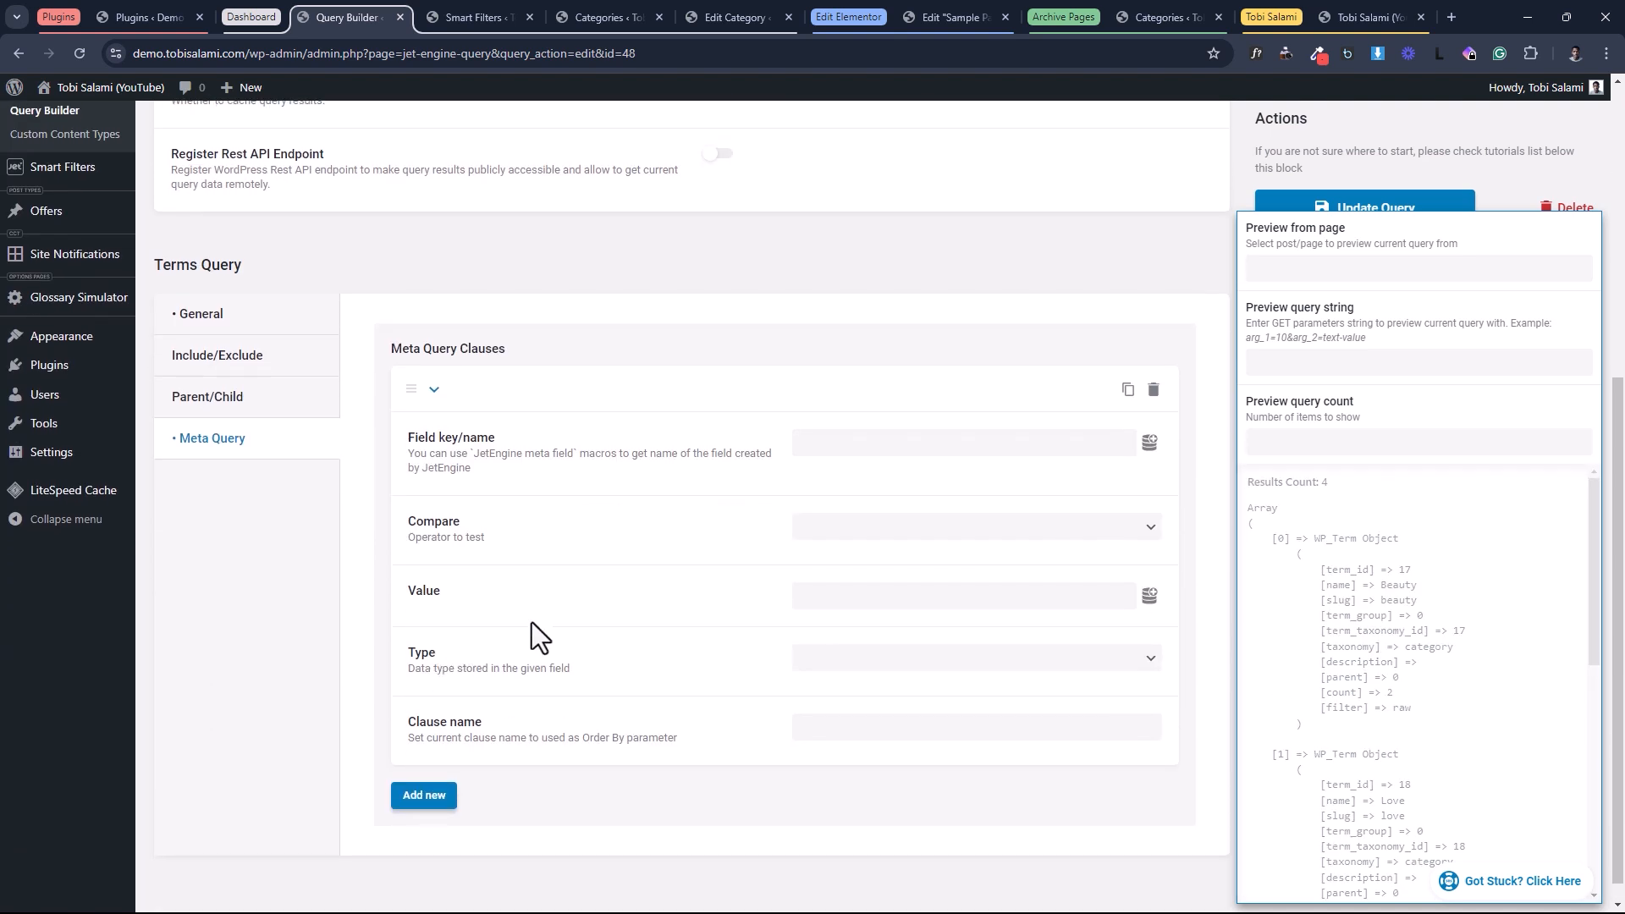
Copy the field name order_of_our_terms from the Beauty category's edit page and paste it as the clause's field key.
left_click(713, 12)
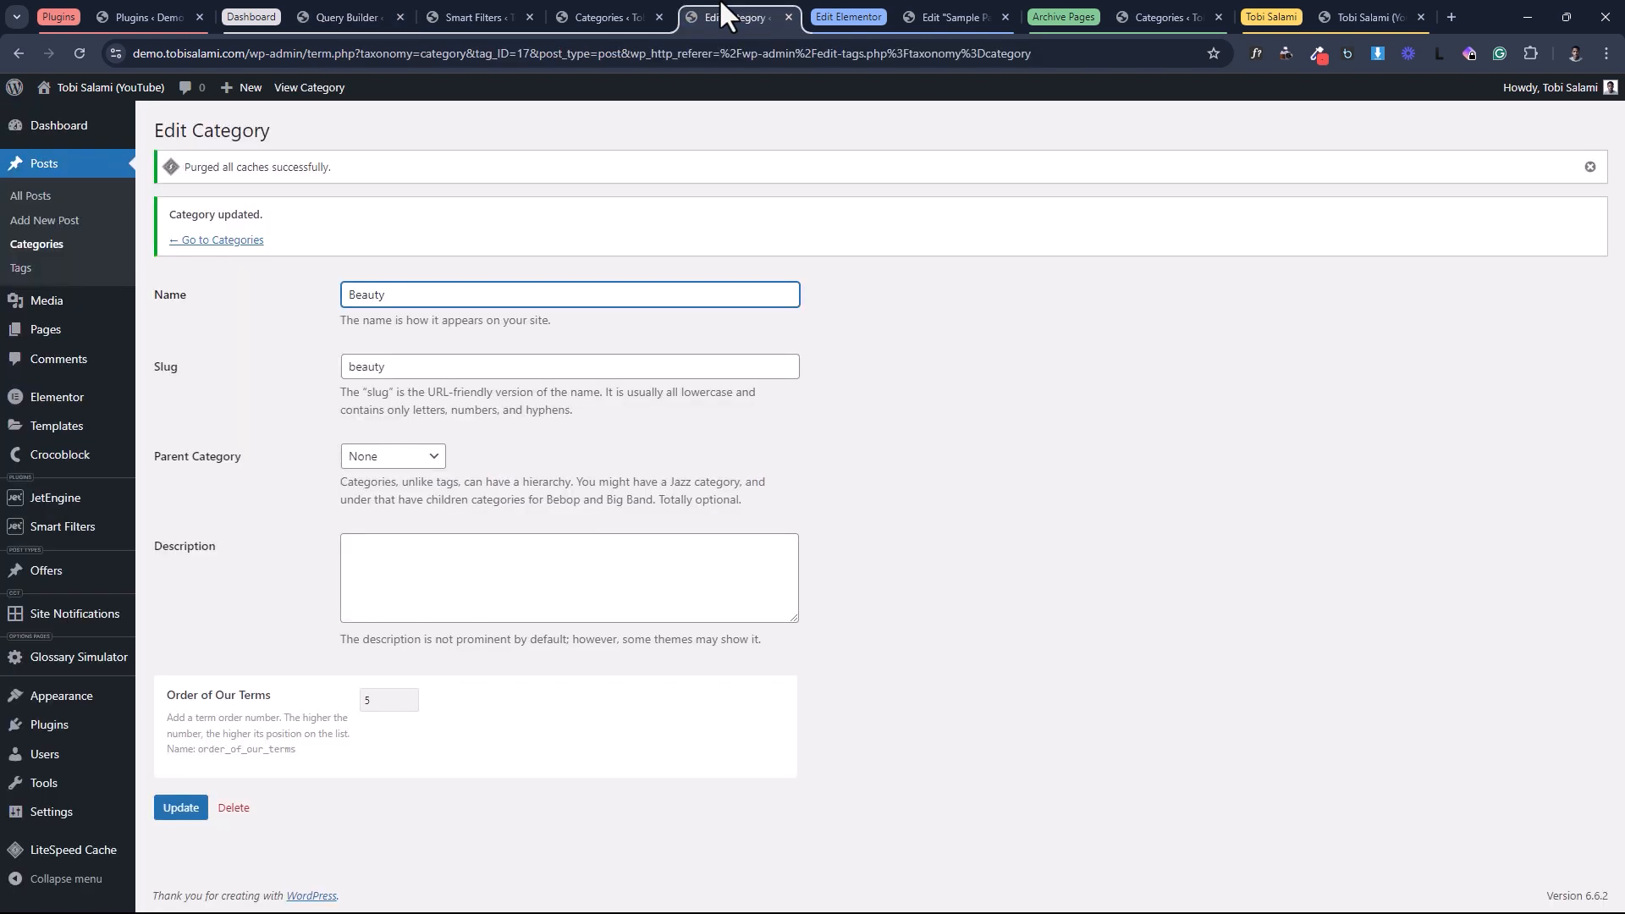
left_click(303, 750)
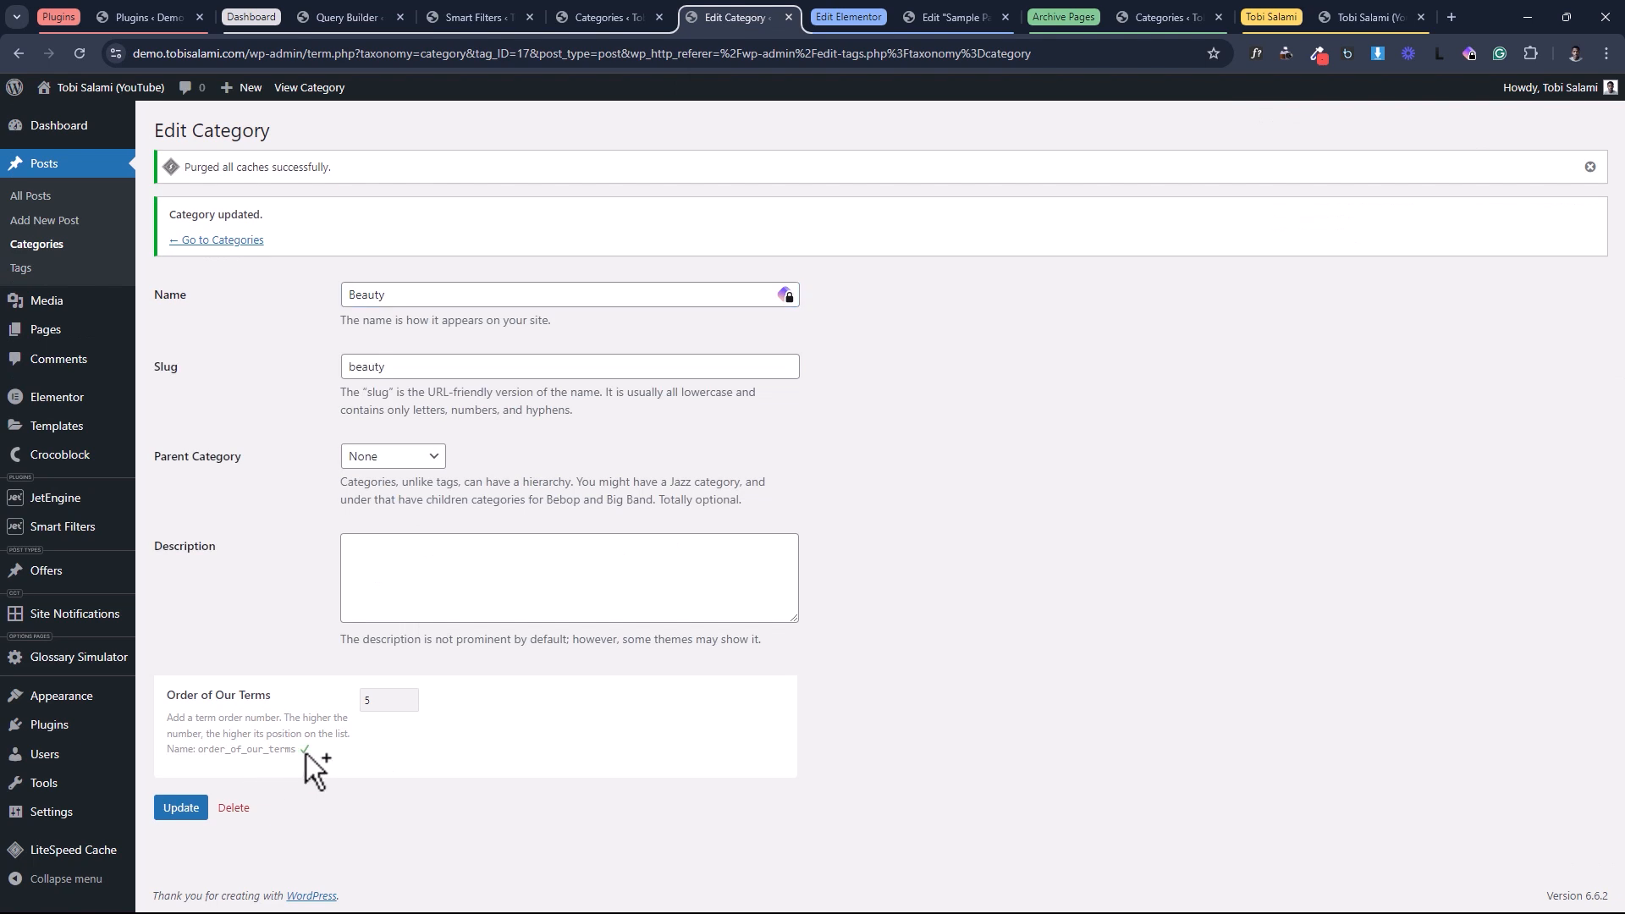
left_click(385, 17)
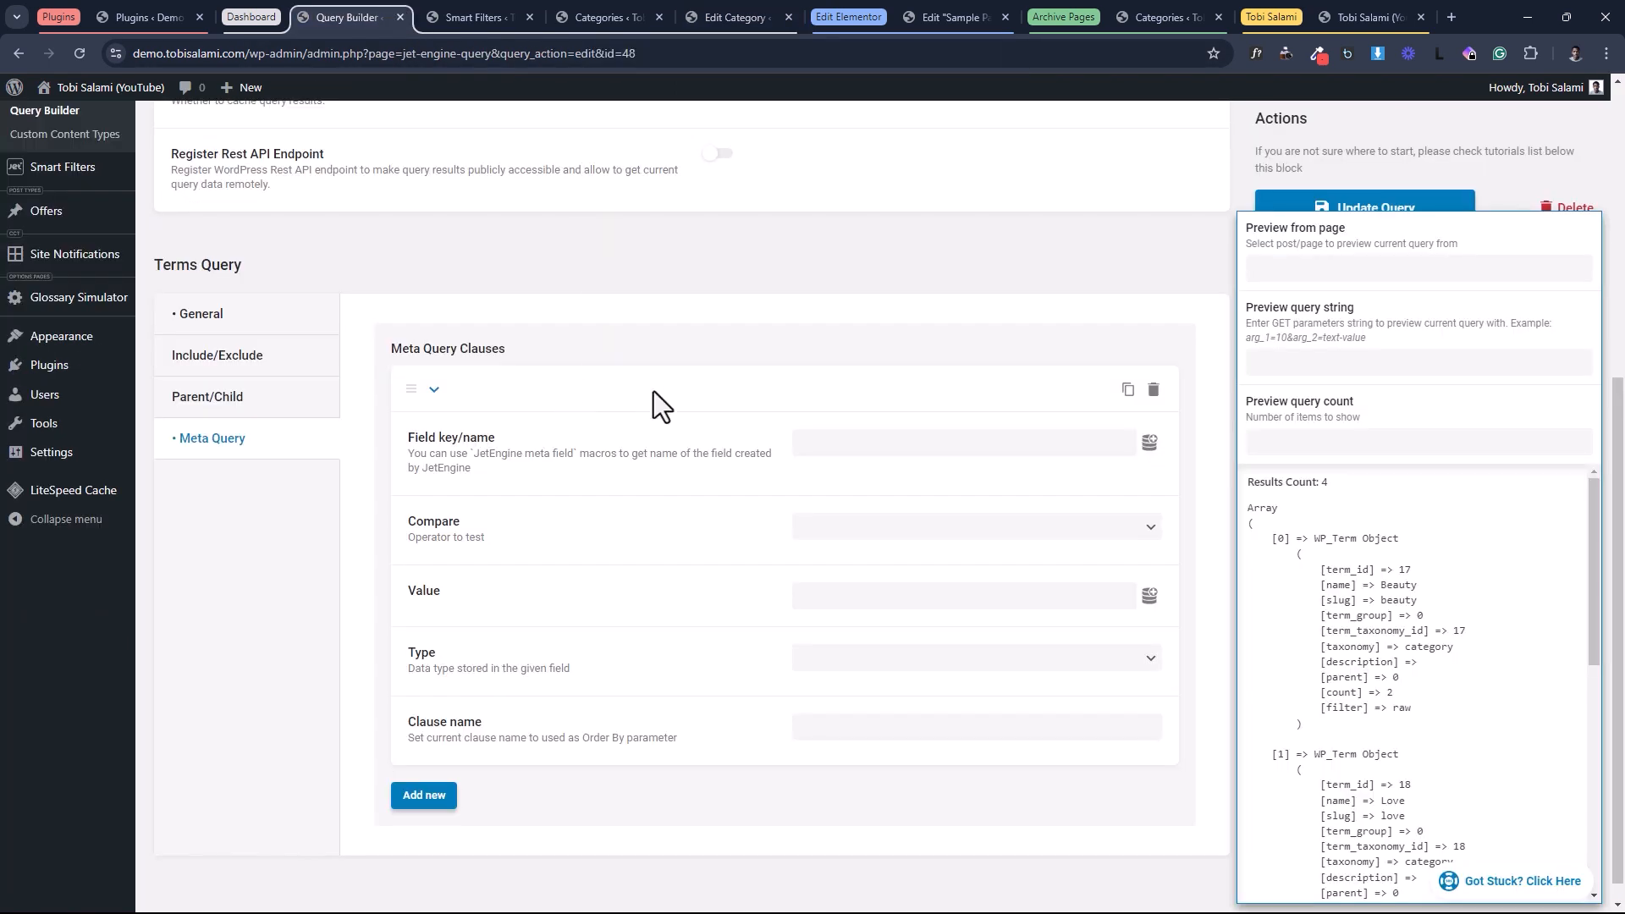
left_click(819, 441)
key("ctrl+v")
left_click(719, 520)
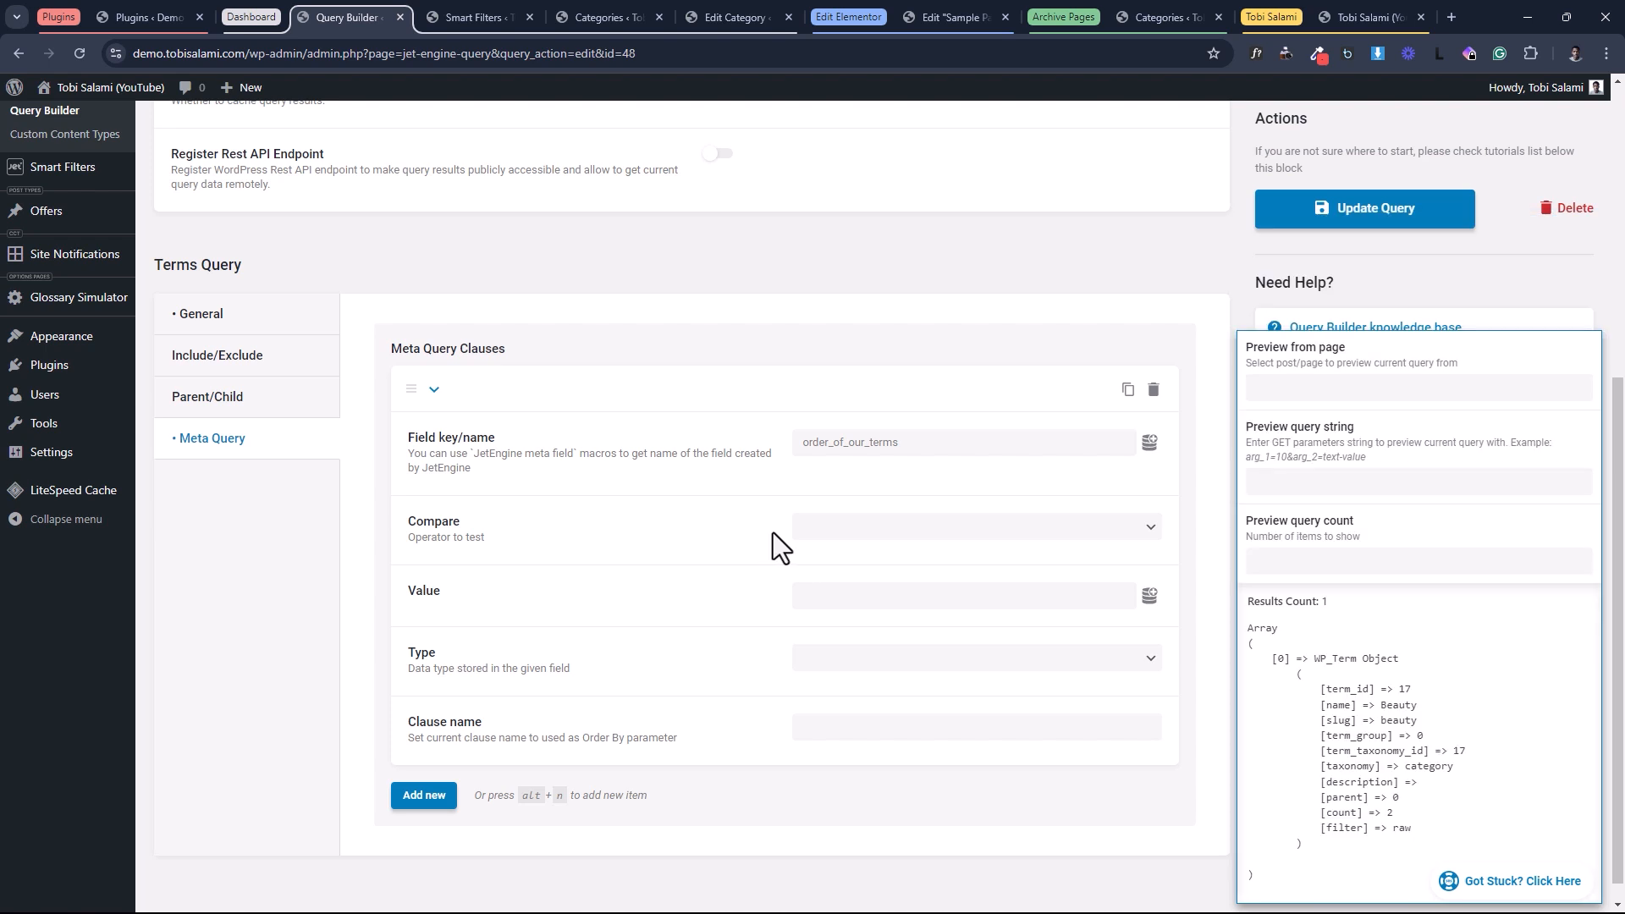
Set the meta query clause's compare operator to Exists and its data type to Numeric.
left_click(823, 527)
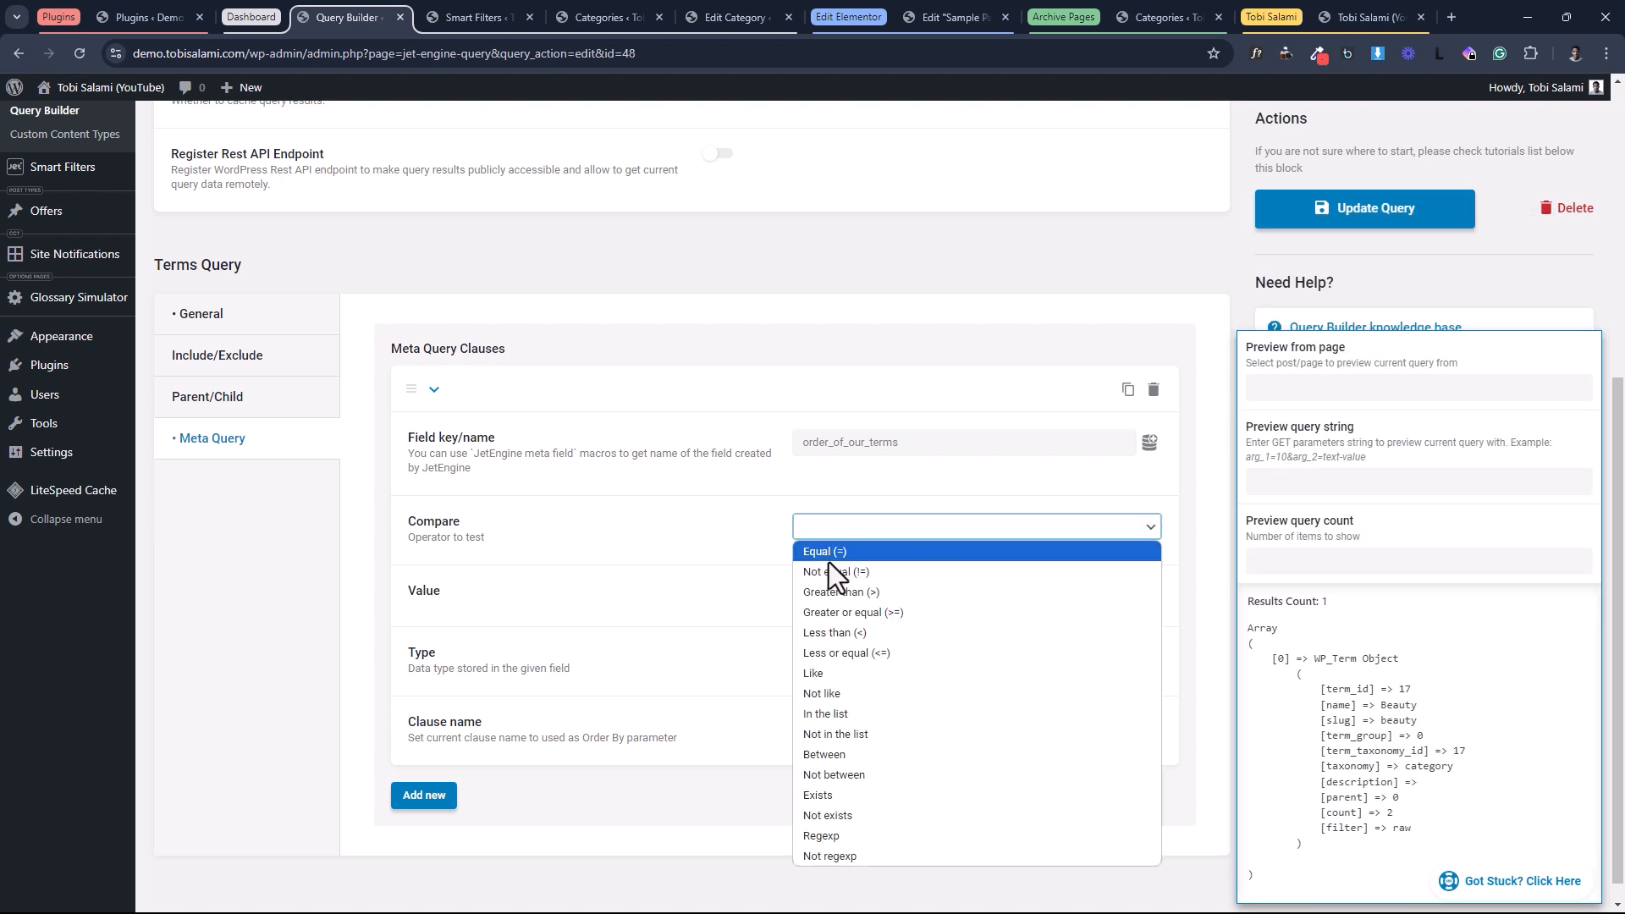
left_click(831, 799)
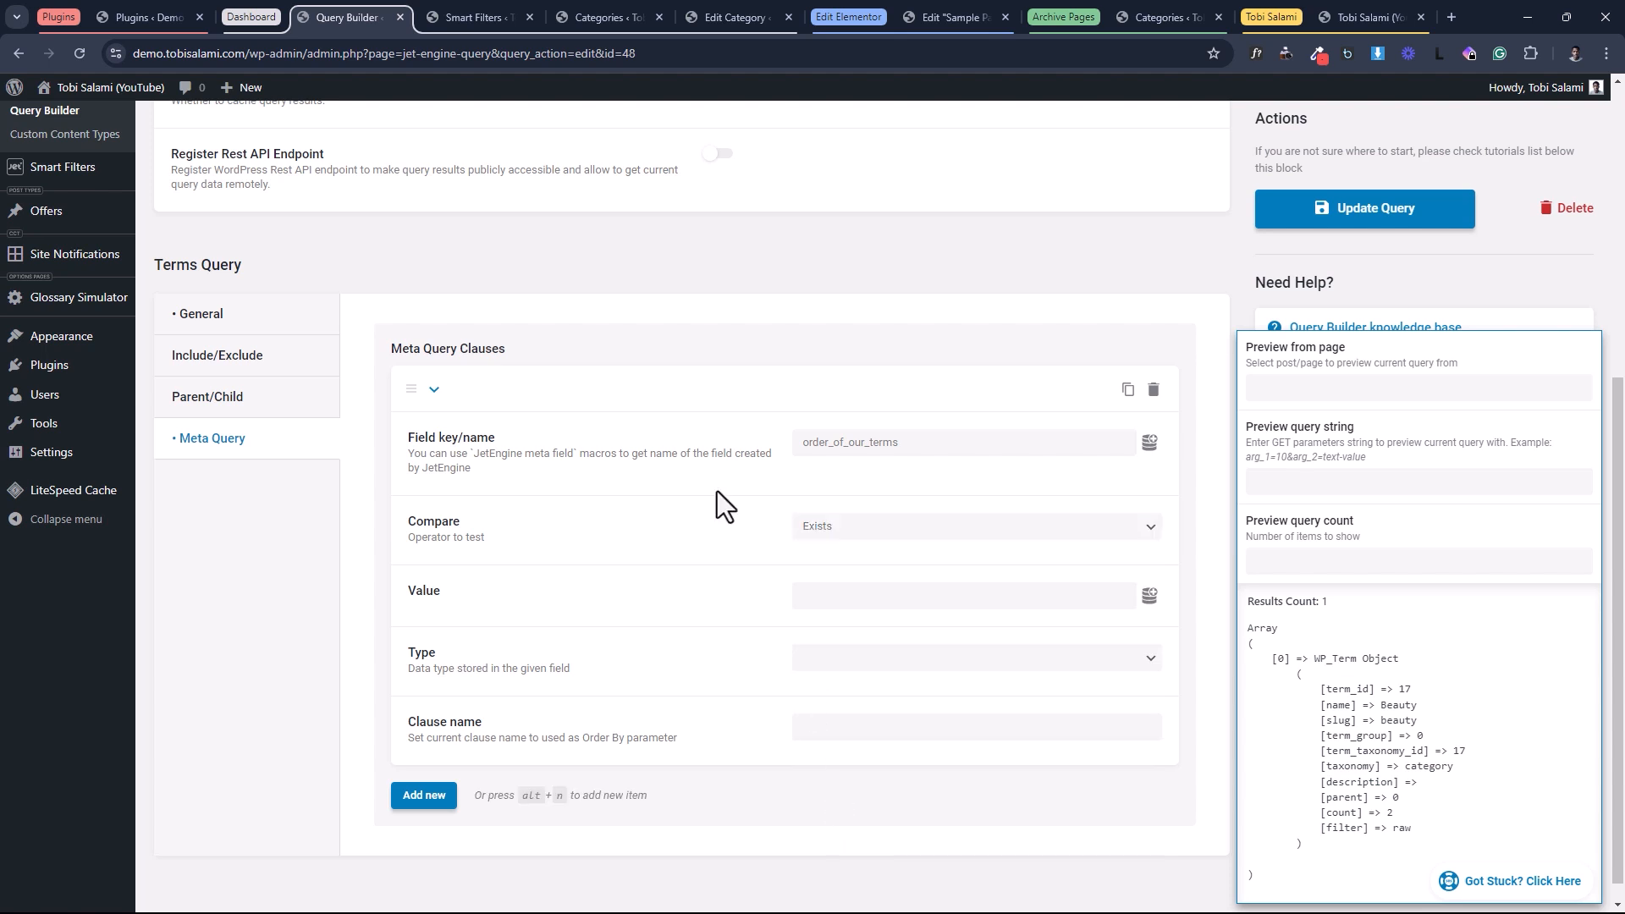
left_click_drag(914, 438, 768, 440)
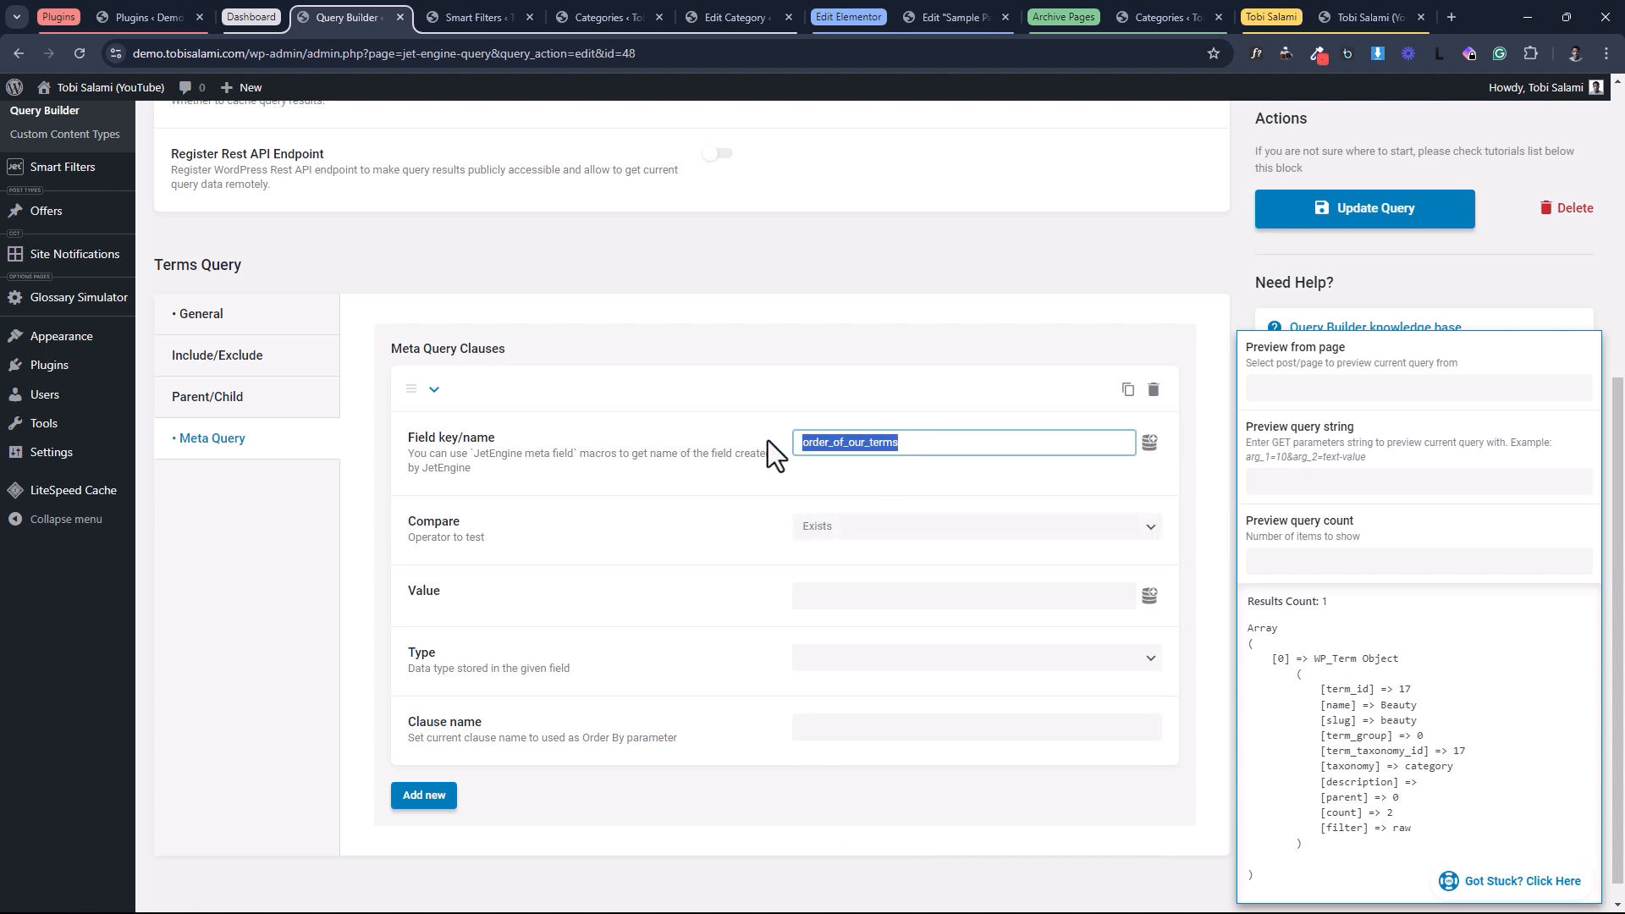
left_click(769, 440)
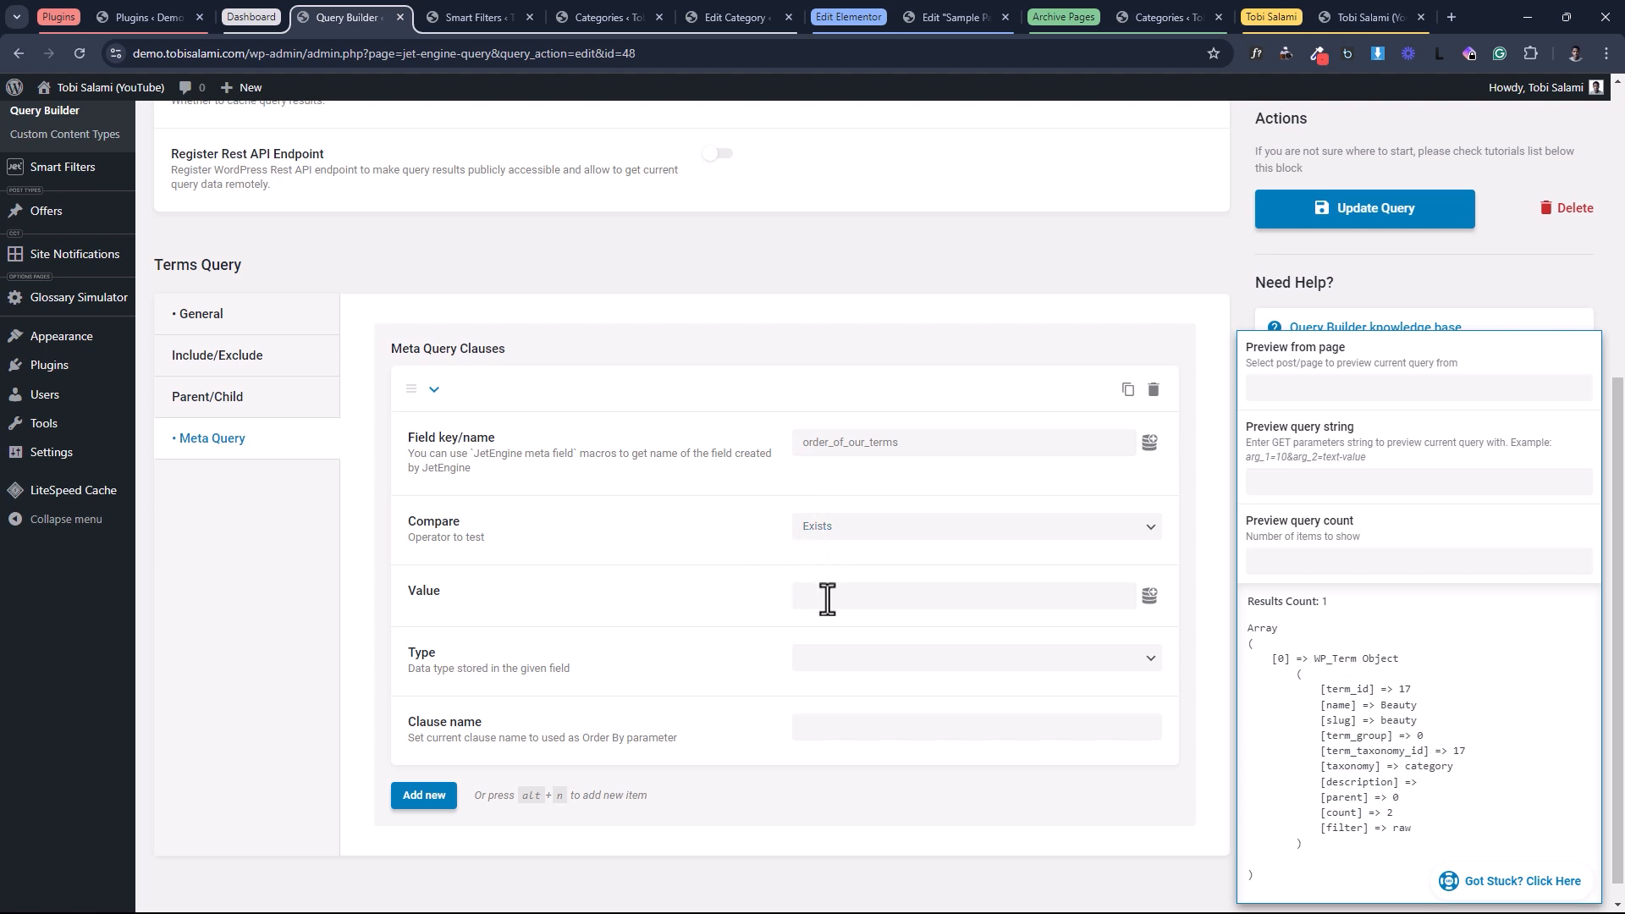
left_click(871, 660)
right_click(870, 661)
left_click(841, 696)
left_click(833, 665)
left_click(825, 702)
Name the clause "Order (Custom for Terms)" and update the query.
left_click(799, 726)
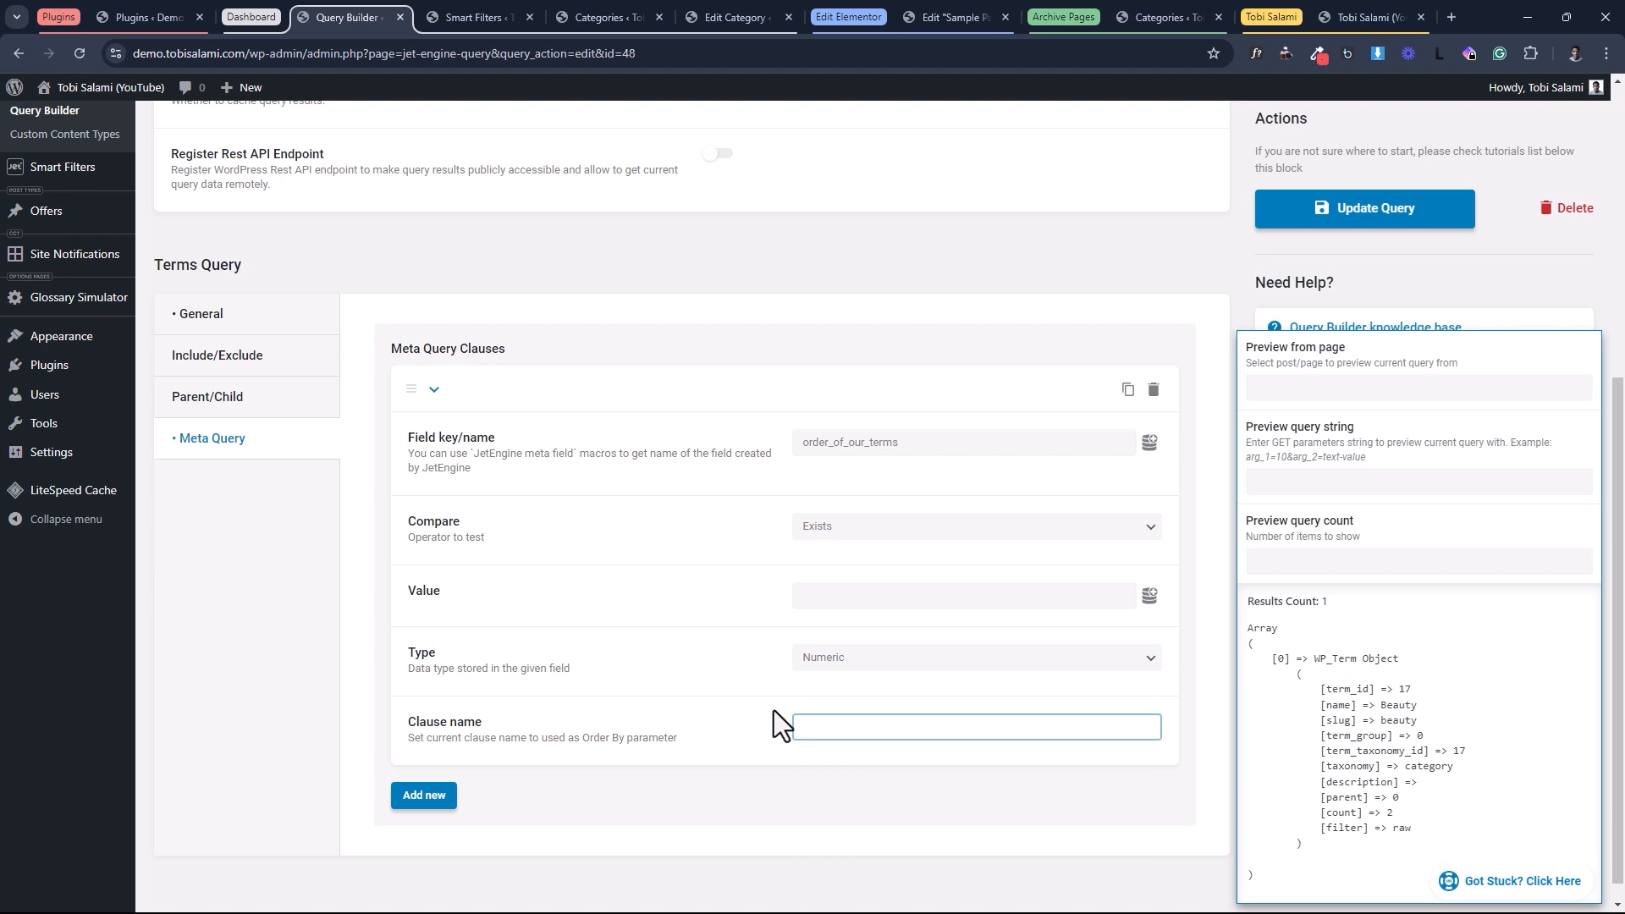
type("Order (Custom o")
type("or Terms)")
left_click(765, 683)
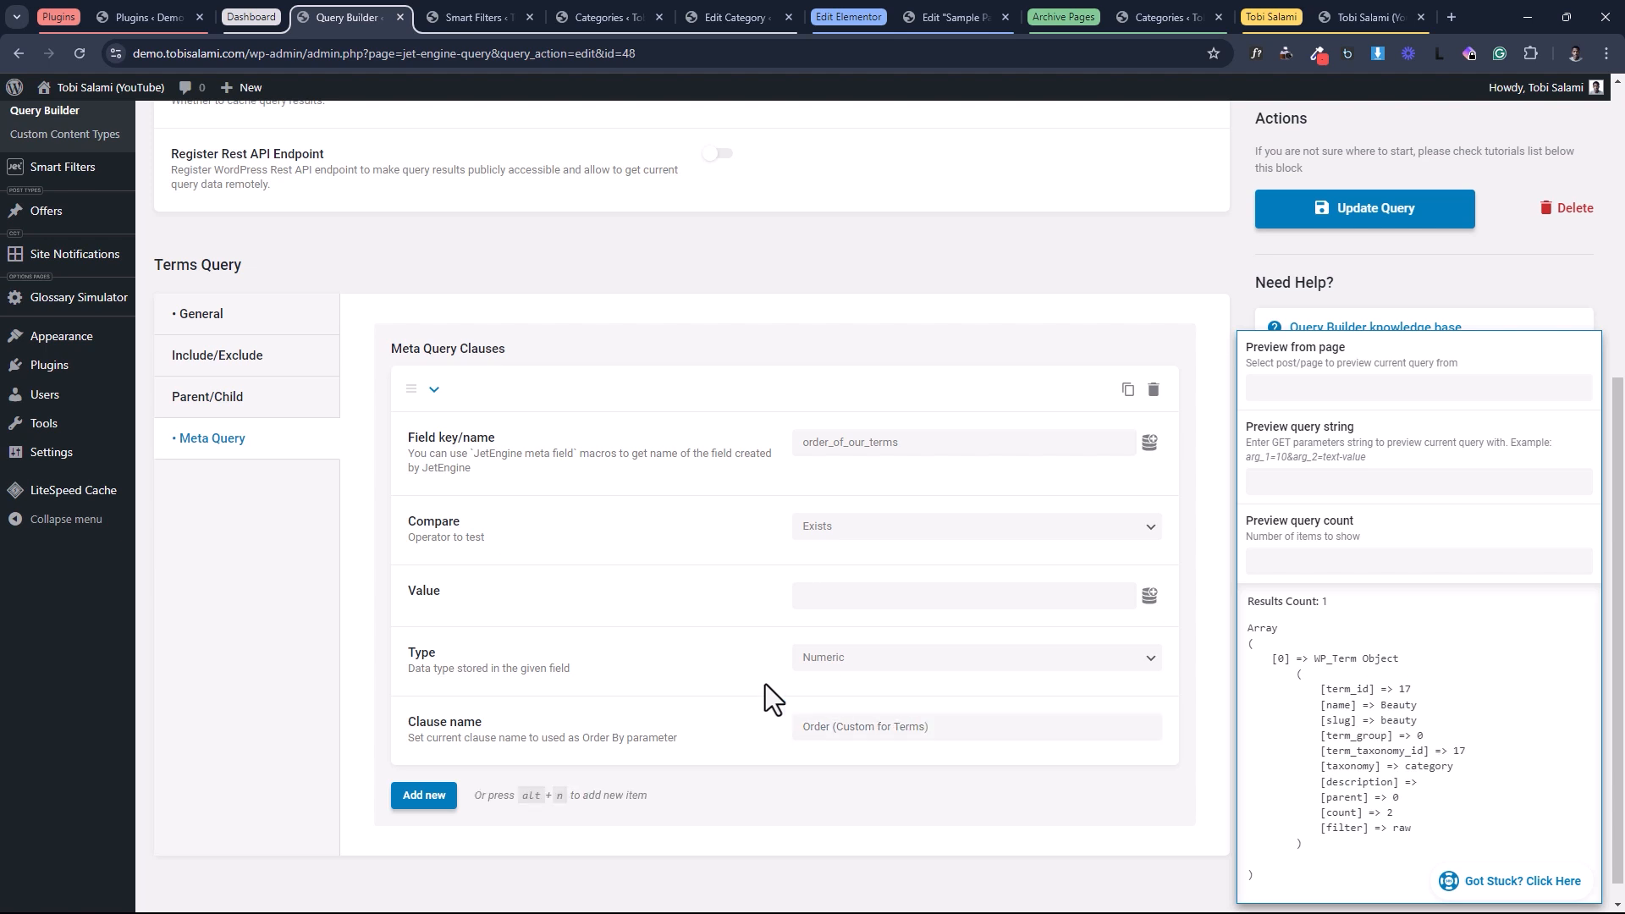
left_click(1379, 227)
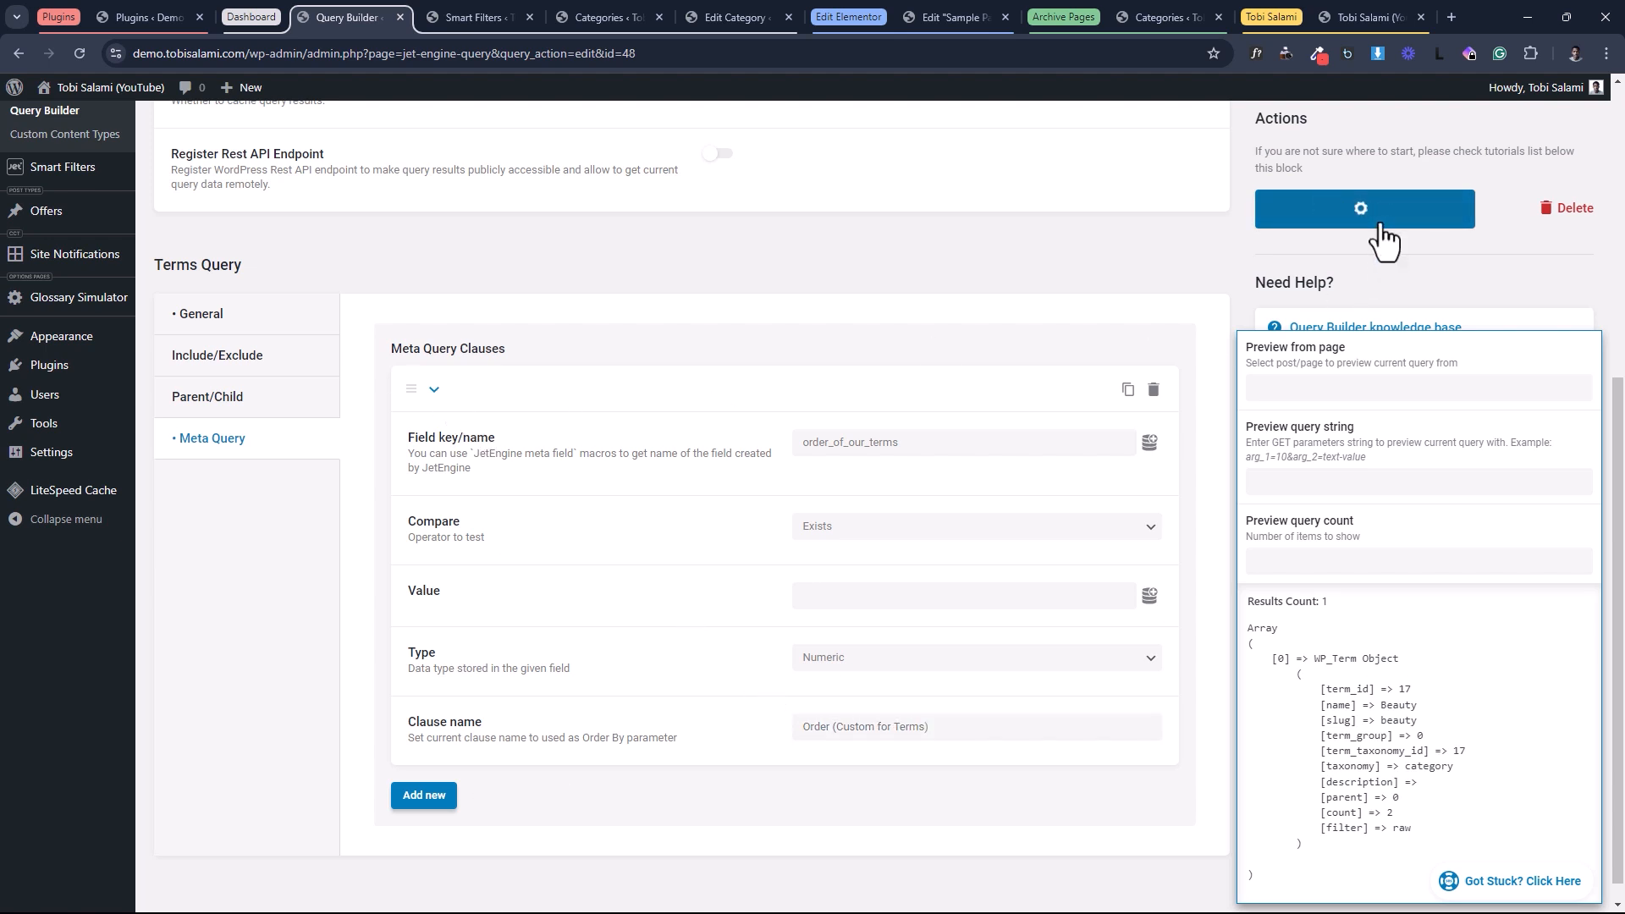
Reload the live page and compare its filter options with the categories list and Beauty's order number.
left_click(1355, 6)
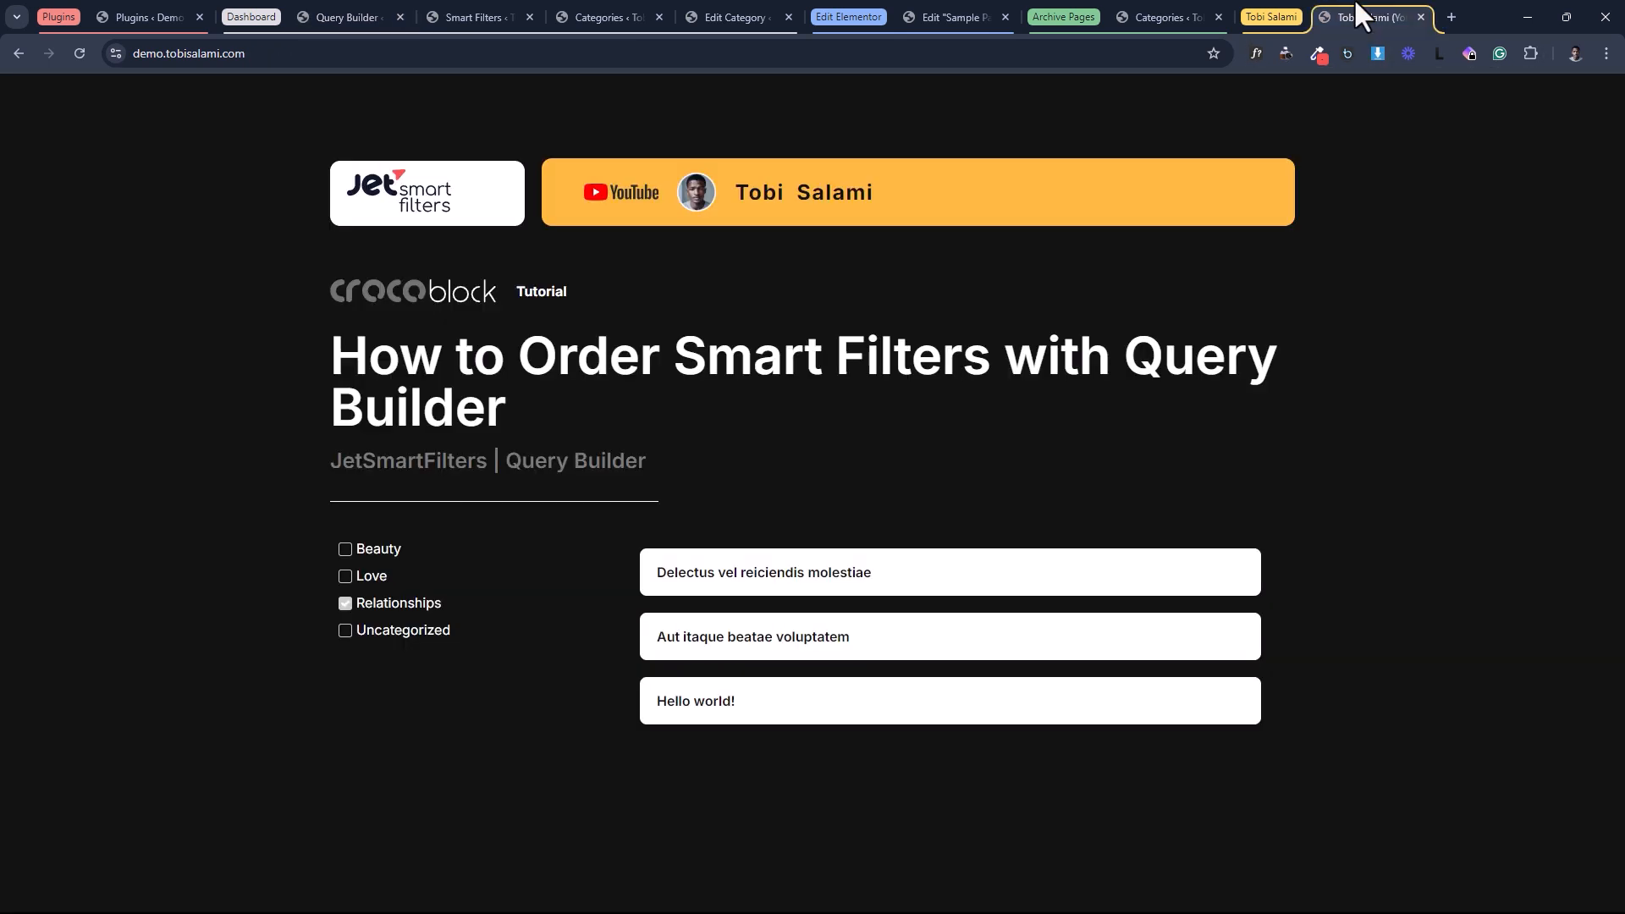
left_click(78, 53)
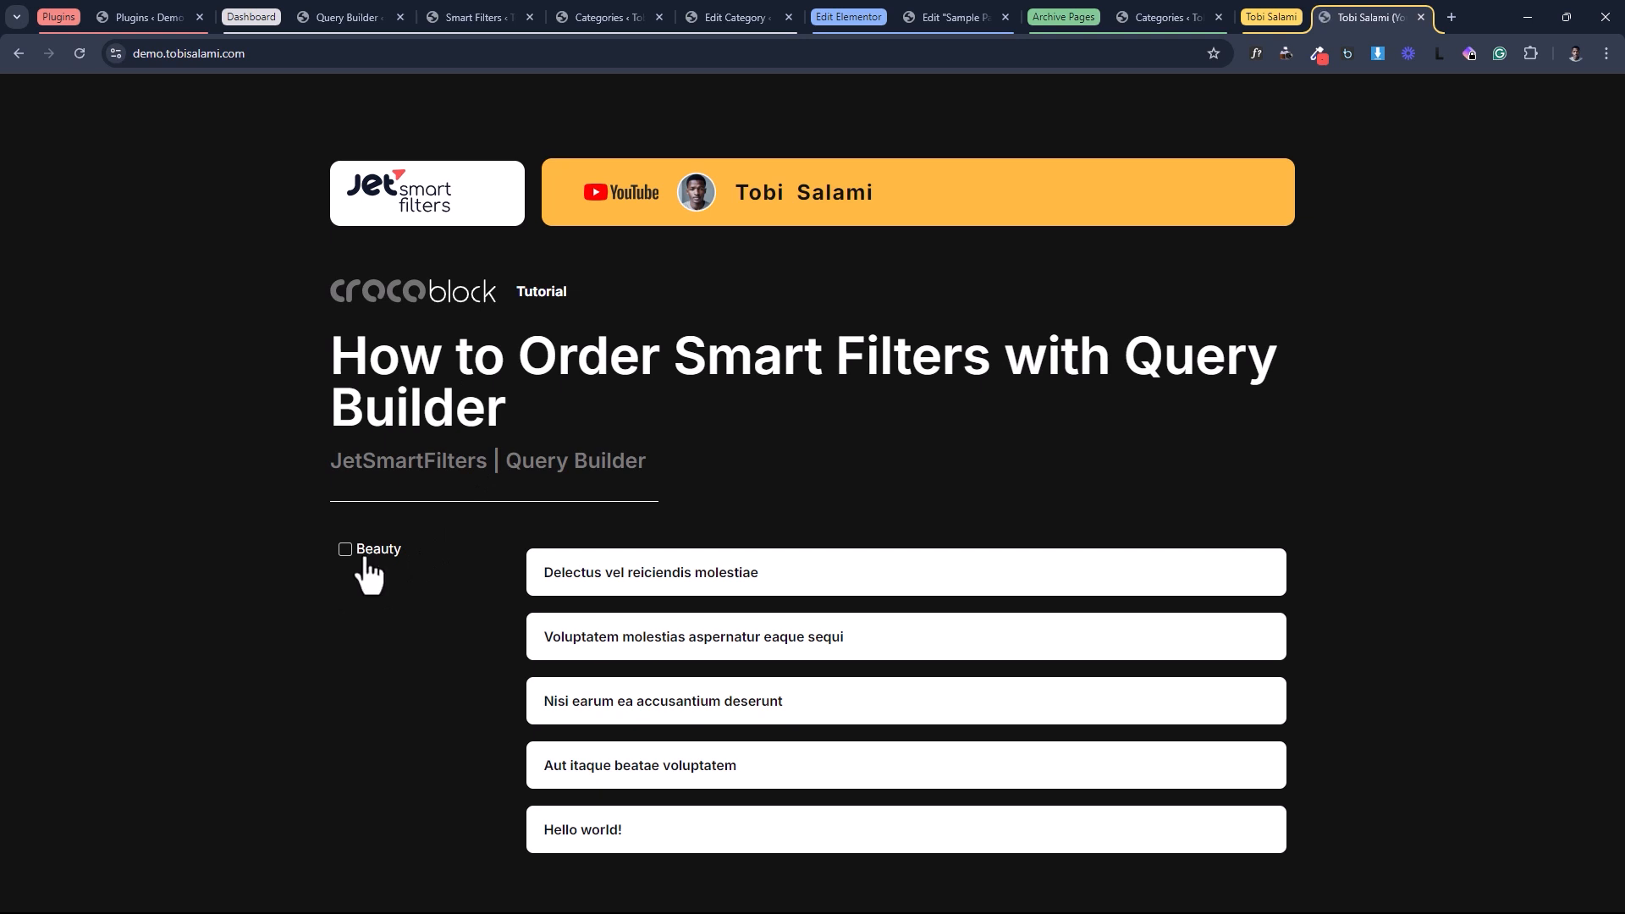
left_click(563, 17)
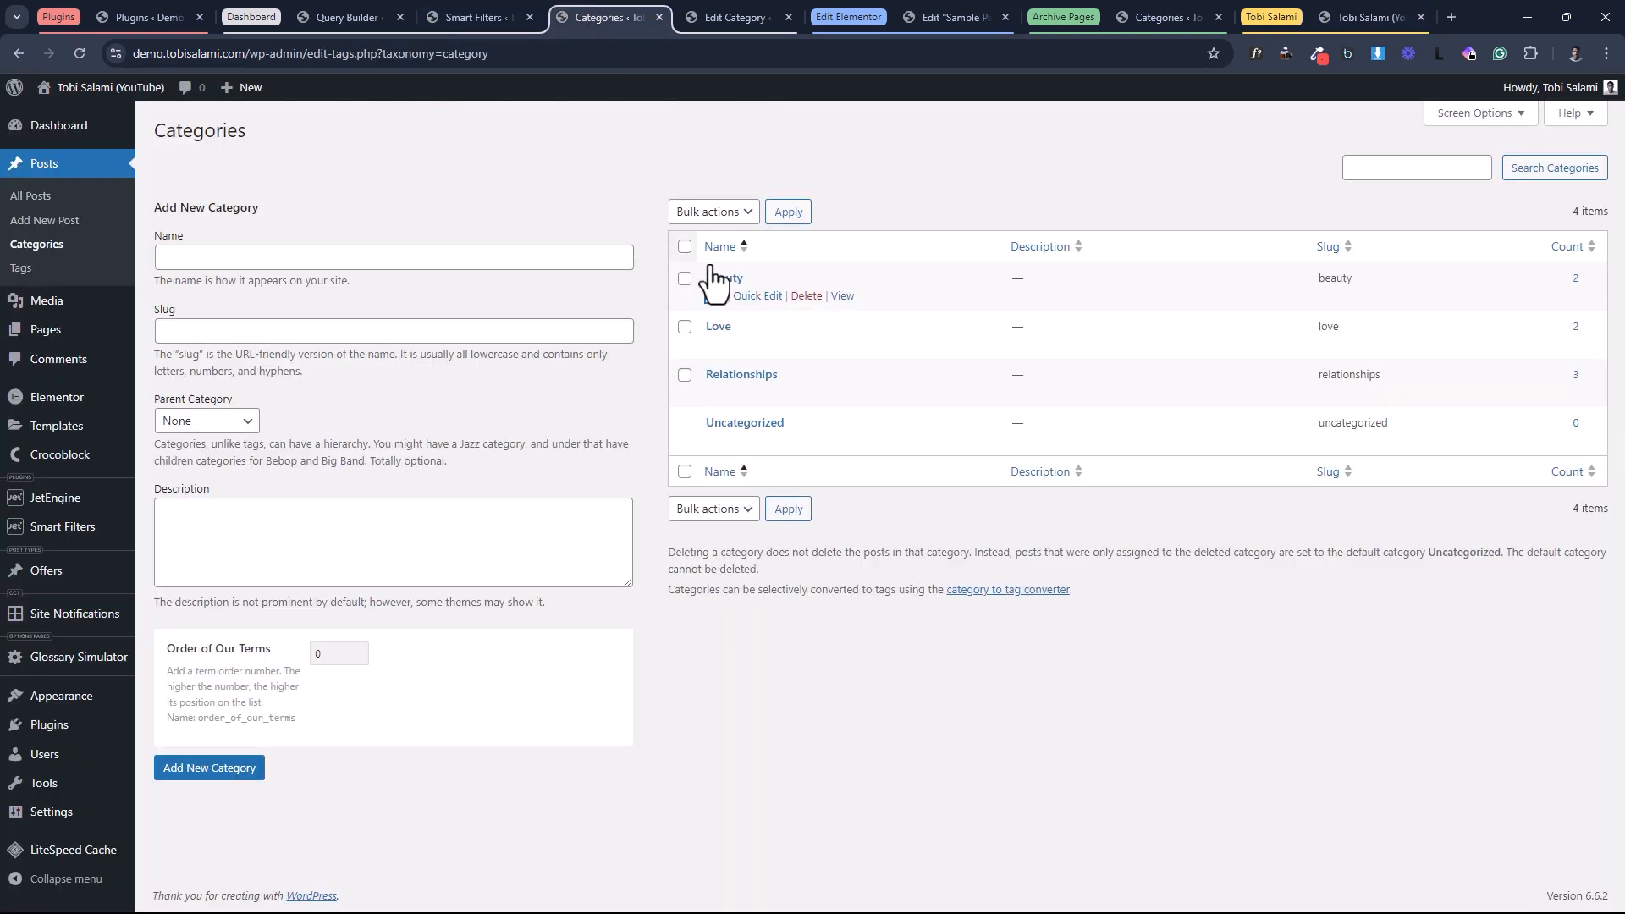
left_click(1365, 12)
left_click(724, 12)
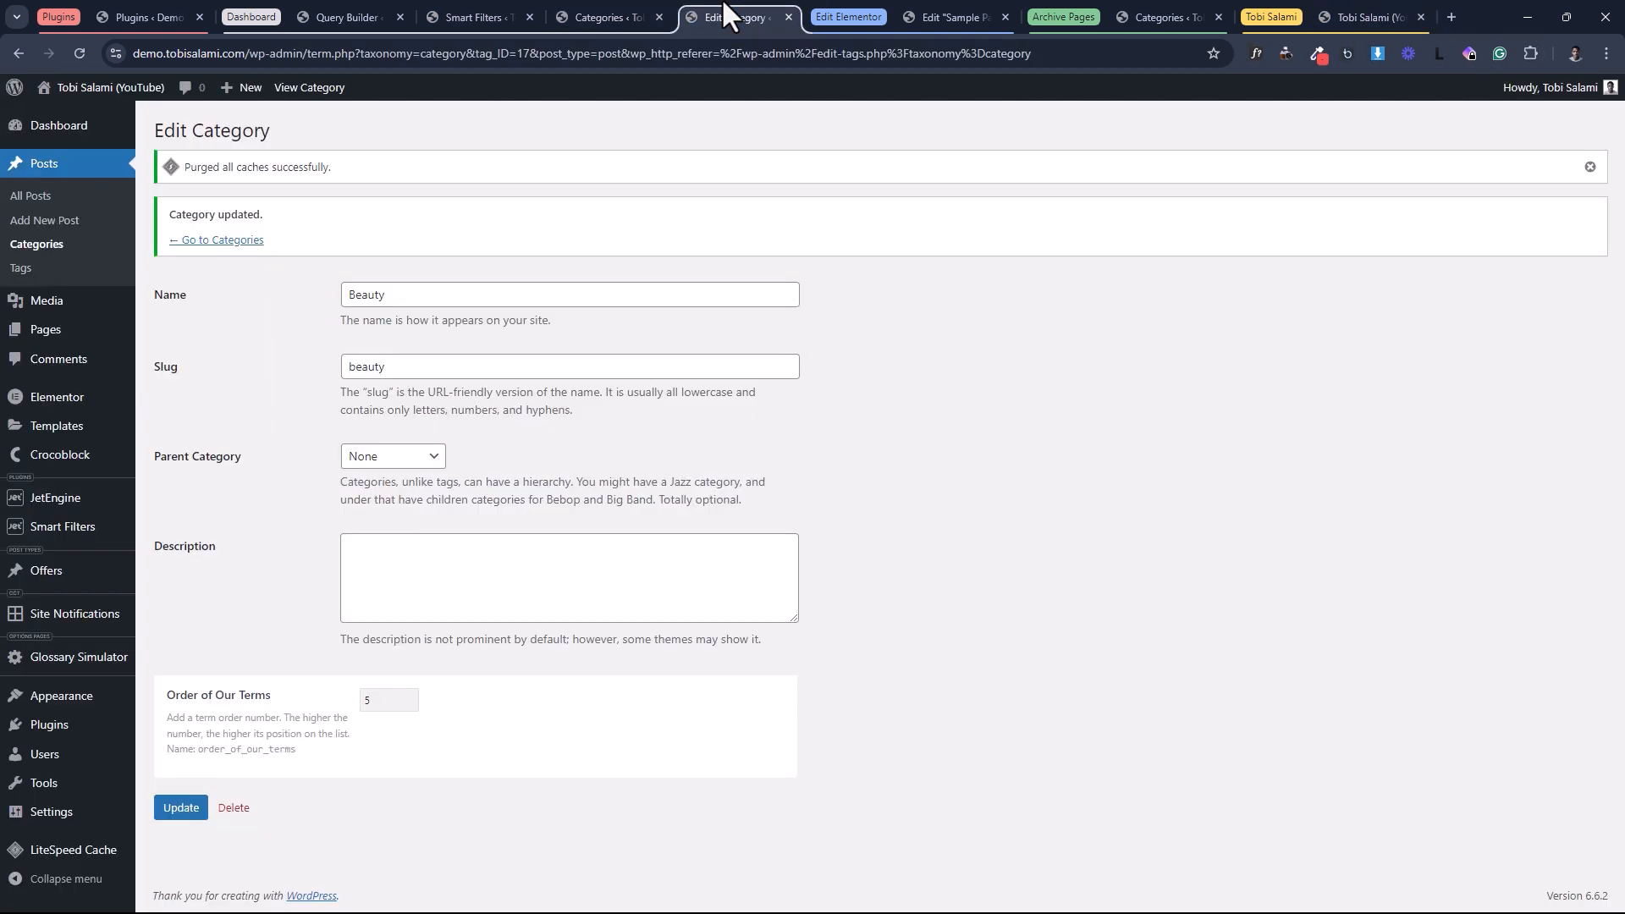
Check the default Order of Our Terms value on the Categories page and open the Love category for editing.
left_click(36, 245)
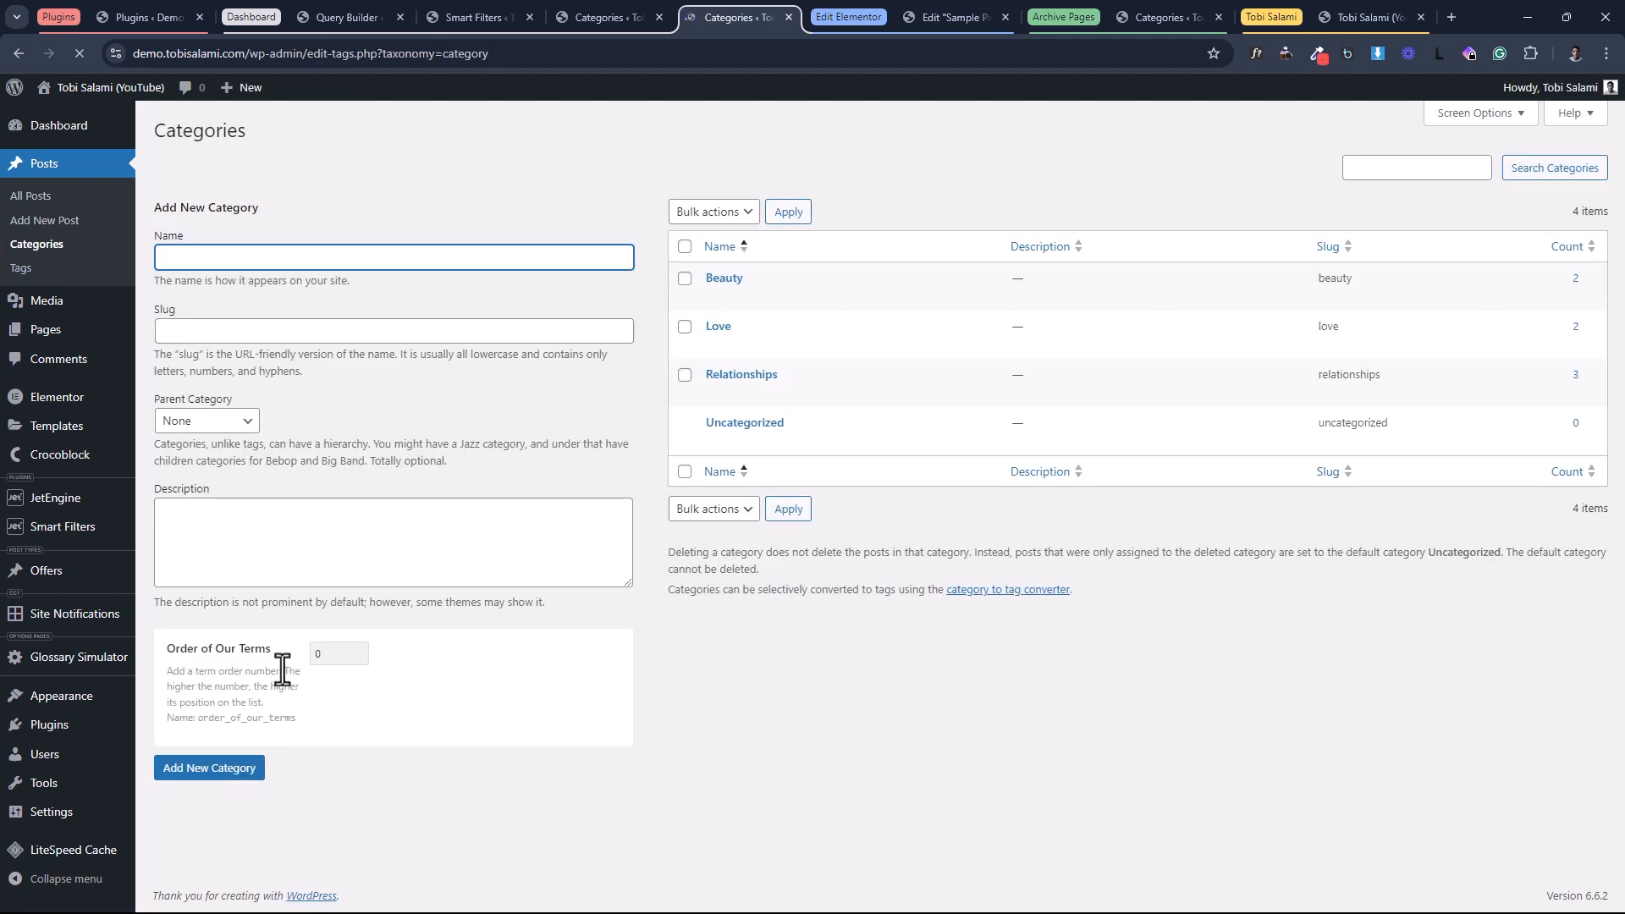
left_click_drag(332, 654, 292, 658)
left_click(292, 659)
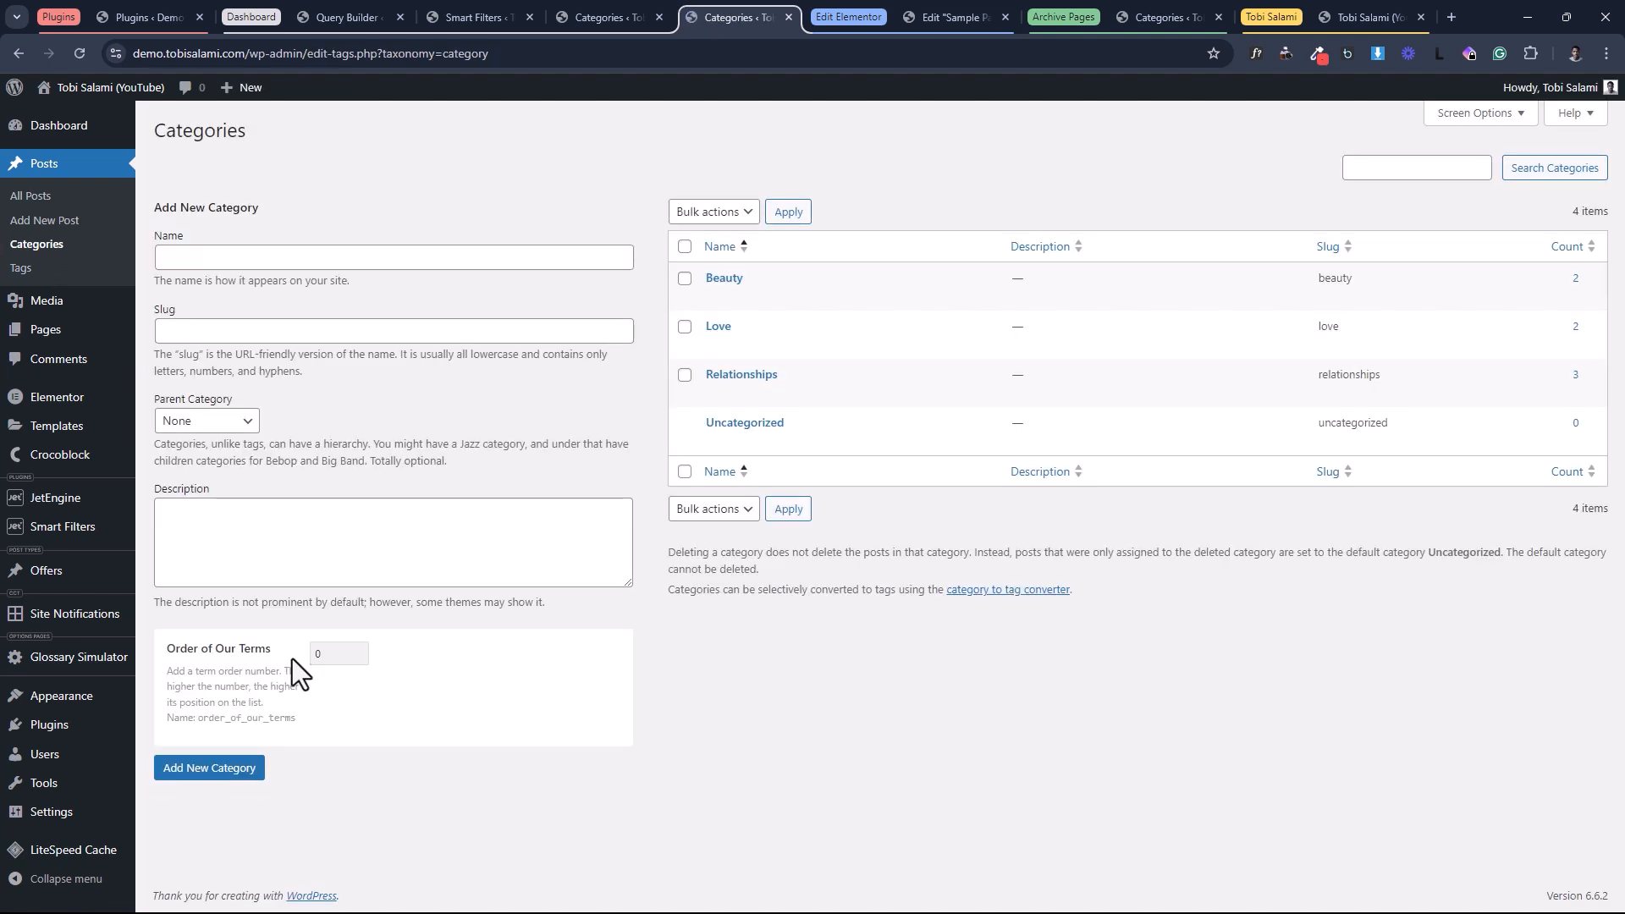
left_click(315, 653)
left_click(714, 345)
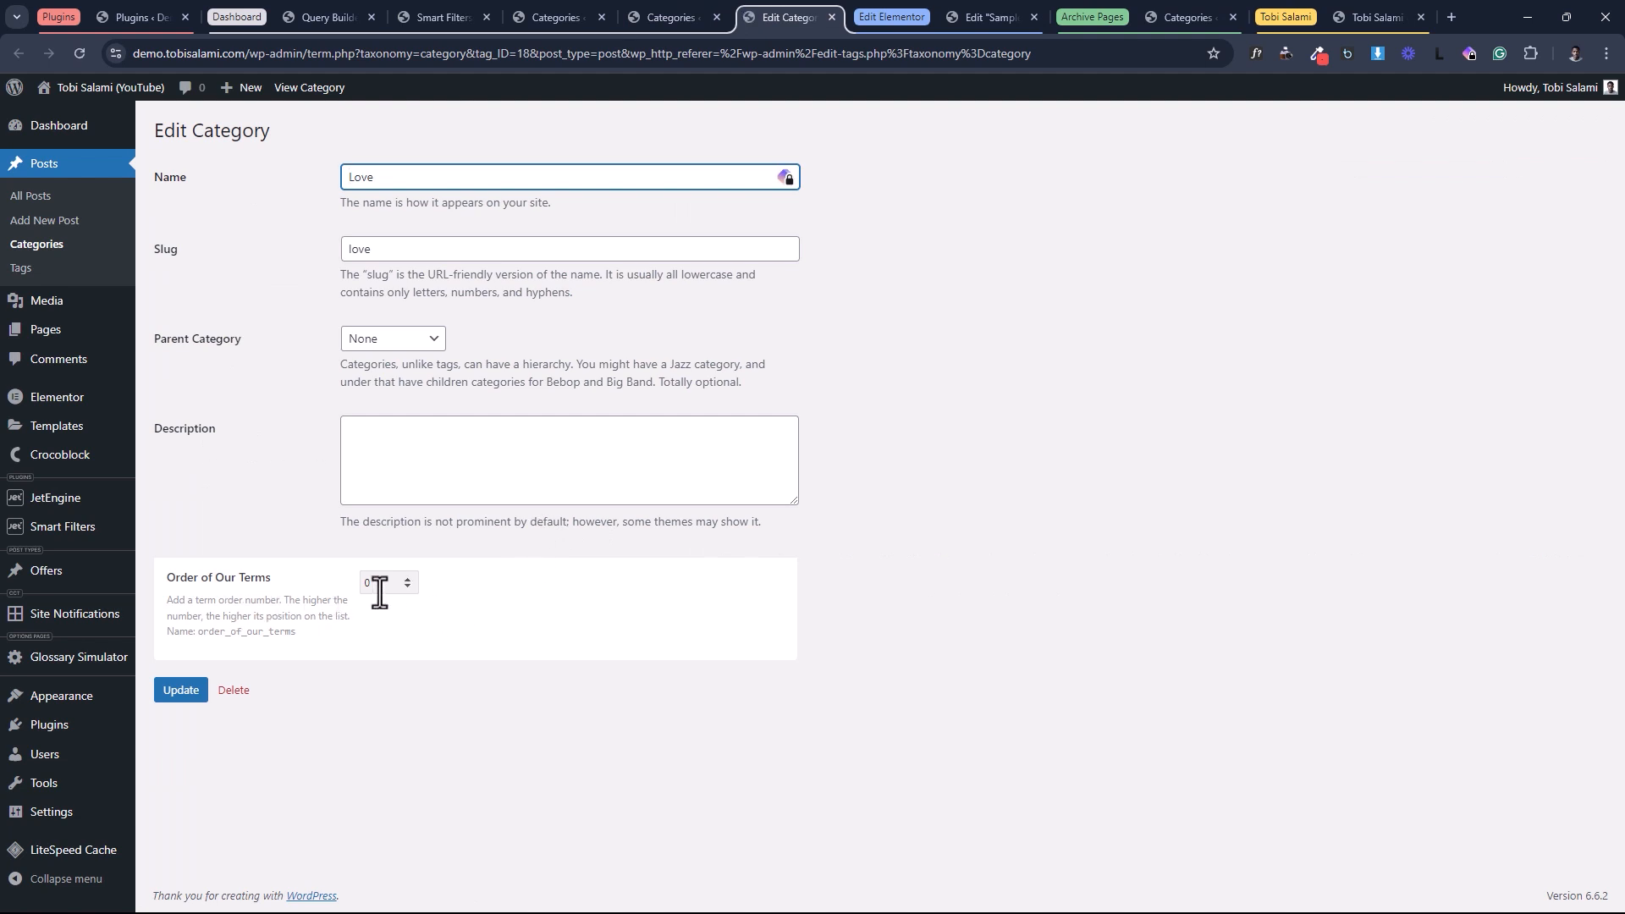
Check the live page's filter options, and save the Love category with Order of Our Terms left at 0.
left_click(1370, 17)
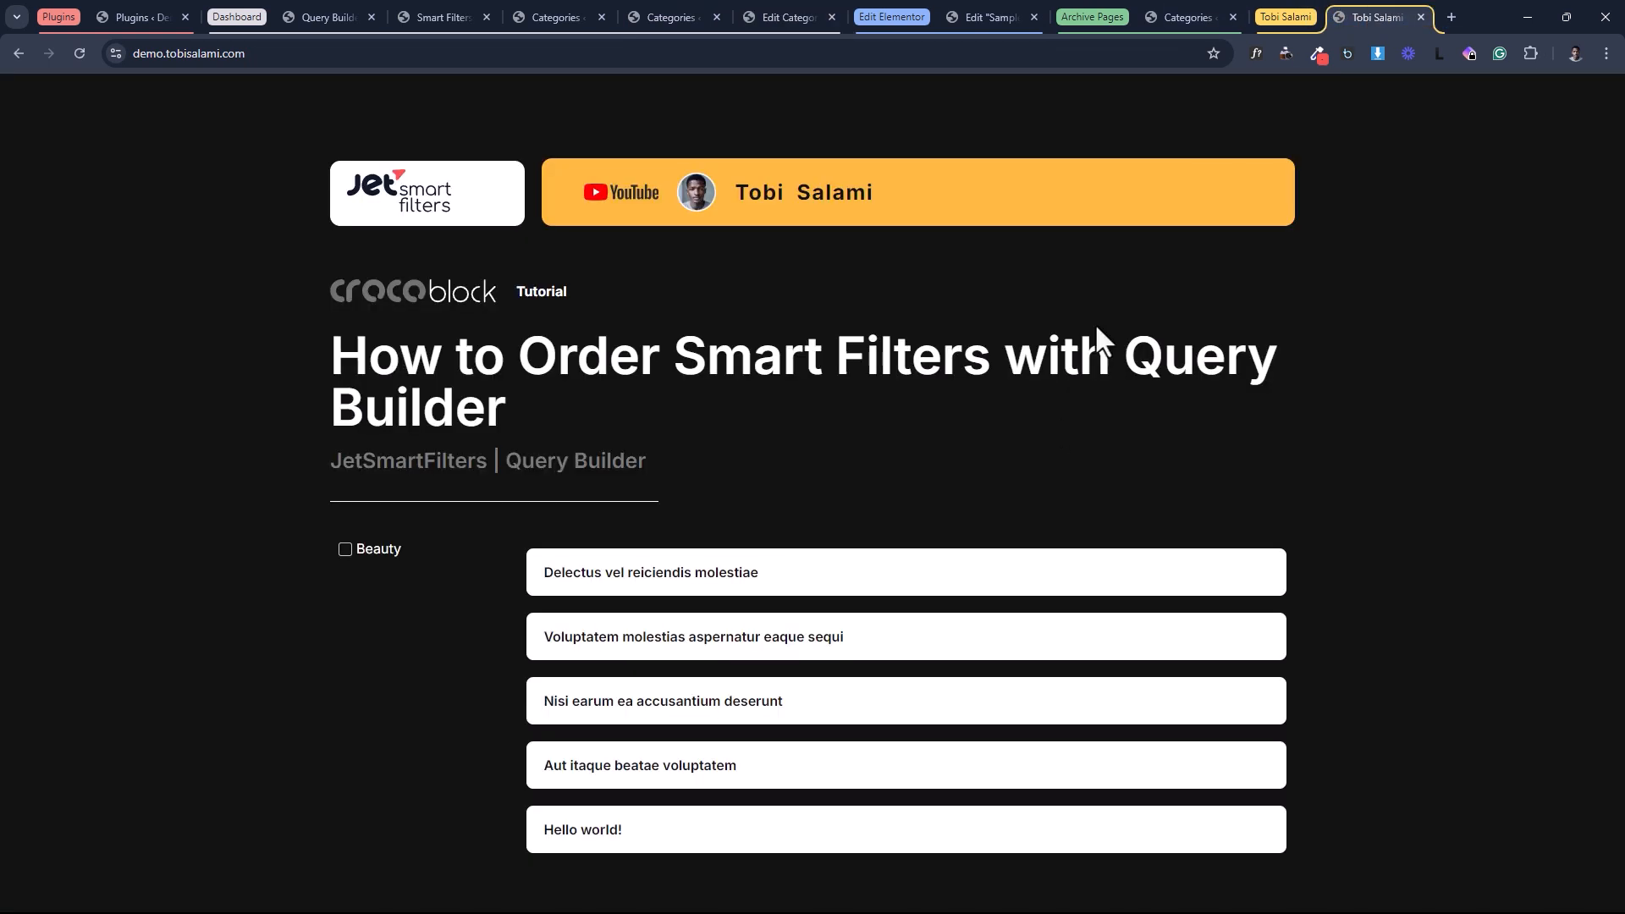
left_click(774, 12)
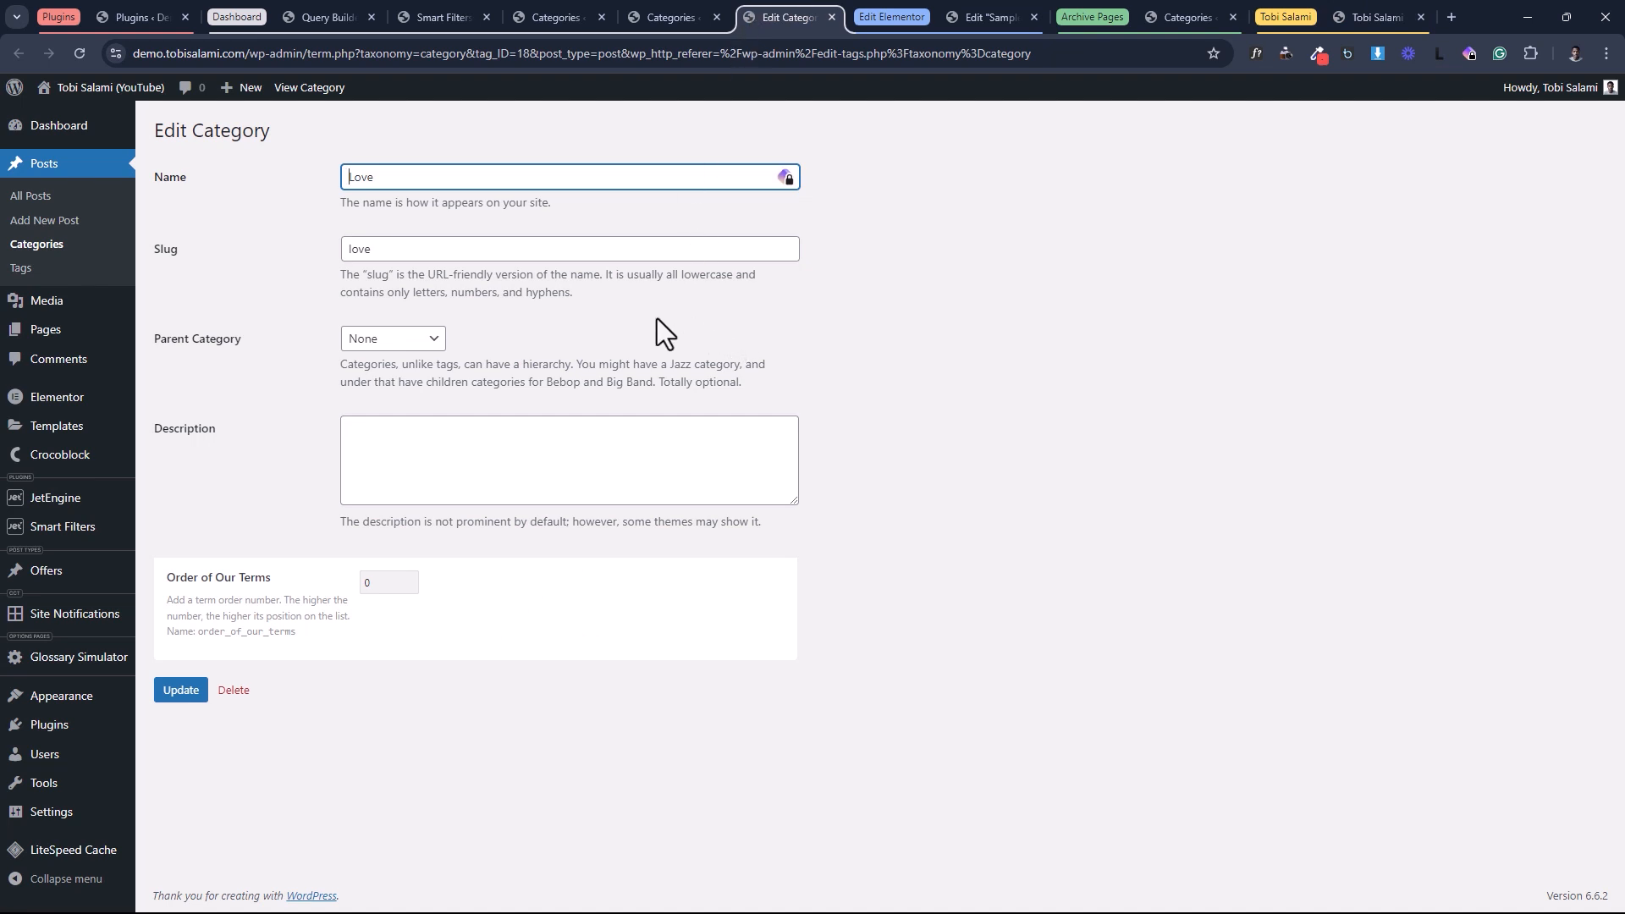
left_click(455, 599)
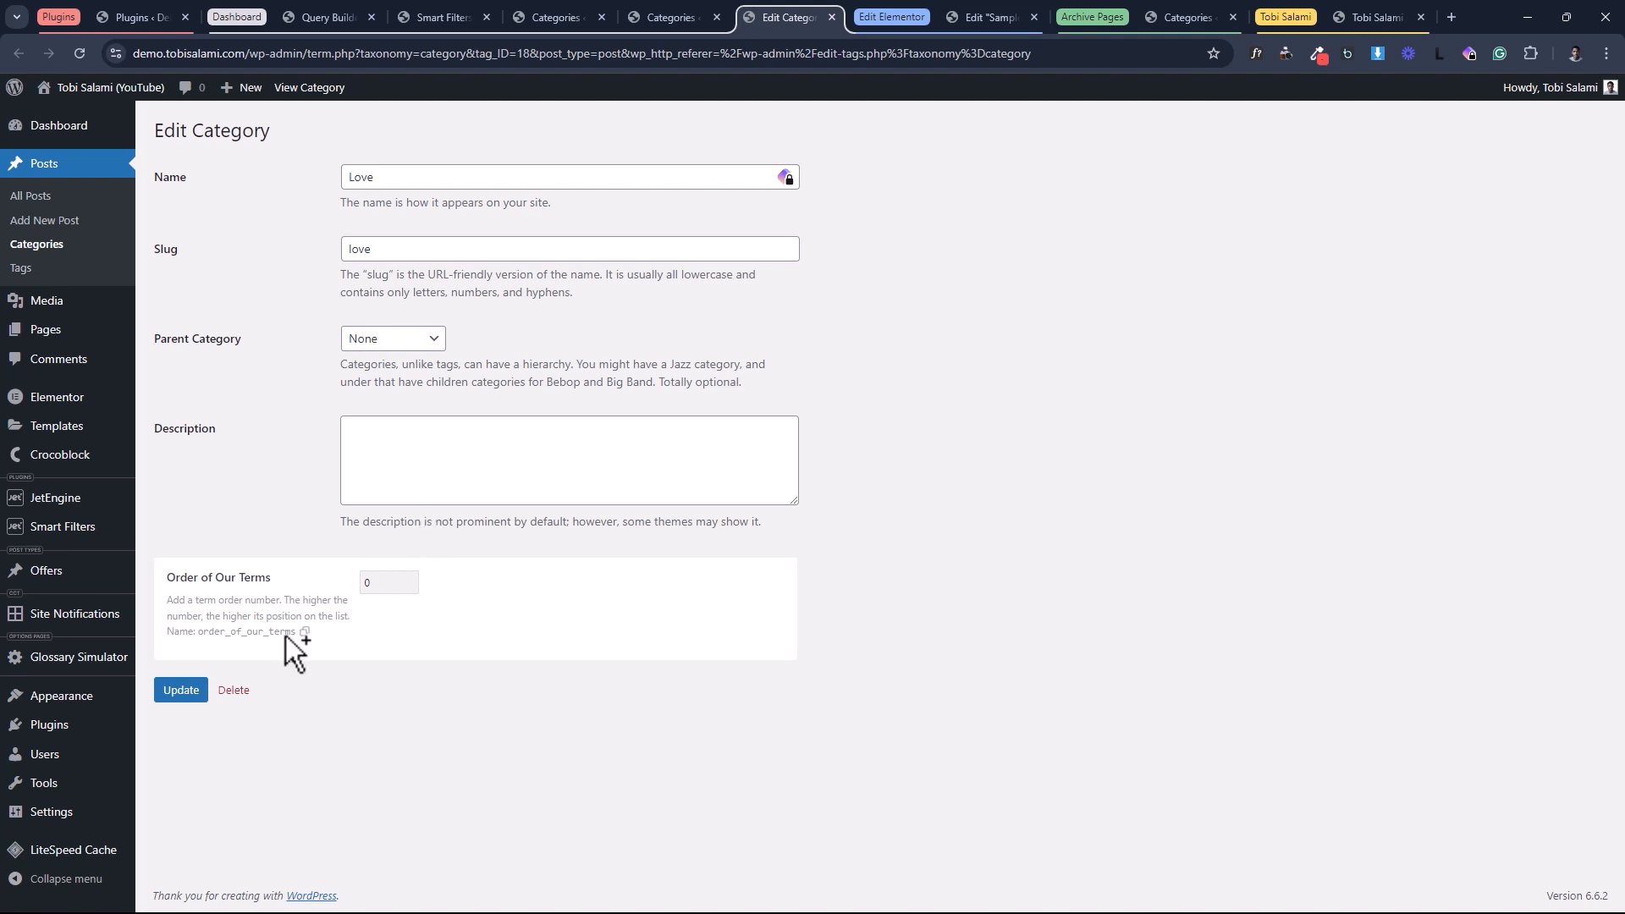
left_click(180, 692)
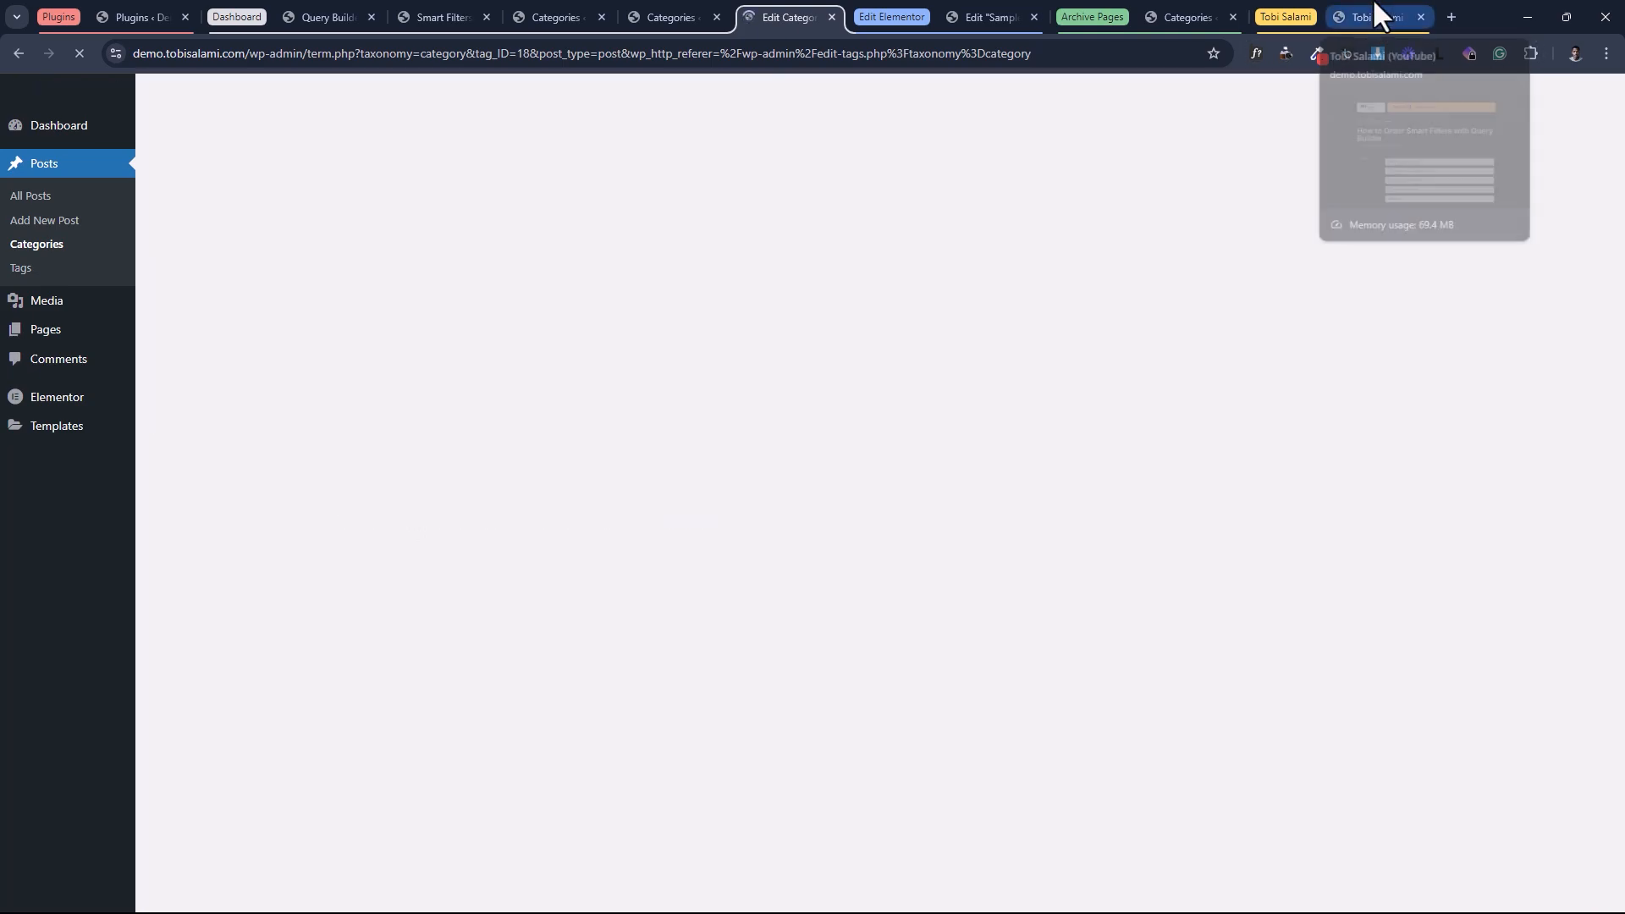
Reload the live page and compare its filter options with the Love category's order number.
left_click(1376, 17)
left_click(70, 58)
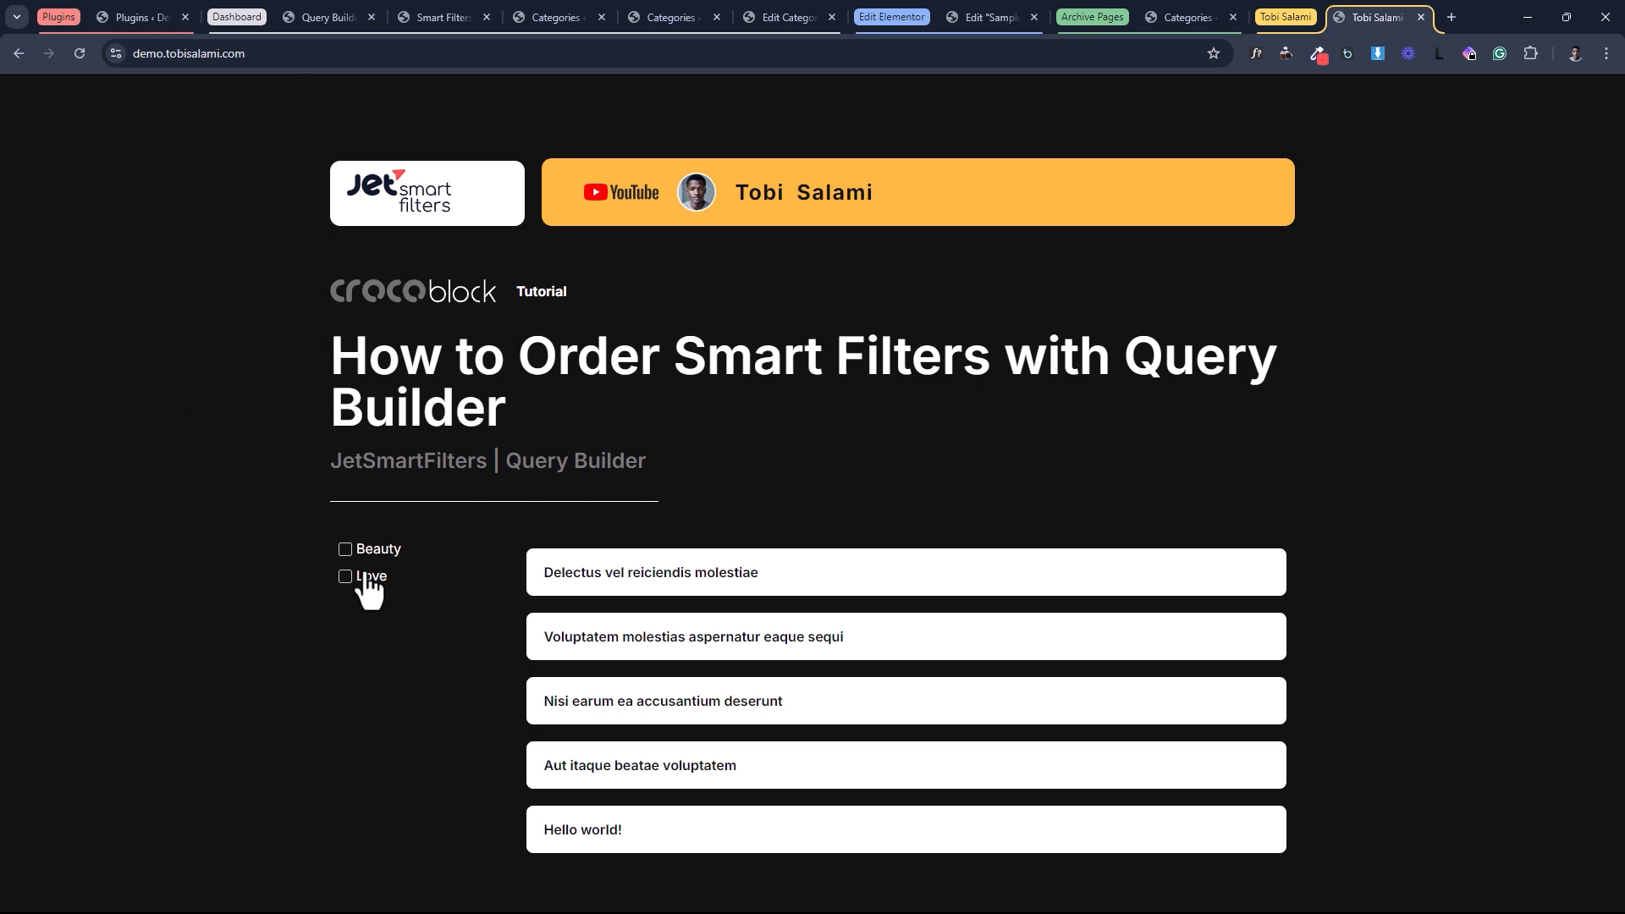
left_click(745, 17)
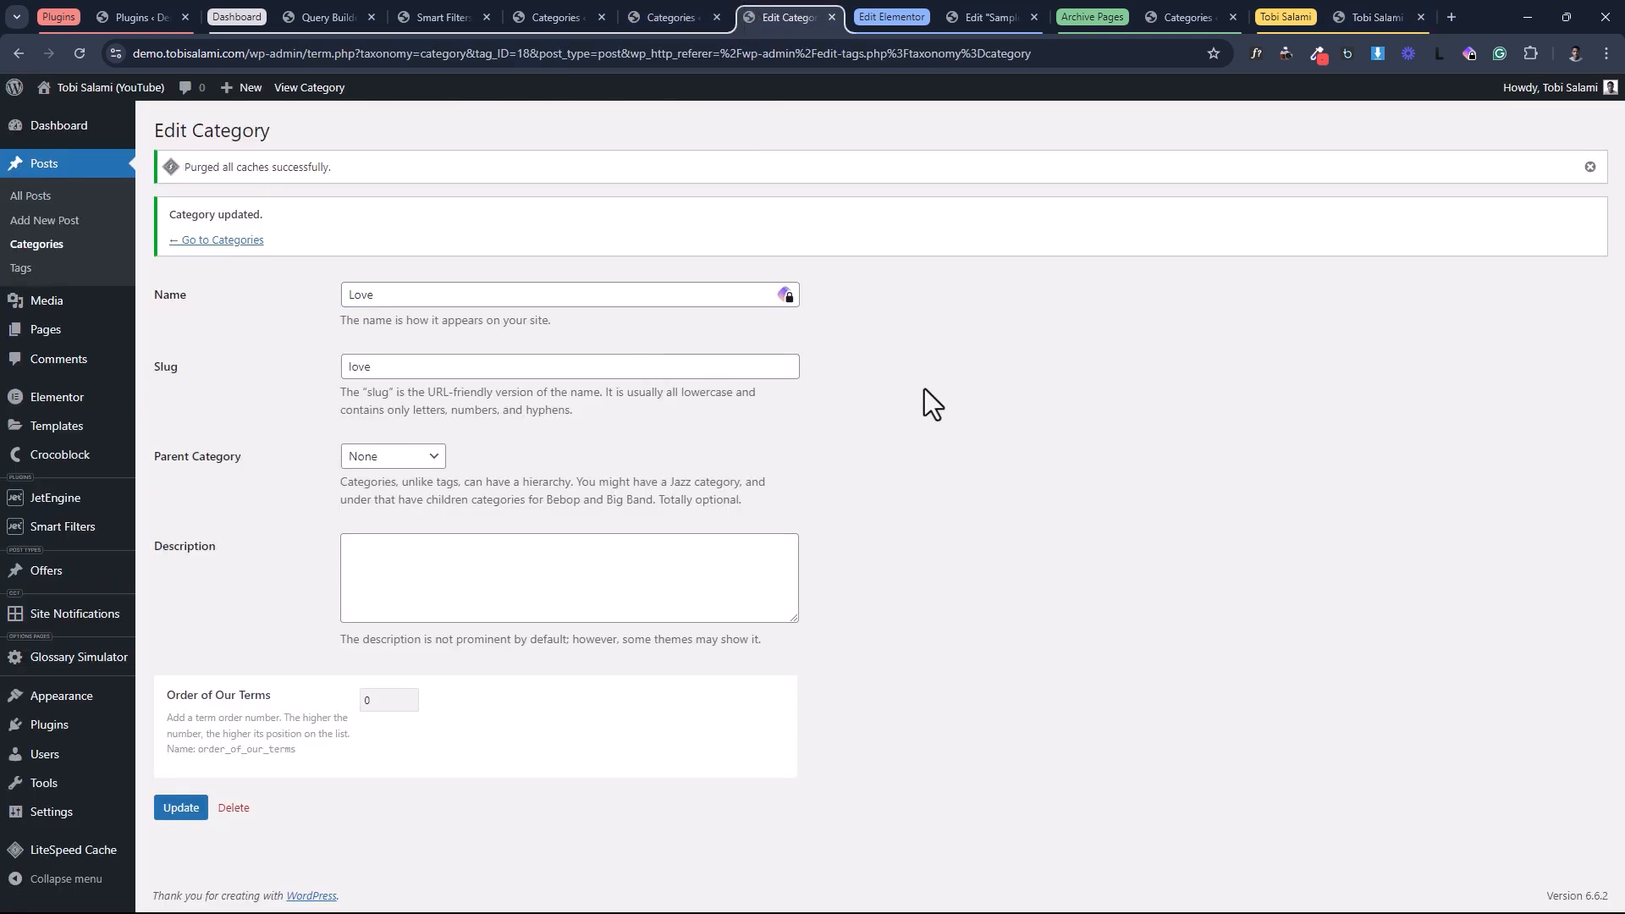
left_click(1340, 16)
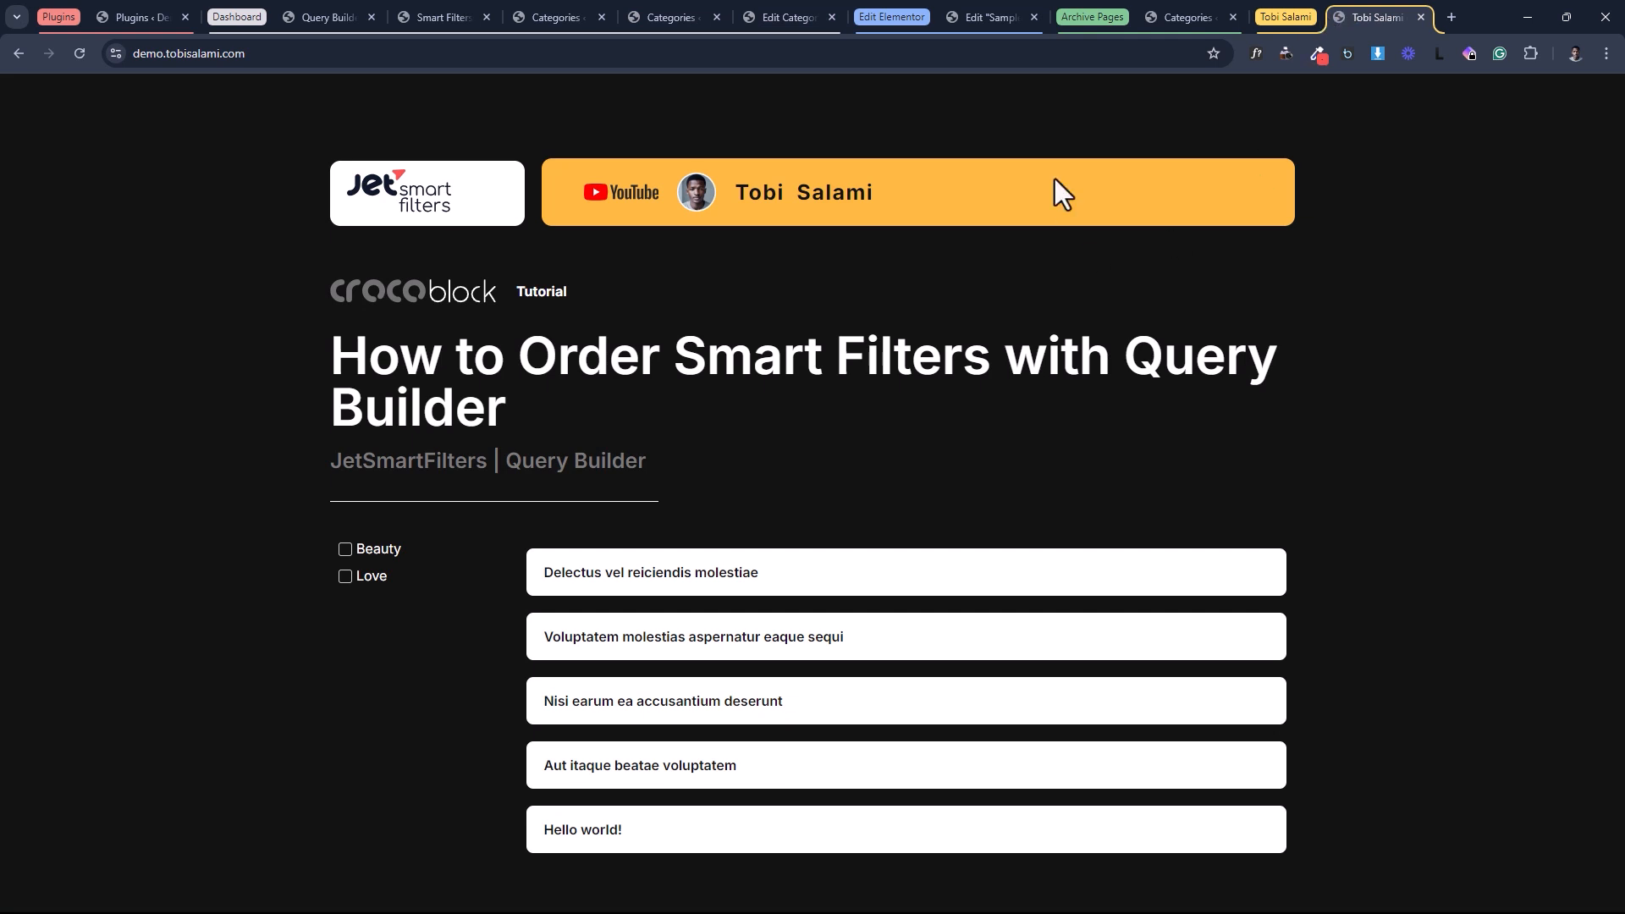
left_click(788, 15)
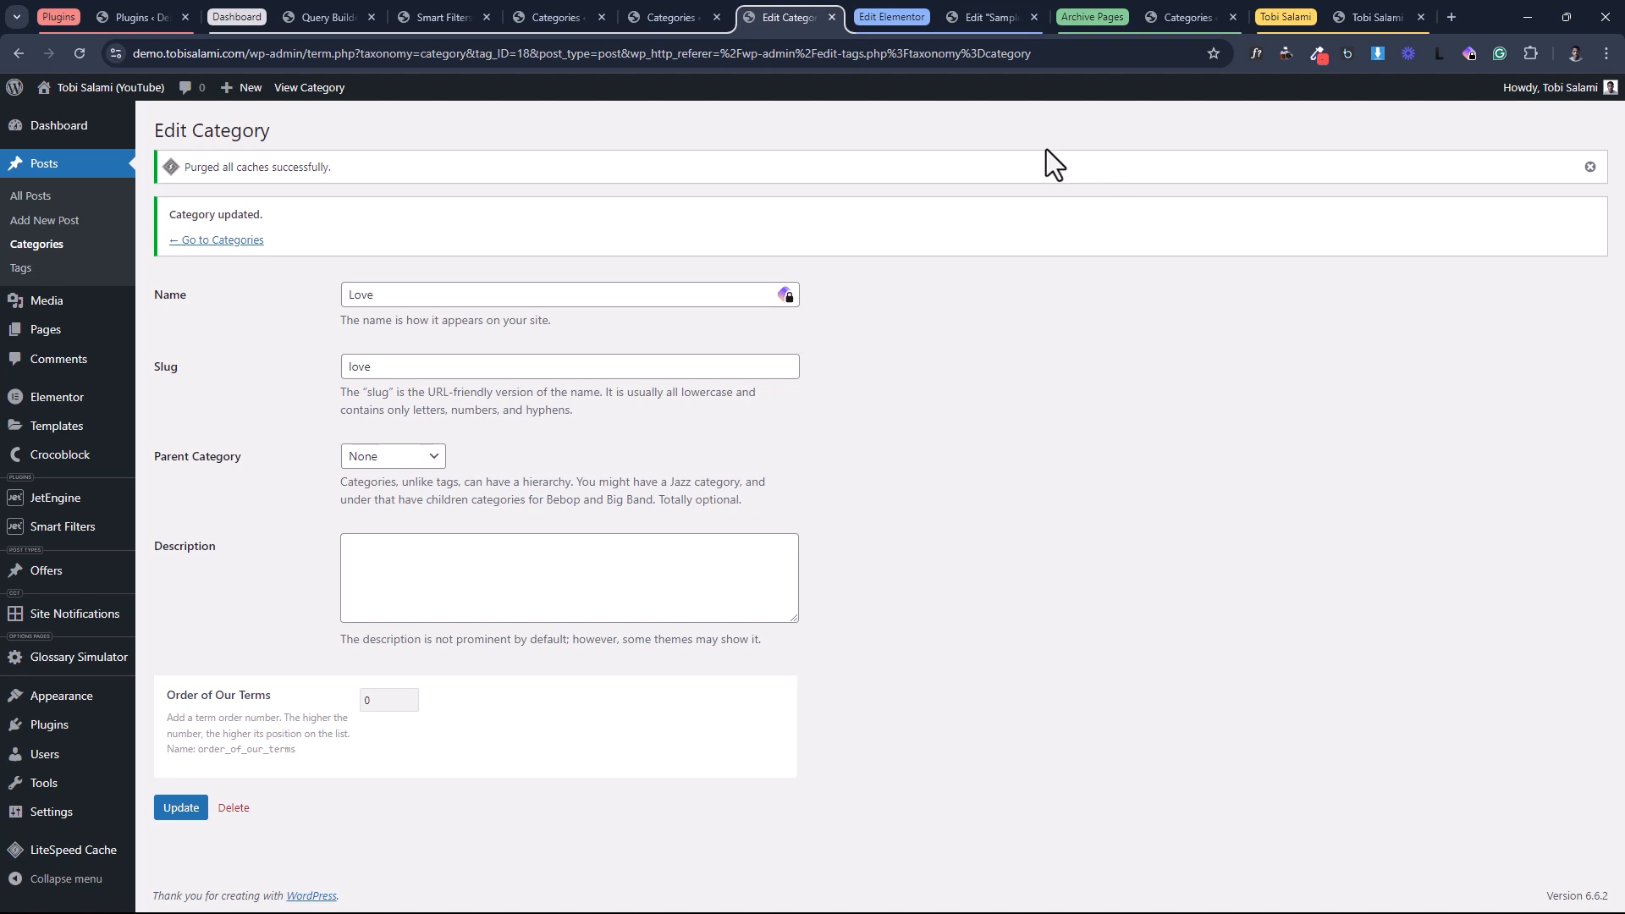
Add a second meta query clause to the terms query with order_of_our_terms as its field key.
left_click(307, 7)
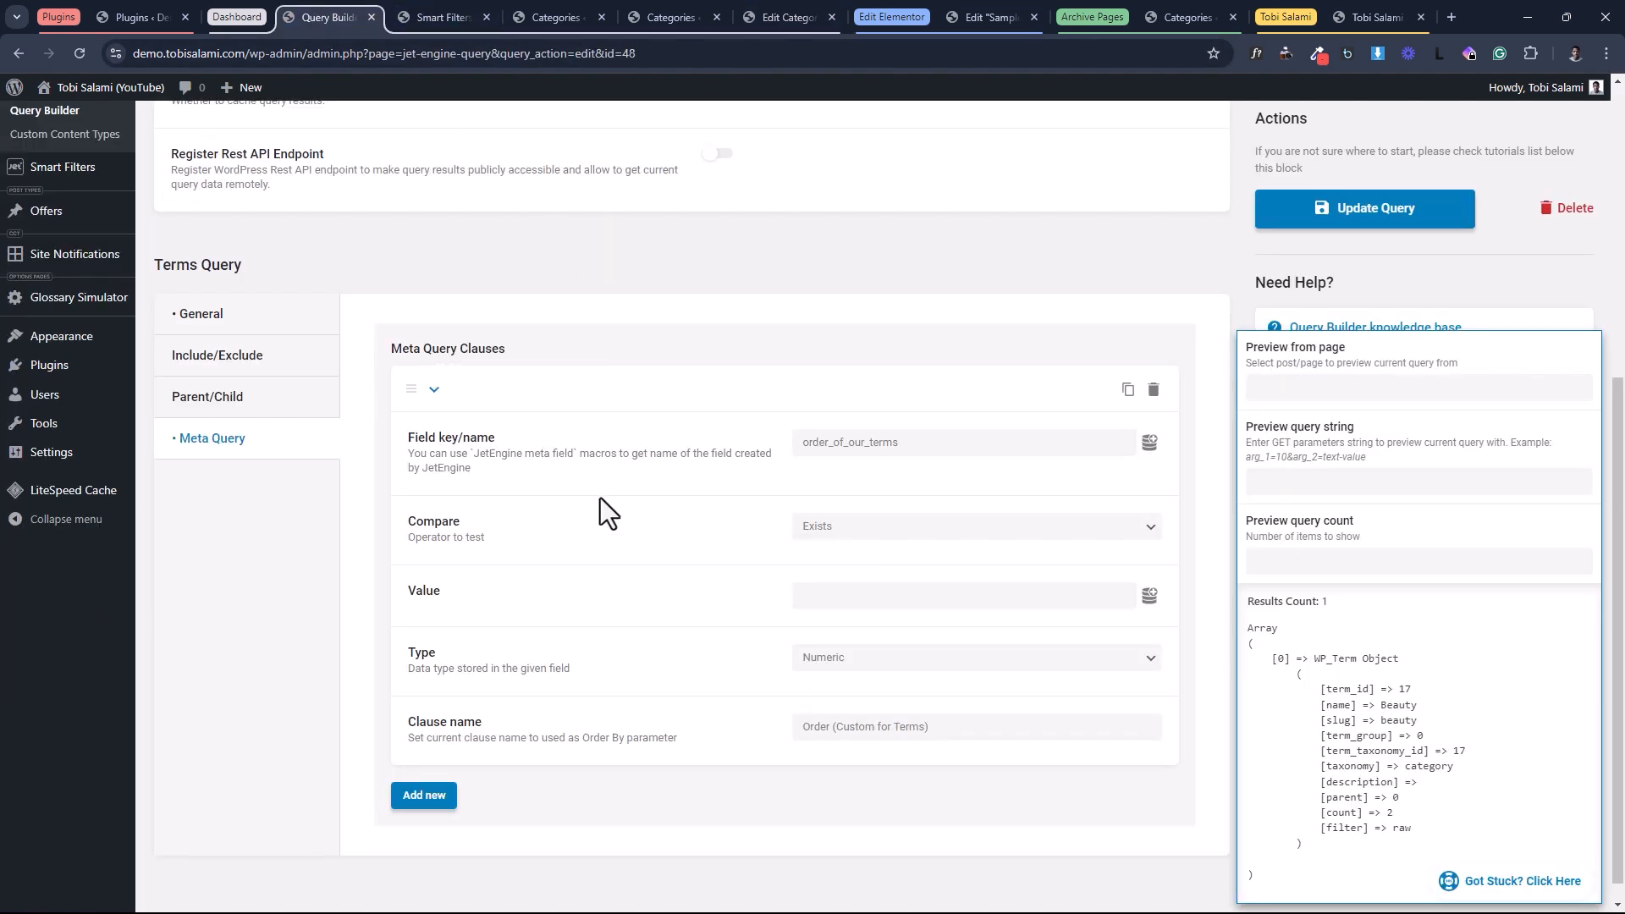
scroll(550, 609, "down", 1)
left_click(424, 772)
scroll(467, 727, "down", 2)
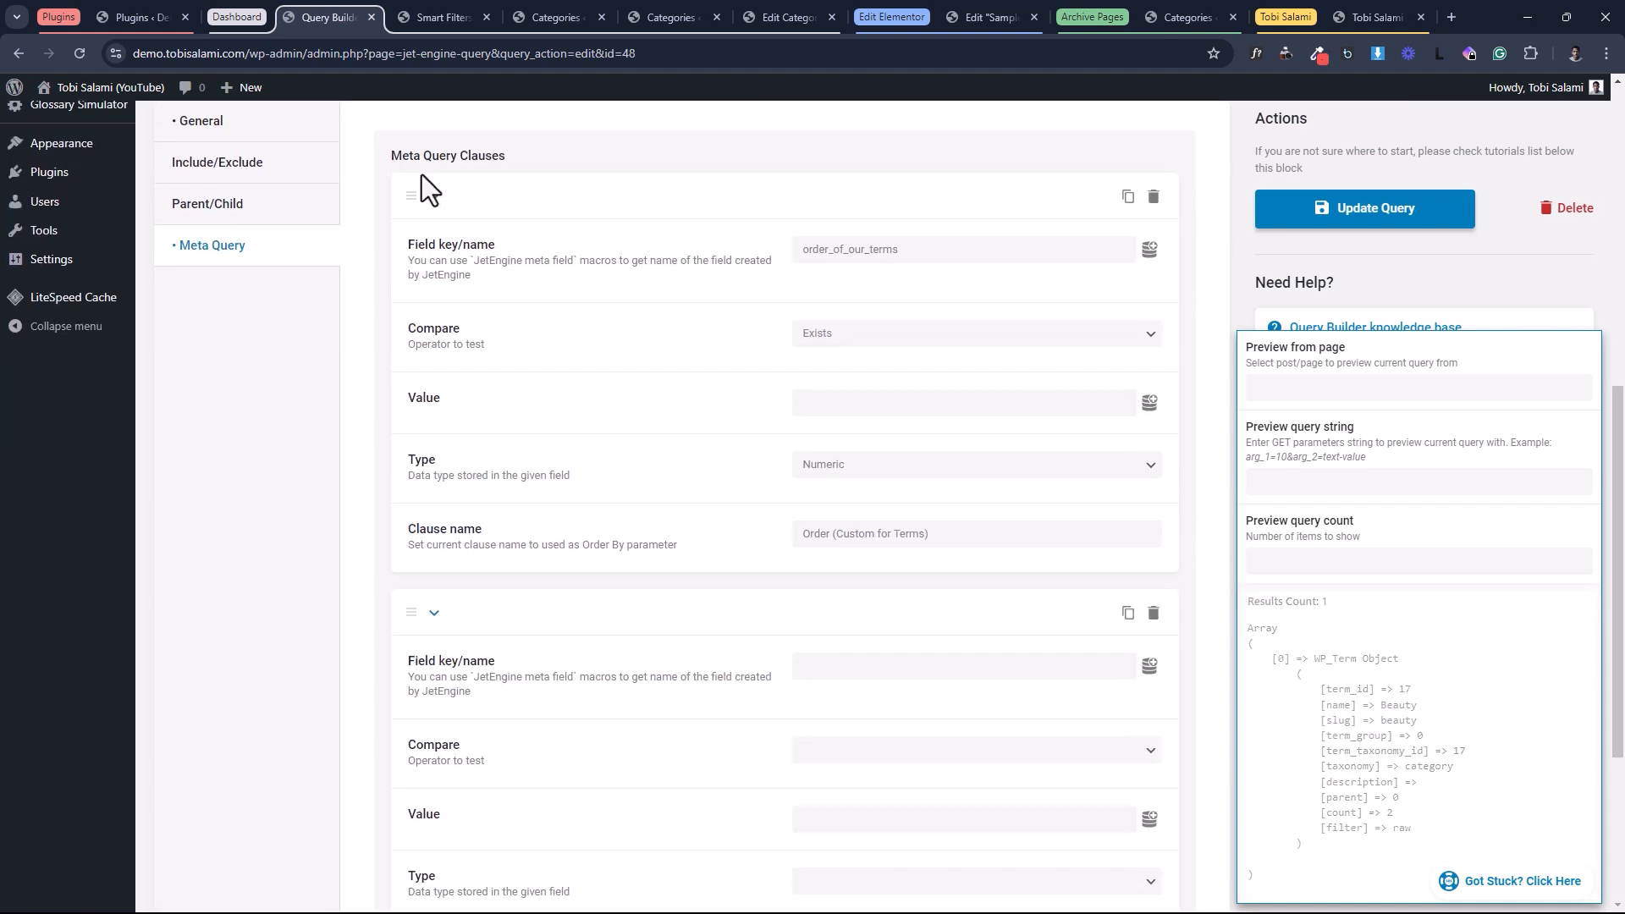
left_click(434, 195)
left_click(850, 356)
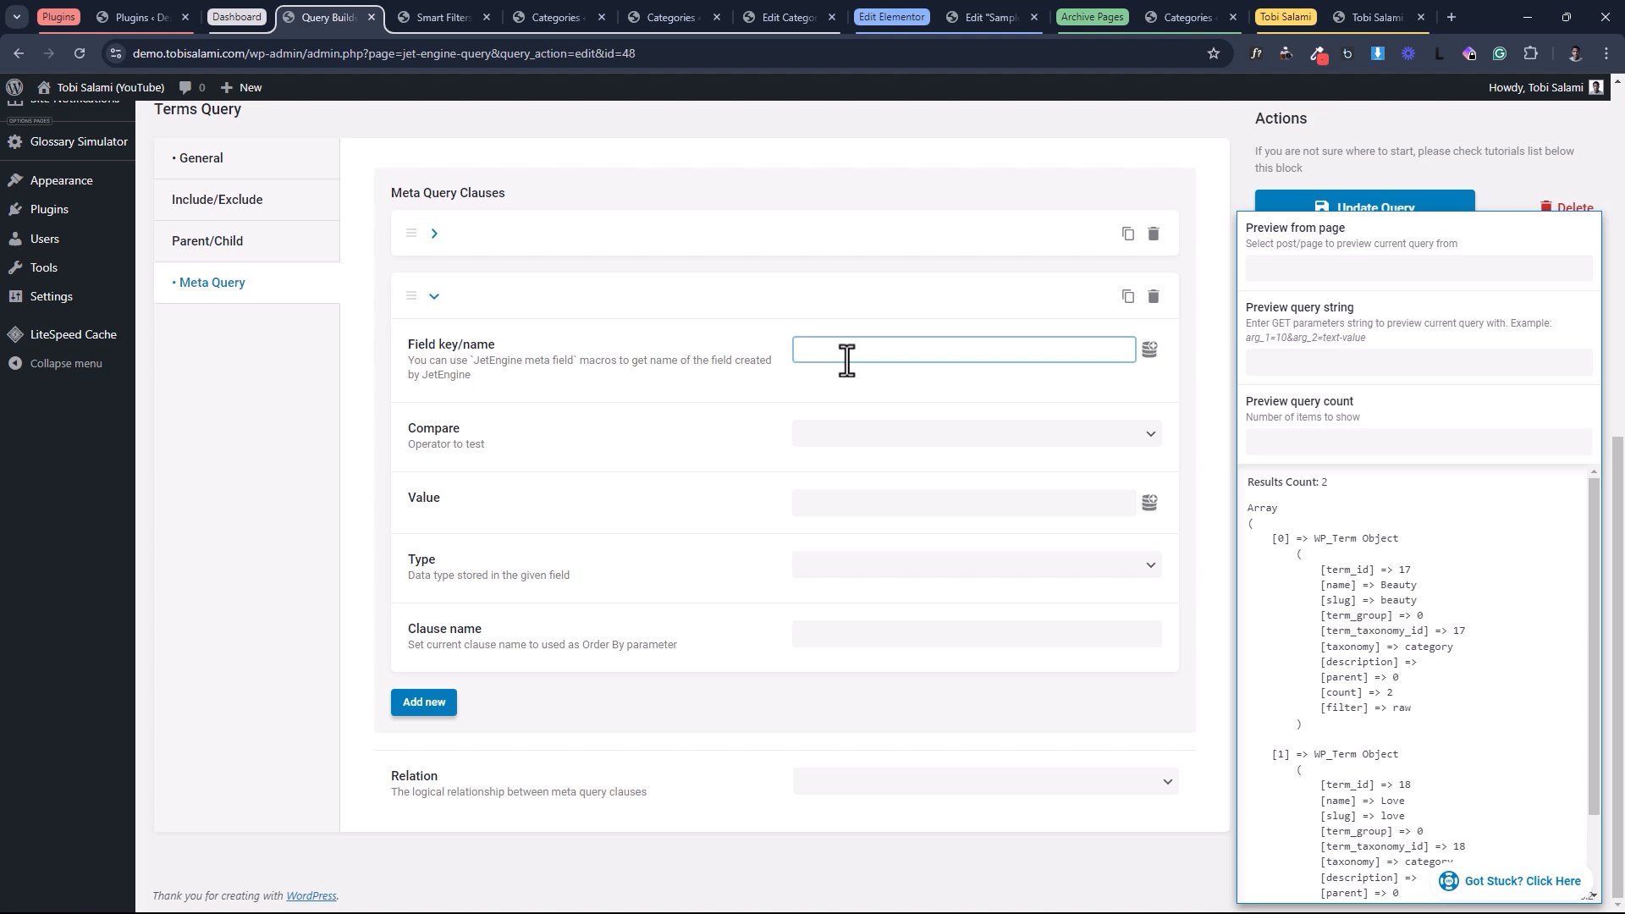
key("super+v")
left_click(889, 510)
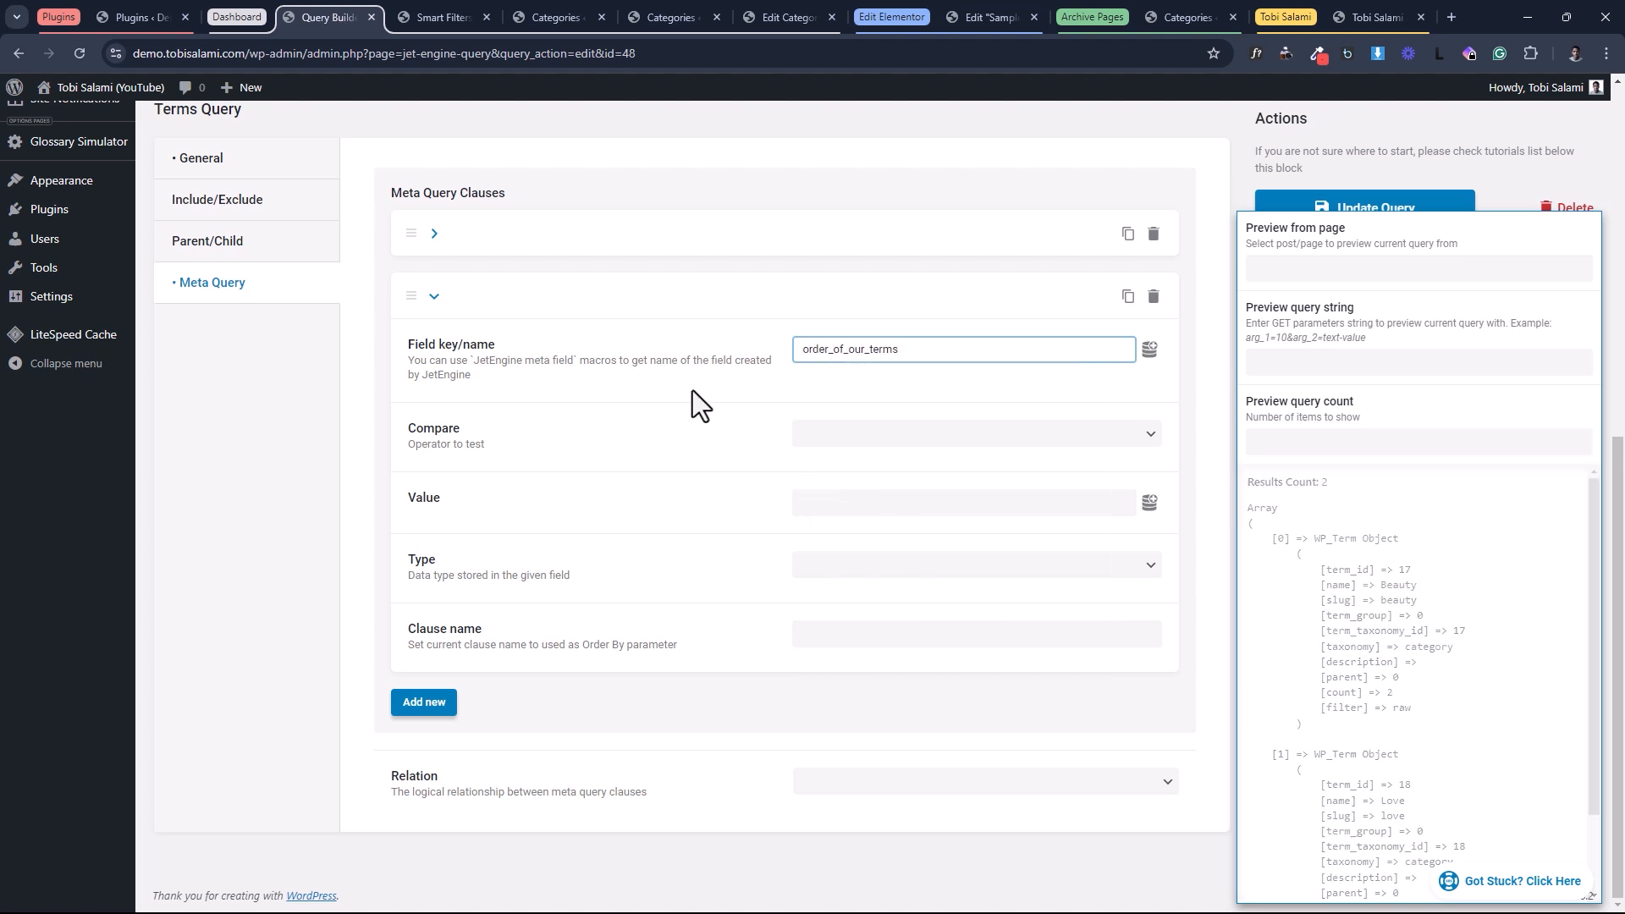
left_click(723, 439)
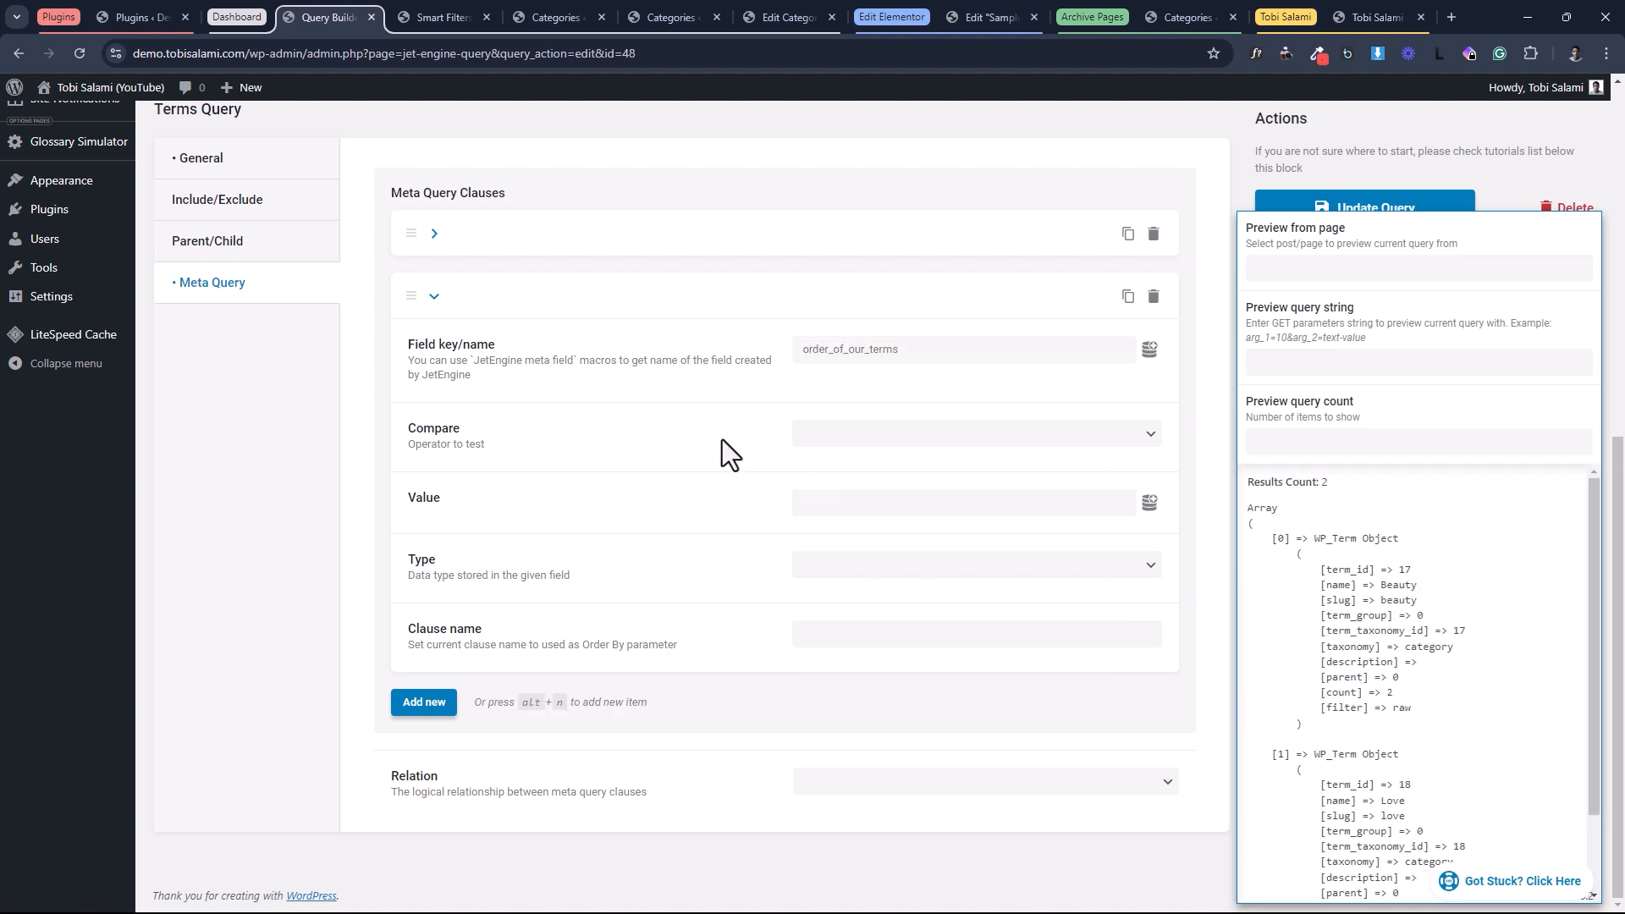
Set the second clause's compare operator to Not exists and its data type to Numeric, leaving the clause name empty.
left_click(814, 436)
right_click(841, 723)
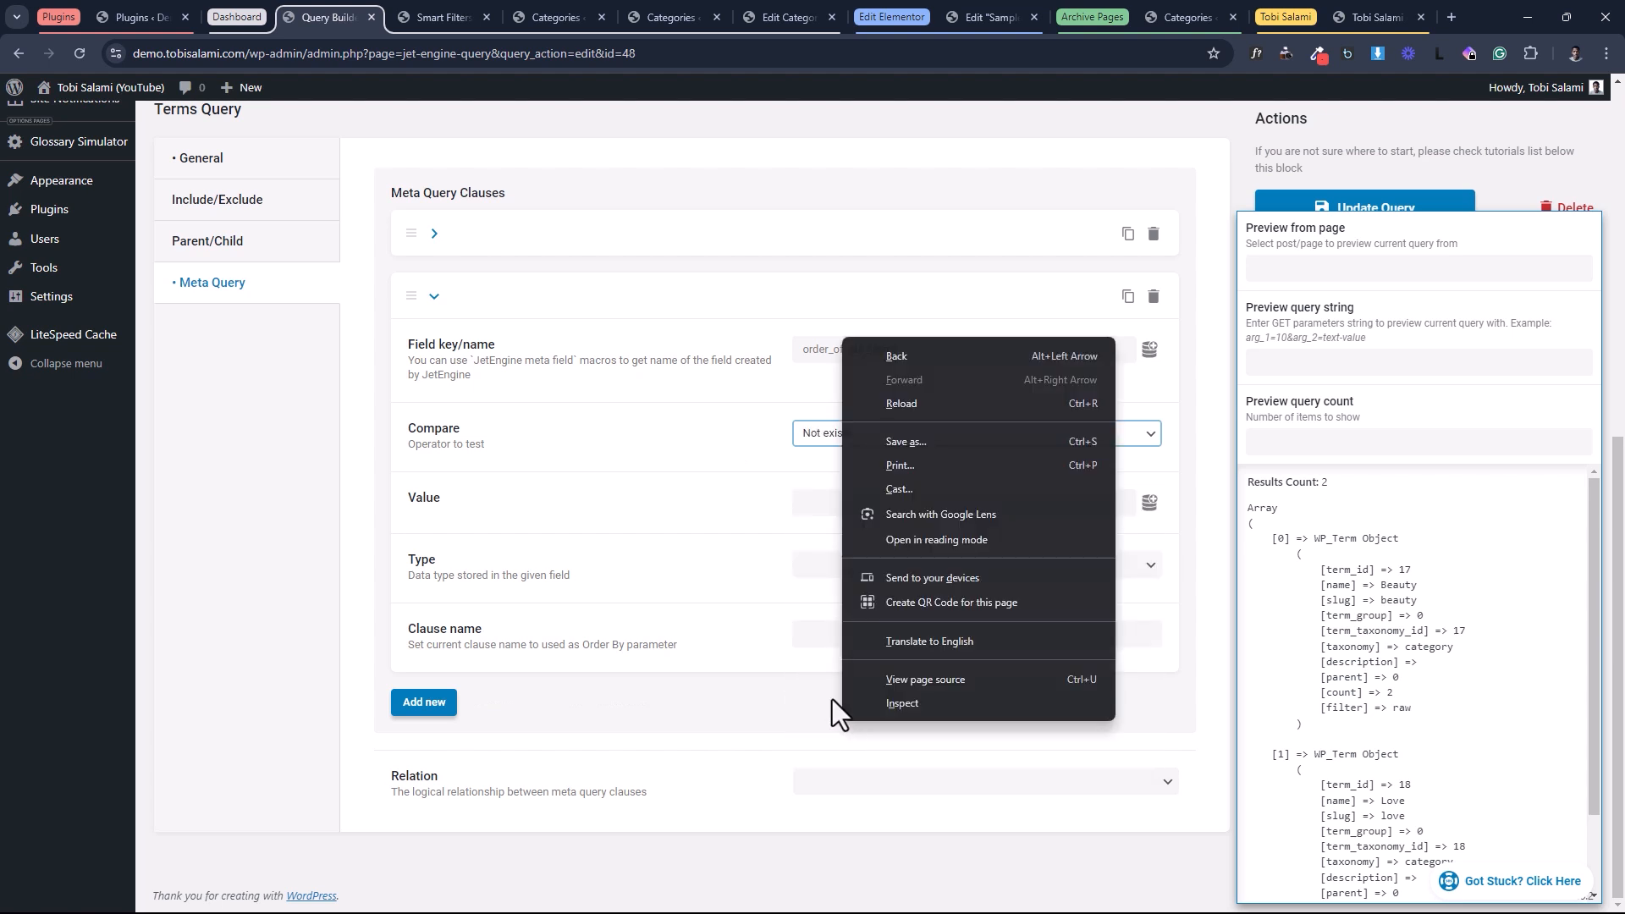
left_click(683, 463)
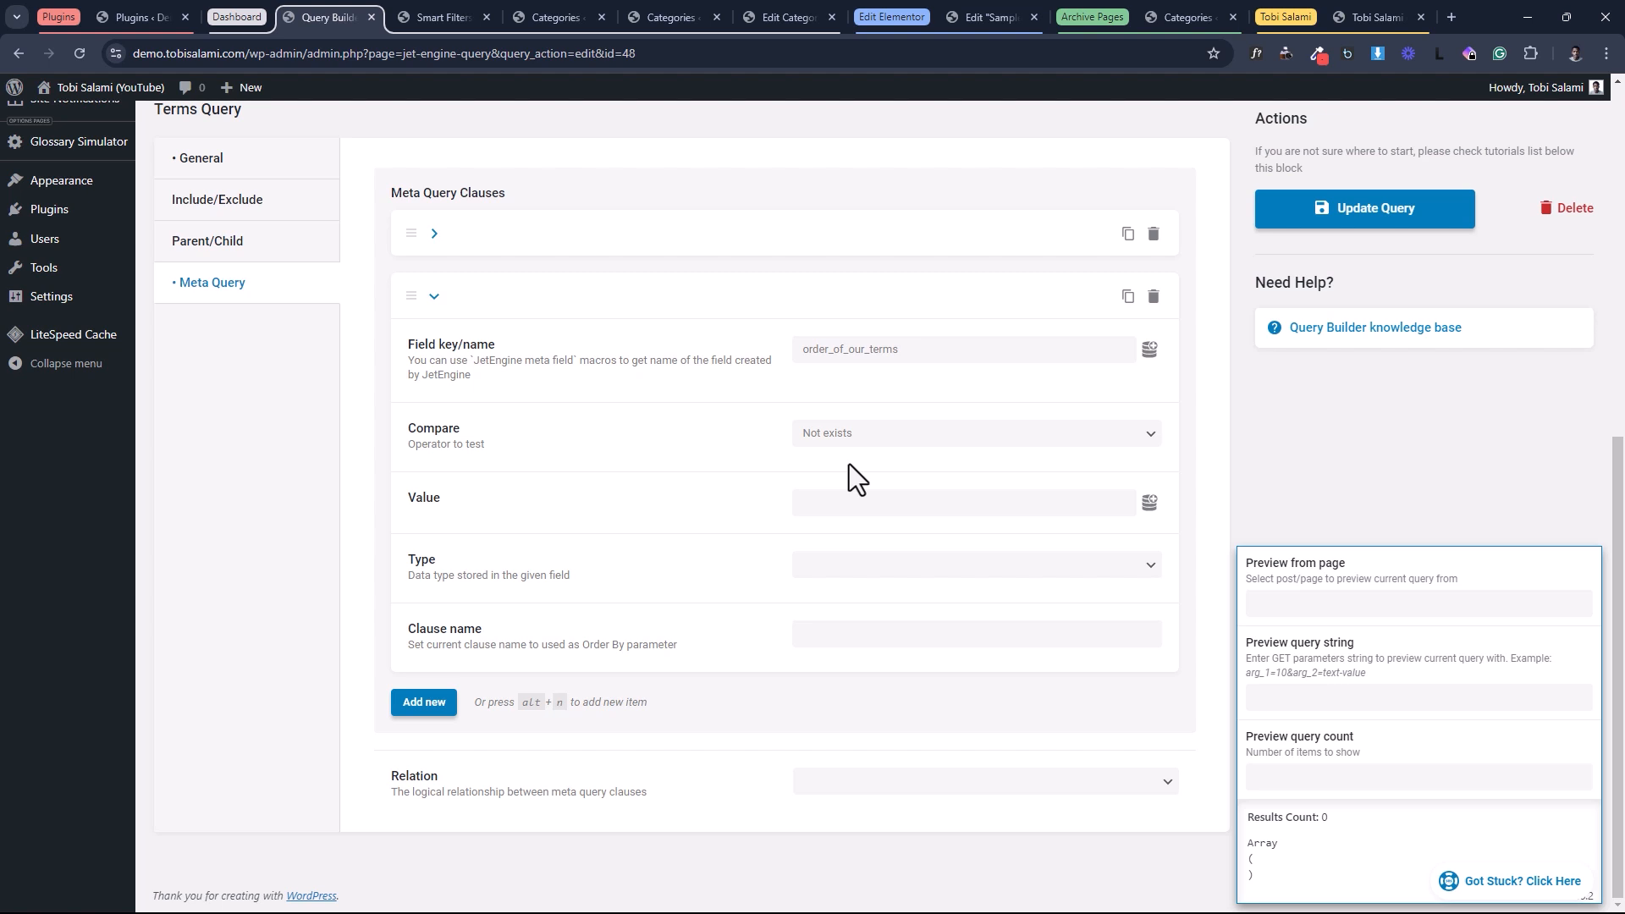
left_click(843, 567)
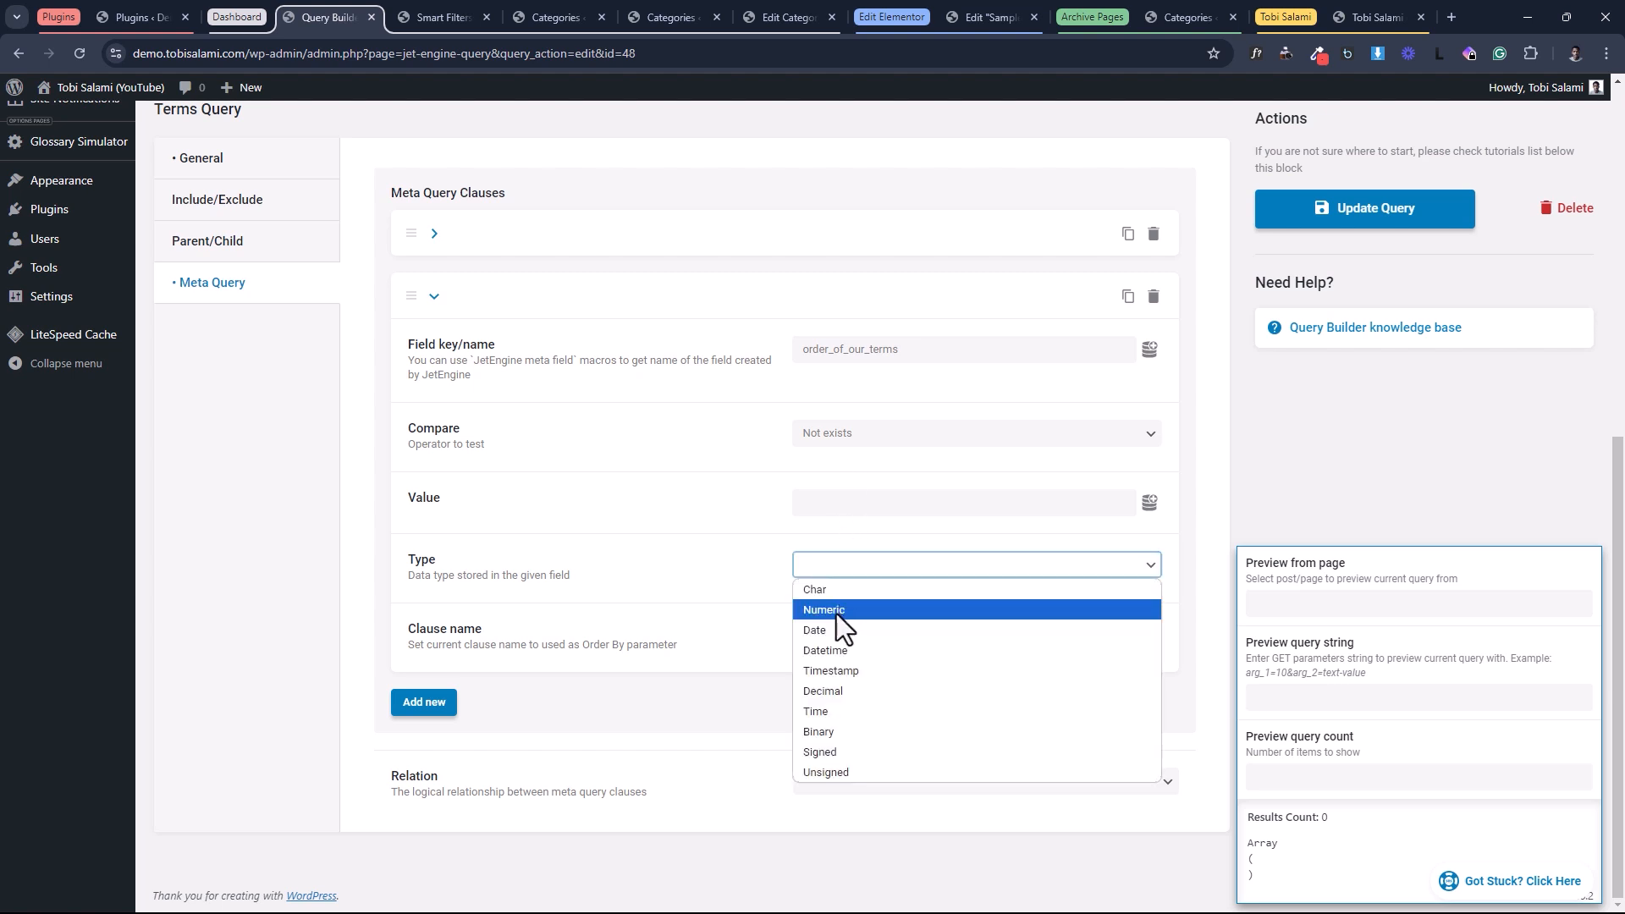
left_click(836, 610)
left_click(805, 631)
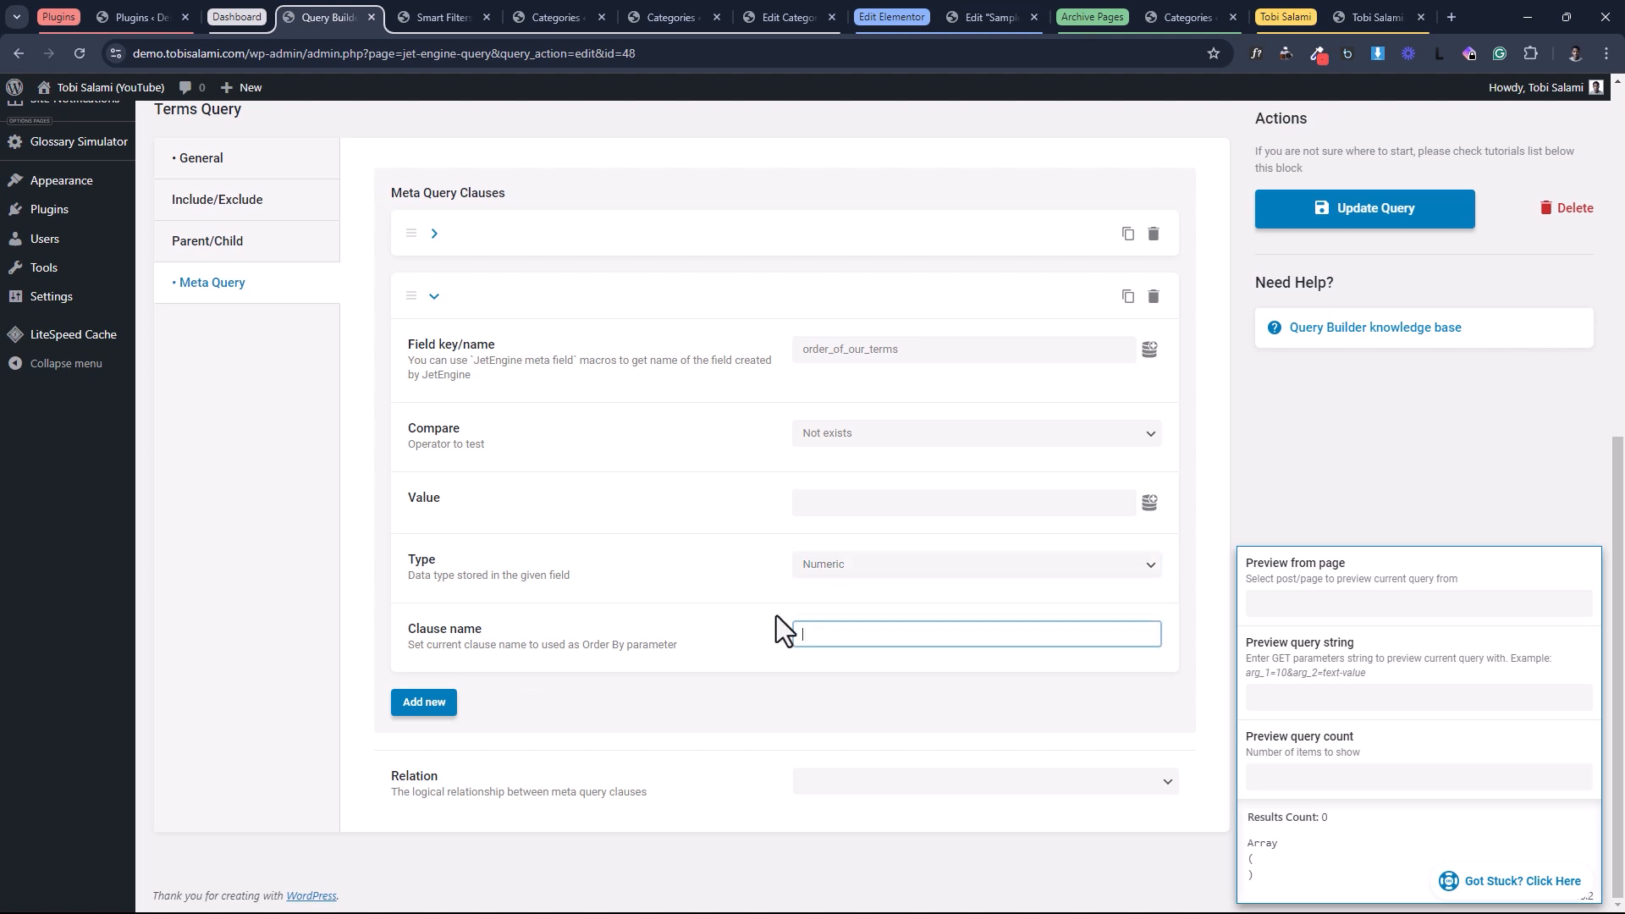
left_click(778, 618)
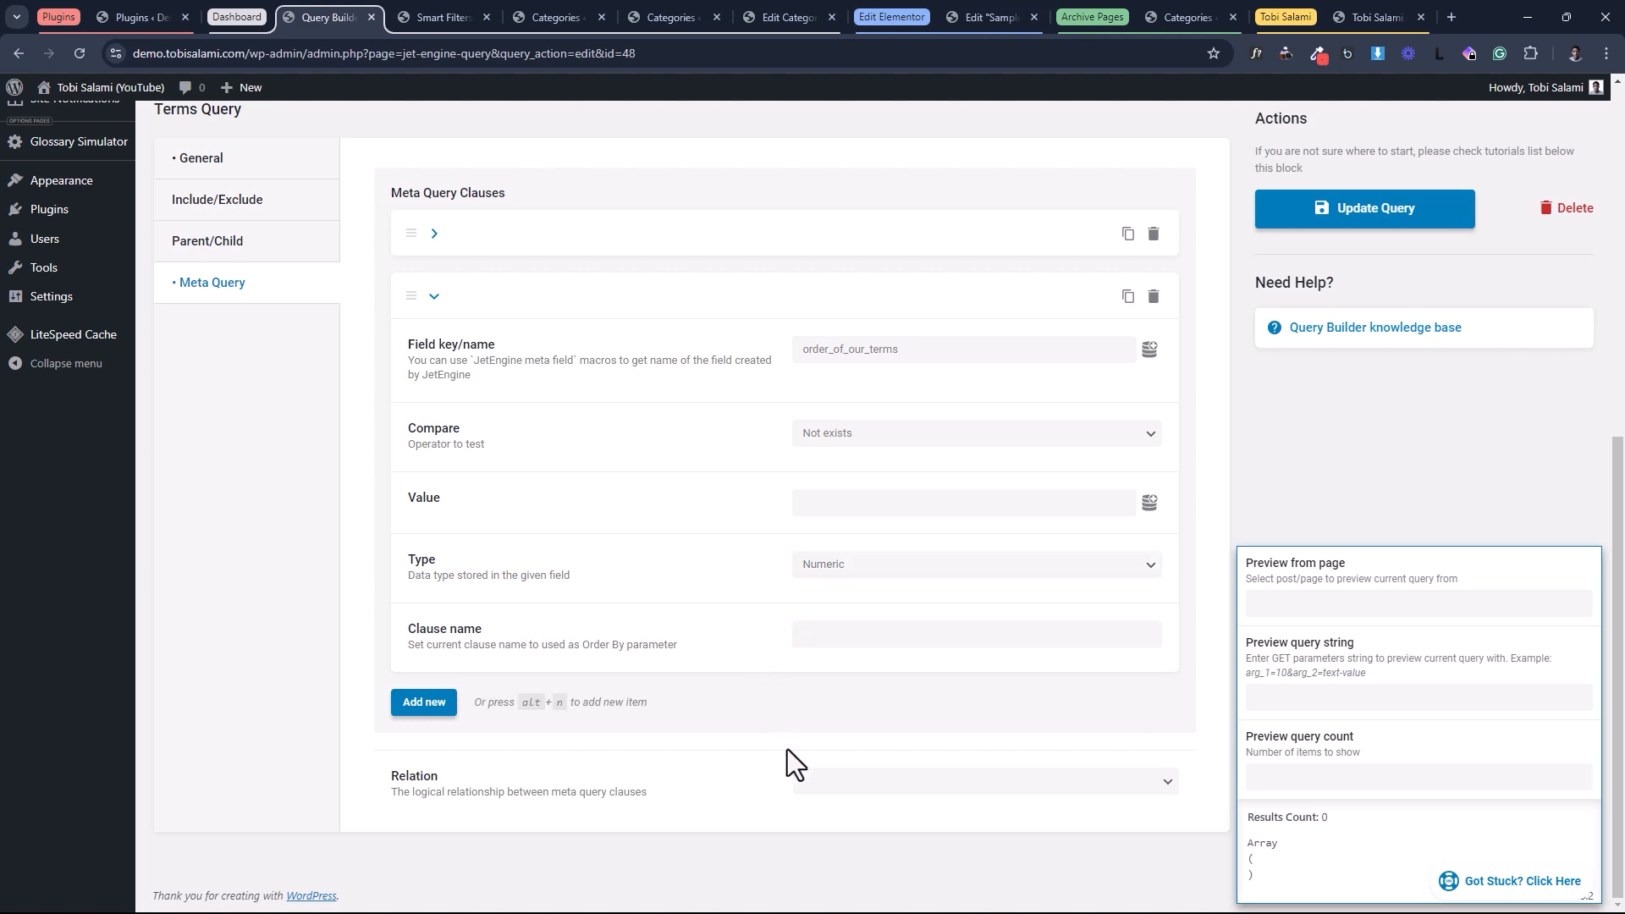
Set the relation between the meta query clauses to Or, review both clauses, and update the query.
left_click(833, 783)
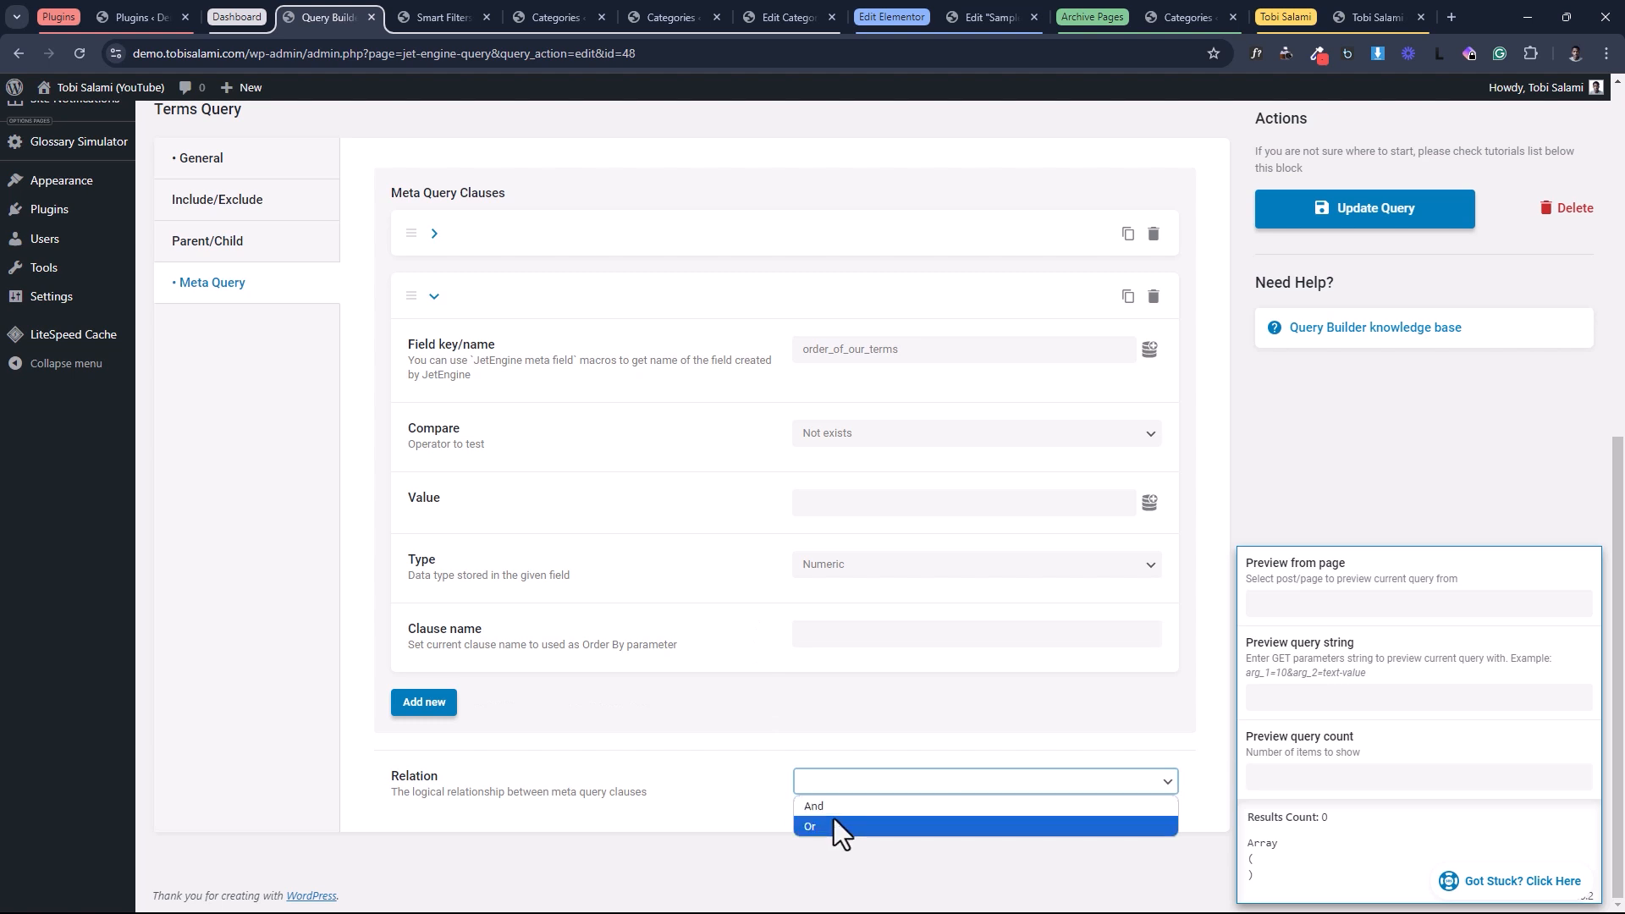
left_click(833, 826)
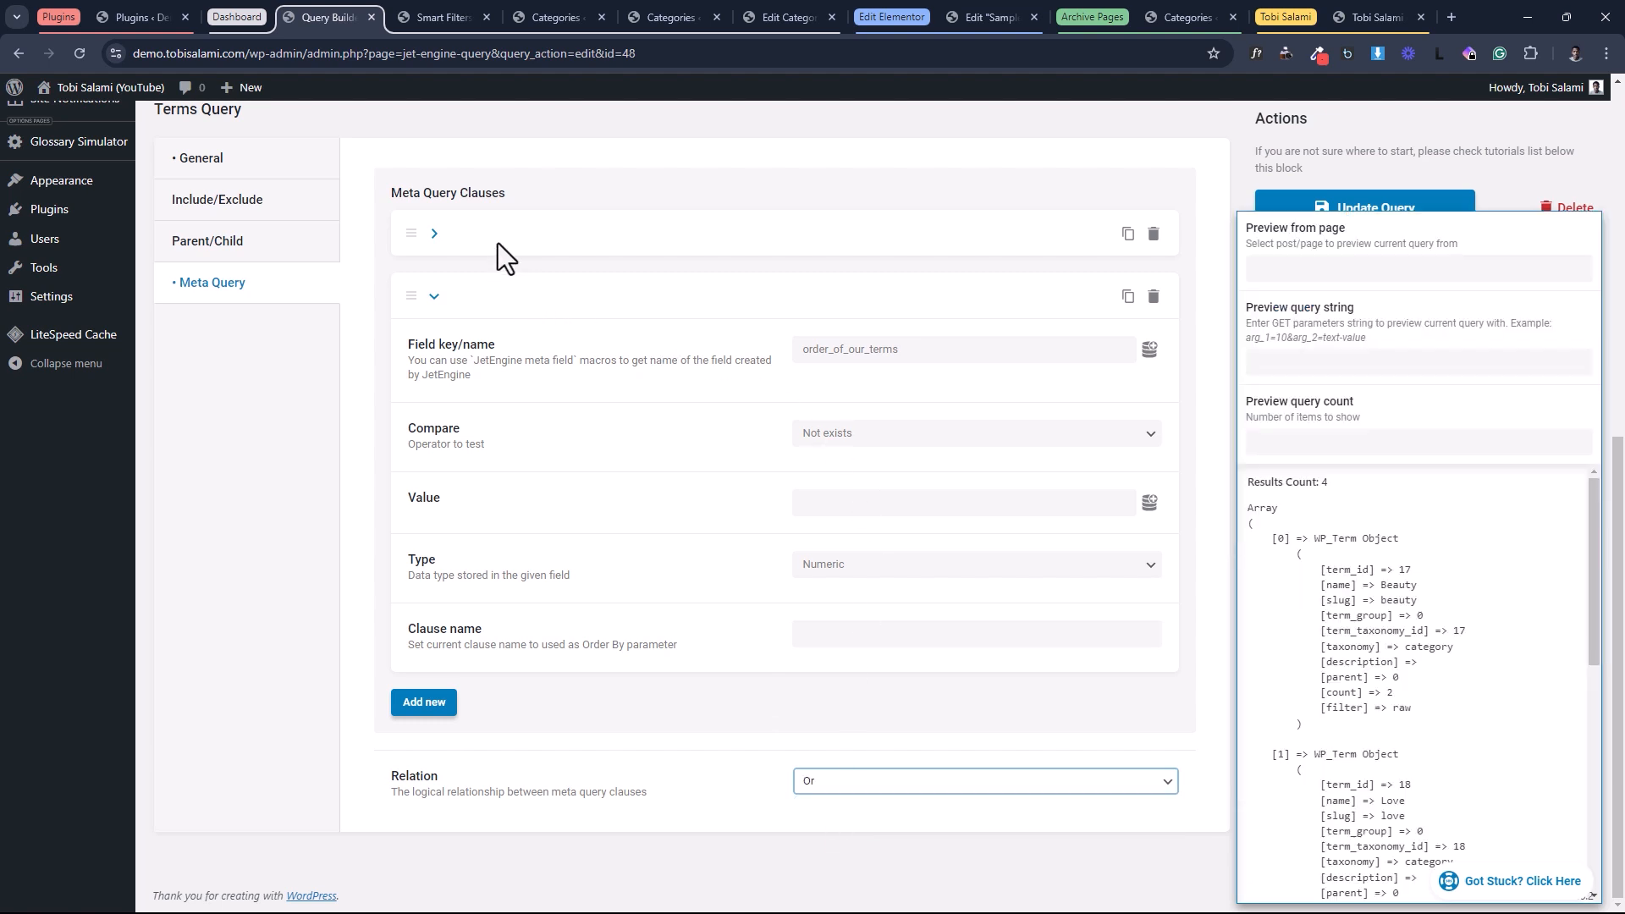
left_click(434, 233)
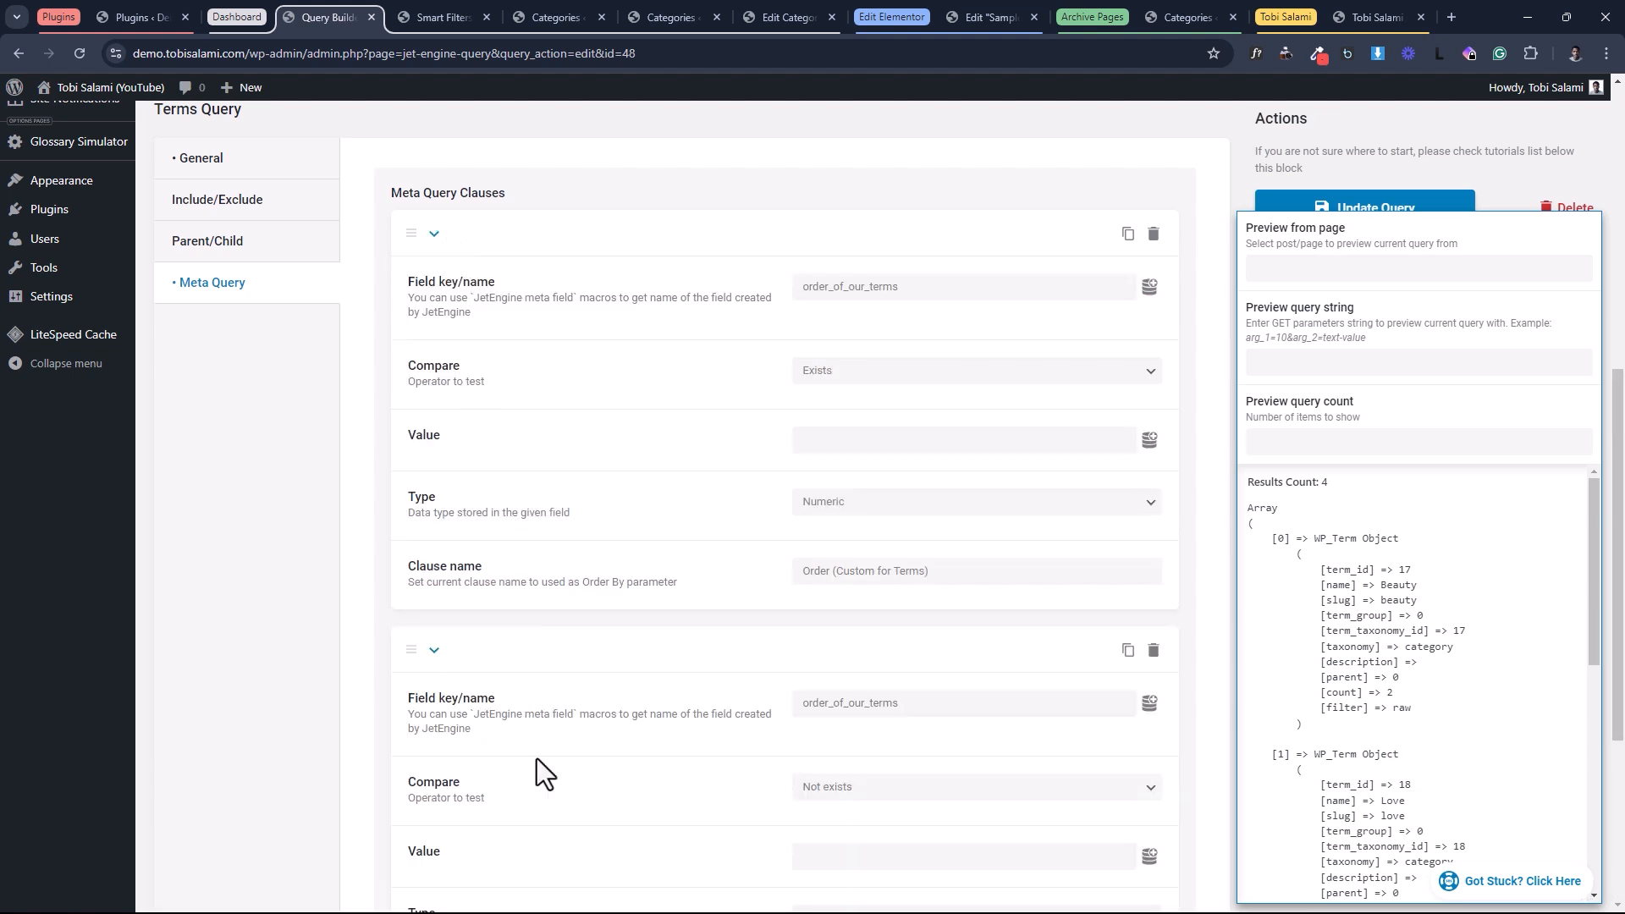
scroll(537, 758, "down", 3)
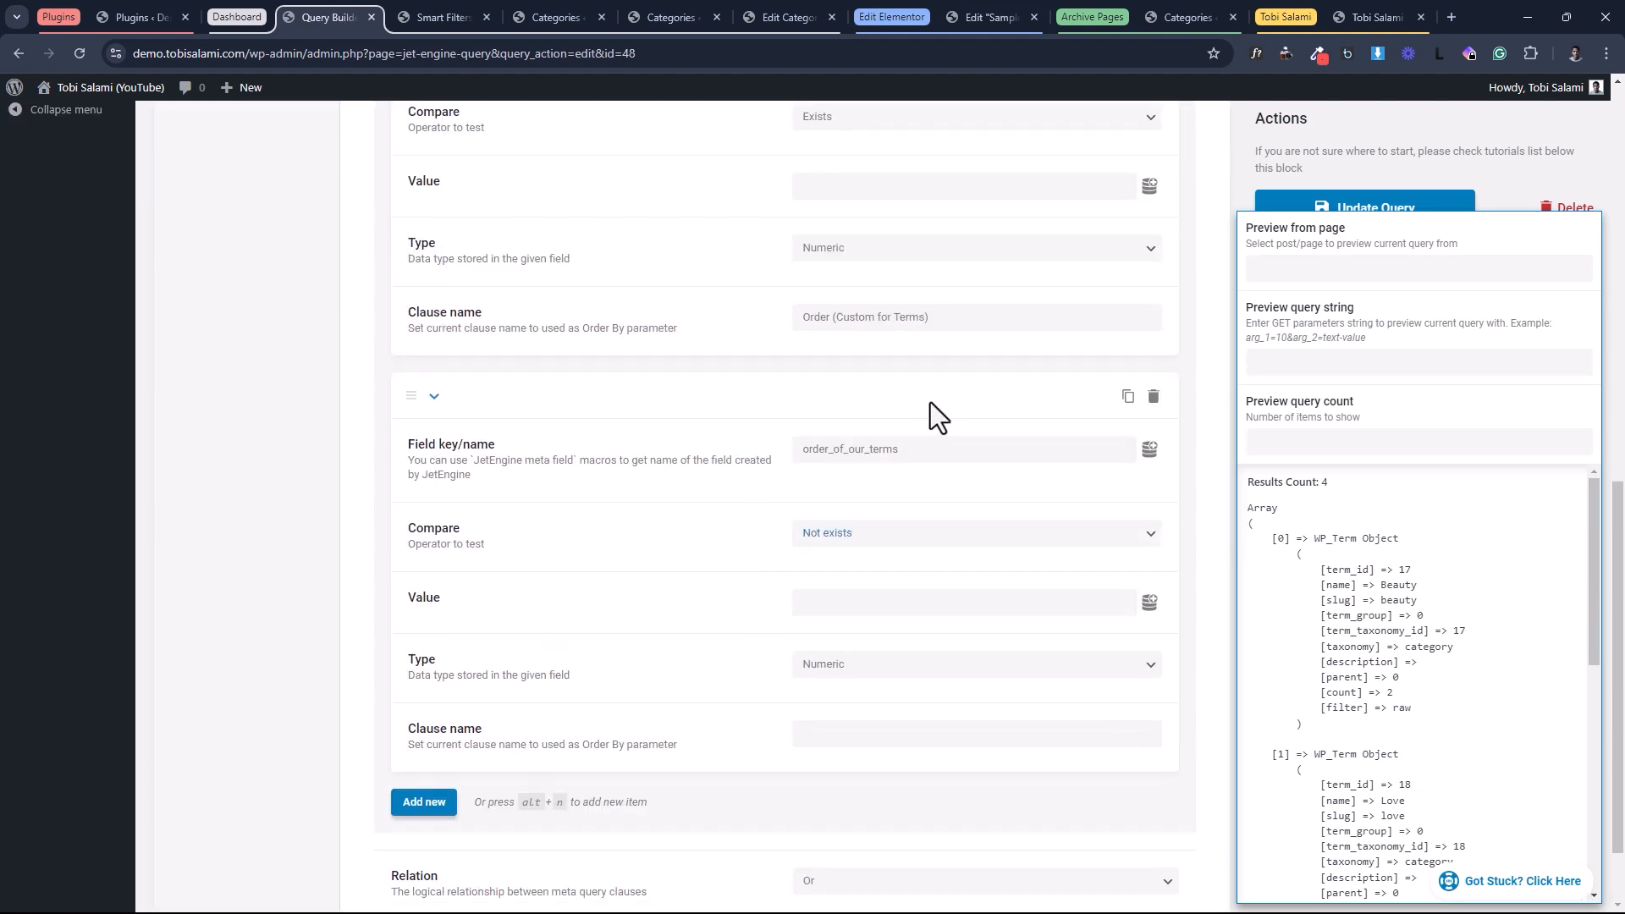
scroll(931, 403, "up", 10)
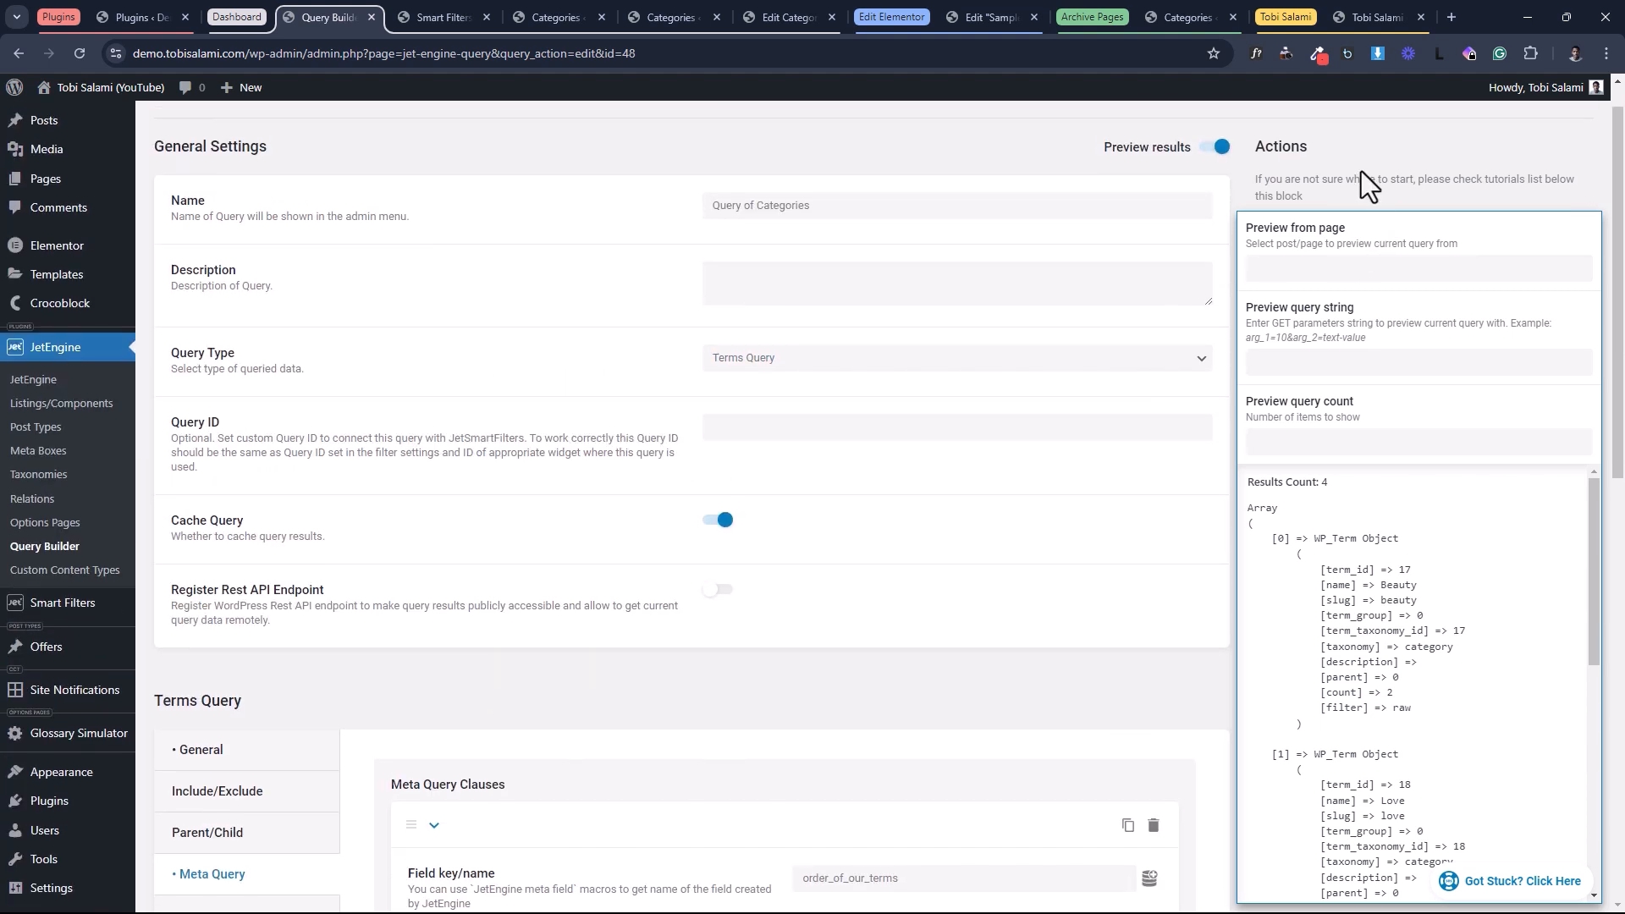
scroll(1359, 171, "down", 1)
left_click(1346, 208)
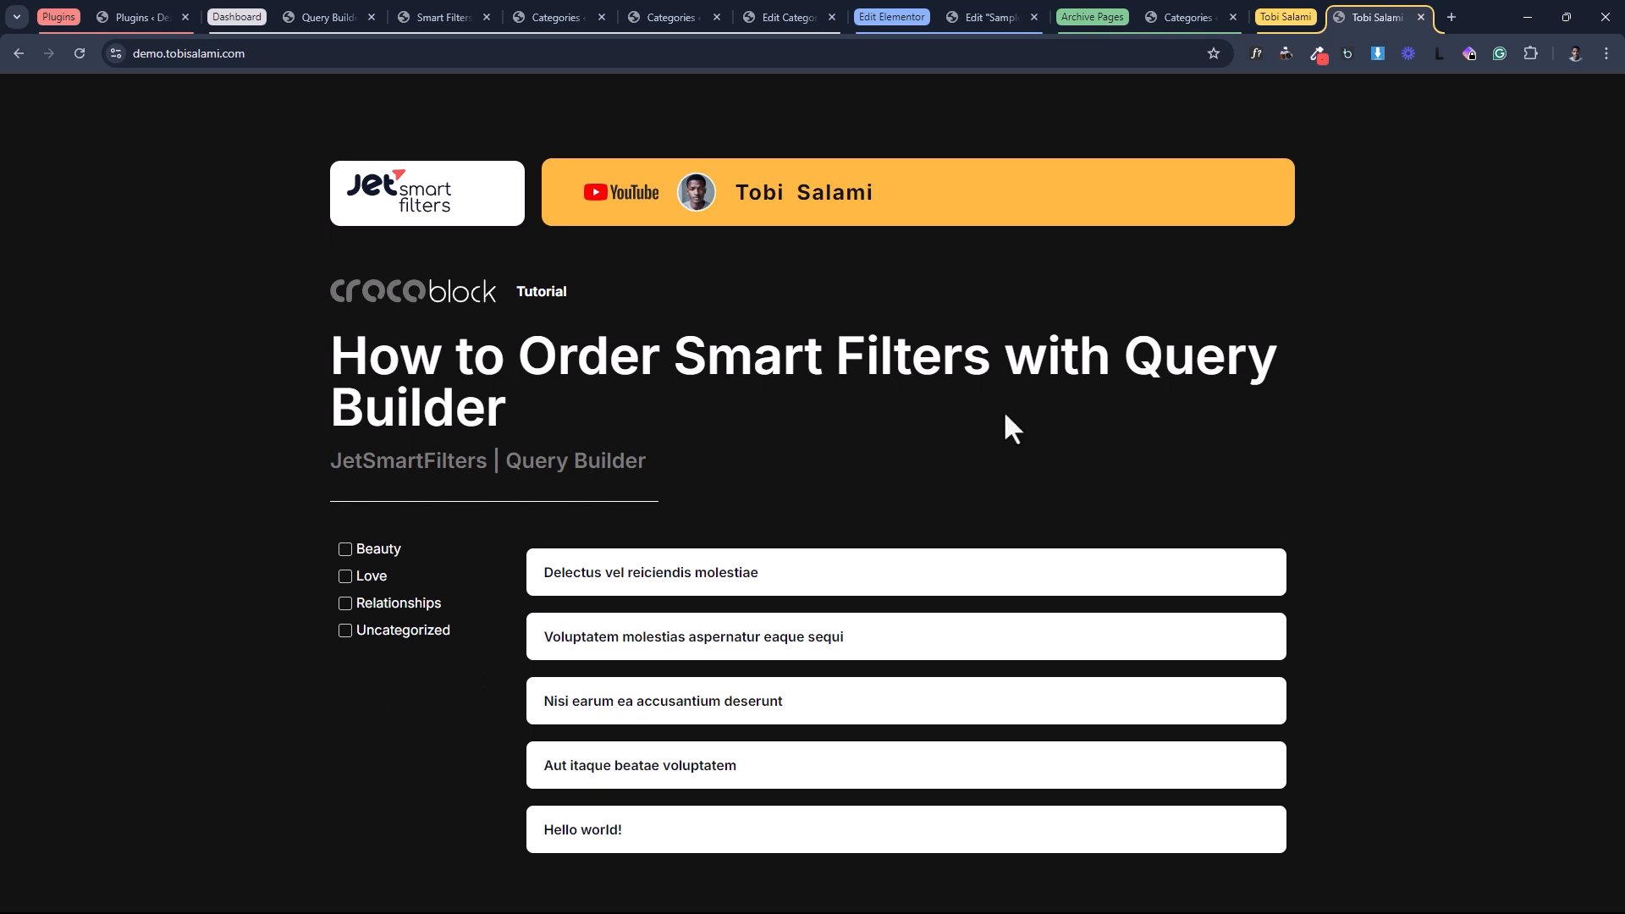
Compare the Beauty category's name and order number with the filter options on the live page.
left_click(789, 15)
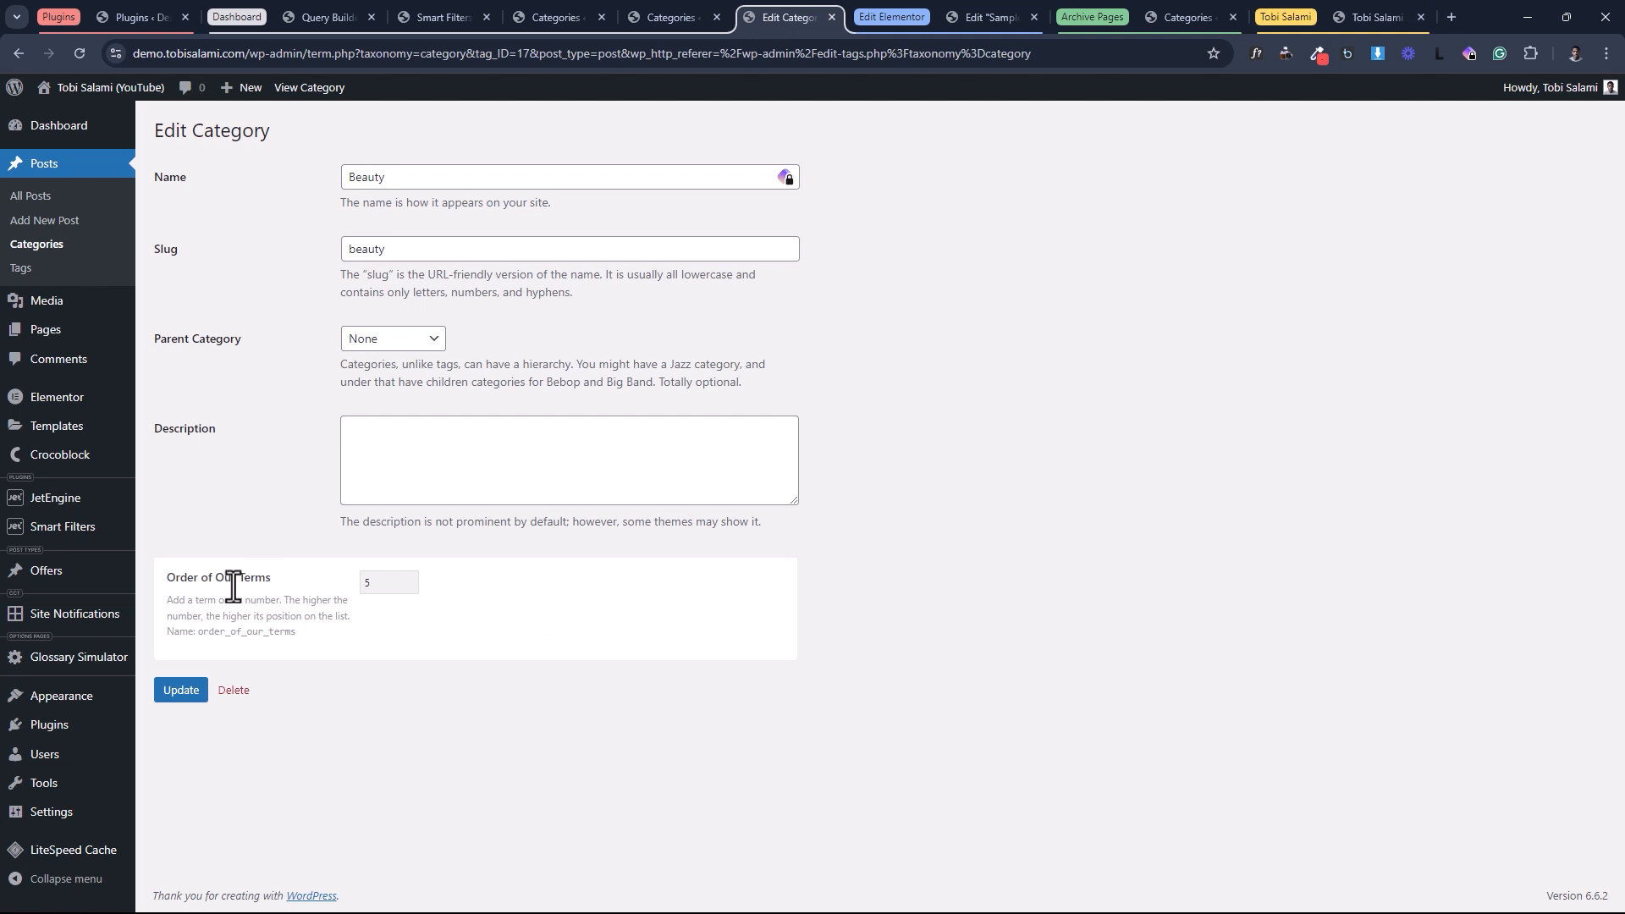
double_click(370, 582)
left_click_drag(433, 179, 327, 189)
left_click(327, 189)
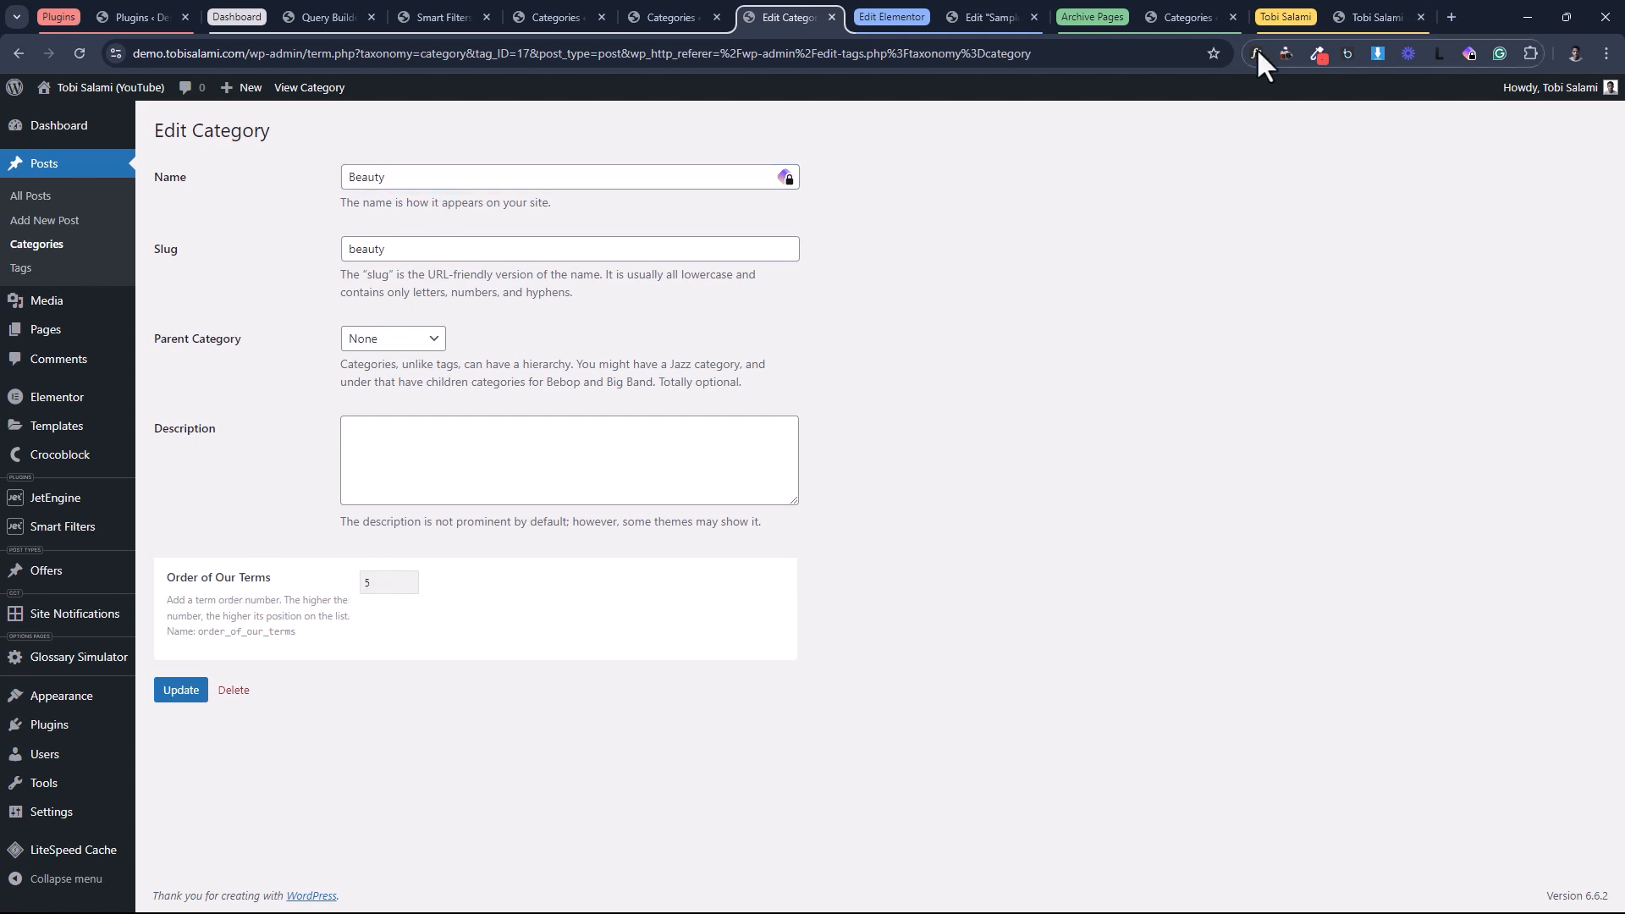
left_click(1385, 17)
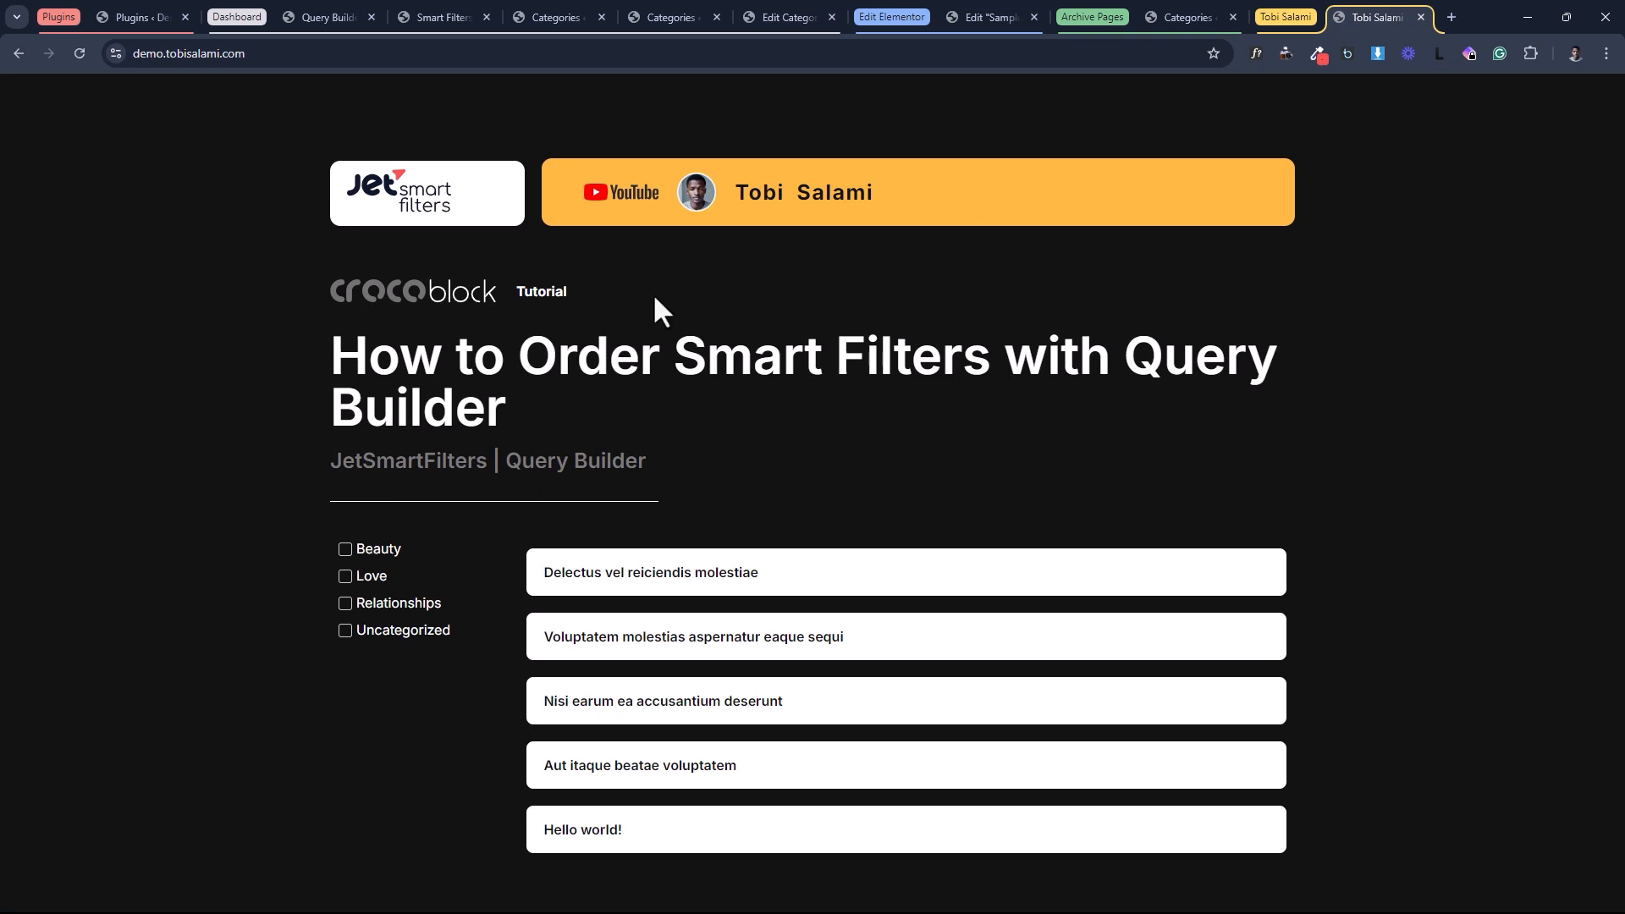
left_click(796, 17)
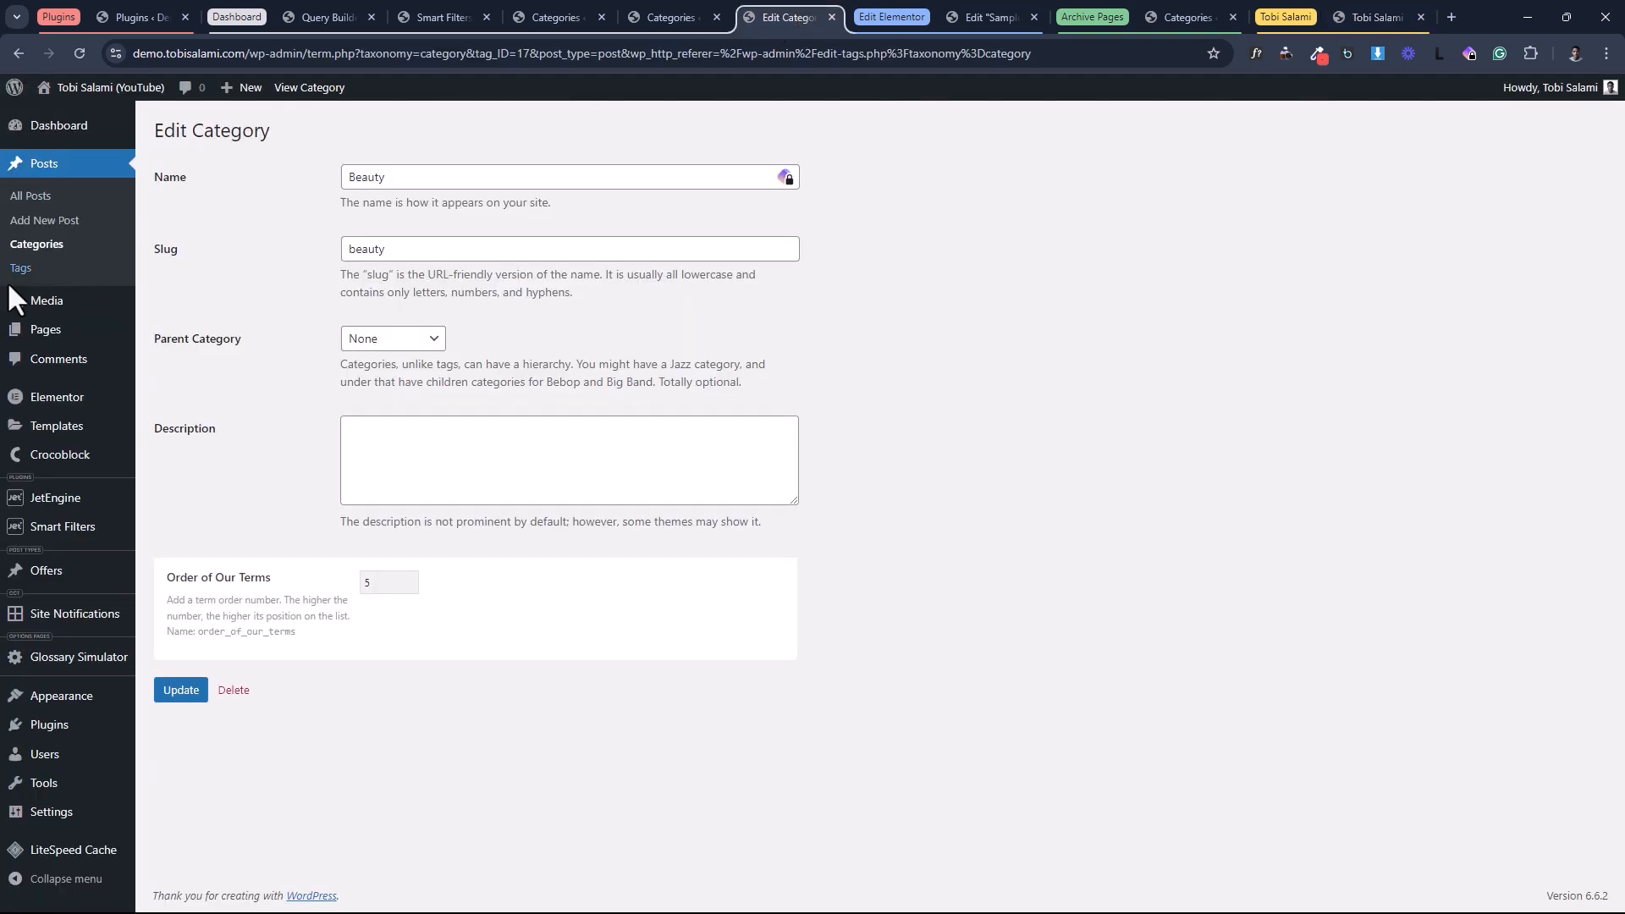
Set the Love category's Order of Our Terms to 10 and update the category.
left_click(25, 250)
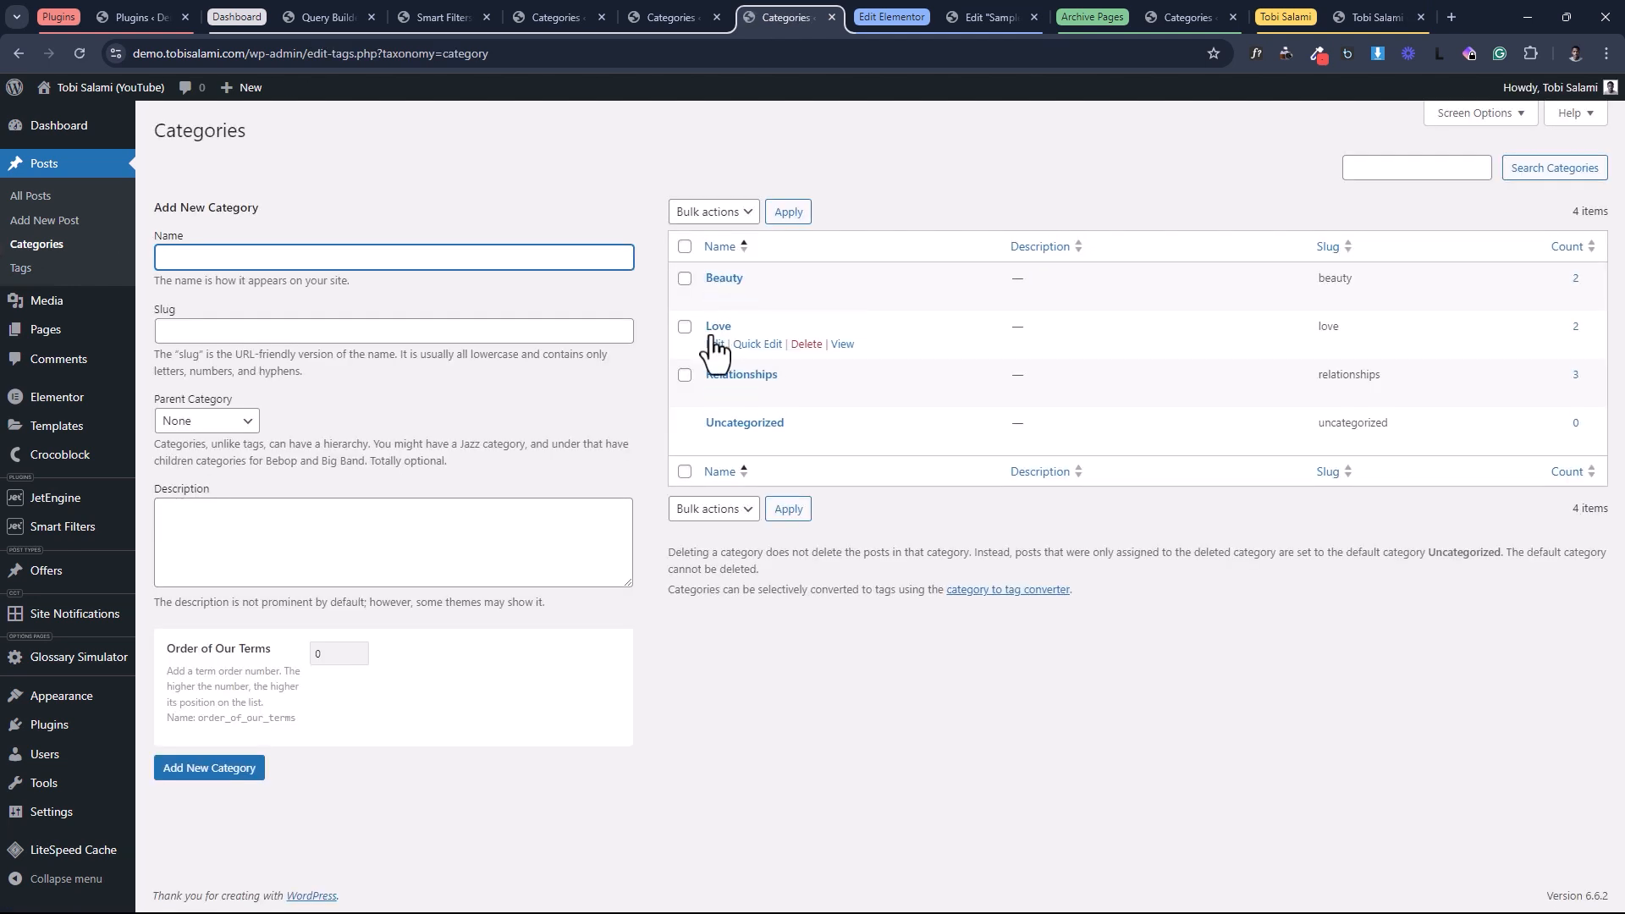
left_click(714, 345)
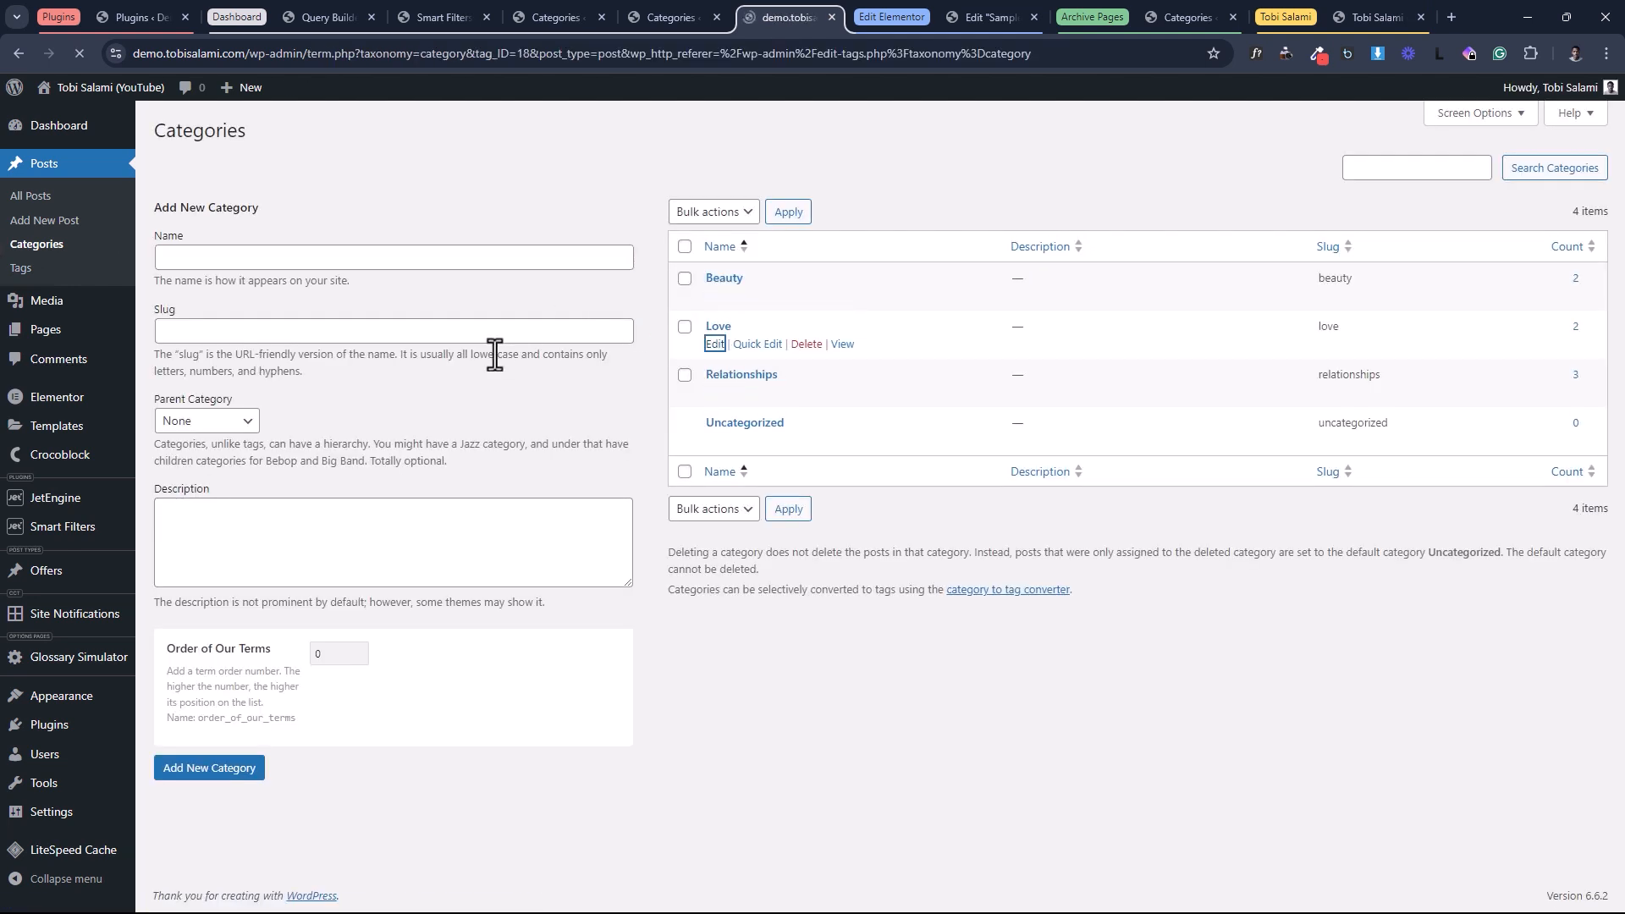
left_click(366, 581)
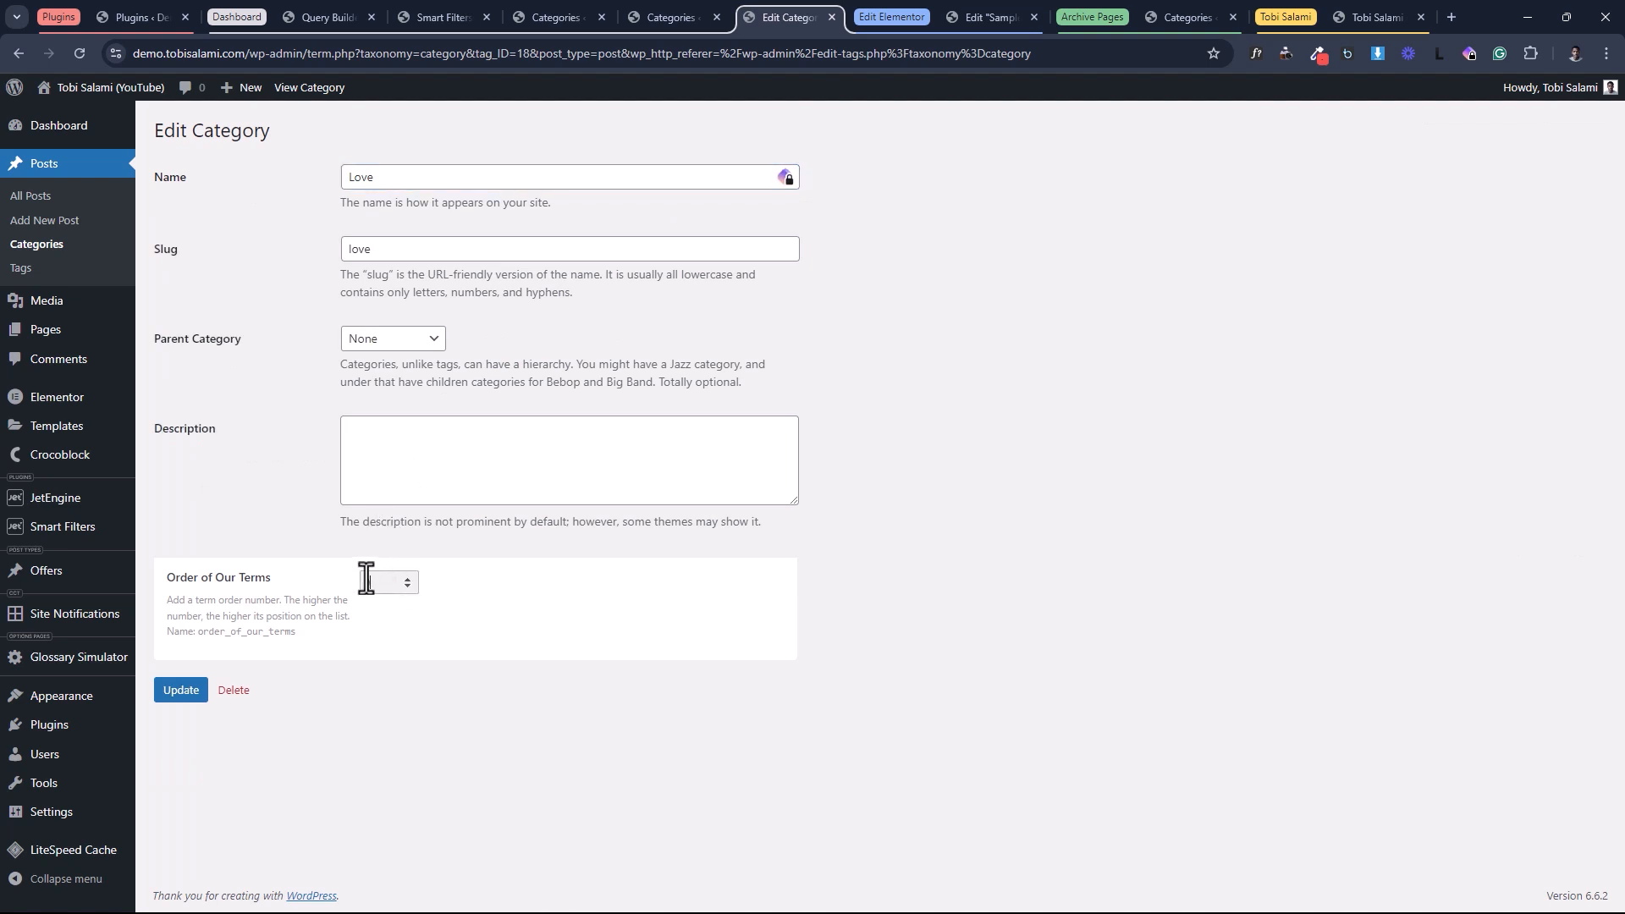
type("10")
left_click(181, 692)
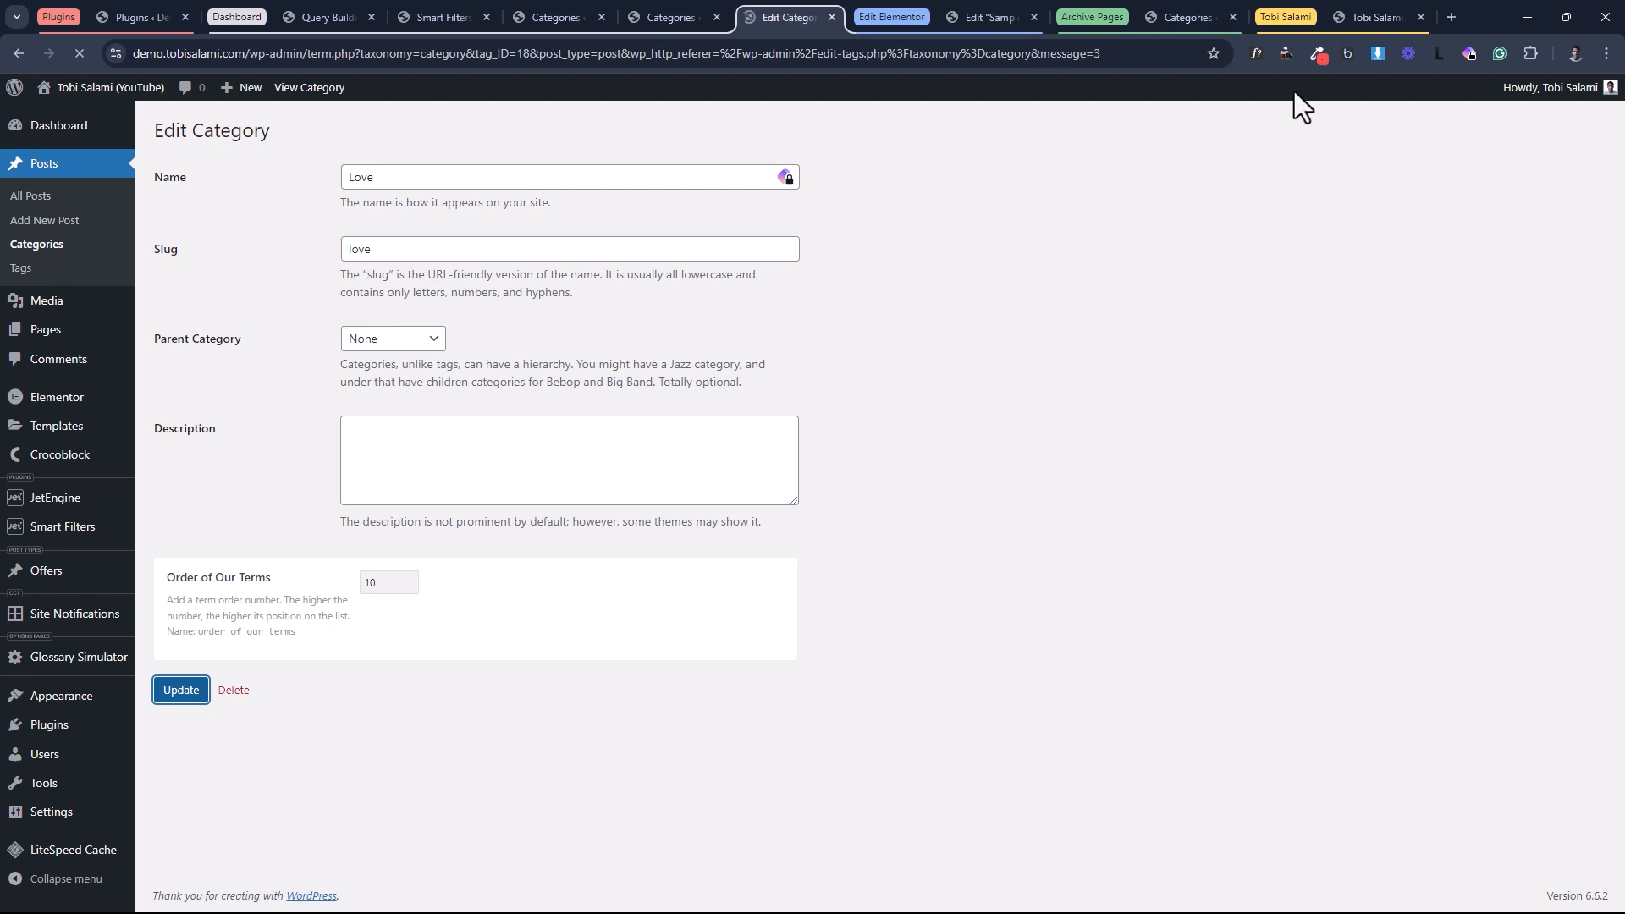
Reload the live page and check the order of the category filter options.
left_click(1360, 17)
left_click(69, 59)
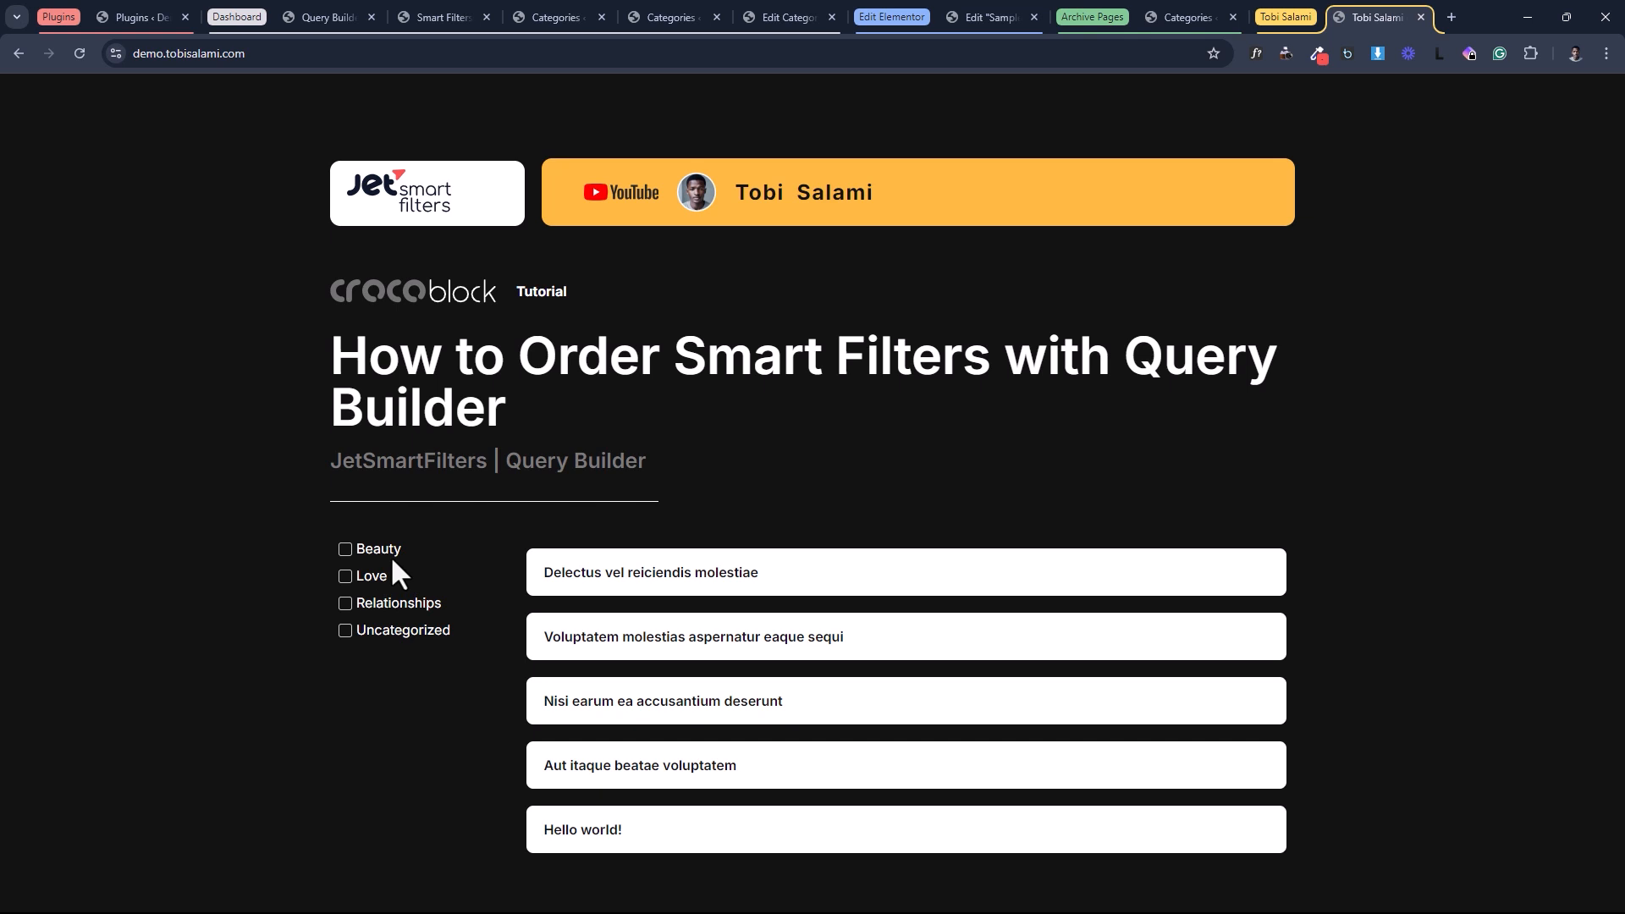
Set the categories query to order by meta clause with Order (Custom for Terms), and check that against the first clause's name.
left_click(327, 15)
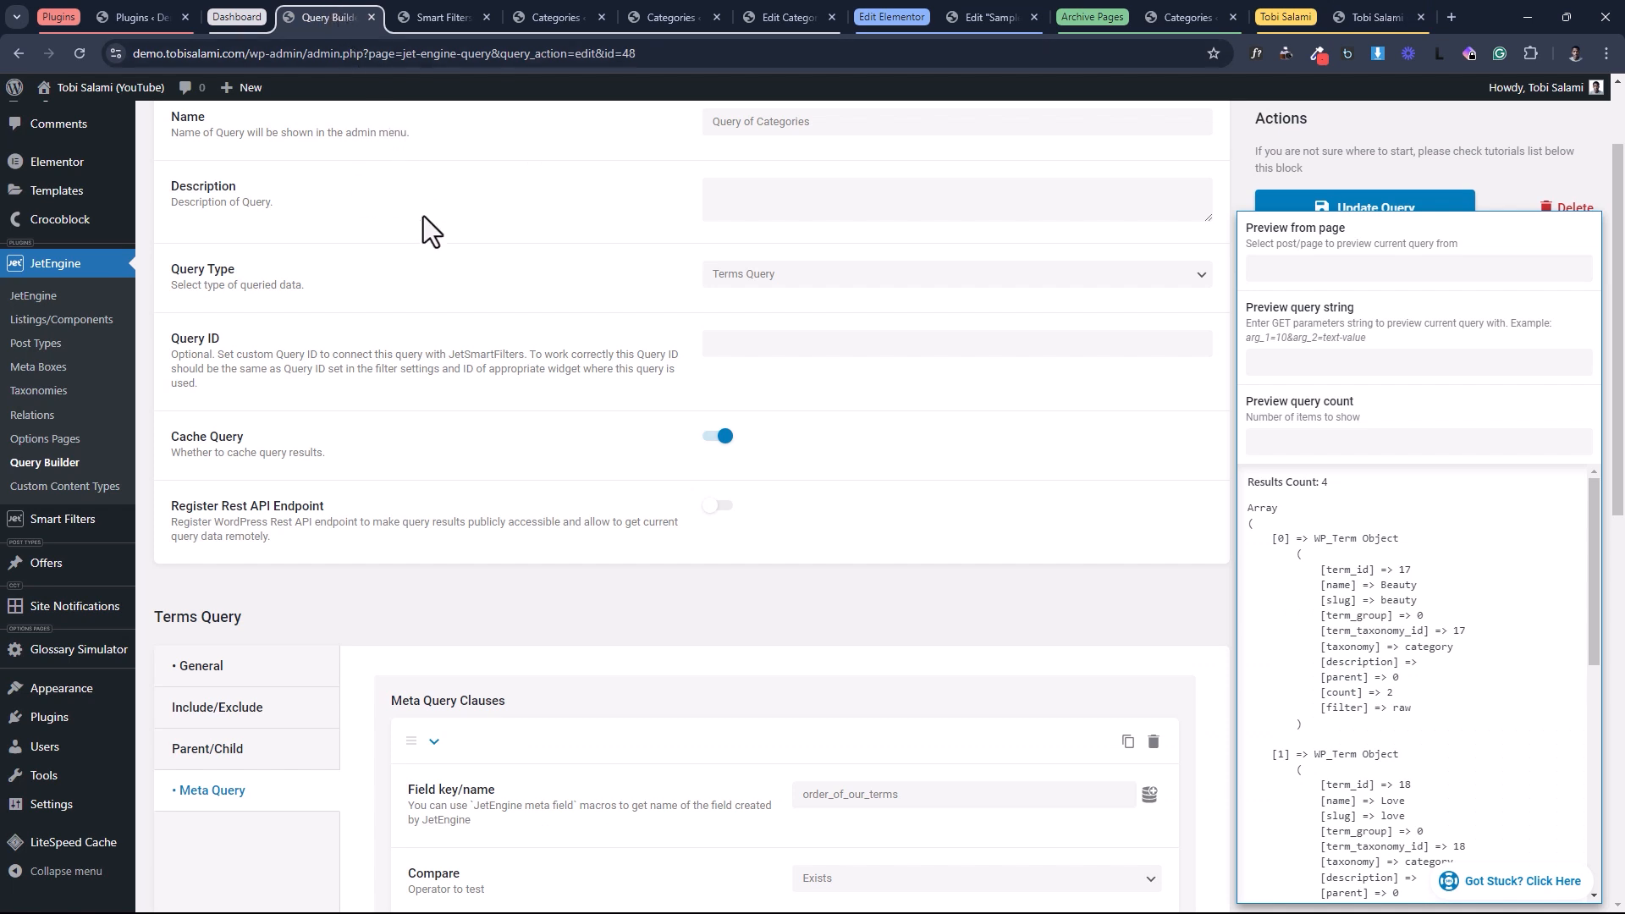
scroll(421, 237, "down", 3)
left_click(240, 418)
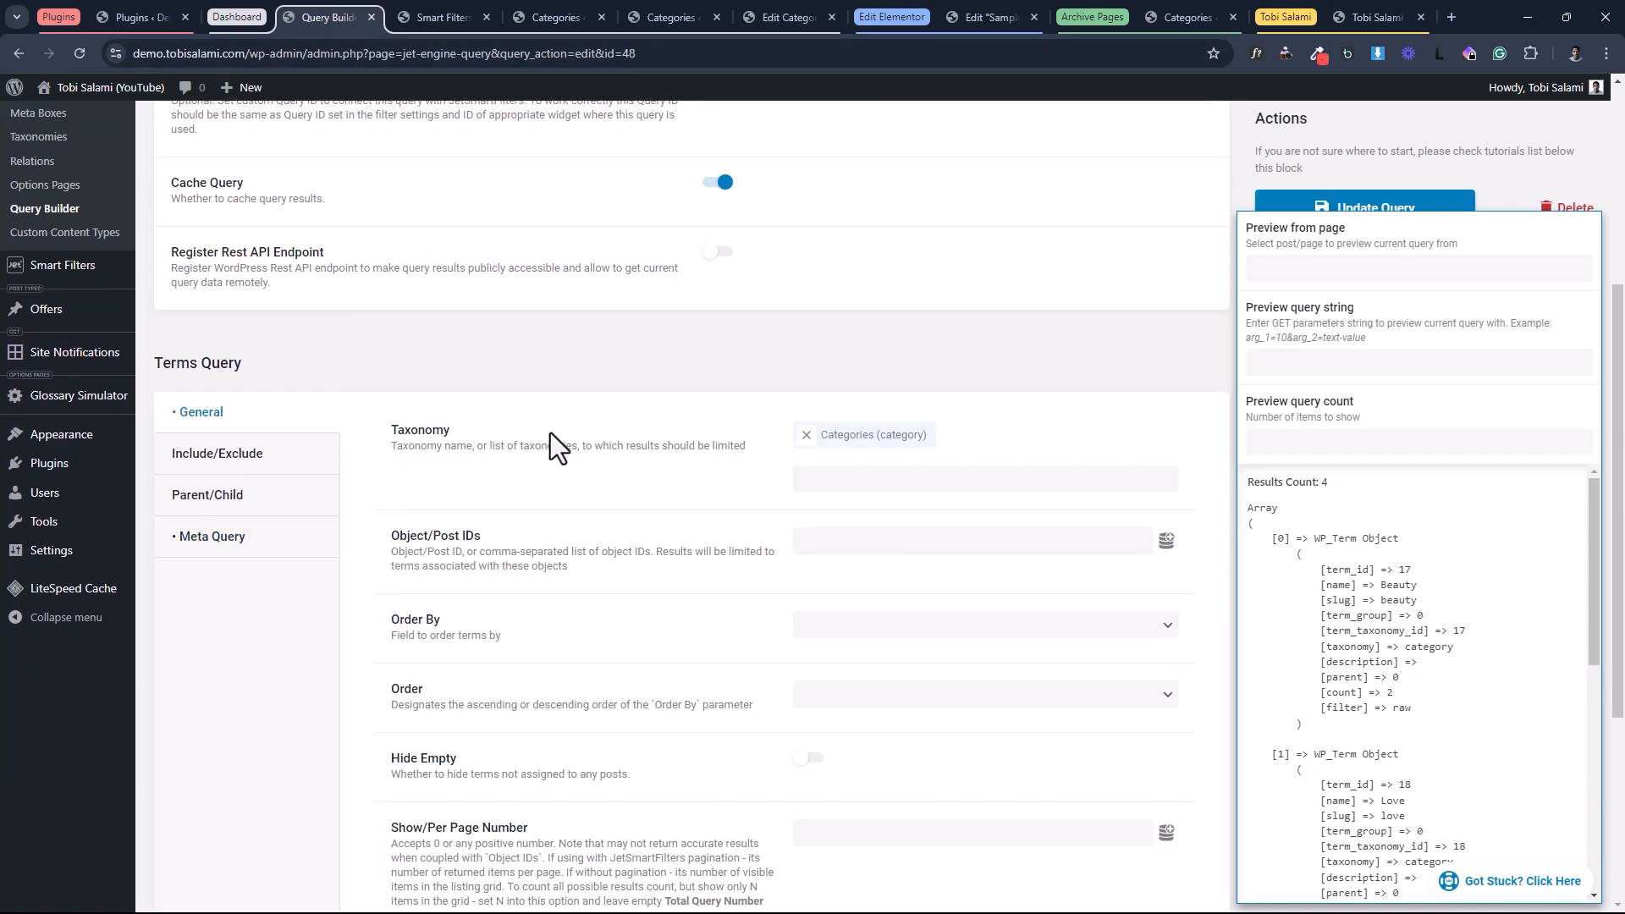
scroll(648, 452, "down", 2)
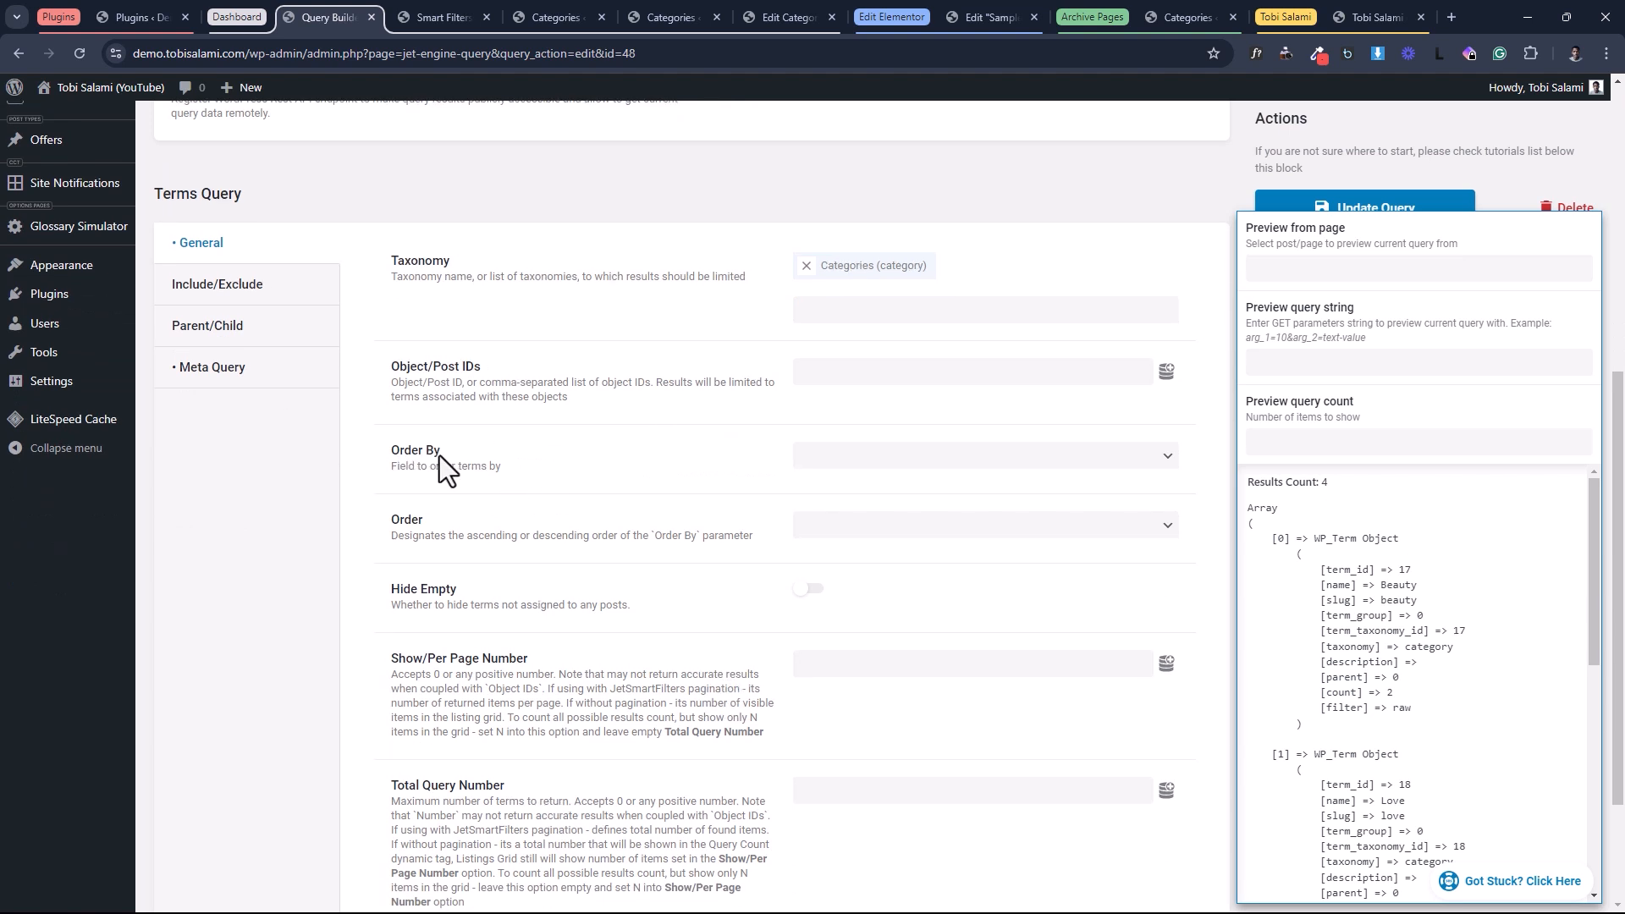
scroll(448, 452, "down", 2)
left_click(804, 290)
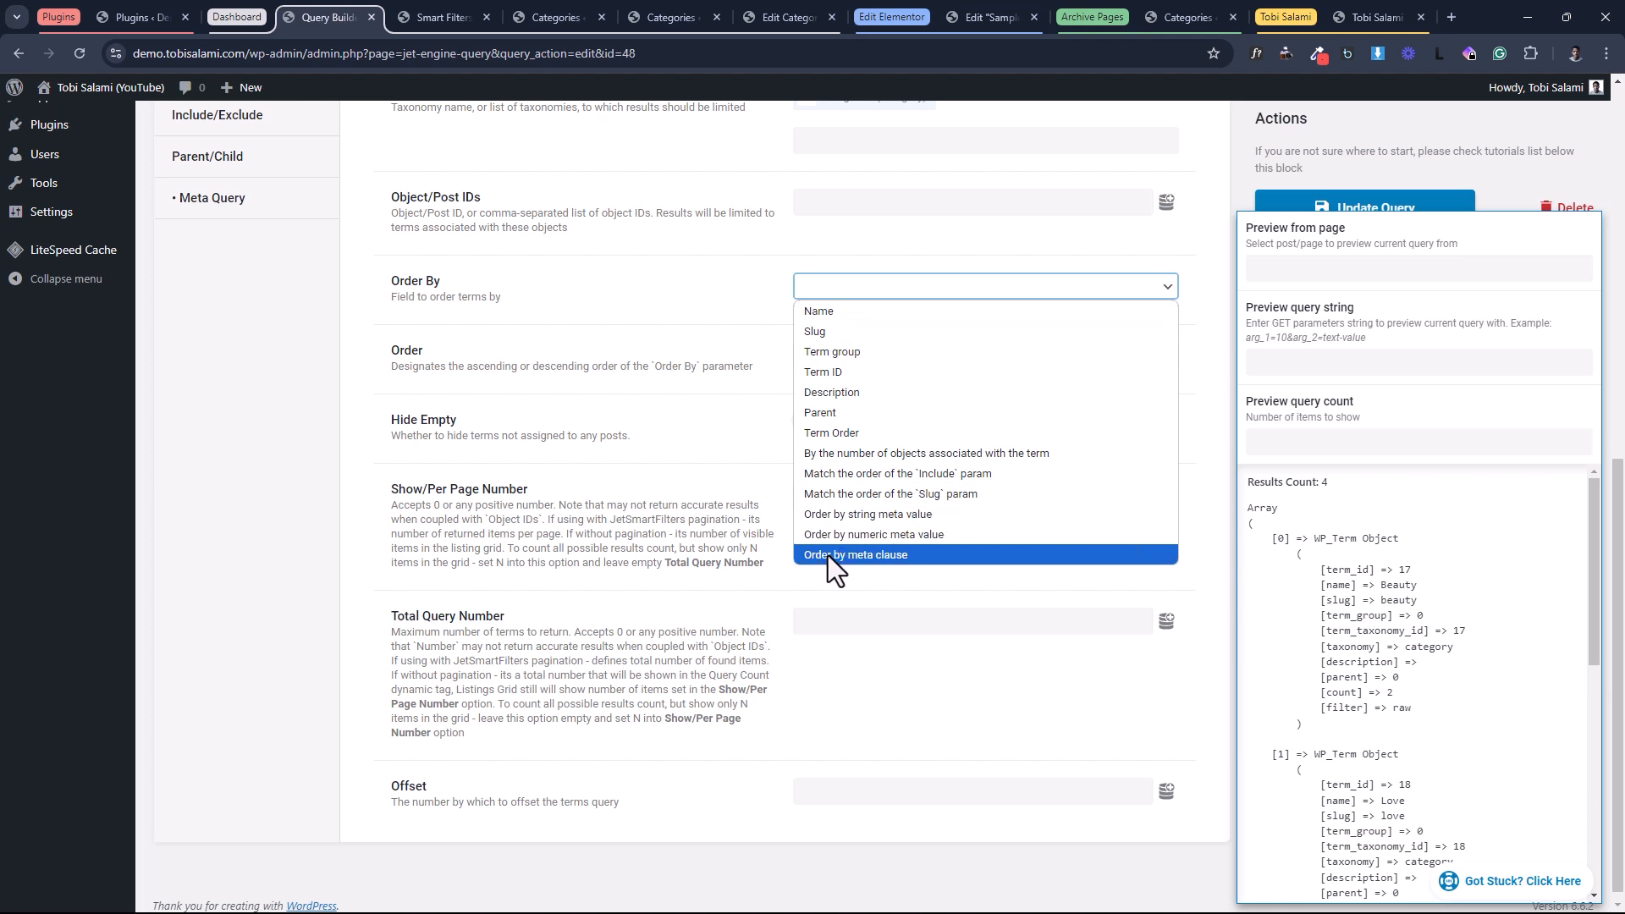
left_click(901, 555)
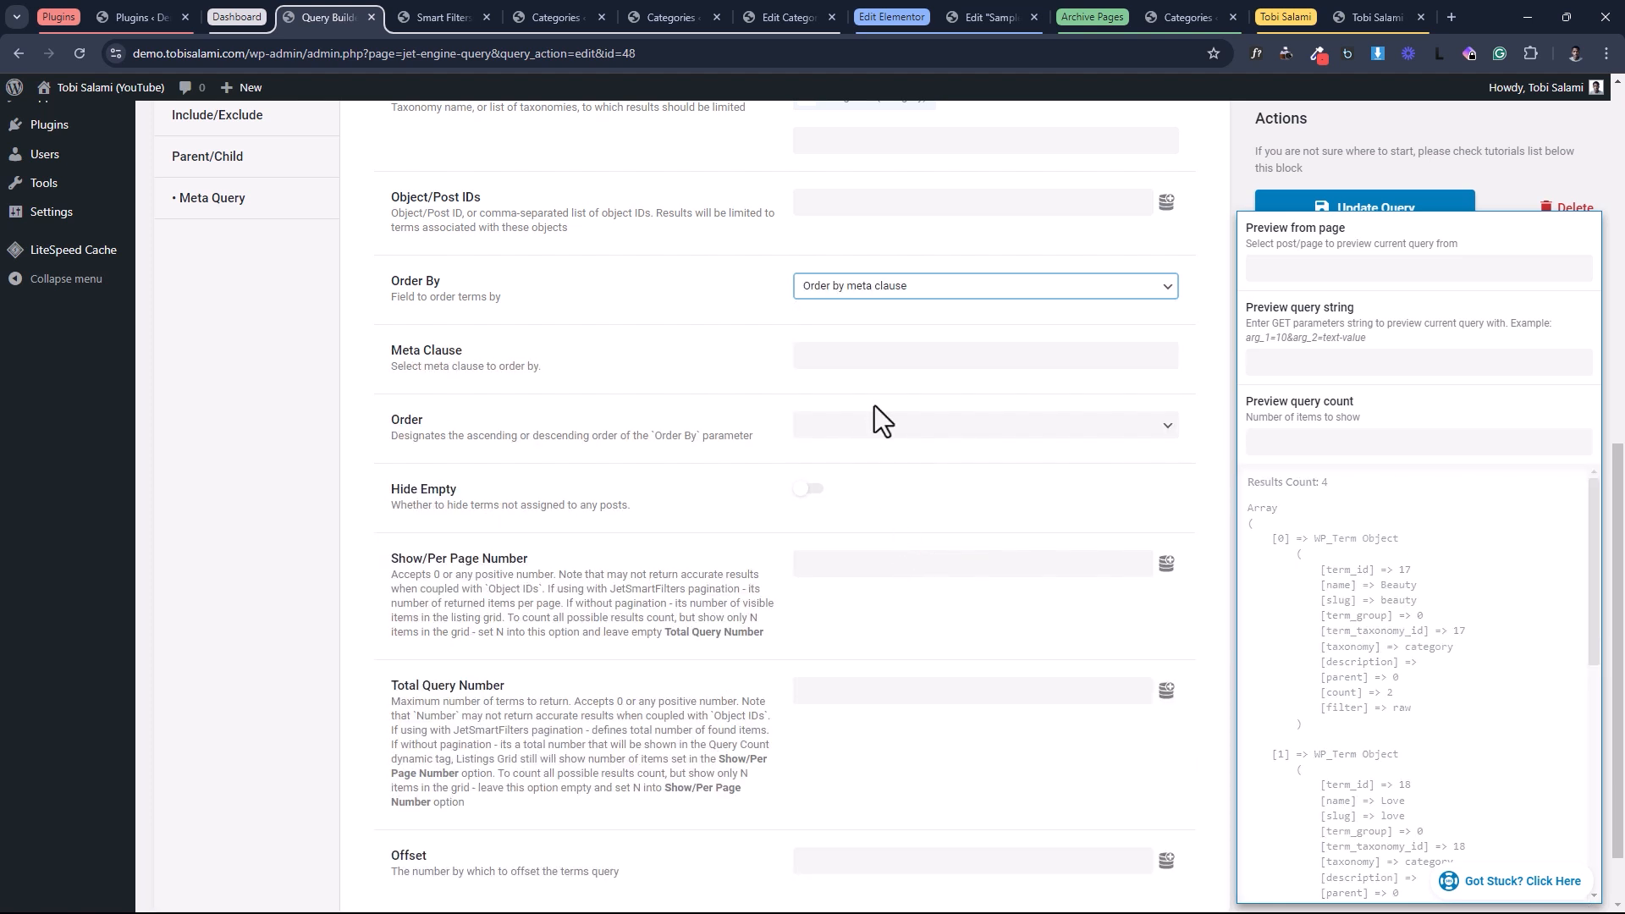
left_click(852, 360)
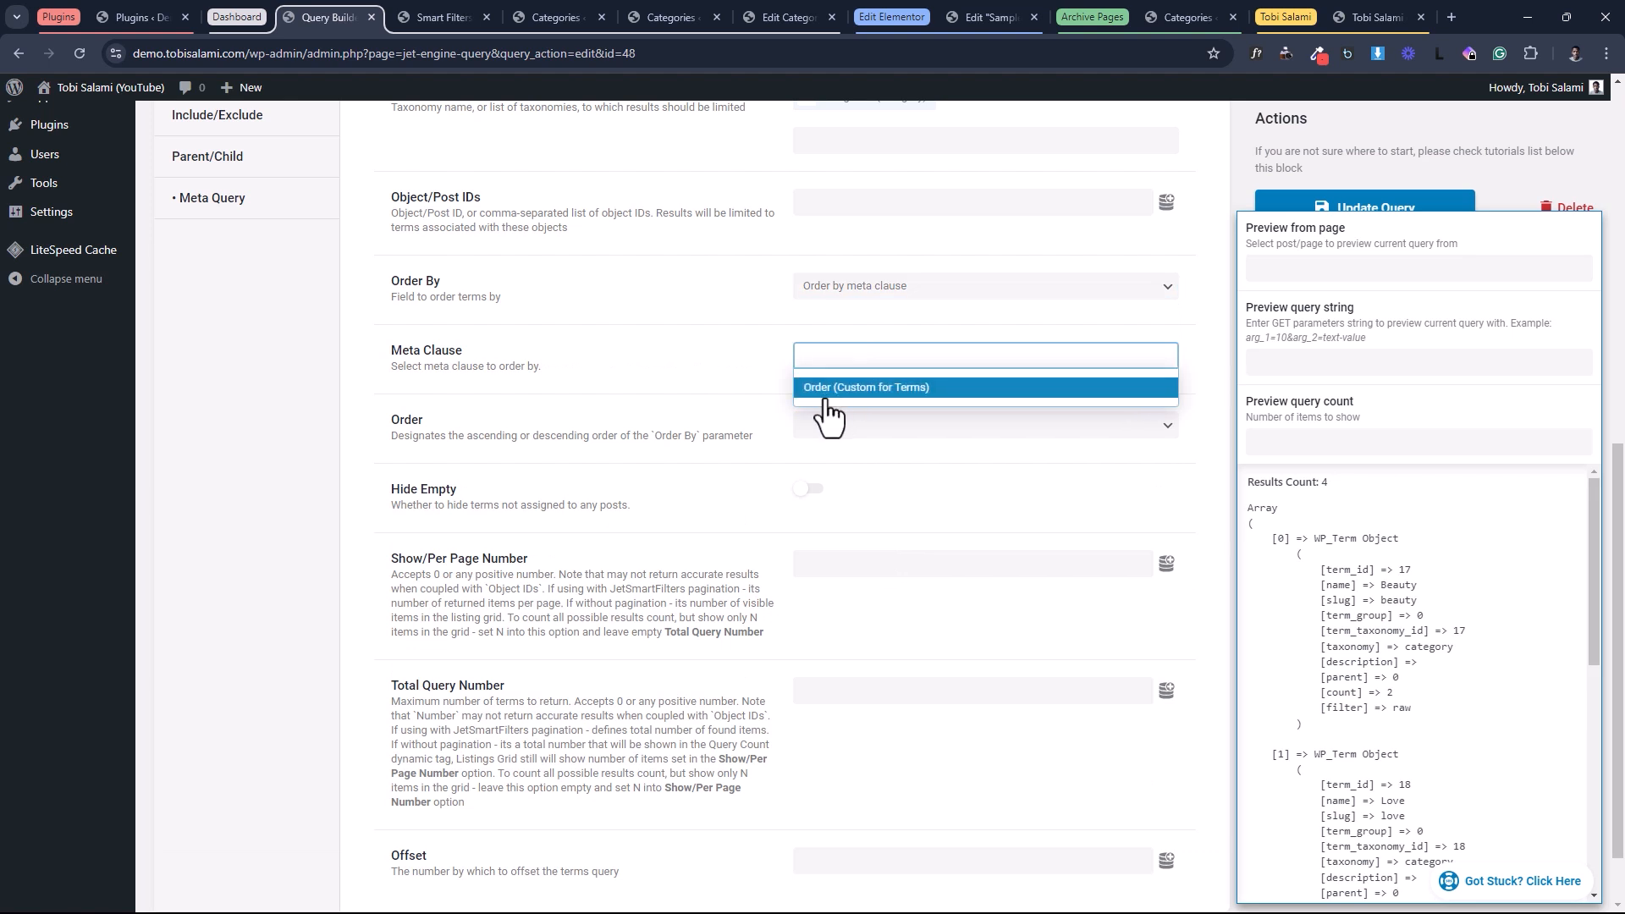
left_click(889, 390)
scroll(889, 406, "up", 3)
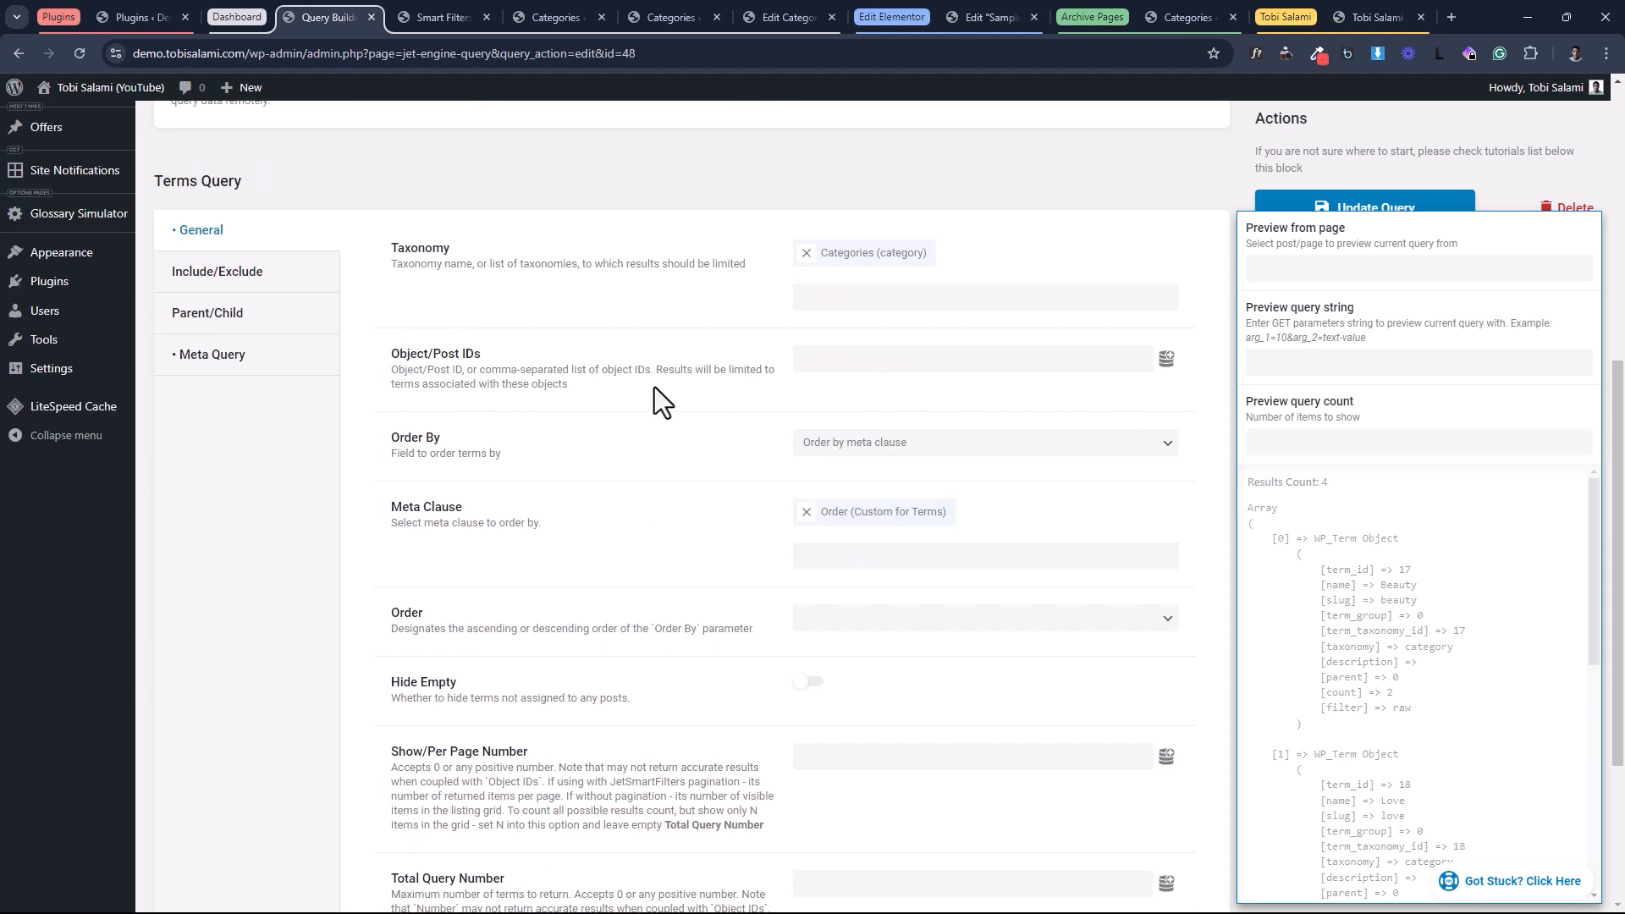
left_click(205, 452)
scroll(903, 682, "down", 2)
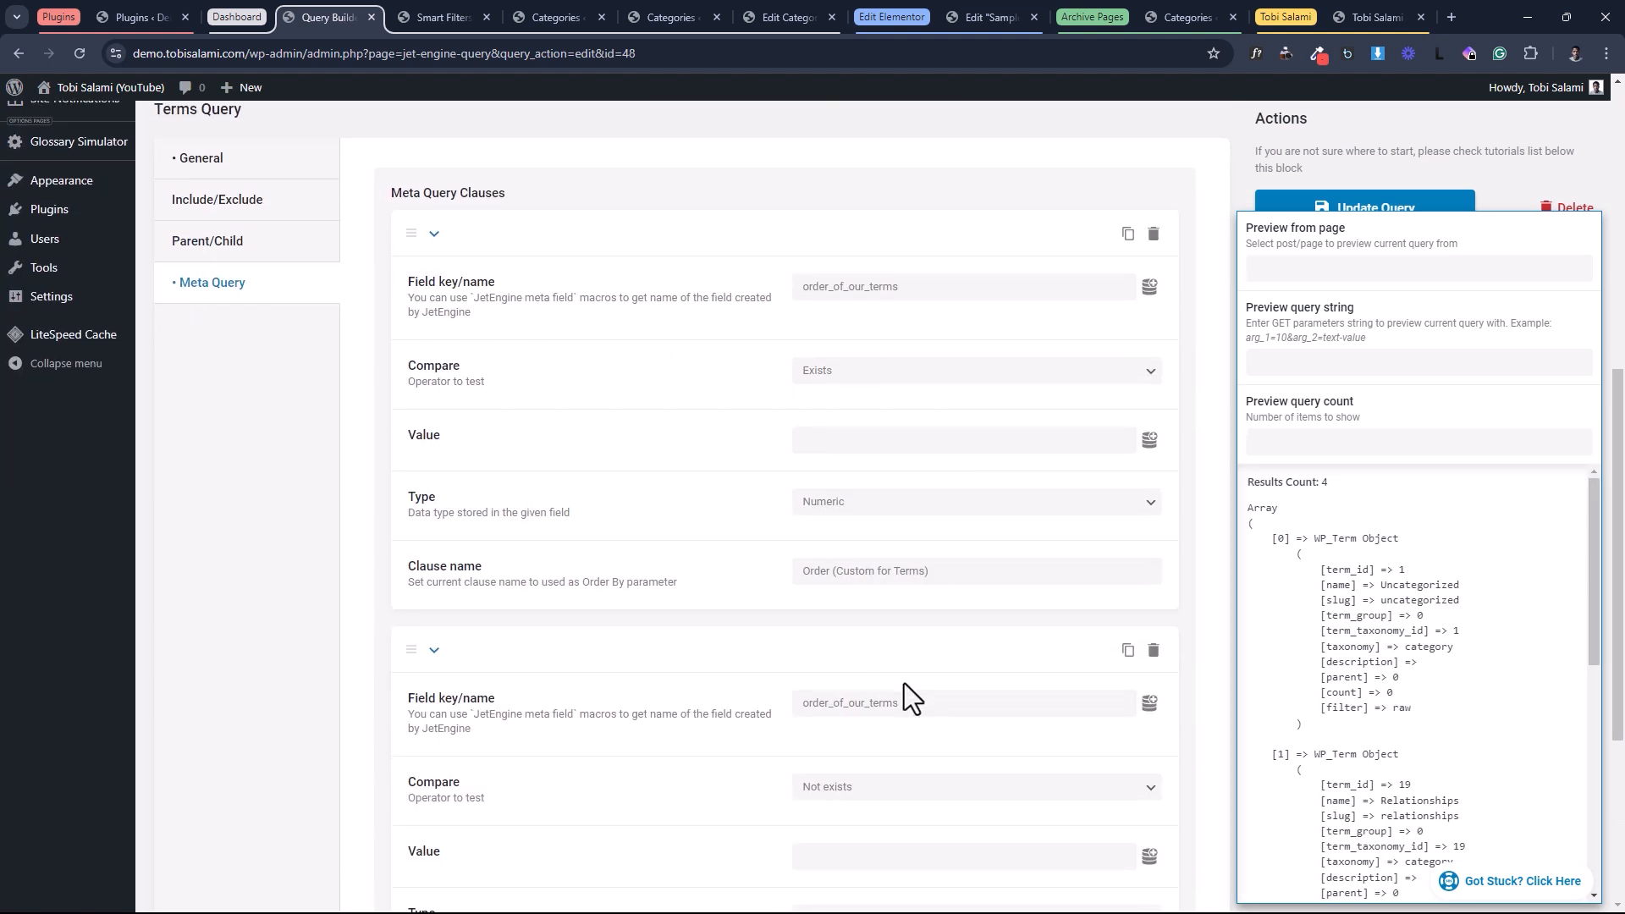
left_click_drag(927, 572, 790, 573)
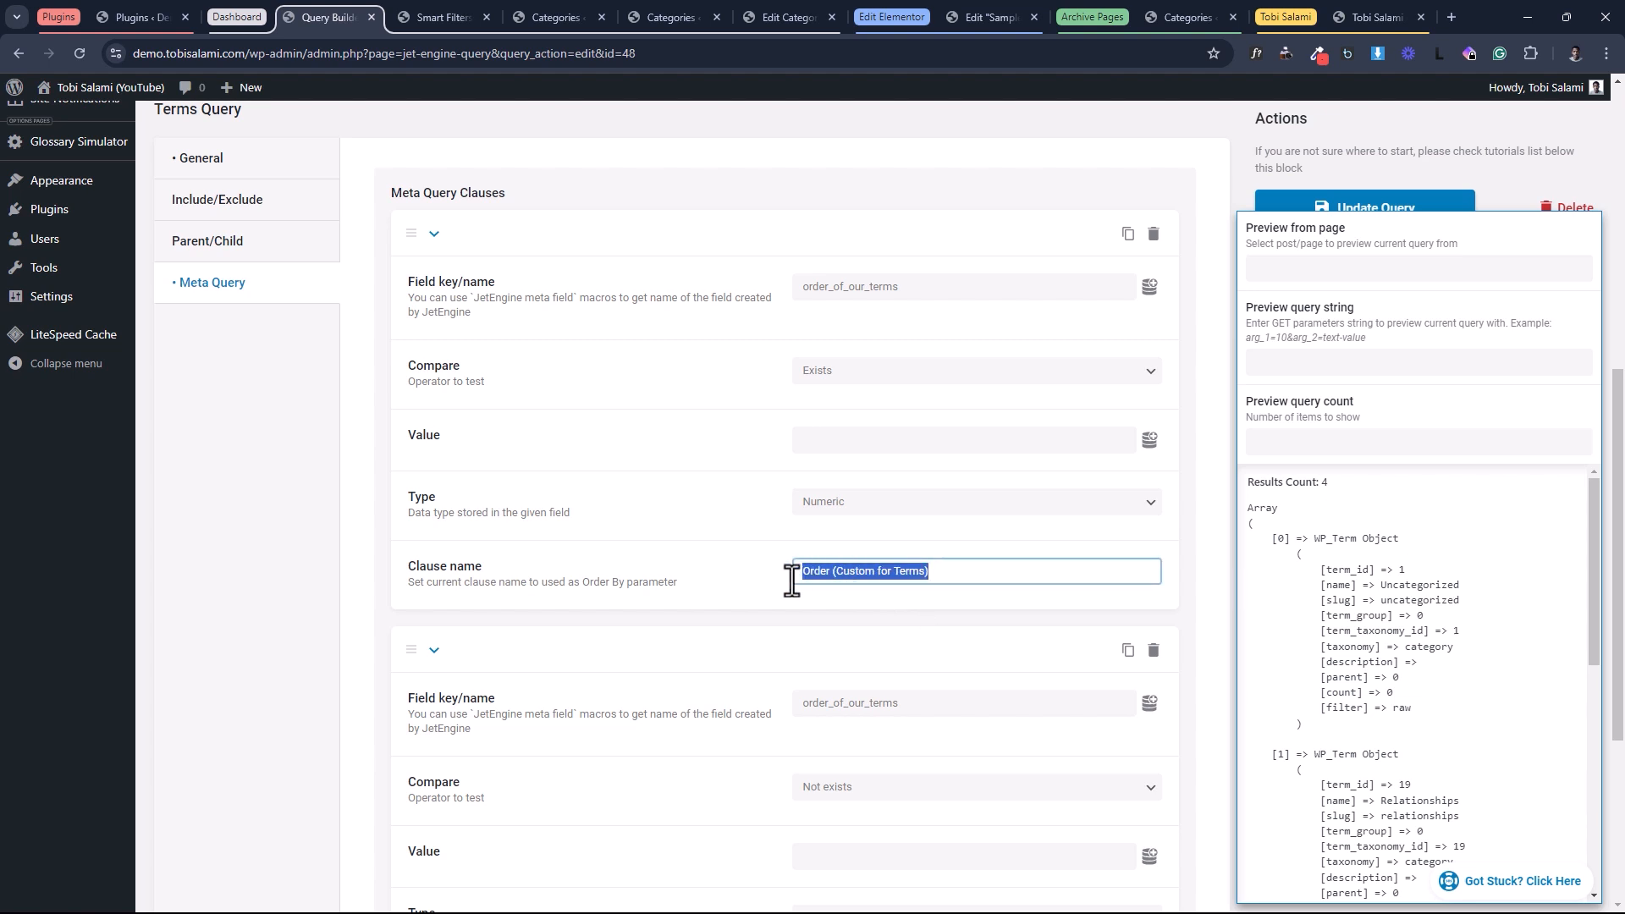
Set the query's order to From highest to lowest values, update the query, and reload the live page.
left_click(233, 174)
scroll(364, 272, "down", 3)
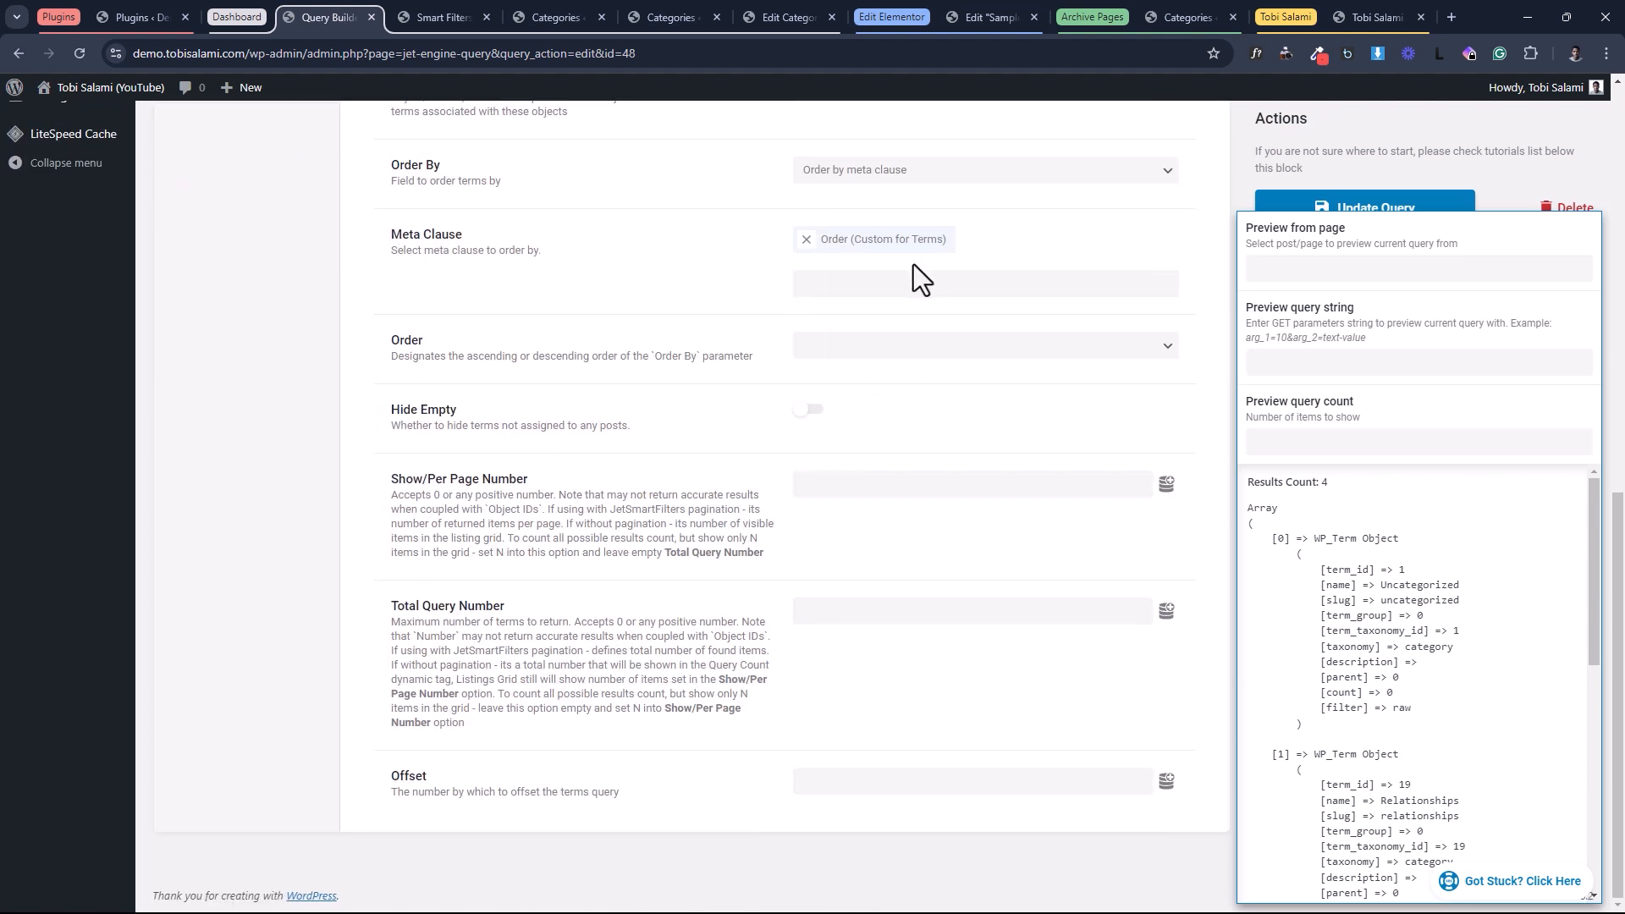
left_click(858, 357)
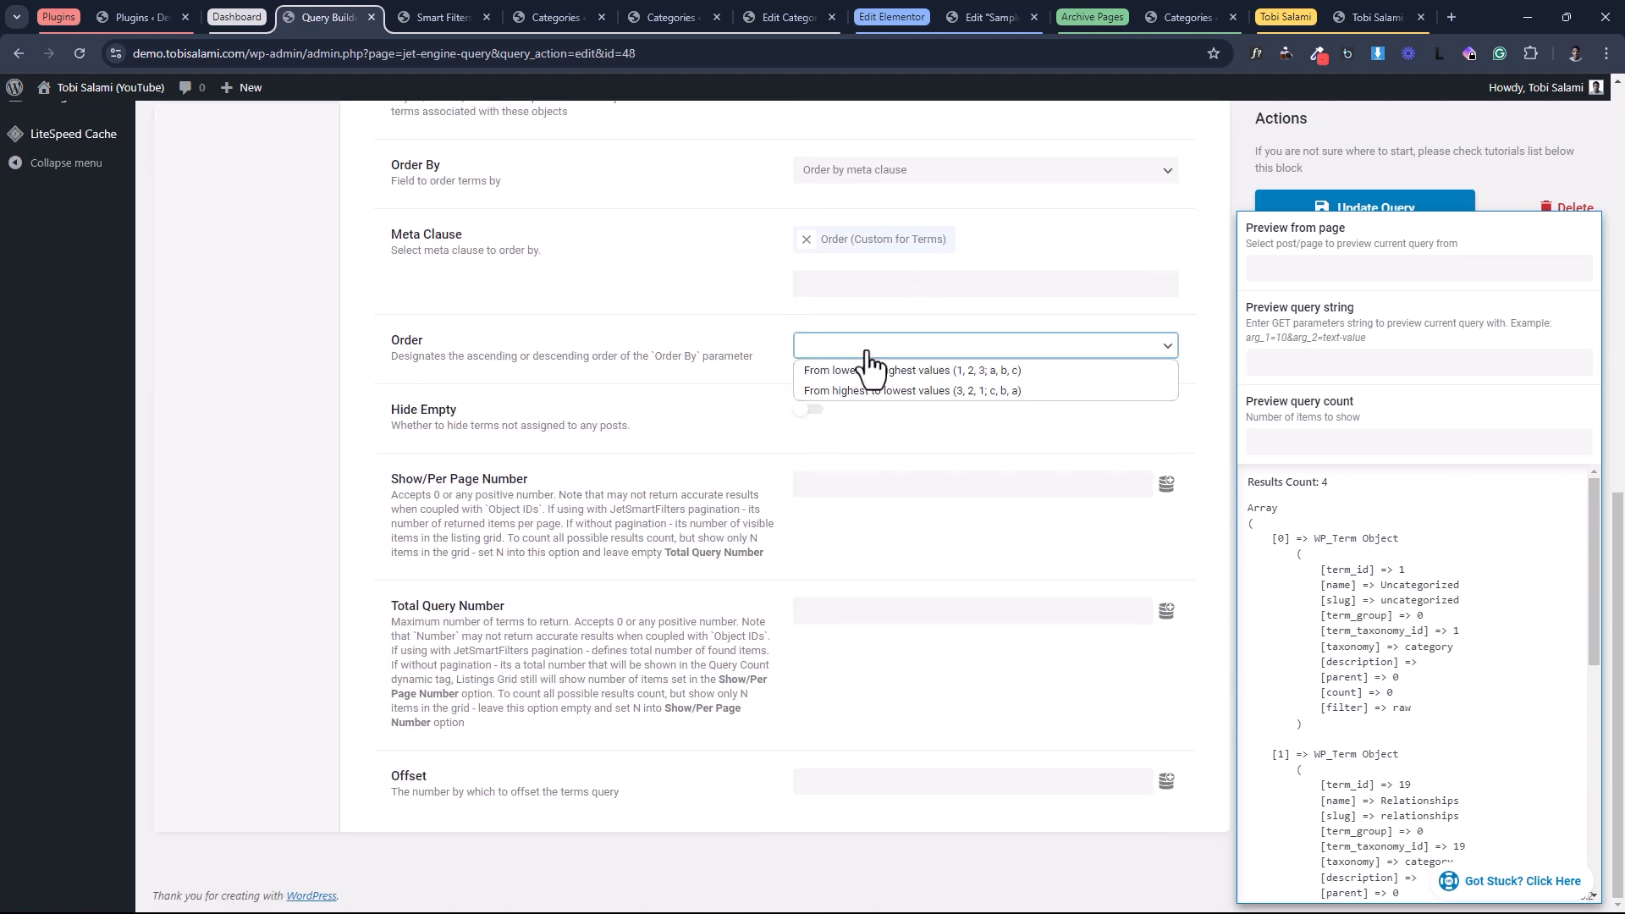
left_click(875, 392)
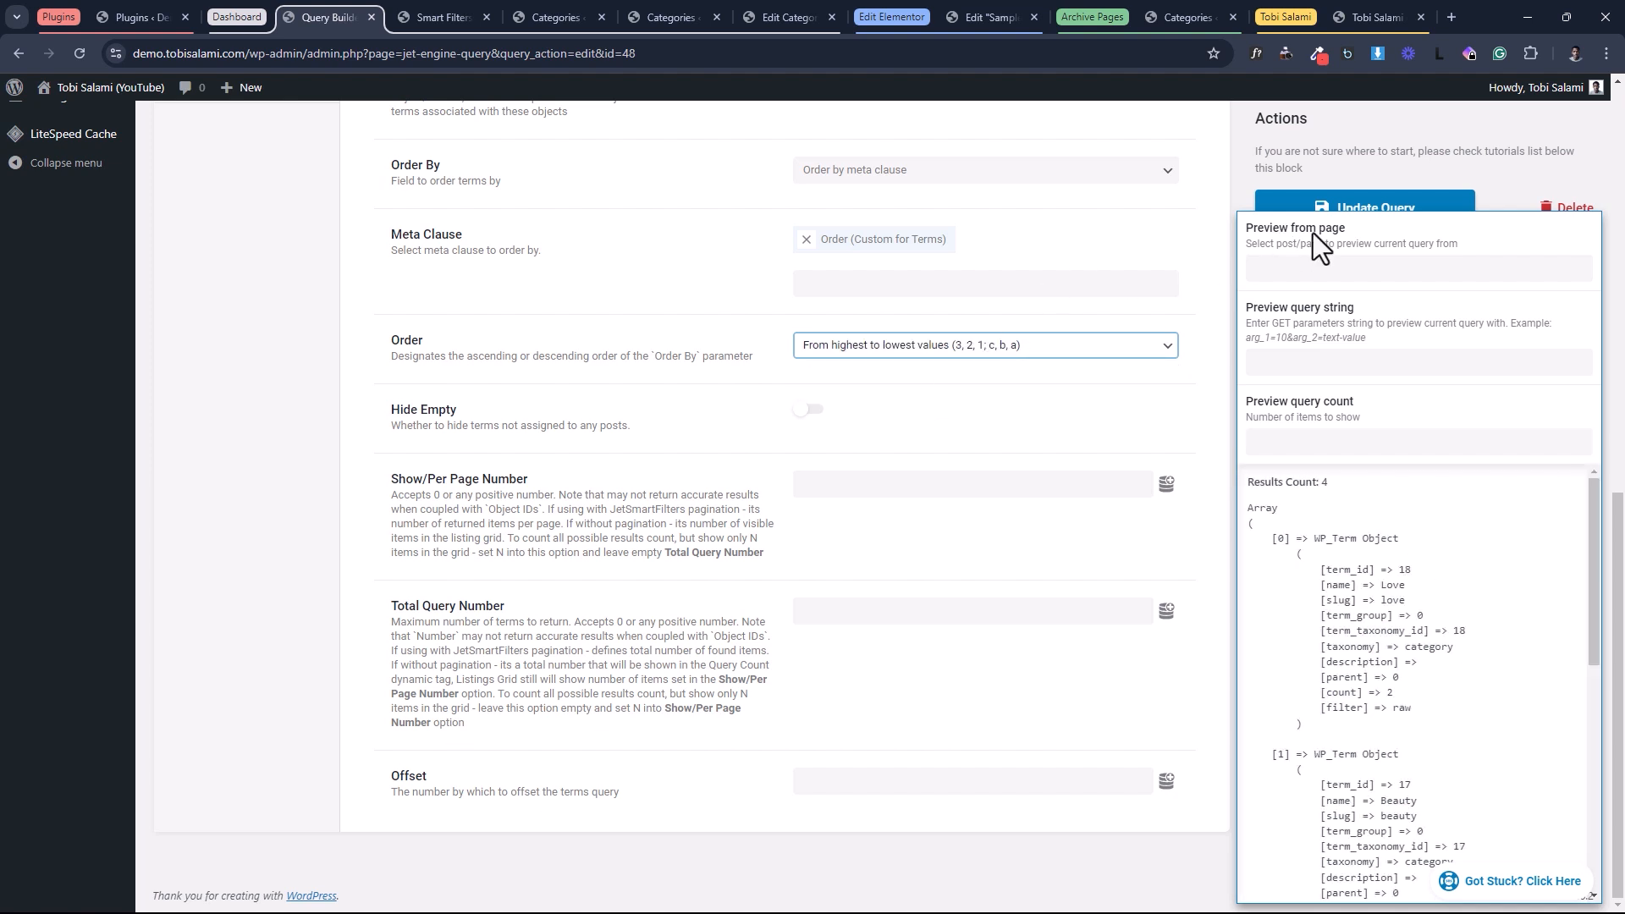
left_click(1343, 211)
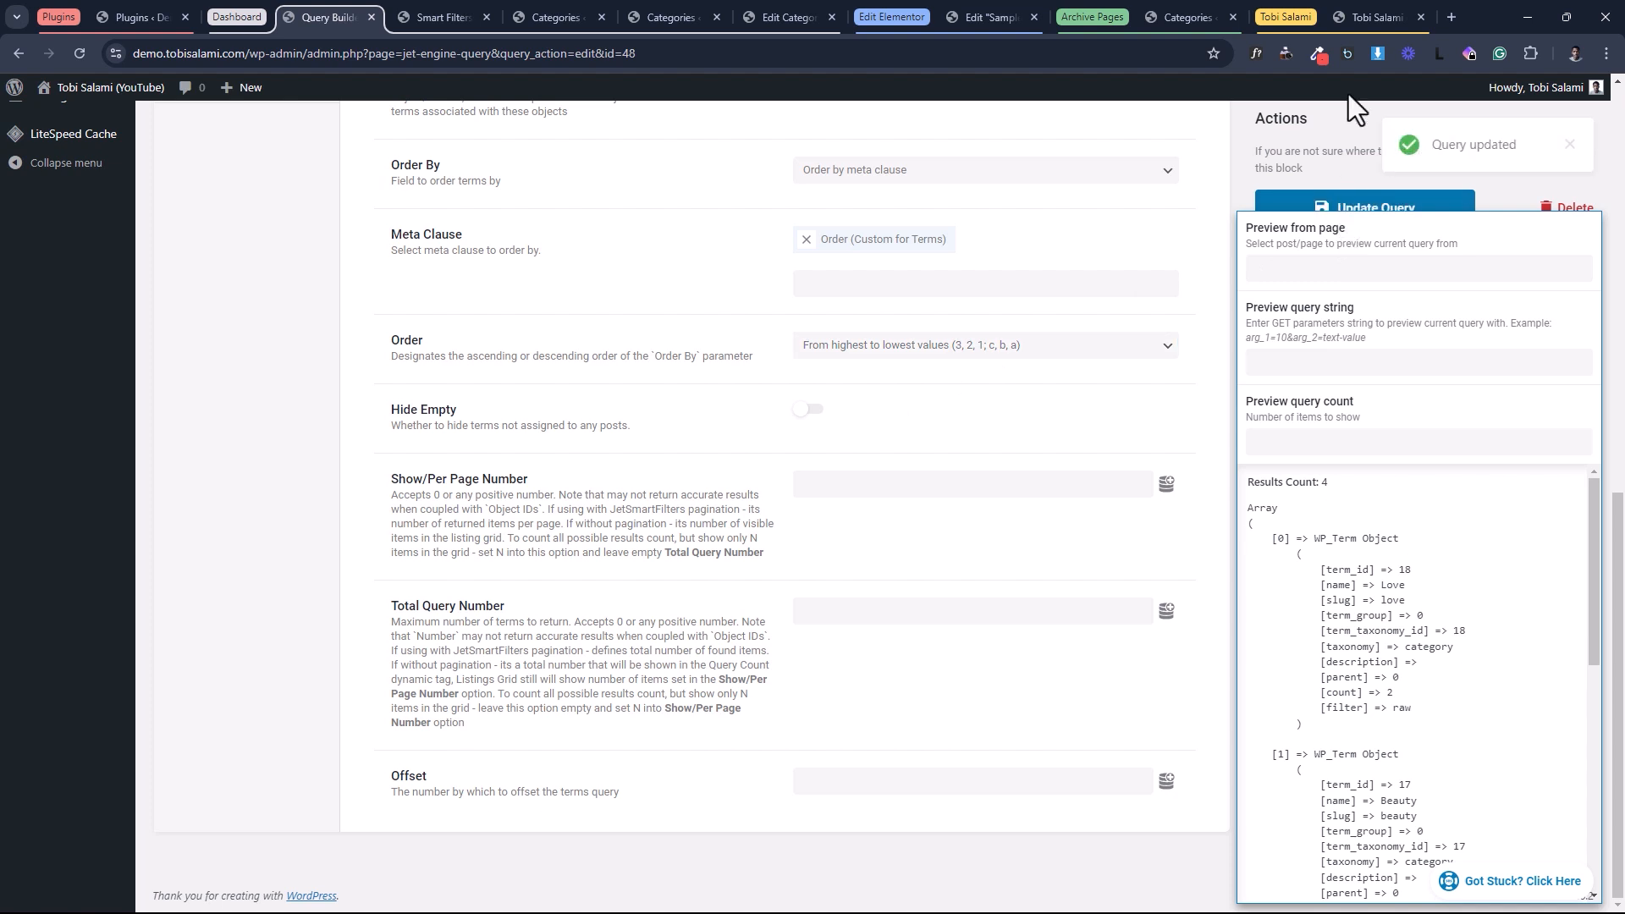
left_click(1375, 17)
left_click(79, 54)
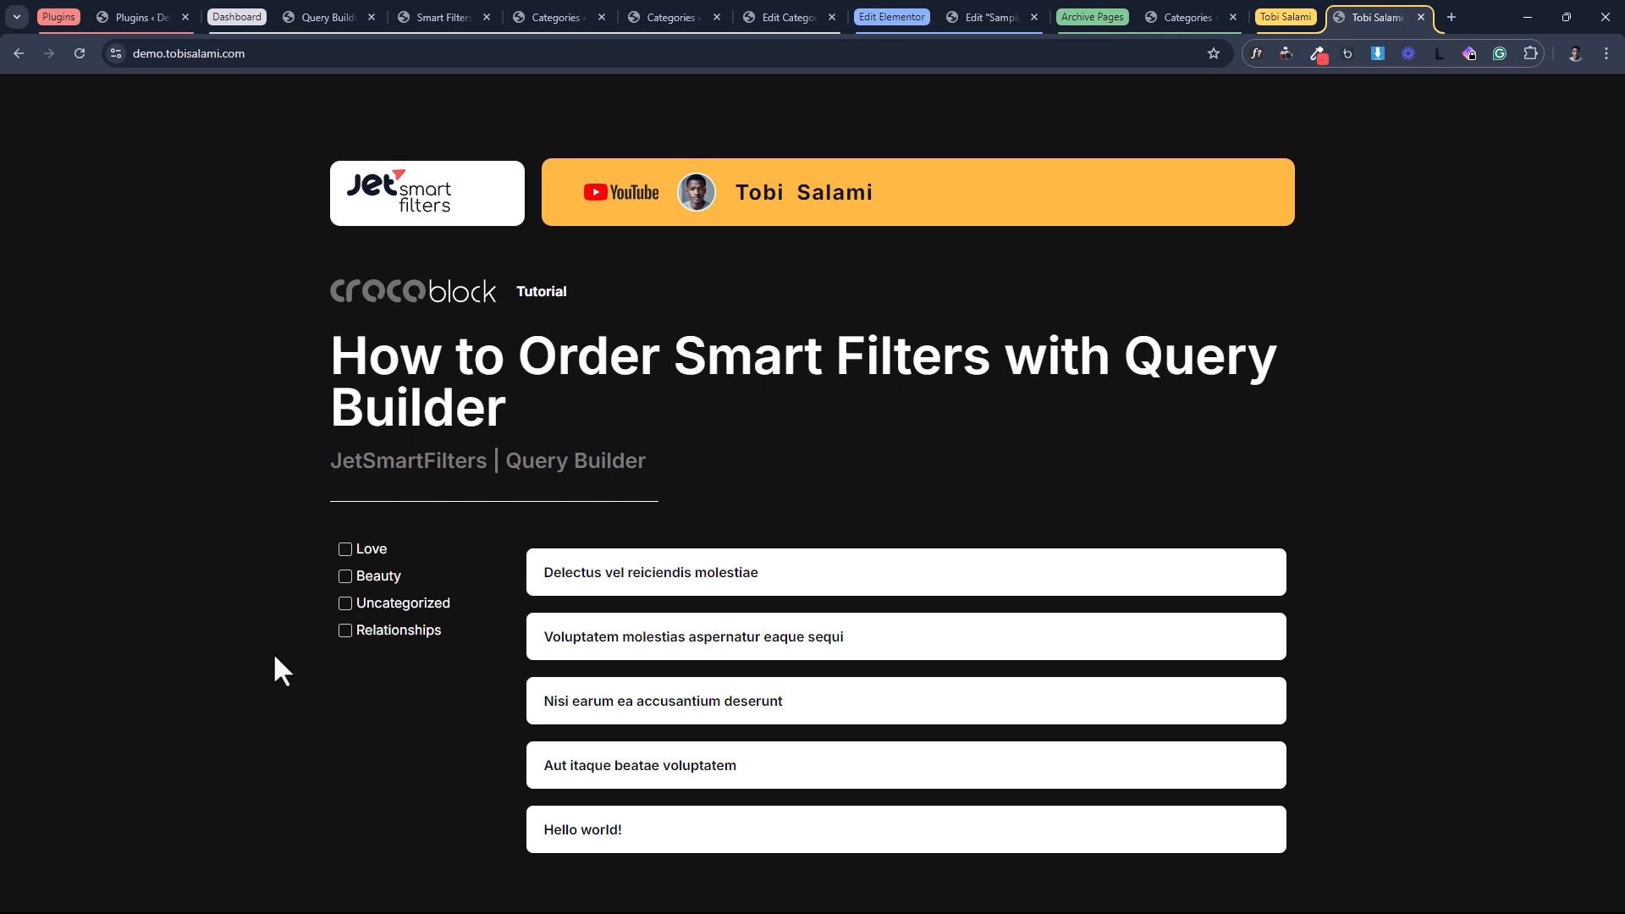
Open the Beauty and Love category archive pages from the Categories list and view both.
left_click(1159, 17)
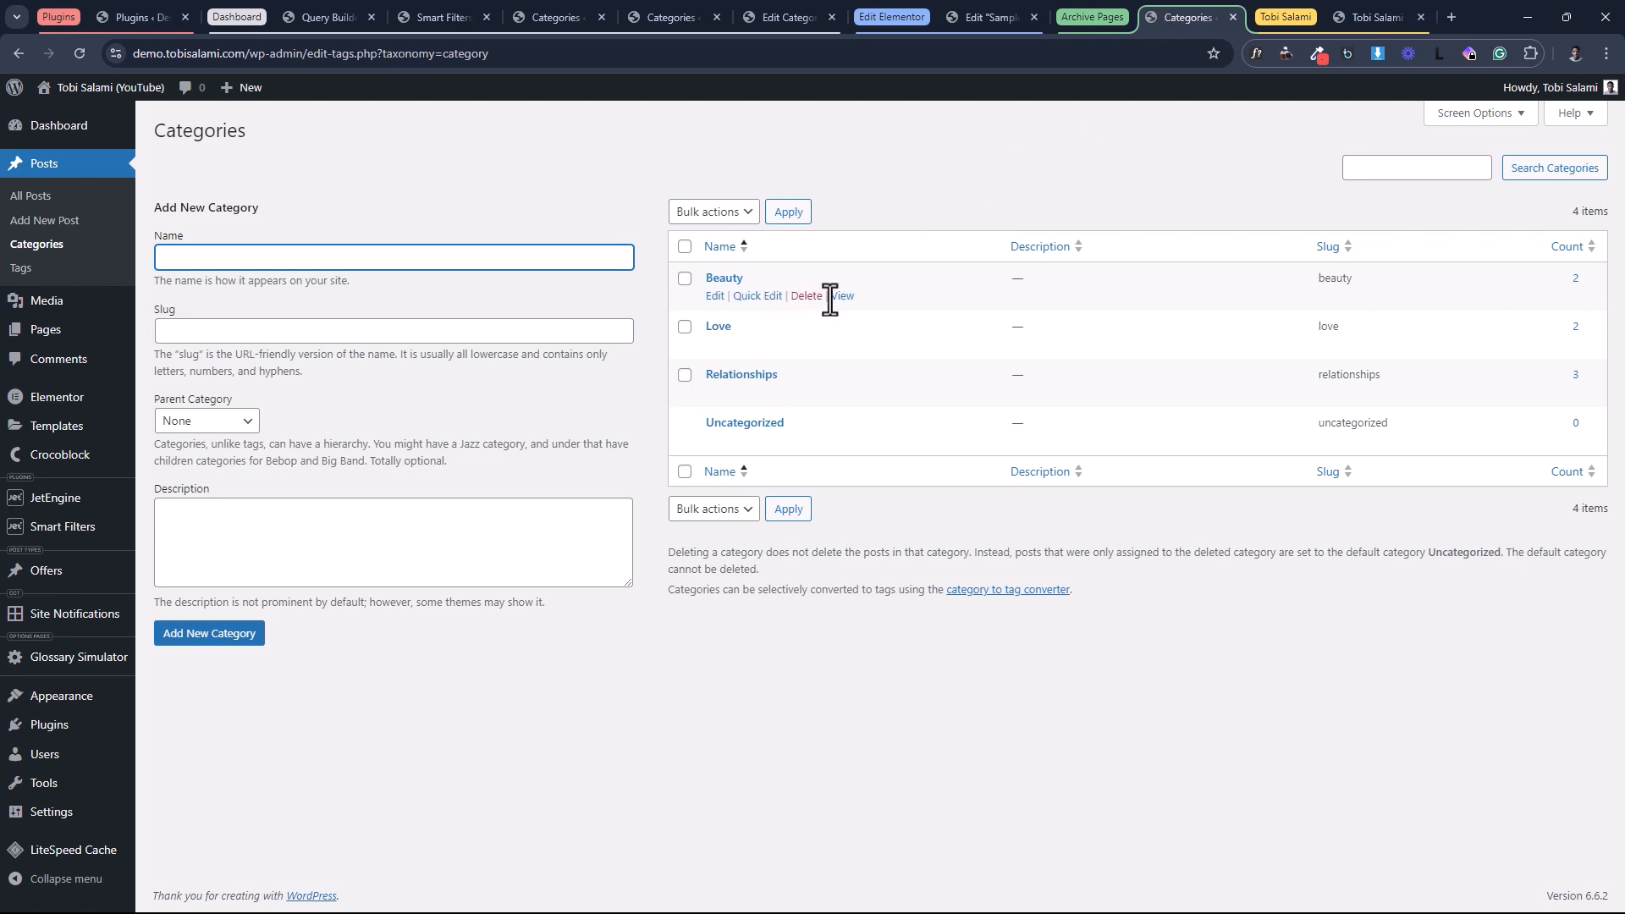
middle_click(838, 300)
middle_click(841, 344)
left_click(1114, 7)
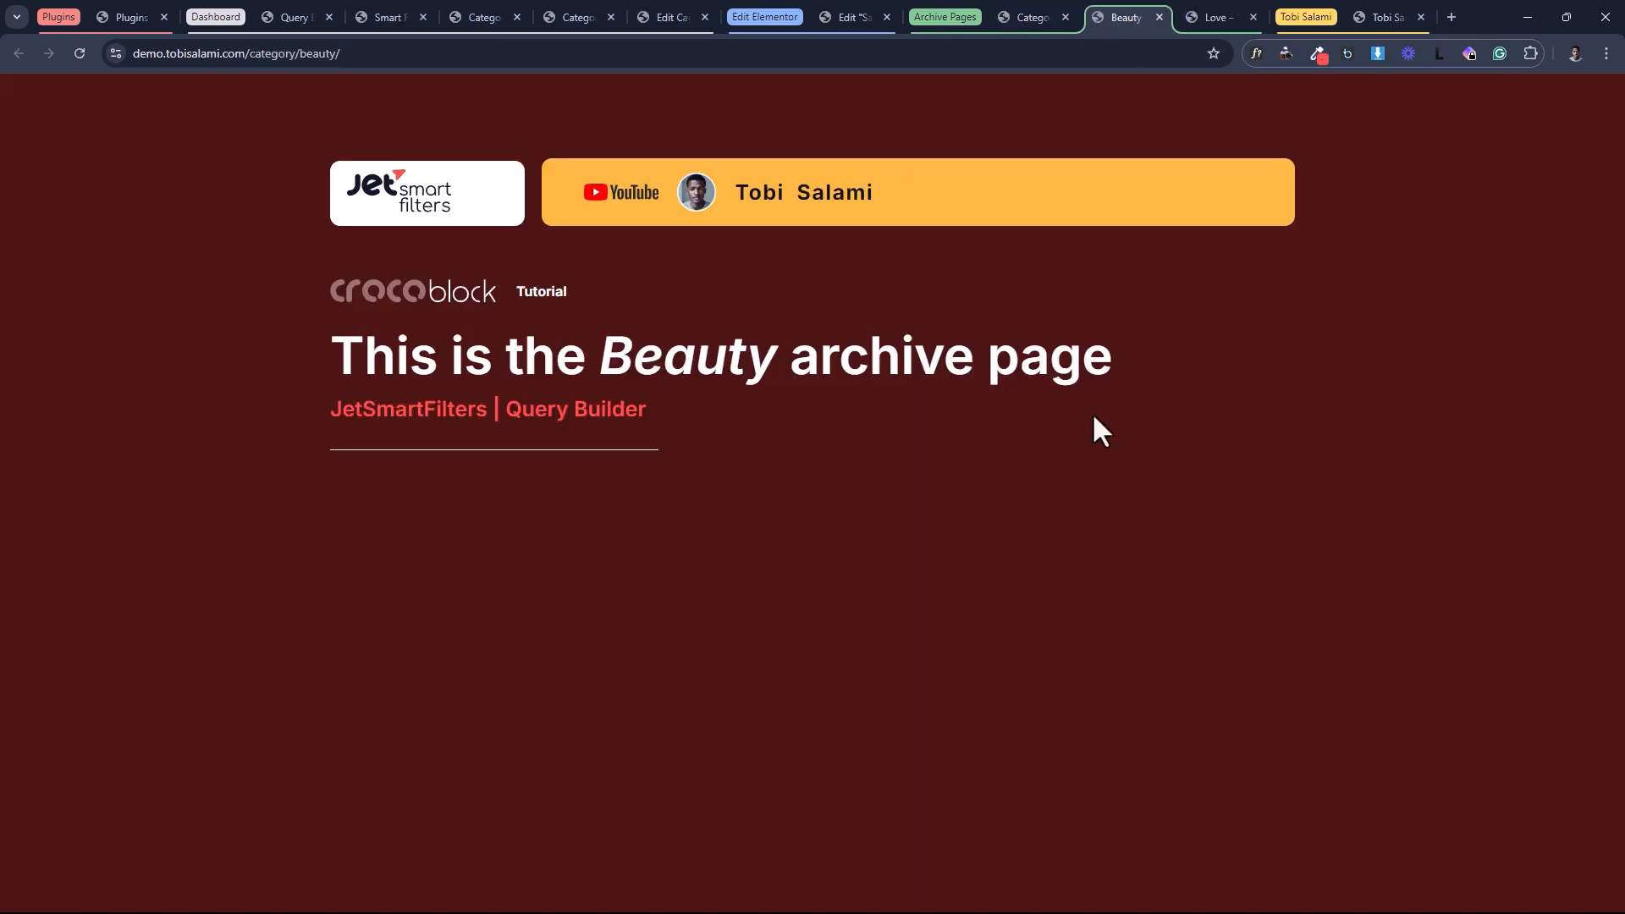
left_click(1227, 4)
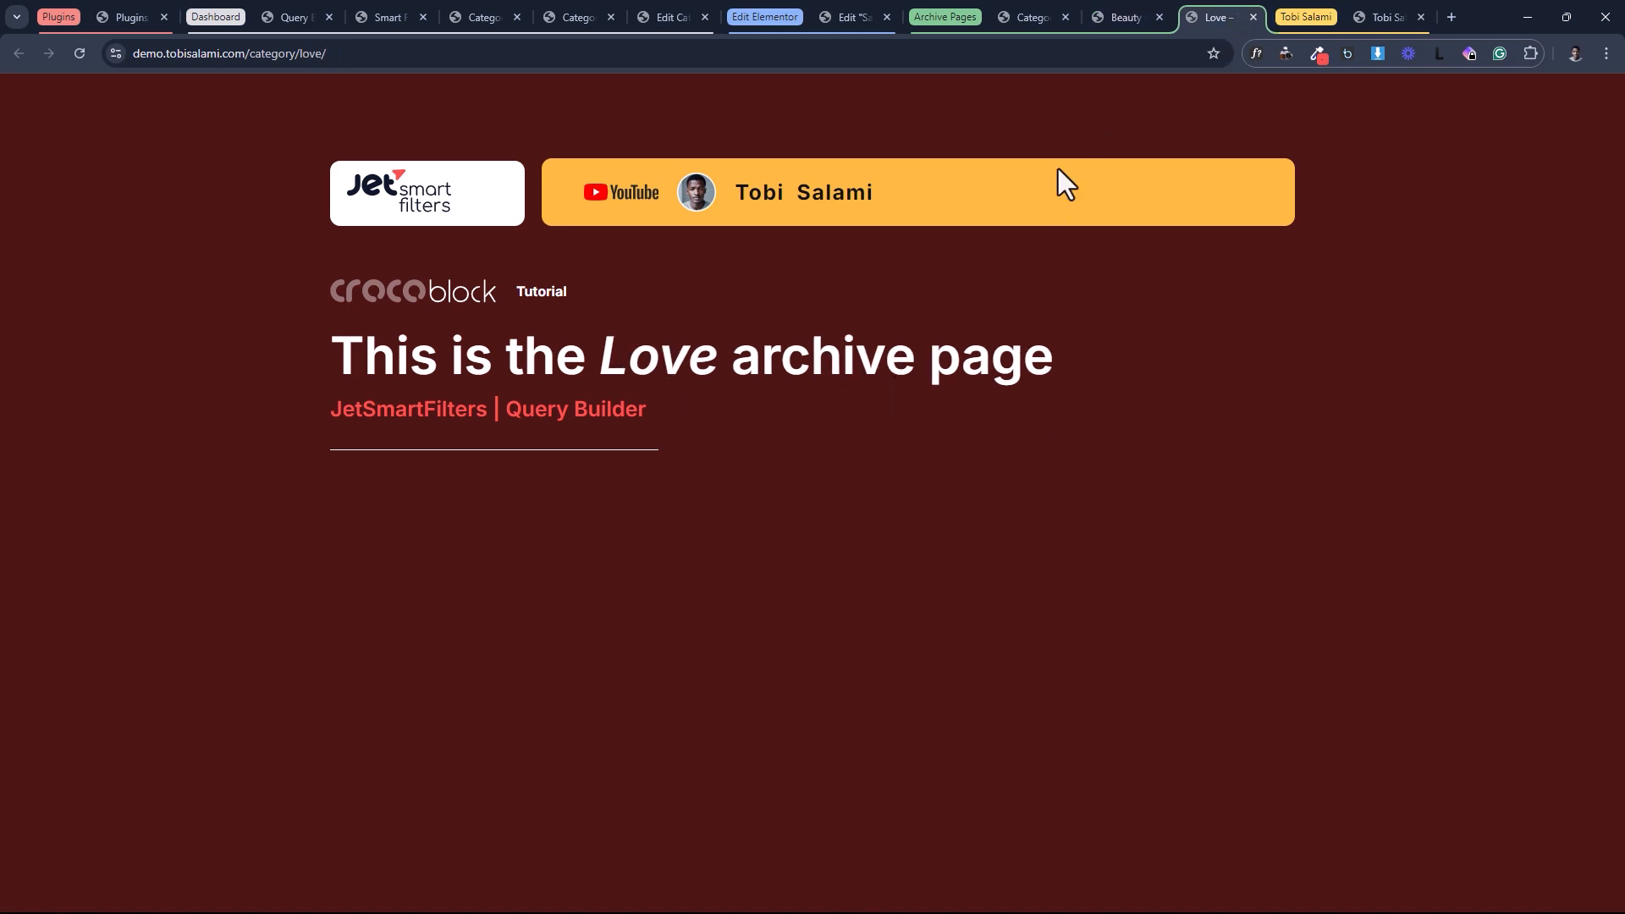
Open the Crocoblock Theme Builder and start editing Template for Archive from the Archive Template.
left_click(1027, 3)
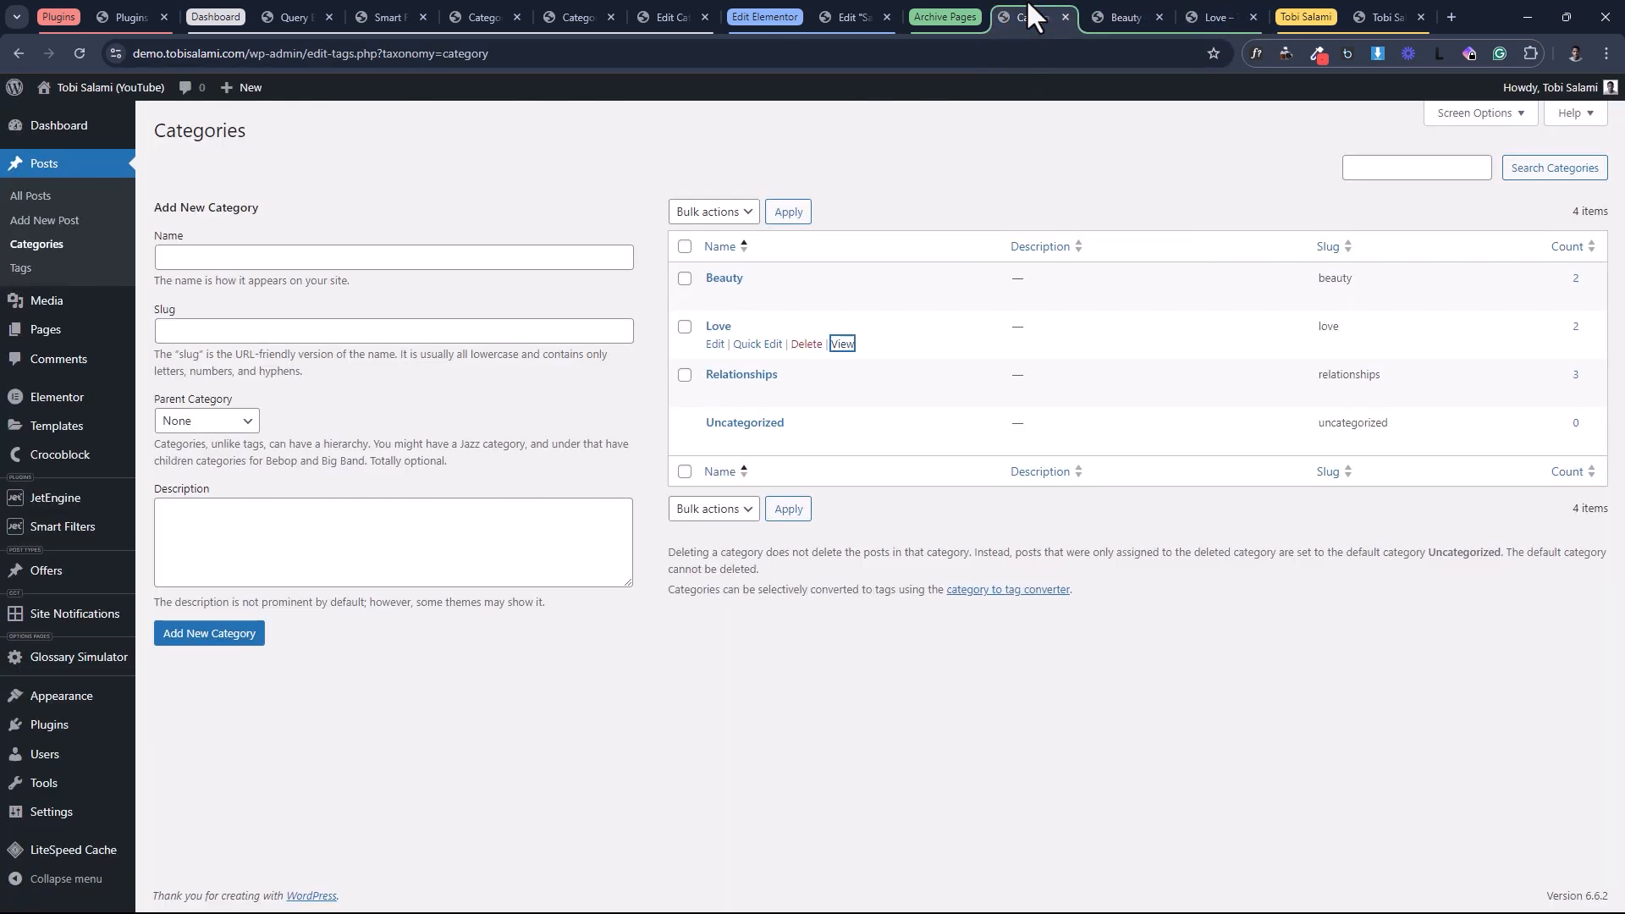
mouse_move(34, 457)
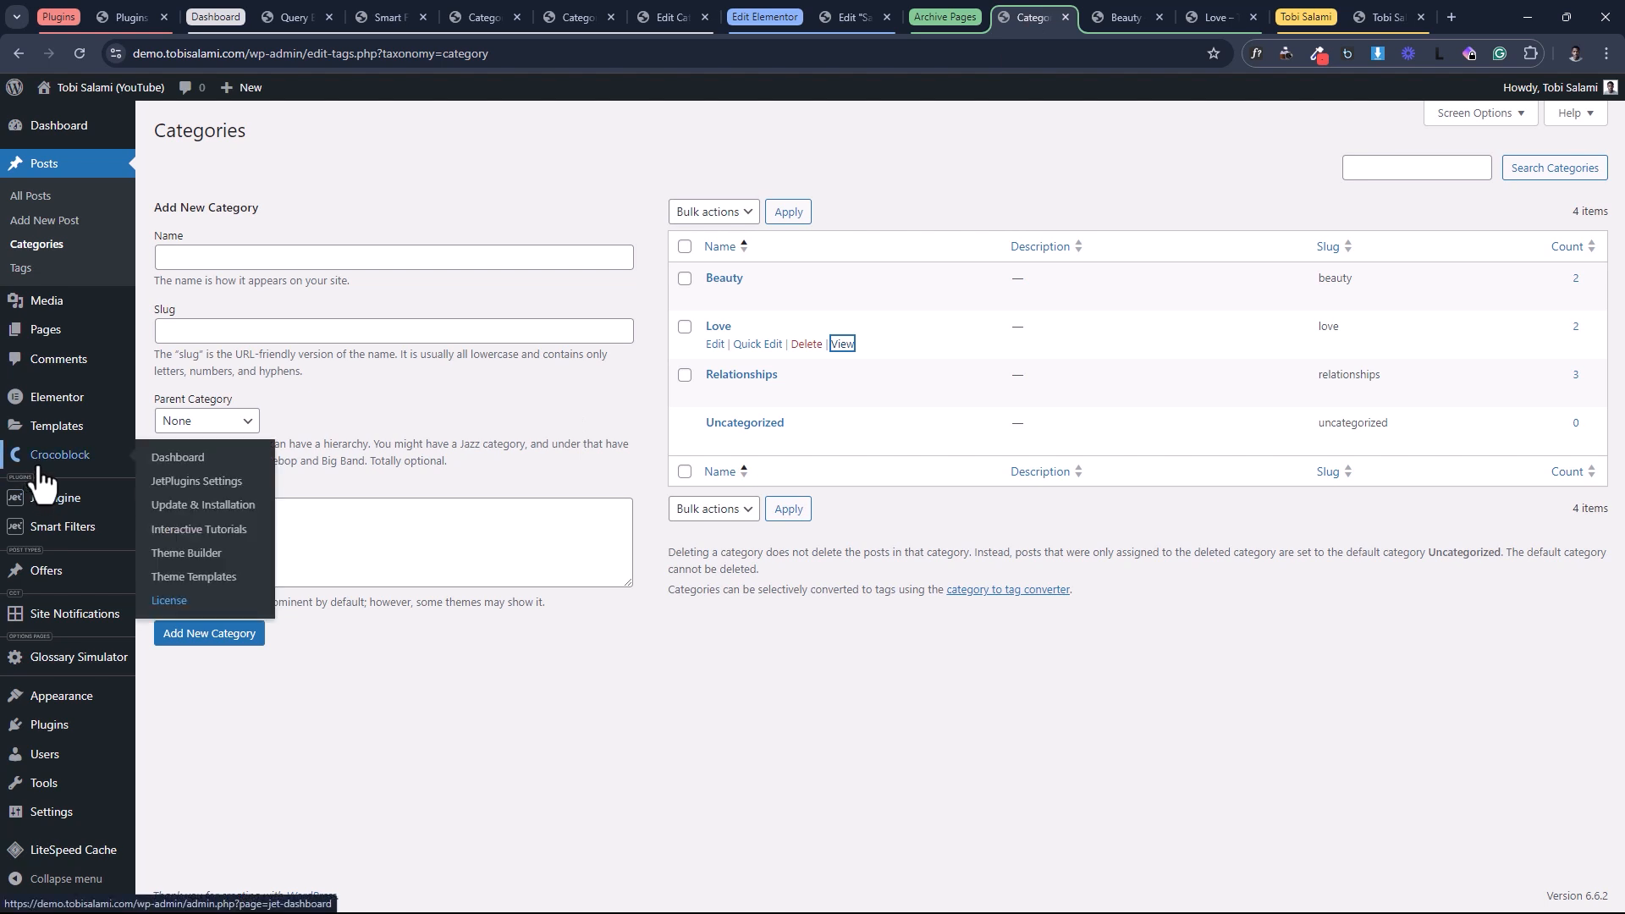
left_click(207, 555)
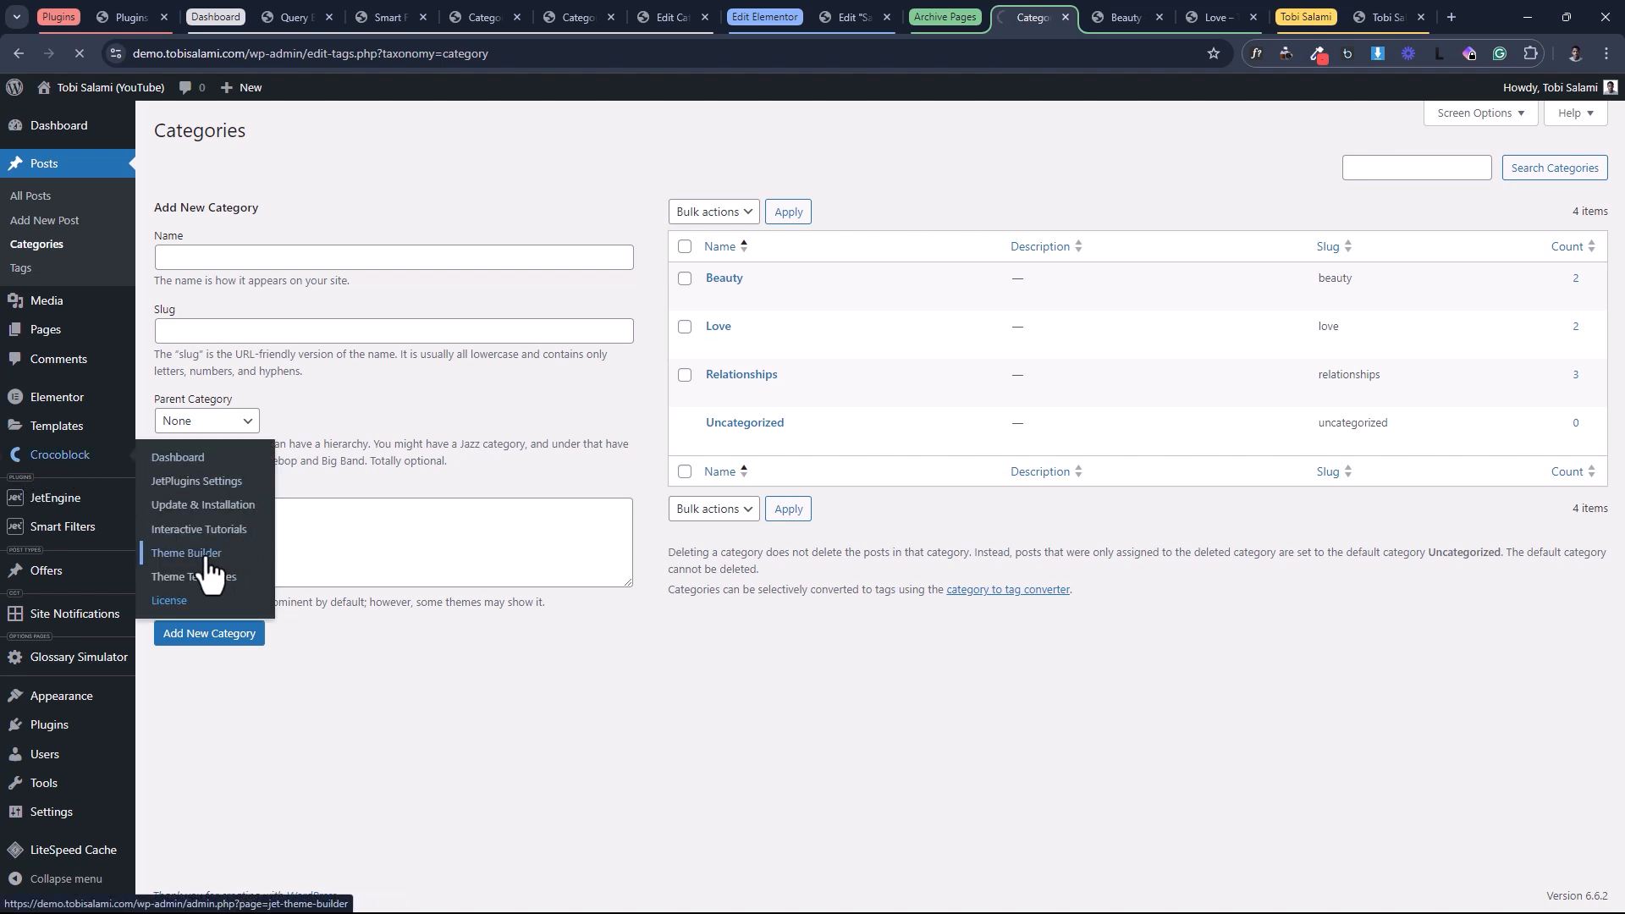
left_click(1126, 19)
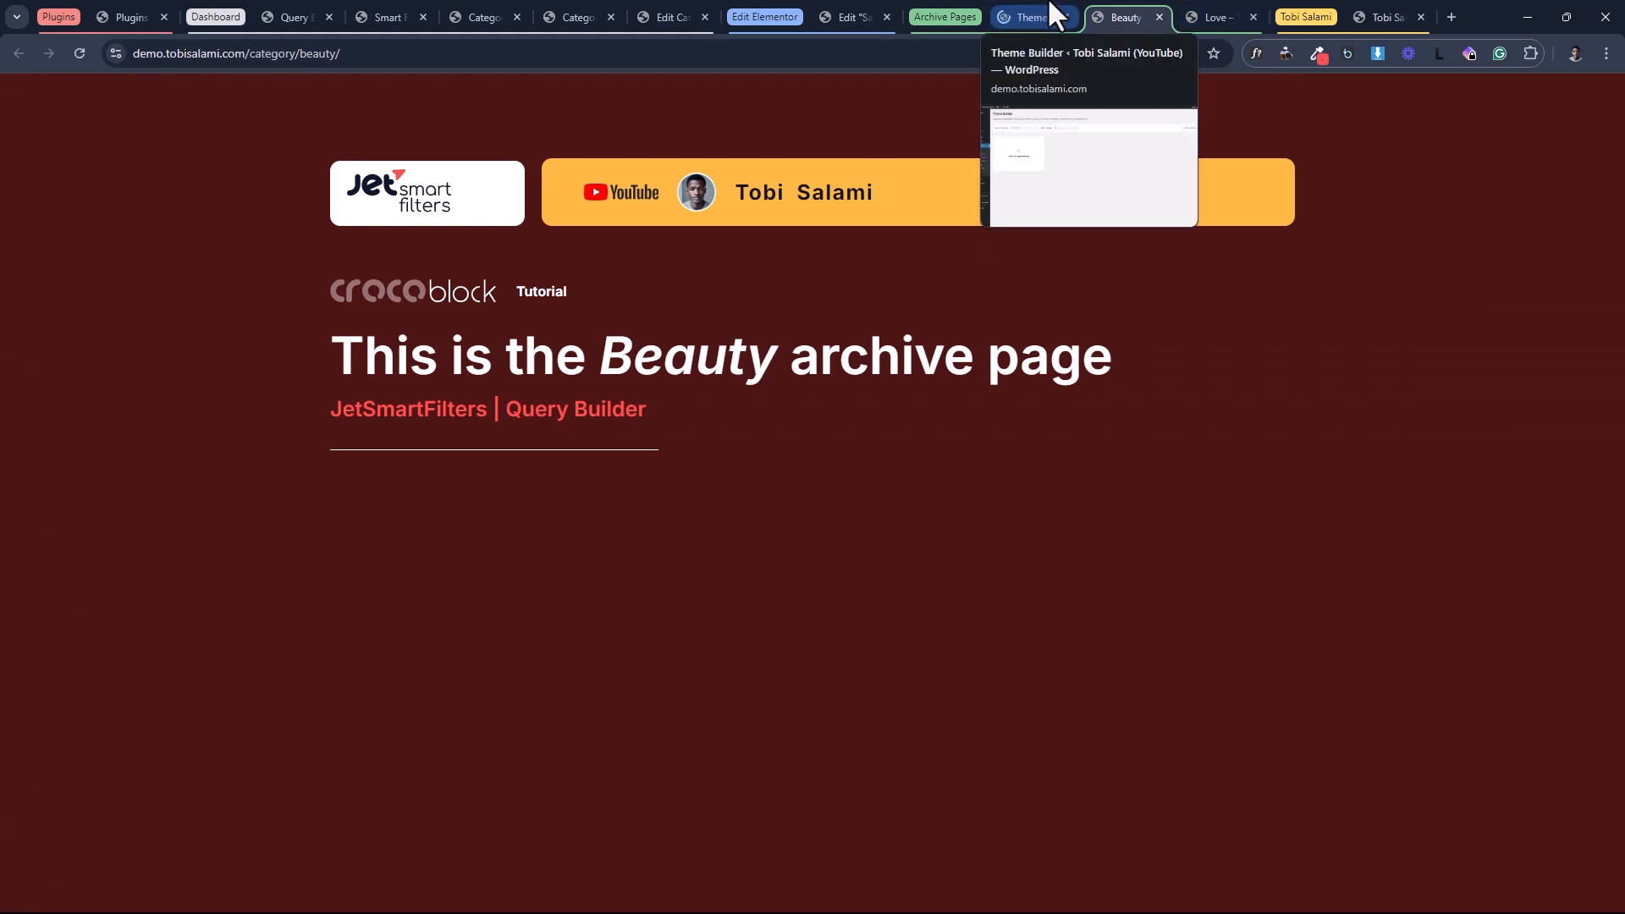
left_click(1032, 17)
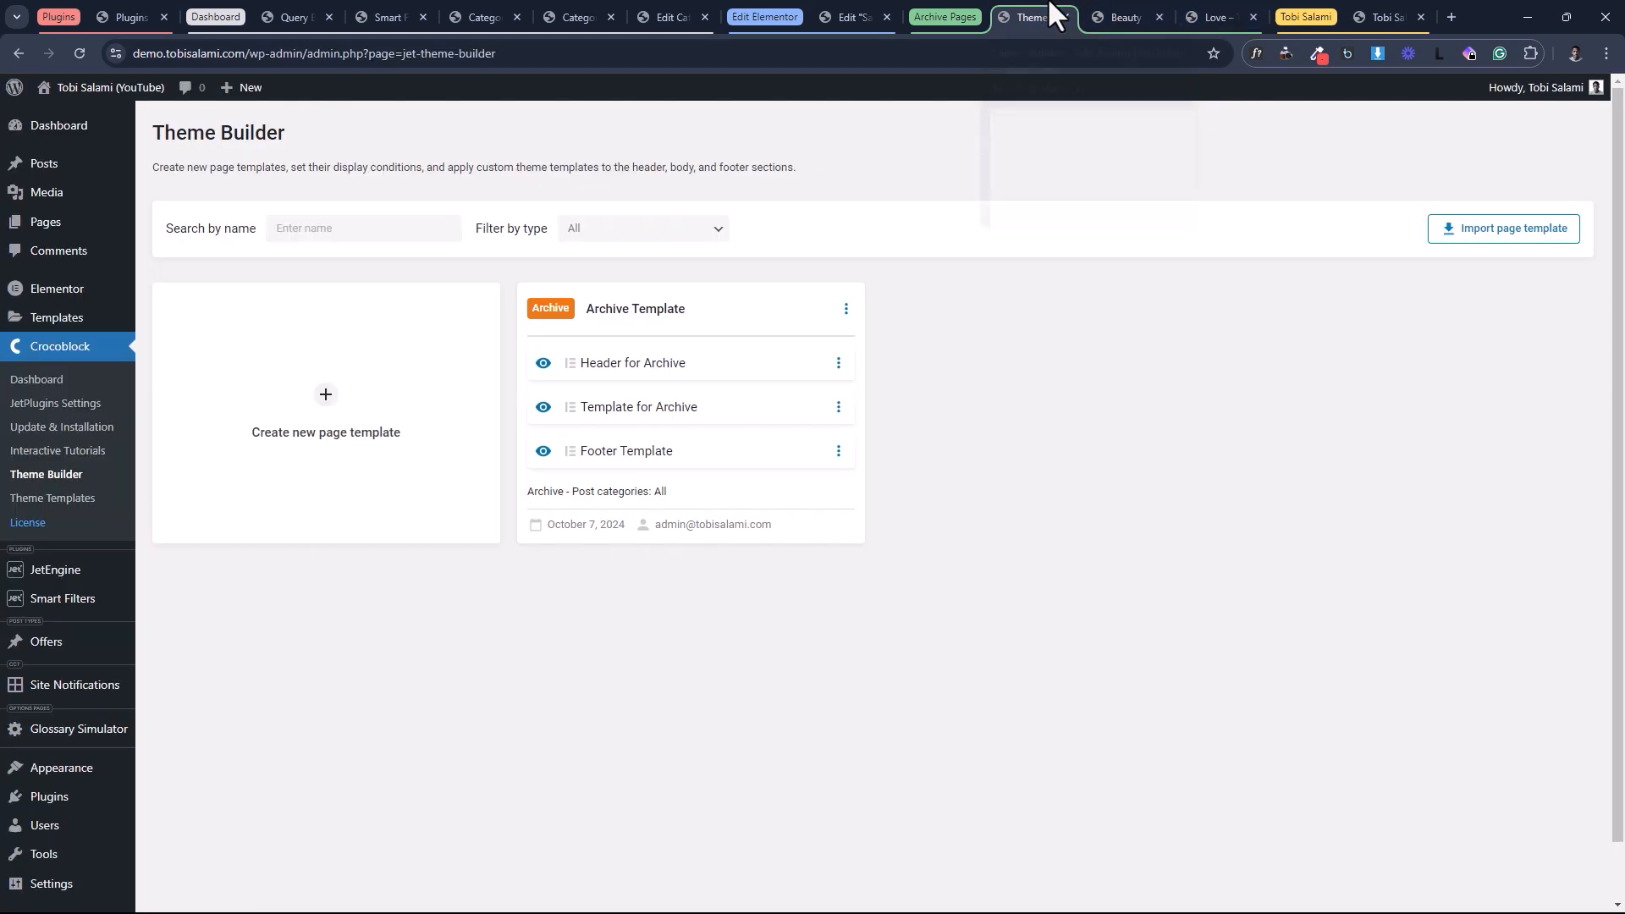
left_click(838, 407)
left_click(799, 442)
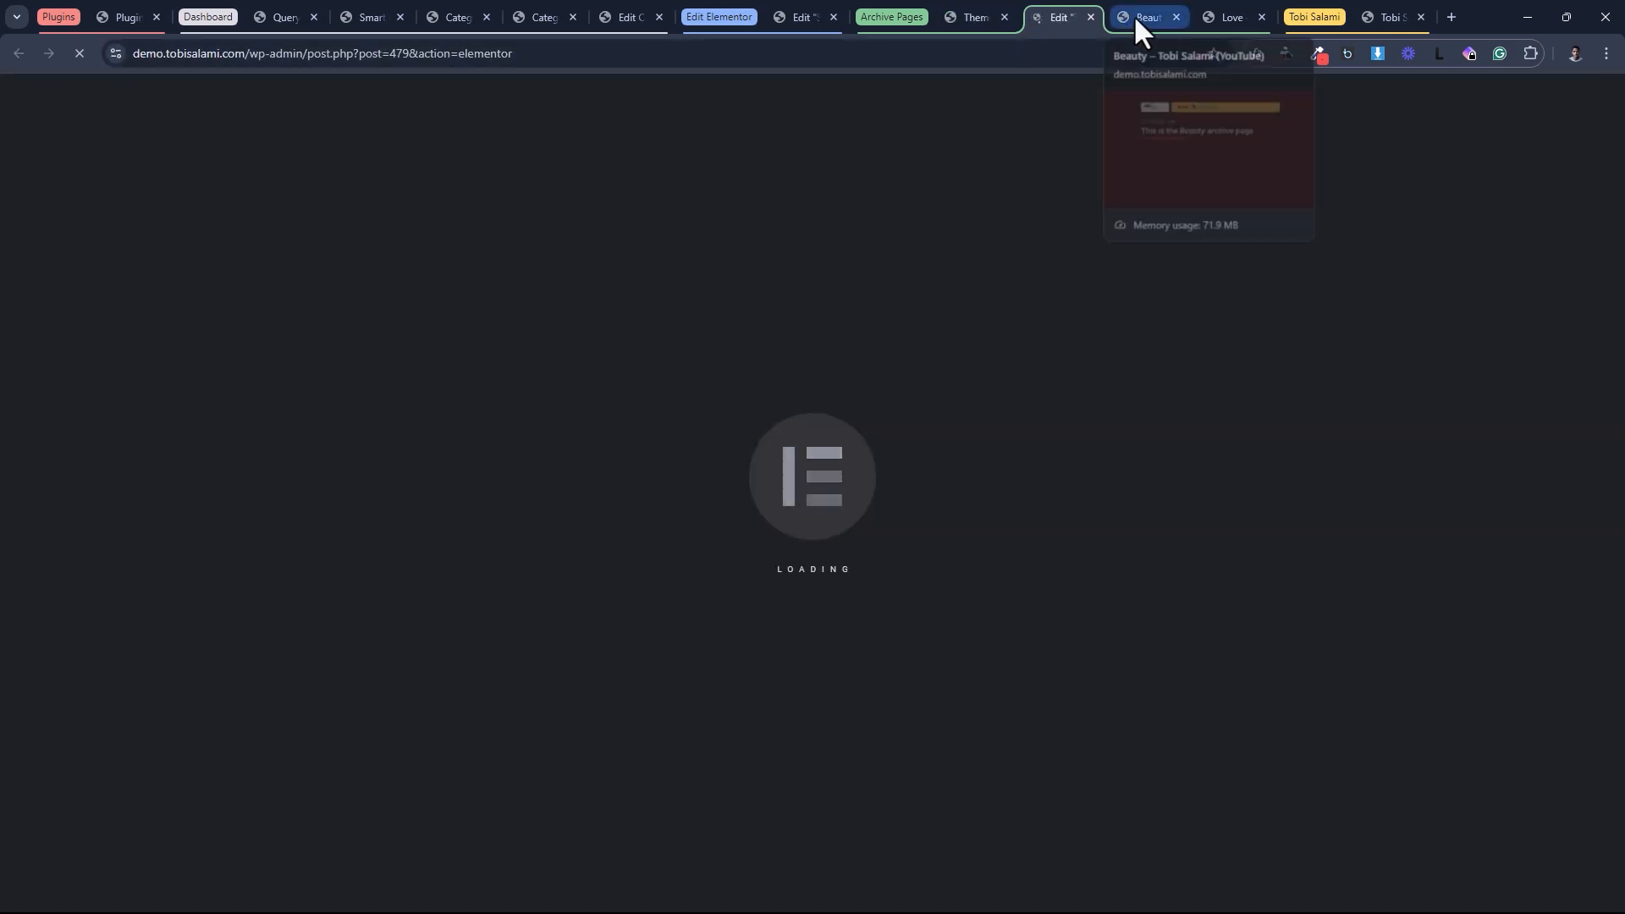
Compare the category slugs in the URLs of the Beauty and Love archive pages.
left_click(1134, 15)
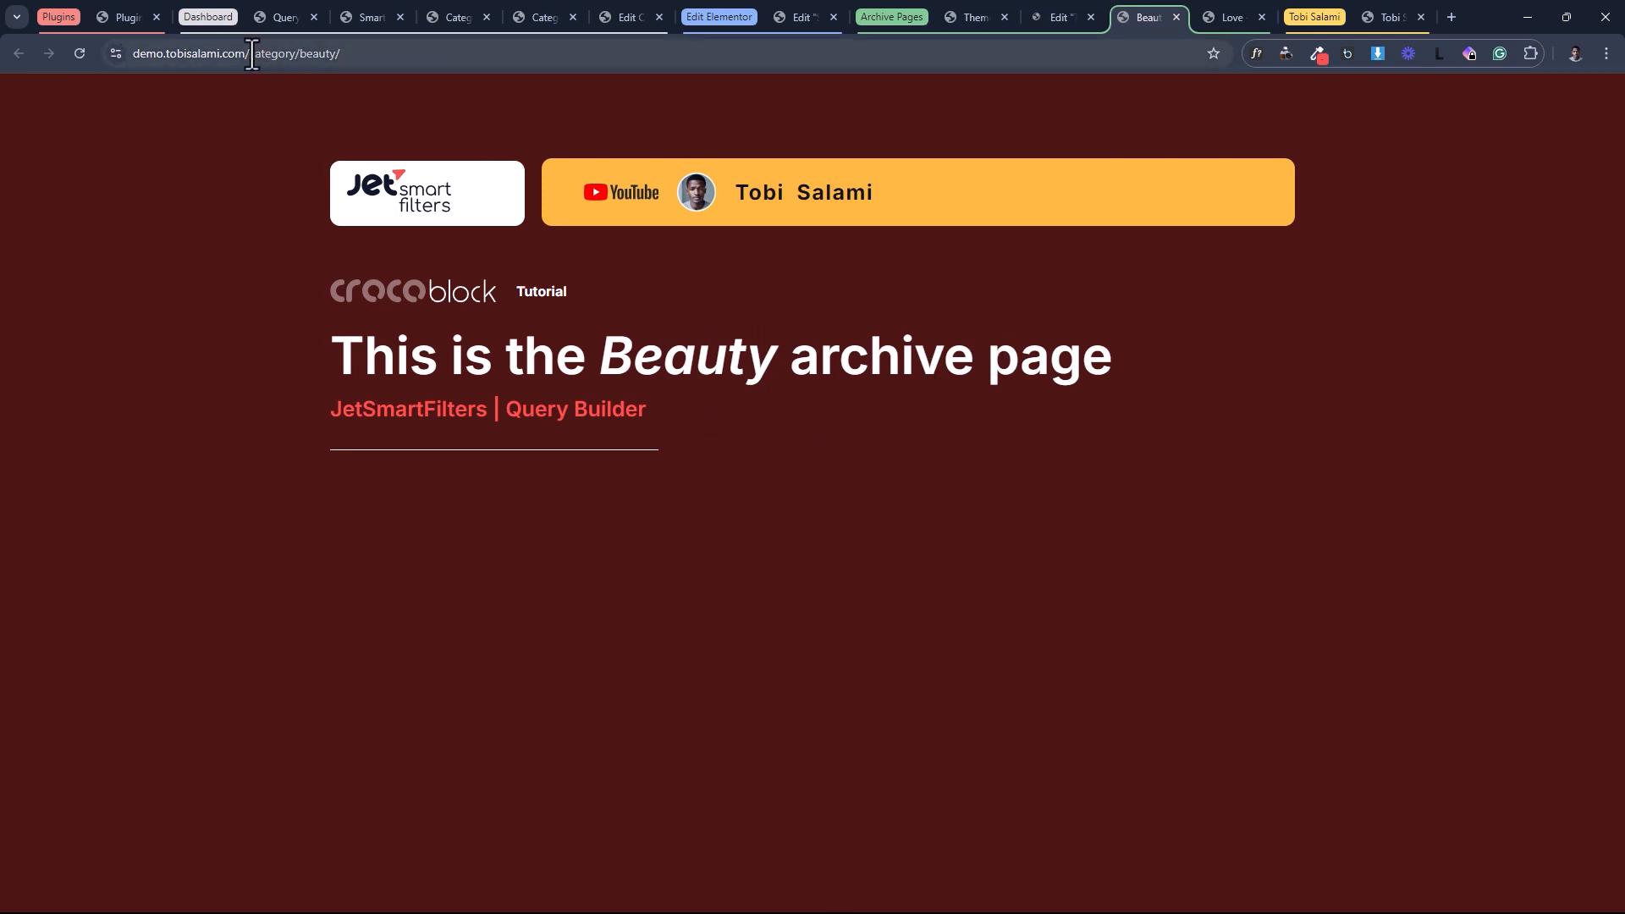
left_click_drag(244, 53, 404, 62)
left_click(343, 56)
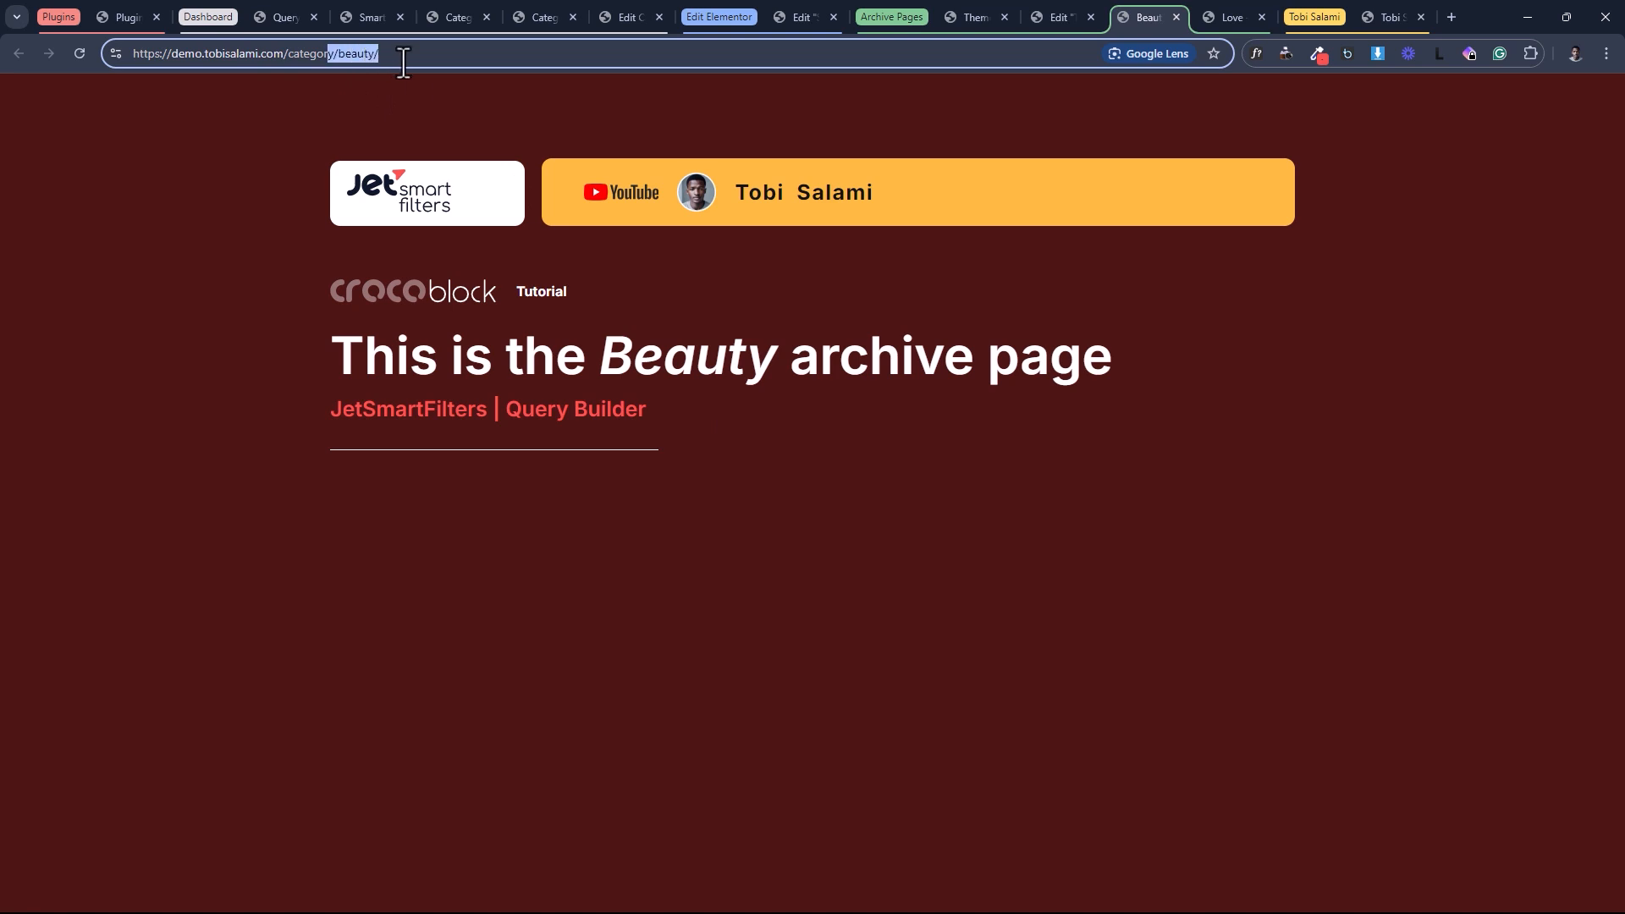
left_click(1225, 7)
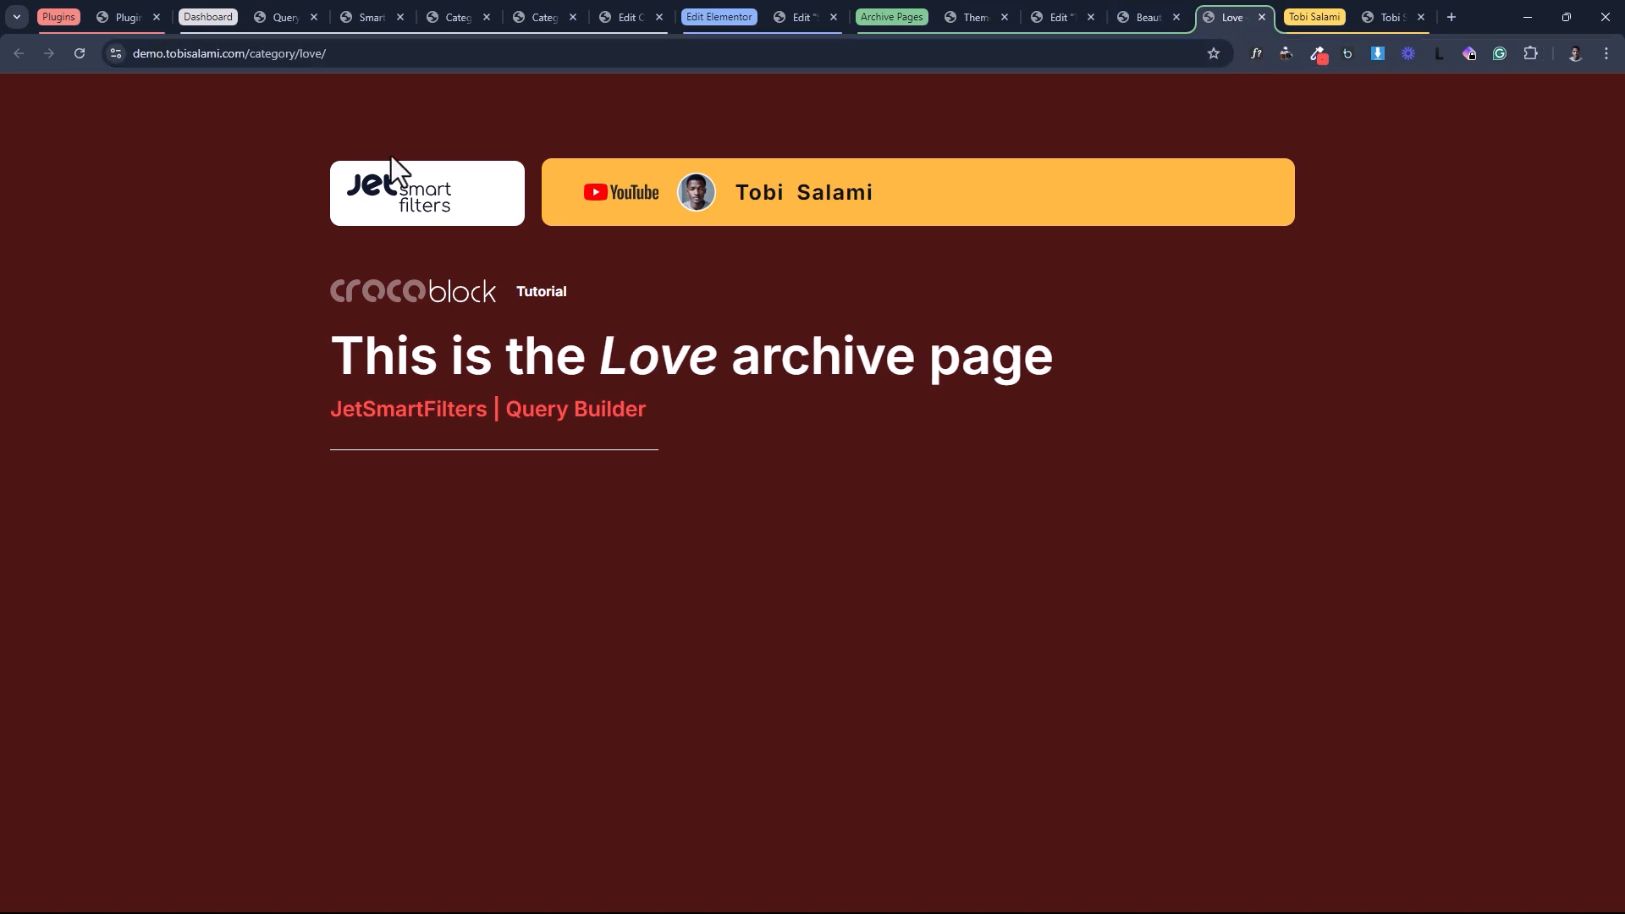
left_click_drag(297, 54, 329, 54)
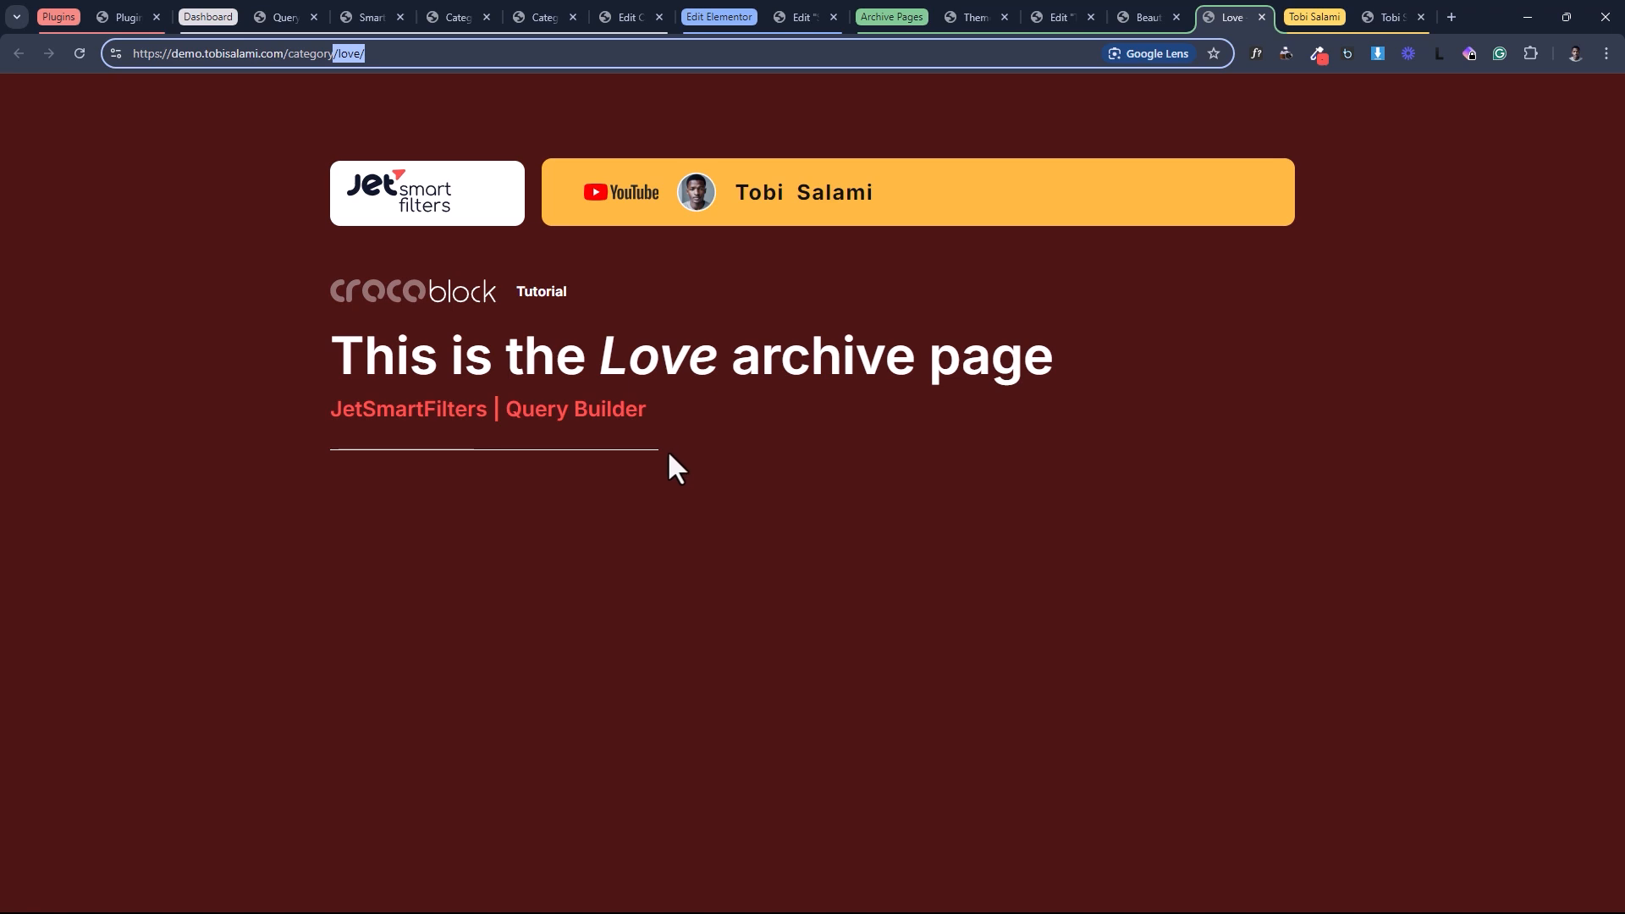
Copy the container holding the category filter and post listing from the sample page into Template for Archive, and publish the template.
left_click(1043, 9)
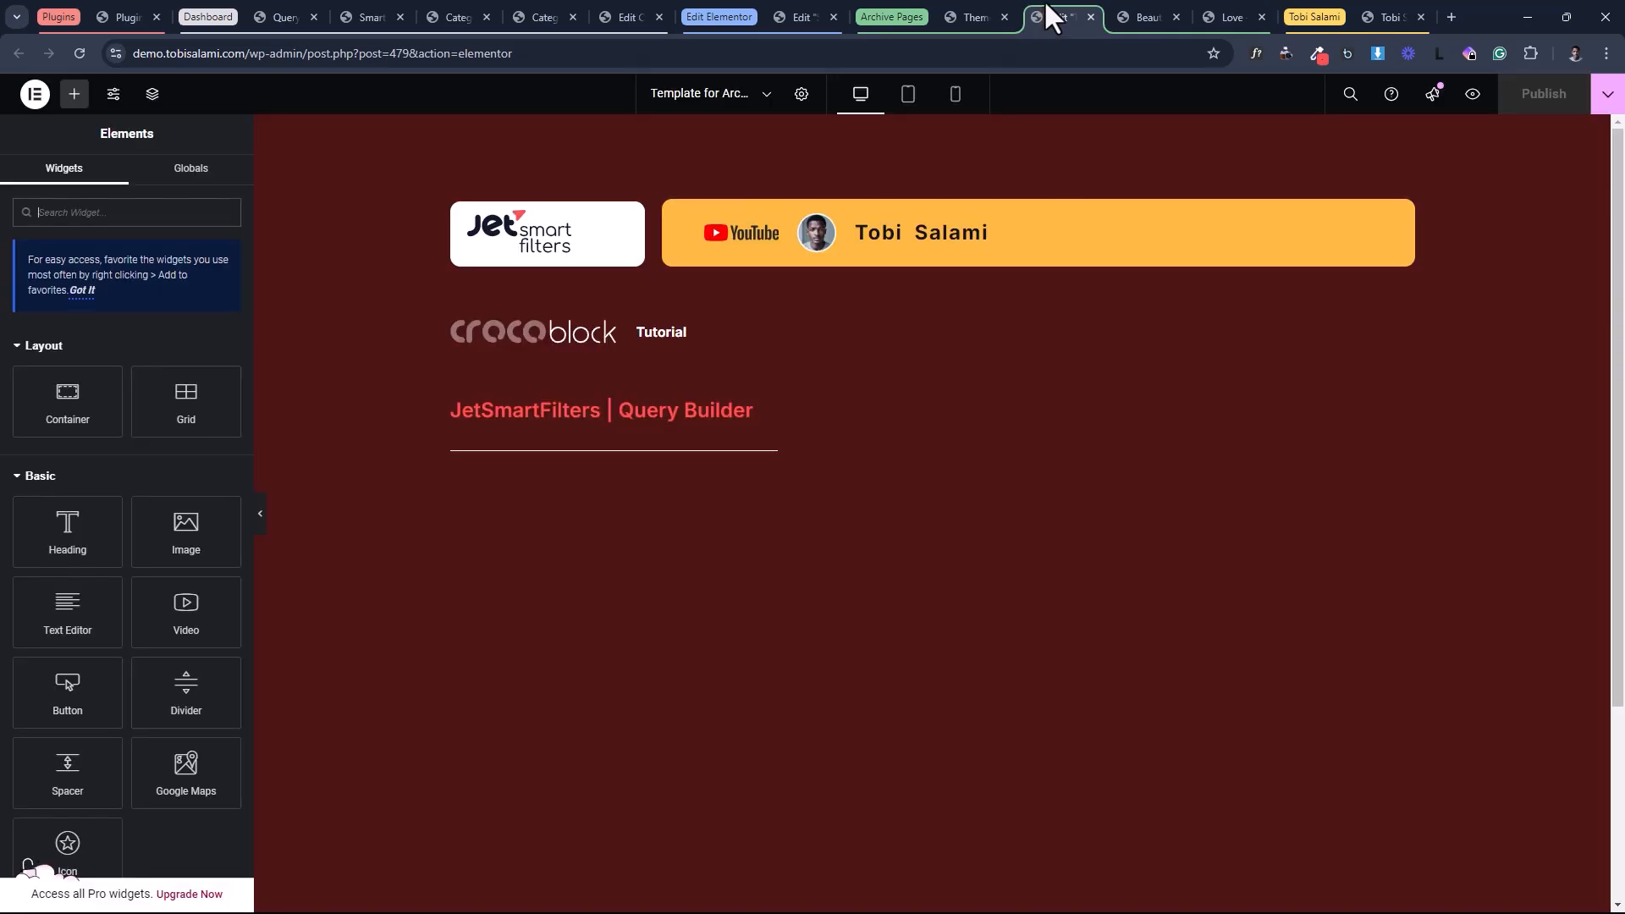
left_click(799, 6)
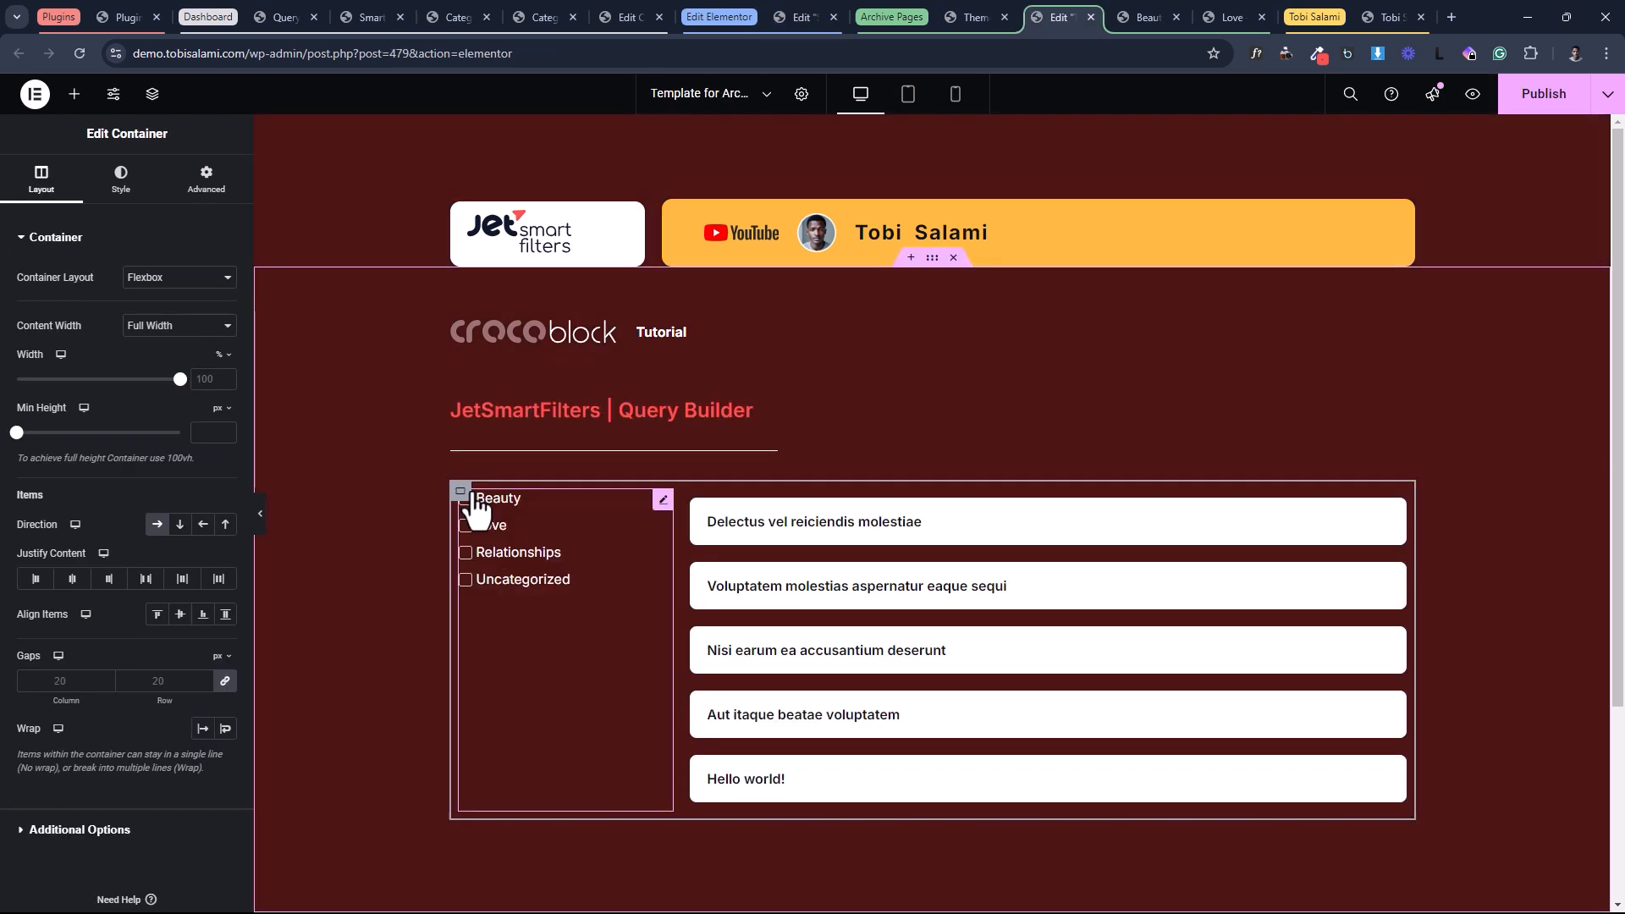
left_click(469, 501)
left_click(460, 491)
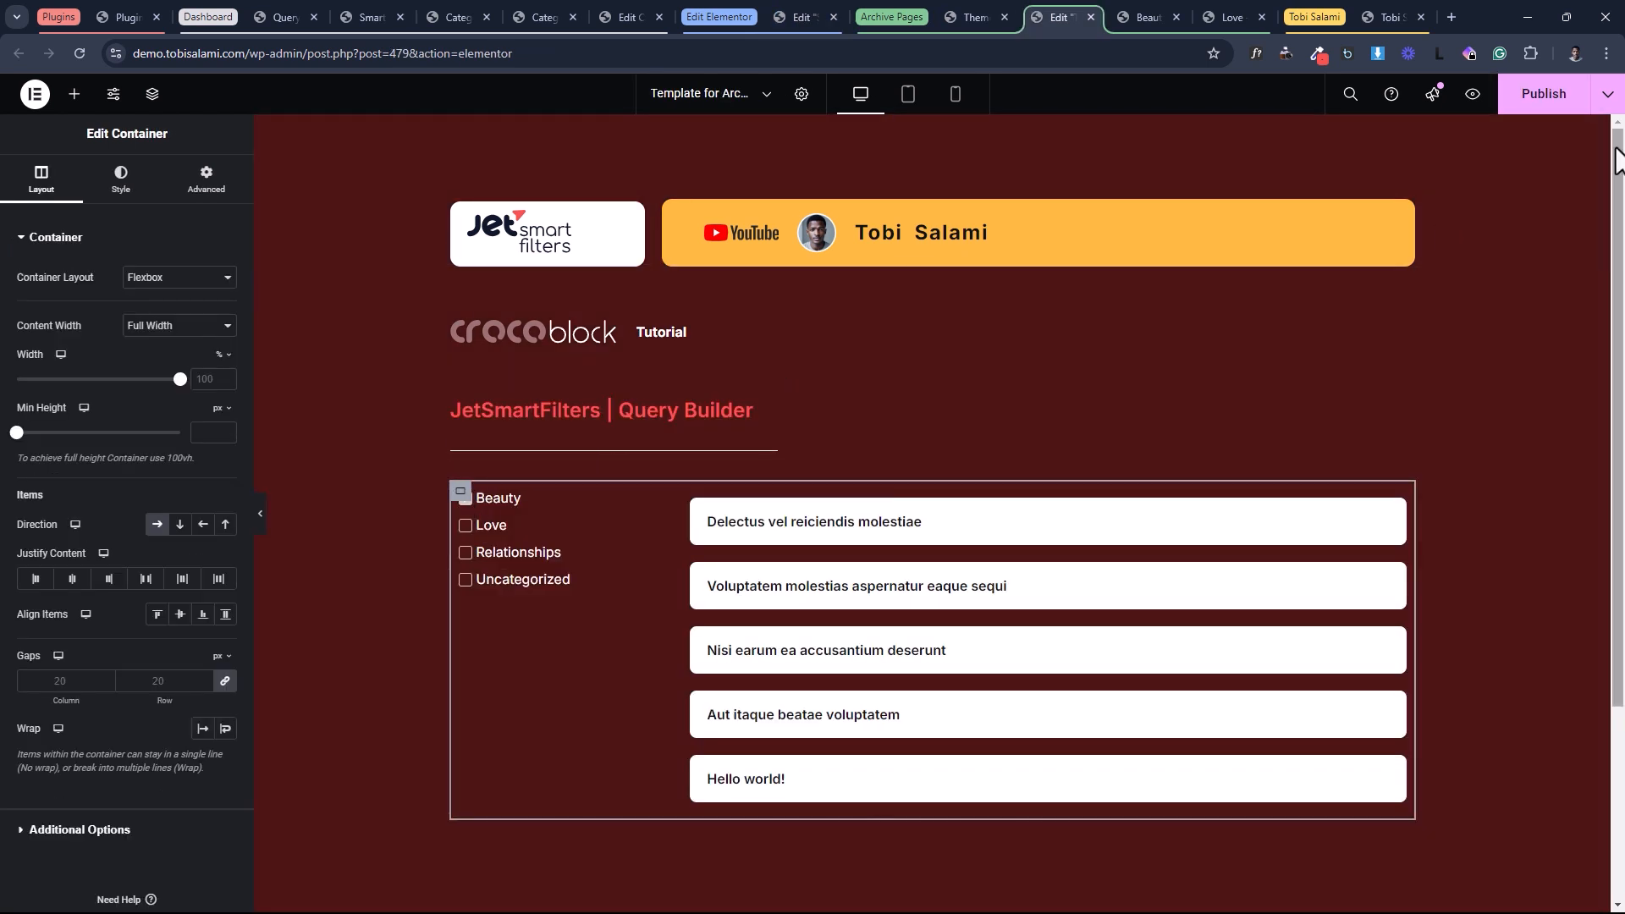
left_click(1545, 100)
Reload the Love and Beauty archive pages to check the published template.
left_click(1224, 11)
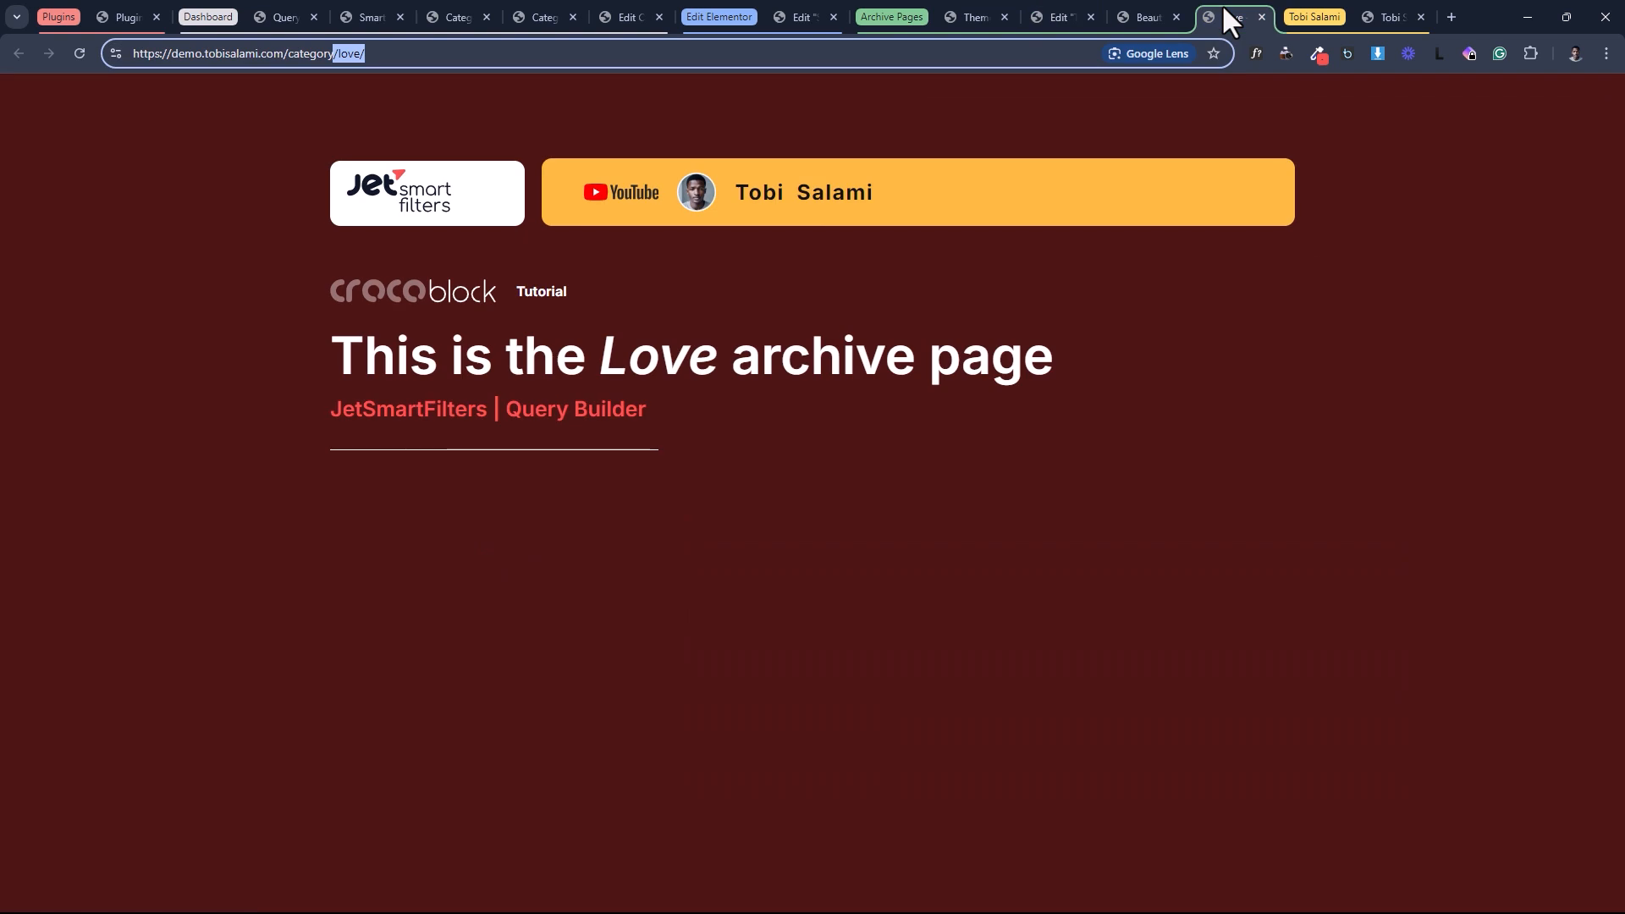
left_click(84, 49)
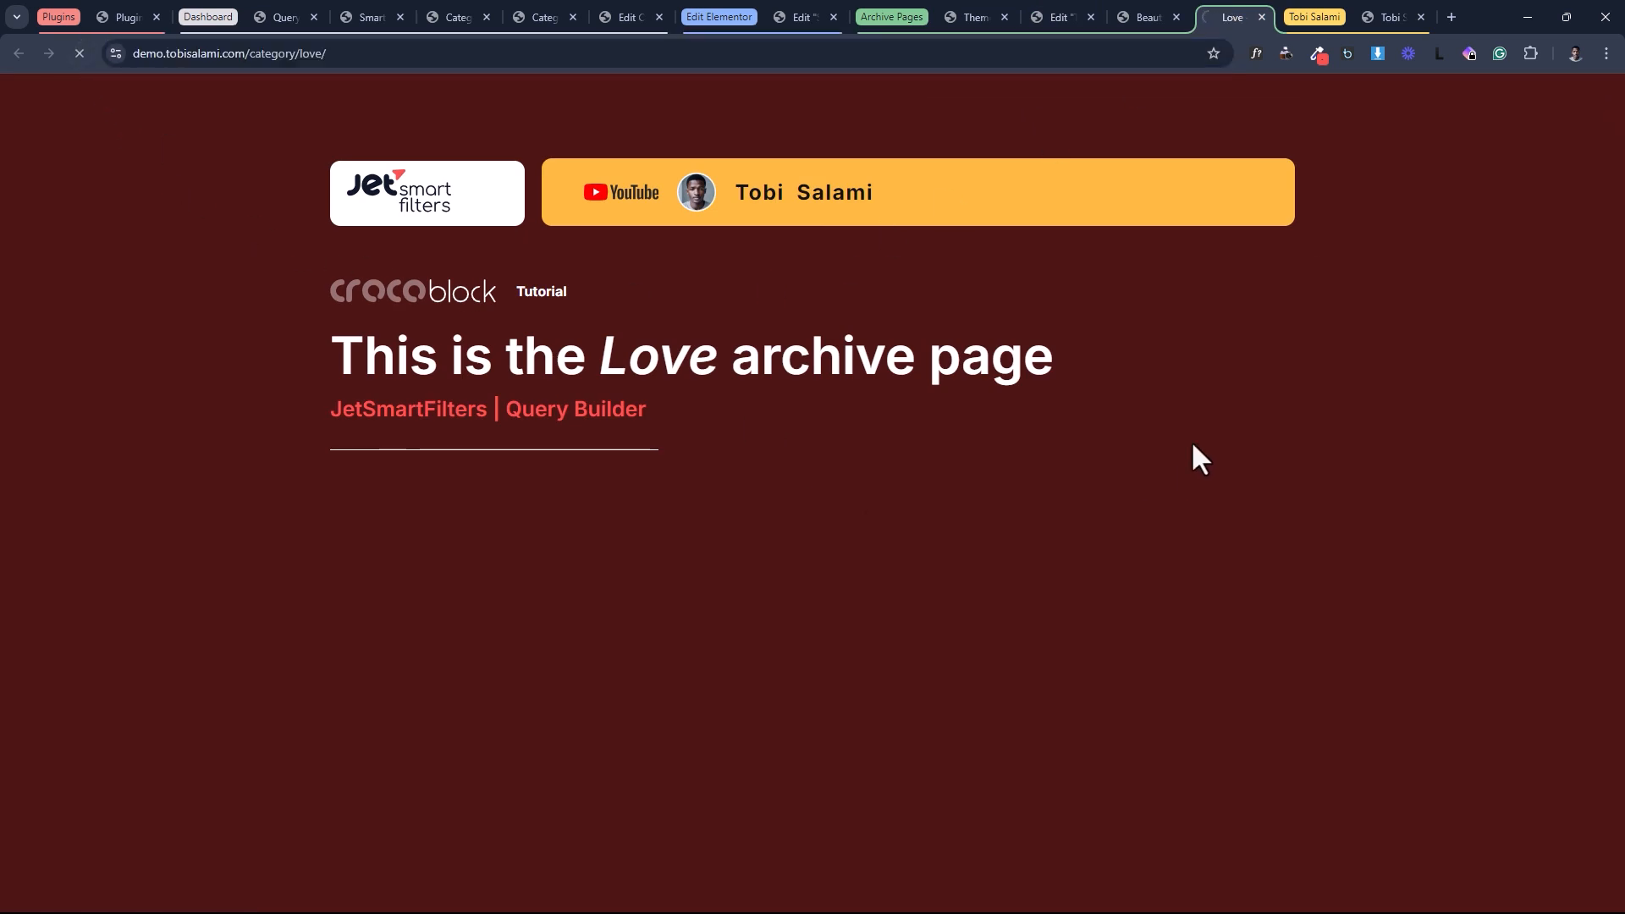
left_click(1148, 15)
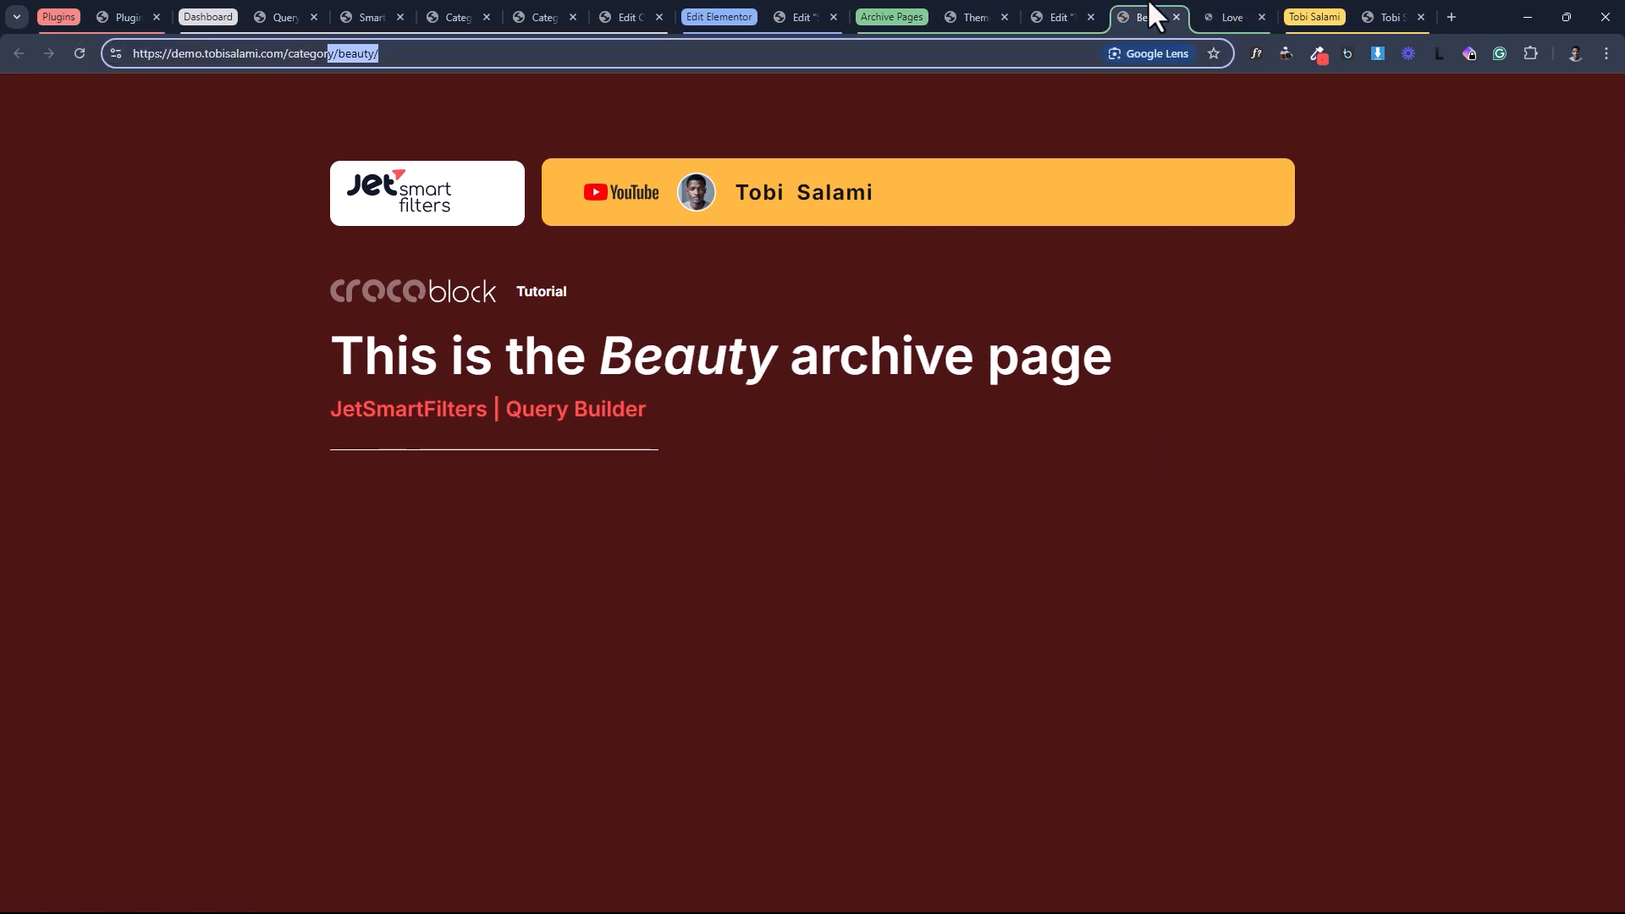
left_click(80, 52)
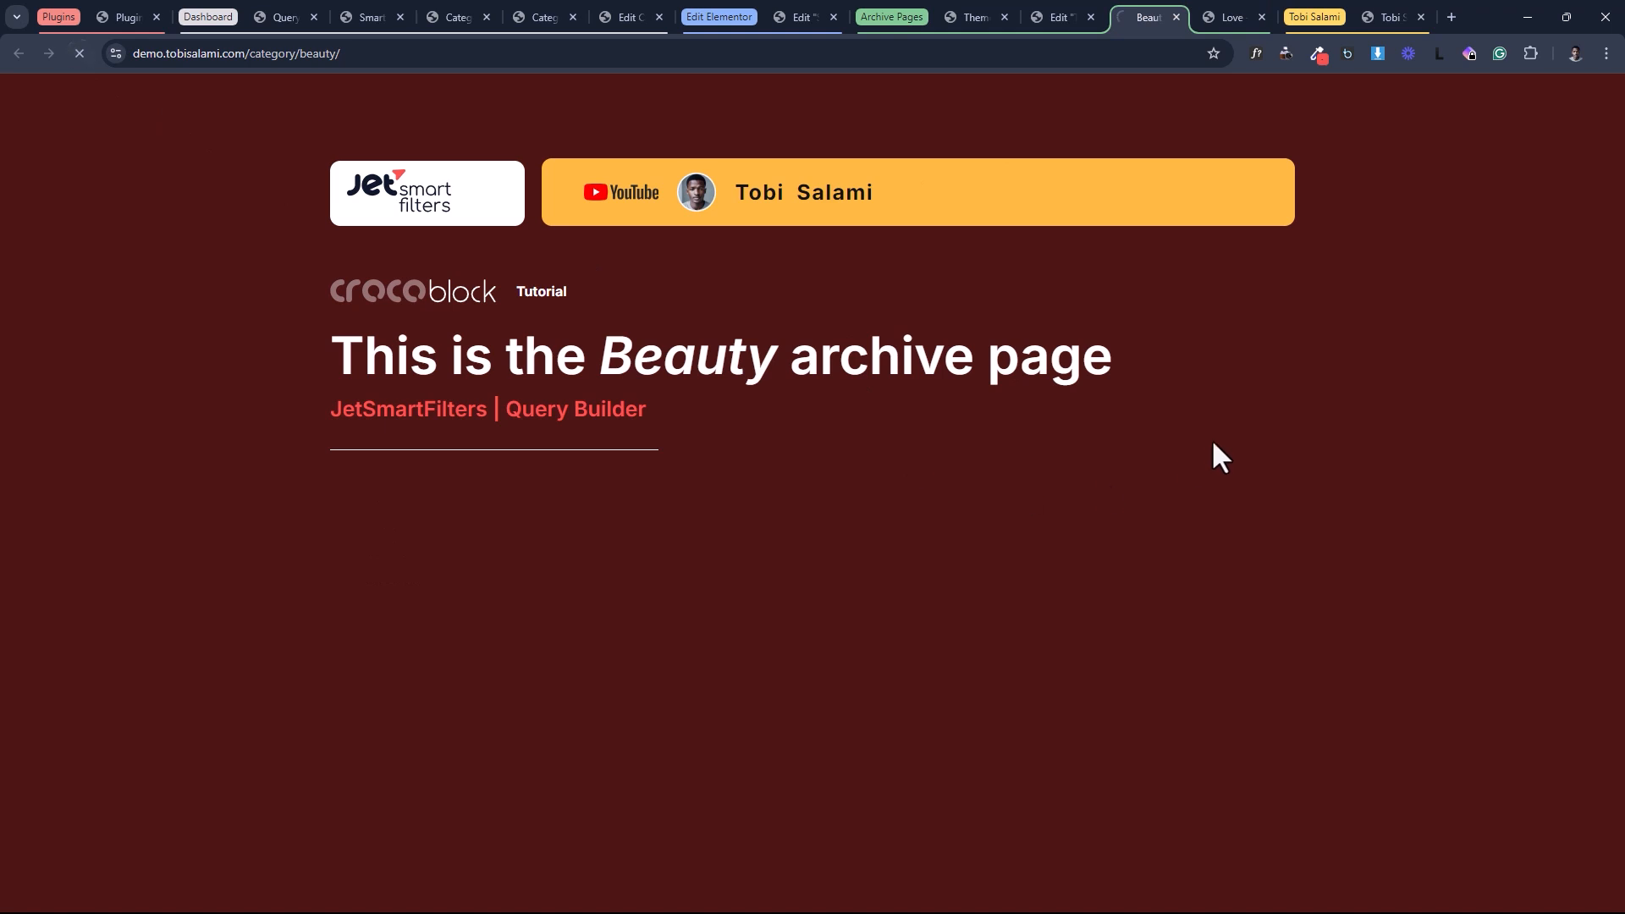
Create a new query in Query Builder named "Get all of the Terms Except the One for the Archive Page".
key("ctrl+Tab")
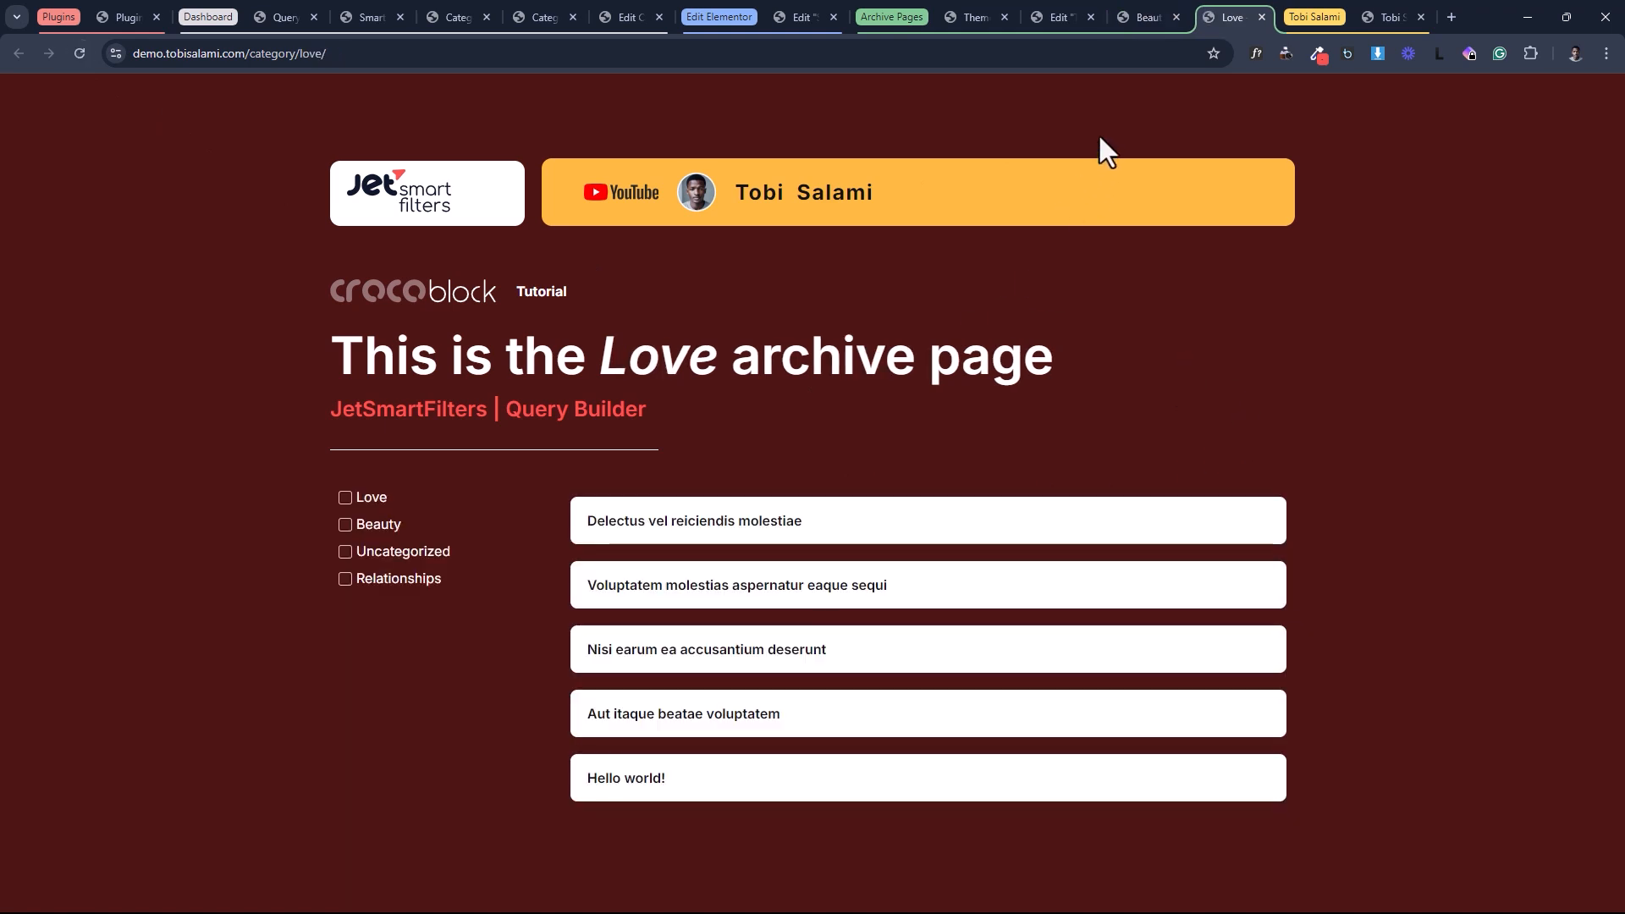
left_click(302, 7)
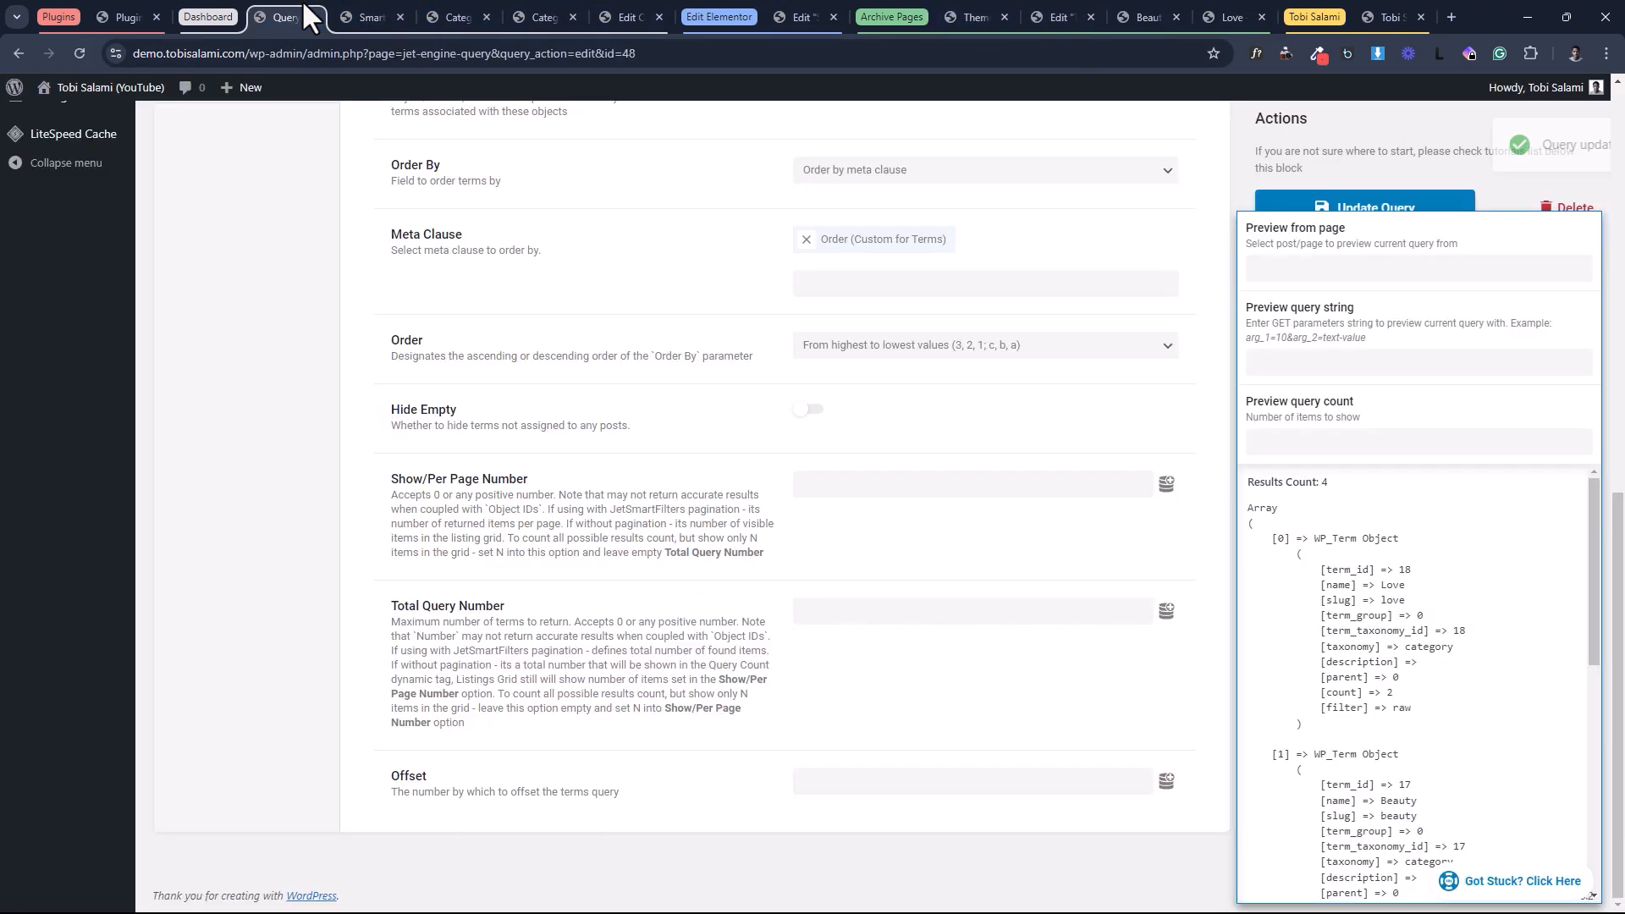
scroll(445, 389, "up", 9)
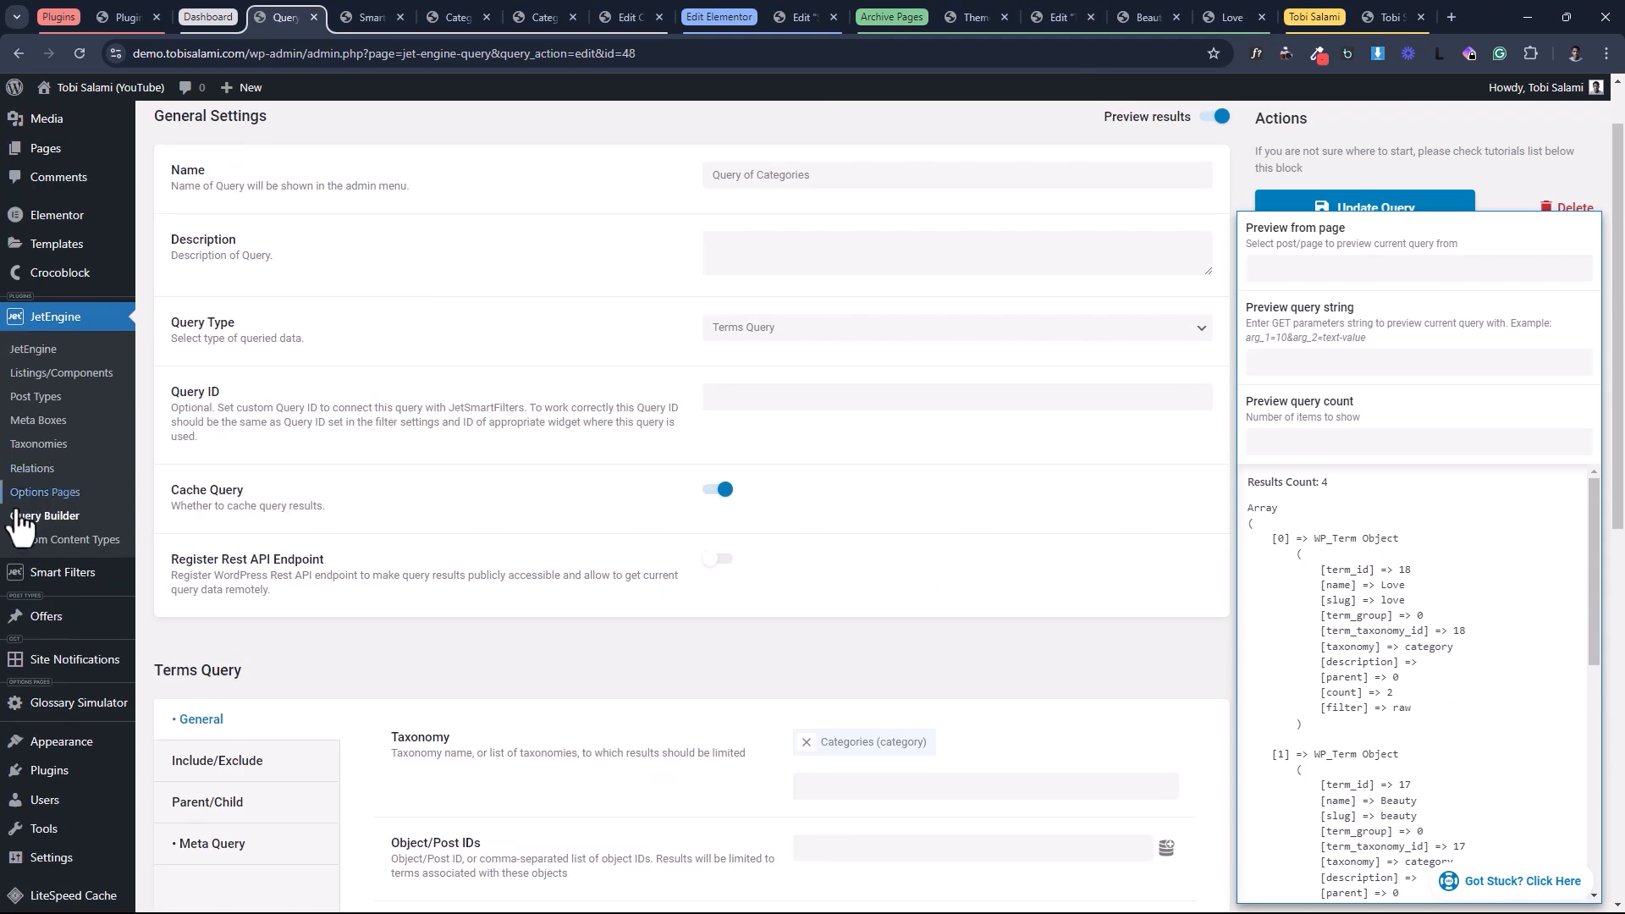
left_click(33, 518)
scroll(409, 451, "up", 1)
scroll(500, 400, "up", 1)
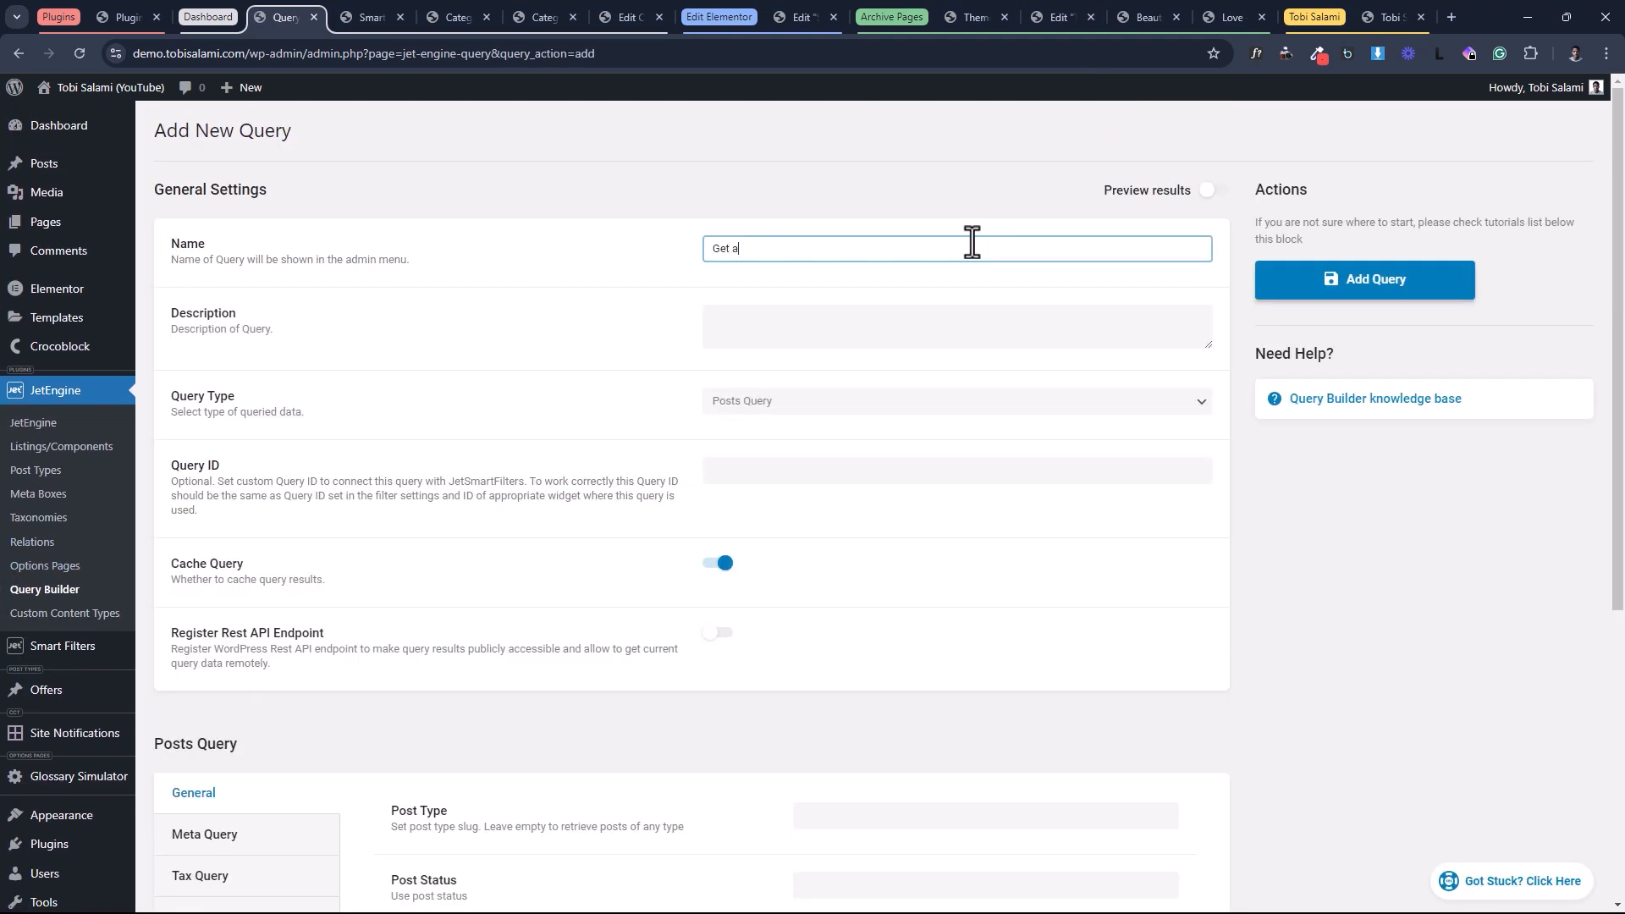
type("ll of the Terms Except the One for the Archive Page")
left_click(770, 277)
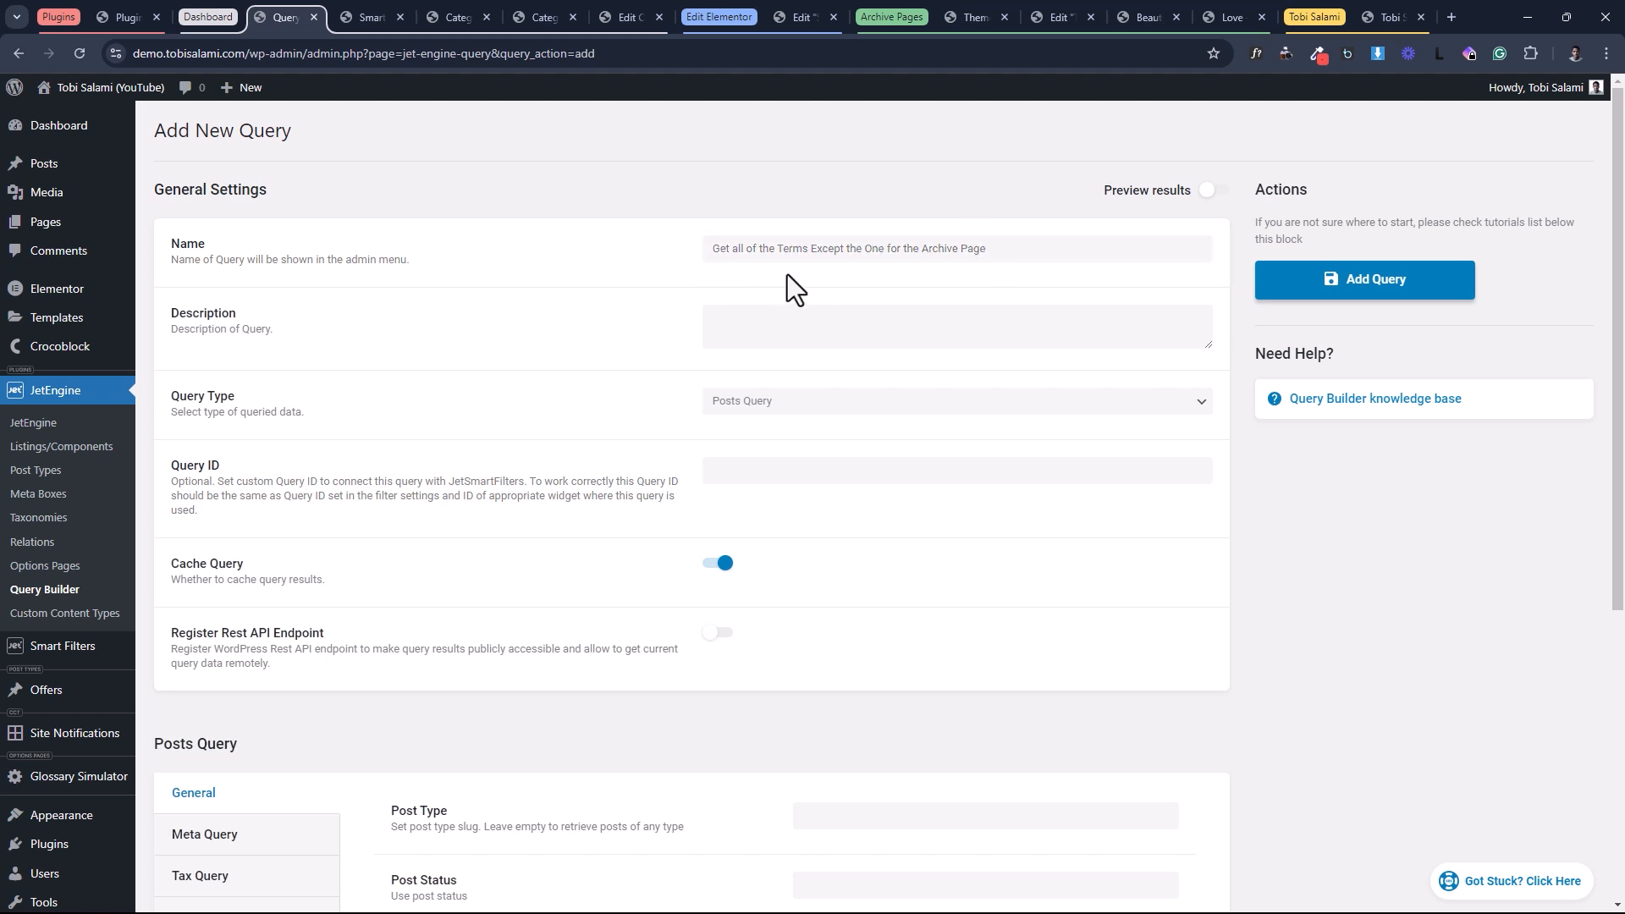
Make the new query a Terms Query limited to the Categories (category) taxonomy.
mouse_move(49, 166)
left_click(800, 404)
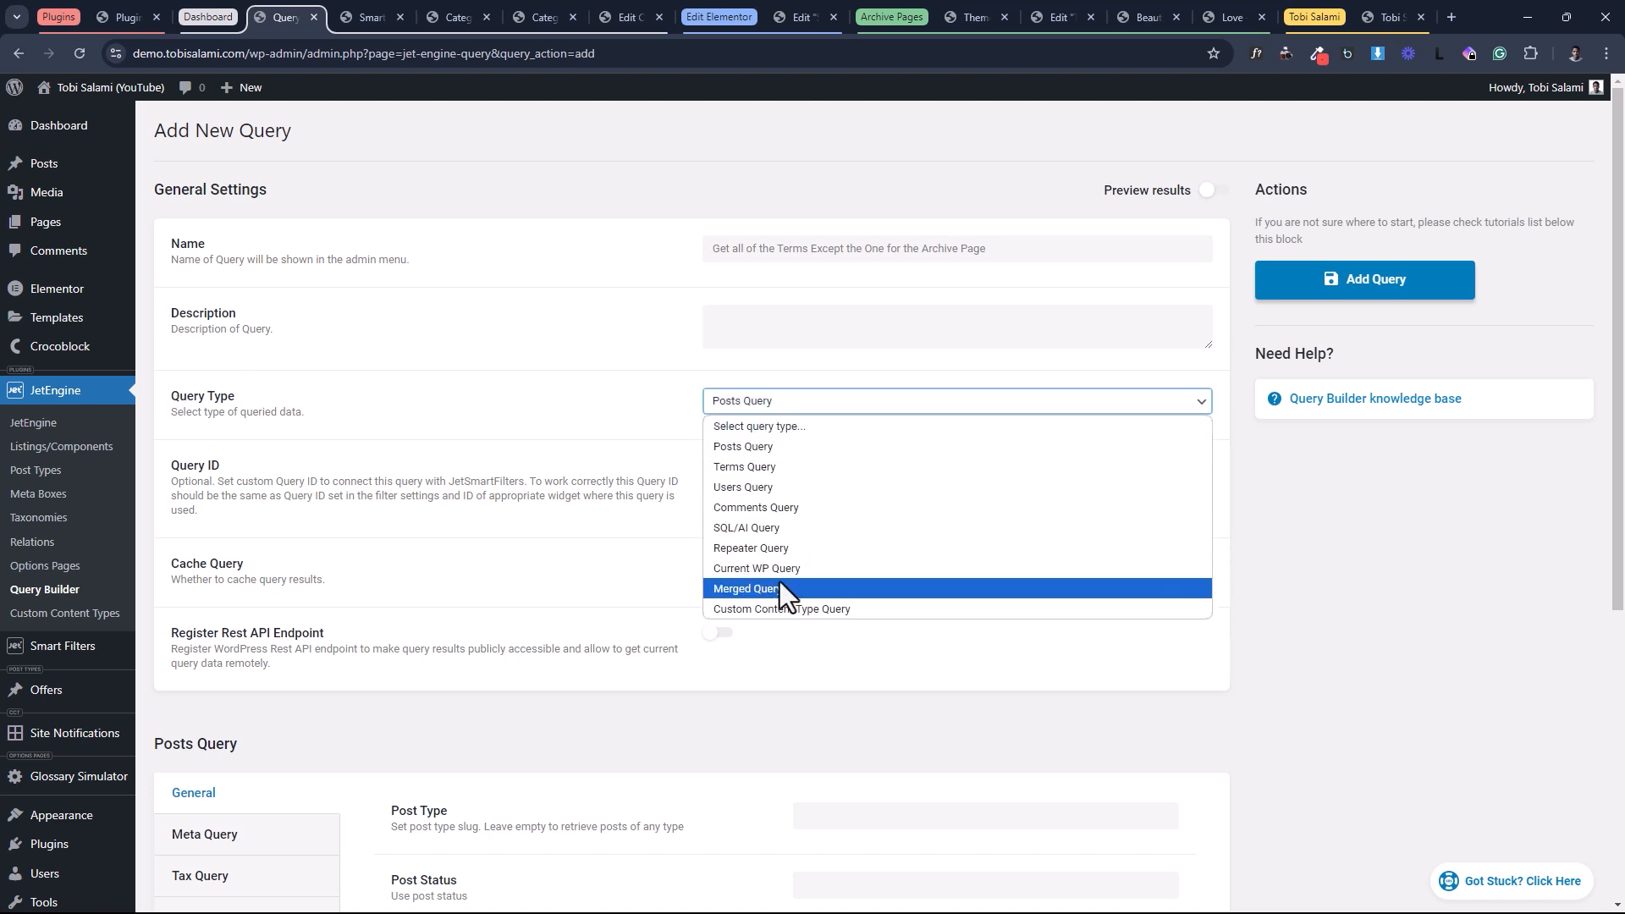
left_click(759, 468)
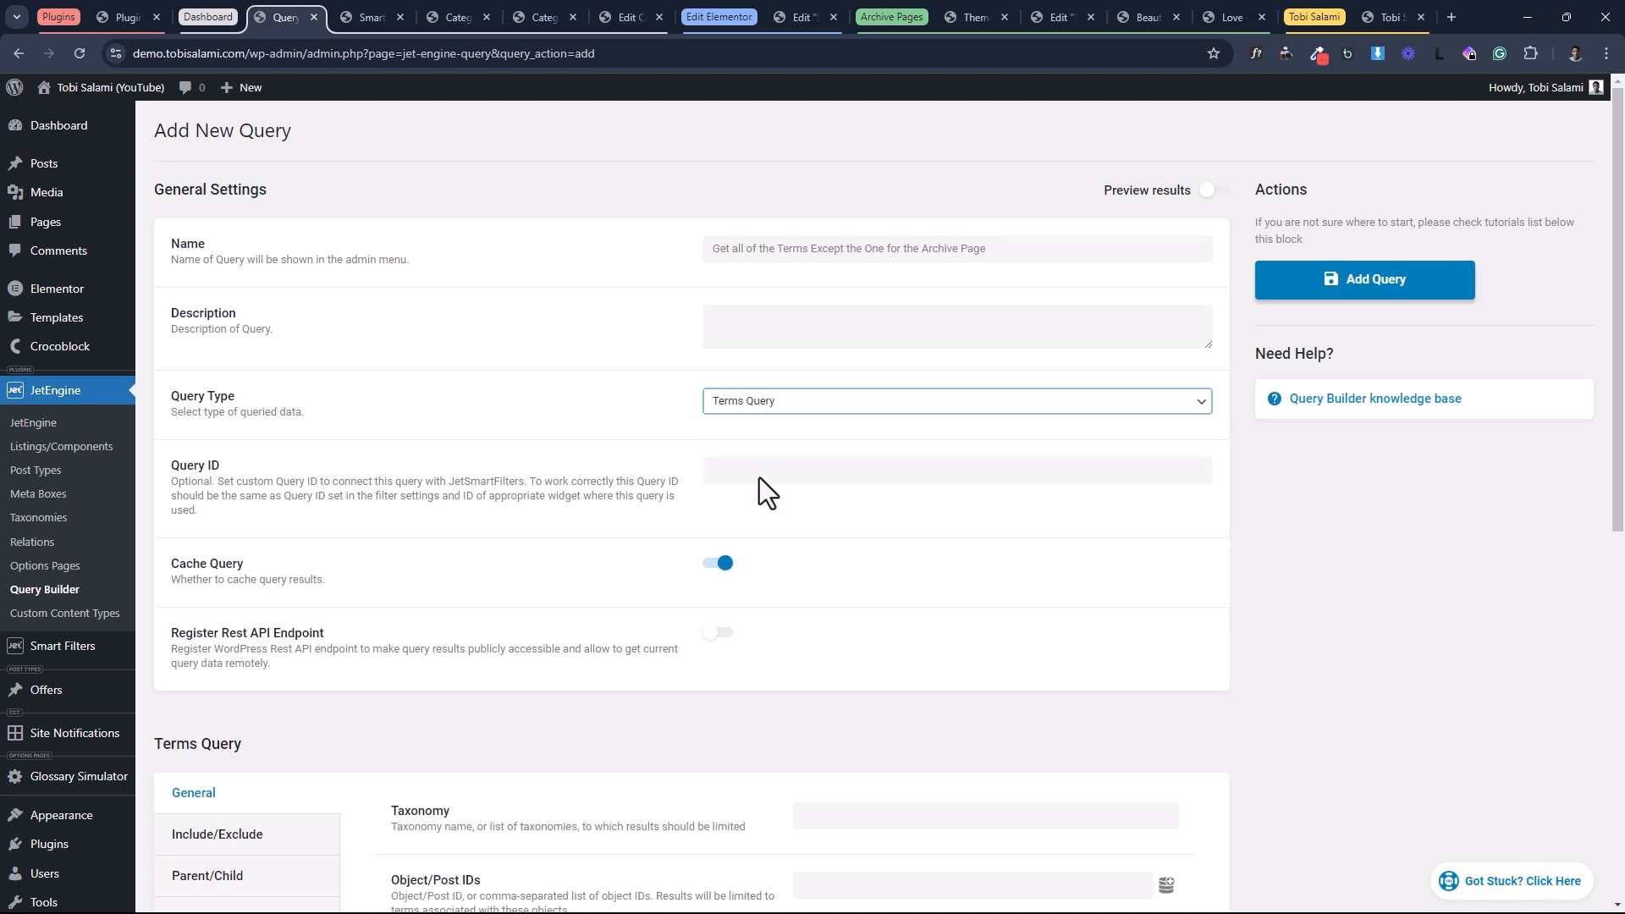
scroll(744, 461, "down", 3)
scroll(745, 461, "down", 2)
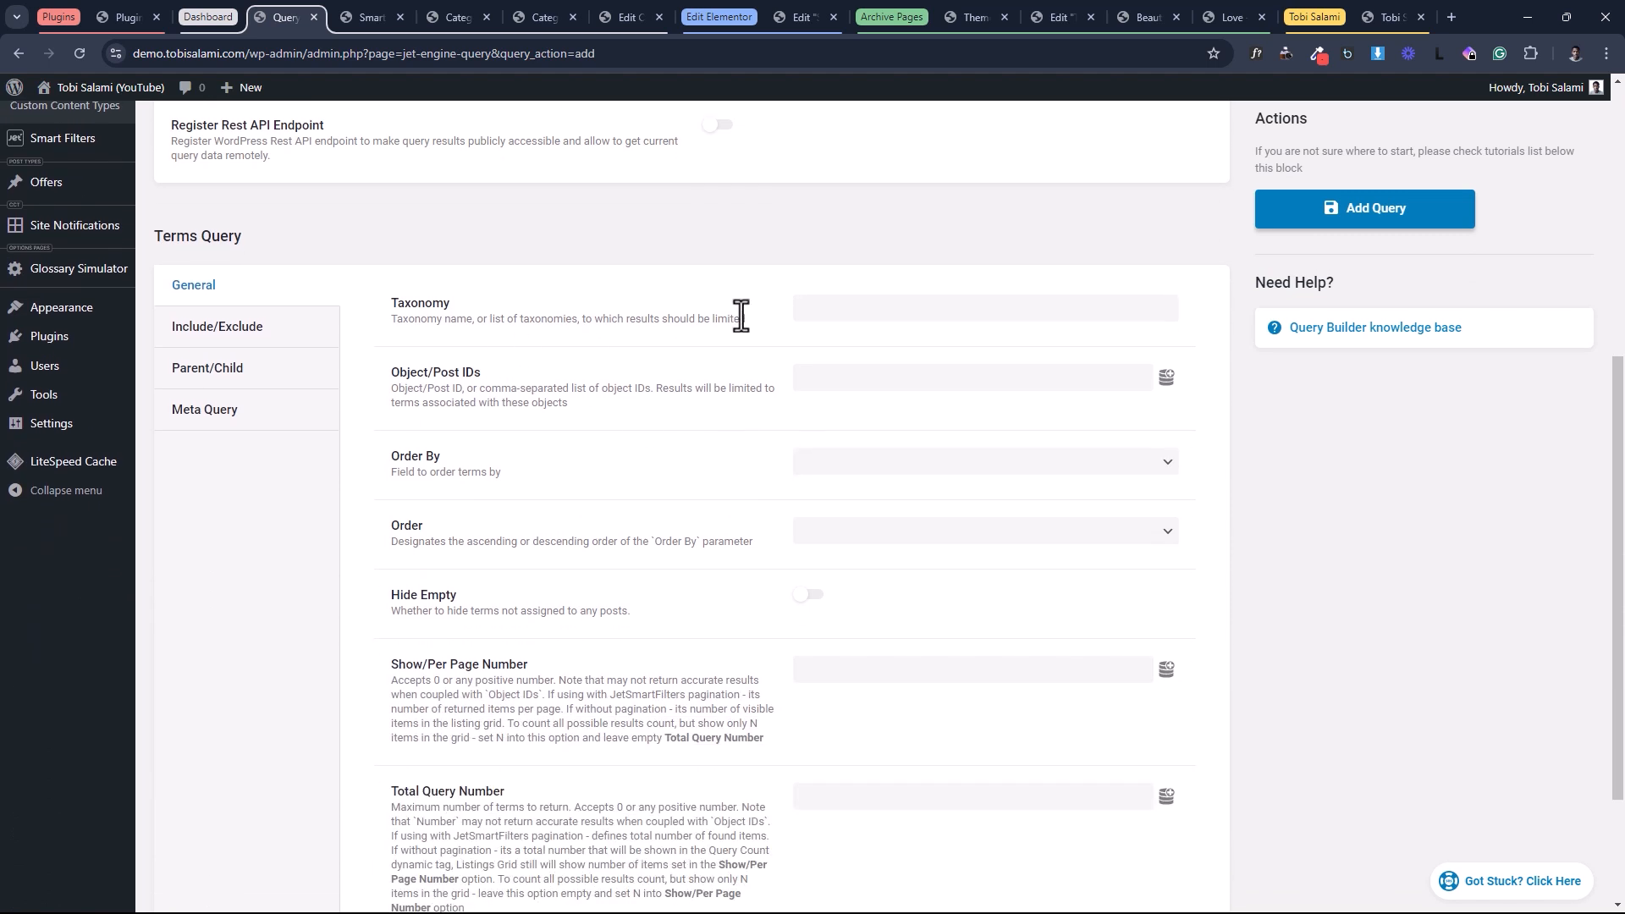
left_click(846, 309)
left_click(855, 341)
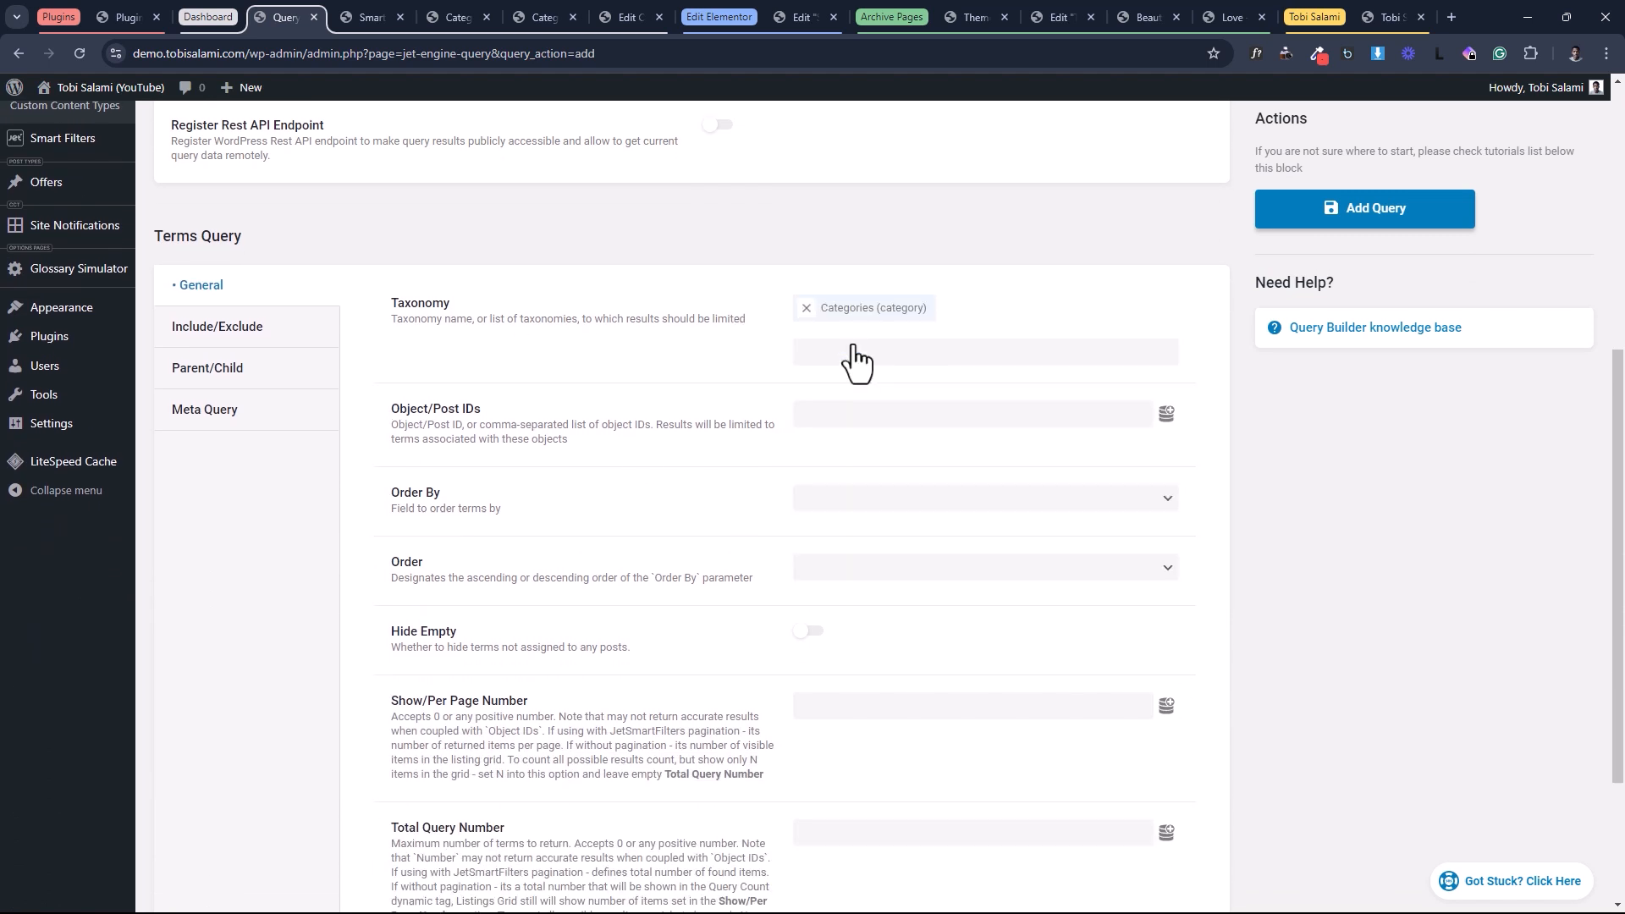
scroll(273, 288, "down", 1)
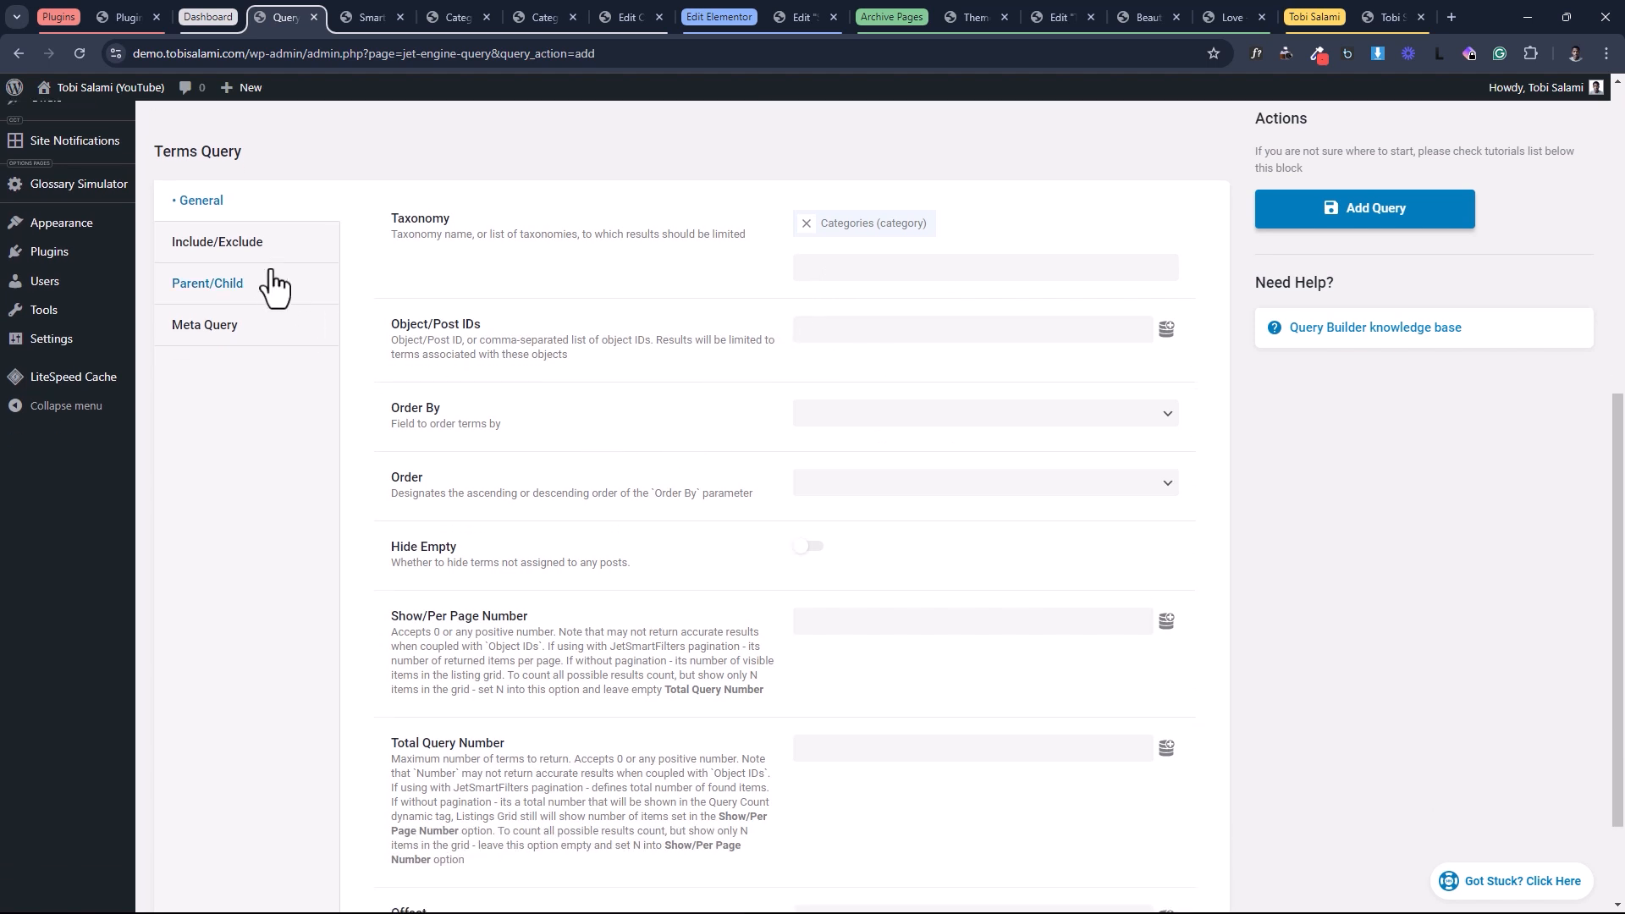
Exclude the dynamic Queried term value from the terms query and save it as a new query.
left_click(263, 247)
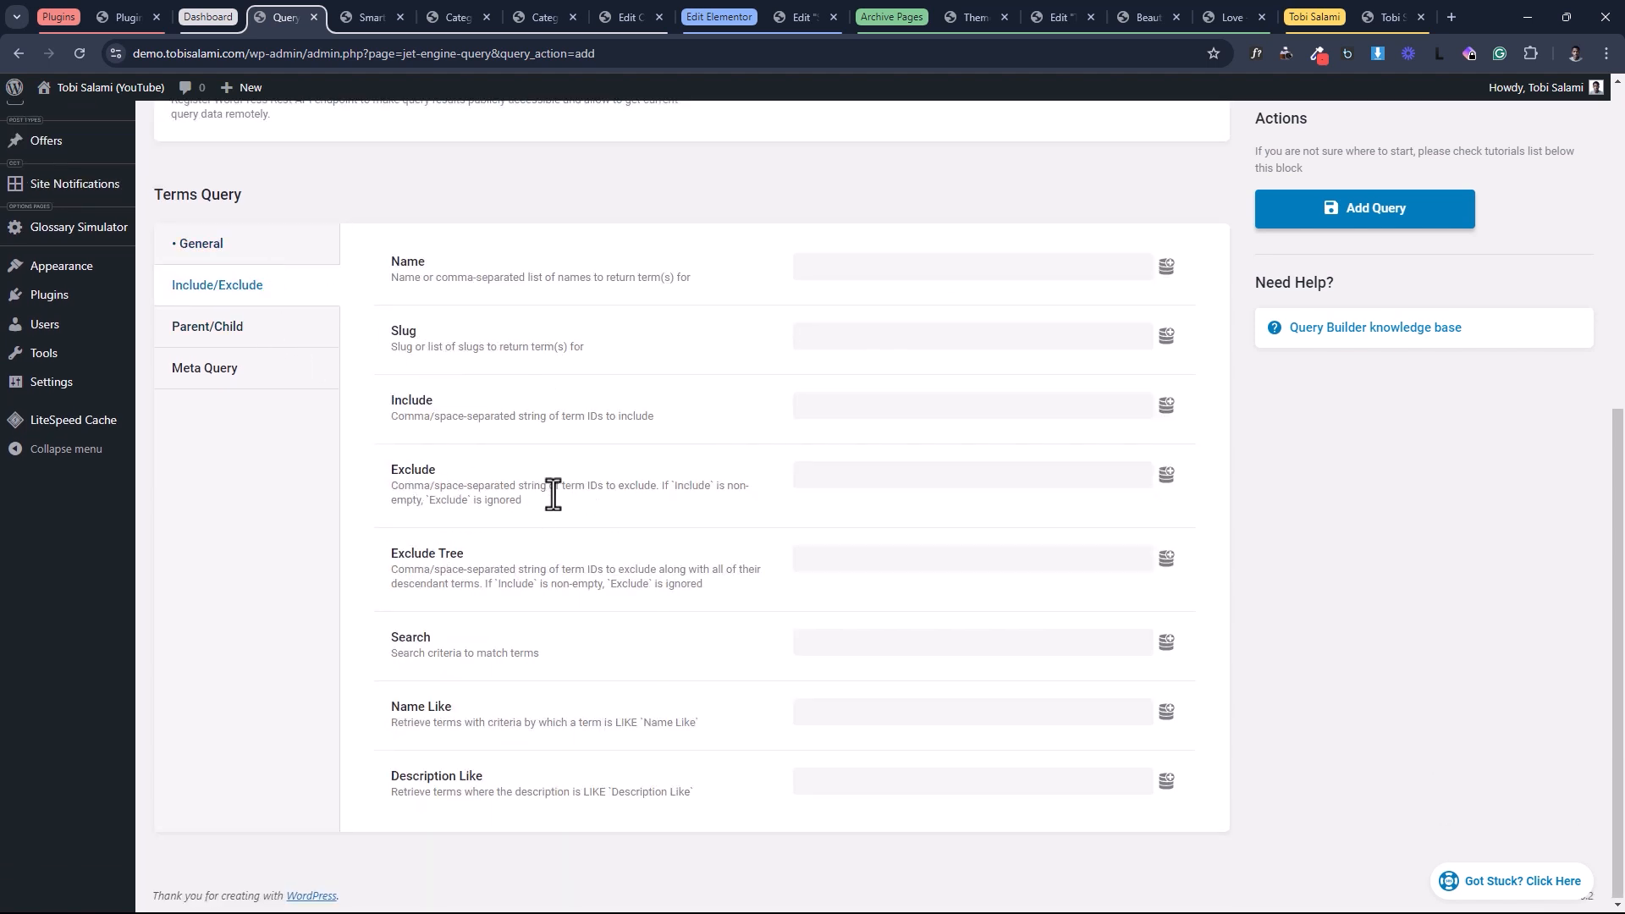
left_click(1166, 475)
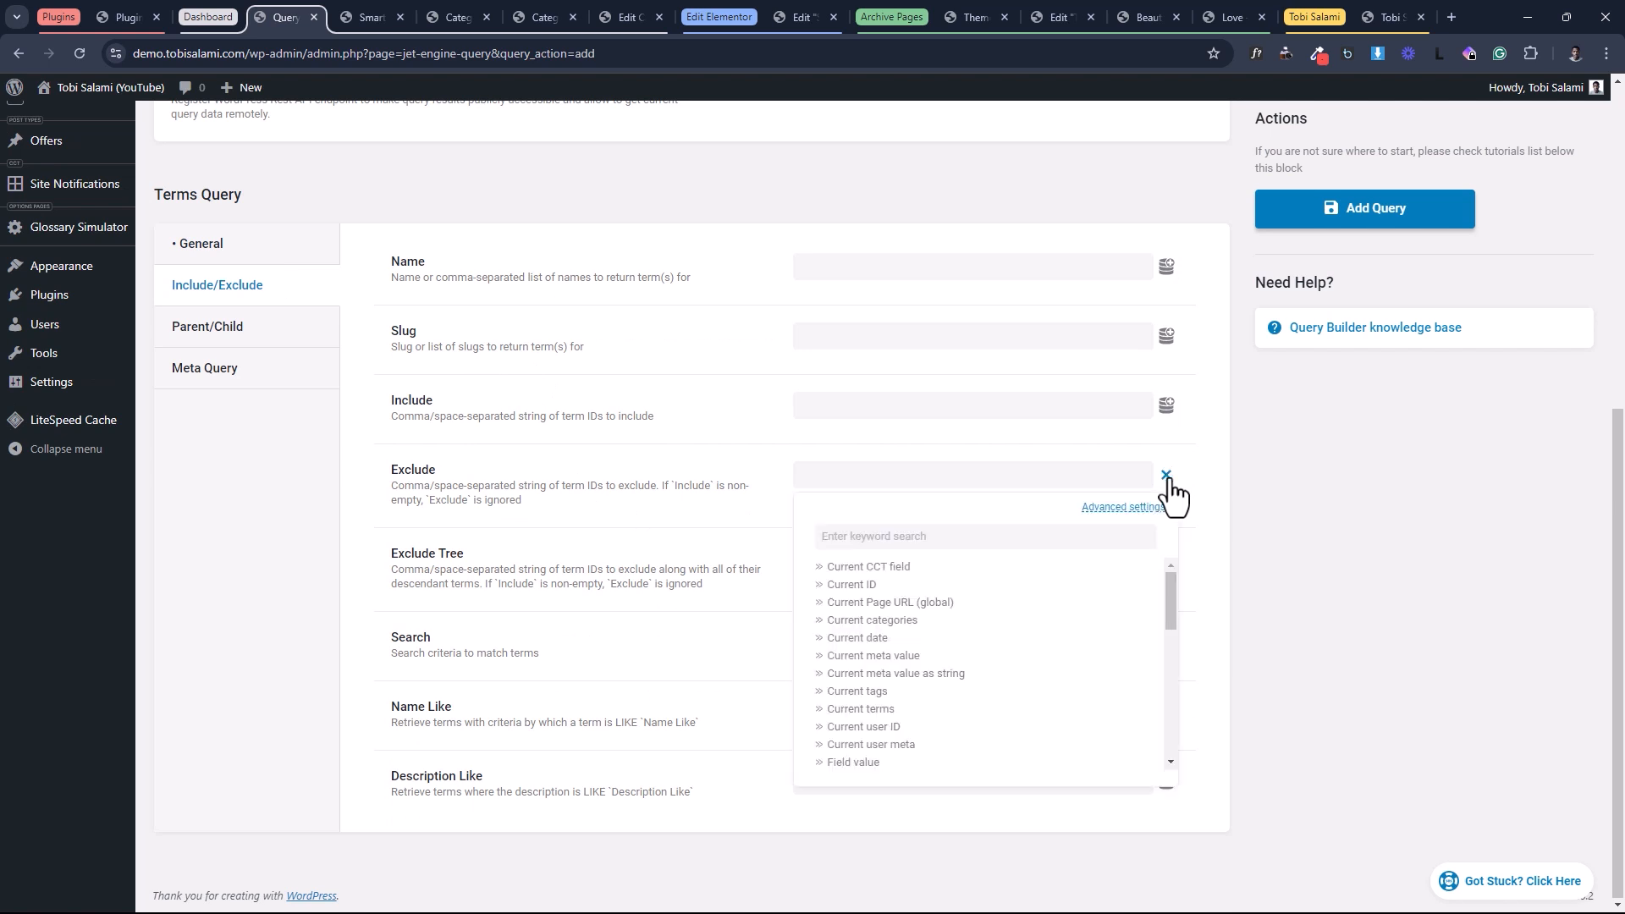
left_click(873, 546)
type("quer")
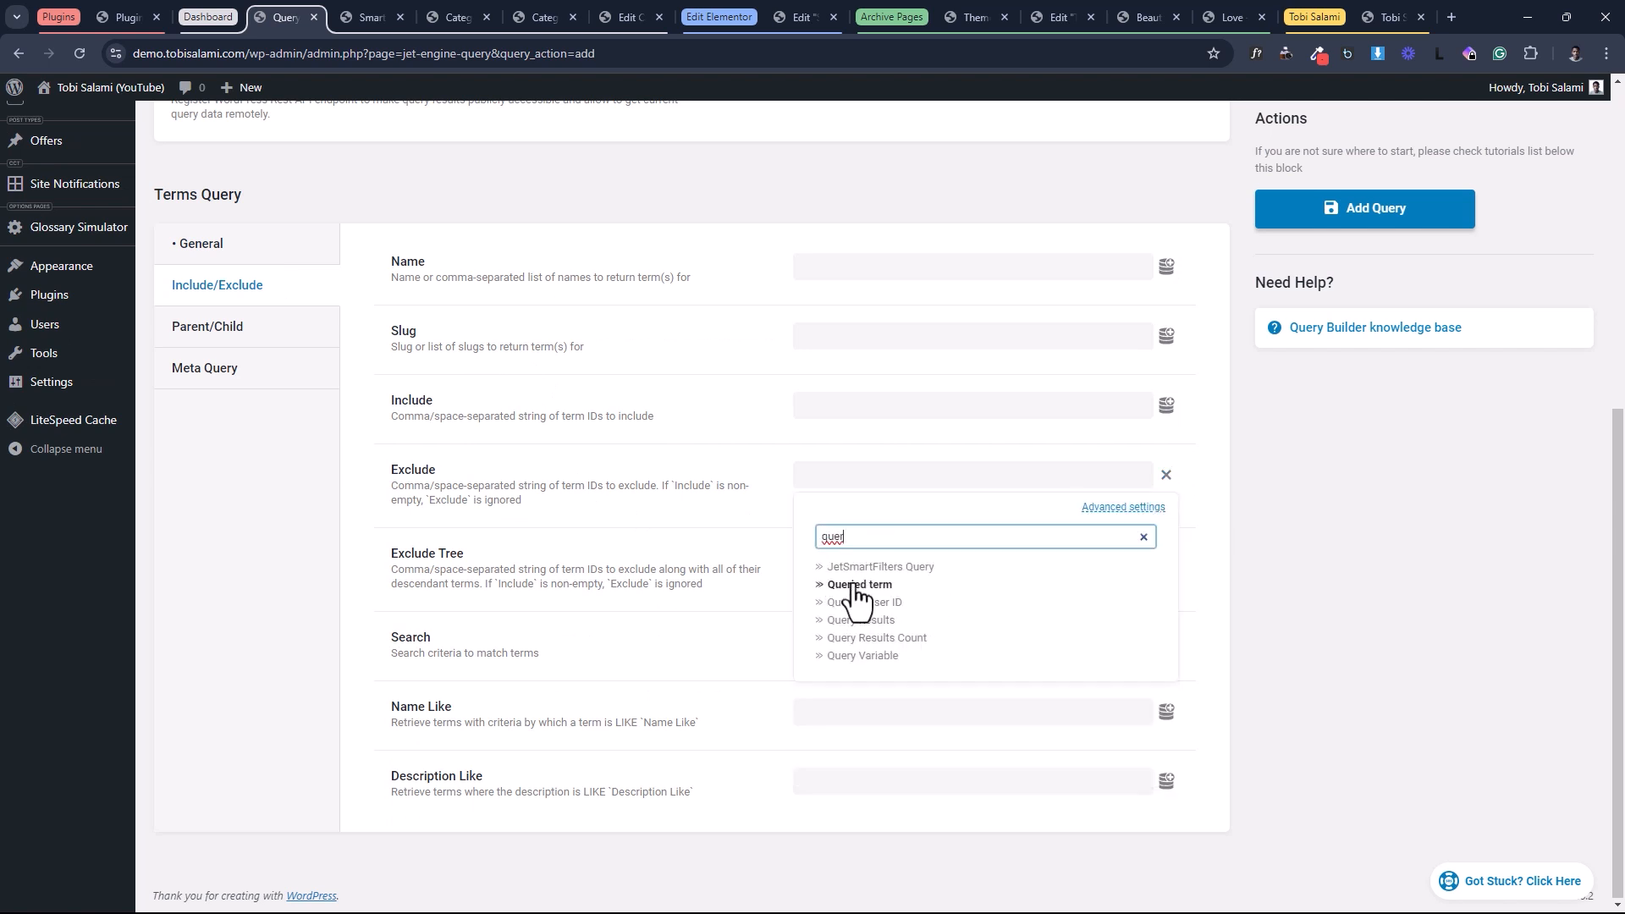
left_click(858, 584)
scroll(744, 569, "up", 3)
left_click(1388, 218)
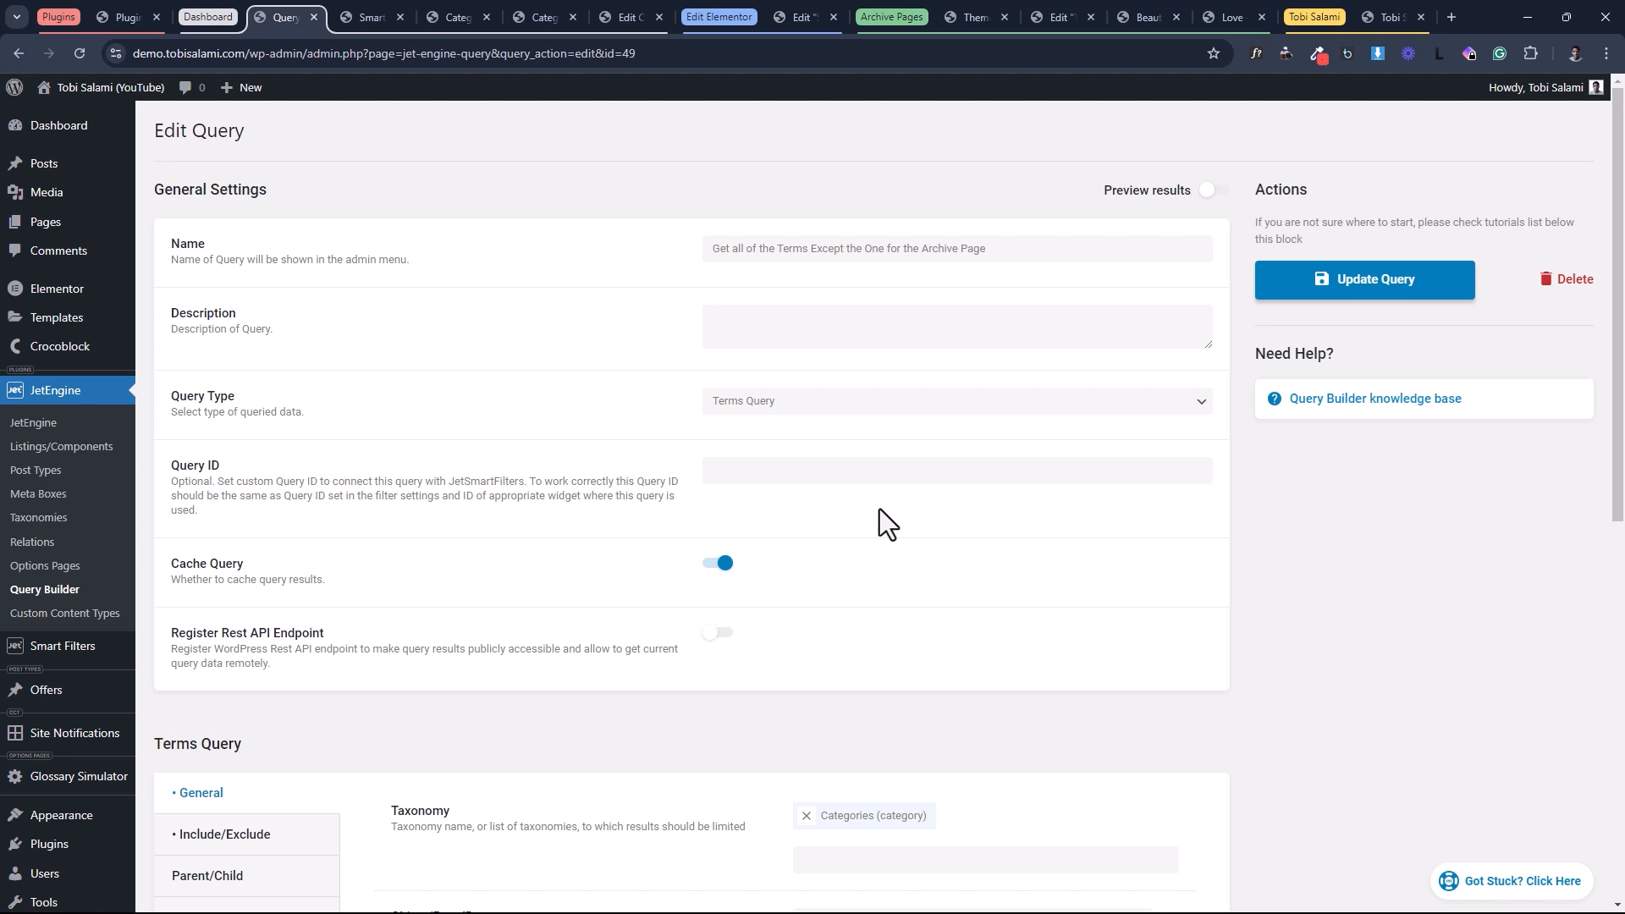
Open Query Builder in a separate browser tab and start a new query named "Query Only the Term on which Archive we are".
middle_click(85, 590)
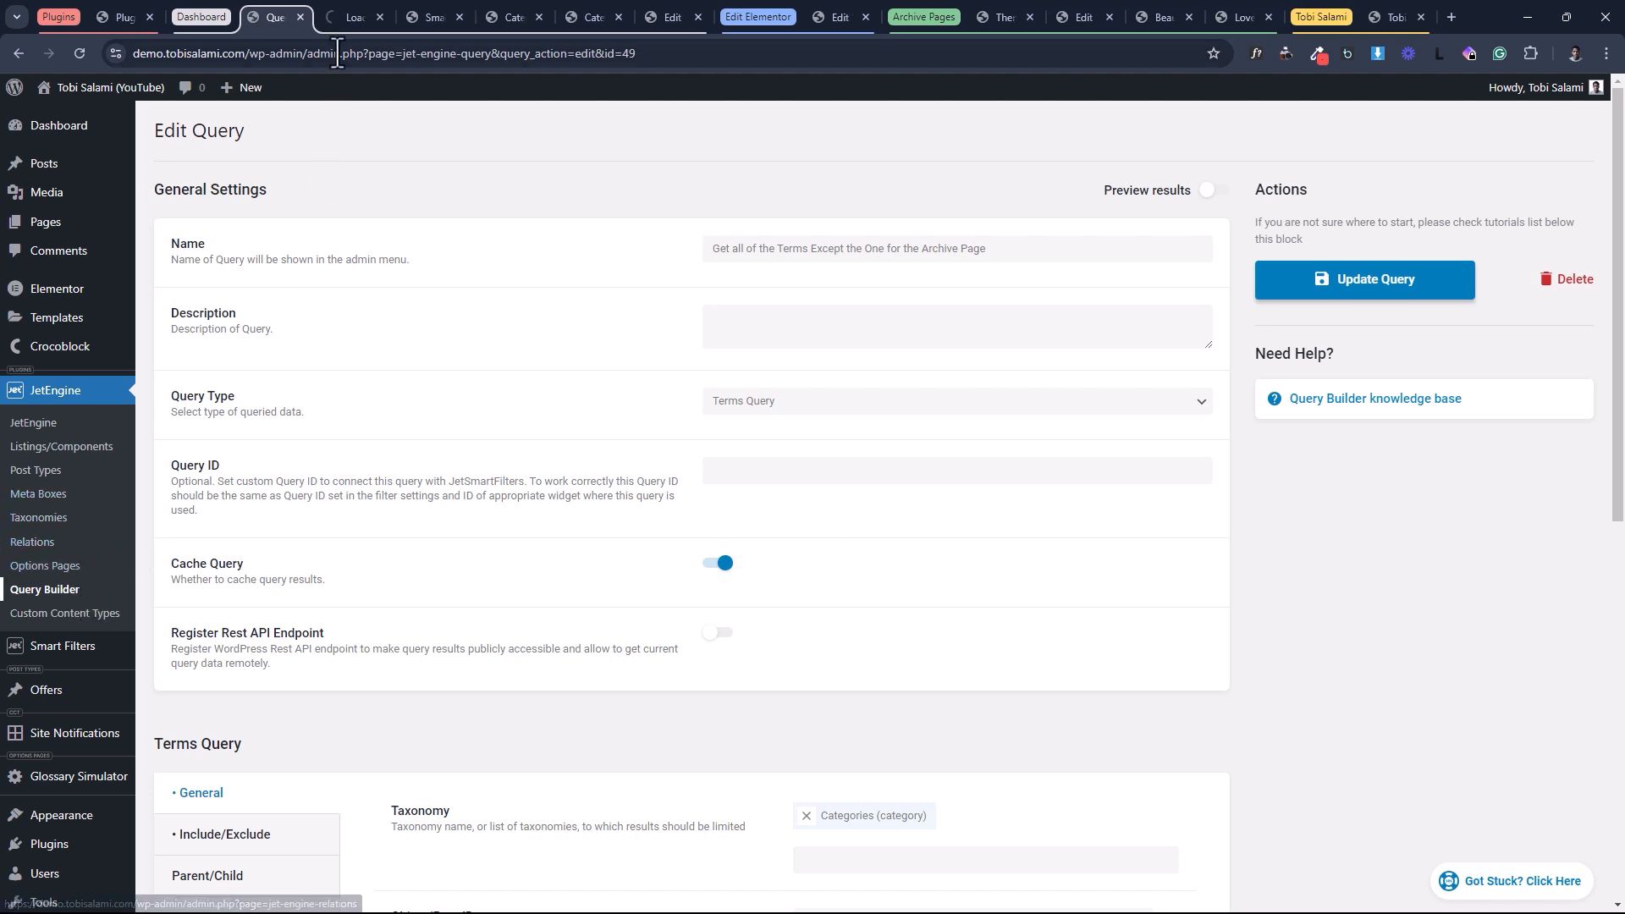
left_click(348, 19)
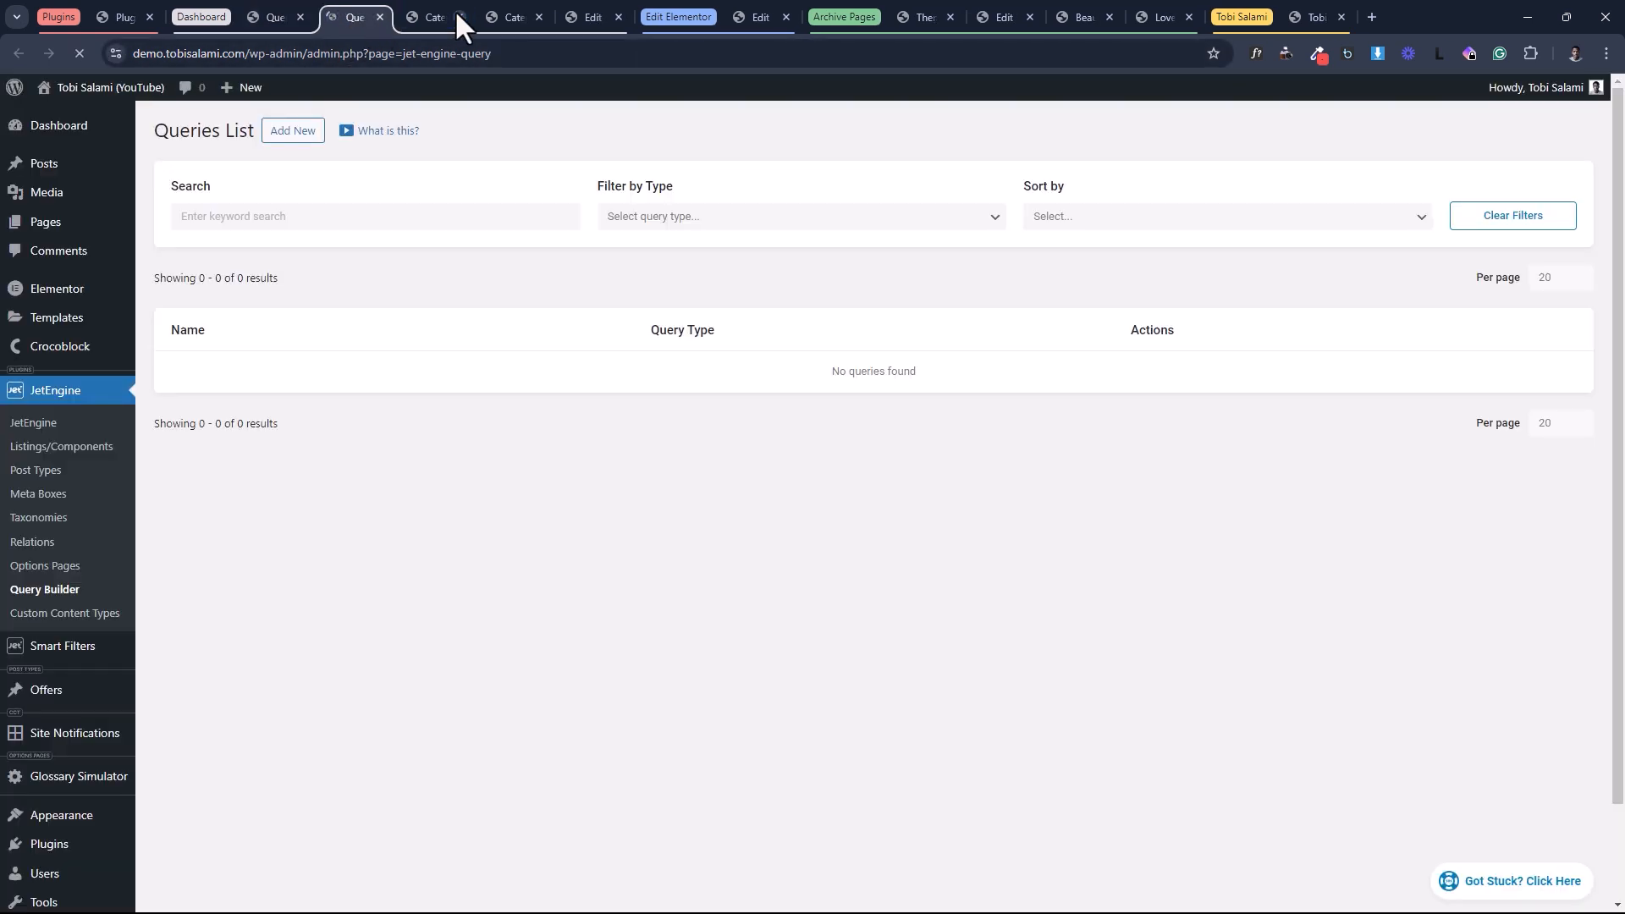
left_click(459, 17)
left_click(458, 17)
left_click(459, 17)
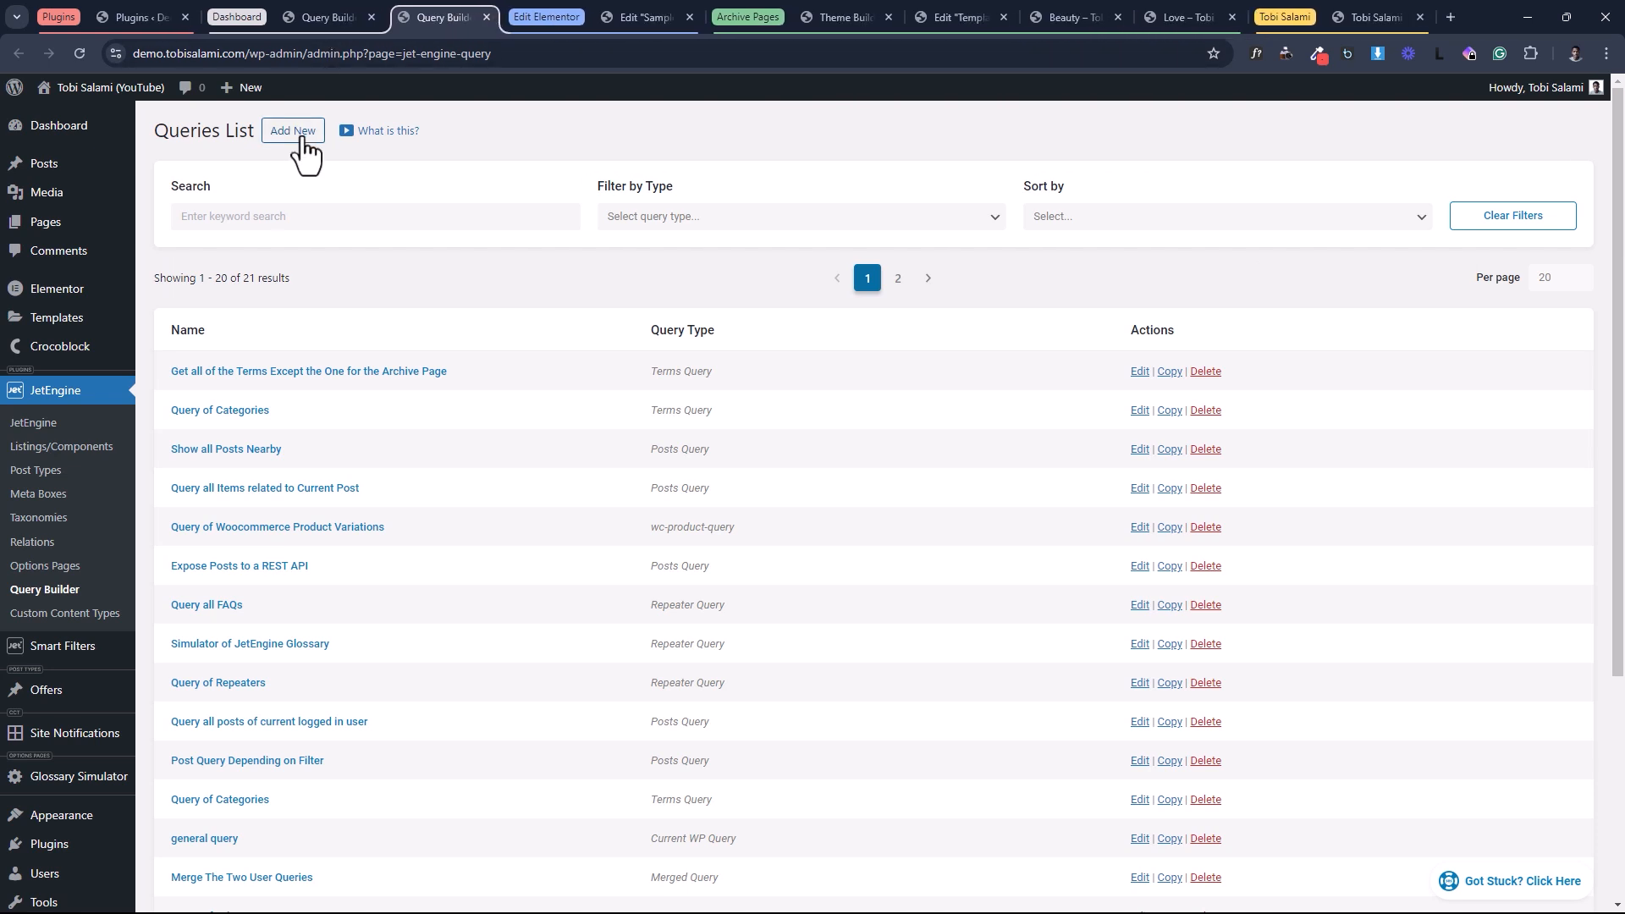
left_click(301, 133)
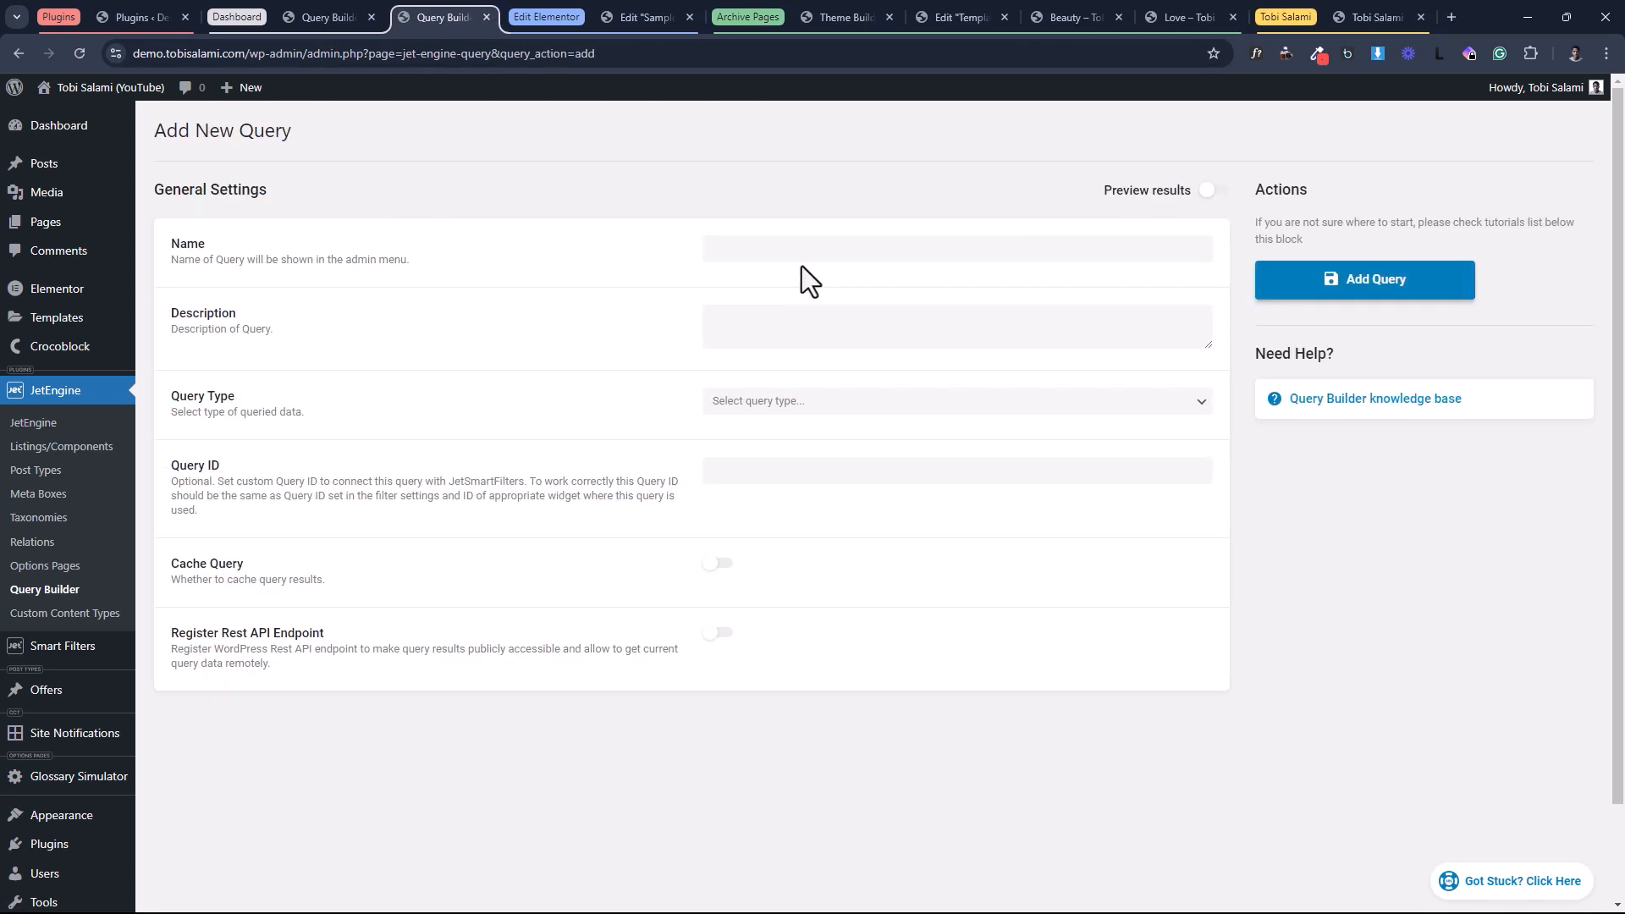
left_click(796, 250)
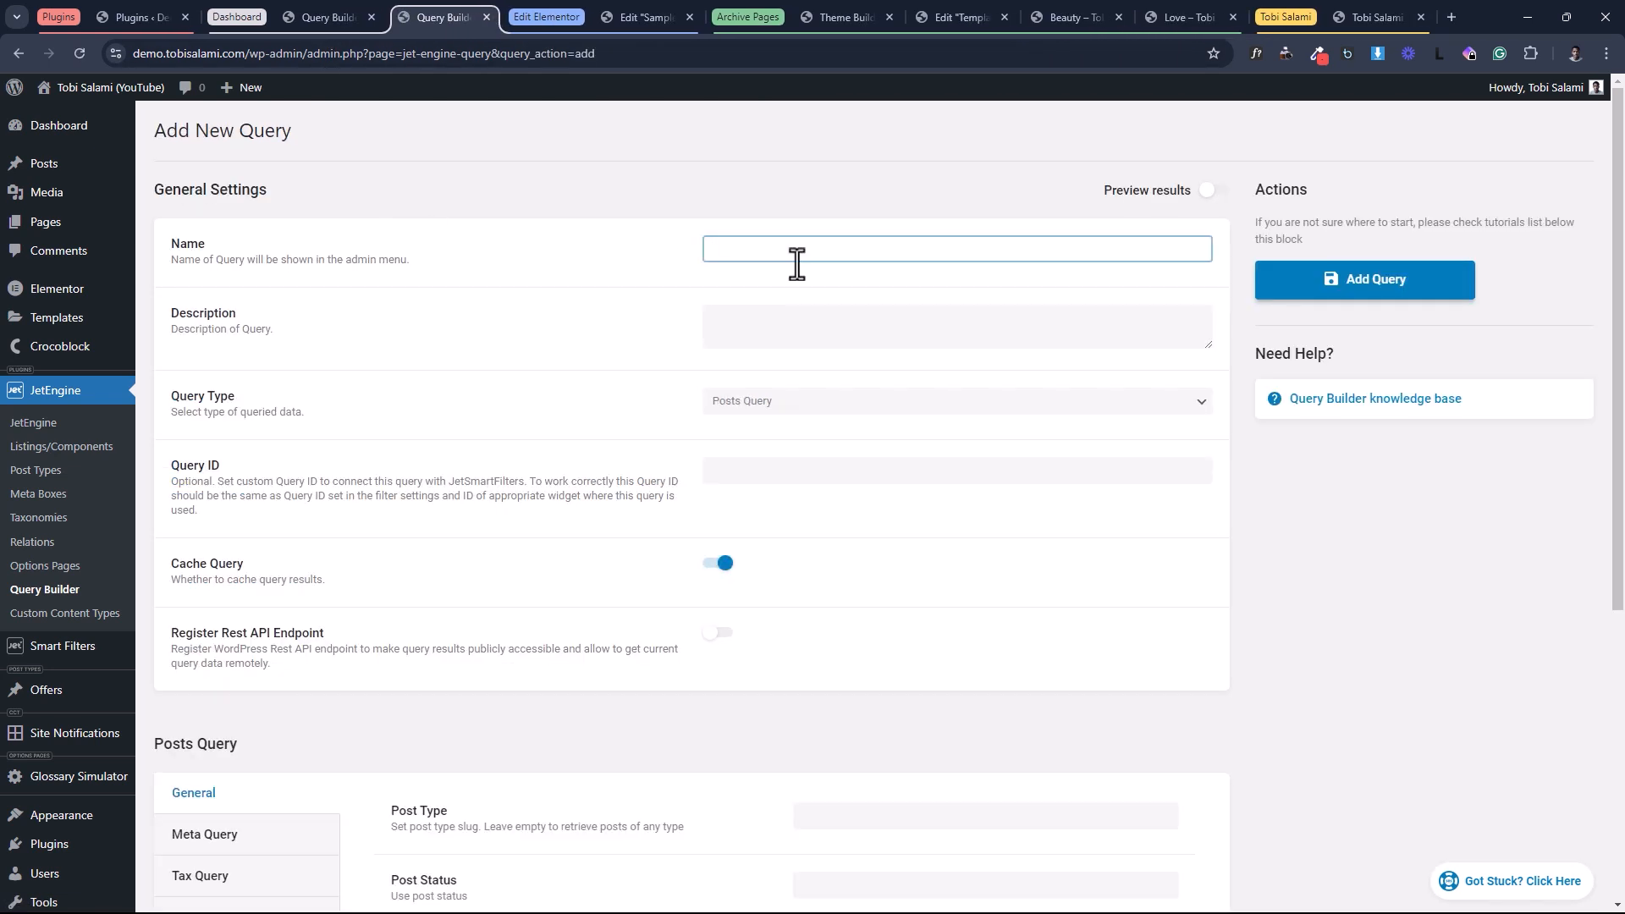
type("Query Only the Team on which Archive we are")
Set the archive term query's type to Terms Query and its taxonomy to Categories (category).
left_click(729, 406)
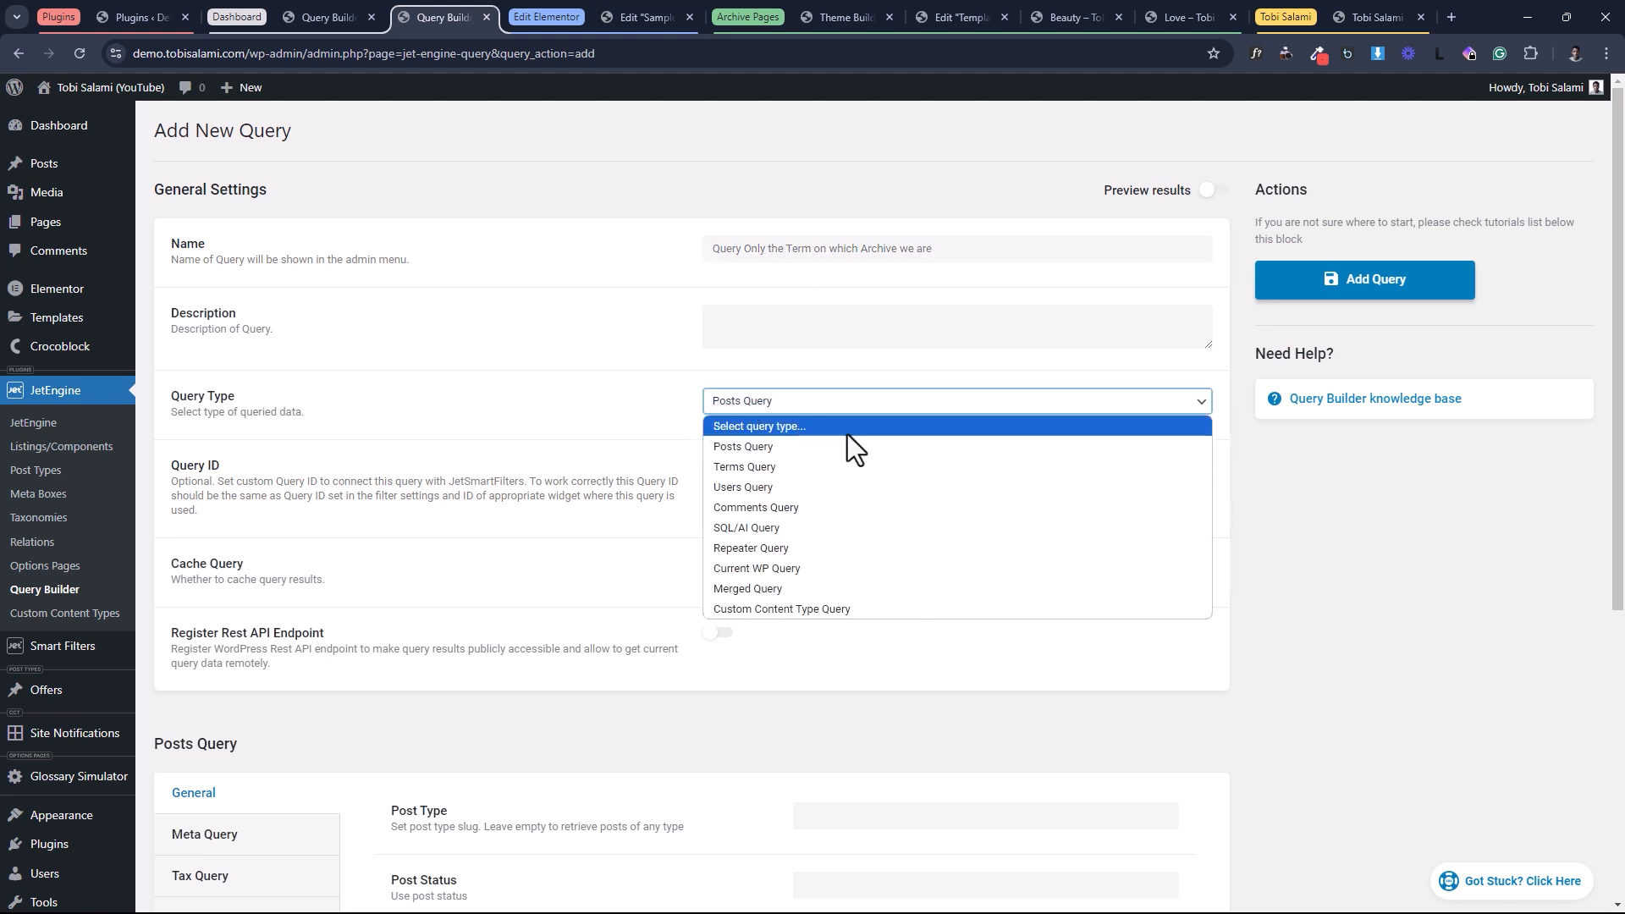
scroll(738, 471, "down", 3)
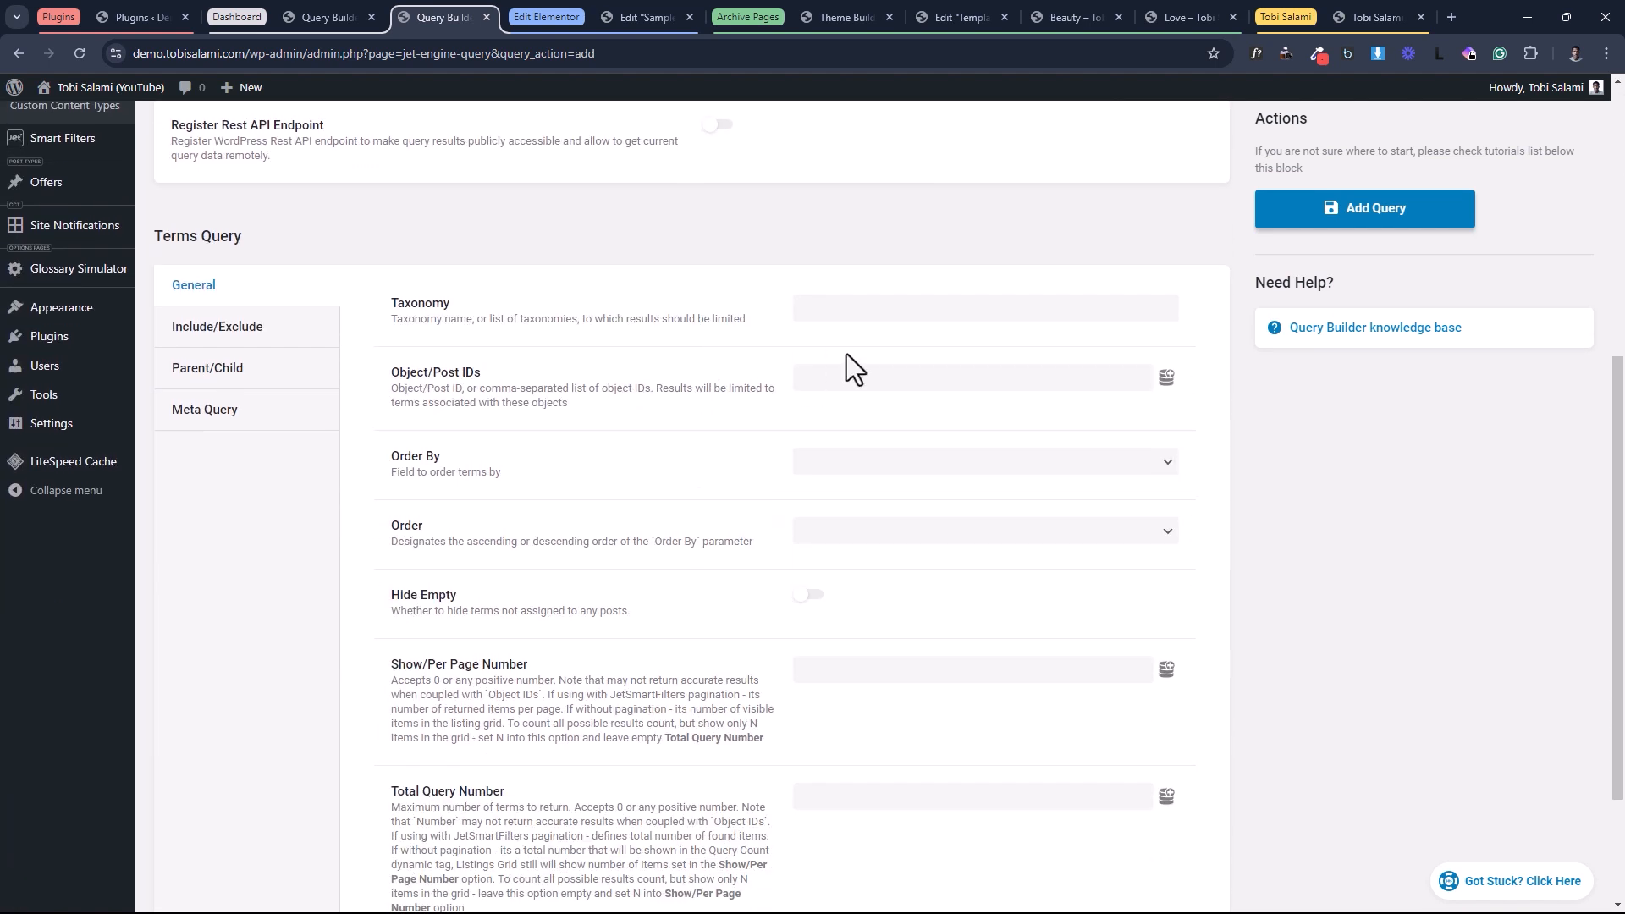
left_click(855, 309)
left_click(868, 341)
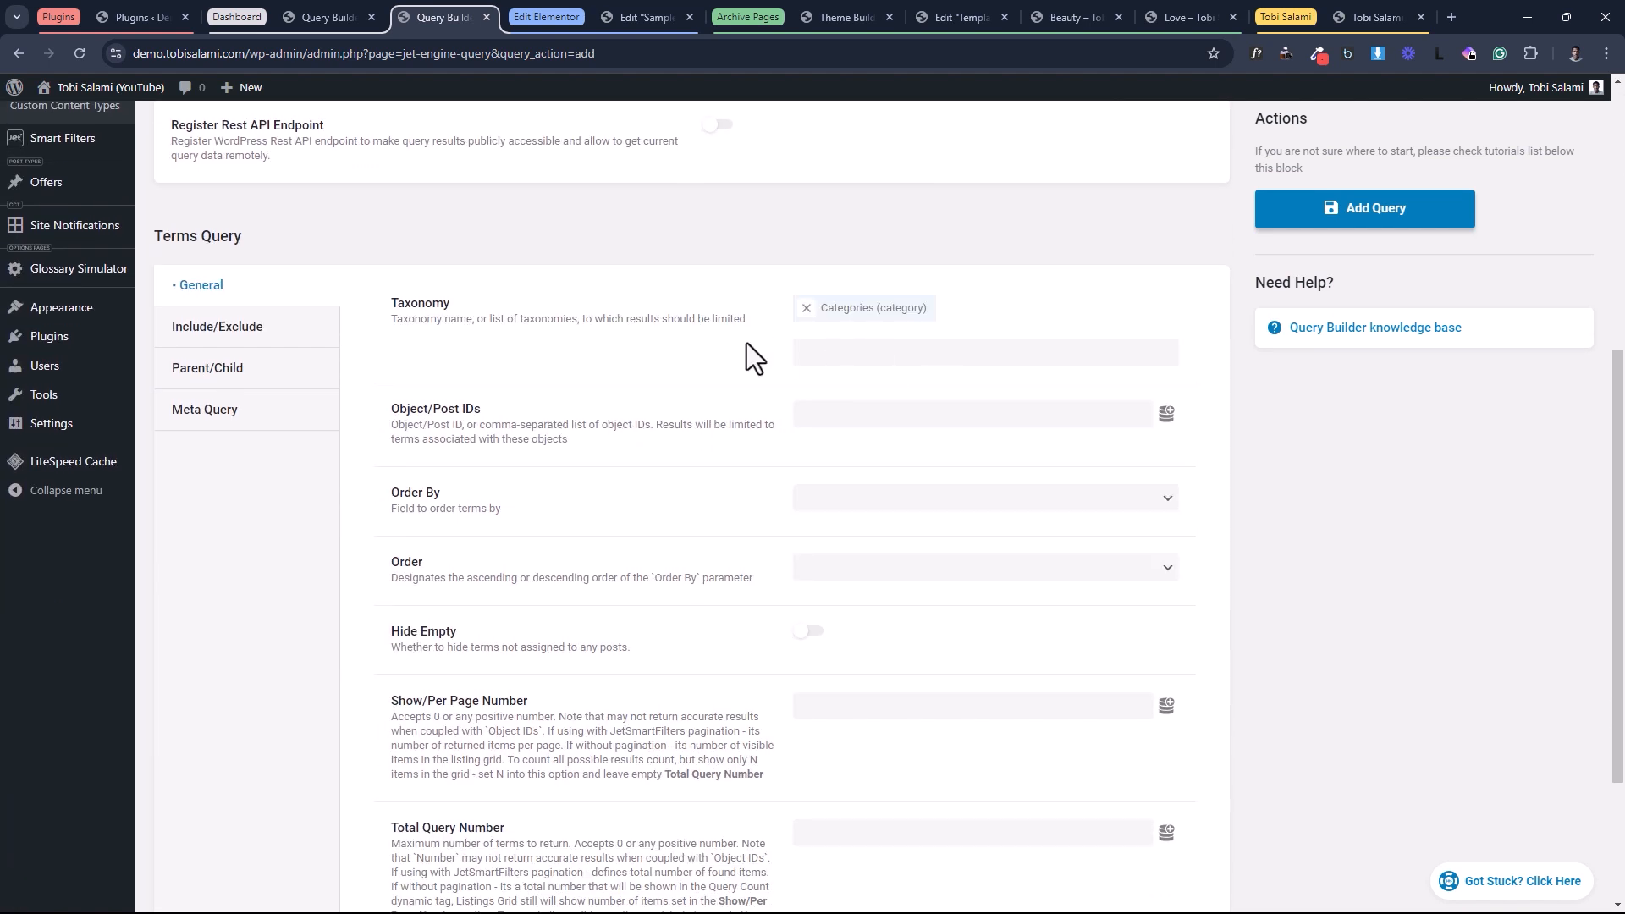
Include the dynamic Queried term value in the archive term query and add the query.
left_click(256, 341)
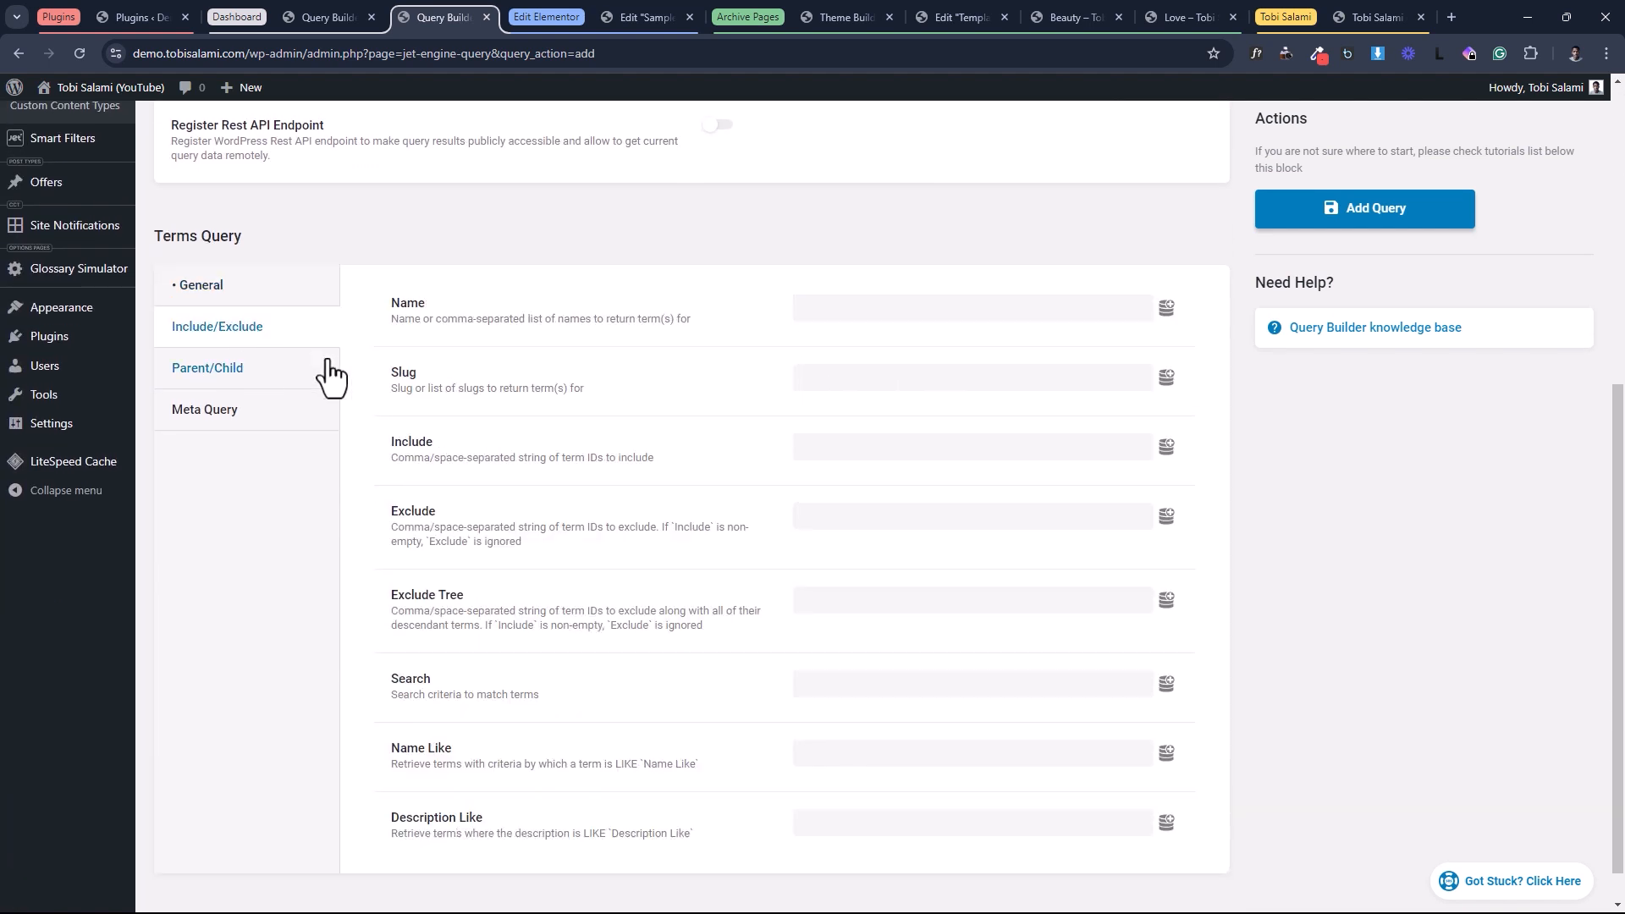
left_click(1166, 446)
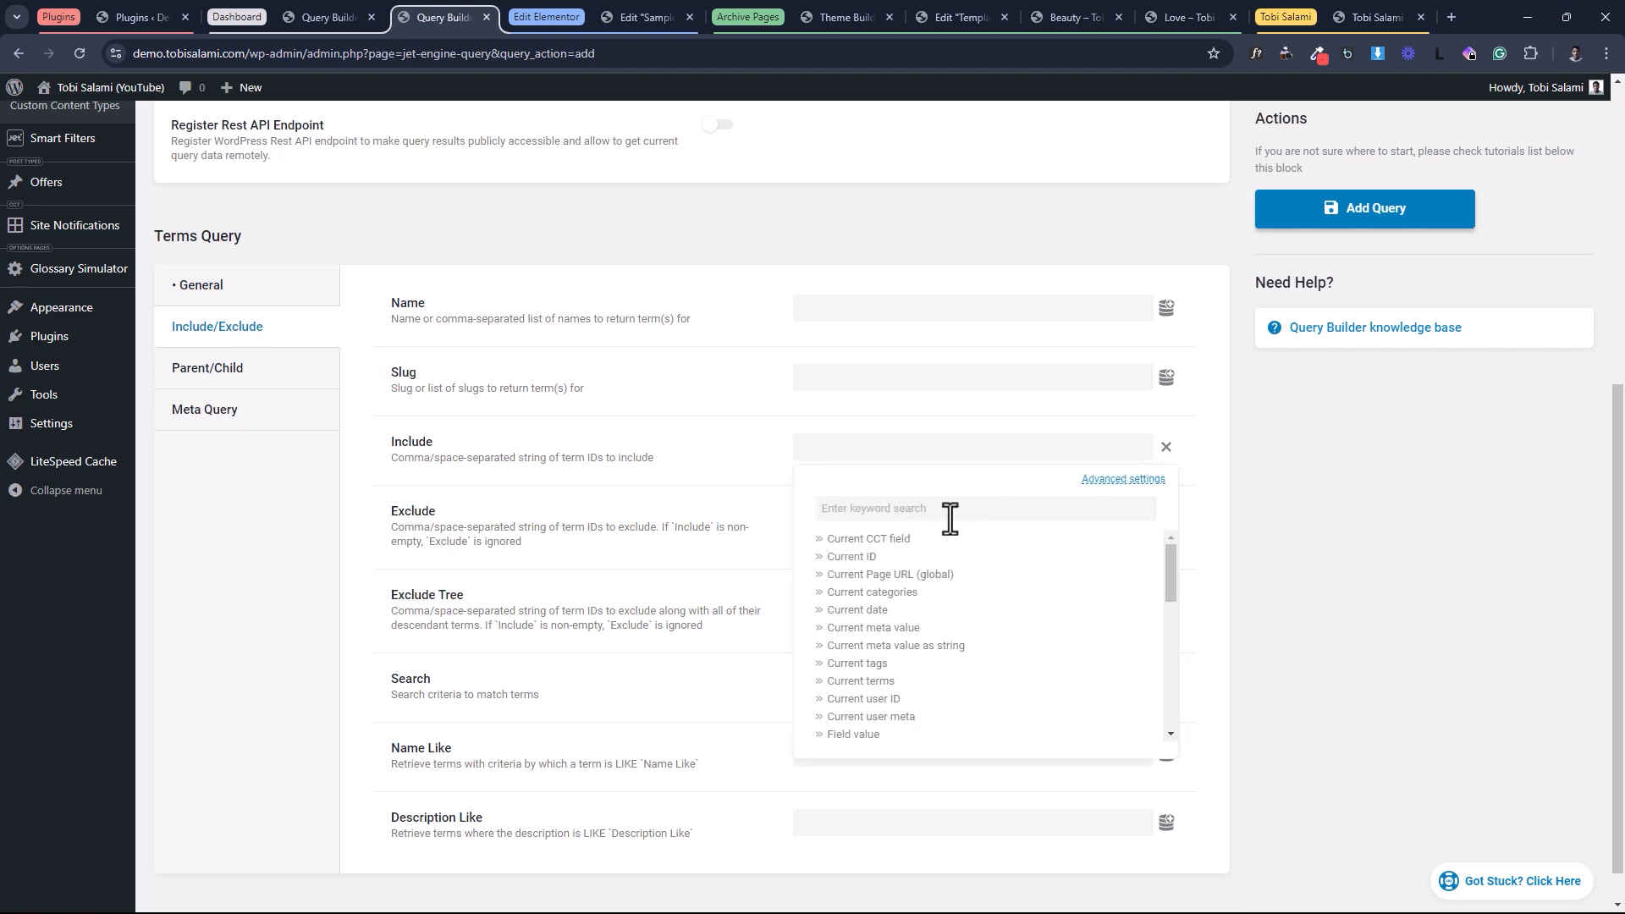
left_click(846, 535)
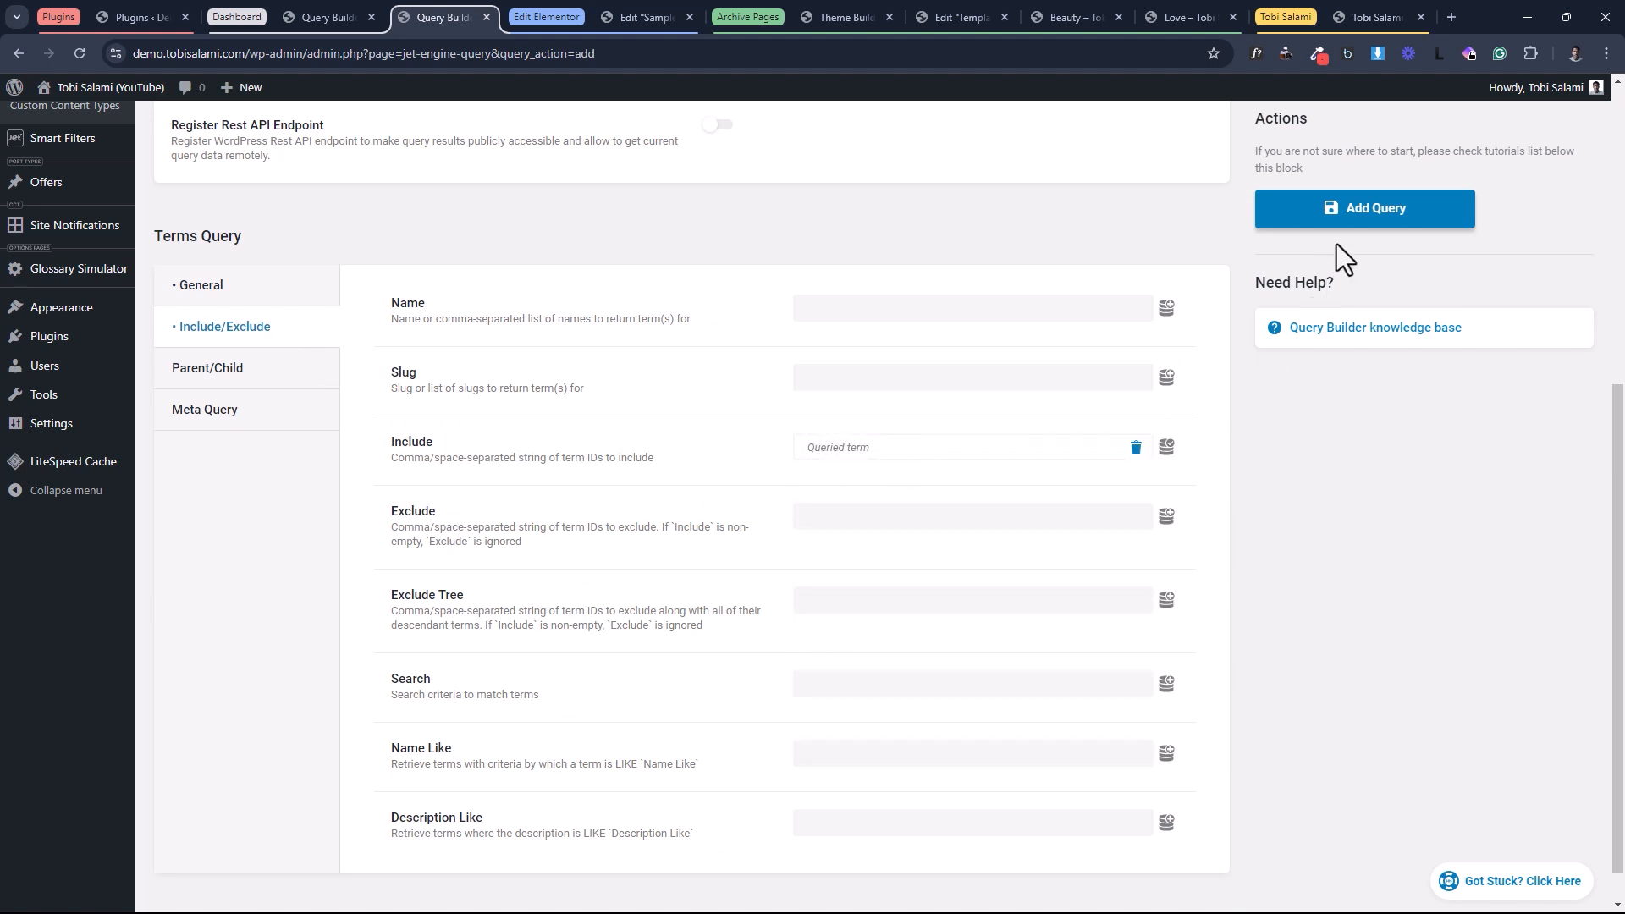
left_click(1336, 212)
scroll(805, 496, "up", 3)
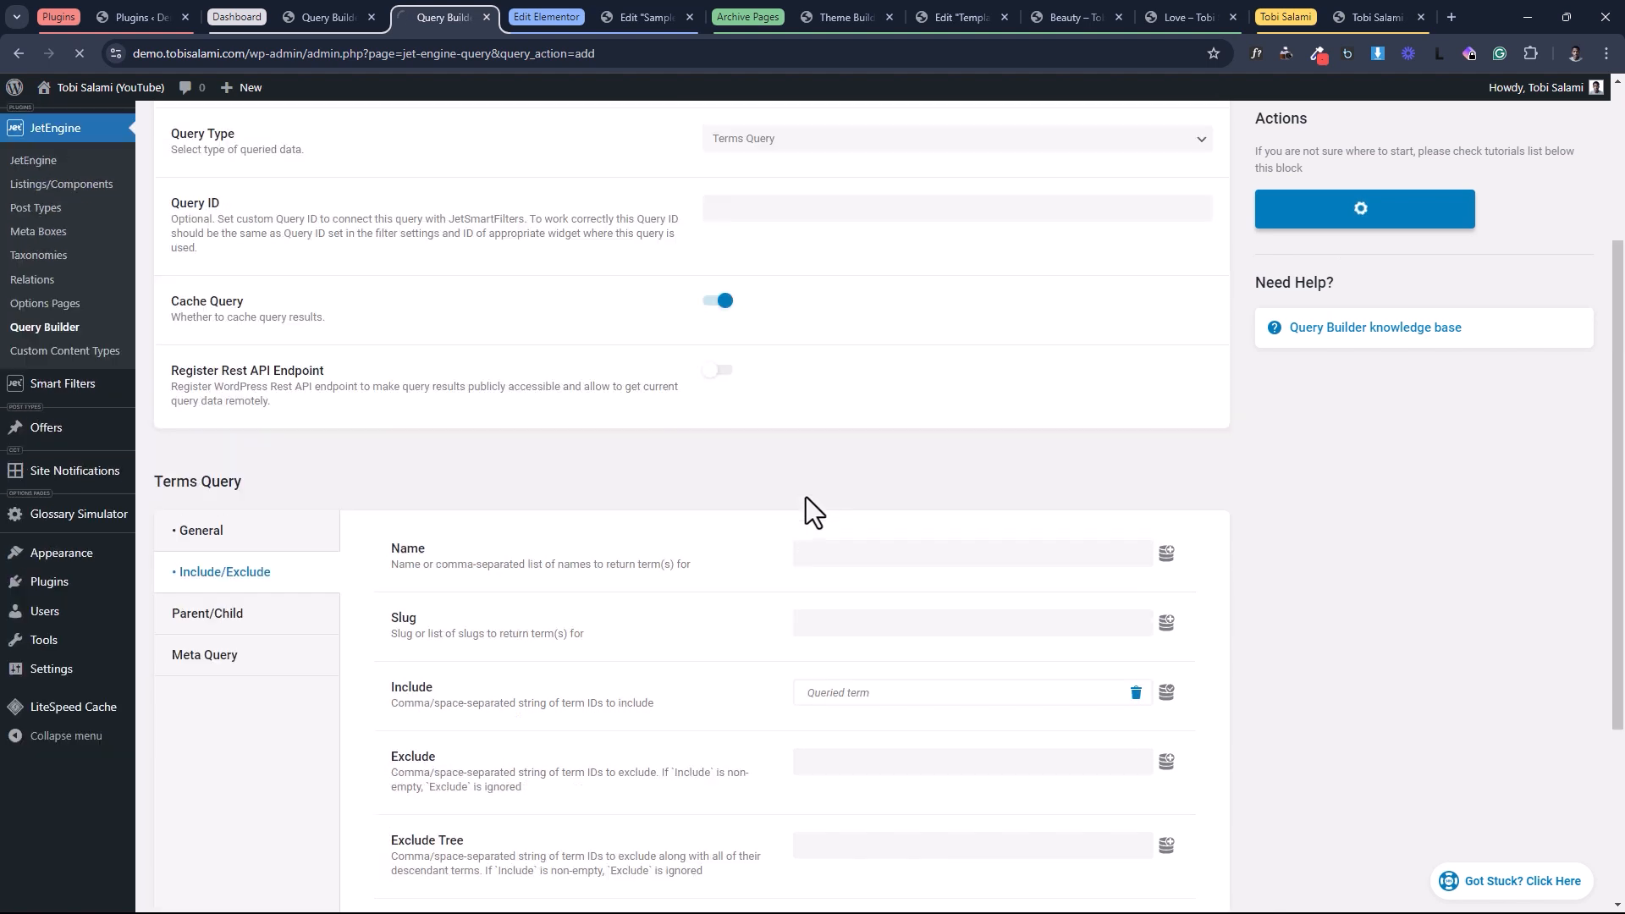
scroll(805, 495, "up", 3)
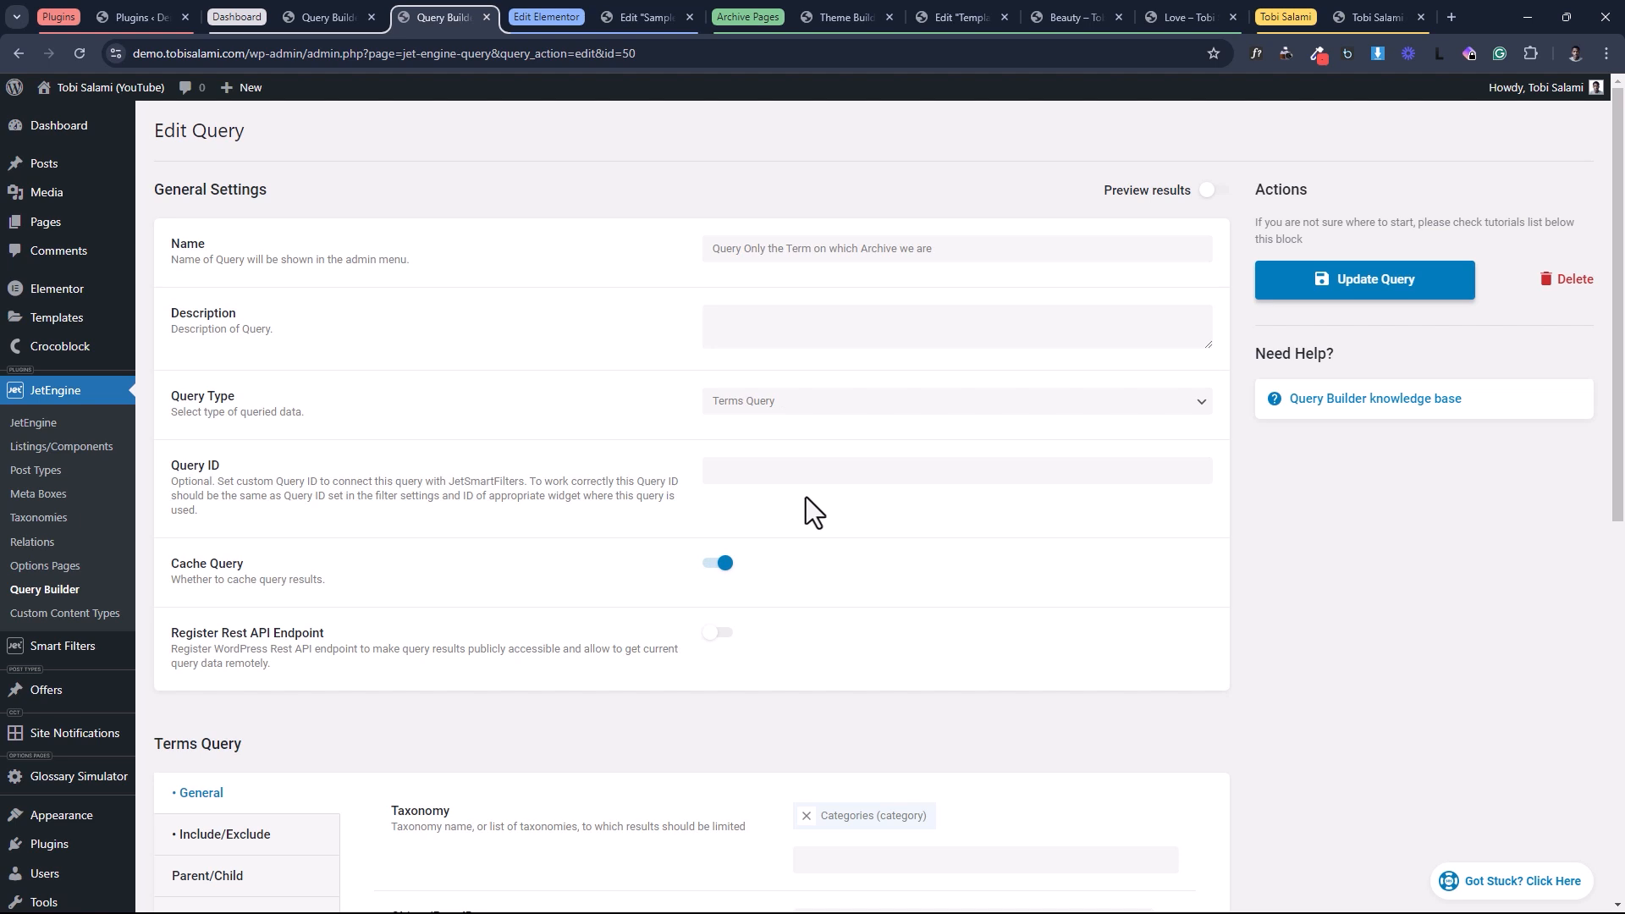
Start another new query and name it "Merge both Queries Together".
left_click_drag(950, 246, 653, 241)
left_click(652, 240)
left_click(49, 590)
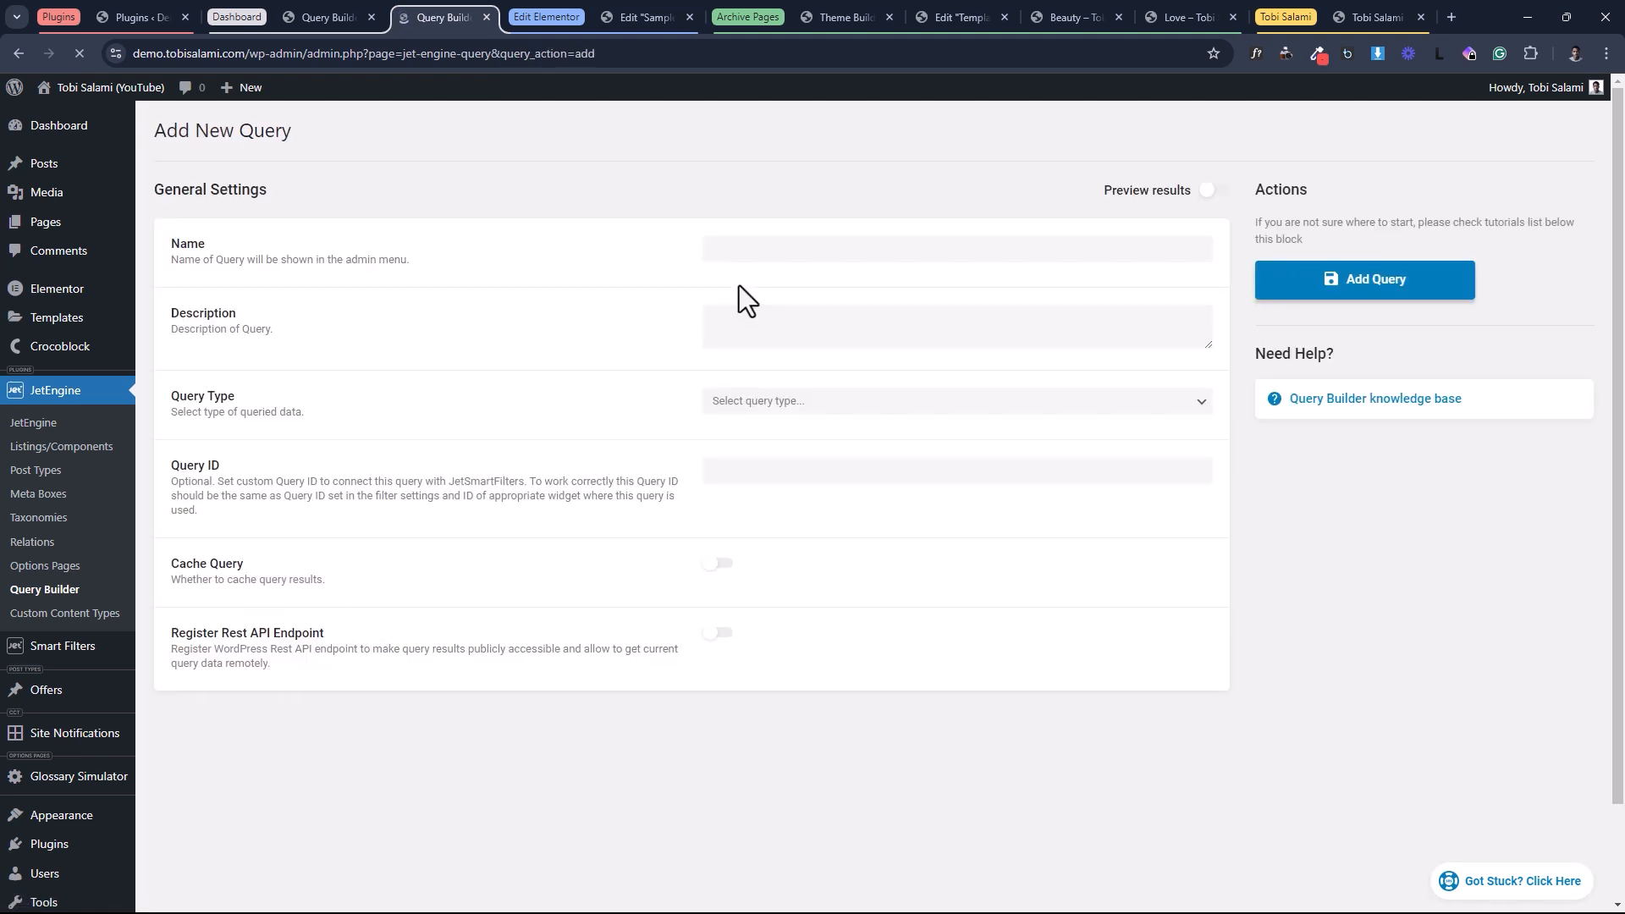
left_click(731, 252)
type("Merge")
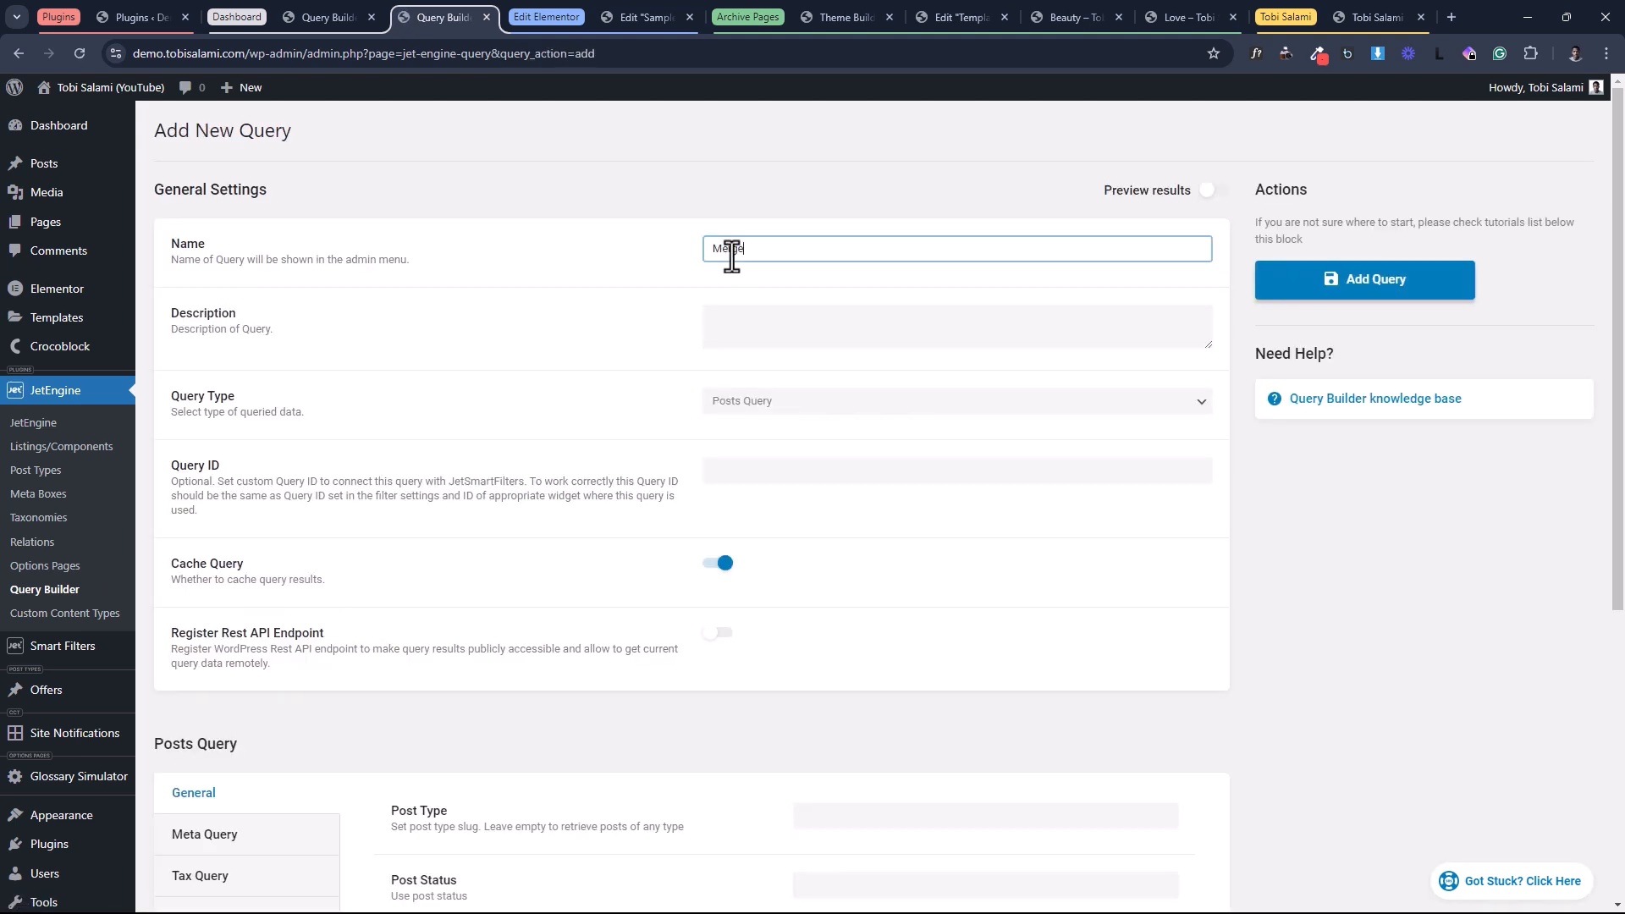
type(" both Queries Together")
Set the query type to Merged Query and have it merge queries of type Terms.
left_click(740, 406)
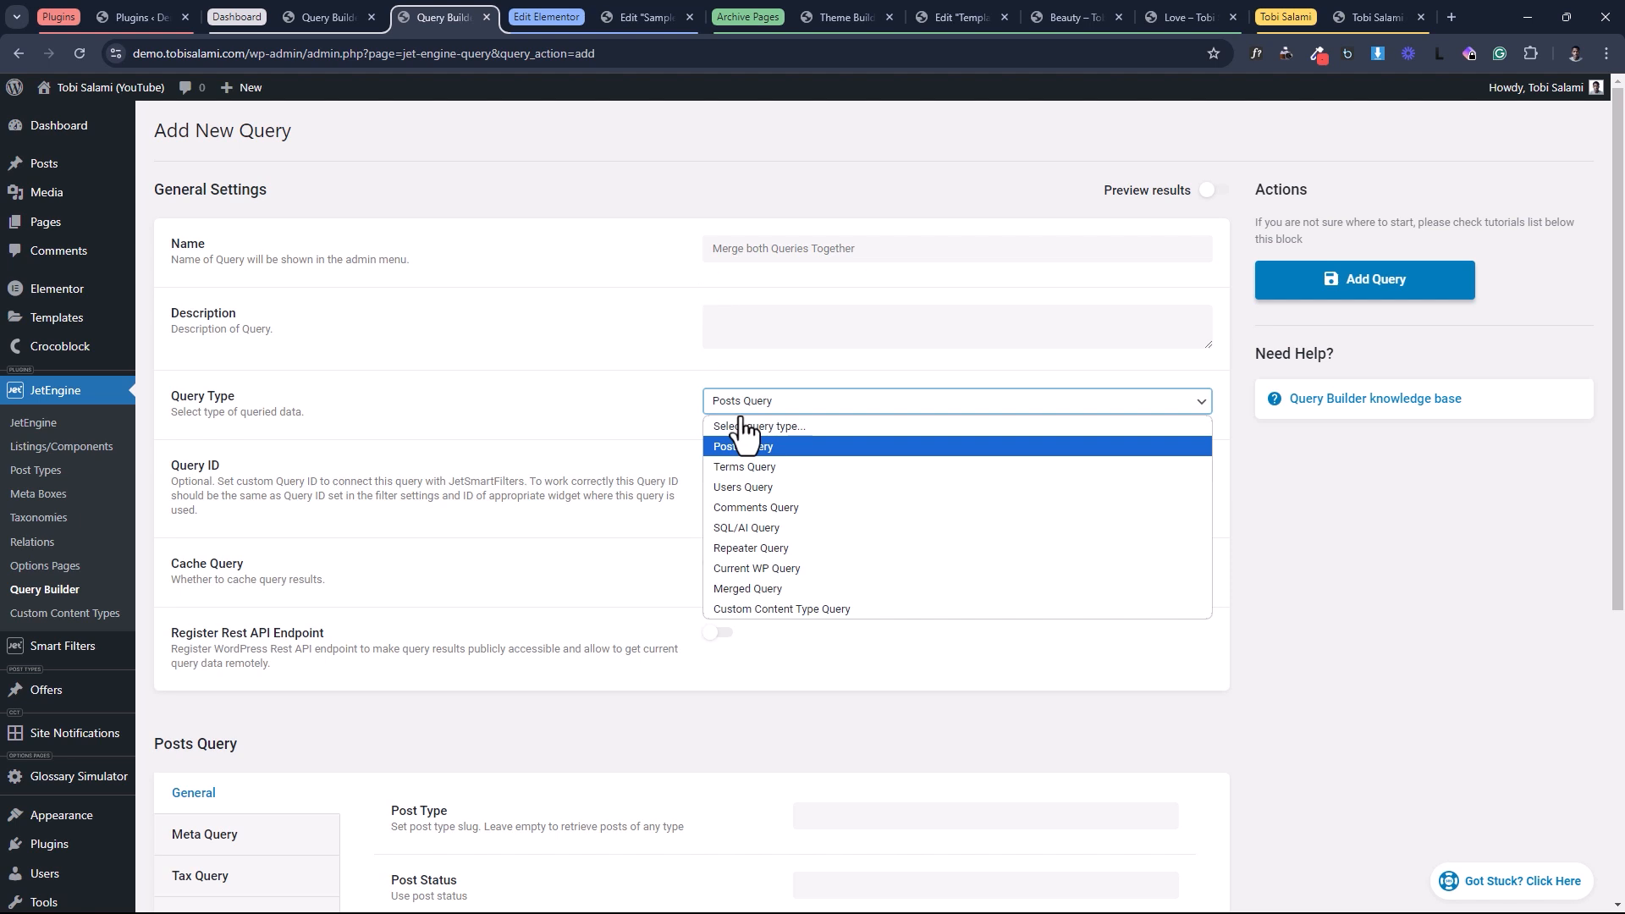
left_click(738, 589)
scroll(734, 575, "down", 4)
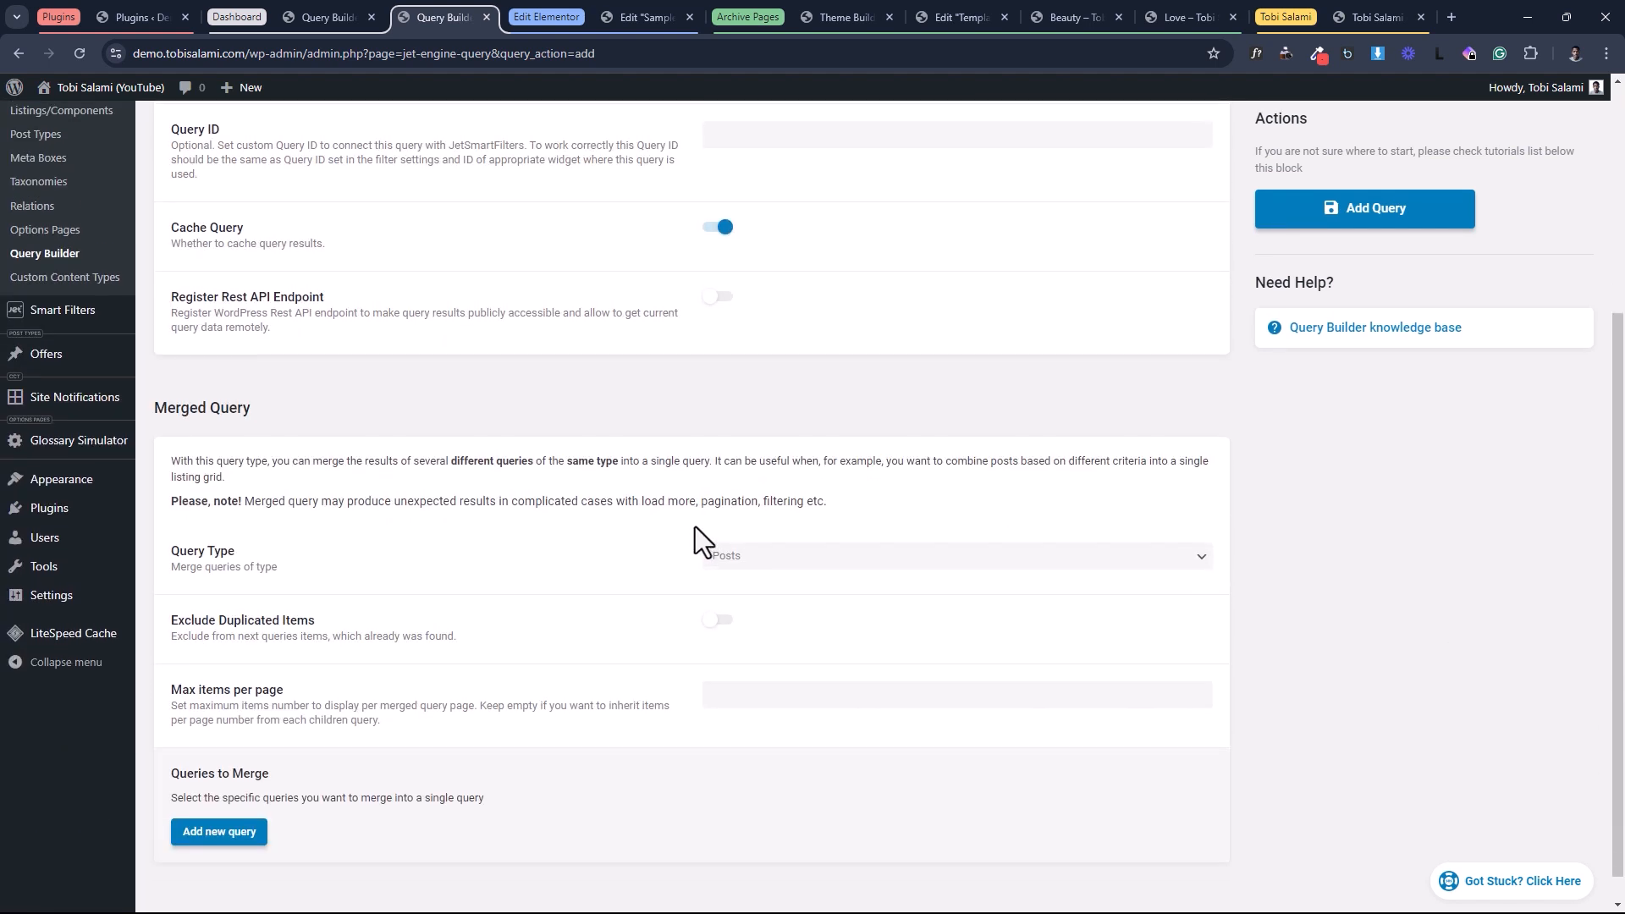
scroll(592, 533, "down", 1)
left_click(743, 533)
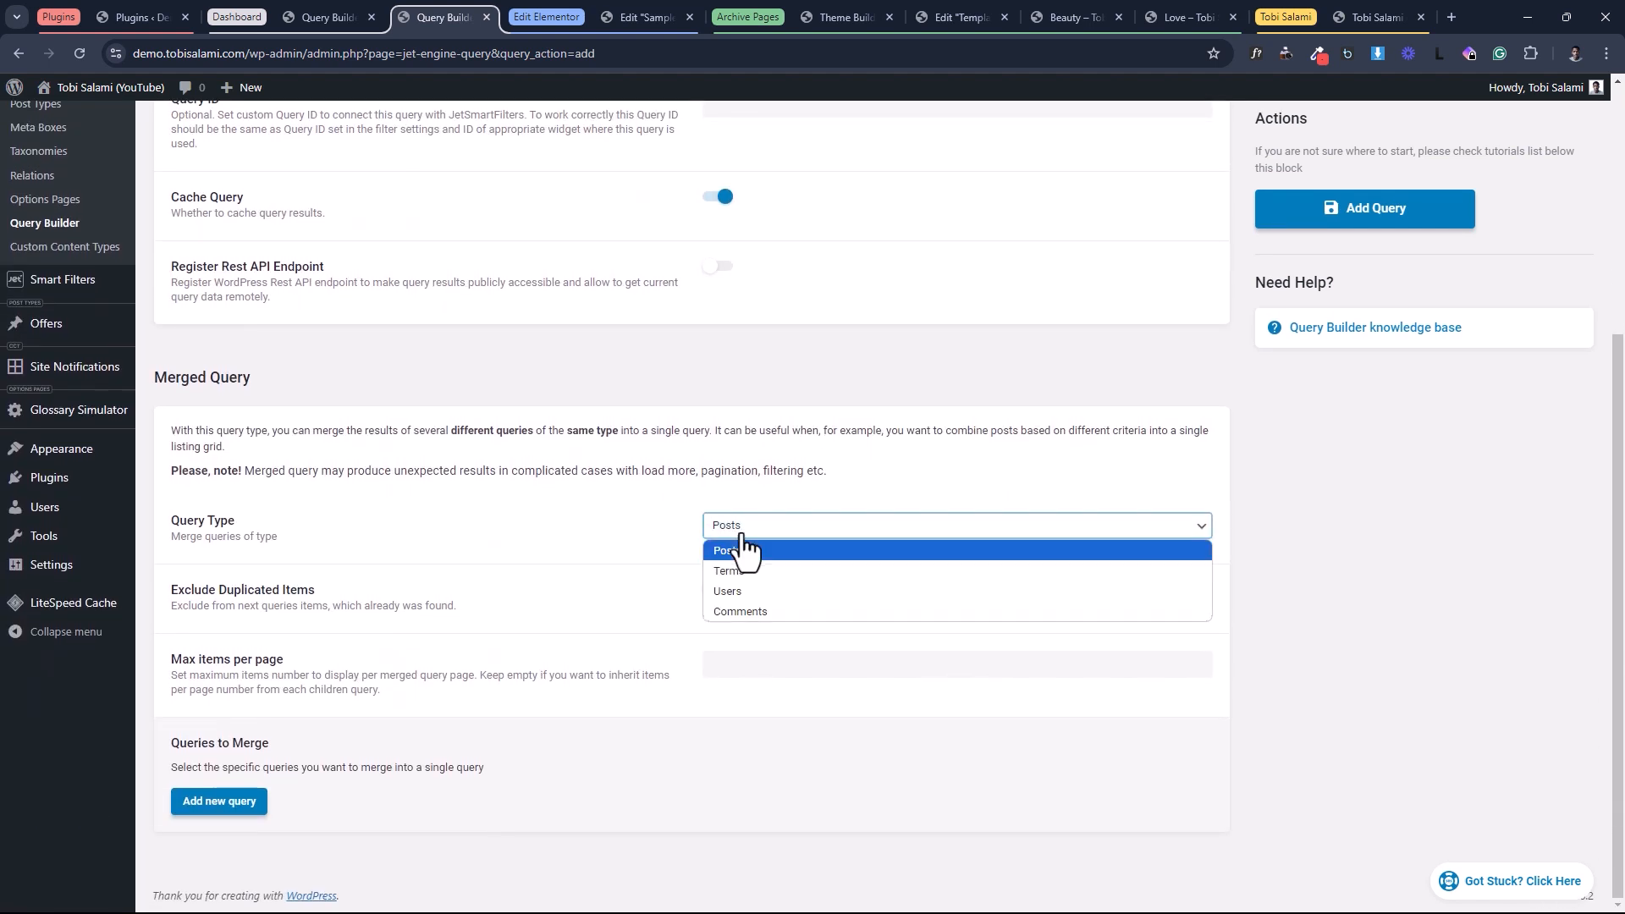
left_click(738, 571)
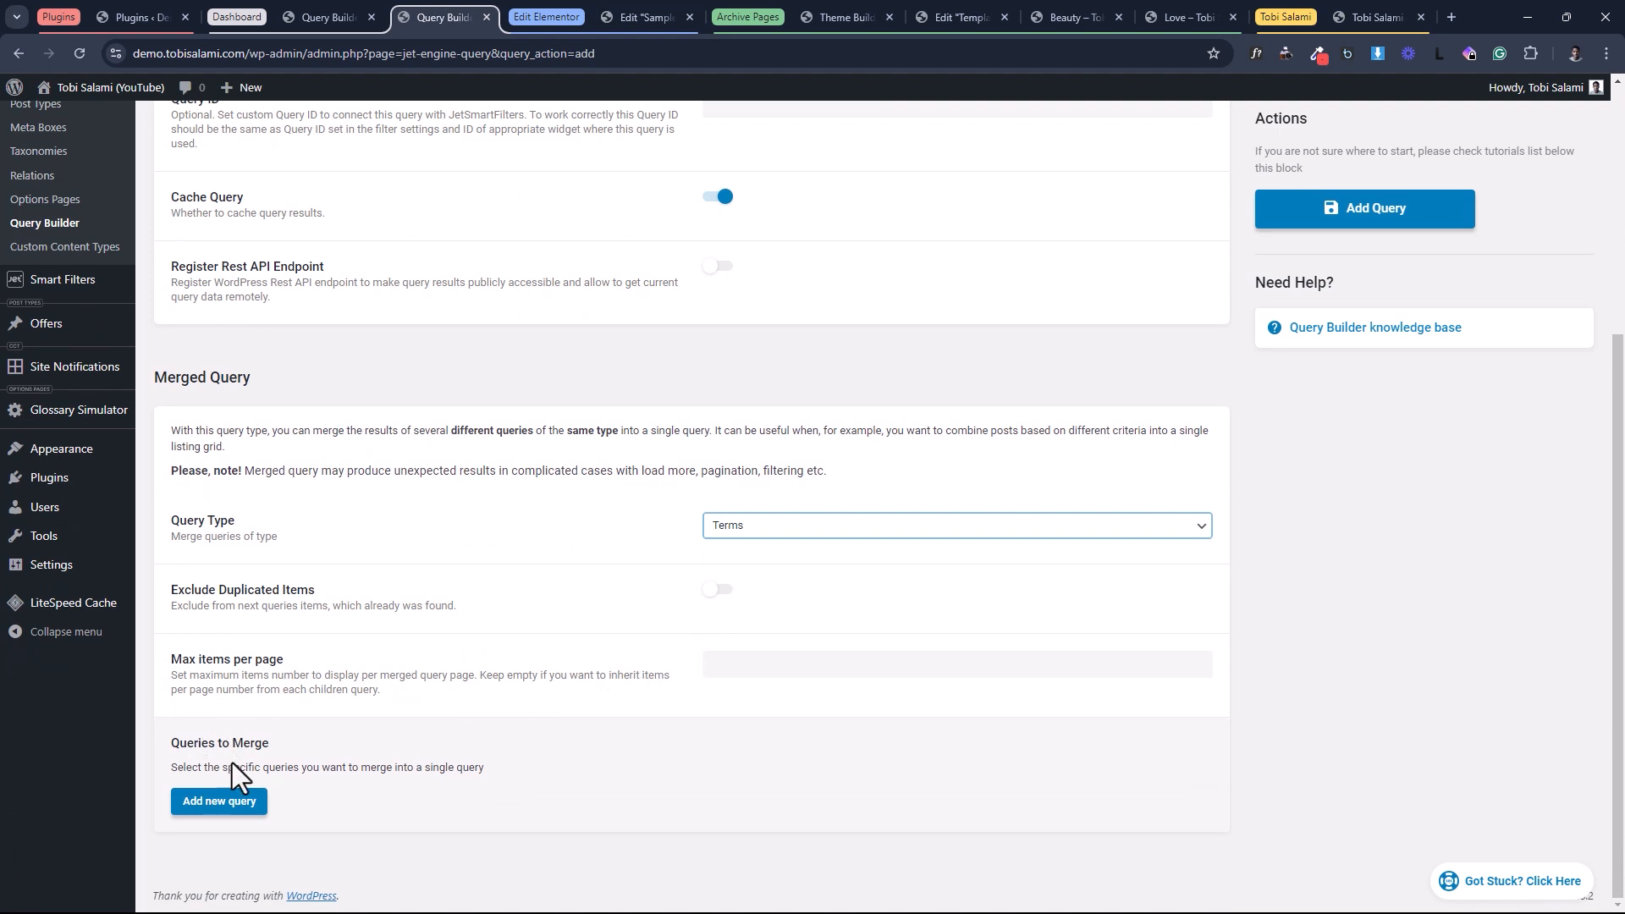
Add a query to merge and set it to "Get all of the Terms Except the One for the Archive Page".
left_click(221, 800)
scroll(440, 719, "down", 2)
left_click(748, 732)
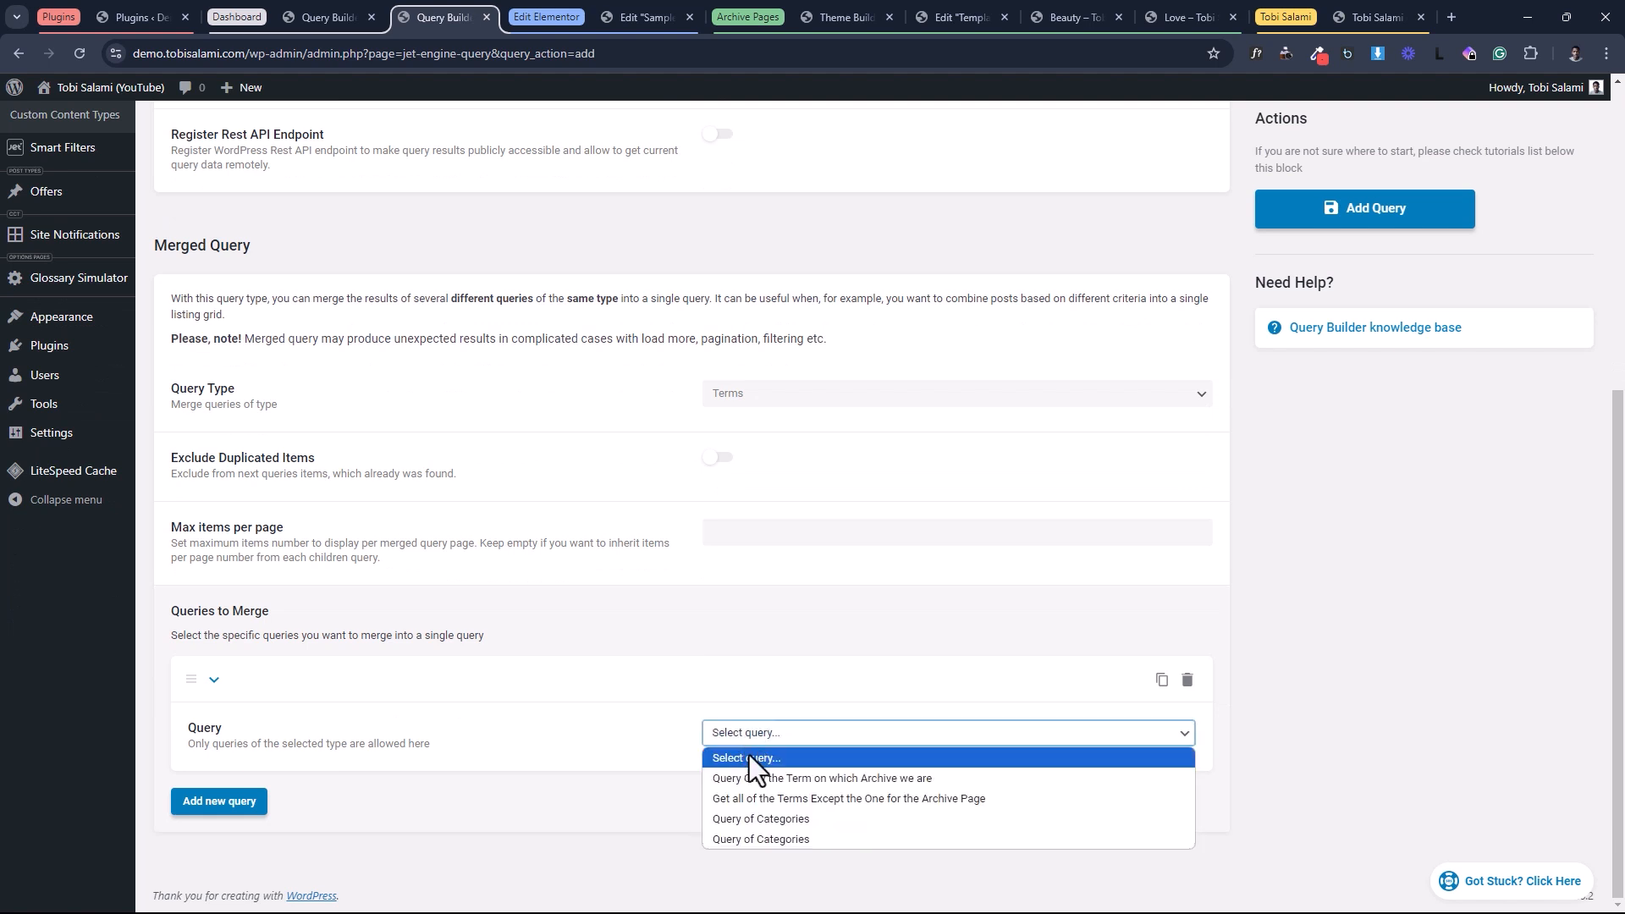
left_click(786, 797)
left_click(788, 734)
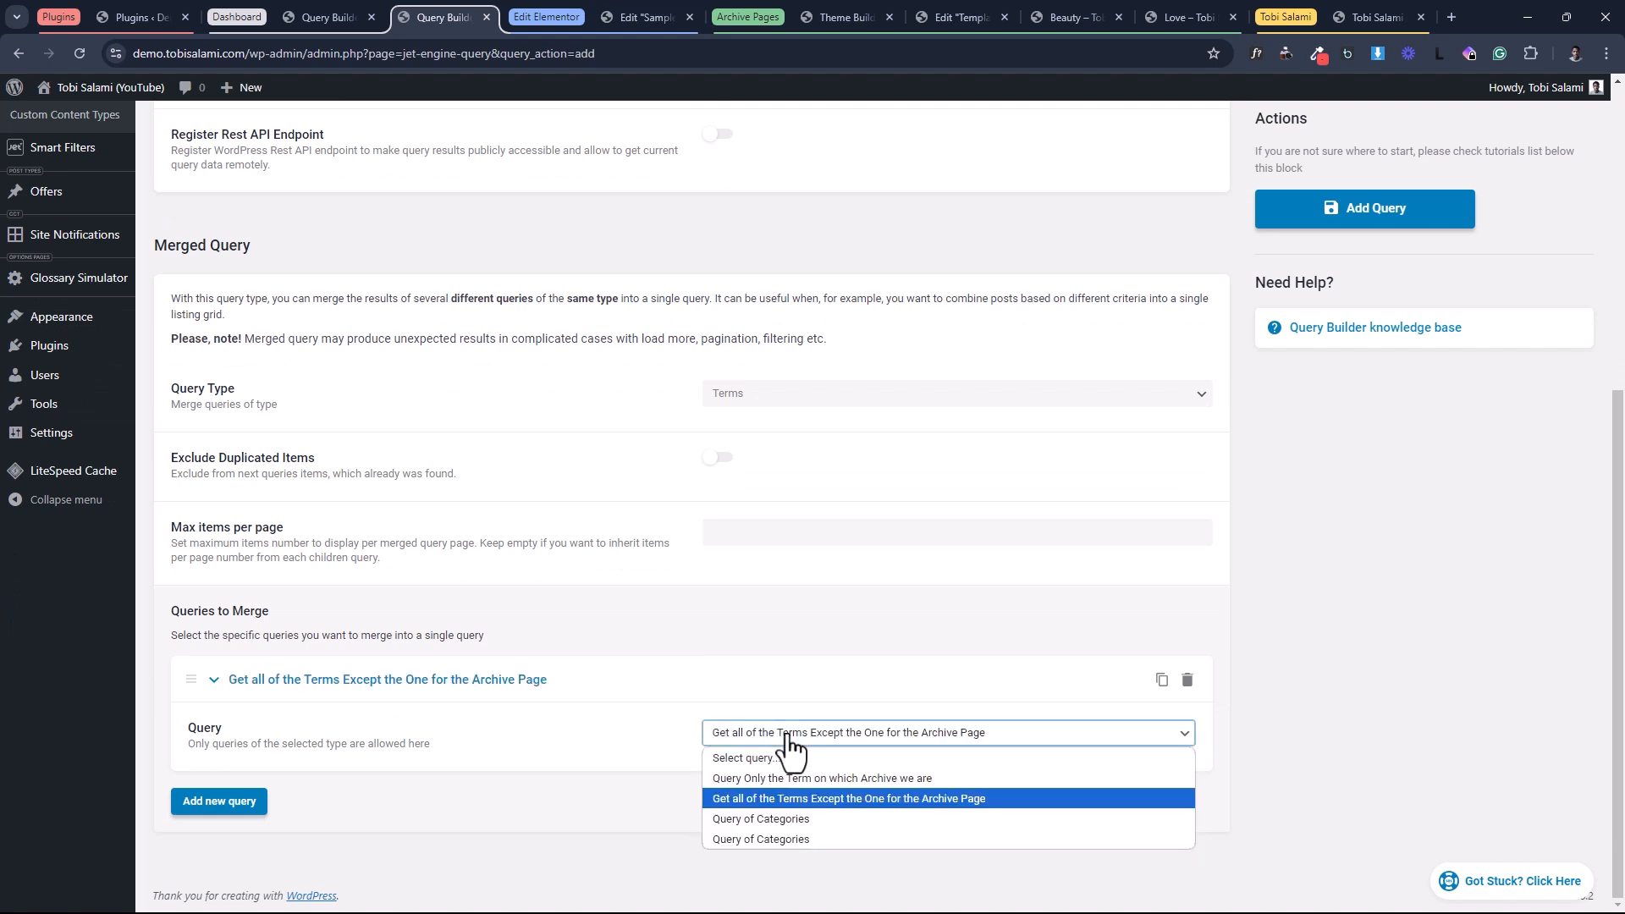
left_click(788, 741)
Add "Query Only the Term on which Archive we are" as the second query to merge and save the merged query.
left_click(222, 801)
scroll(489, 743, "down", 2)
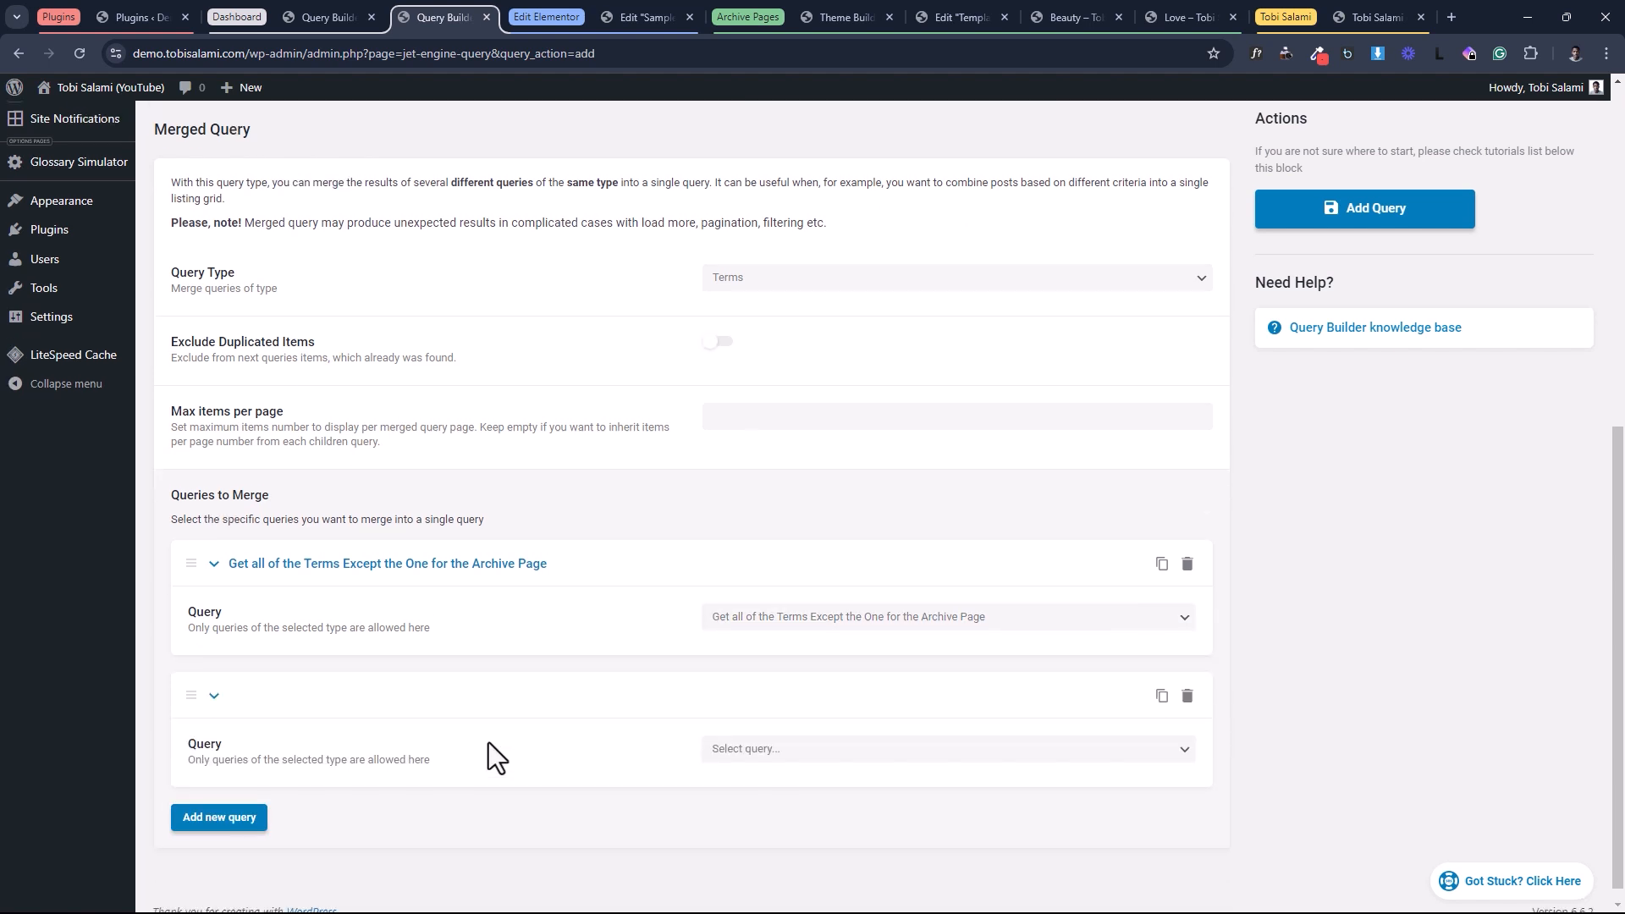
left_click(809, 743)
left_click(804, 771)
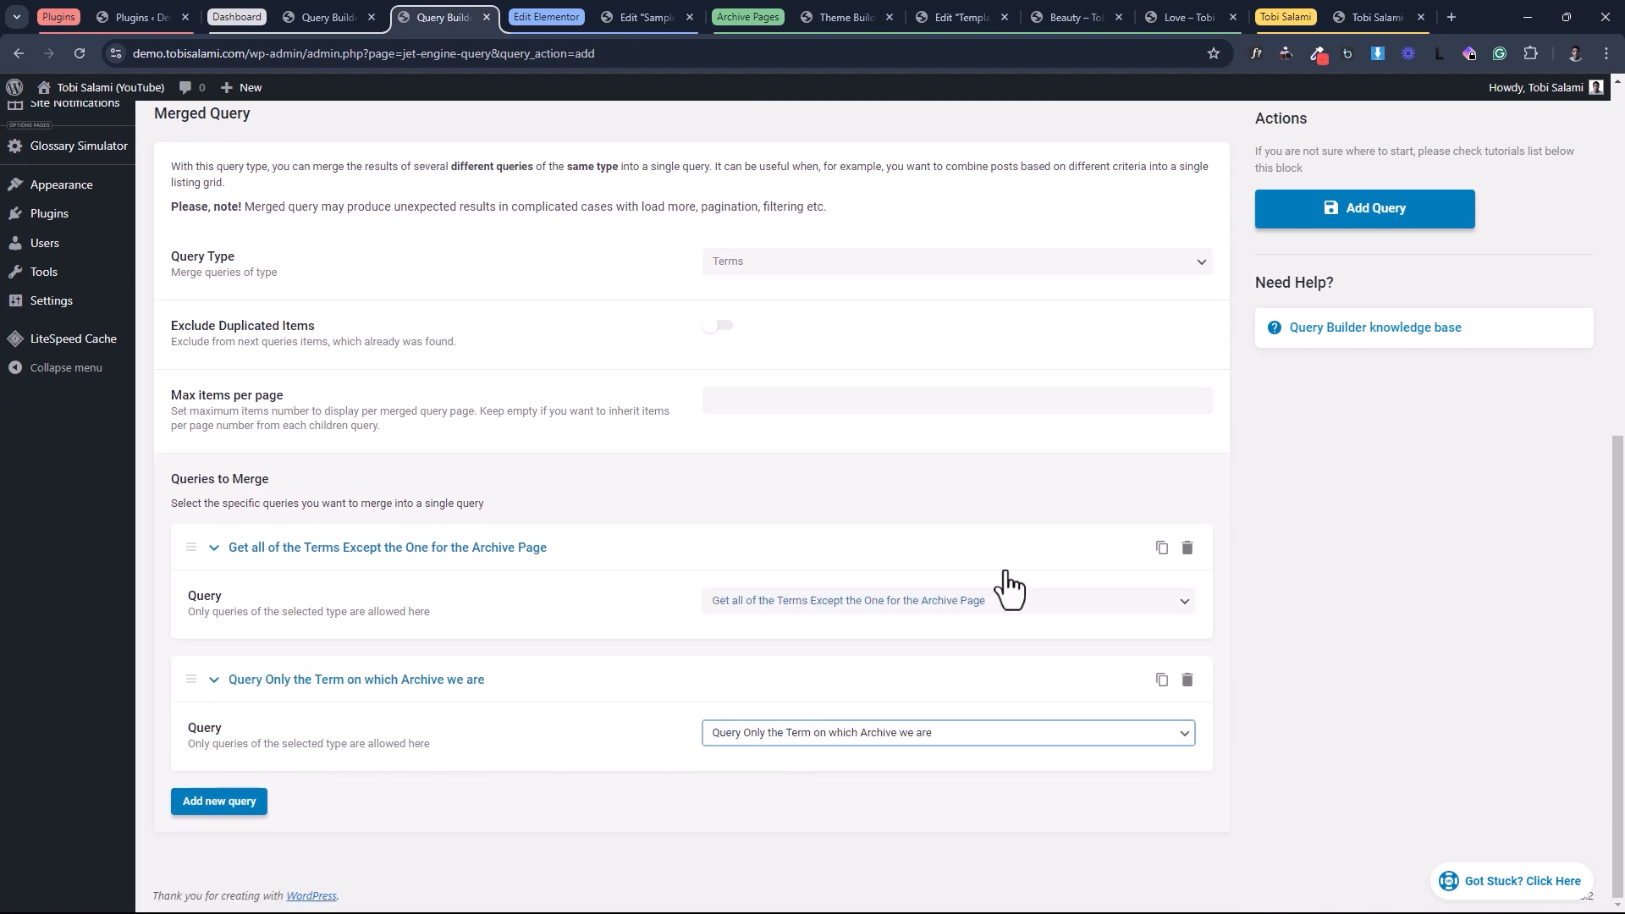
left_click(1299, 208)
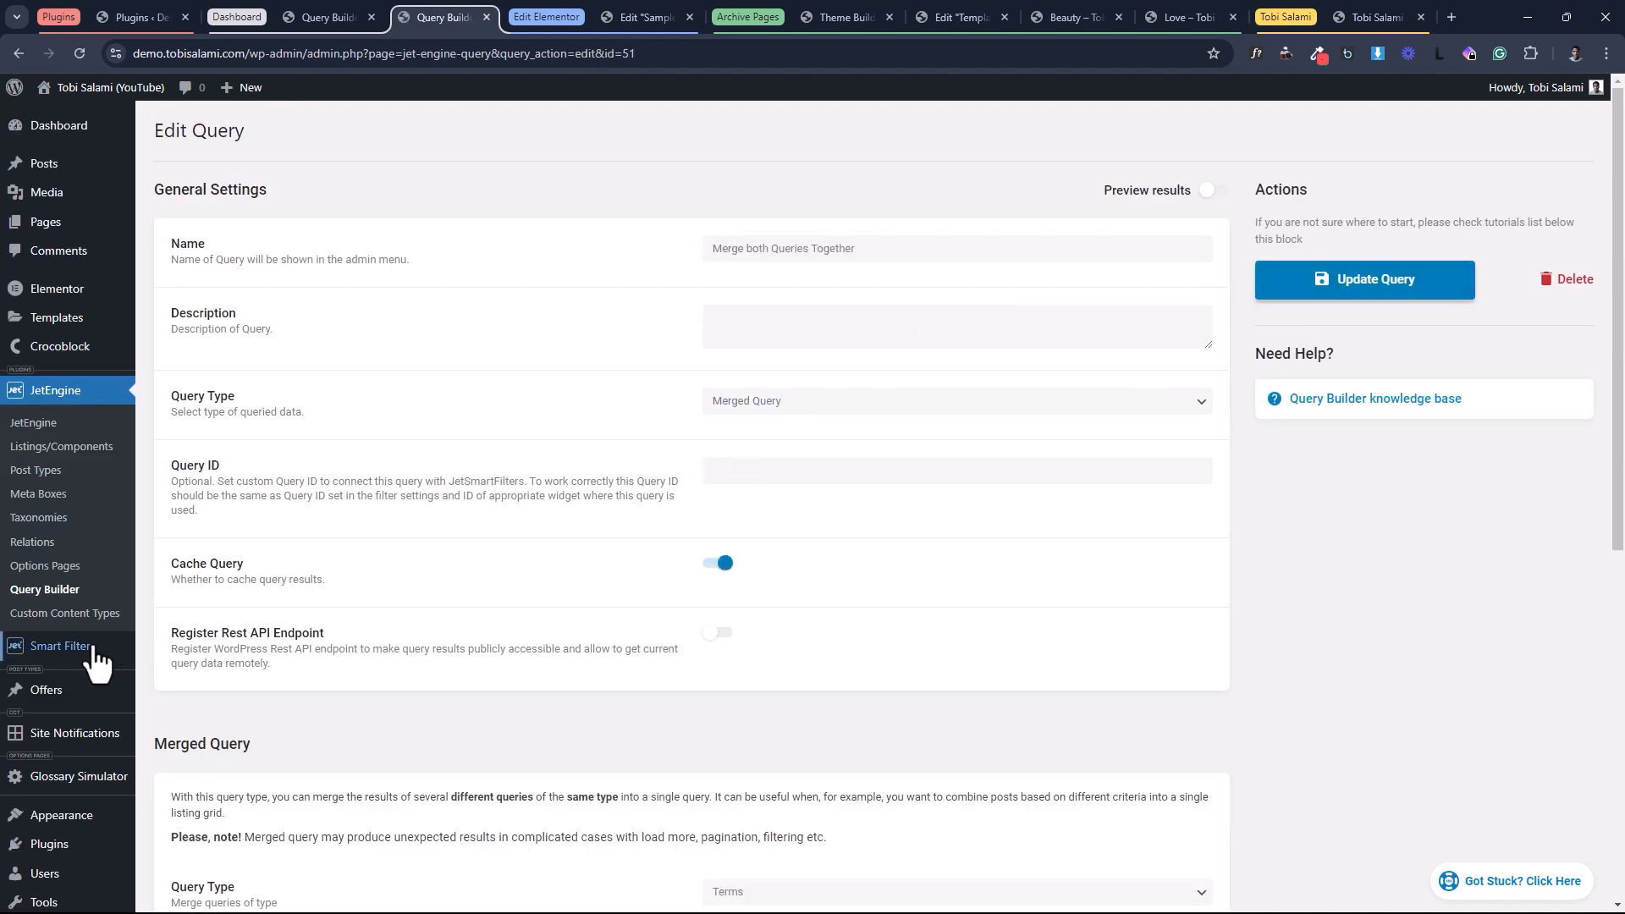
Open the smart filter "Filter Of Categories (Based On Query)" in a separate tab and set its query to "Merge both Queries Together".
mouse_move(93, 651)
middle_click(161, 649)
left_click(499, 15)
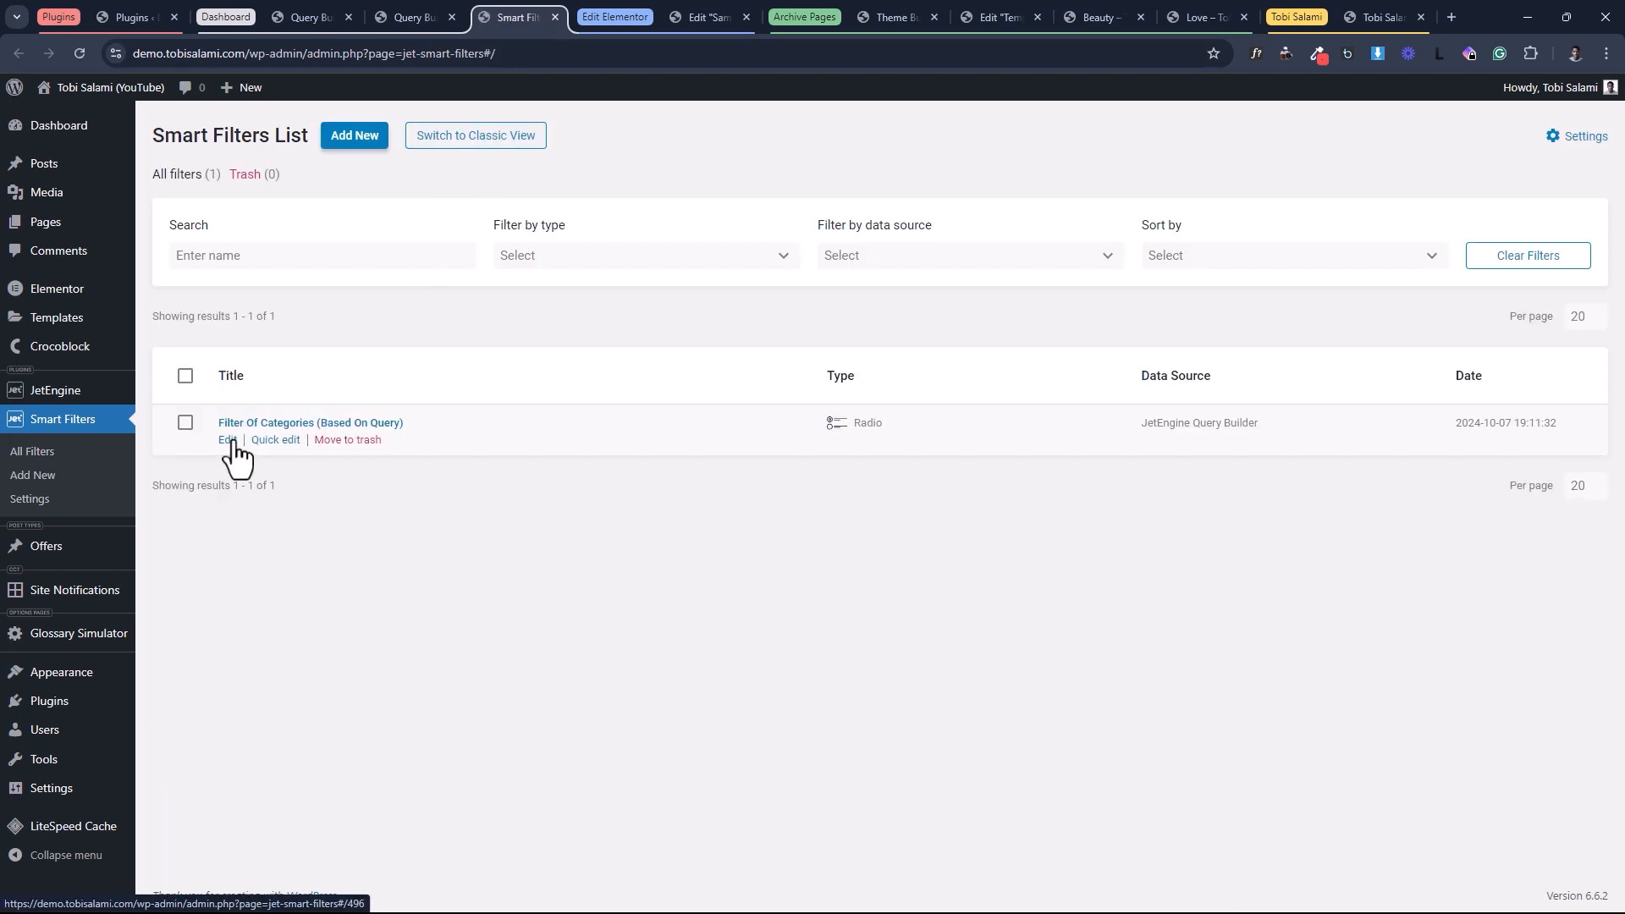
left_click(229, 441)
scroll(561, 338, "down", 5)
left_click(562, 220)
scroll(562, 389, "down", 10)
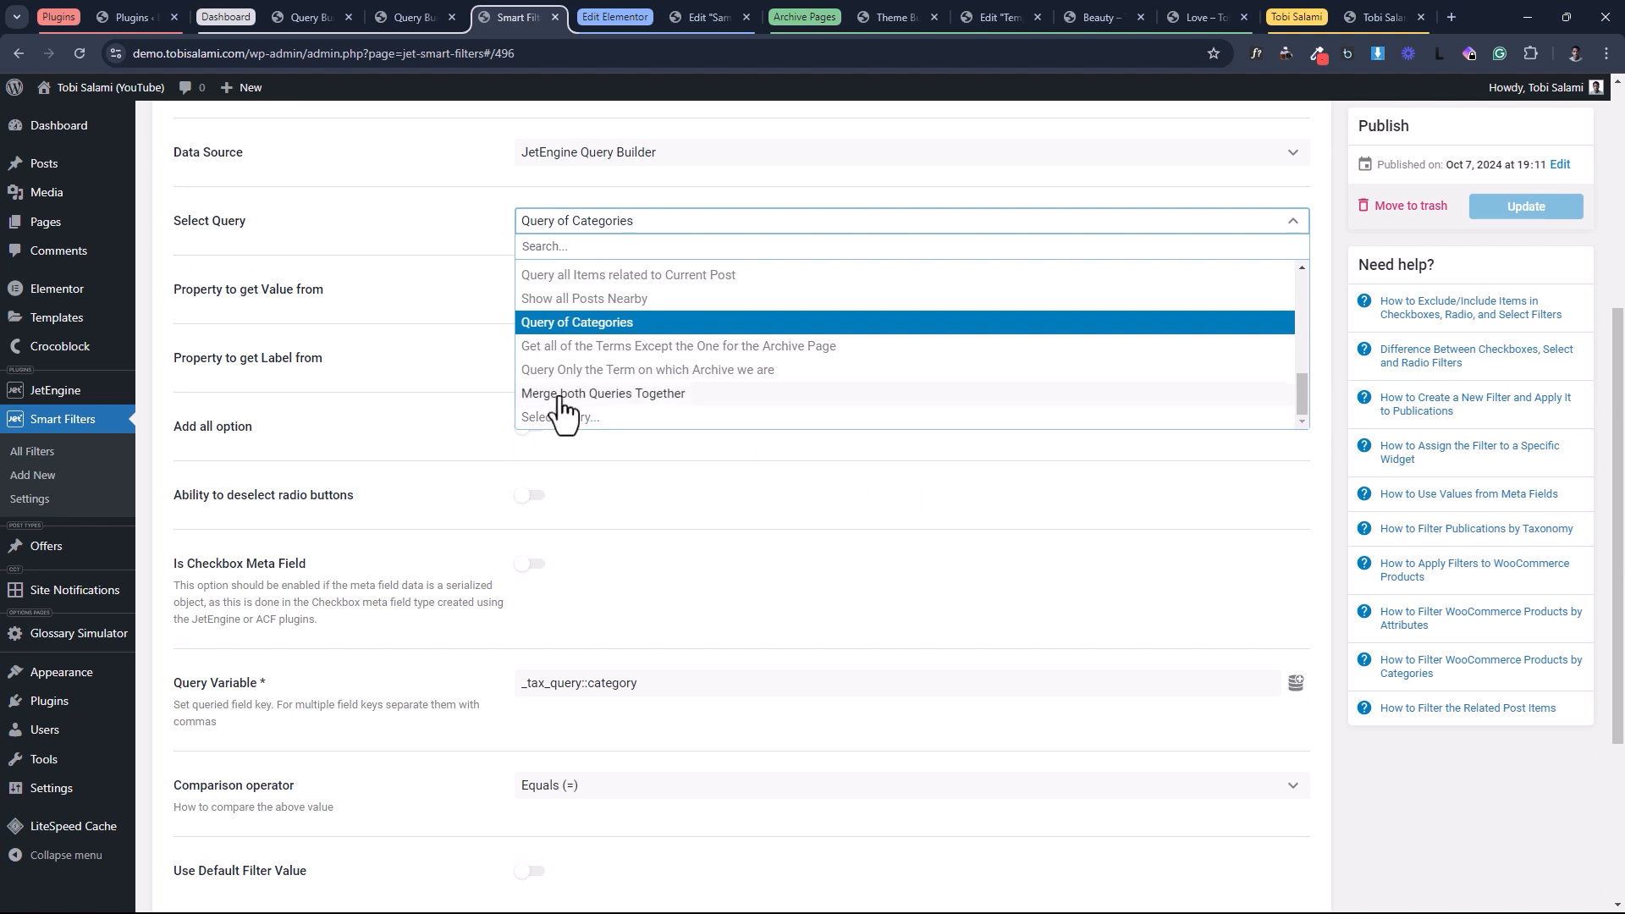
left_click(558, 394)
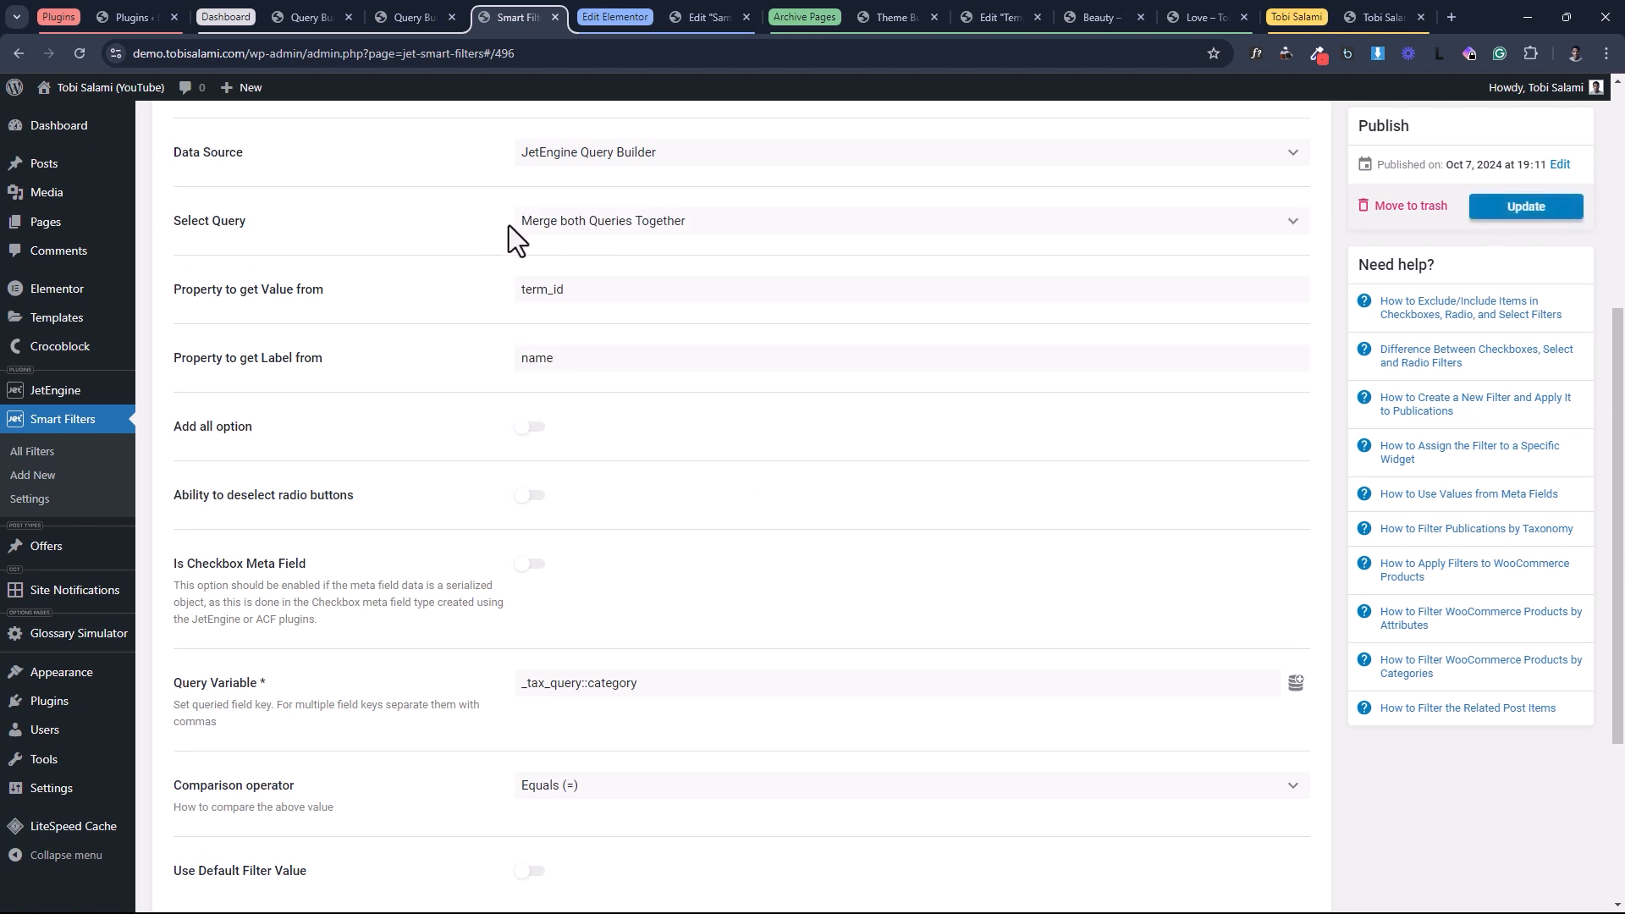
Reload the Beauty and Love archive pages to check the order of the category filter options.
left_click(1090, 20)
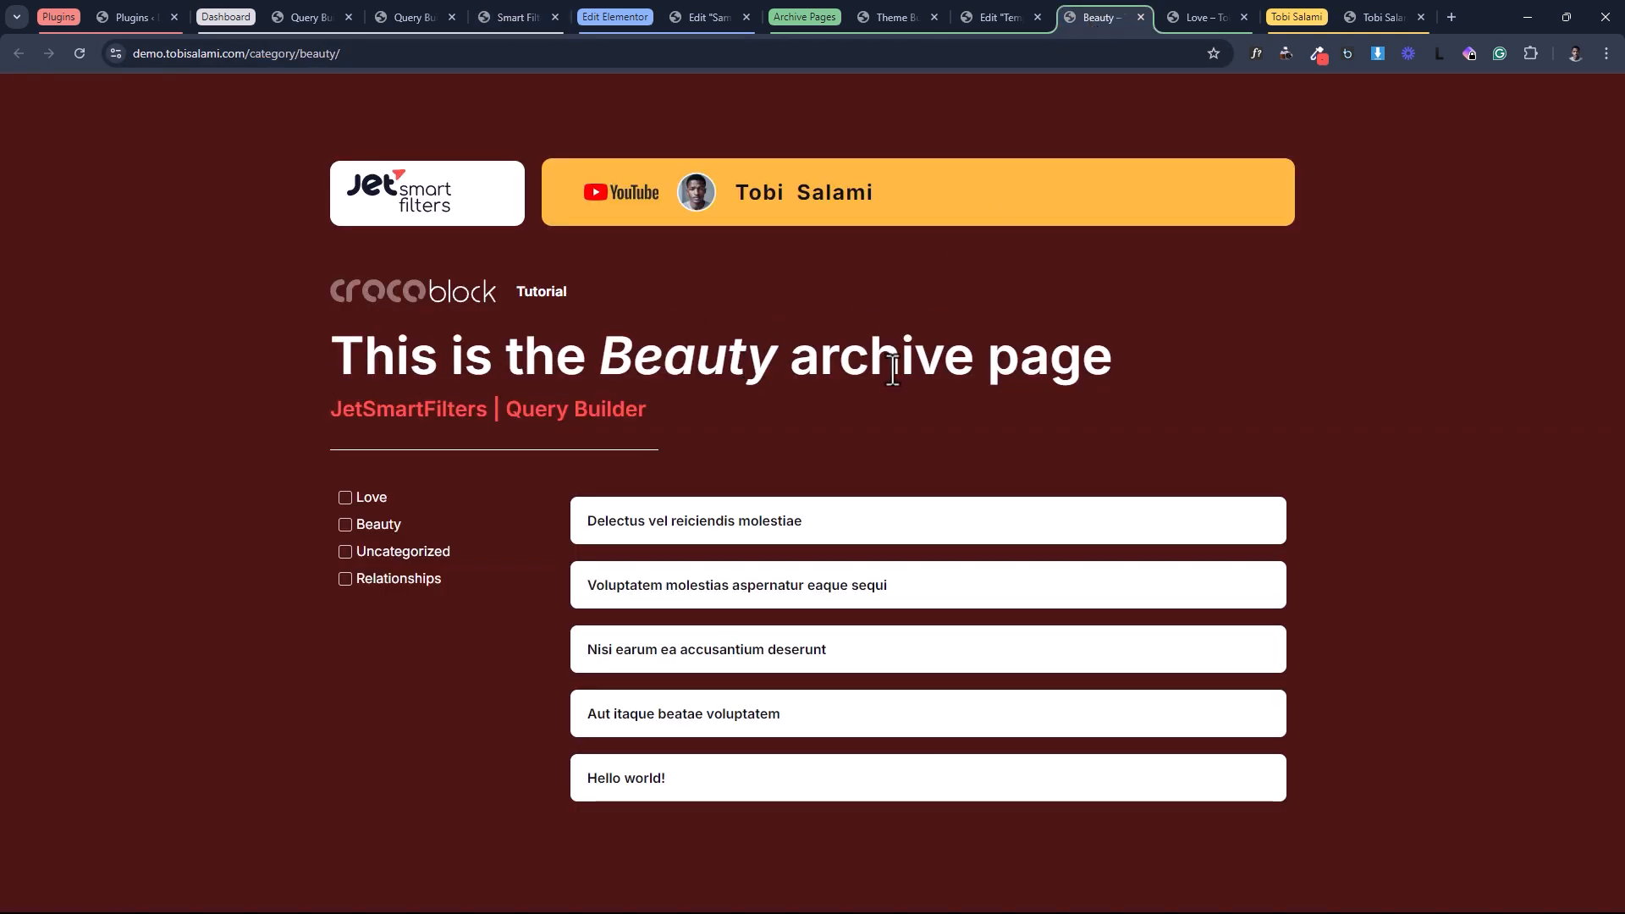
left_click(79, 51)
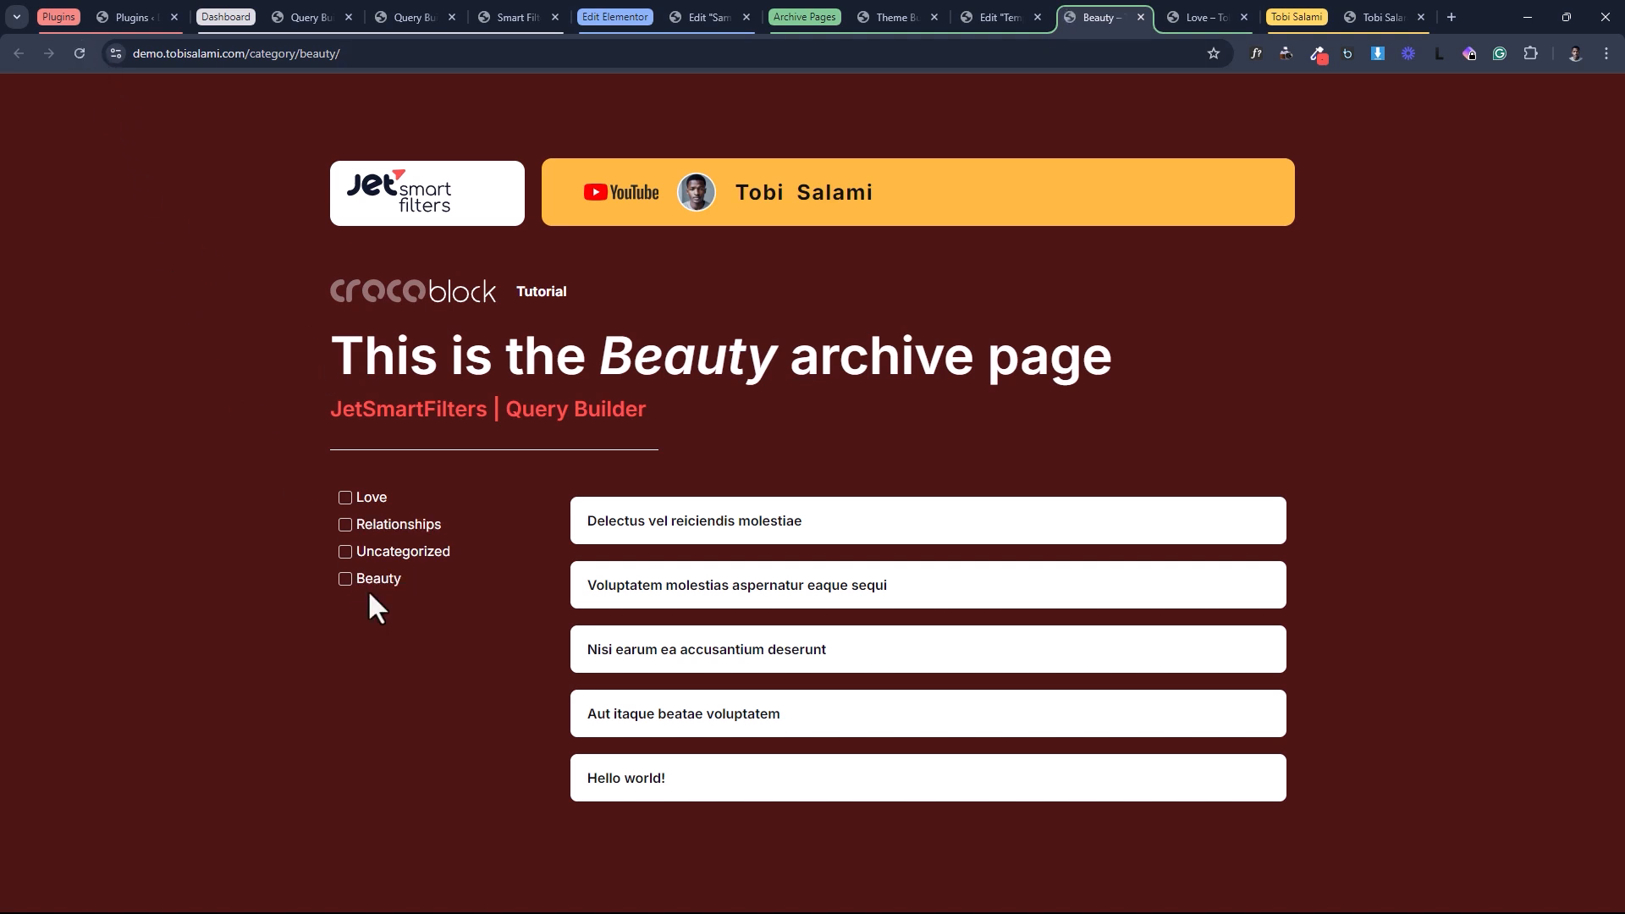
left_click(1201, 24)
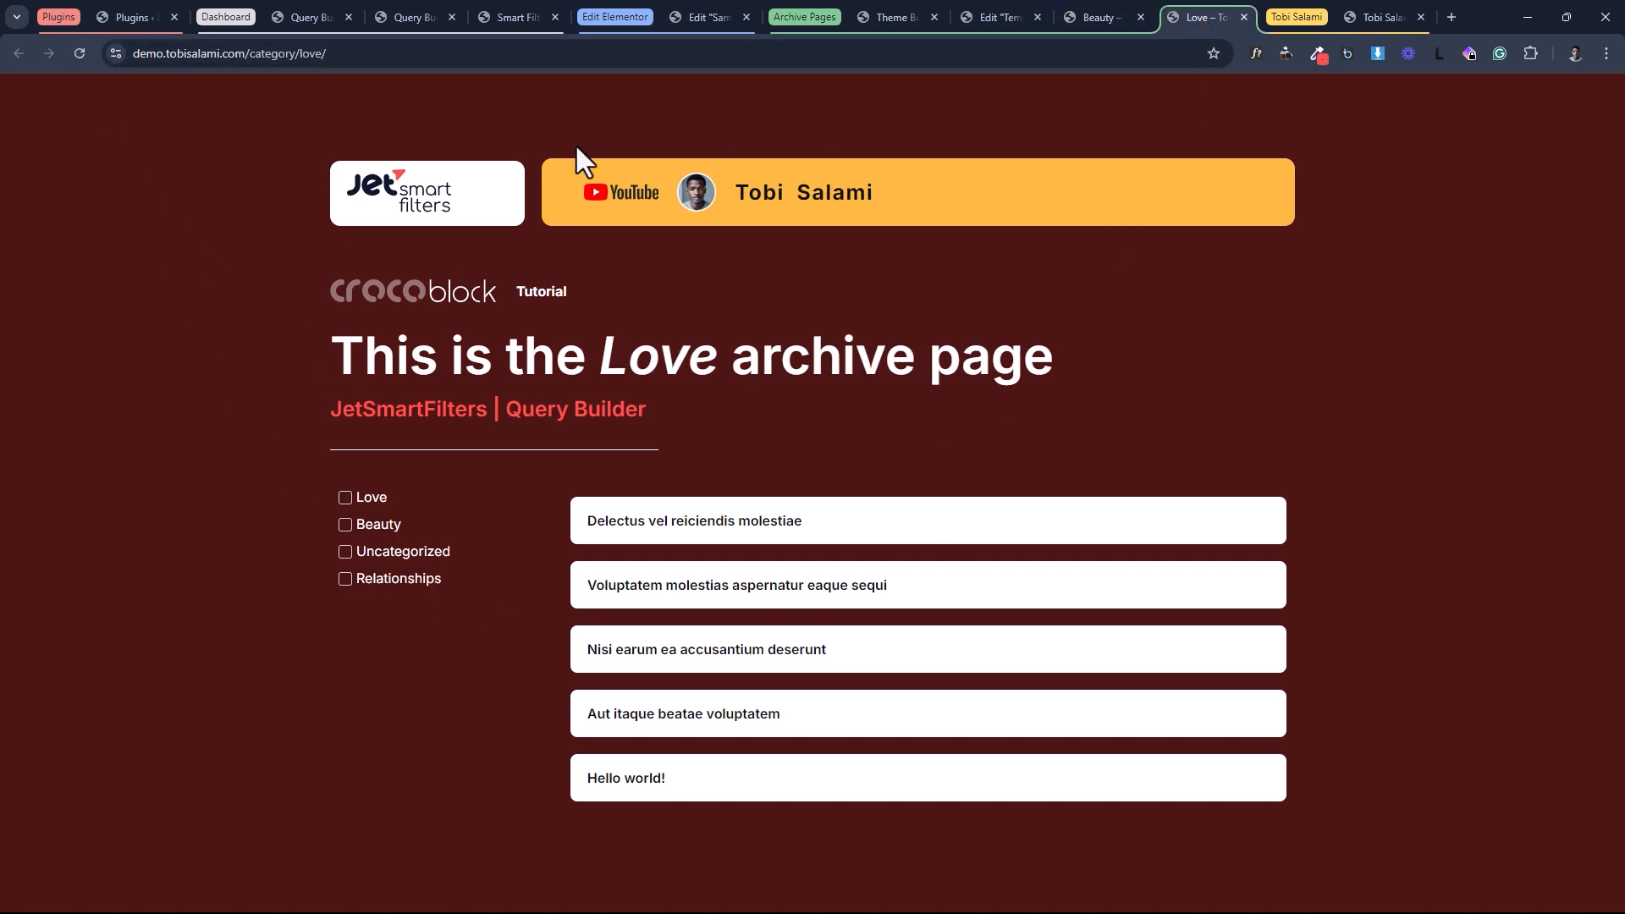
left_click(79, 53)
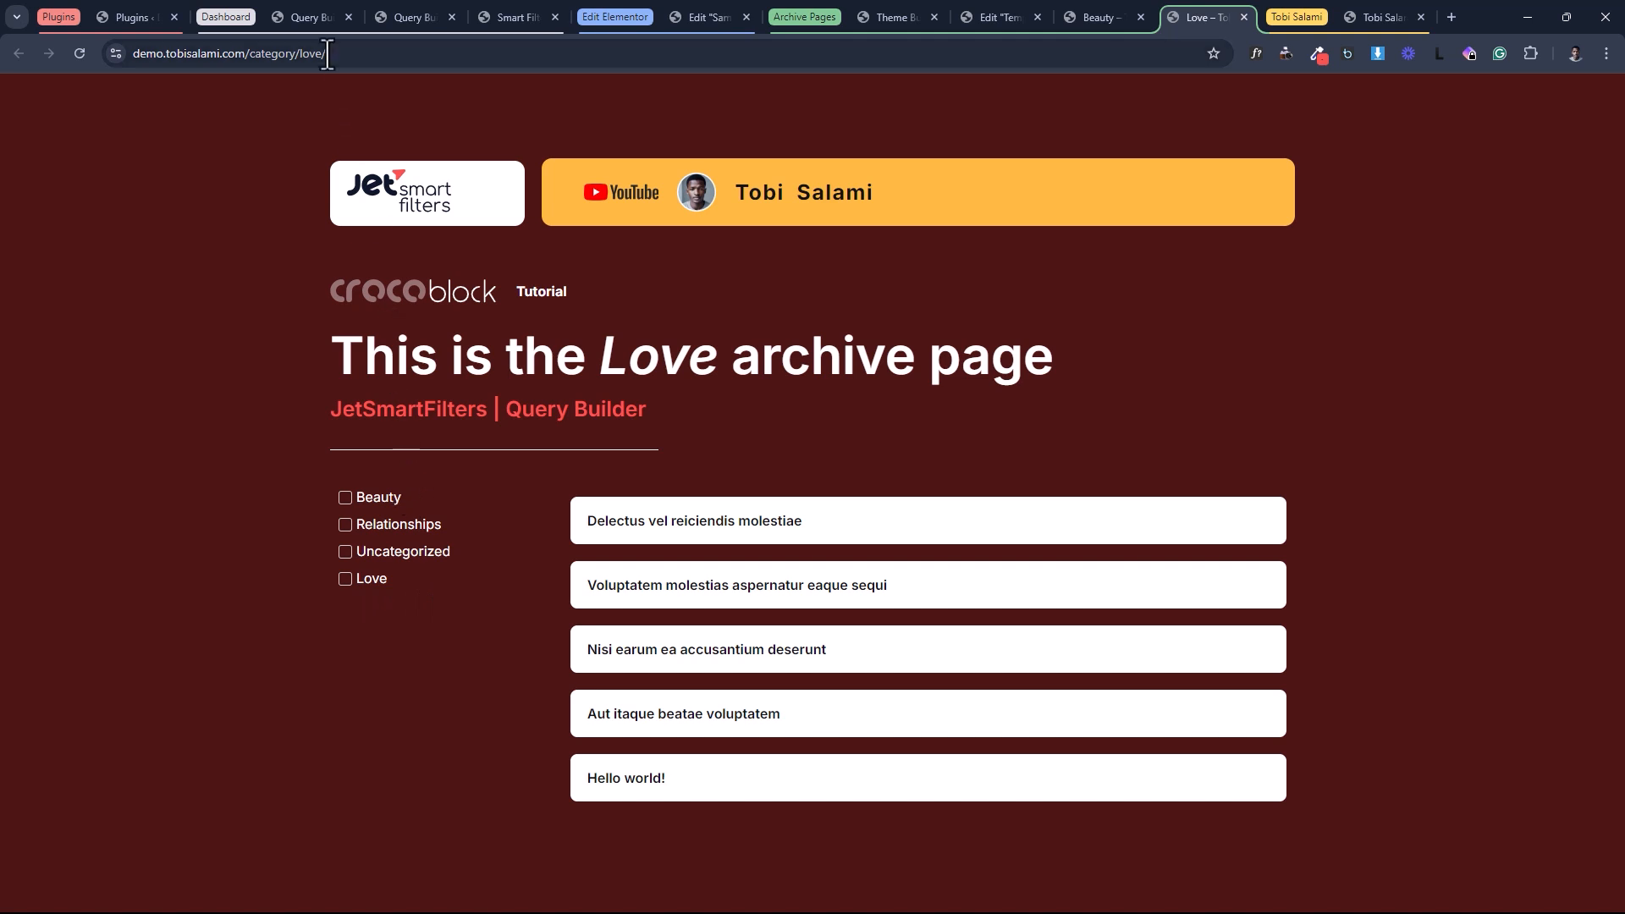
In the merged query, move "Query Only the Term on which Archive we are" above the other query and update it.
left_click(311, 5)
left_click(398, 4)
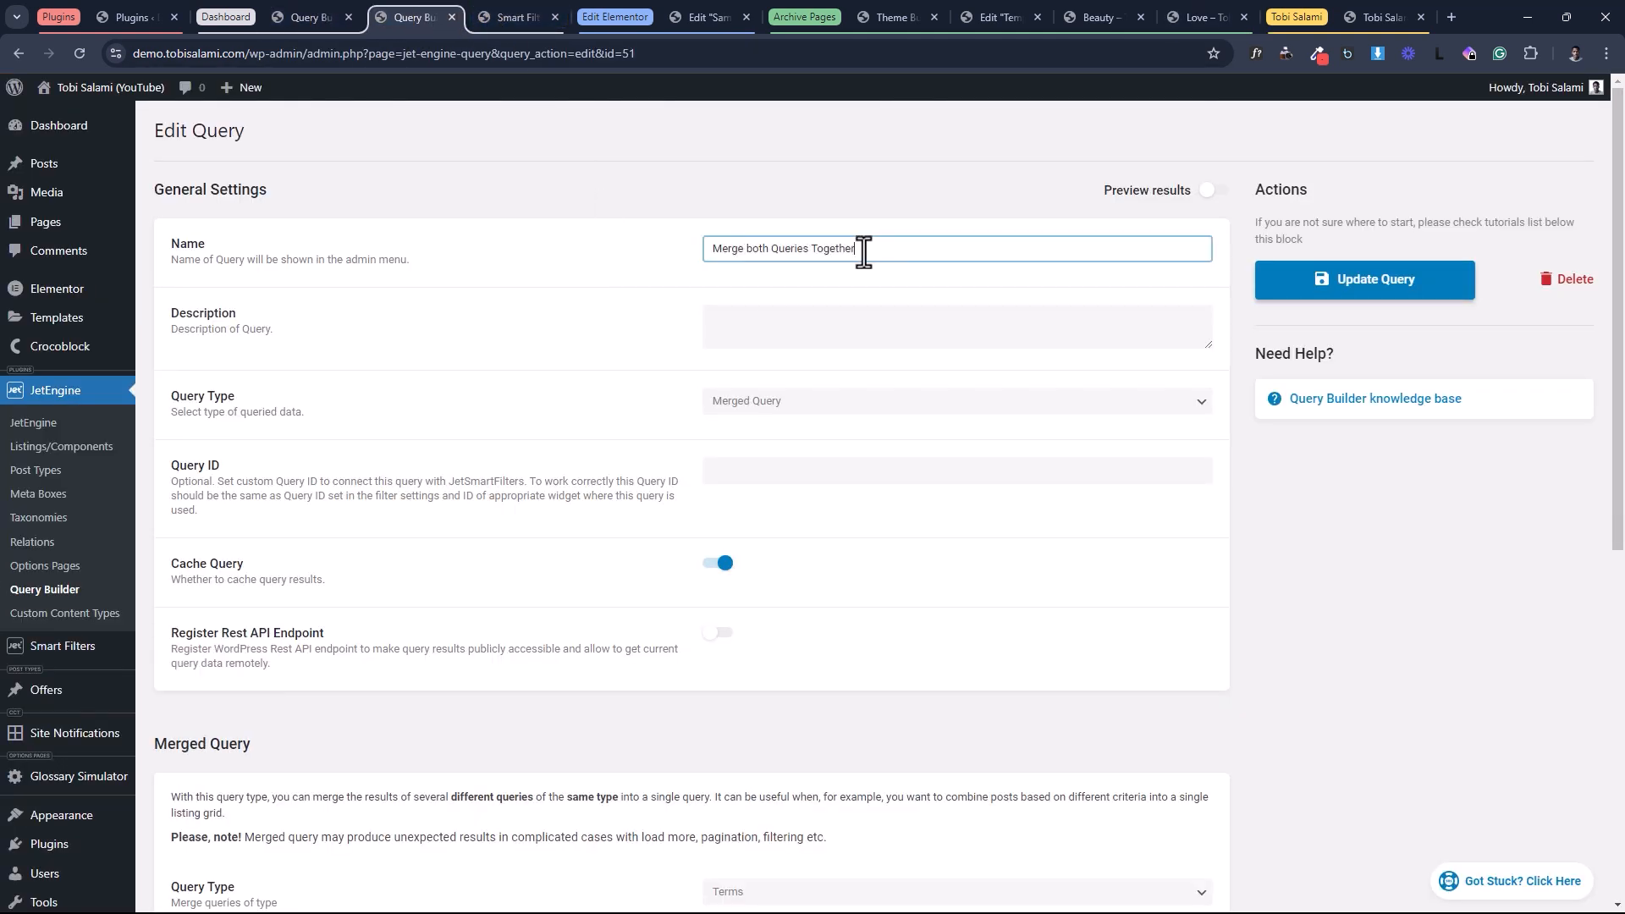
left_click_drag(862, 249, 701, 254)
left_click(575, 257)
scroll(587, 277, "down", 7)
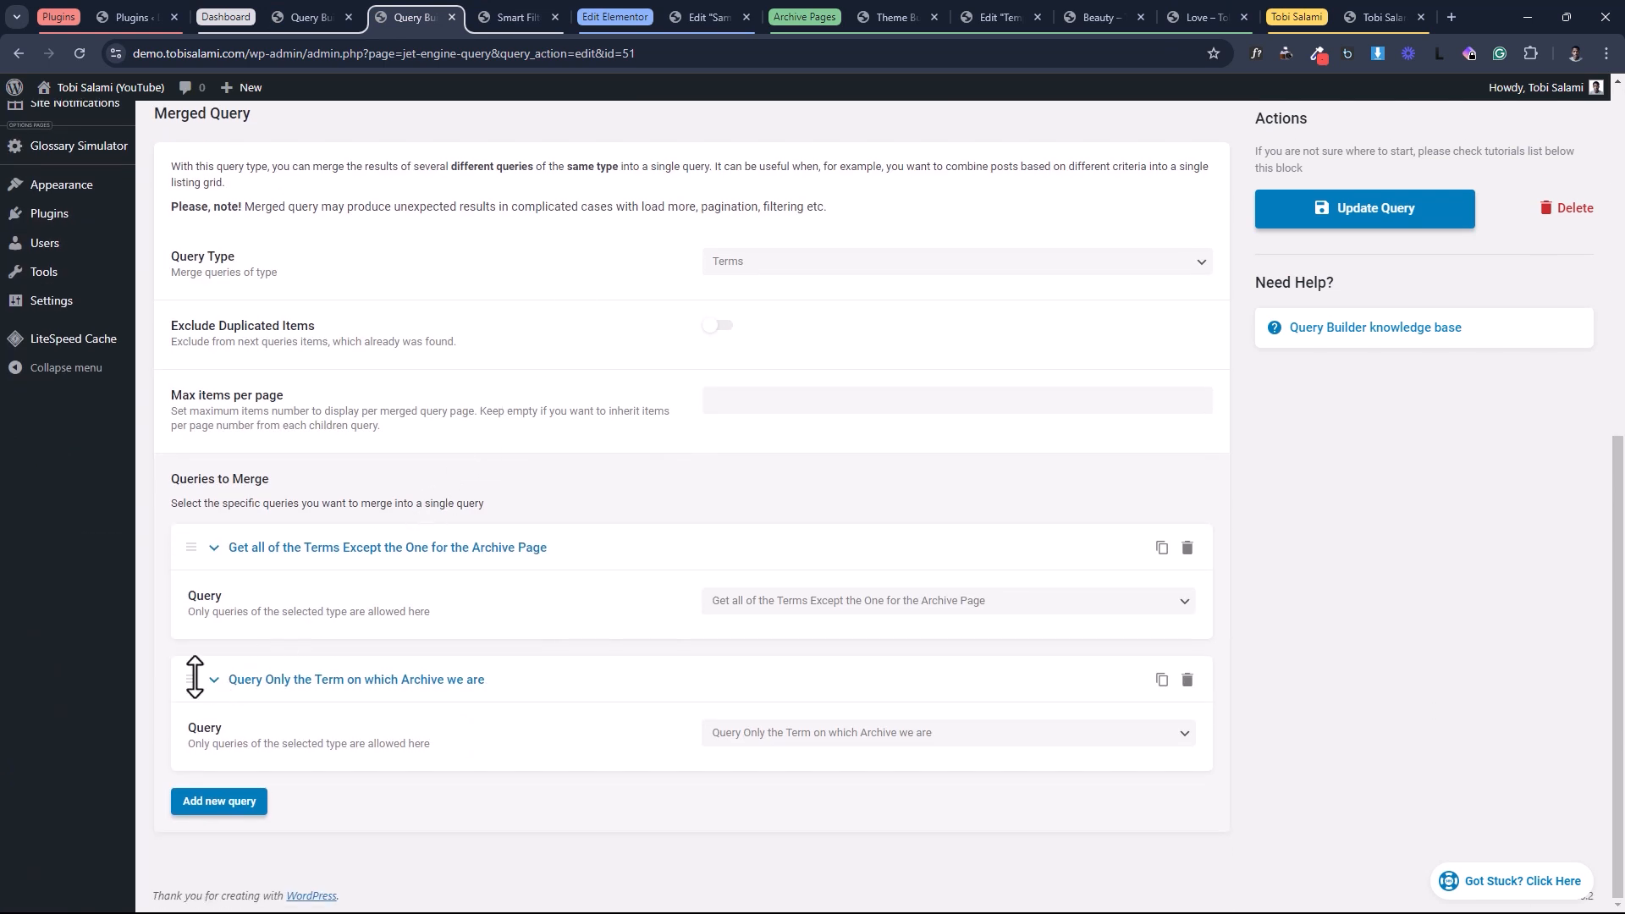
left_click_drag(194, 677, 216, 532)
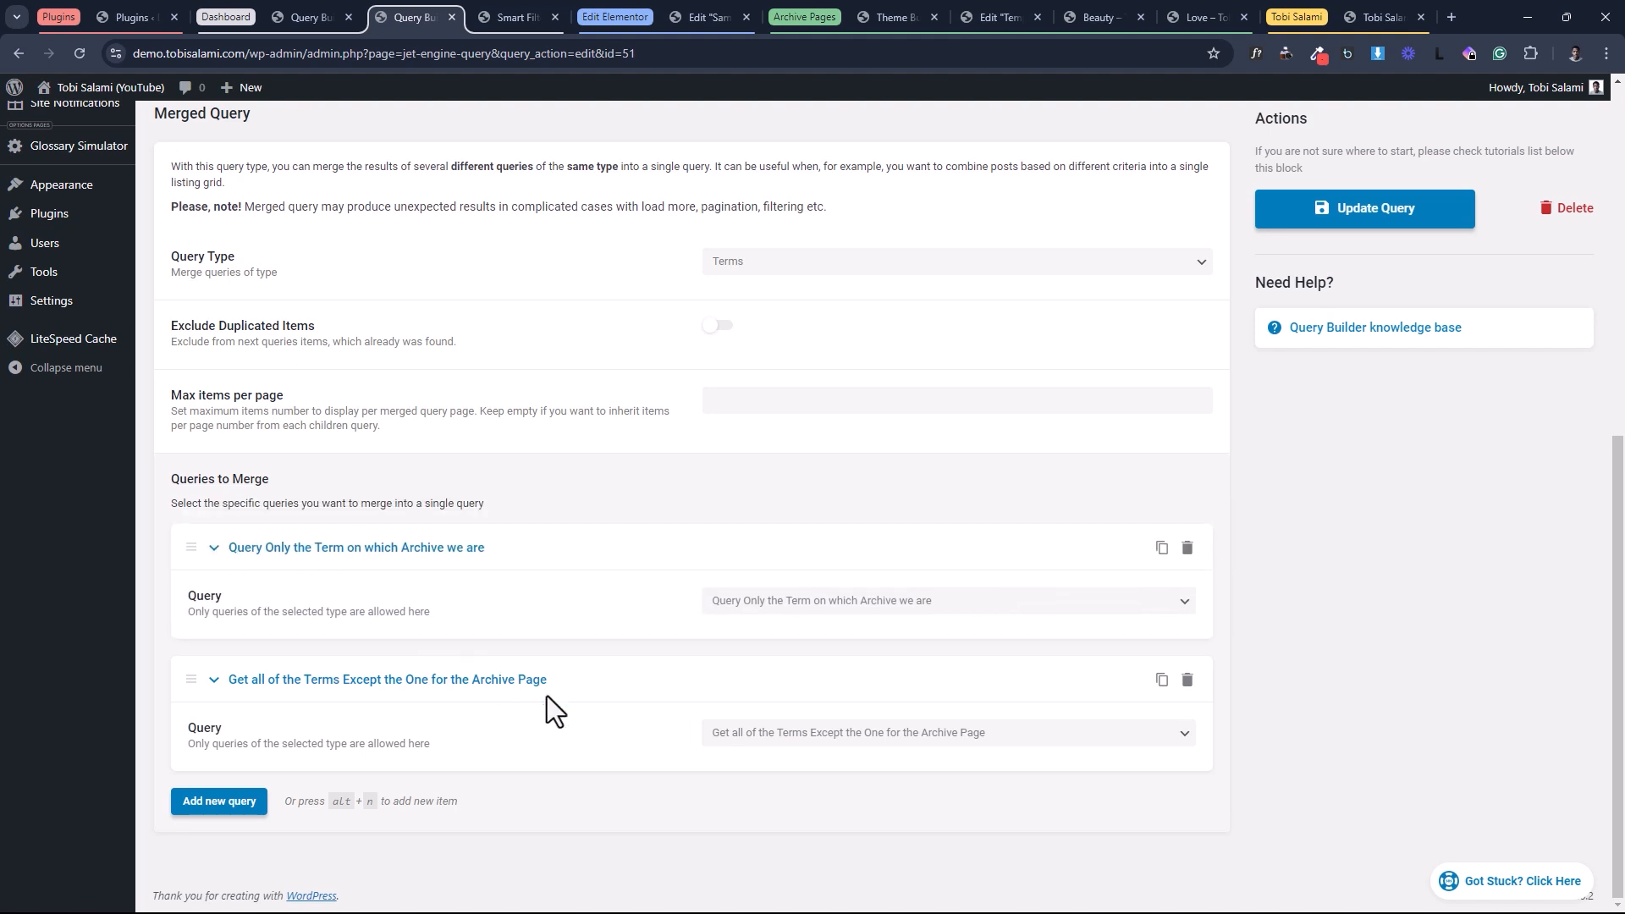
left_click(1320, 210)
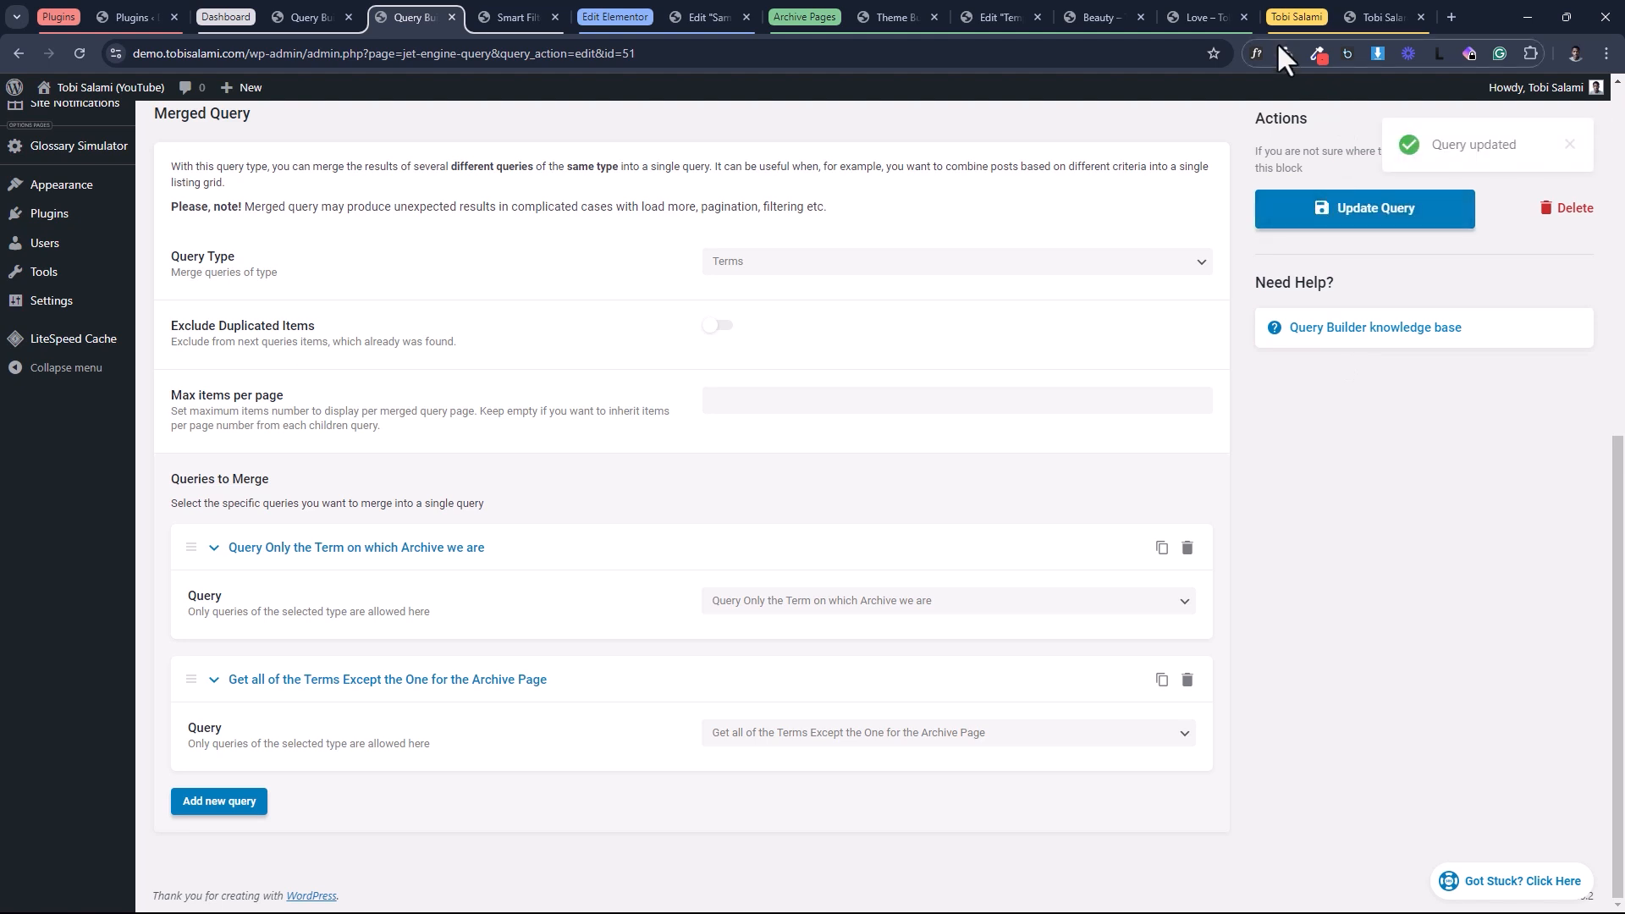
Recheck the filter option order on the reloaded Beauty and Love archives, and return to the query that excludes the archive's term.
left_click(1090, 10)
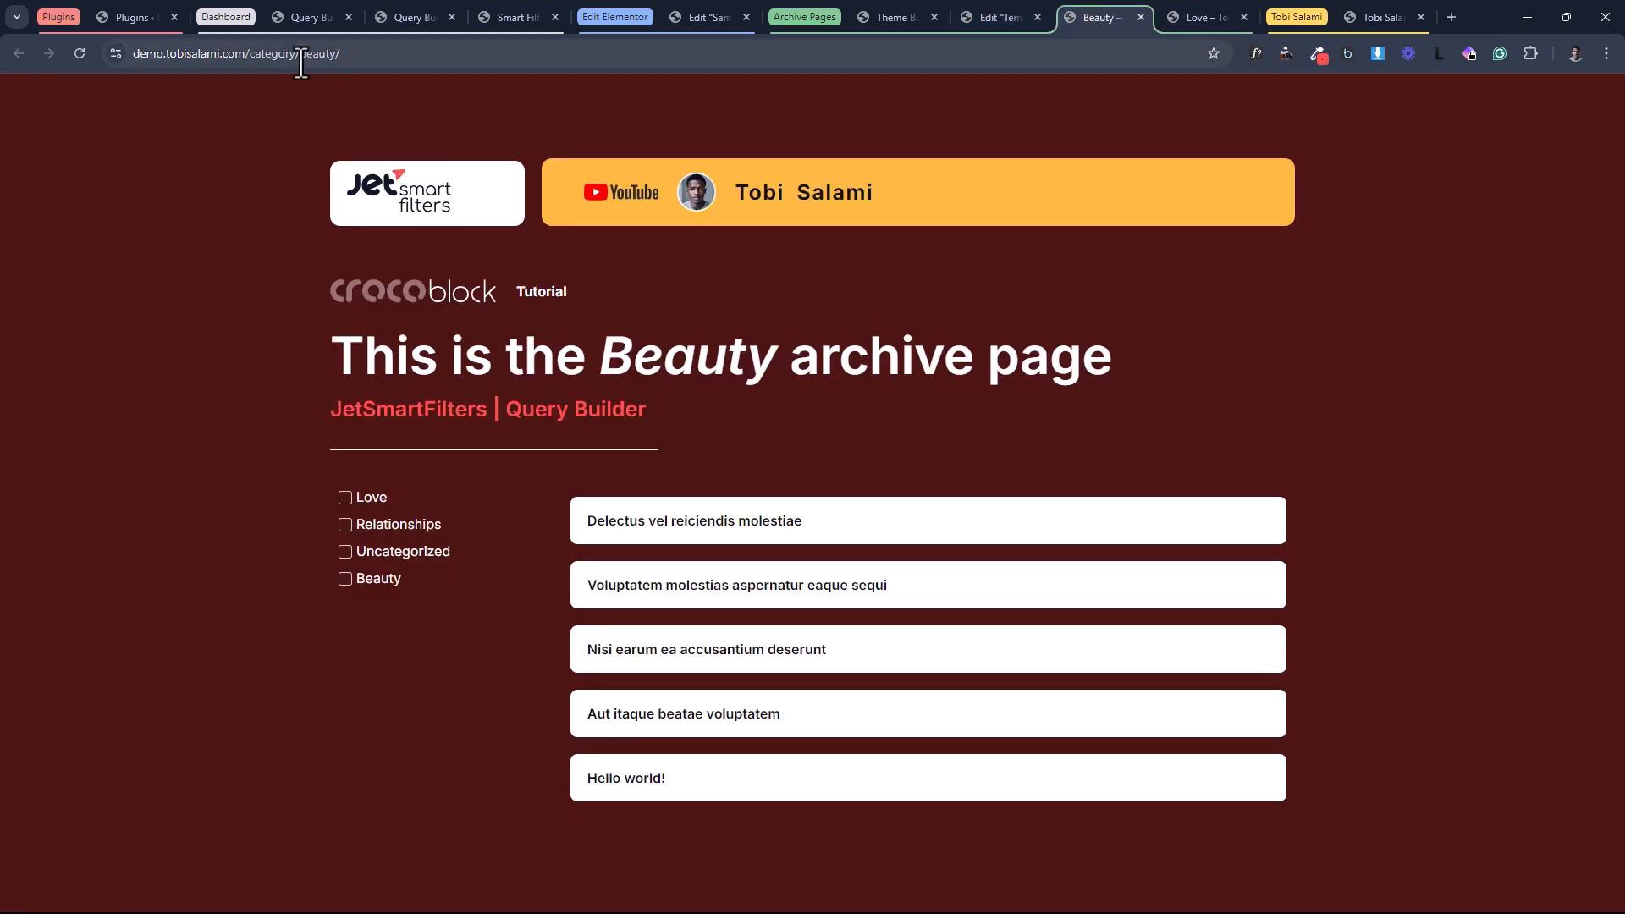
left_click_drag(283, 53, 372, 53)
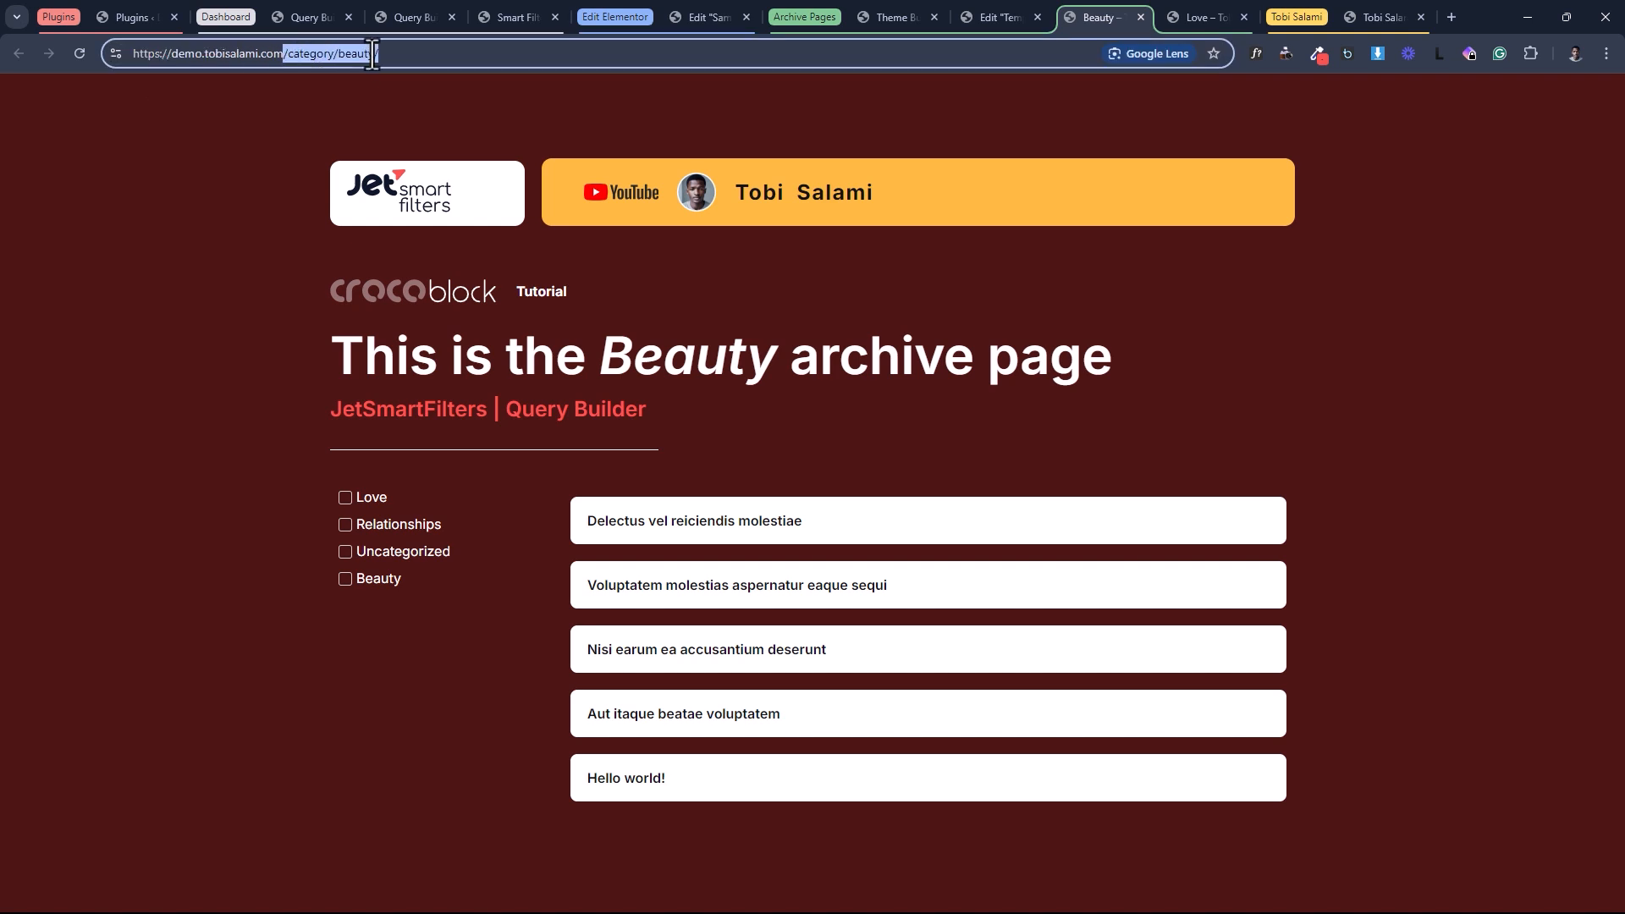
left_click(85, 51)
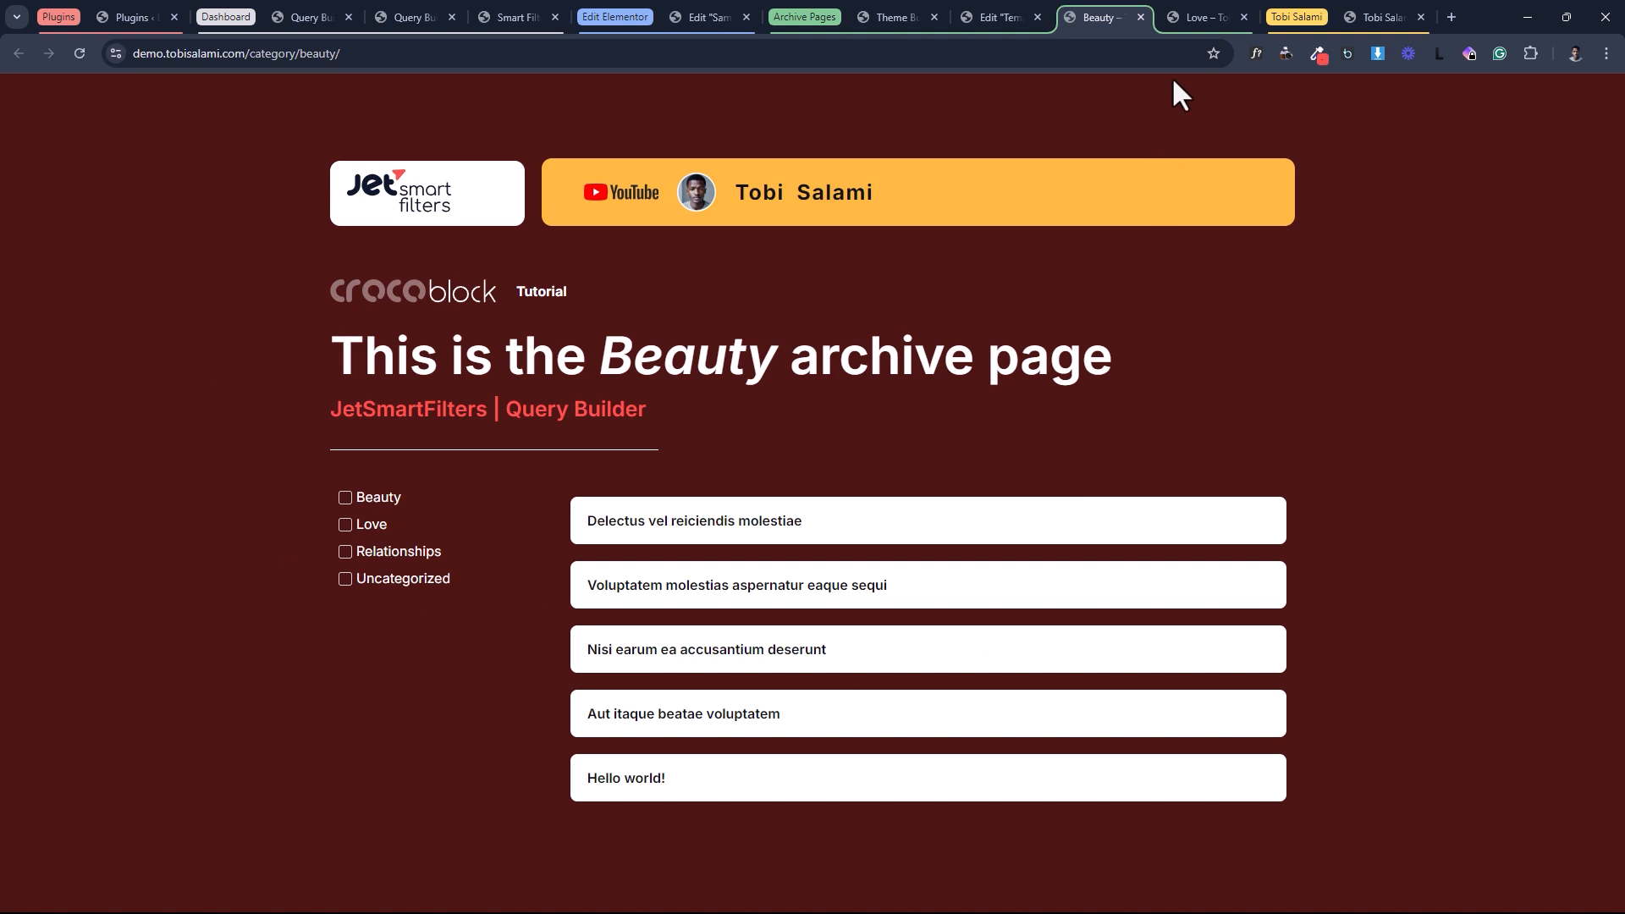
left_click(1205, 17)
left_click(82, 51)
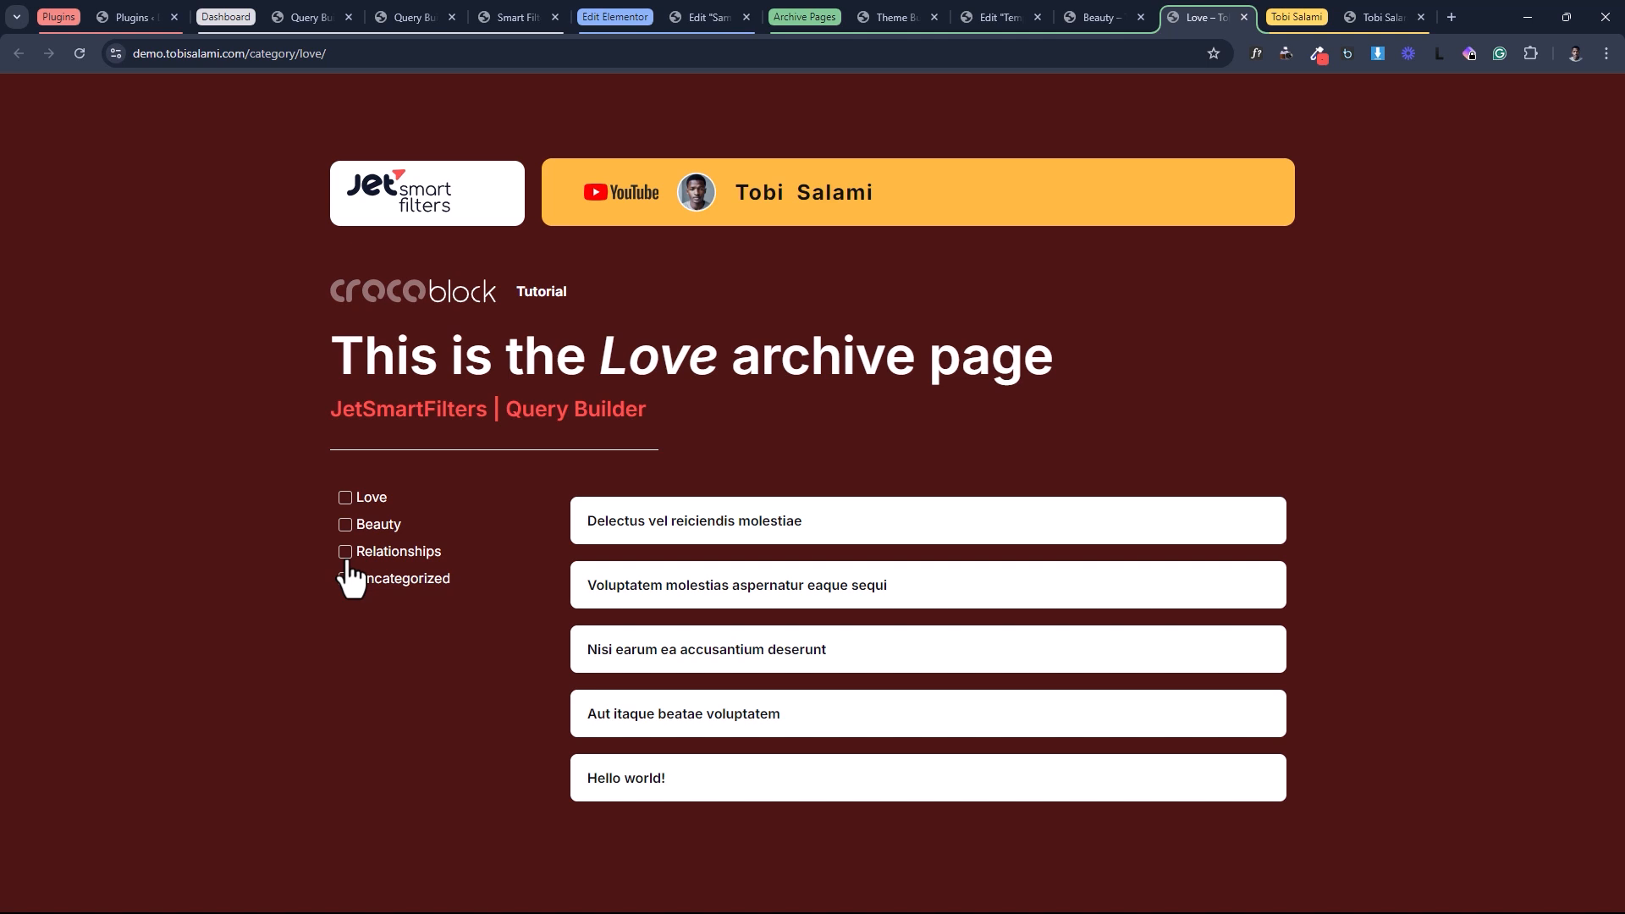
left_click(301, 12)
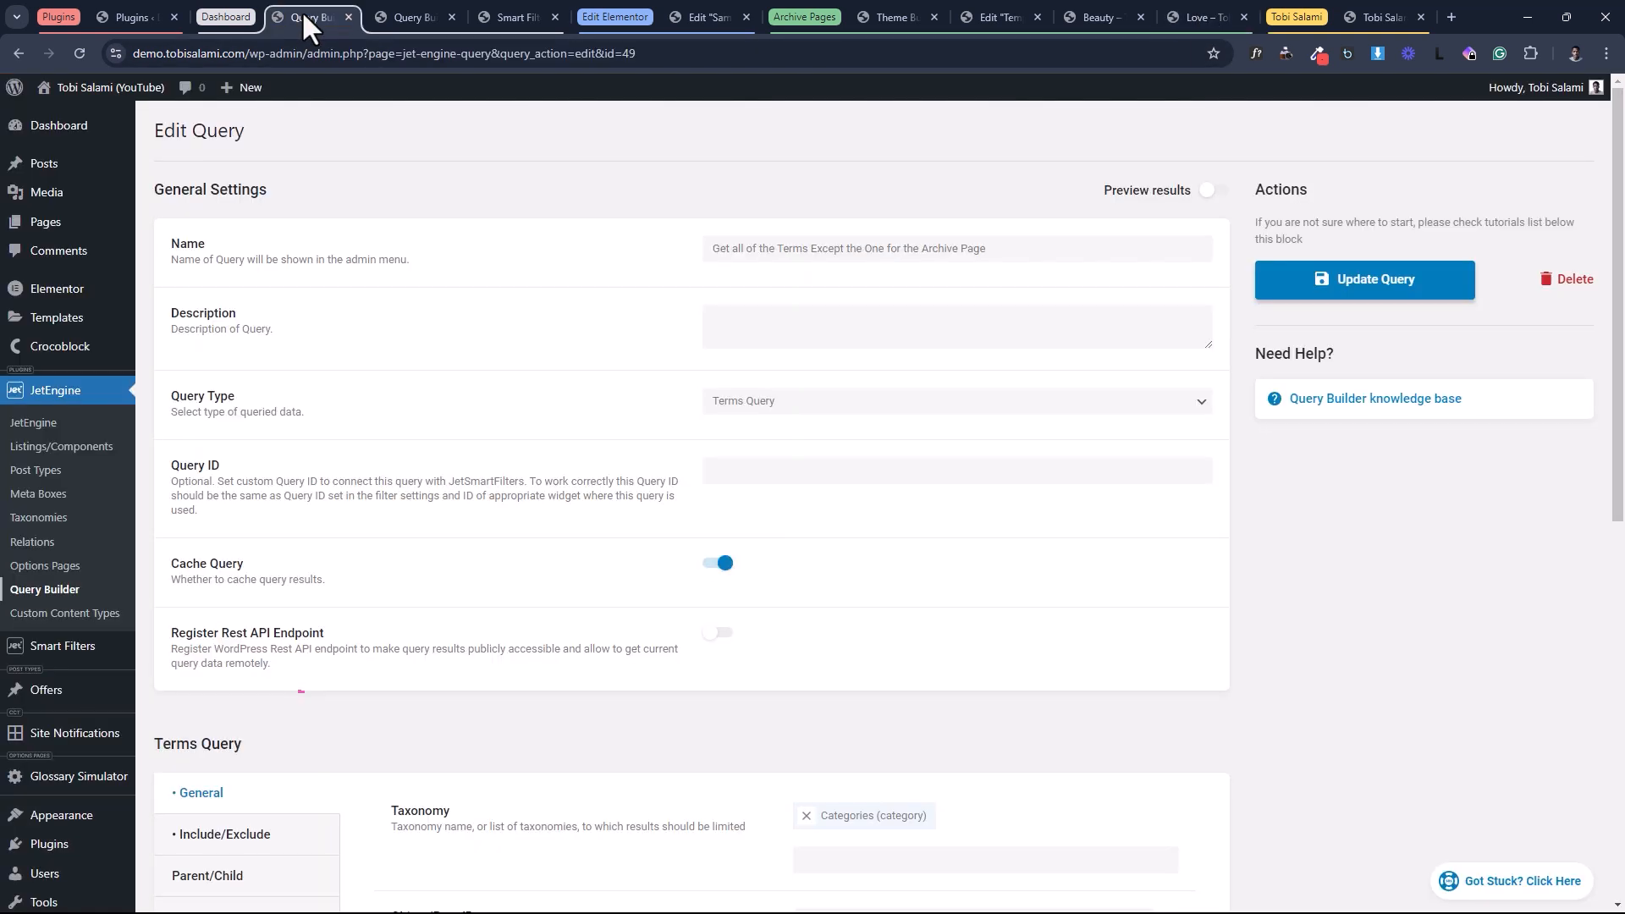